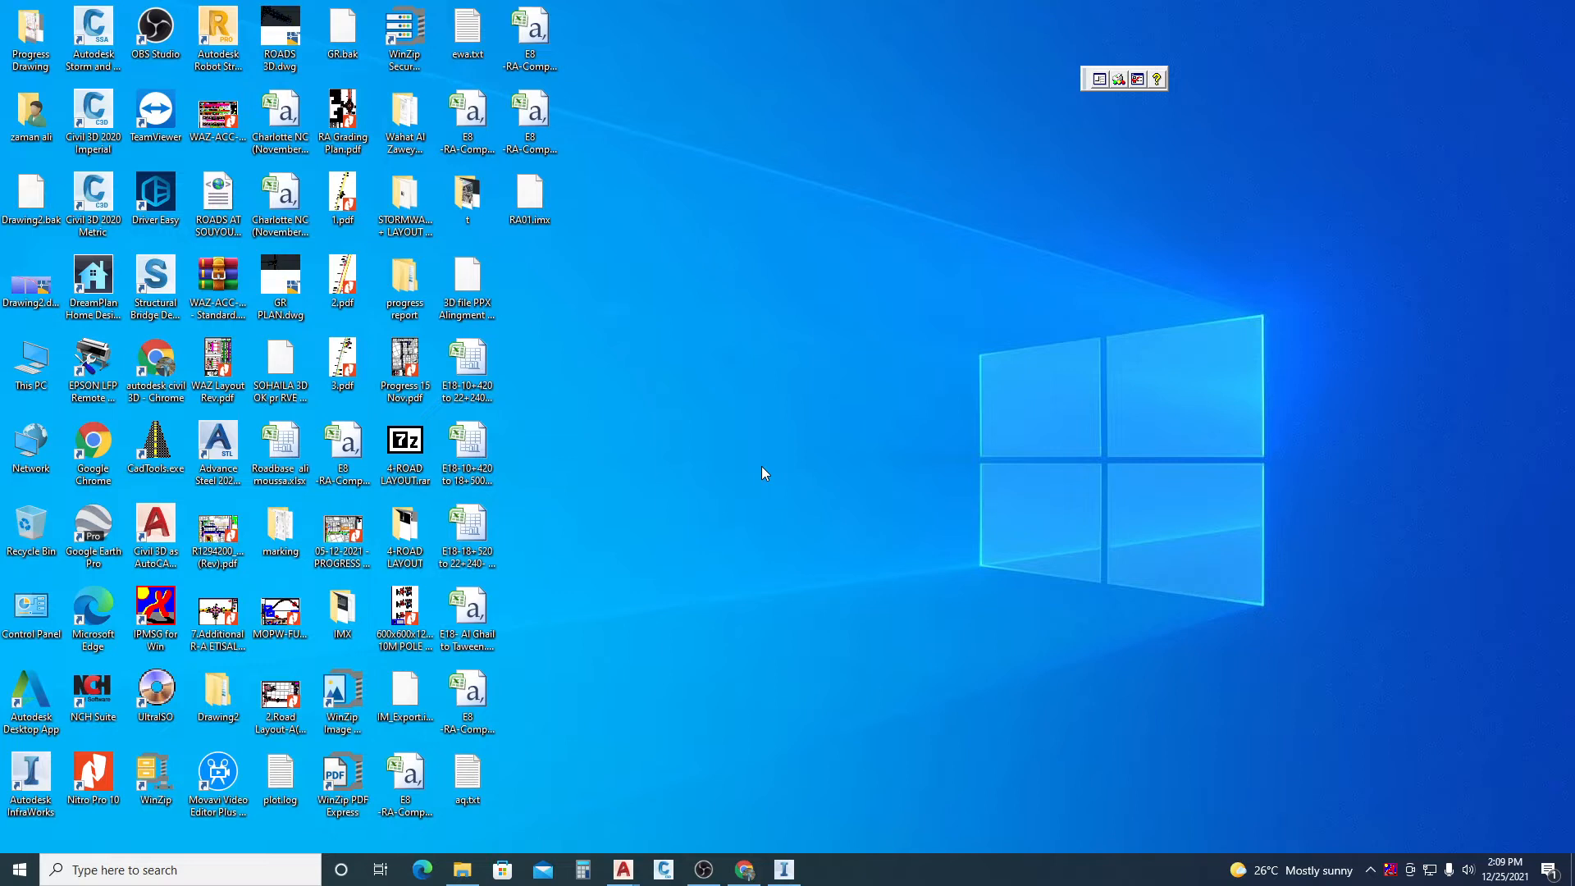
- Switch to Civil 3D and show the "3D file PPX Alingment 20, 20 Chanage" drawing at full-screen size
{"action": "mouse_move", "coordinate": [624, 868]}
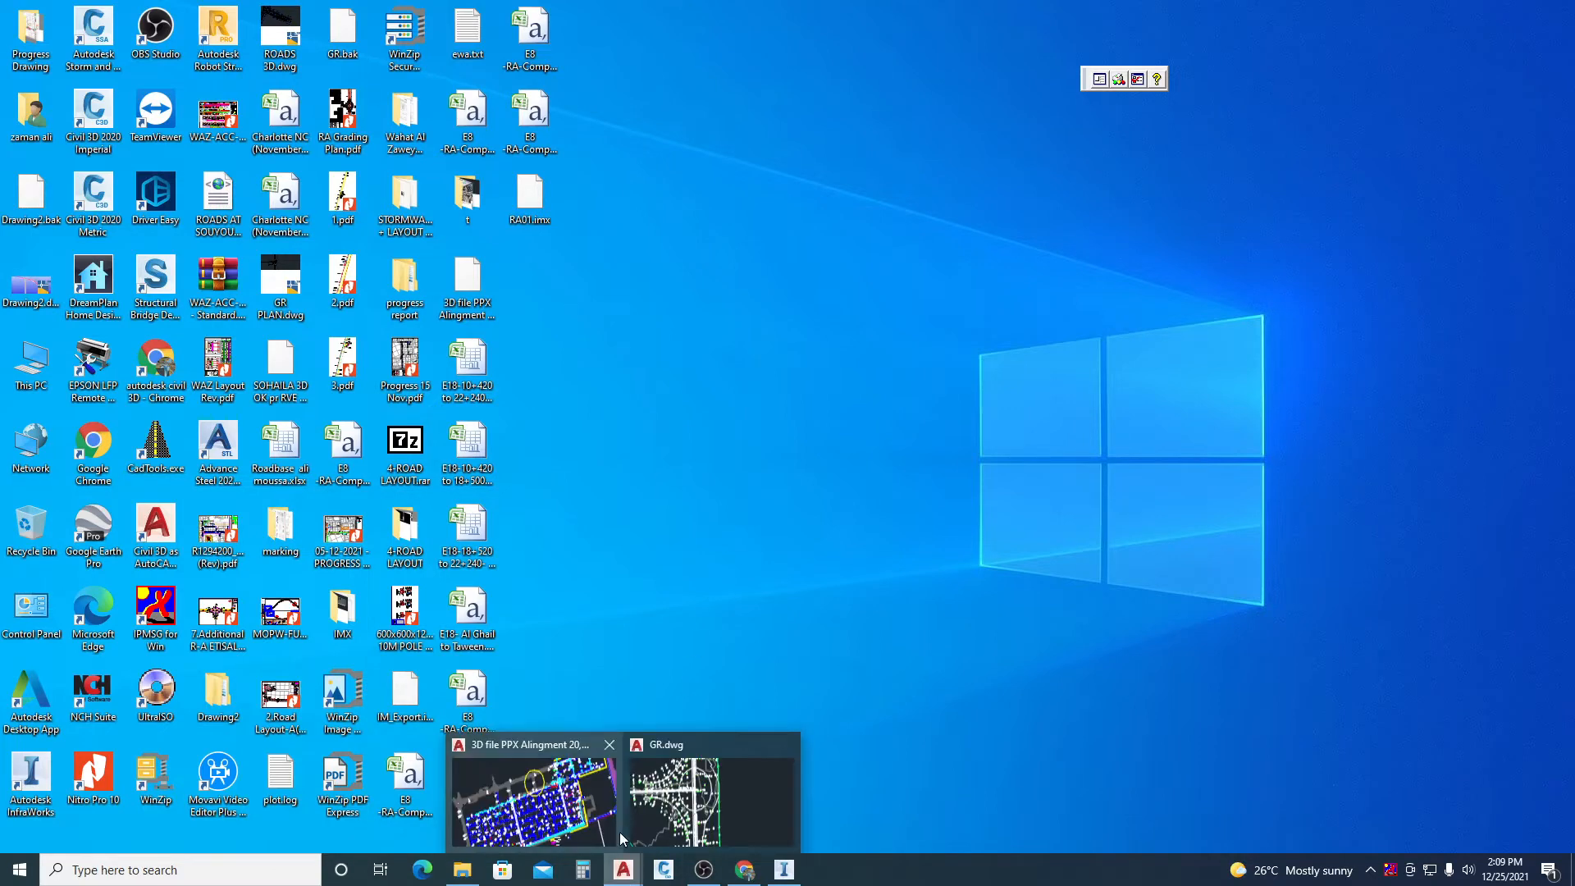
{"action": "left_click", "coordinate": [554, 768]}
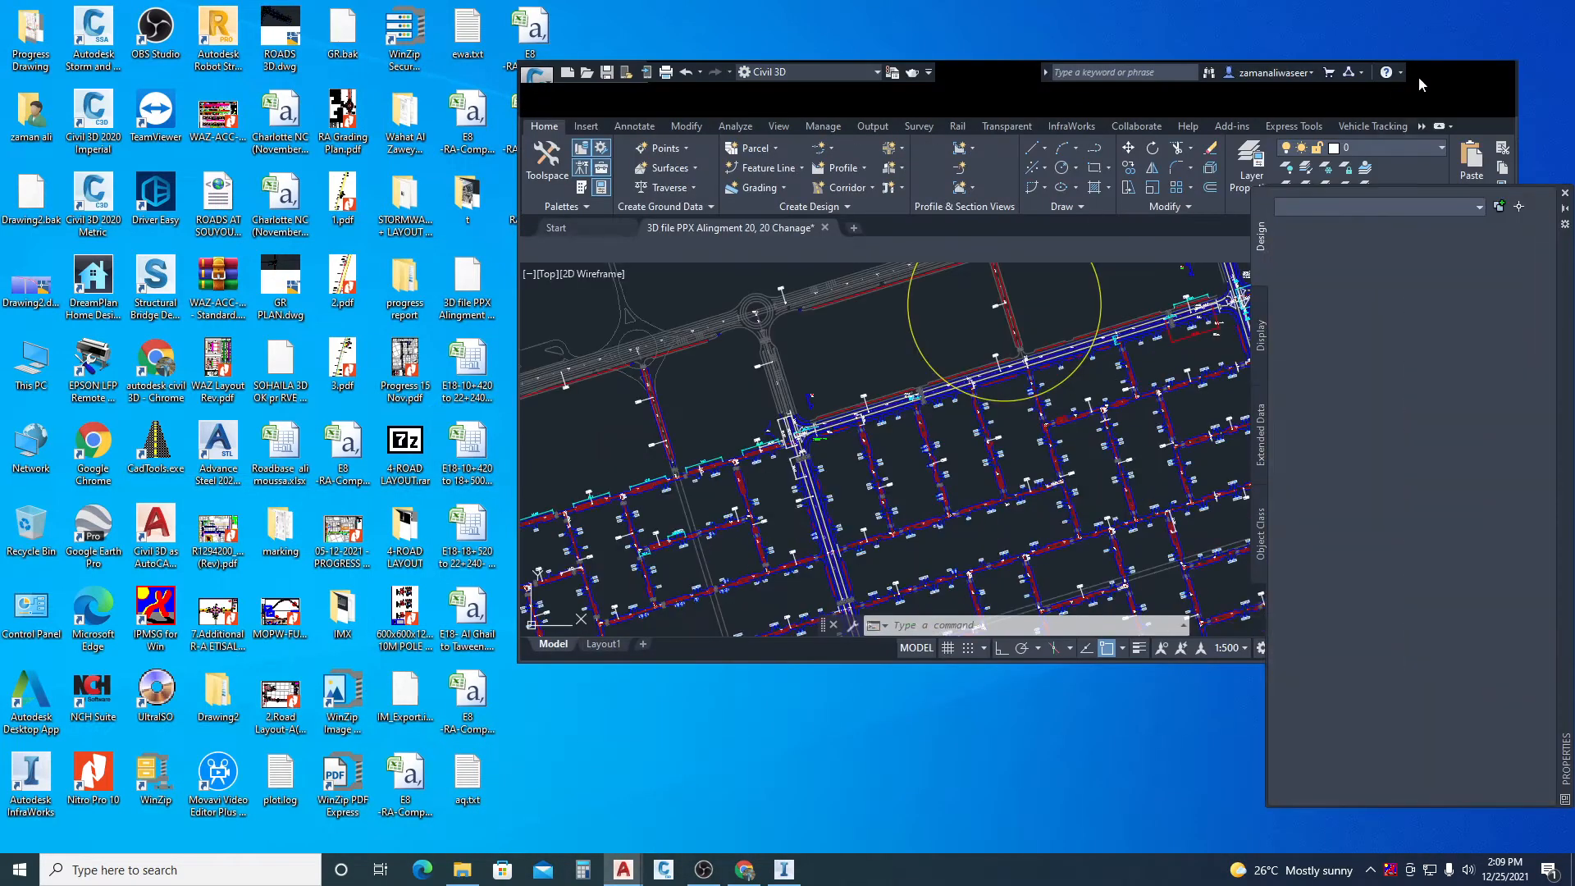
{"action": "left_click", "coordinate": [1484, 72]}
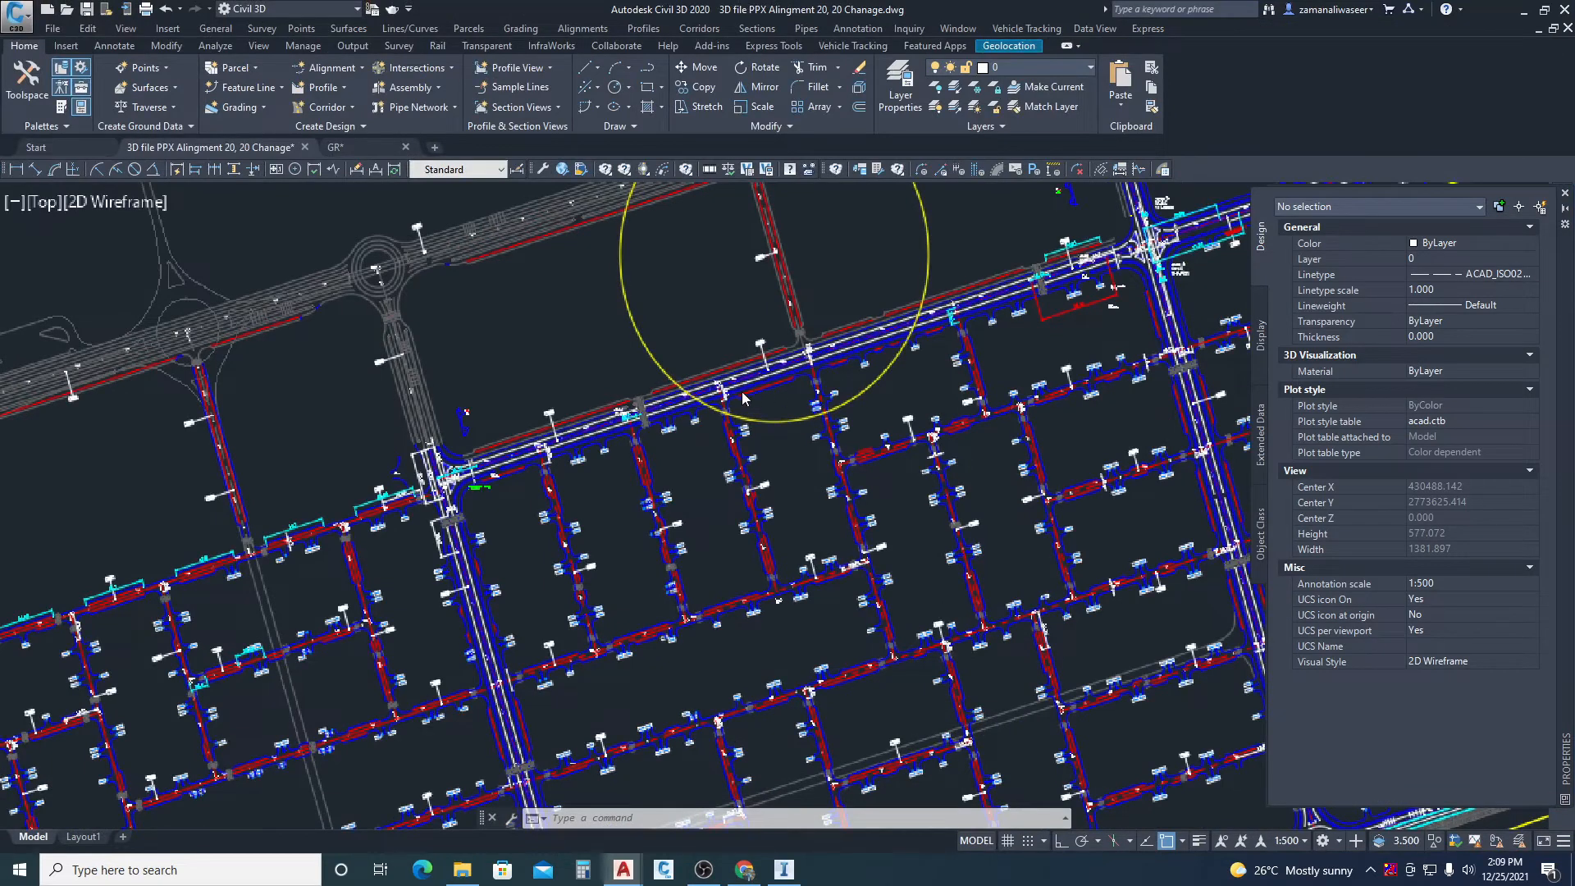
- Select the centreline of the MC65 road inside the yellow circle and examine its location in the road network
{"action": "scroll", "coordinate": [808, 338], "scroll_direction": "down", "scroll_amount": 2}
{"action": "scroll", "coordinate": [809, 338], "scroll_direction": "up", "scroll_amount": 5}
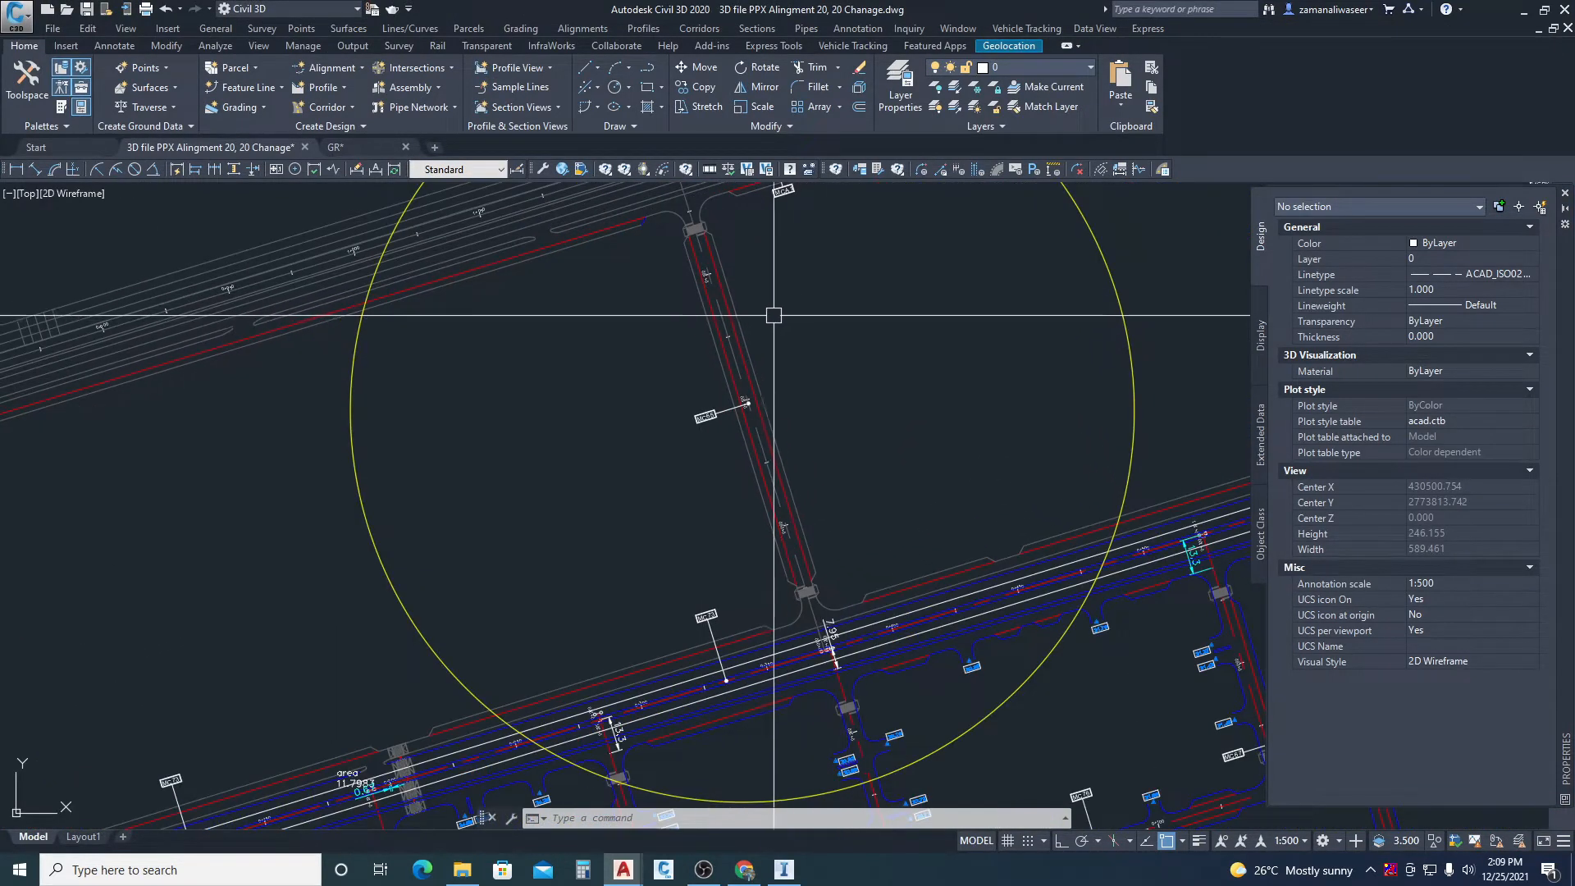
{"action": "key", "text": "Escape"}
{"action": "key", "text": "Escape"}
{"action": "scroll", "coordinate": [723, 306], "scroll_direction": "up", "scroll_amount": 3}
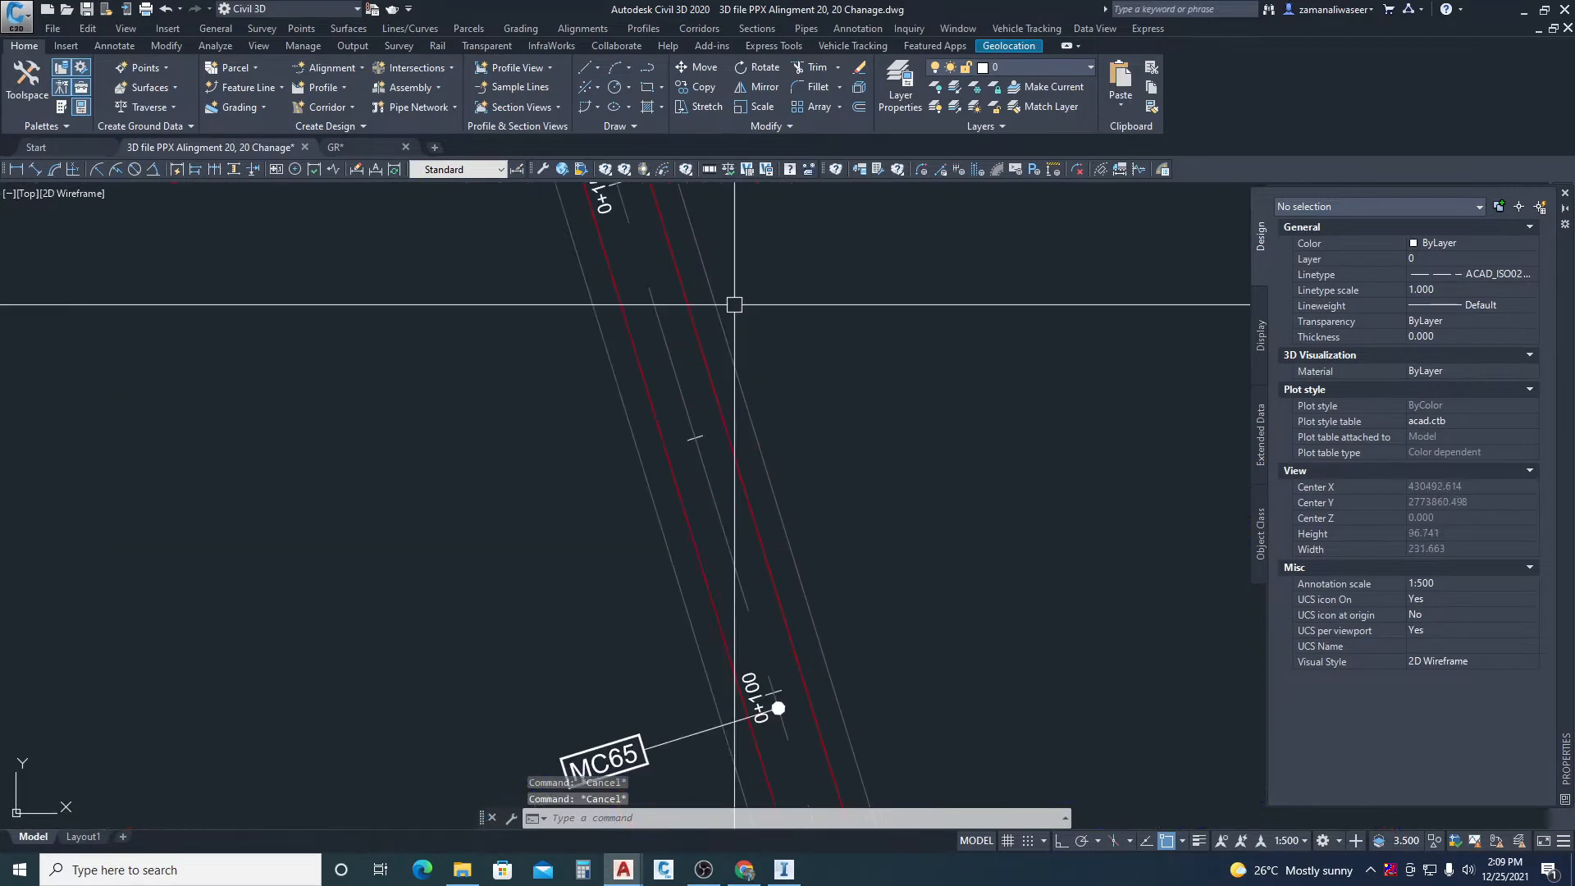
{"action": "left_click", "coordinate": [662, 334]}
{"action": "scroll", "coordinate": [662, 334], "scroll_direction": "down", "scroll_amount": 3}
{"action": "scroll", "coordinate": [736, 407], "scroll_direction": "down", "scroll_amount": 3}
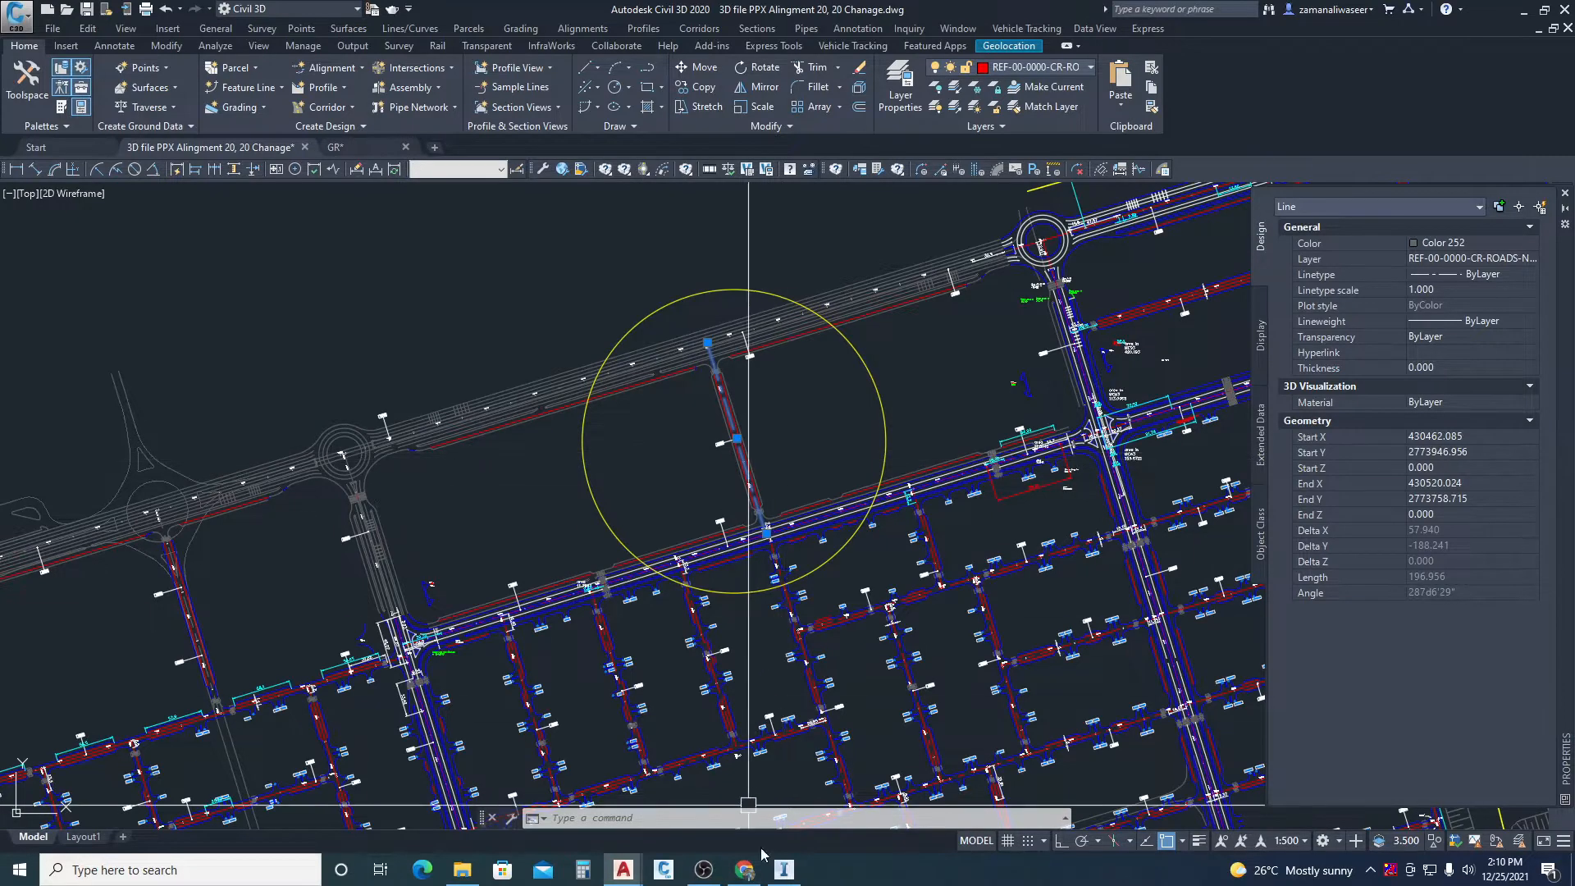
- Switch to InfraWorks and open Model Builder
{"action": "left_click", "coordinate": [784, 872]}
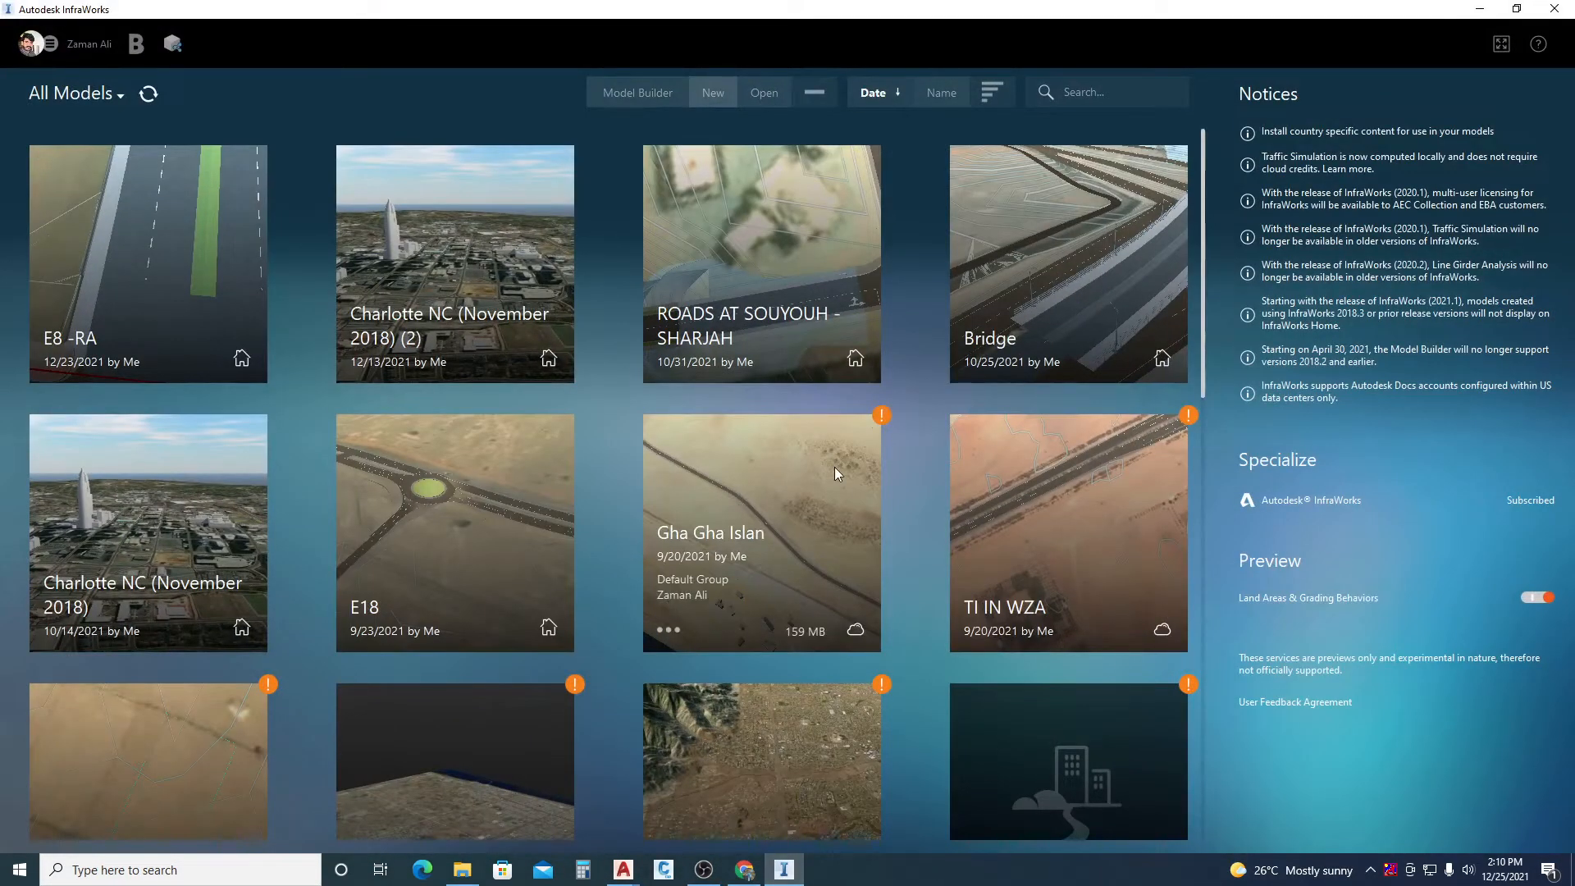
{"action": "mouse_move", "coordinate": [832, 361]}
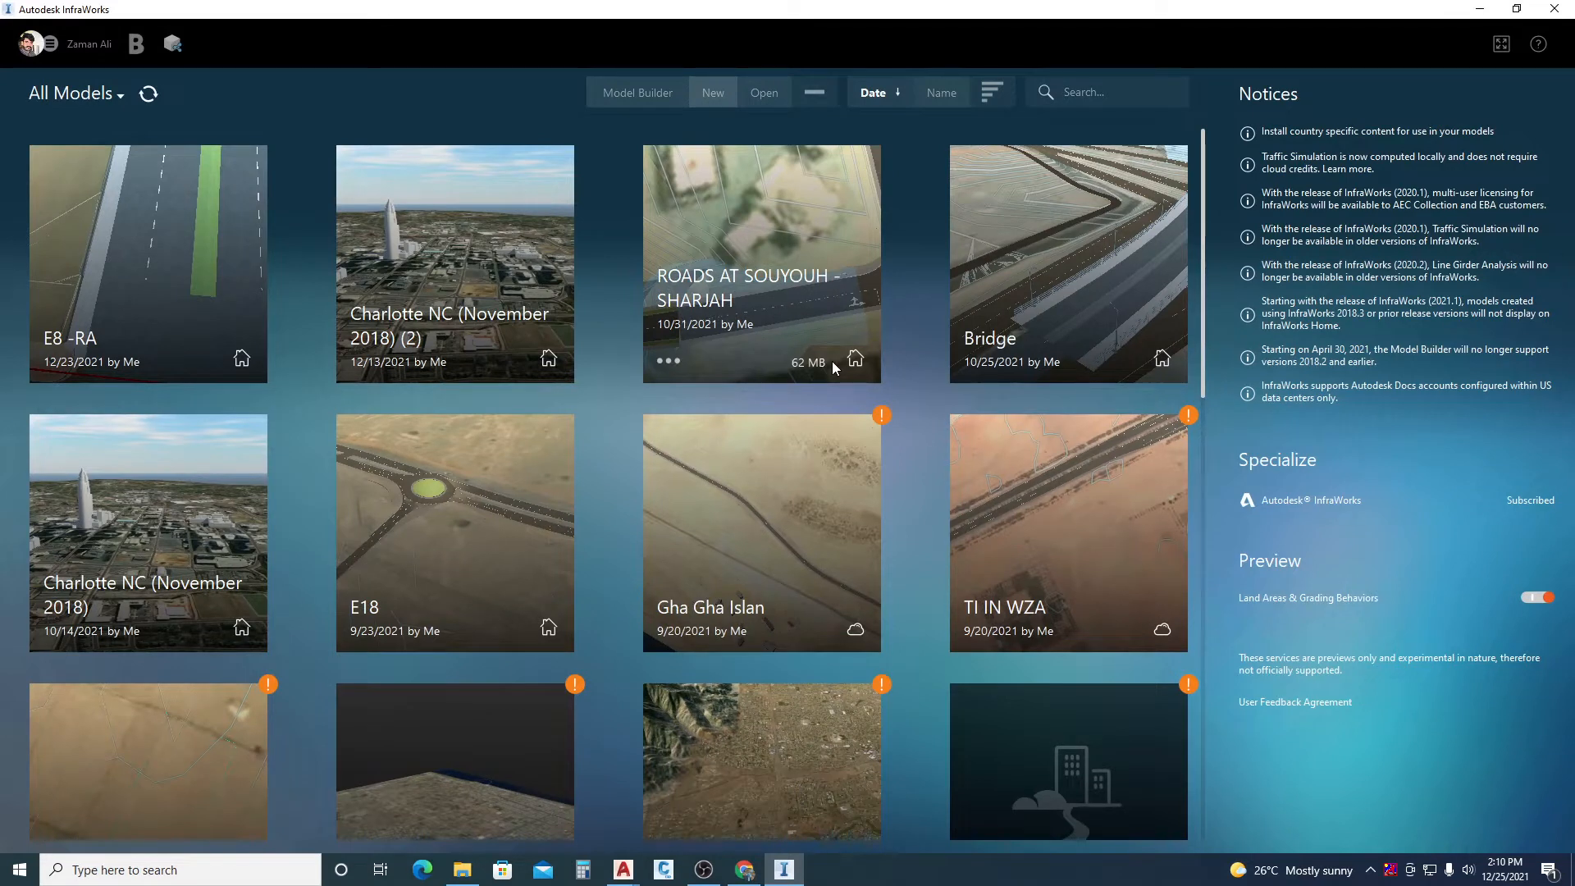
{"action": "left_click", "coordinate": [632, 95]}
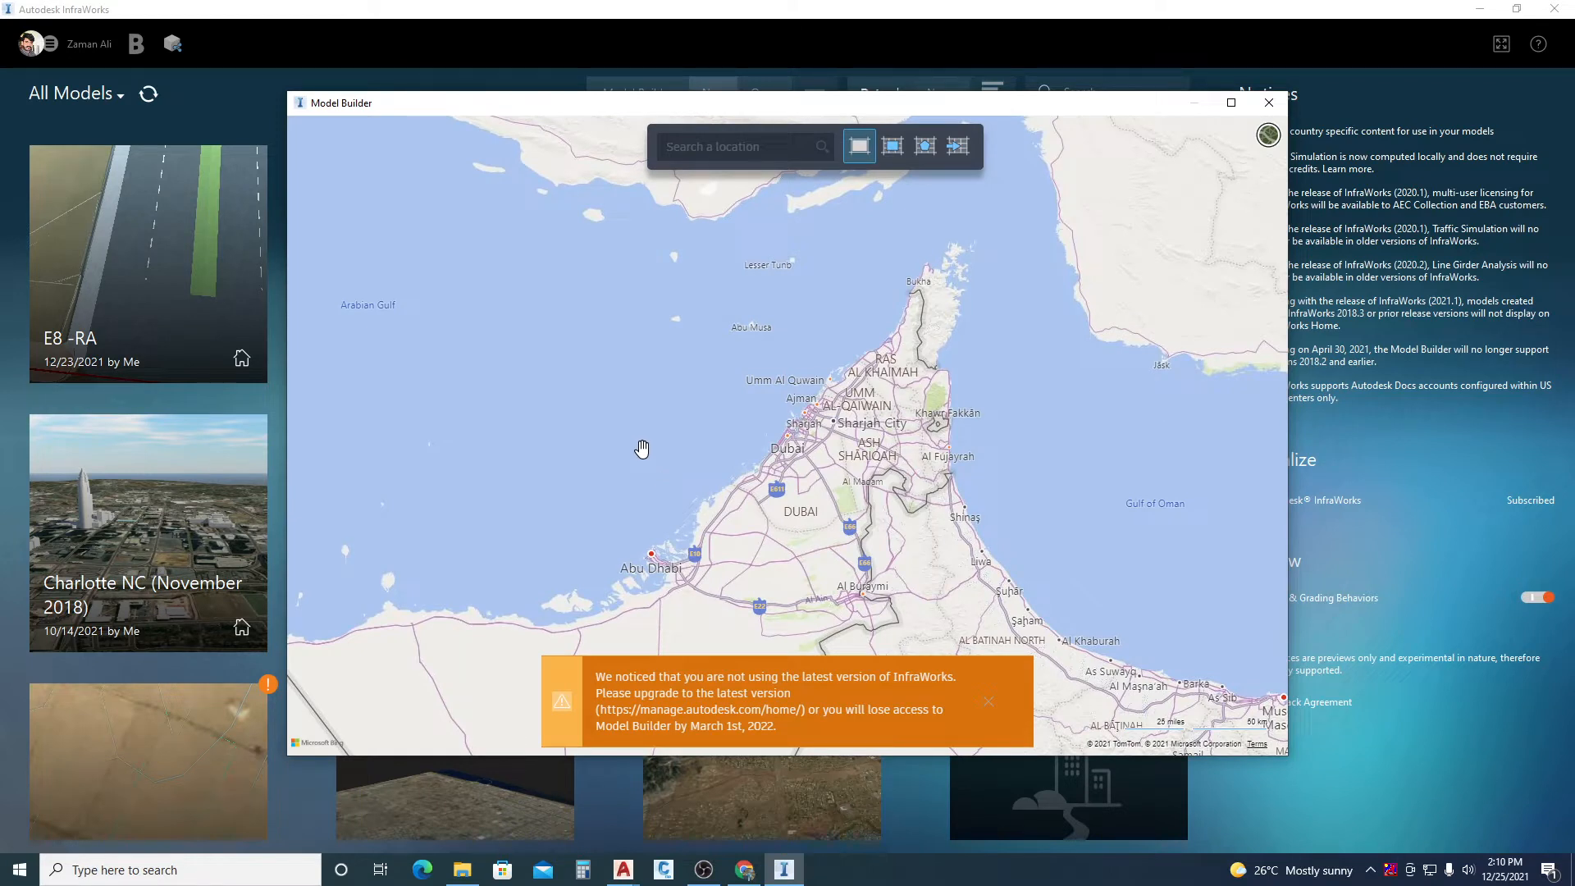
- Bring the Khawr Fakkan and Al Fujayrah coast into view on the Model Builder map and switch it to aerial imagery
{"action": "left_click_drag", "start_coordinate": [897, 446], "coordinate": [721, 419]}
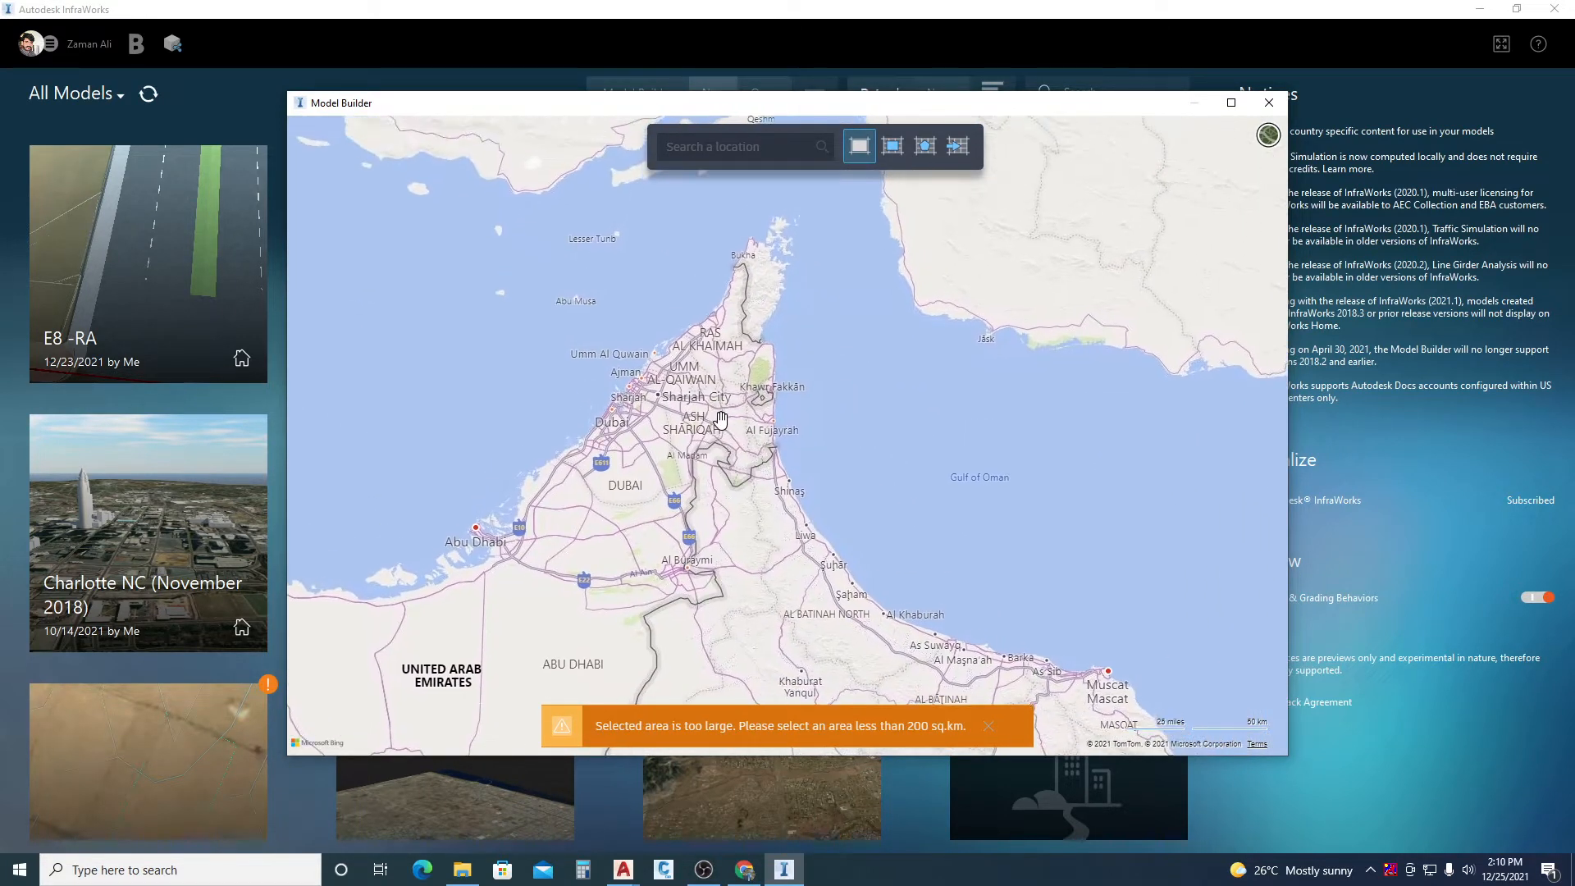
{"action": "scroll", "coordinate": [722, 399], "scroll_direction": "up", "scroll_amount": 1}
{"action": "scroll", "coordinate": [724, 406], "scroll_direction": "up", "scroll_amount": 2}
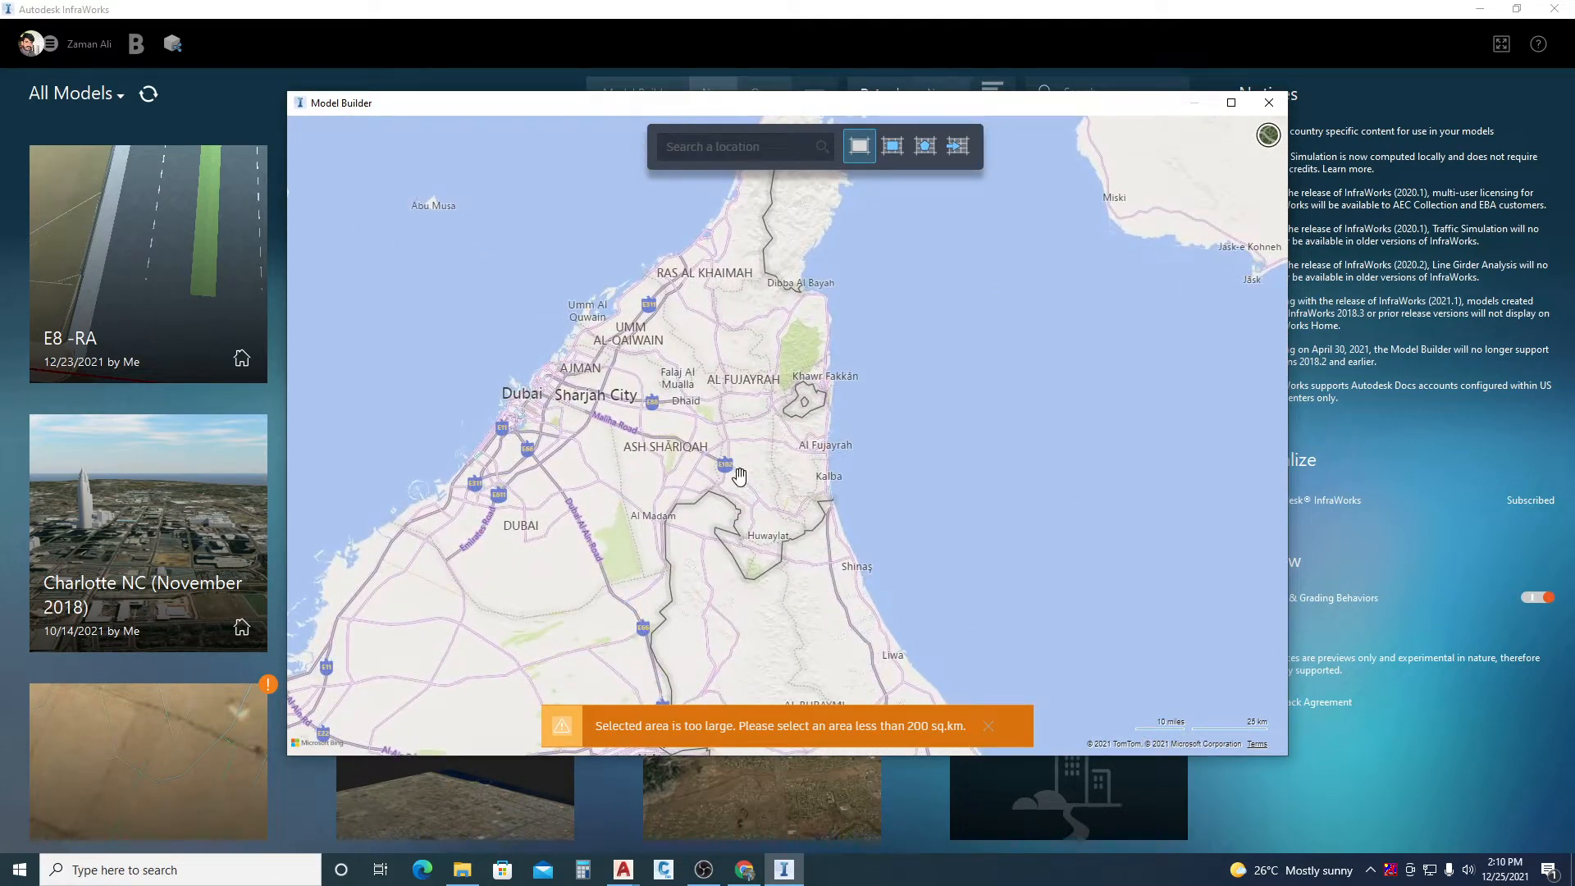
{"action": "left_click_drag", "start_coordinate": [744, 481], "coordinate": [694, 395]}
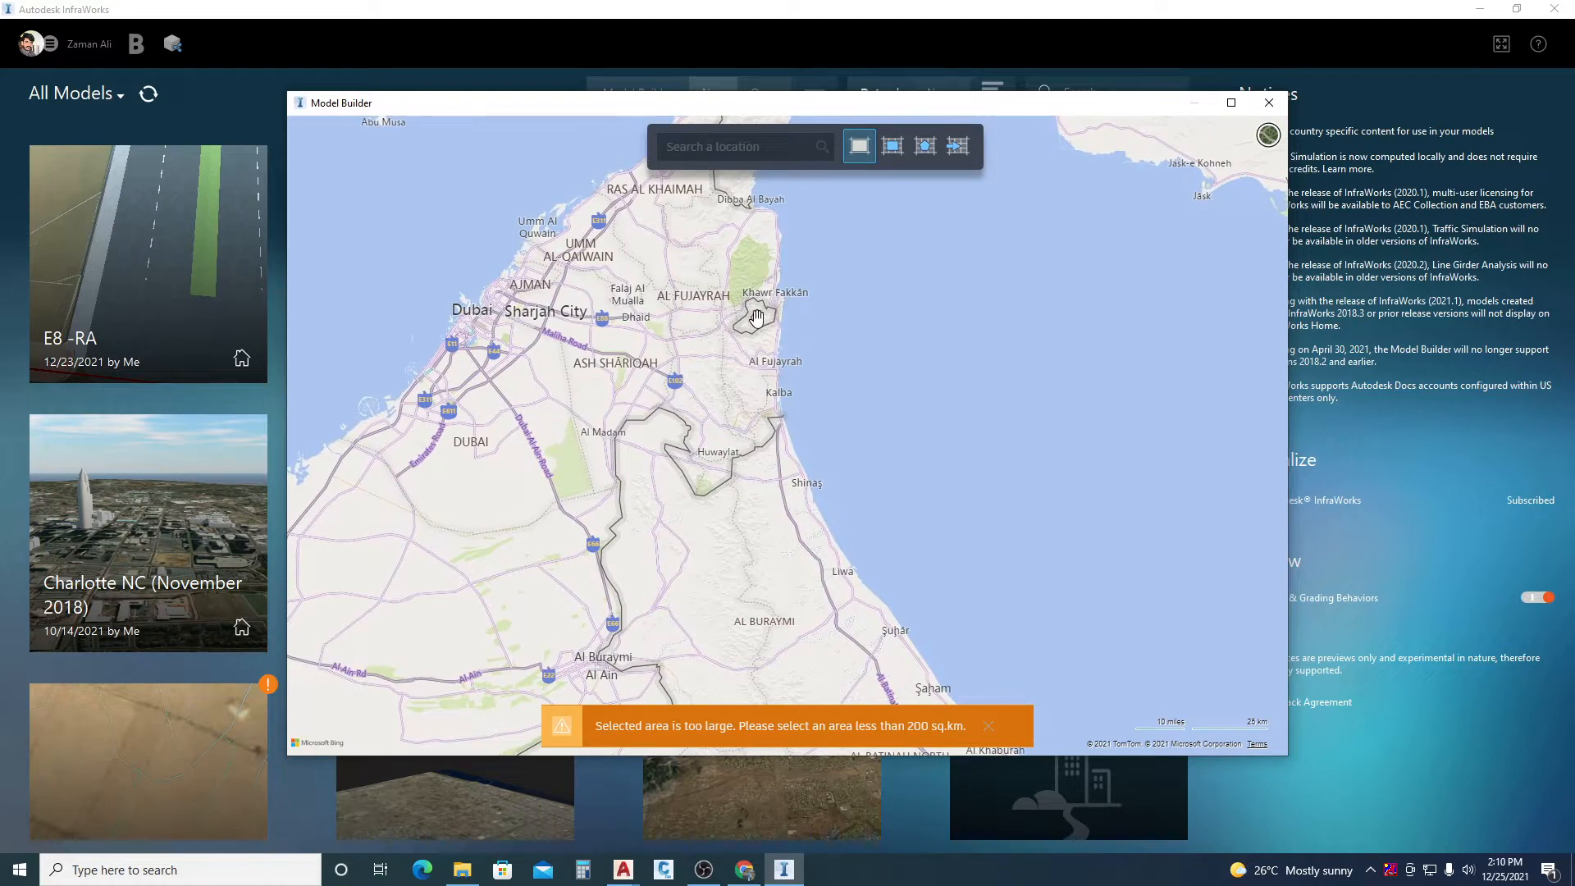
{"action": "scroll", "coordinate": [762, 314], "scroll_direction": "up", "scroll_amount": 3}
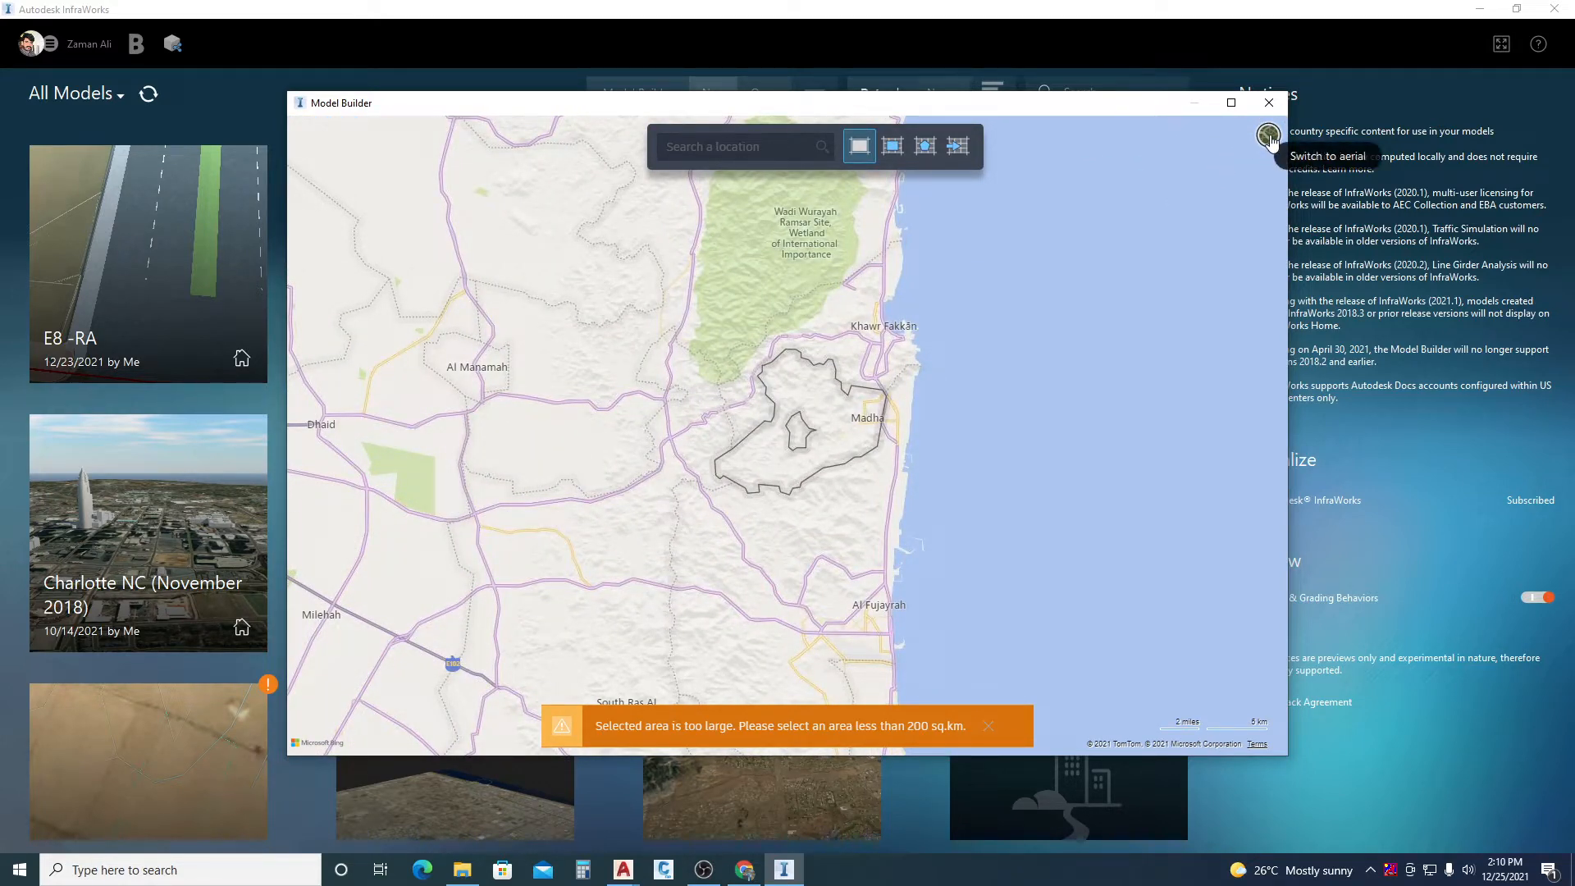
{"action": "left_click", "coordinate": [1269, 137]}
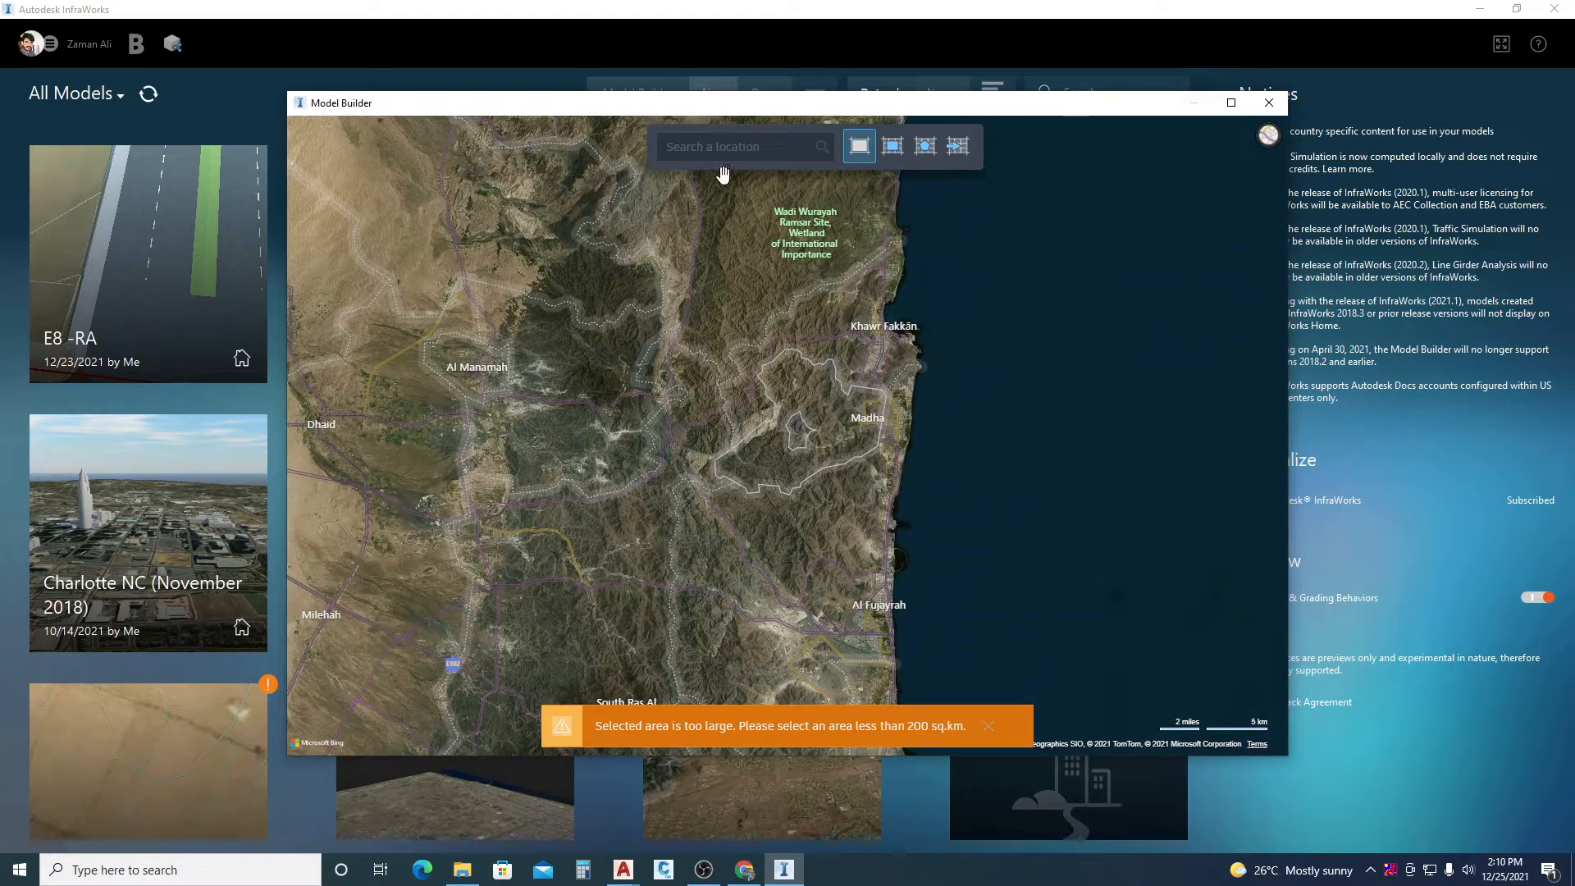
{"action": "left_click", "coordinate": [727, 150]}
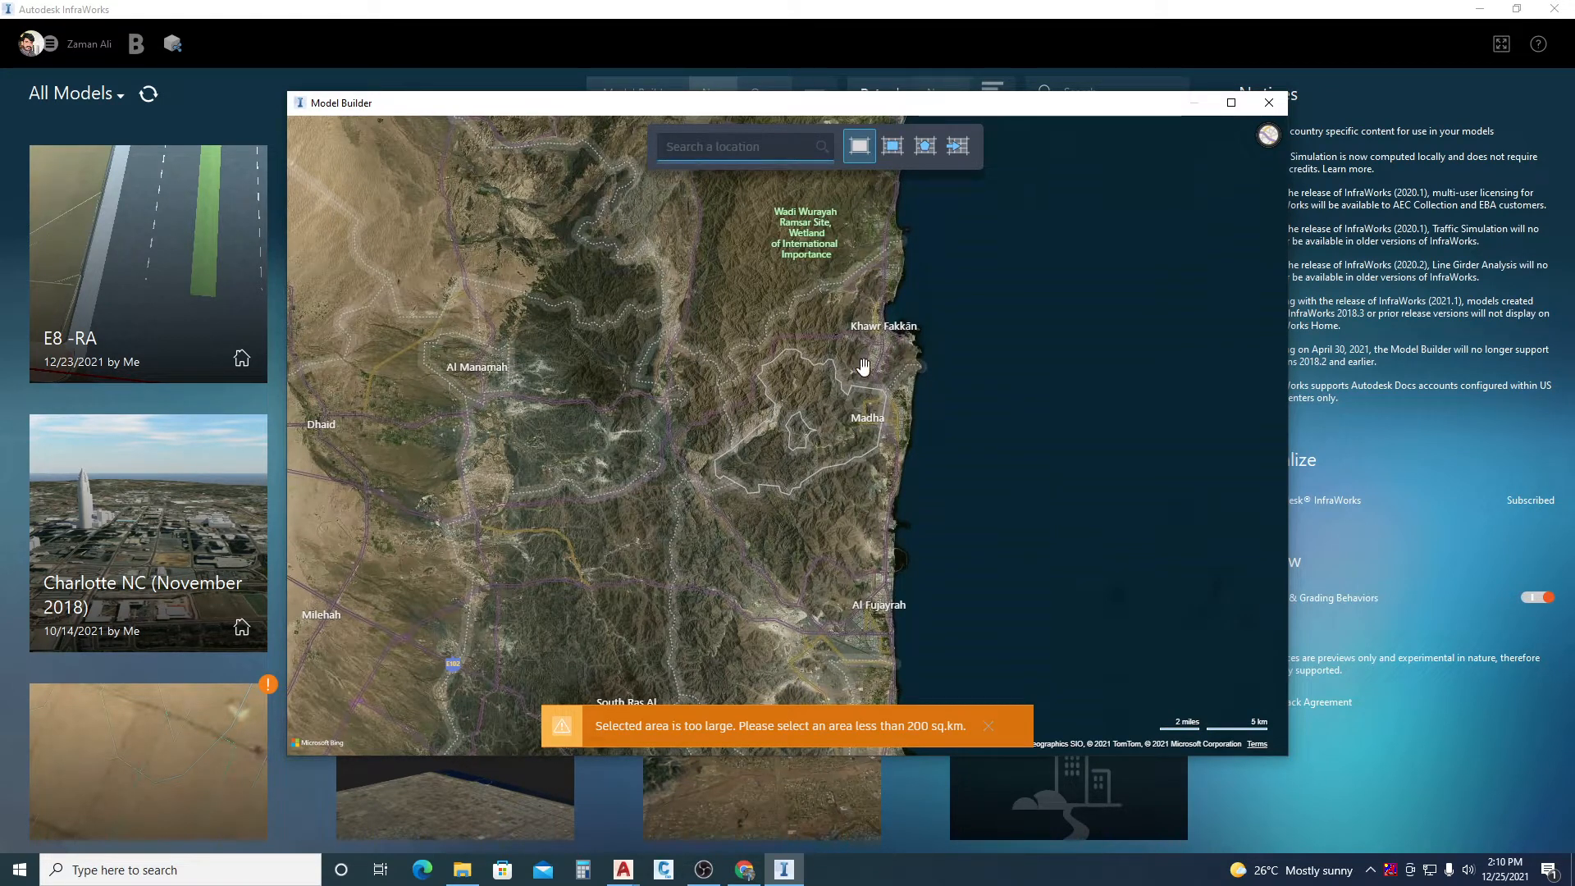
- Locate the gridded development site south of Fujairah International Airport and west of Kalba on the aerial map
{"action": "left_click_drag", "start_coordinate": [757, 351], "coordinate": [749, 260]}
{"action": "scroll", "coordinate": [861, 566], "scroll_direction": "up", "scroll_amount": 1}
{"action": "scroll", "coordinate": [782, 566], "scroll_direction": "up", "scroll_amount": 1}
{"action": "left_click_drag", "start_coordinate": [765, 486], "coordinate": [749, 268]}
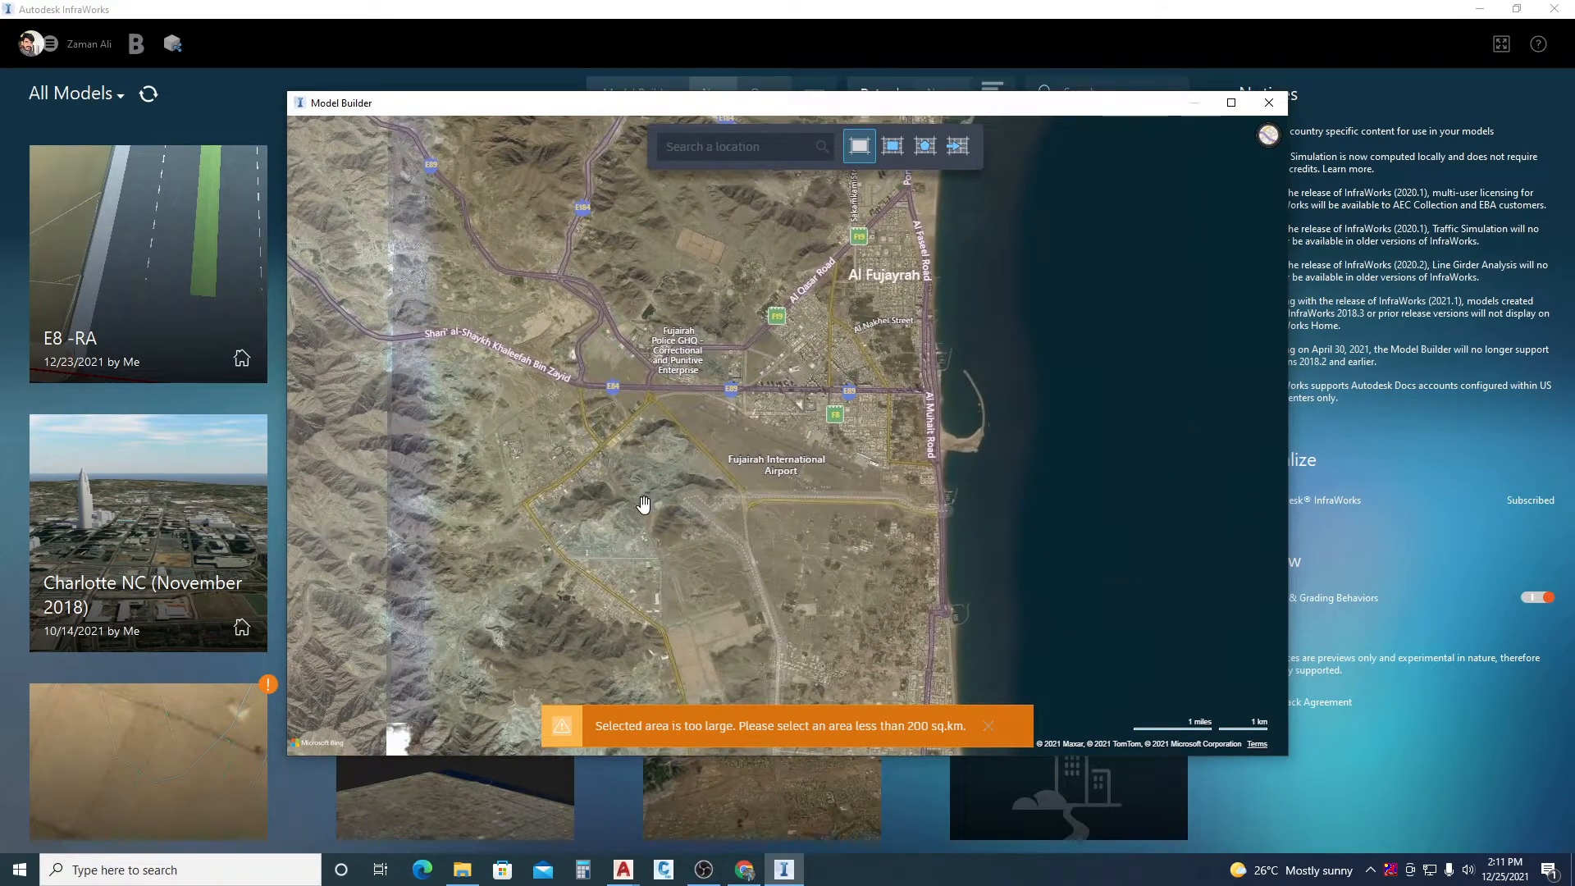
{"action": "left_click_drag", "start_coordinate": [660, 435], "coordinate": [703, 268]}
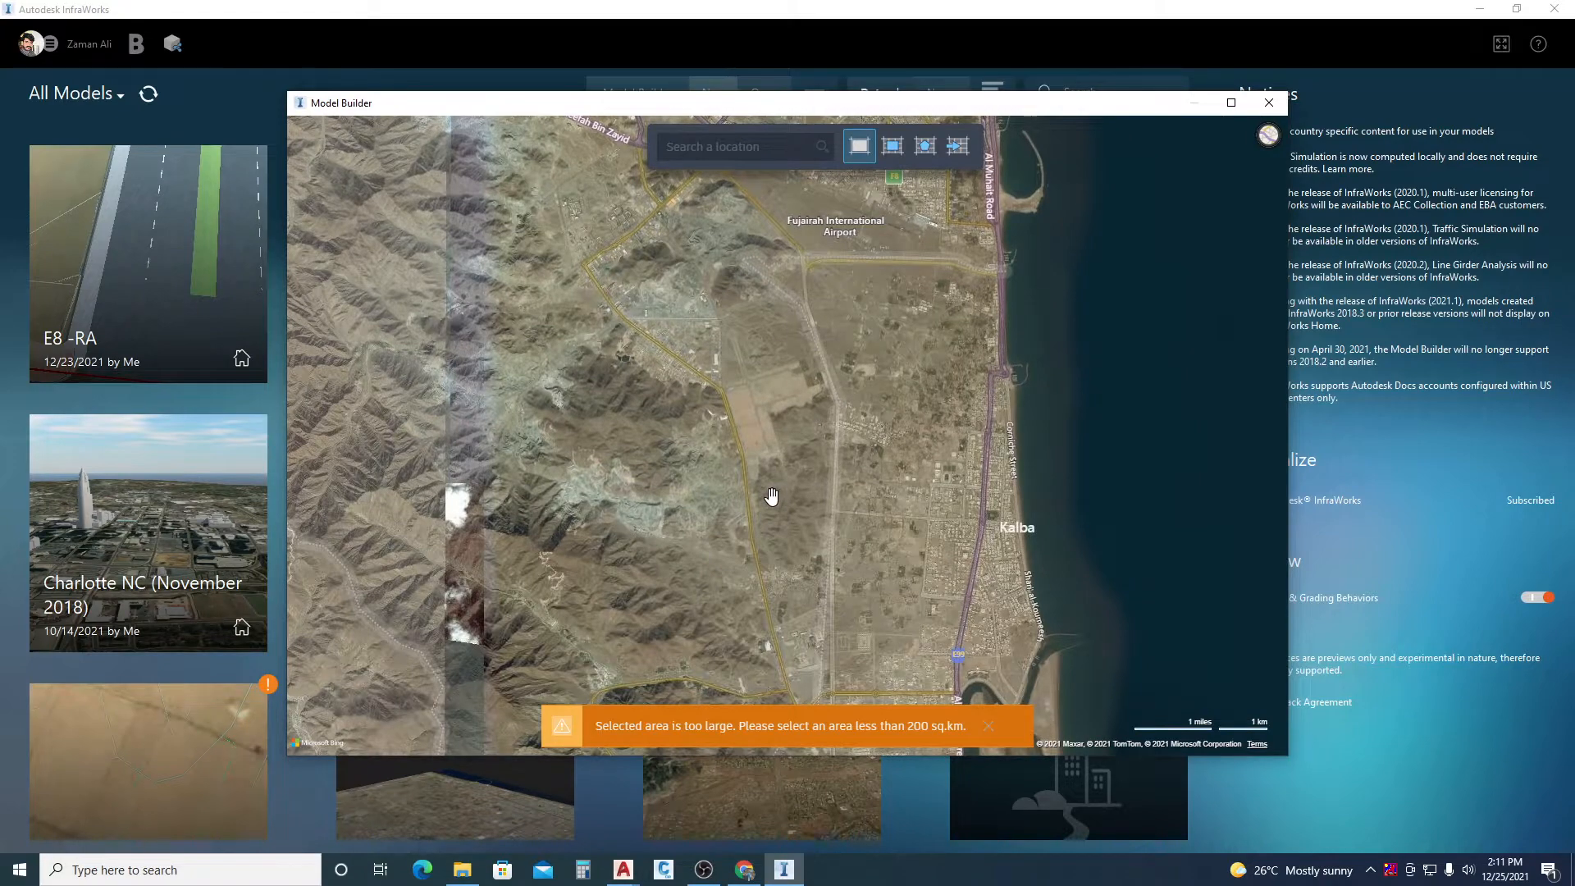
{"action": "scroll", "coordinate": [771, 497], "scroll_direction": "up", "scroll_amount": 1}
{"action": "left_click_drag", "start_coordinate": [750, 351], "coordinate": [650, 416]}
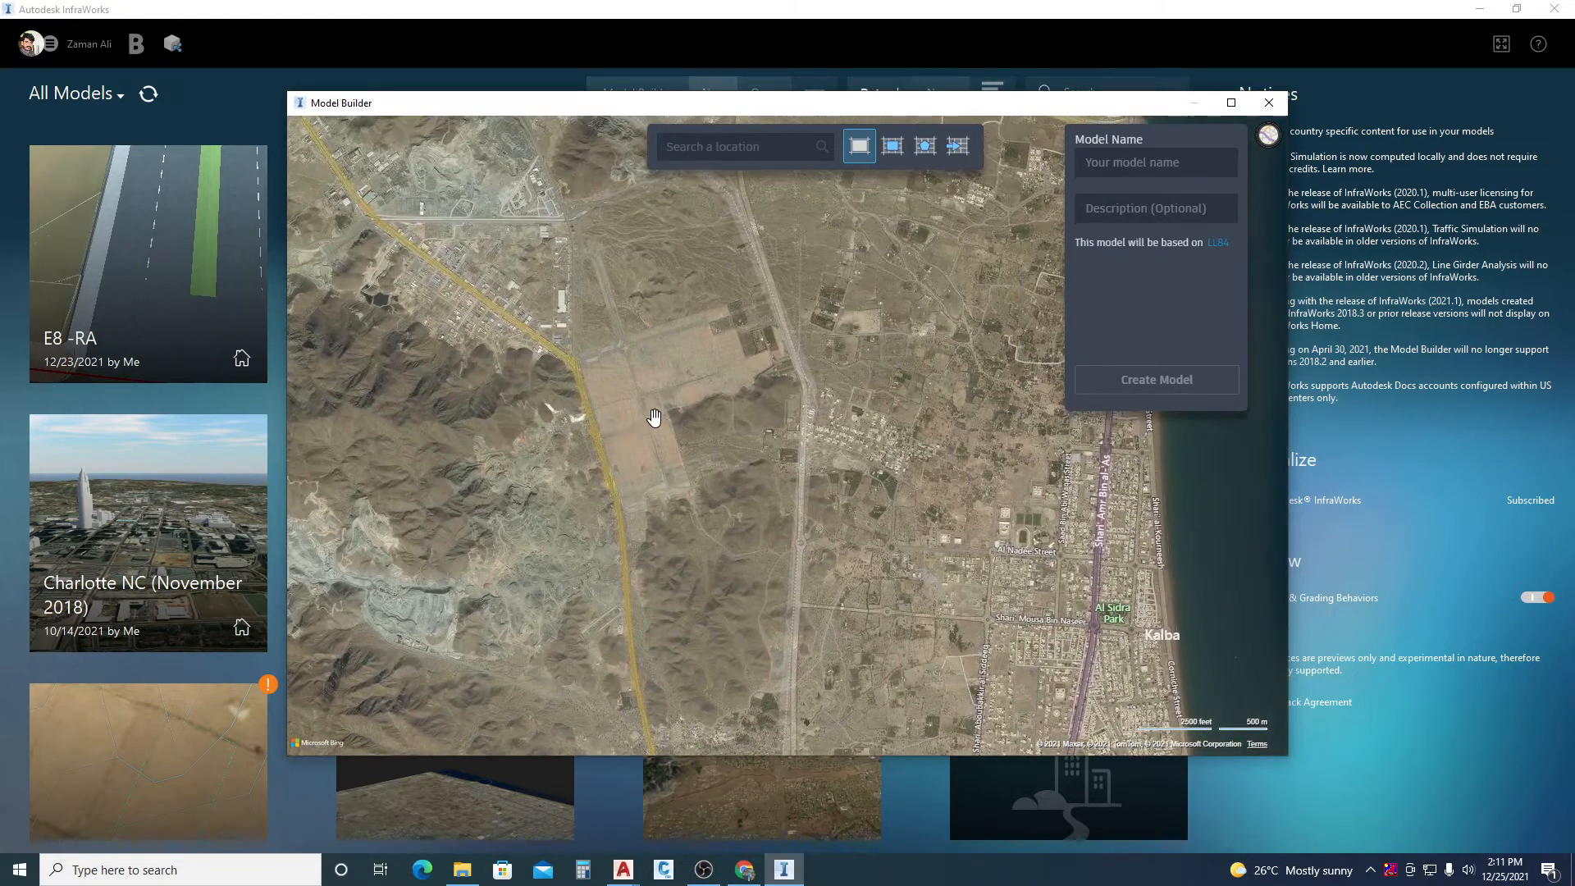
{"action": "scroll", "coordinate": [598, 394], "scroll_direction": "up", "scroll_amount": 3}
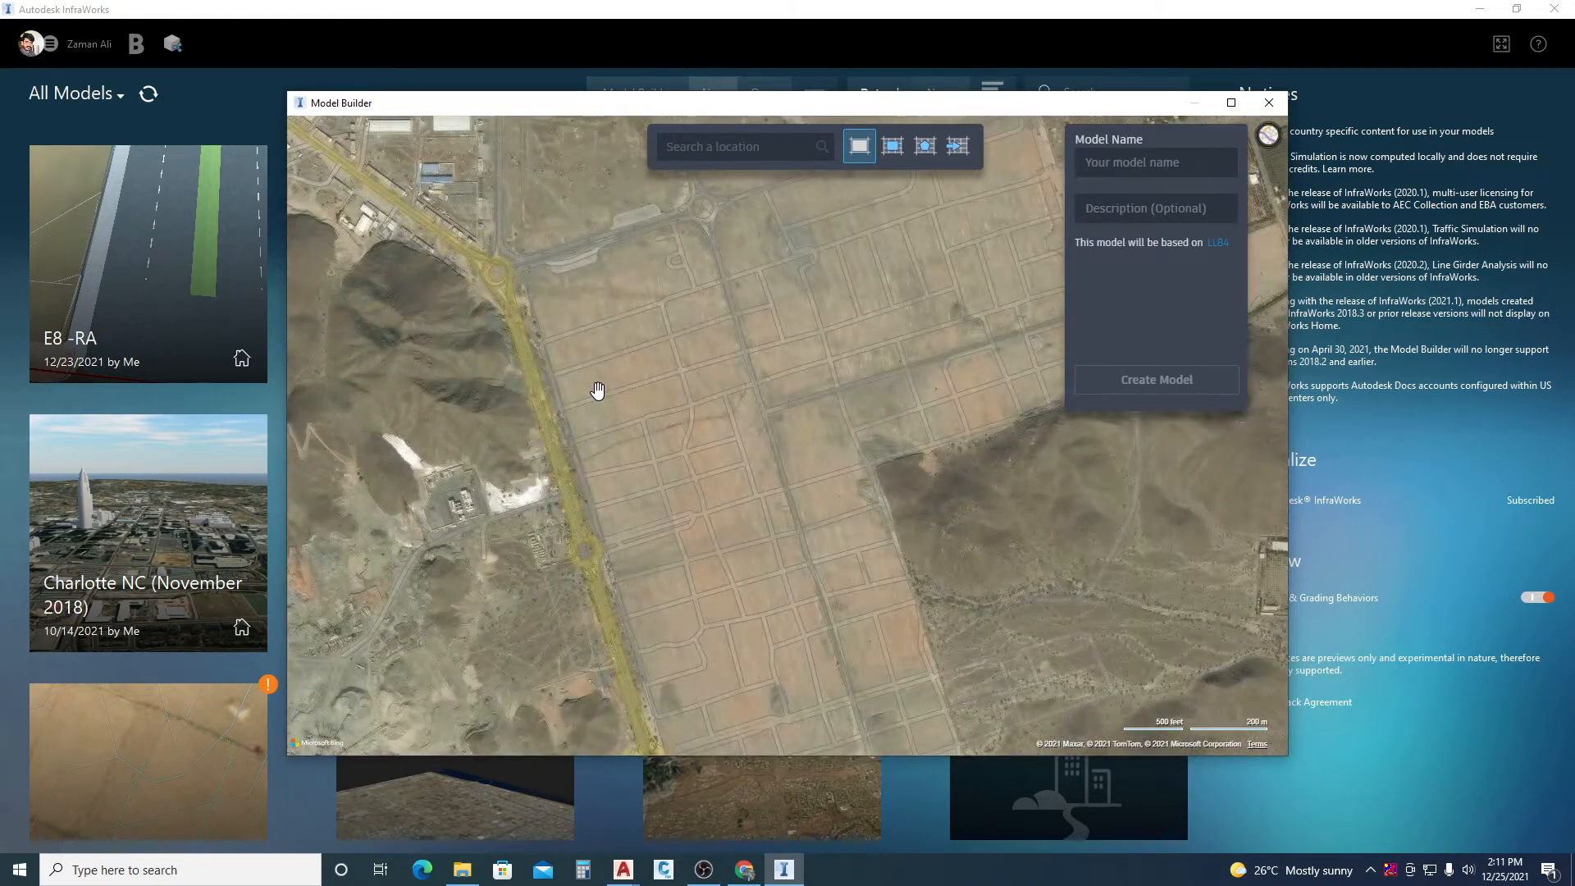
{"action": "left_click_drag", "start_coordinate": [820, 397], "coordinate": [724, 514]}
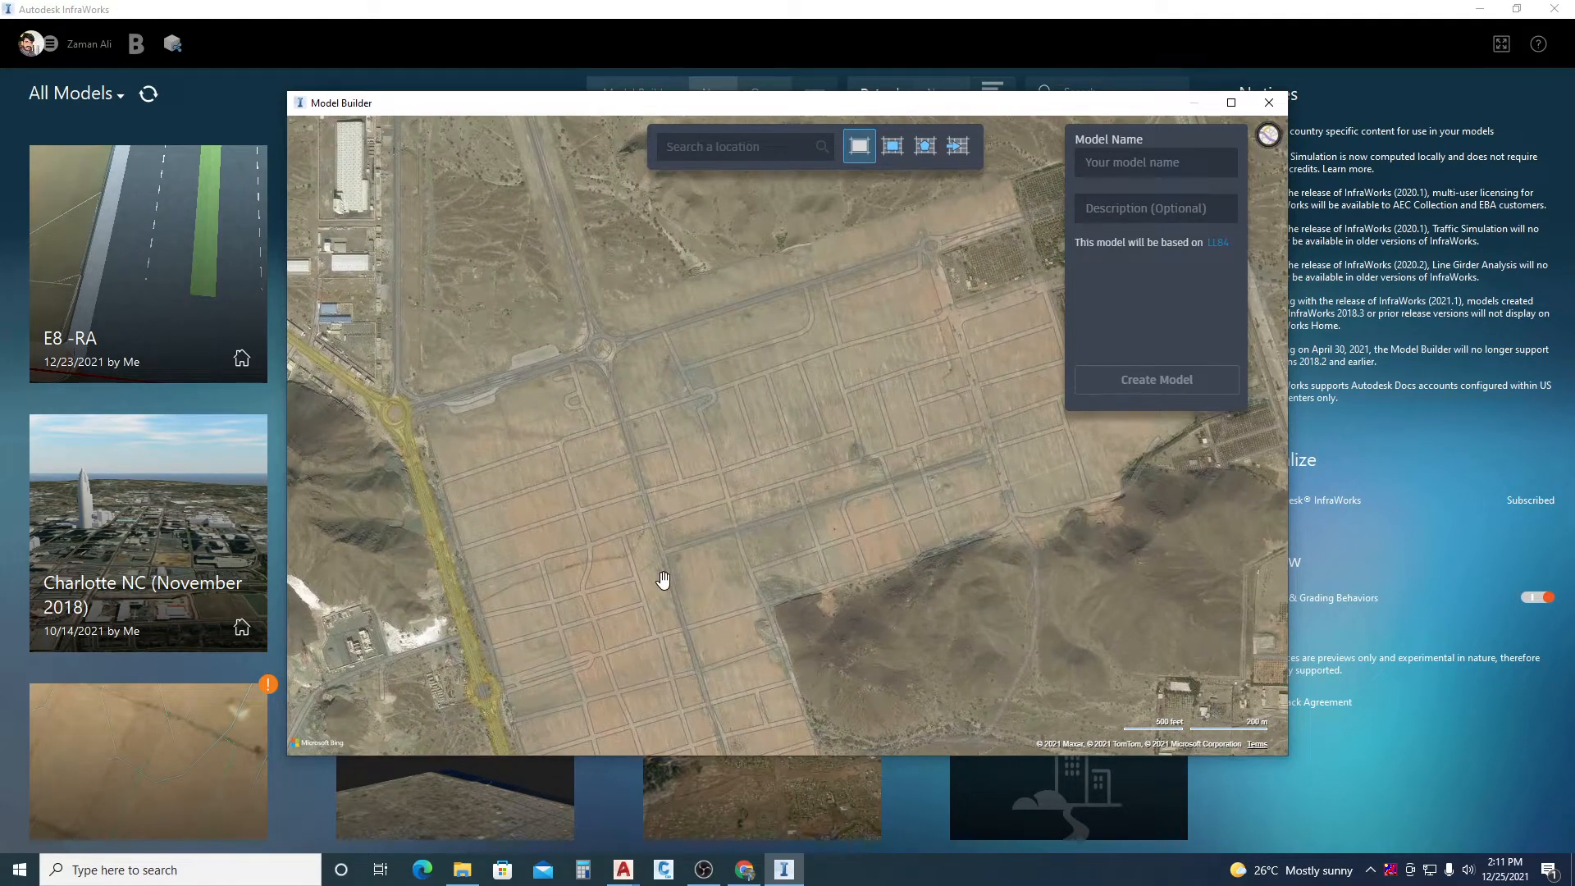
{"action": "scroll", "coordinate": [693, 447], "scroll_direction": "down", "scroll_amount": 3}
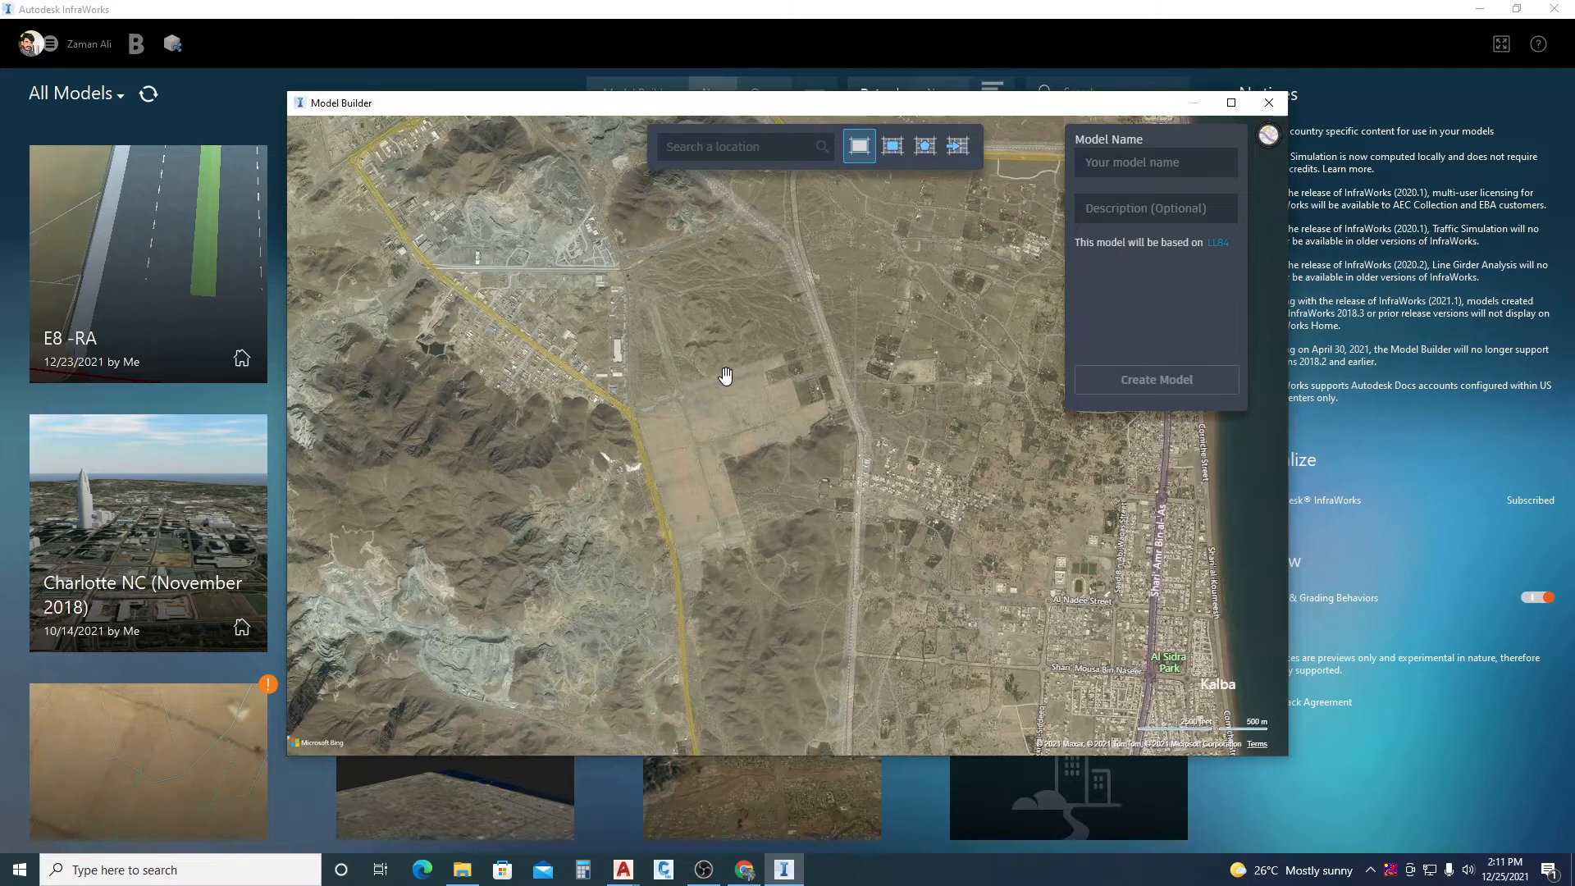
{"action": "left_click_drag", "start_coordinate": [696, 437], "coordinate": [693, 421]}
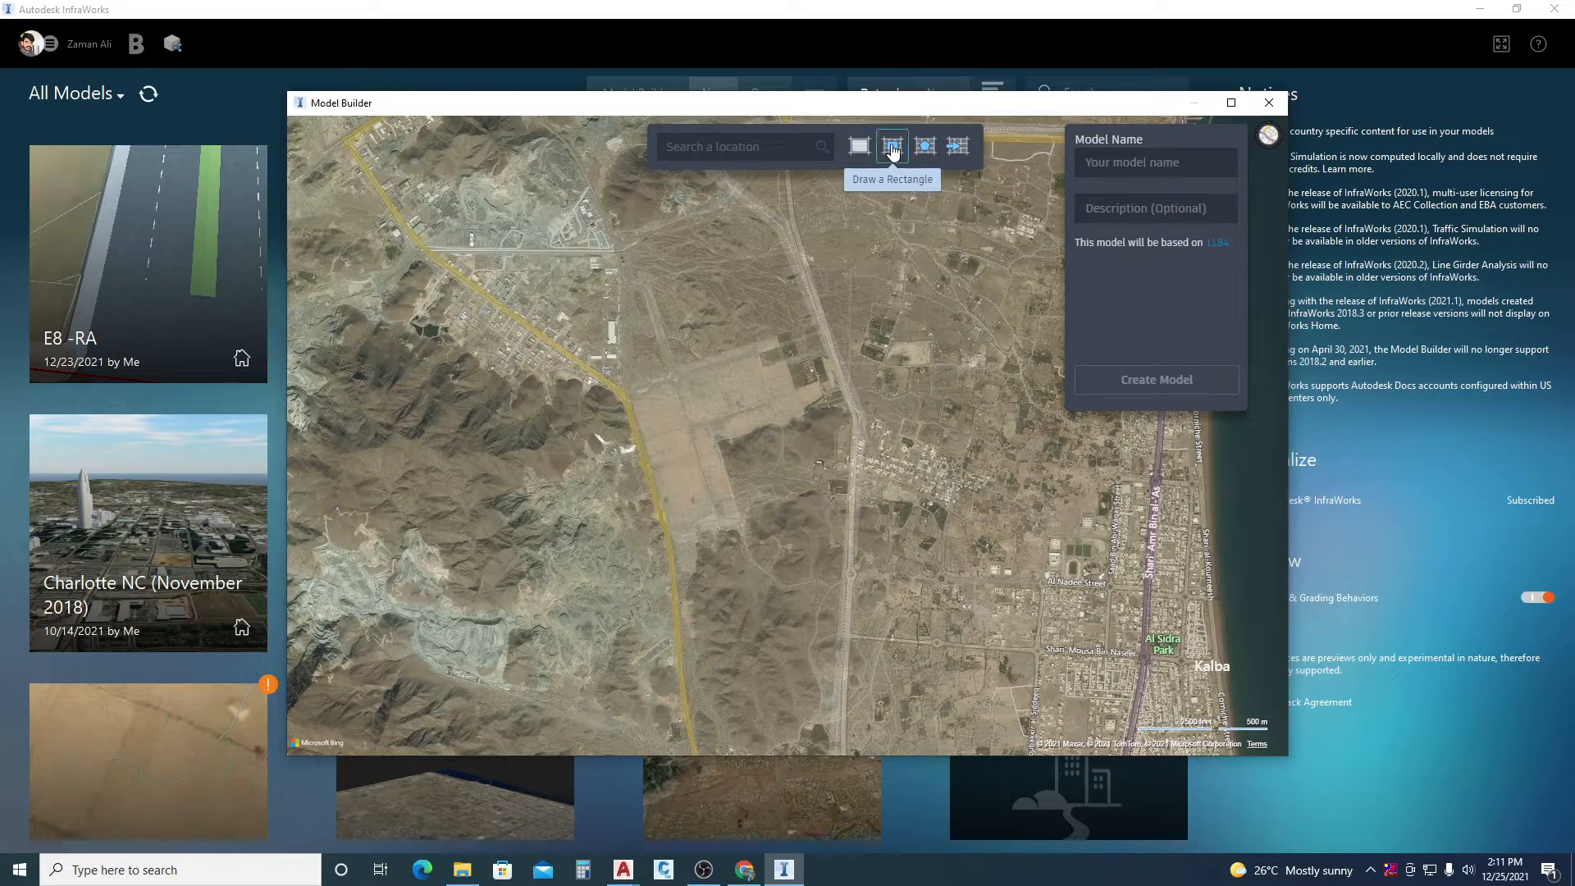
- Draw a rectangular model area around the gridded development site and enlarge it to about 9.29 sq.km
{"action": "left_click", "coordinate": [893, 147]}
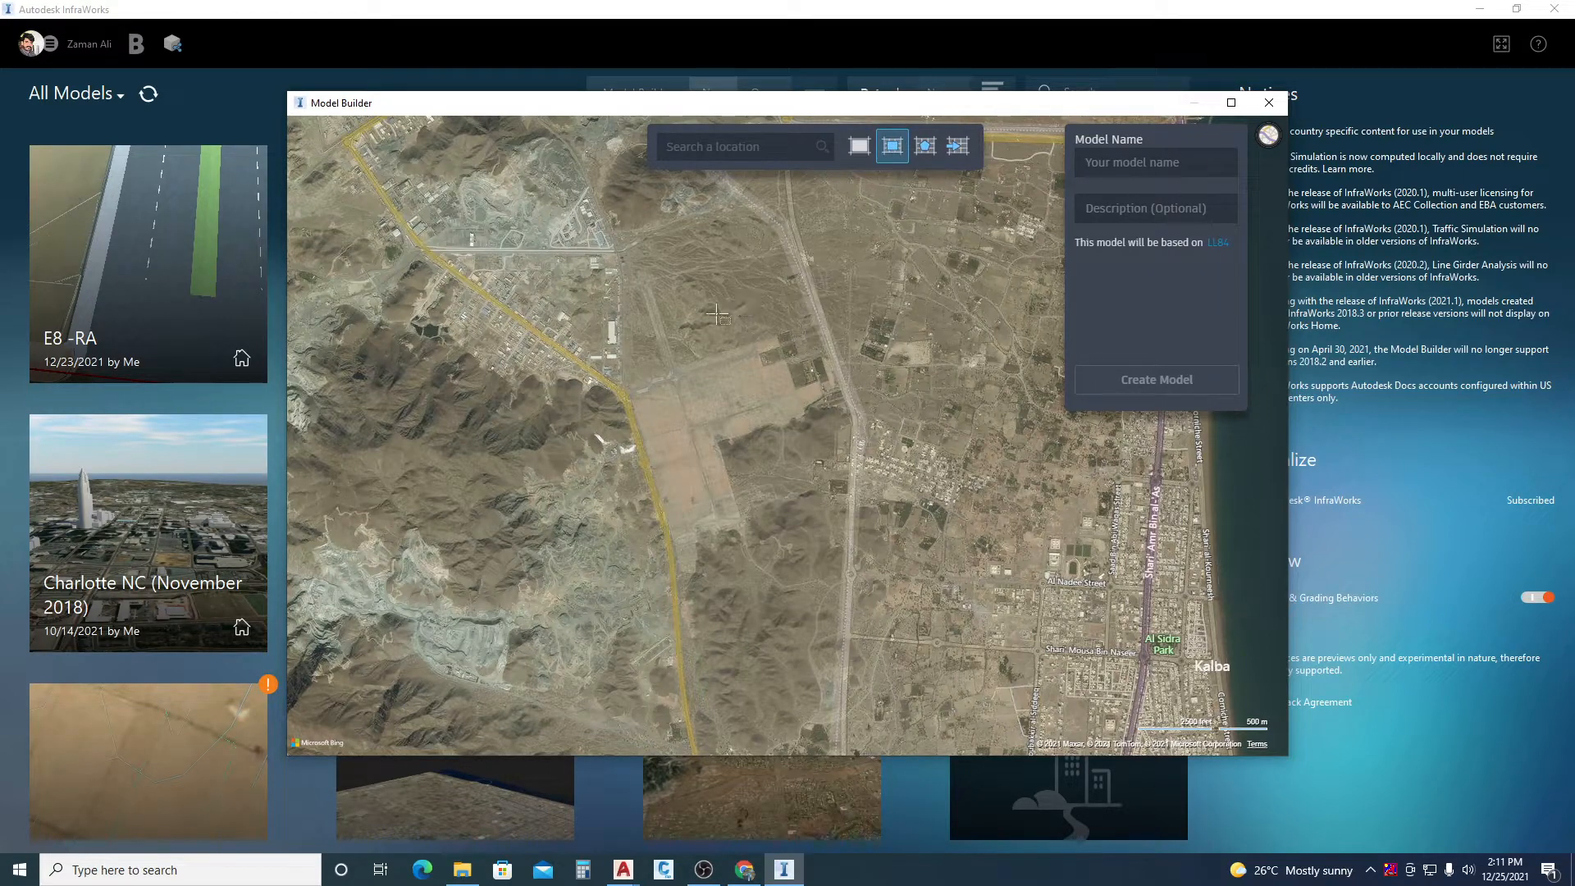
{"action": "left_click", "coordinate": [677, 322]}
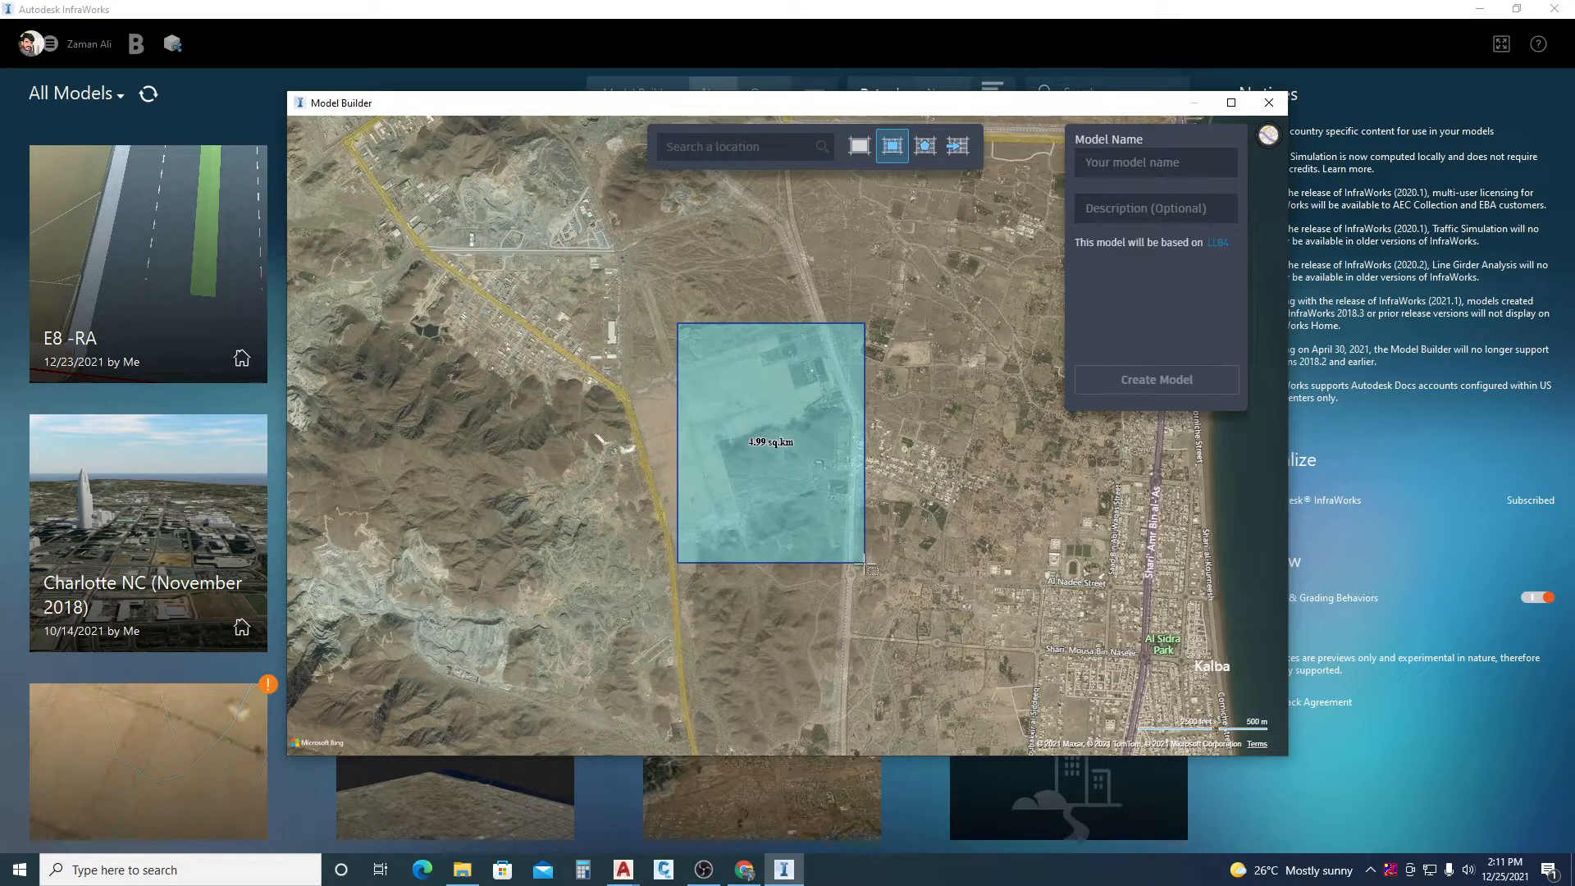
{"action": "left_click", "coordinate": [872, 568]}
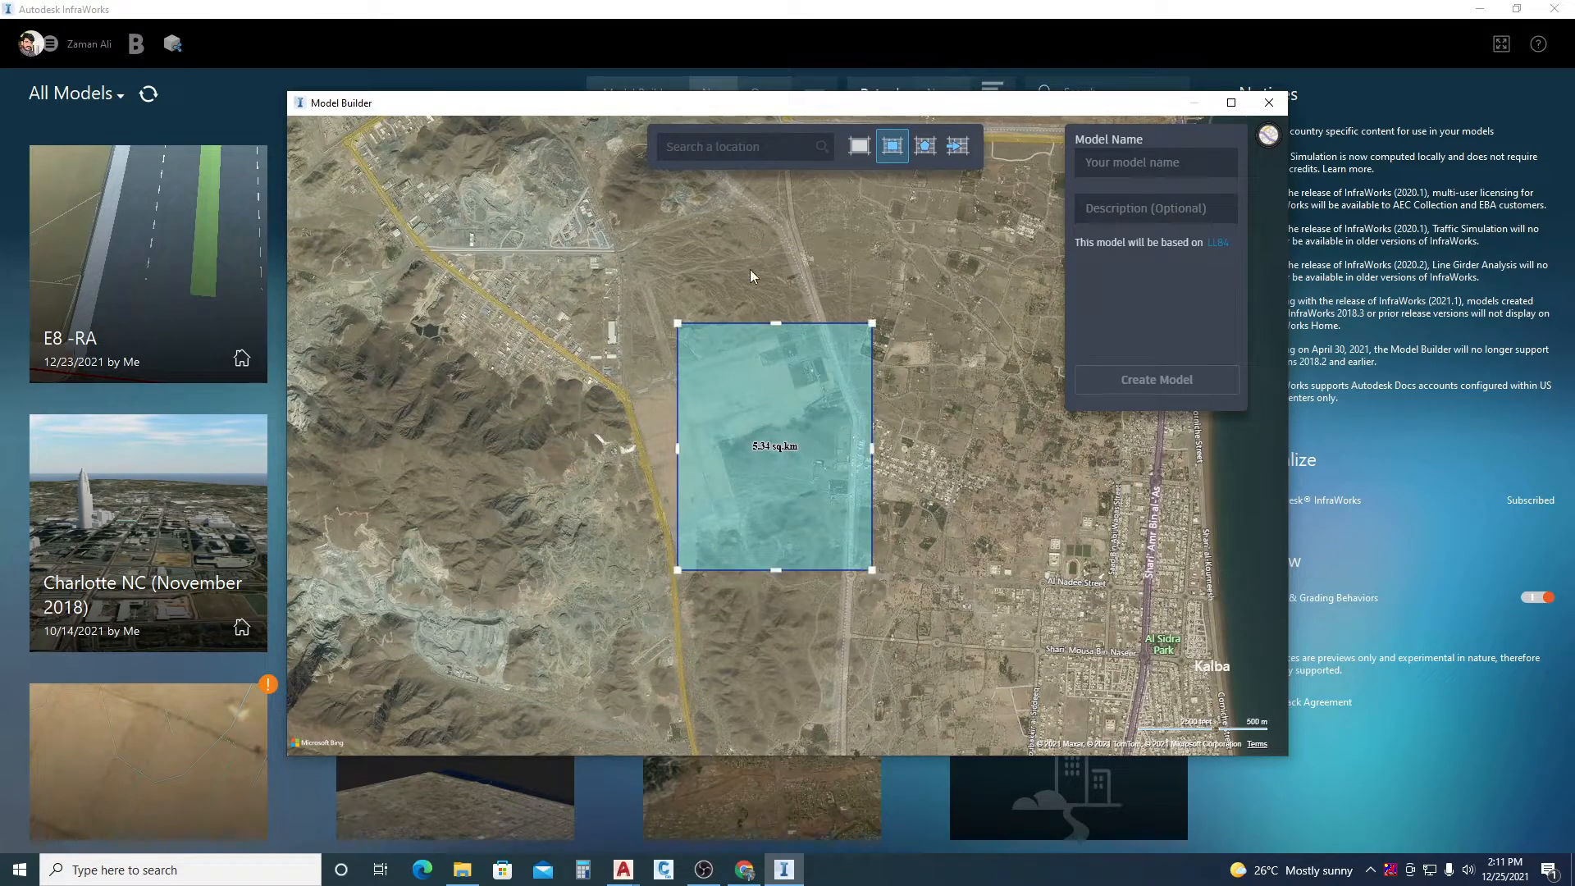
{"action": "left_click_drag", "start_coordinate": [675, 320], "coordinate": [585, 301]}
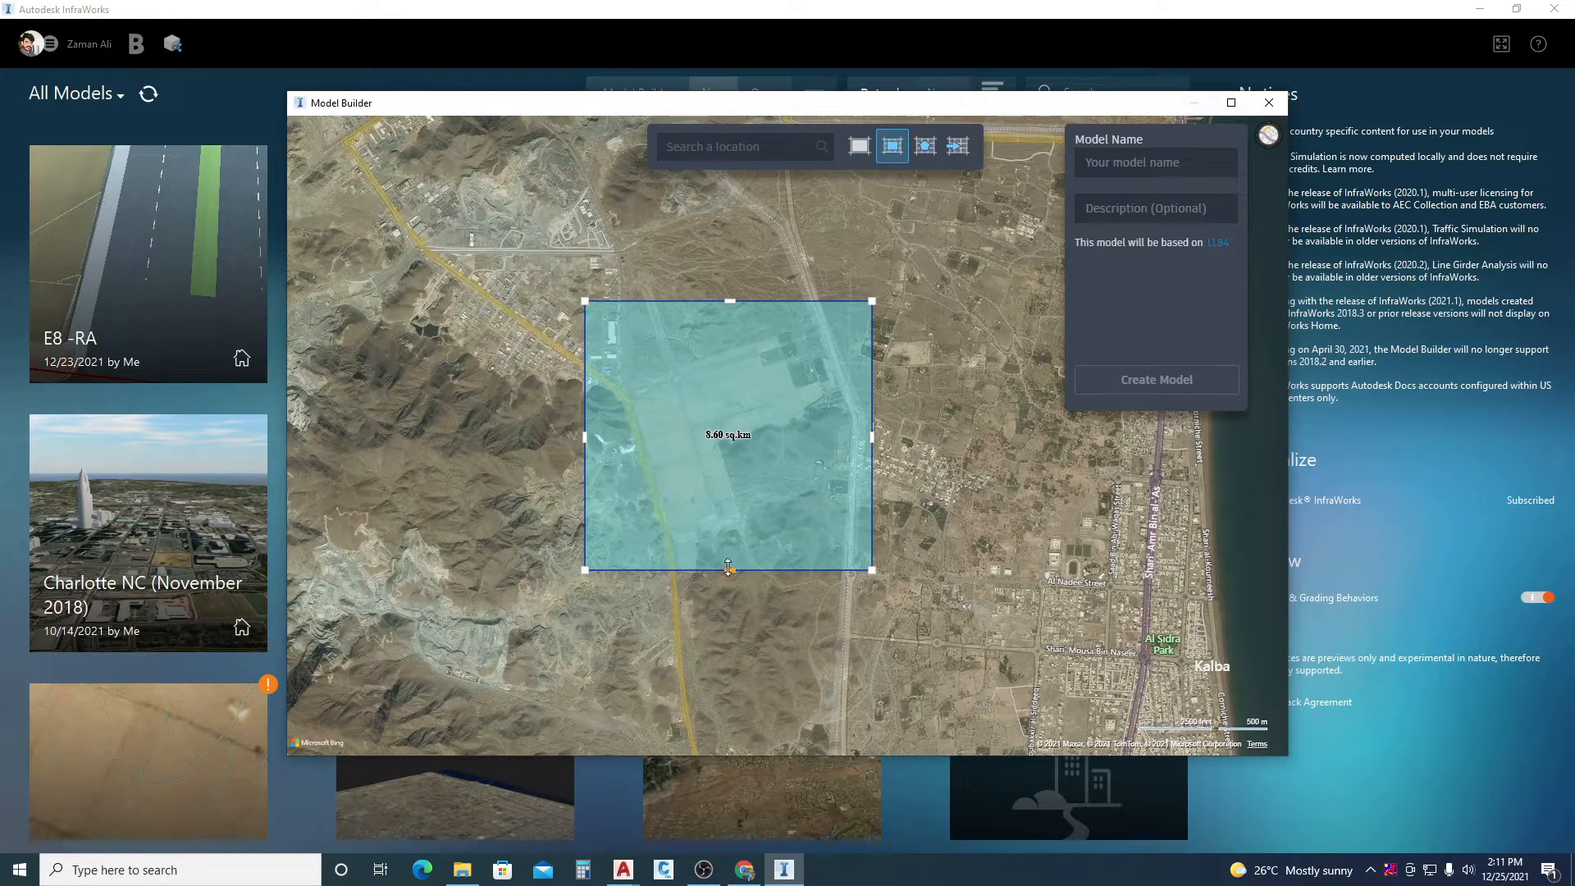
{"action": "left_click_drag", "start_coordinate": [729, 568], "coordinate": [728, 578]}
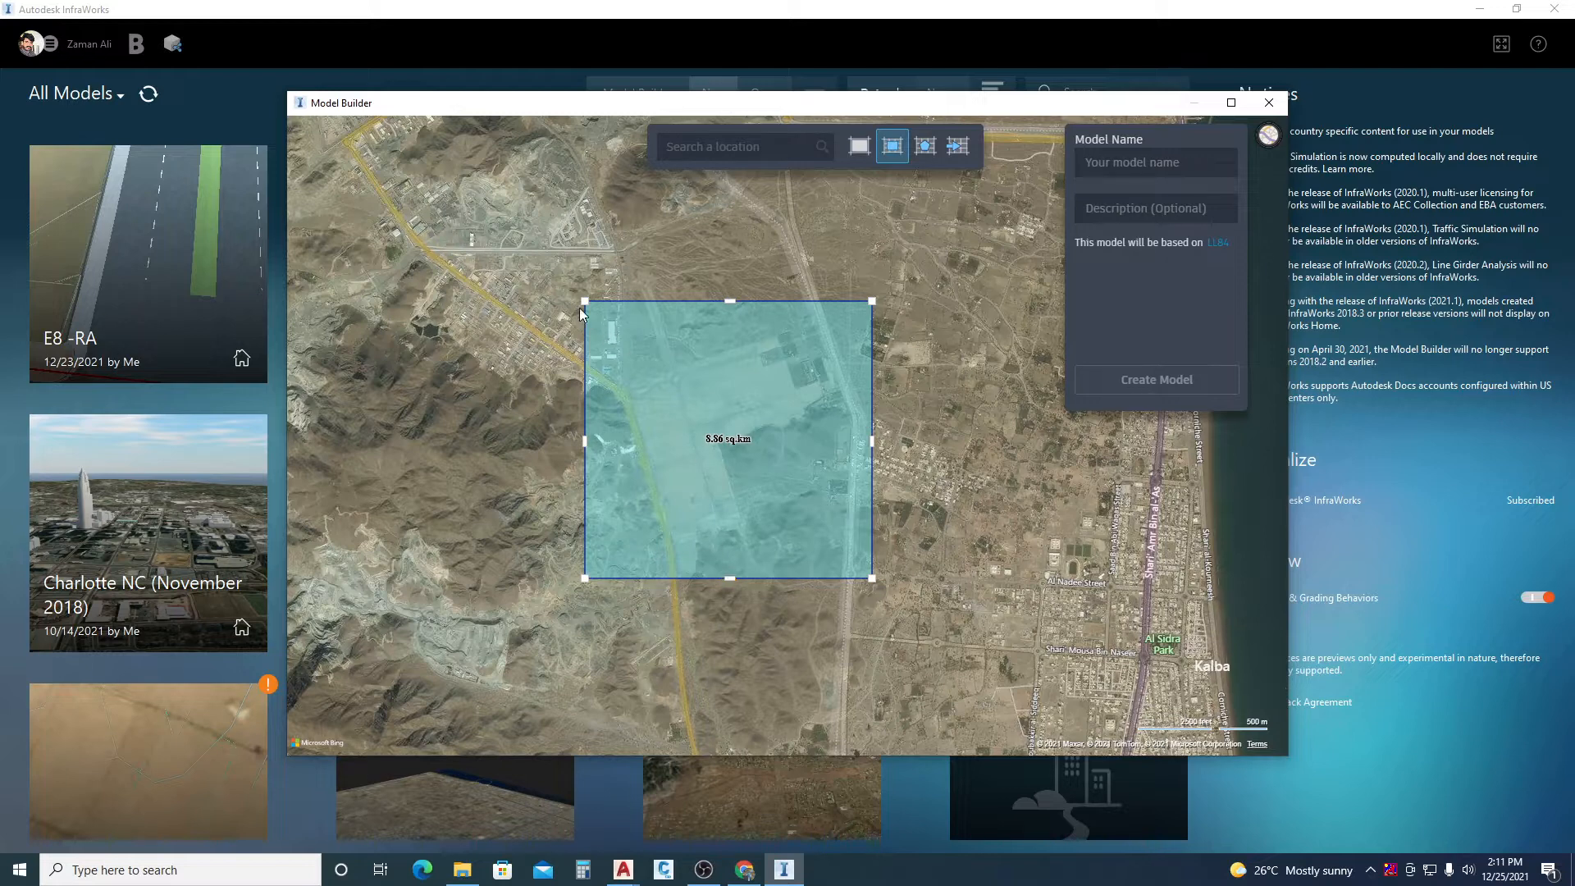
{"action": "left_click_drag", "start_coordinate": [584, 301], "coordinate": [572, 300]}
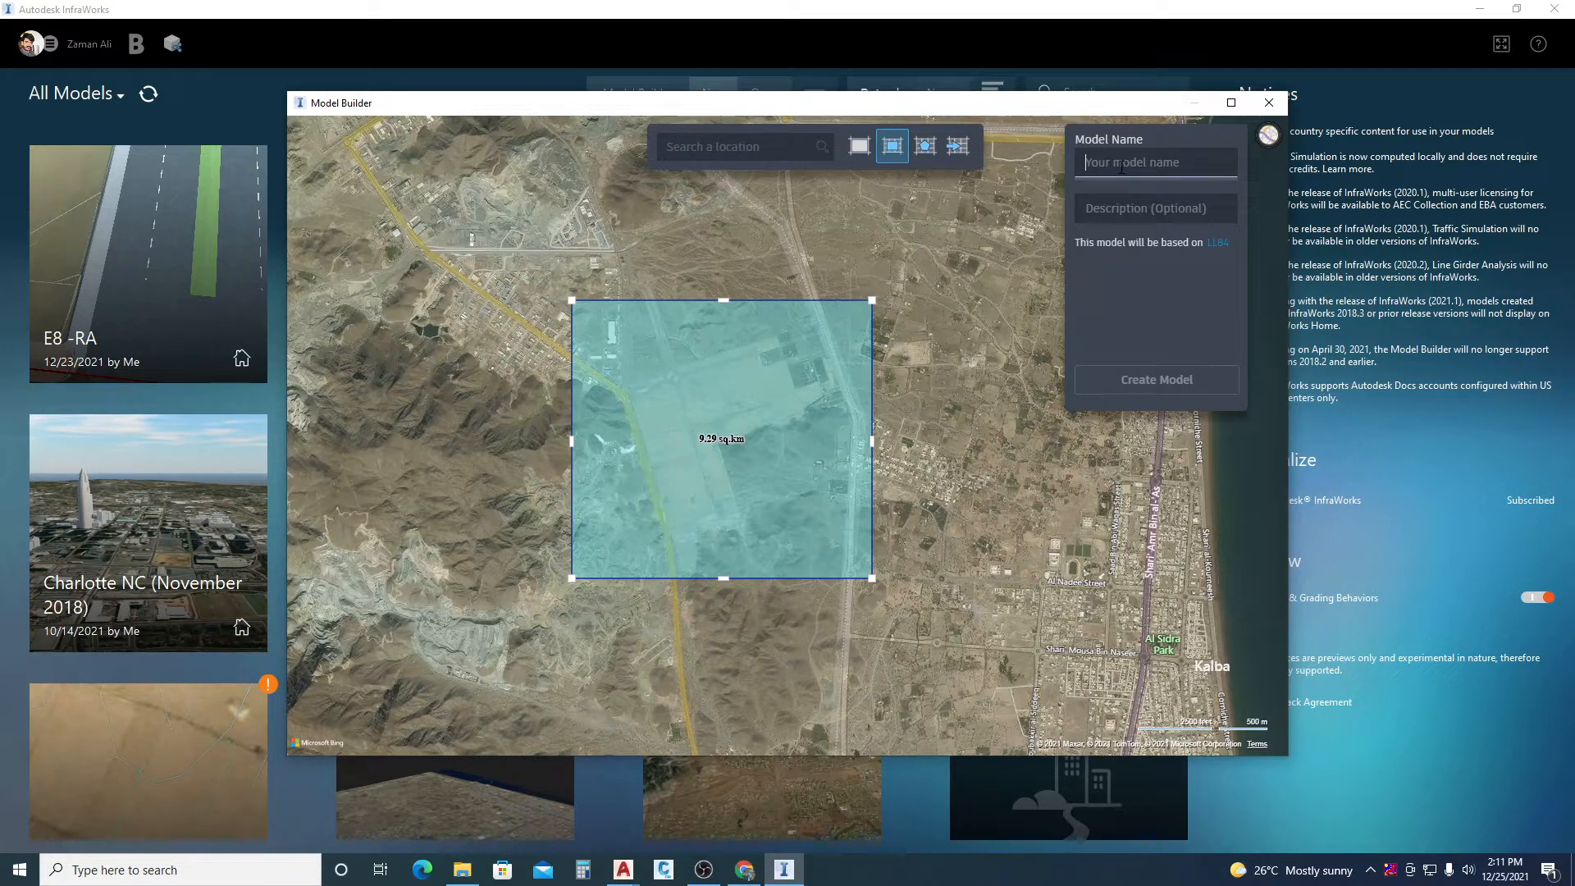
- Create the model from the selected area with the name mbz007 and close Model Builder
{"action": "type", "text": "mbz00"}
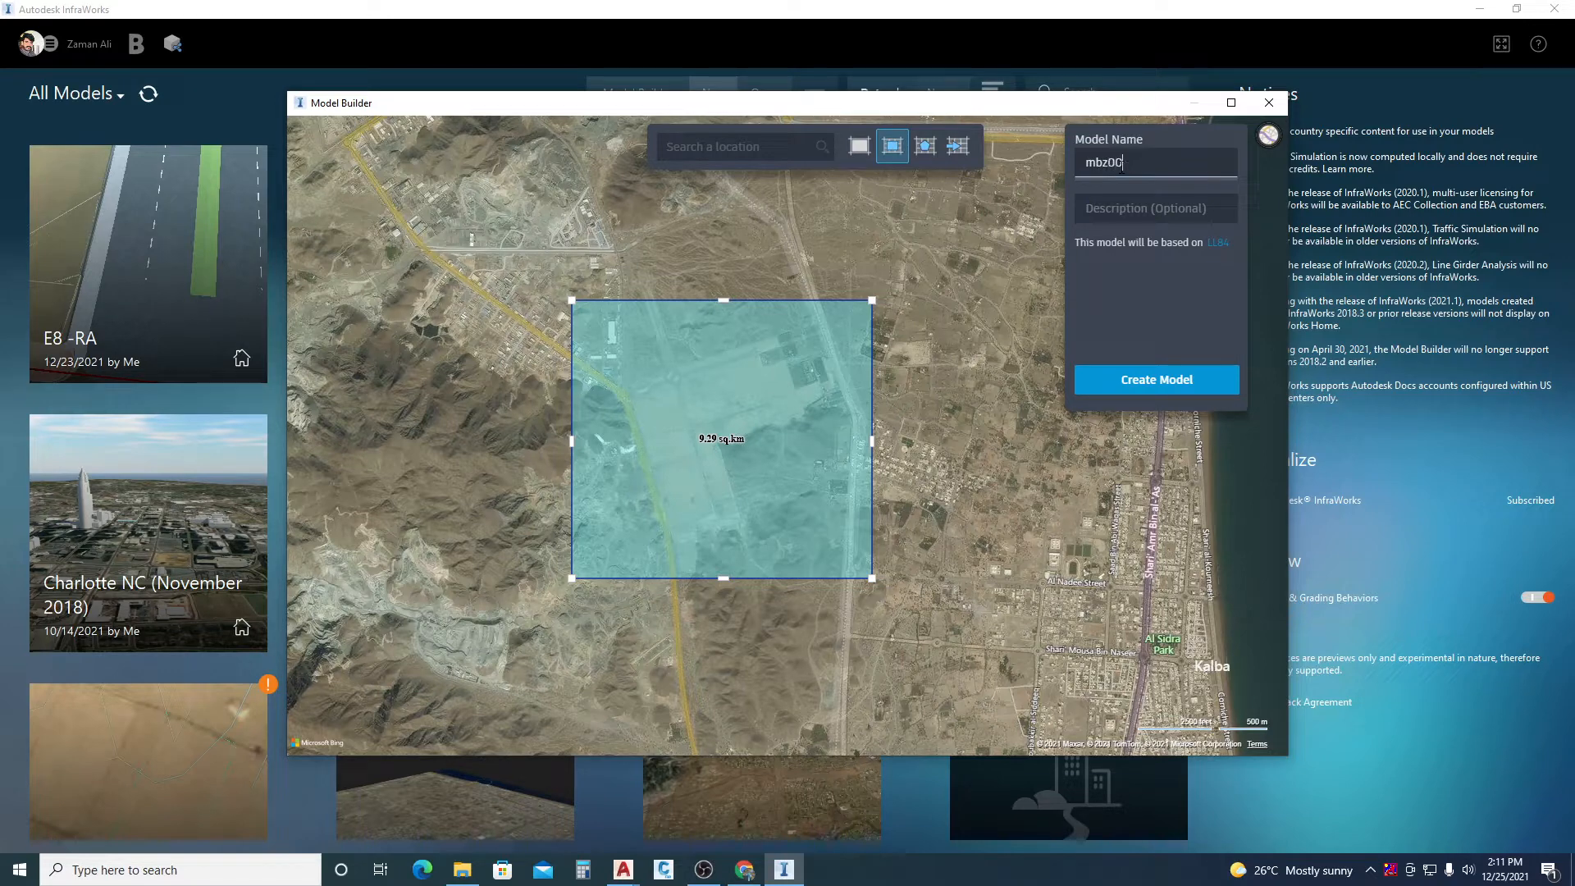
{"action": "type", "text": "7"}
{"action": "left_click", "coordinate": [1124, 386]}
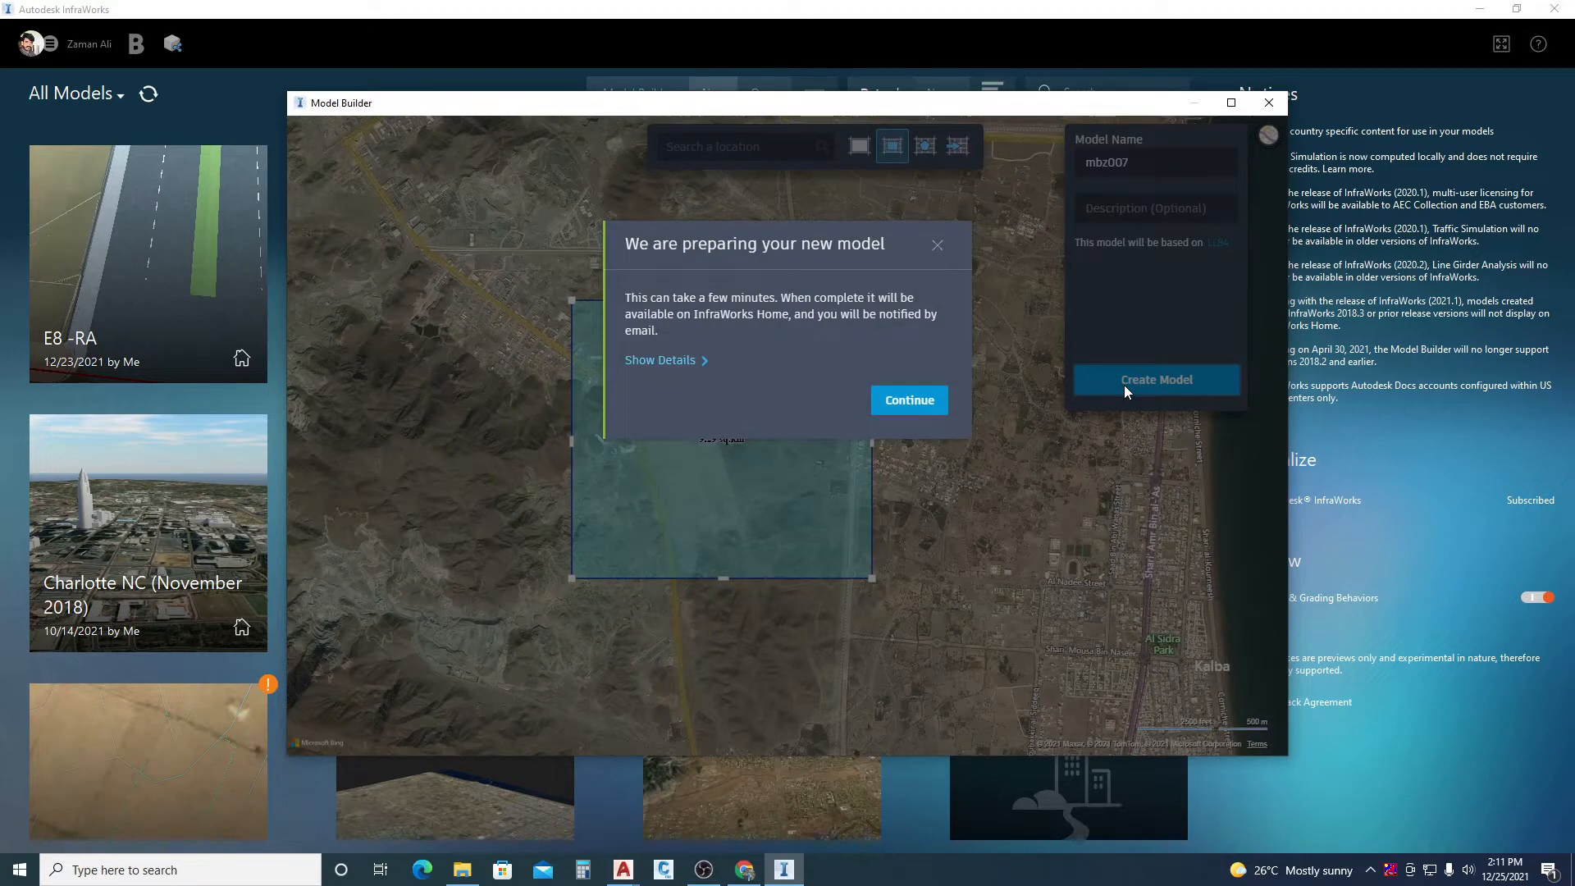
{"action": "left_click", "coordinate": [909, 399]}
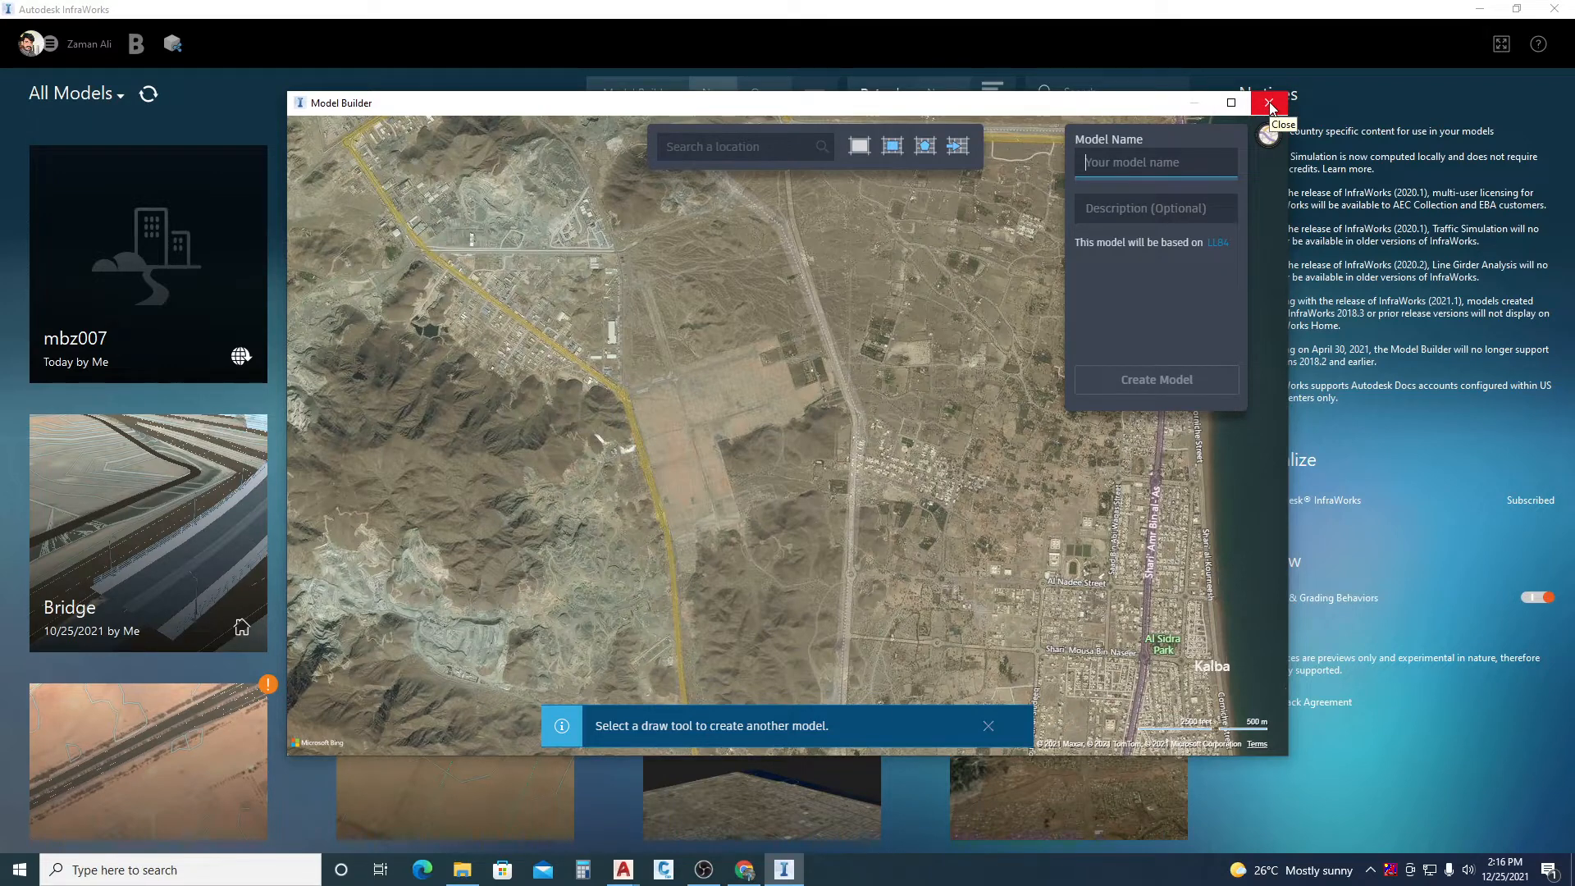
{"action": "left_click", "coordinate": [1269, 104]}
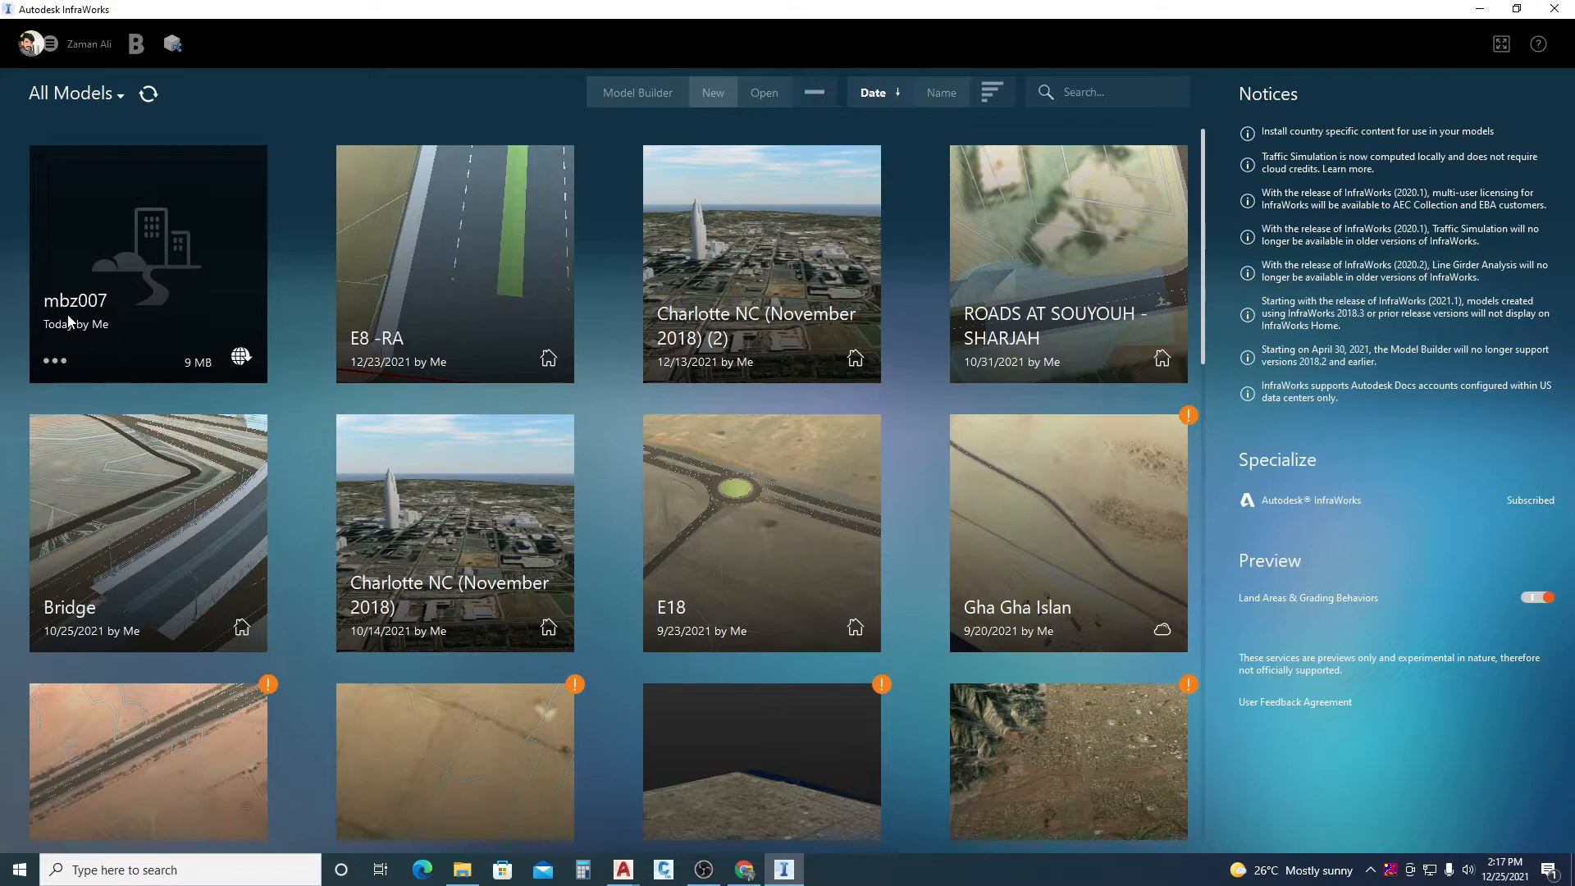
- Open the mbz007 model with local storage and view its terrain from above
{"action": "left_click", "coordinate": [227, 343]}
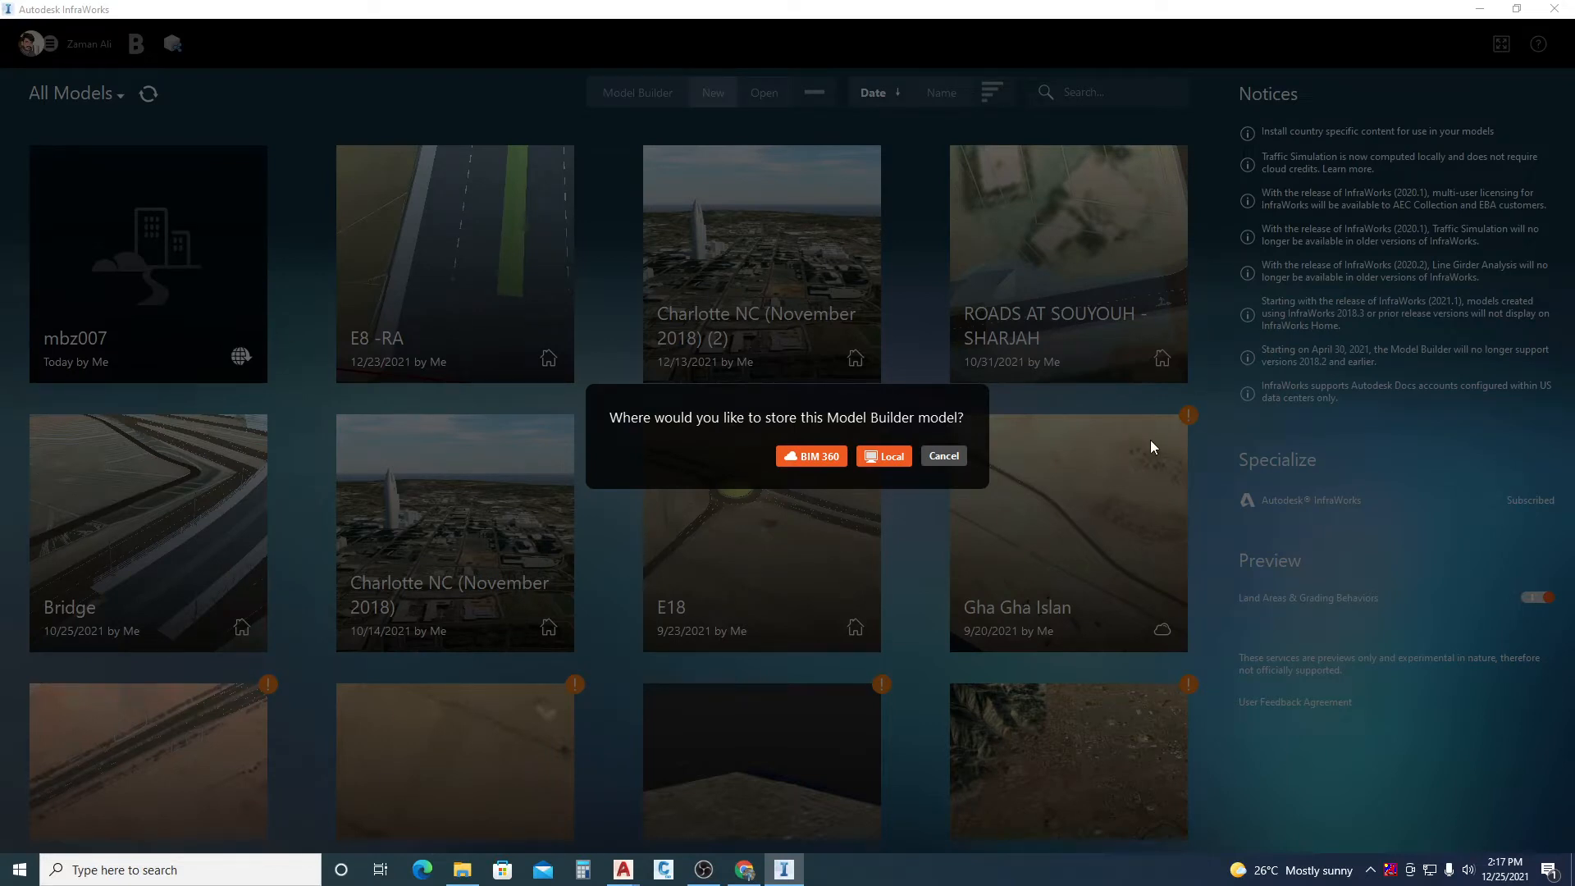
{"action": "left_click", "coordinate": [883, 465]}
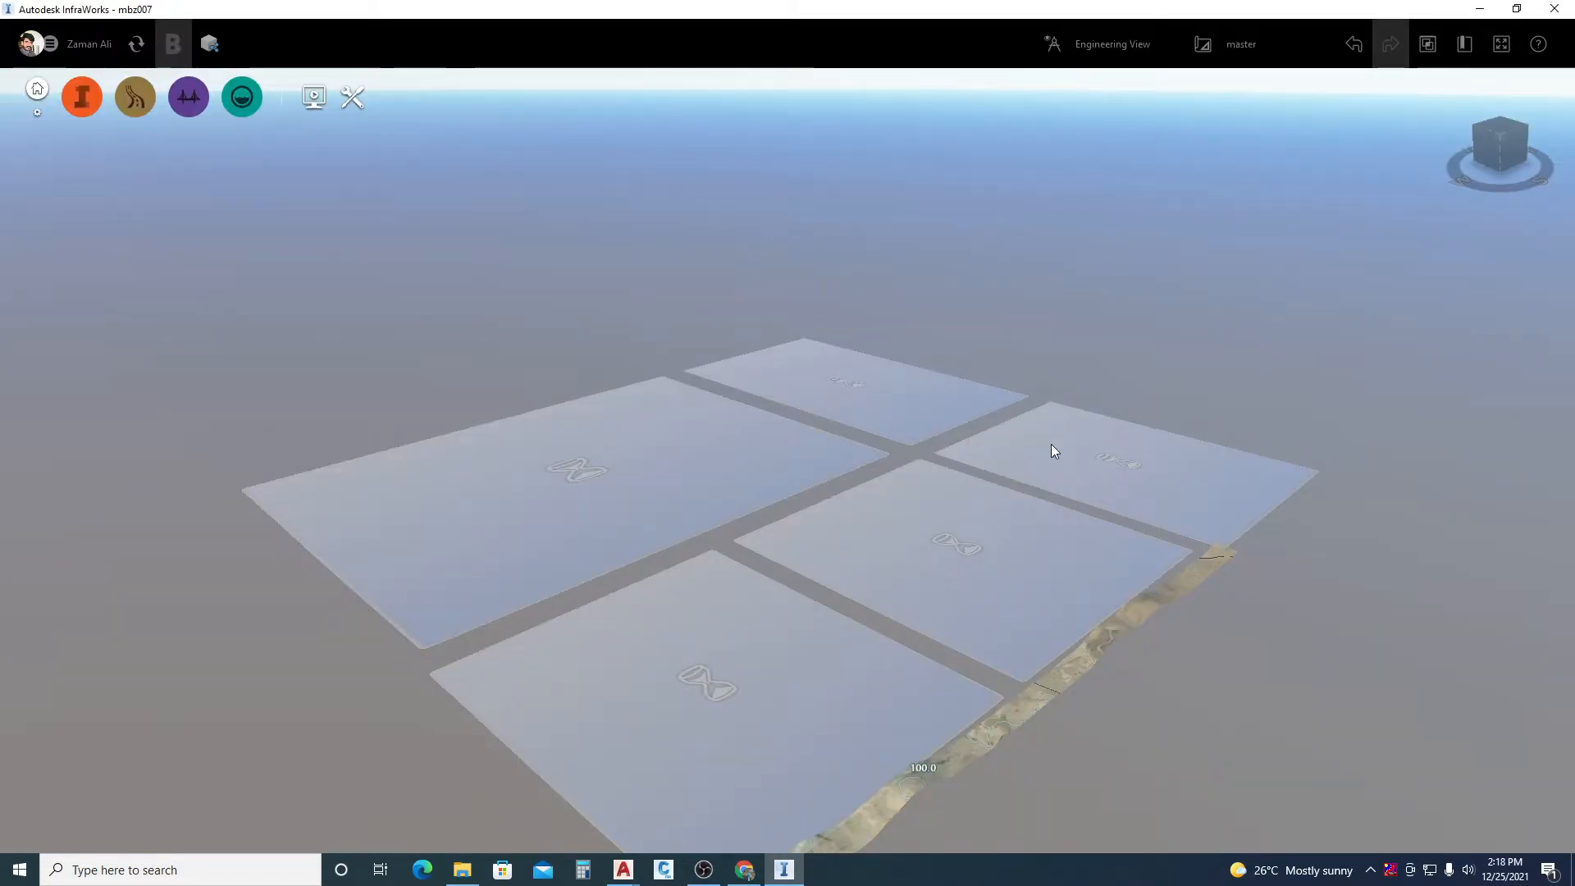
{"action": "middle_click_drag", "start_coordinate": [1097, 520], "coordinate": [841, 690]}
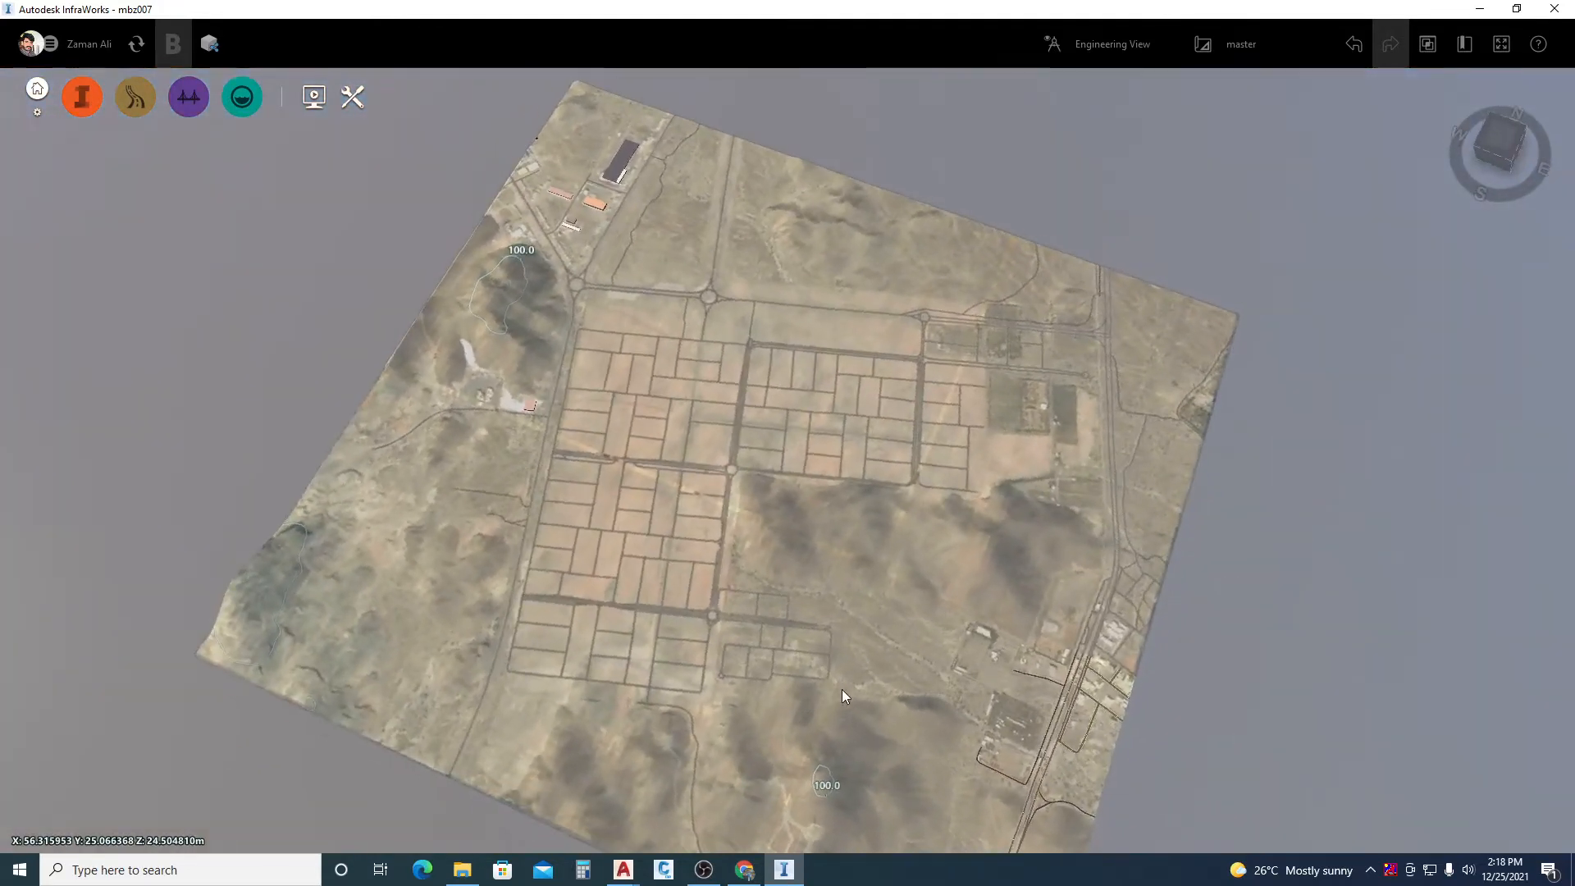
- Examine the road network around the gridded plots and the properties of the secondary road along their western edge
{"action": "scroll", "coordinate": [568, 369], "scroll_direction": "up", "scroll_amount": 5}
{"action": "scroll", "coordinate": [700, 490], "scroll_direction": "up", "scroll_amount": 4}
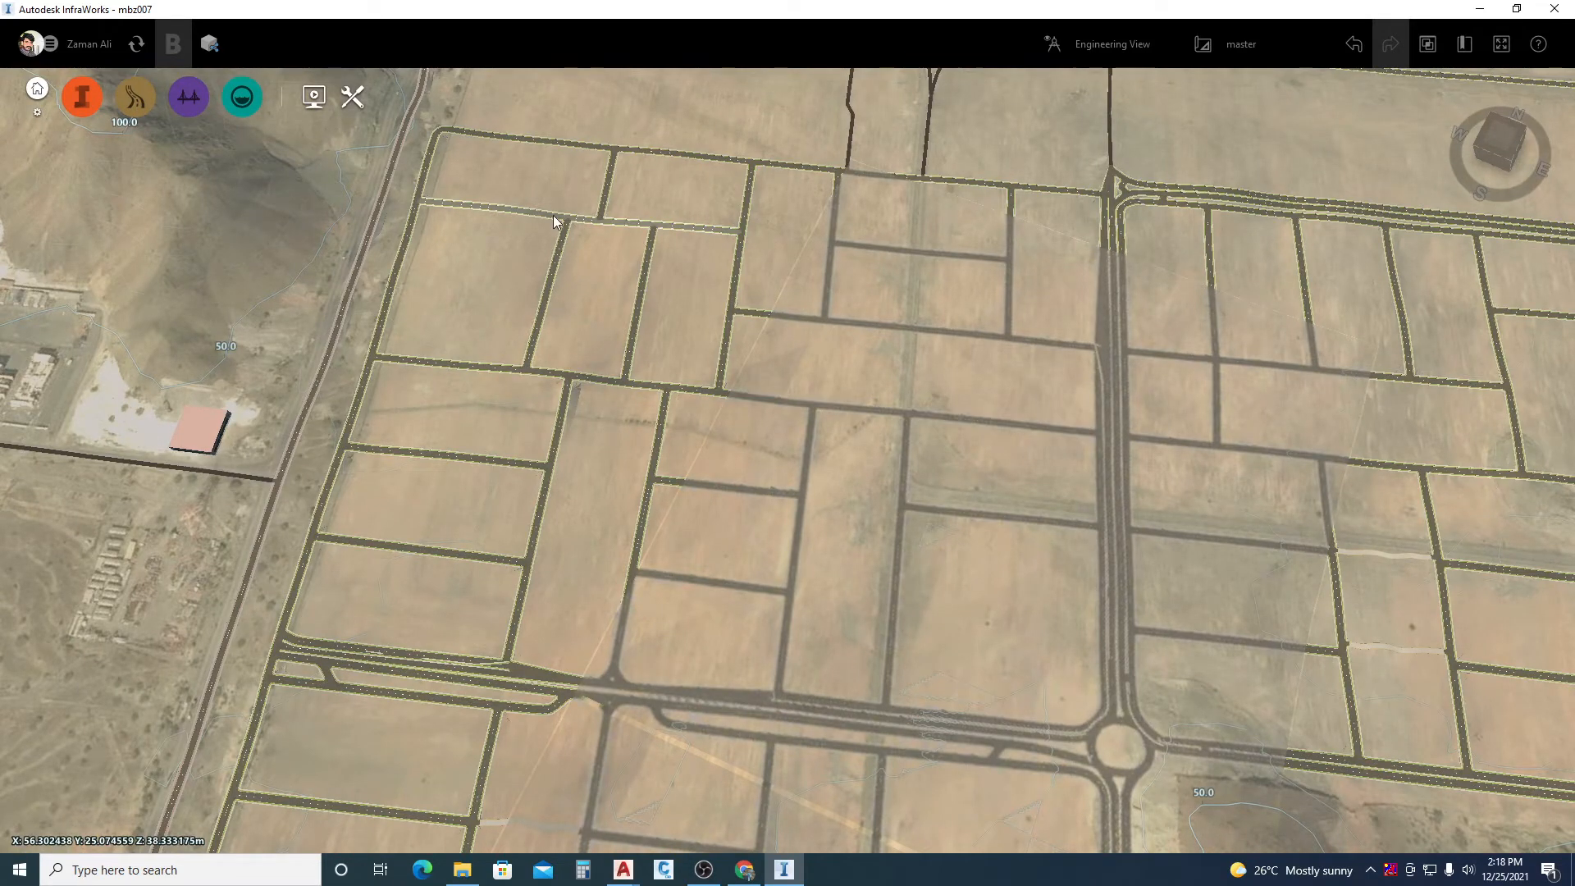
{"action": "scroll", "coordinate": [1042, 480], "scroll_direction": "down", "scroll_amount": 2}
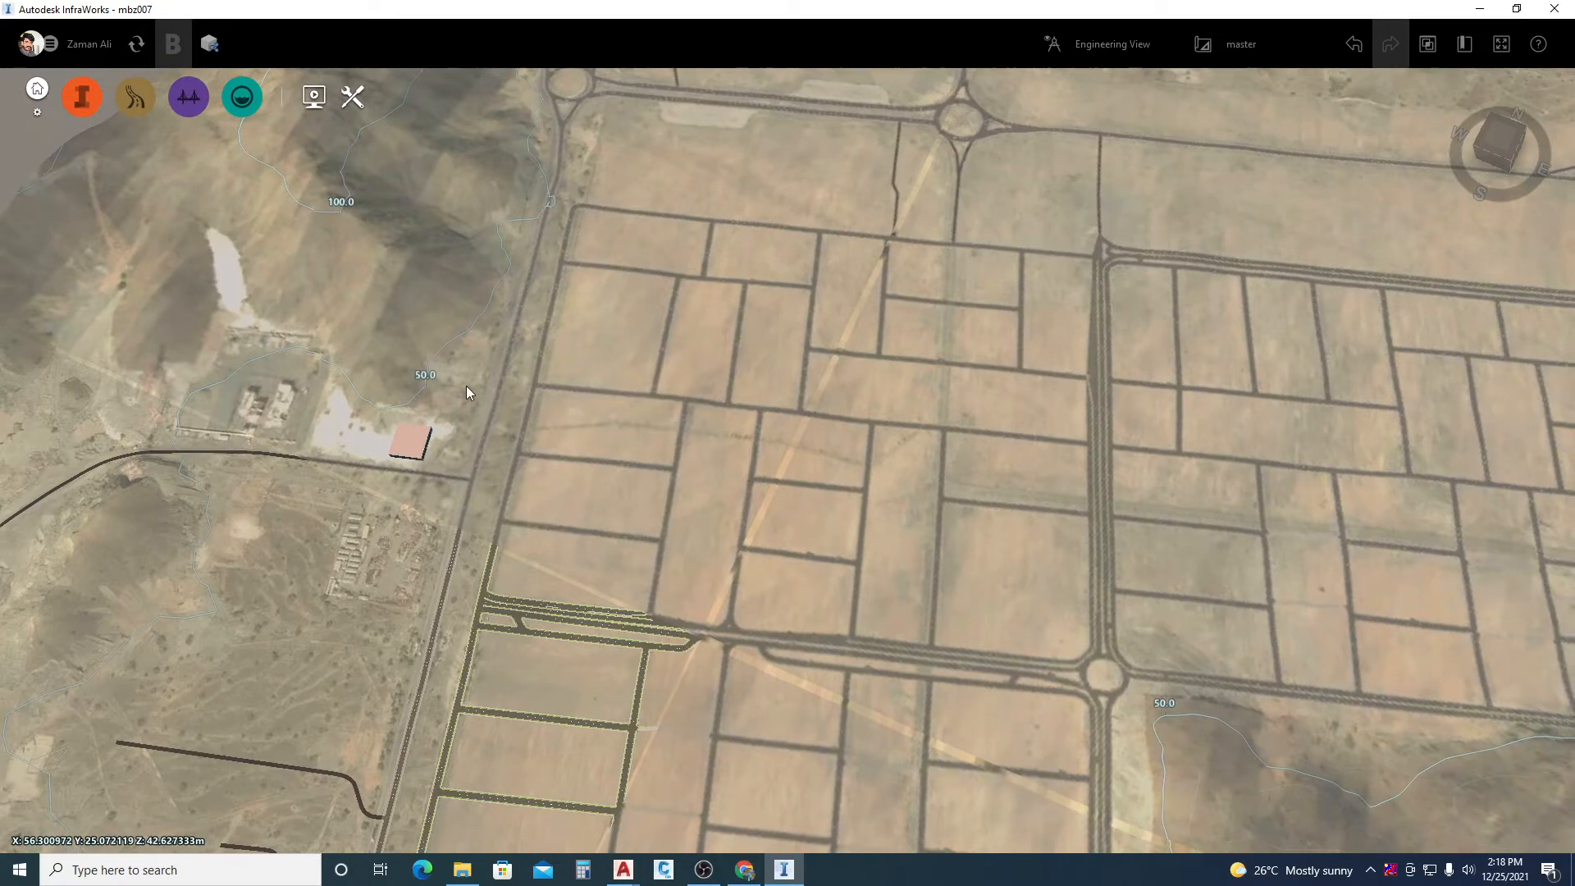
{"action": "scroll", "coordinate": [493, 390], "scroll_direction": "up", "scroll_amount": 3}
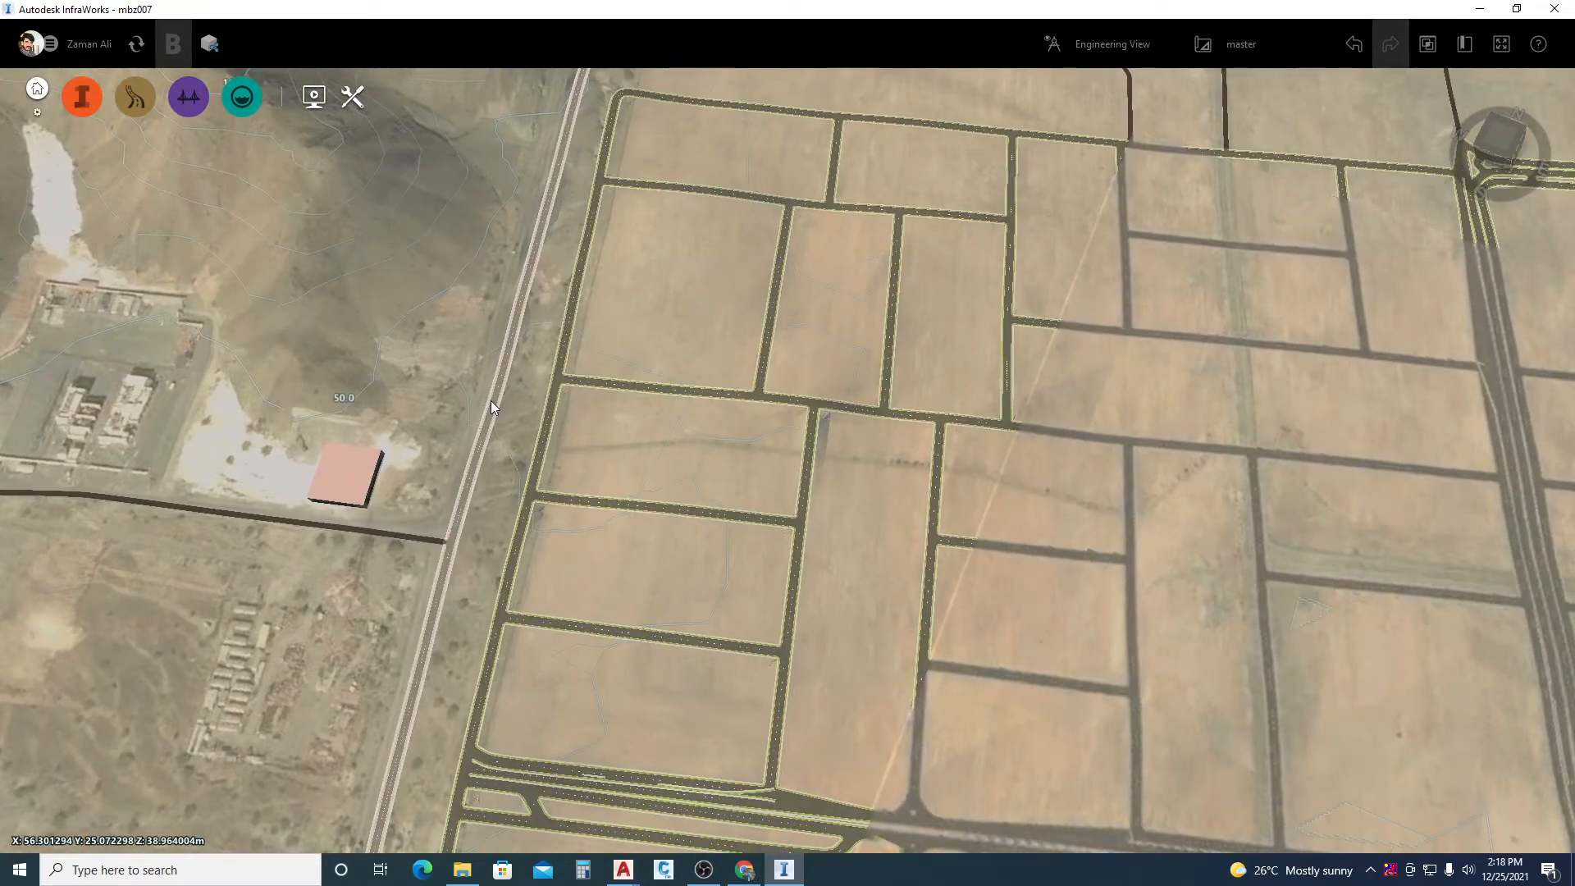
{"action": "left_click", "coordinate": [493, 407]}
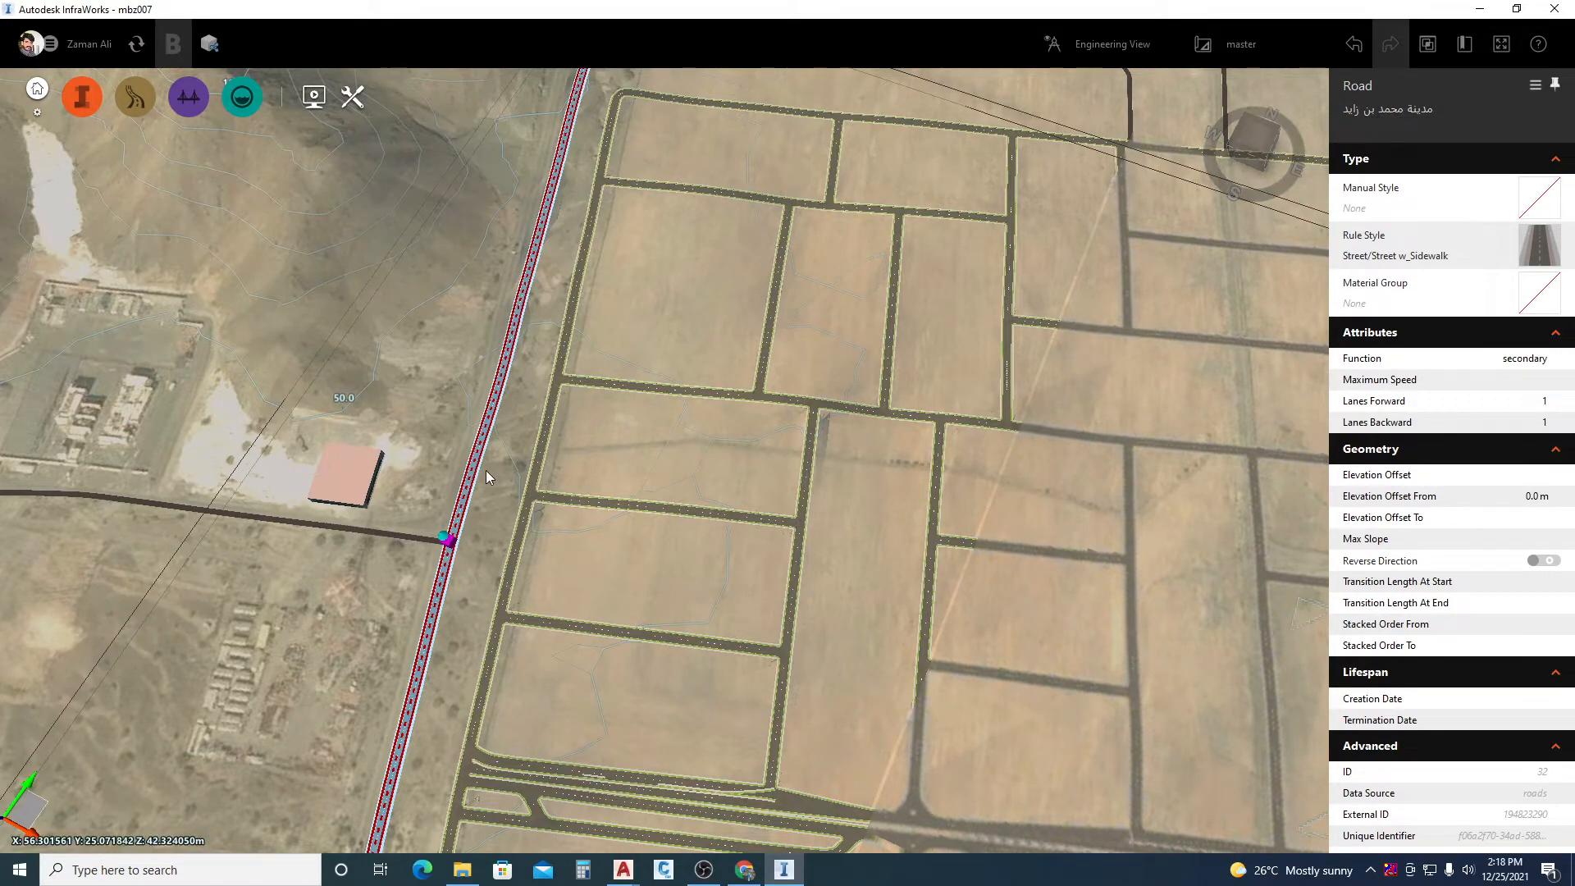
{"action": "key", "text": "Escape"}
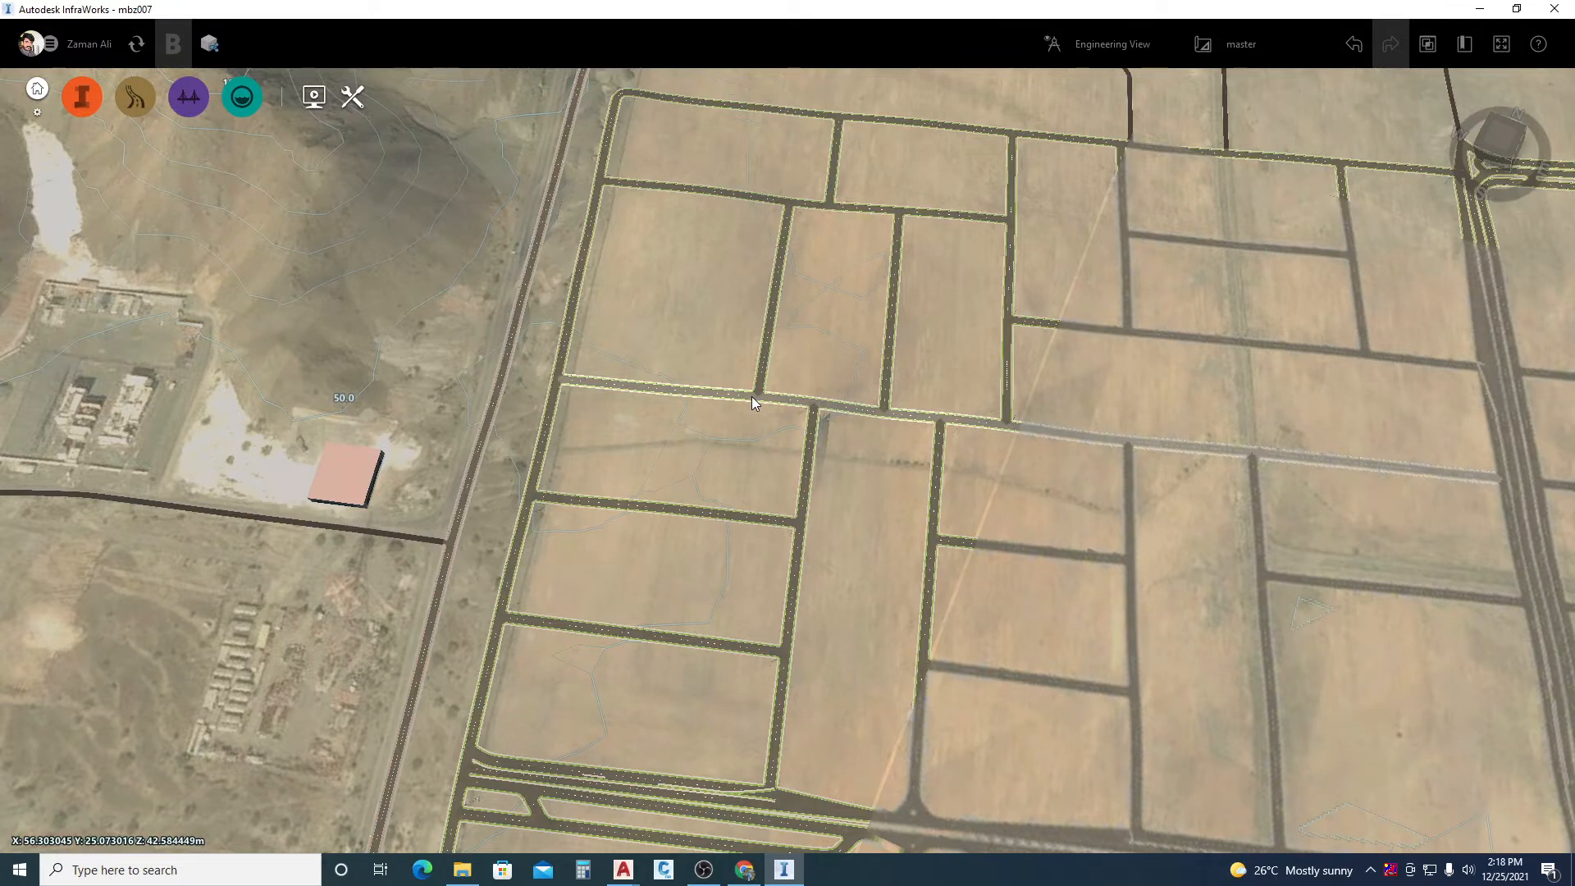
{"action": "scroll", "coordinate": [773, 578], "scroll_direction": "down", "scroll_amount": 6}
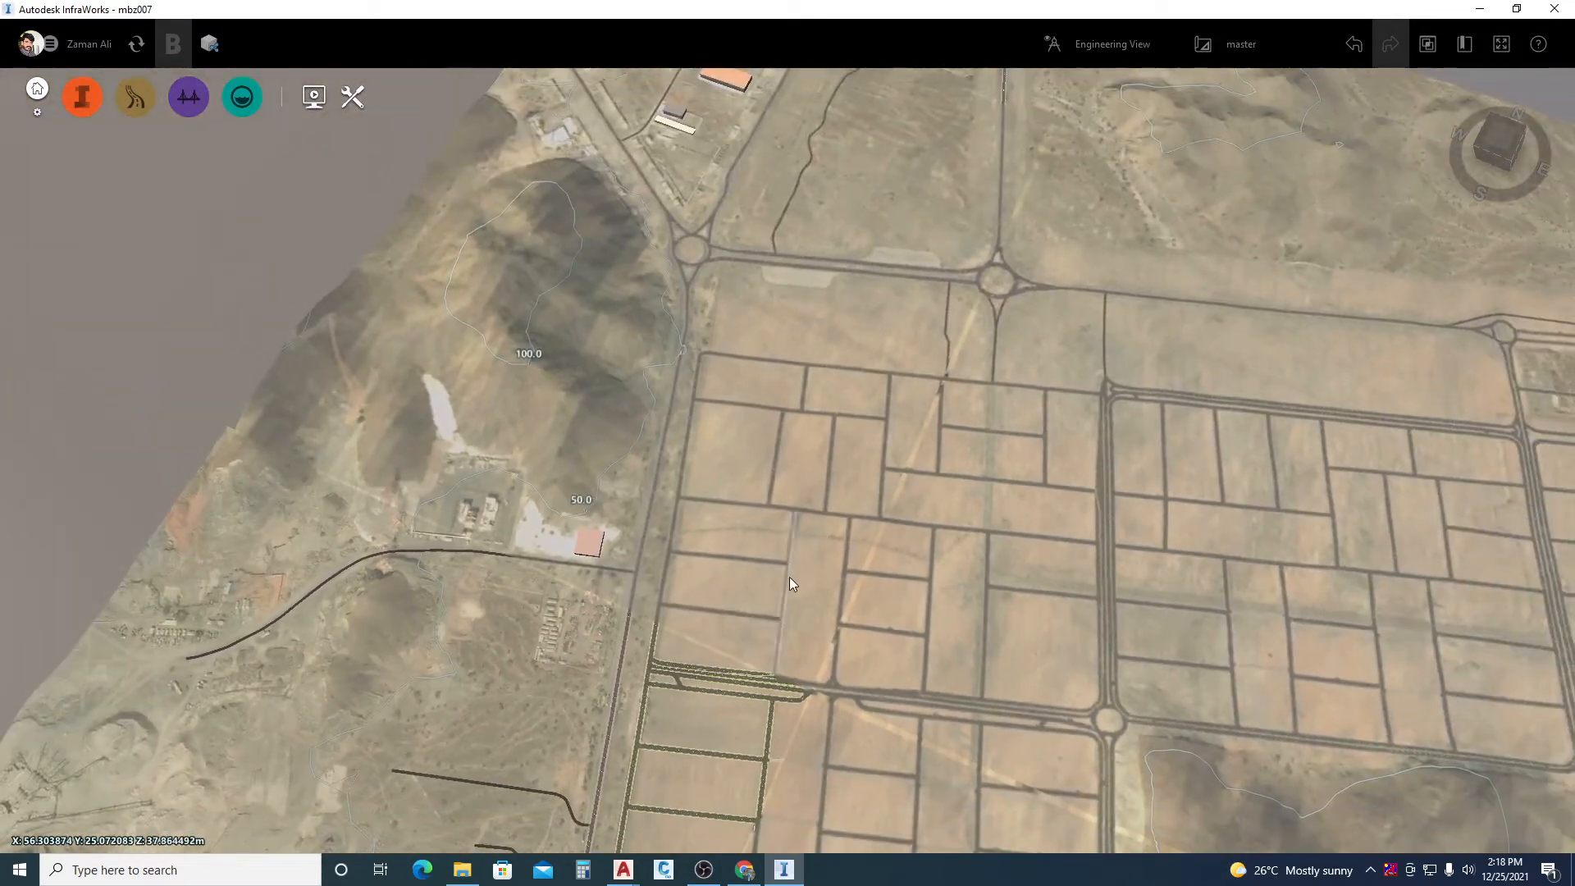
{"action": "scroll", "coordinate": [794, 570], "scroll_direction": "down", "scroll_amount": 3}
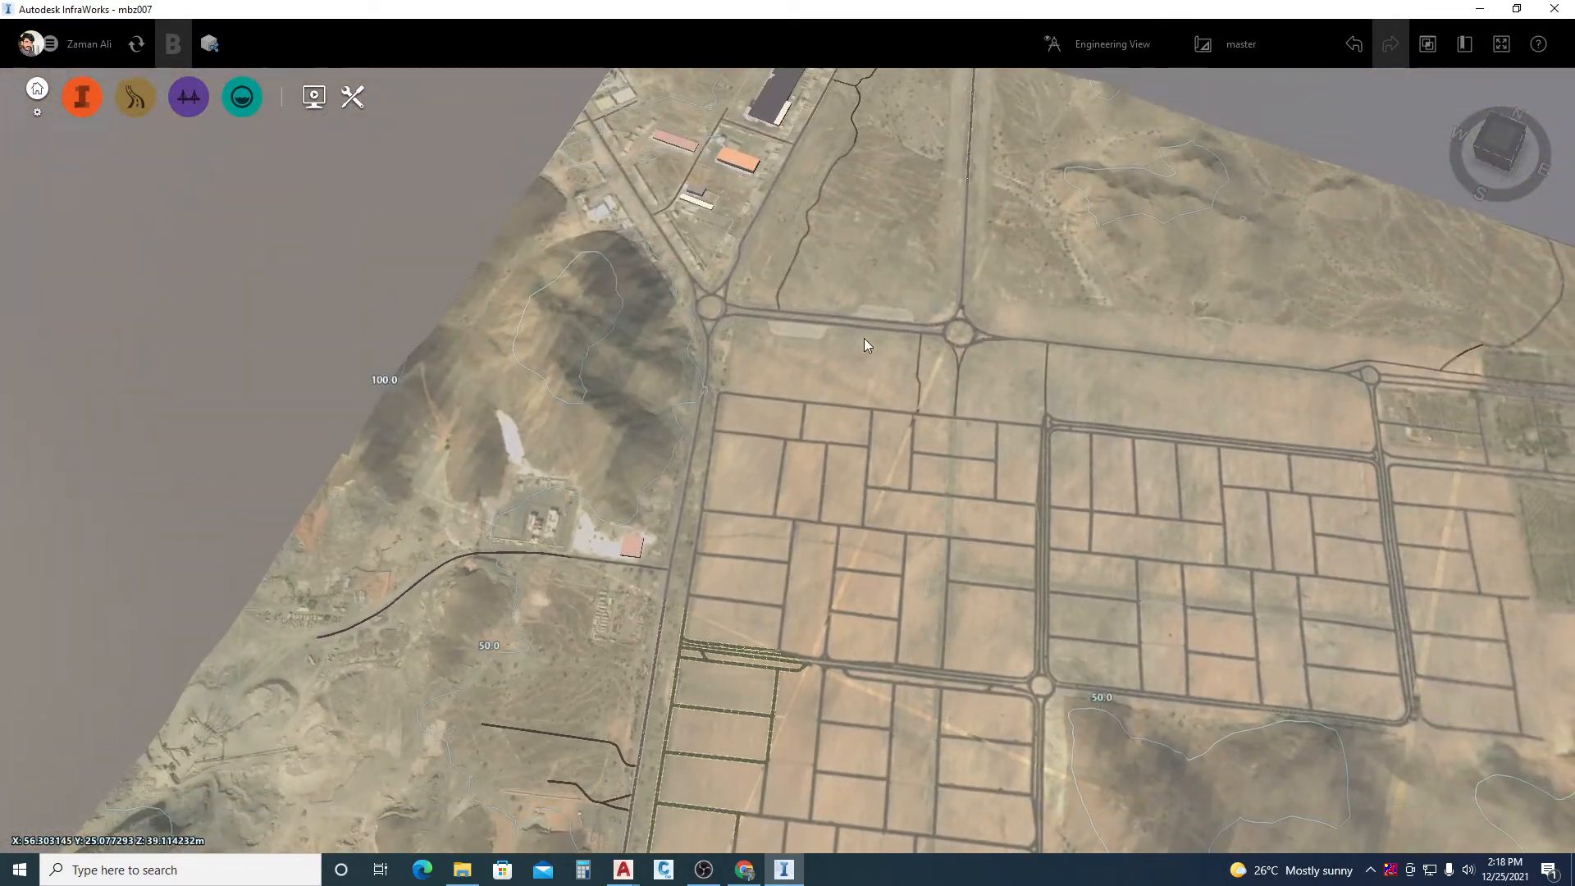
{"action": "scroll", "coordinate": [1306, 347], "scroll_direction": "up", "scroll_amount": 3}
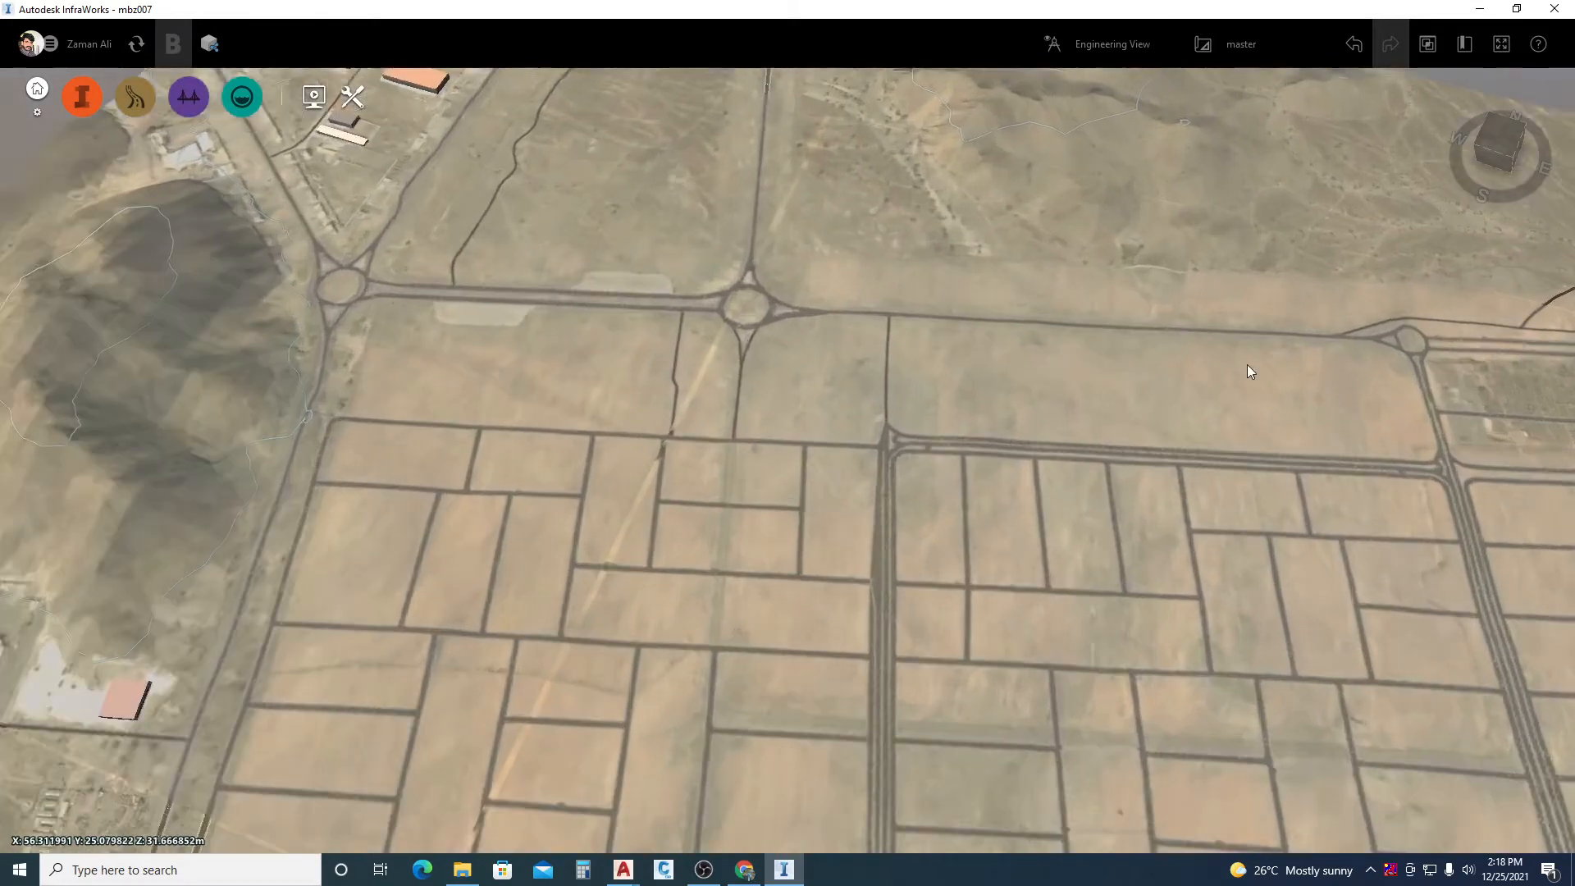
{"action": "scroll", "coordinate": [1247, 364], "scroll_direction": "up", "scroll_amount": 1}
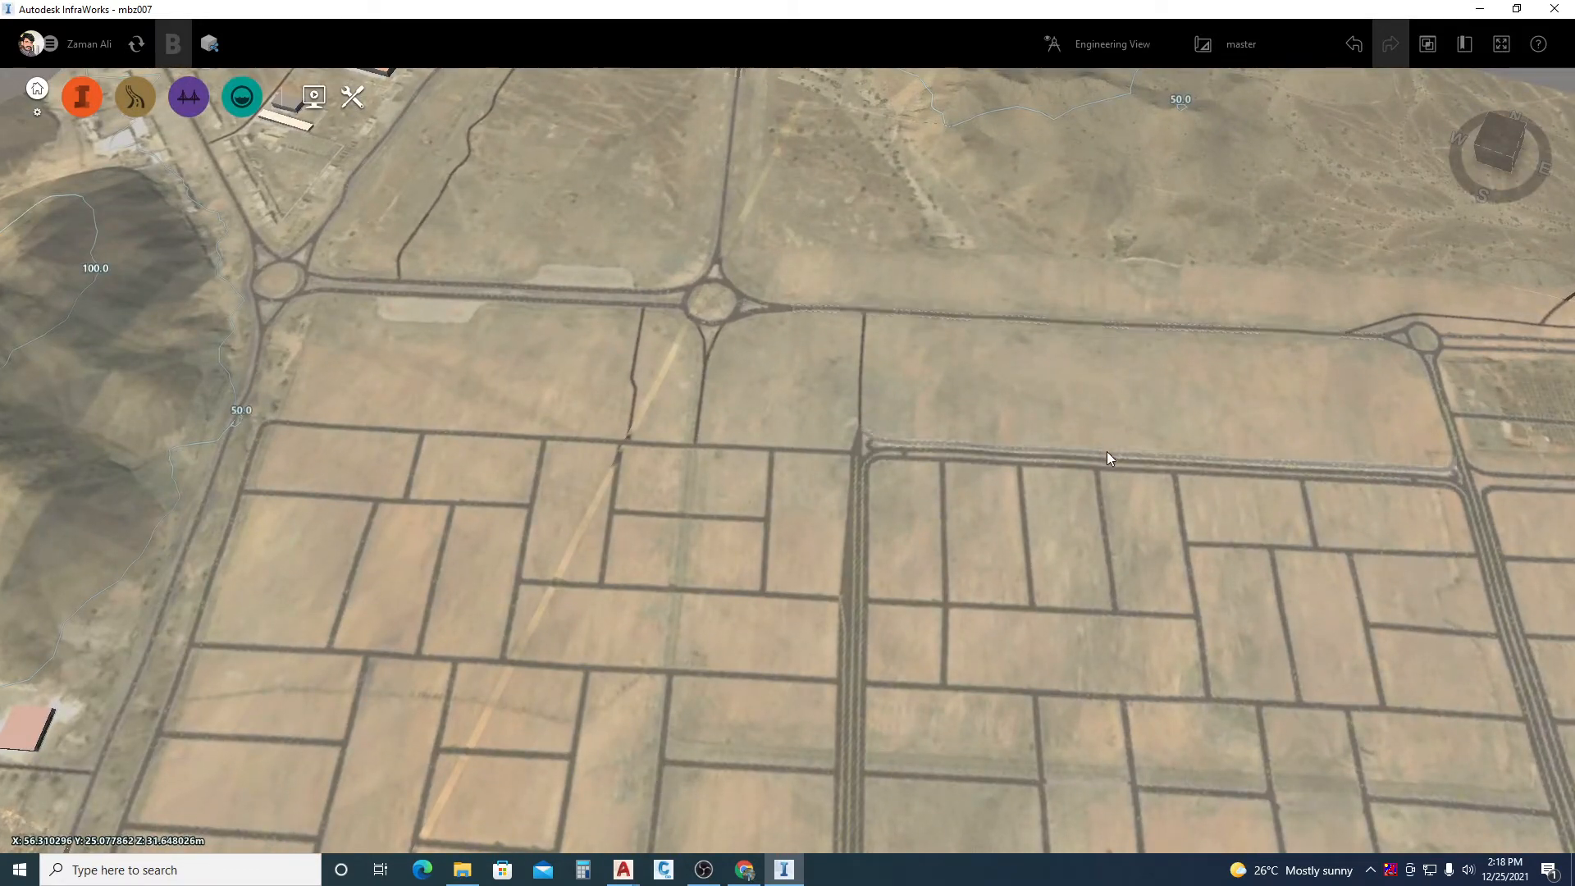
- Examine the hill and its contours beside the northwestern roundabout in 3D, including a north-up view of the whole model
{"action": "scroll", "coordinate": [772, 603], "scroll_direction": "down", "scroll_amount": 2}
{"action": "scroll", "coordinate": [323, 535], "scroll_direction": "up", "scroll_amount": 4}
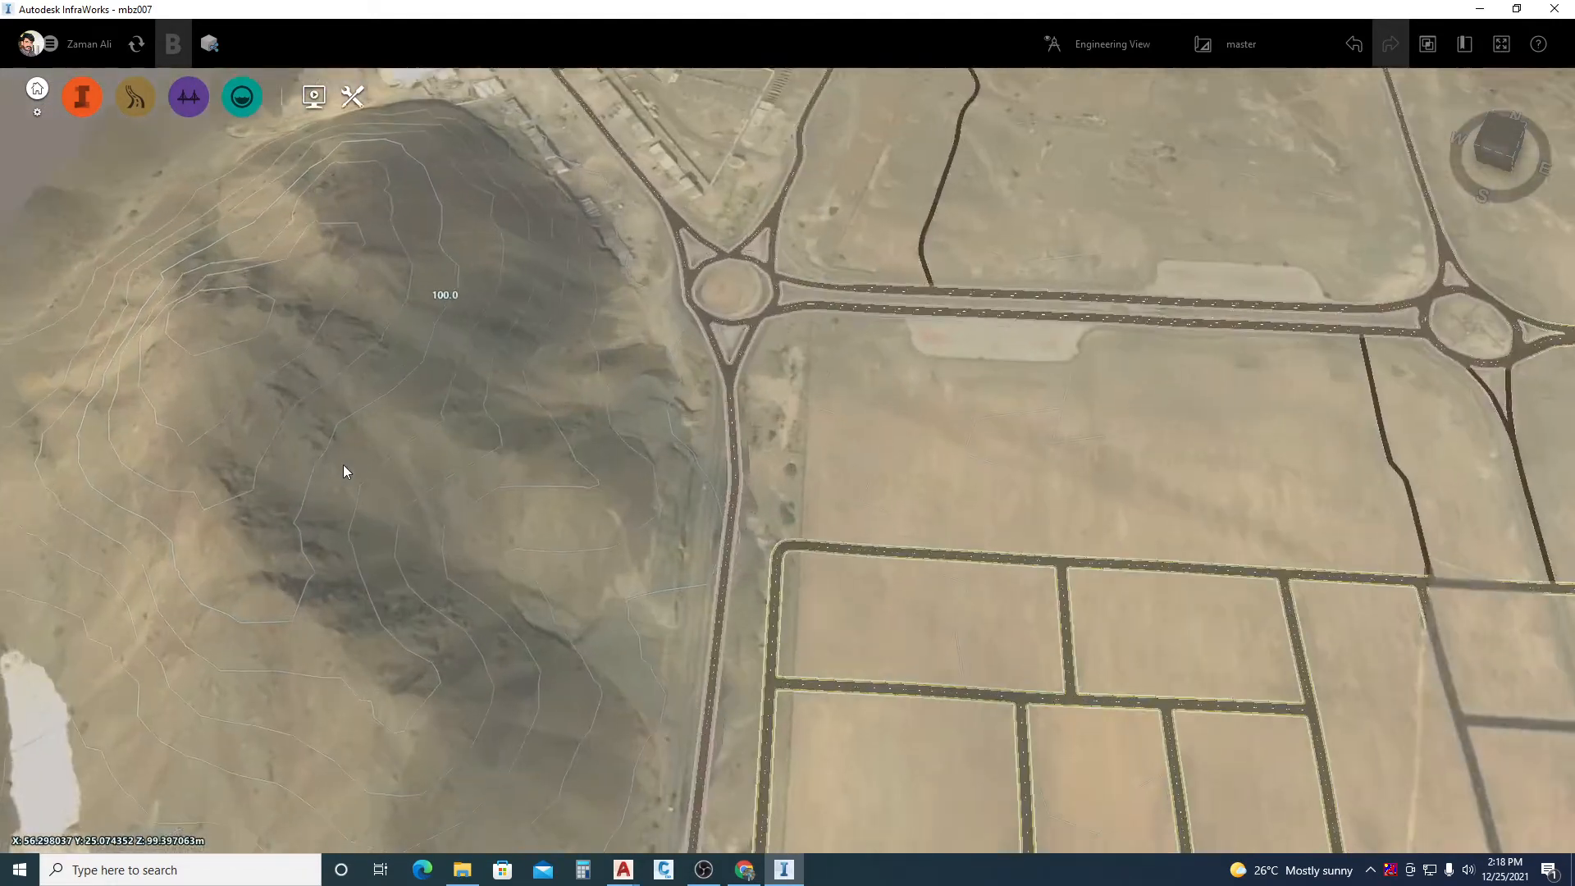
{"action": "middle_click_drag", "start_coordinate": [343, 465], "coordinate": [534, 346]}
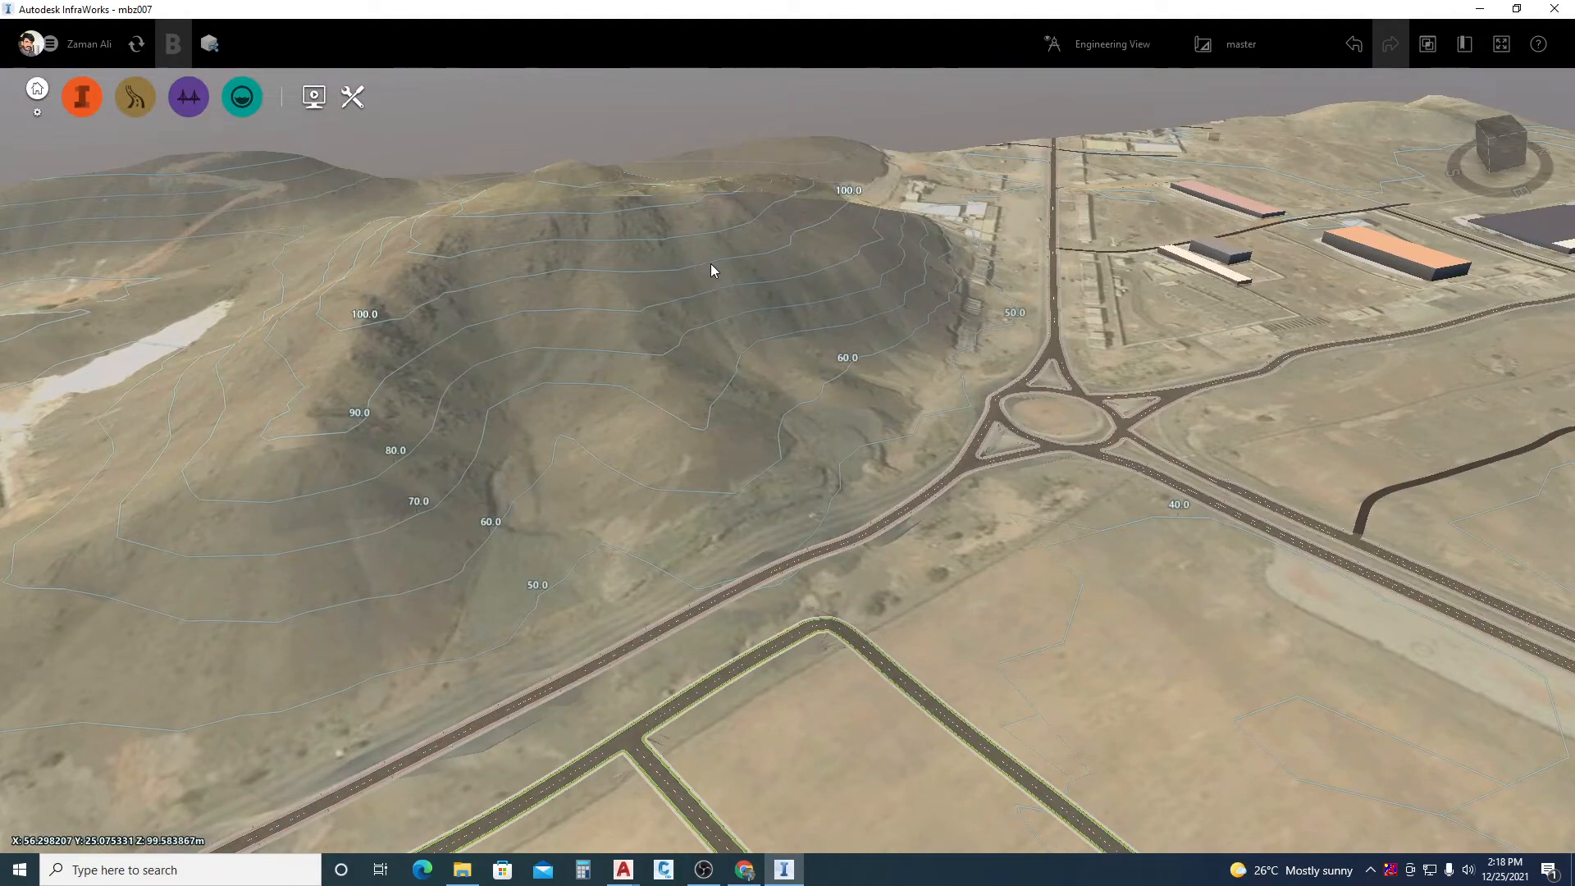
{"action": "scroll", "coordinate": [798, 286], "scroll_direction": "up", "scroll_amount": 5}
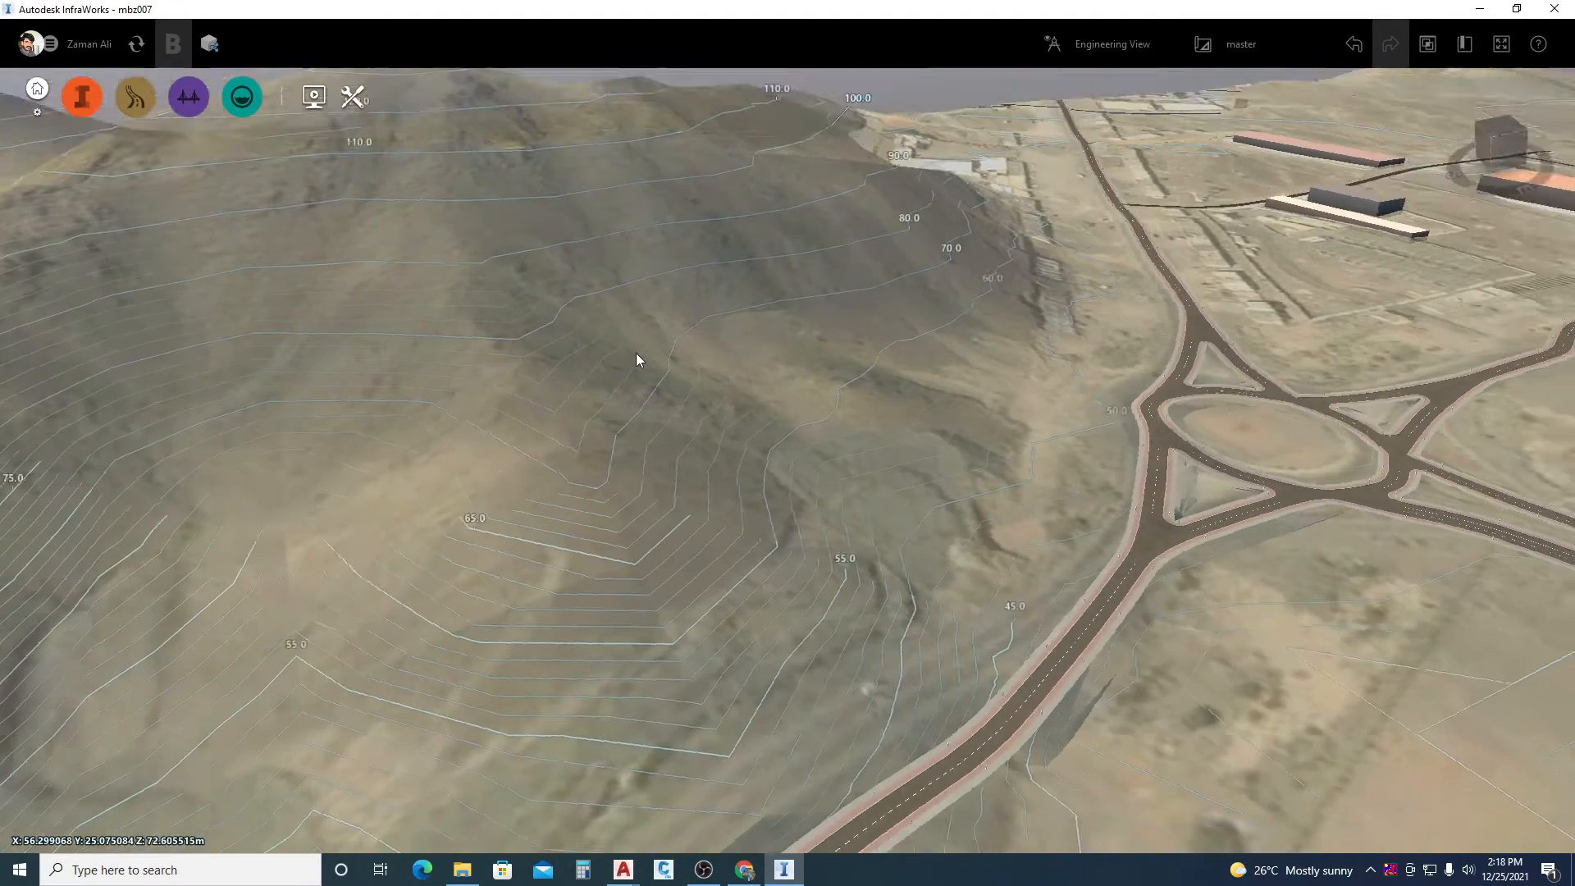
{"action": "left_click_drag", "start_coordinate": [637, 353], "coordinate": [725, 471]}
{"action": "scroll", "coordinate": [579, 418], "scroll_direction": "down", "scroll_amount": 2}
{"action": "scroll", "coordinate": [591, 421], "scroll_direction": "down", "scroll_amount": 8}
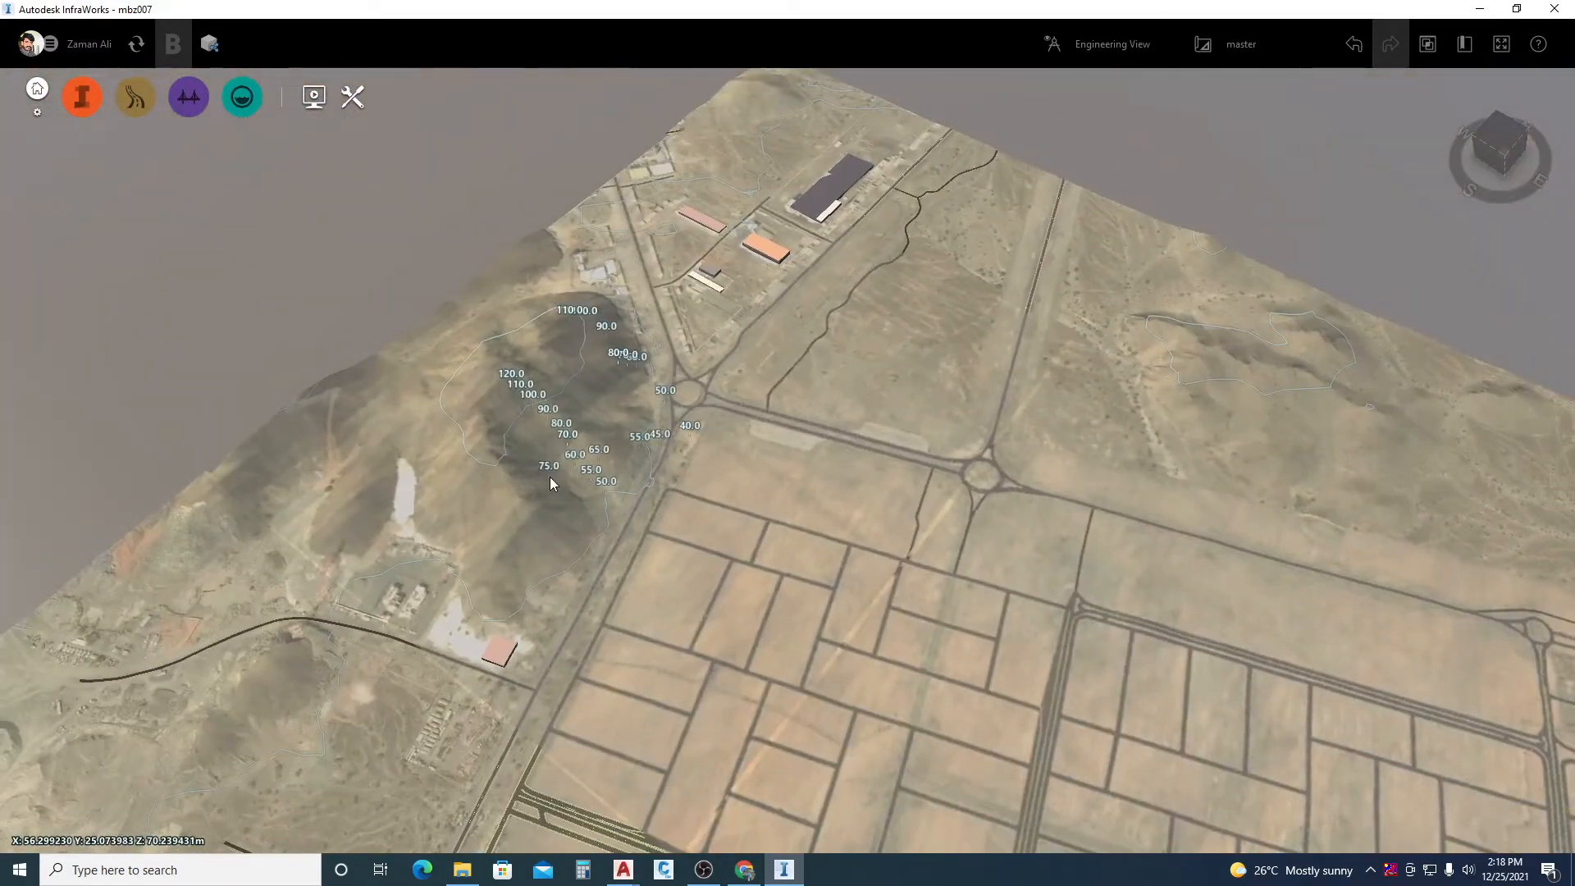
{"action": "left_click_drag", "start_coordinate": [550, 477], "coordinate": [612, 573]}
{"action": "scroll", "coordinate": [422, 338], "scroll_direction": "down", "scroll_amount": 6}
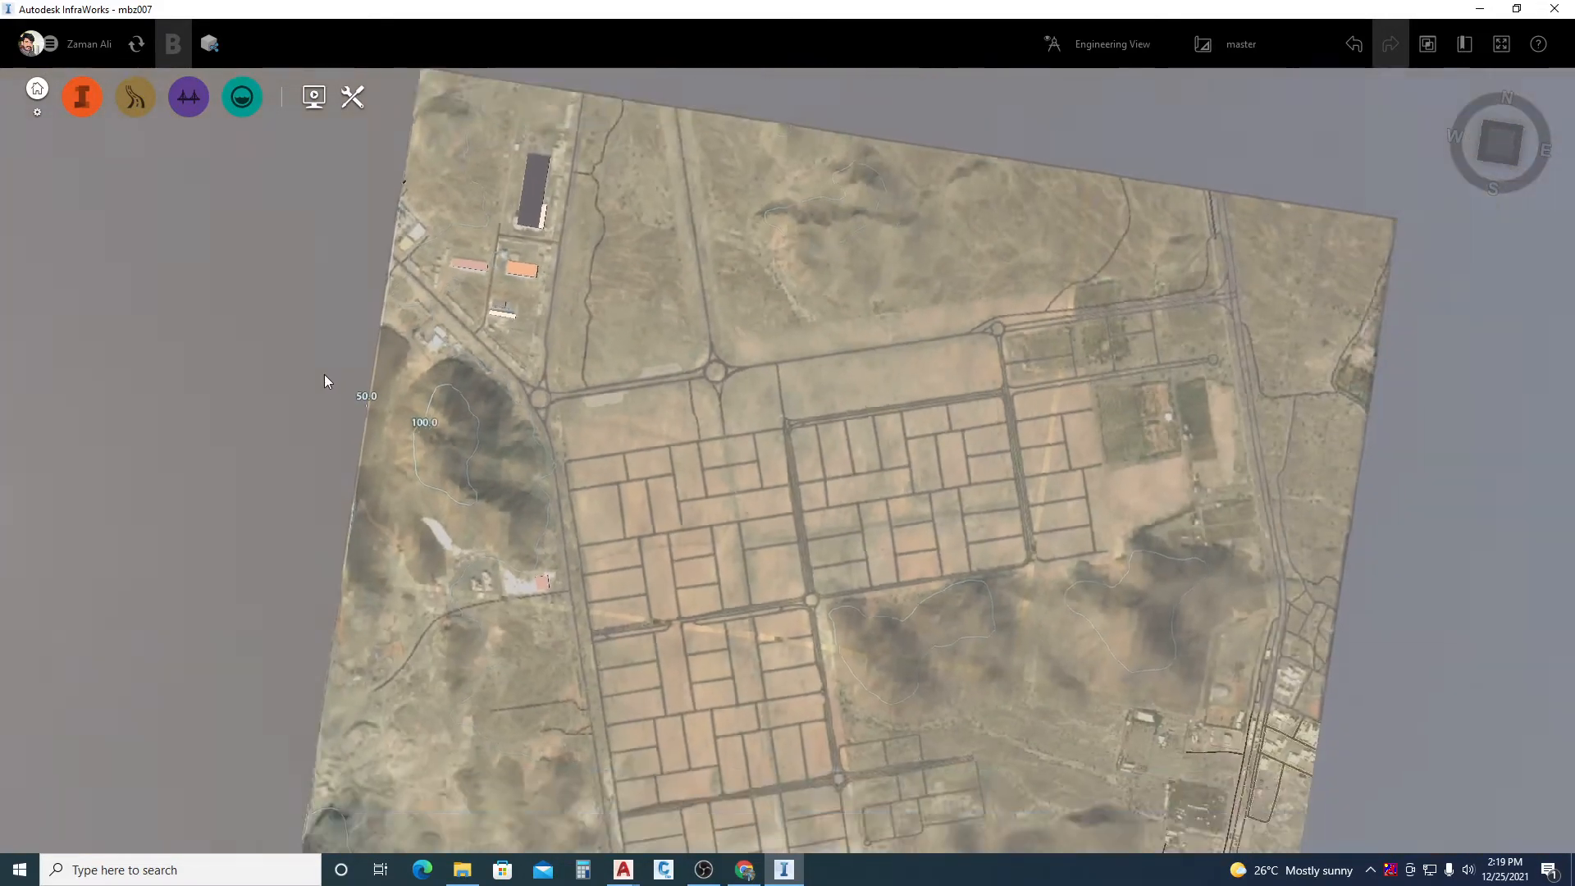
{"action": "left_click_drag", "start_coordinate": [437, 527], "coordinate": [471, 543]}
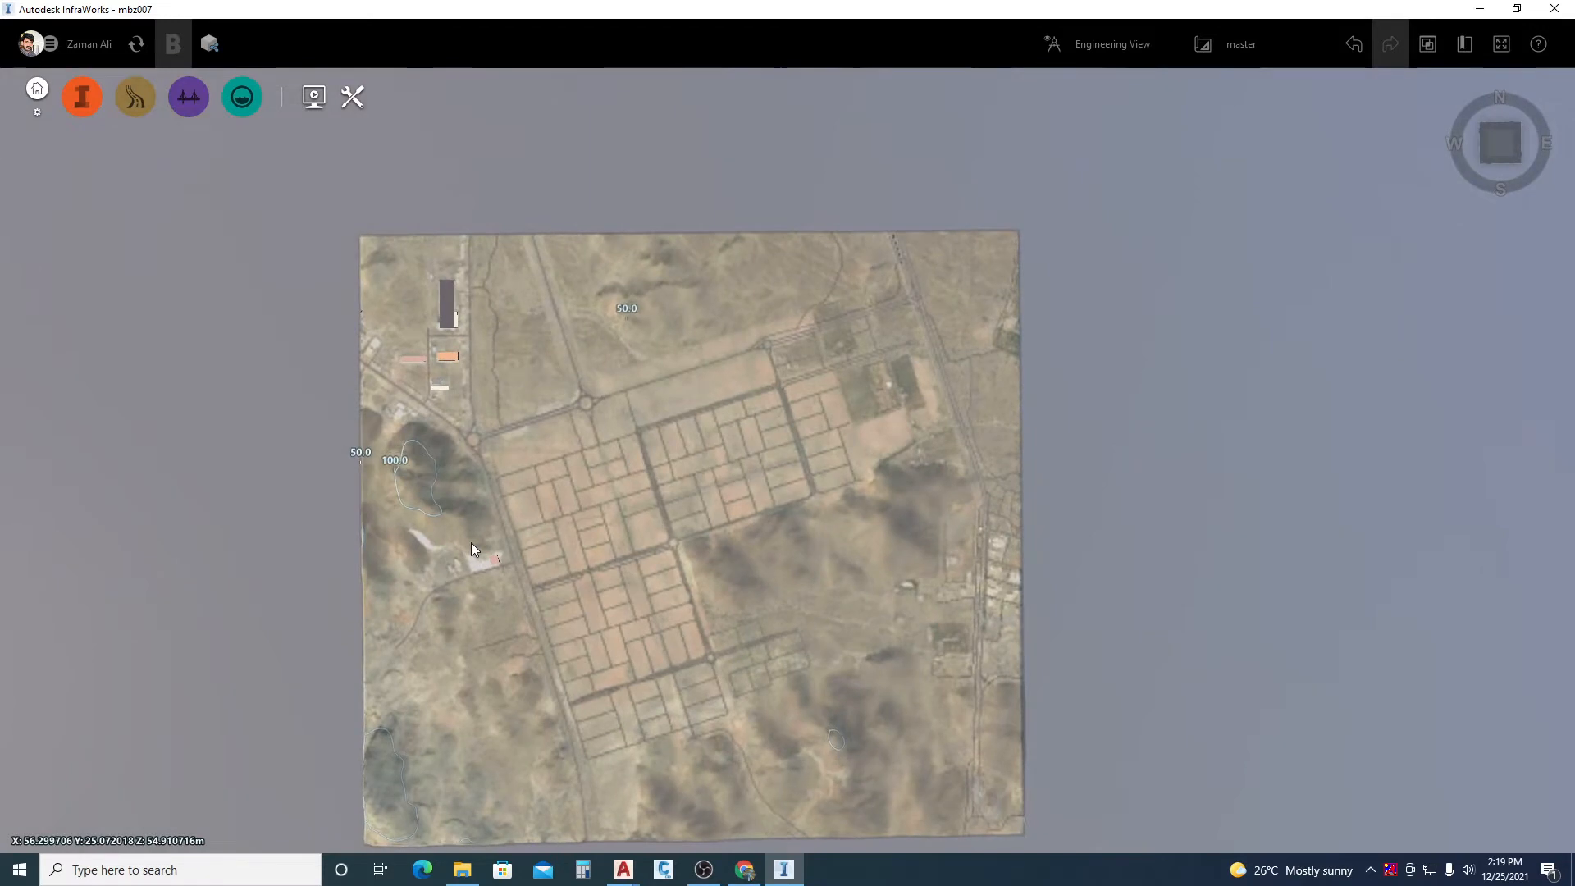
{"action": "scroll", "coordinate": [600, 415], "scroll_direction": "up", "scroll_amount": 5}
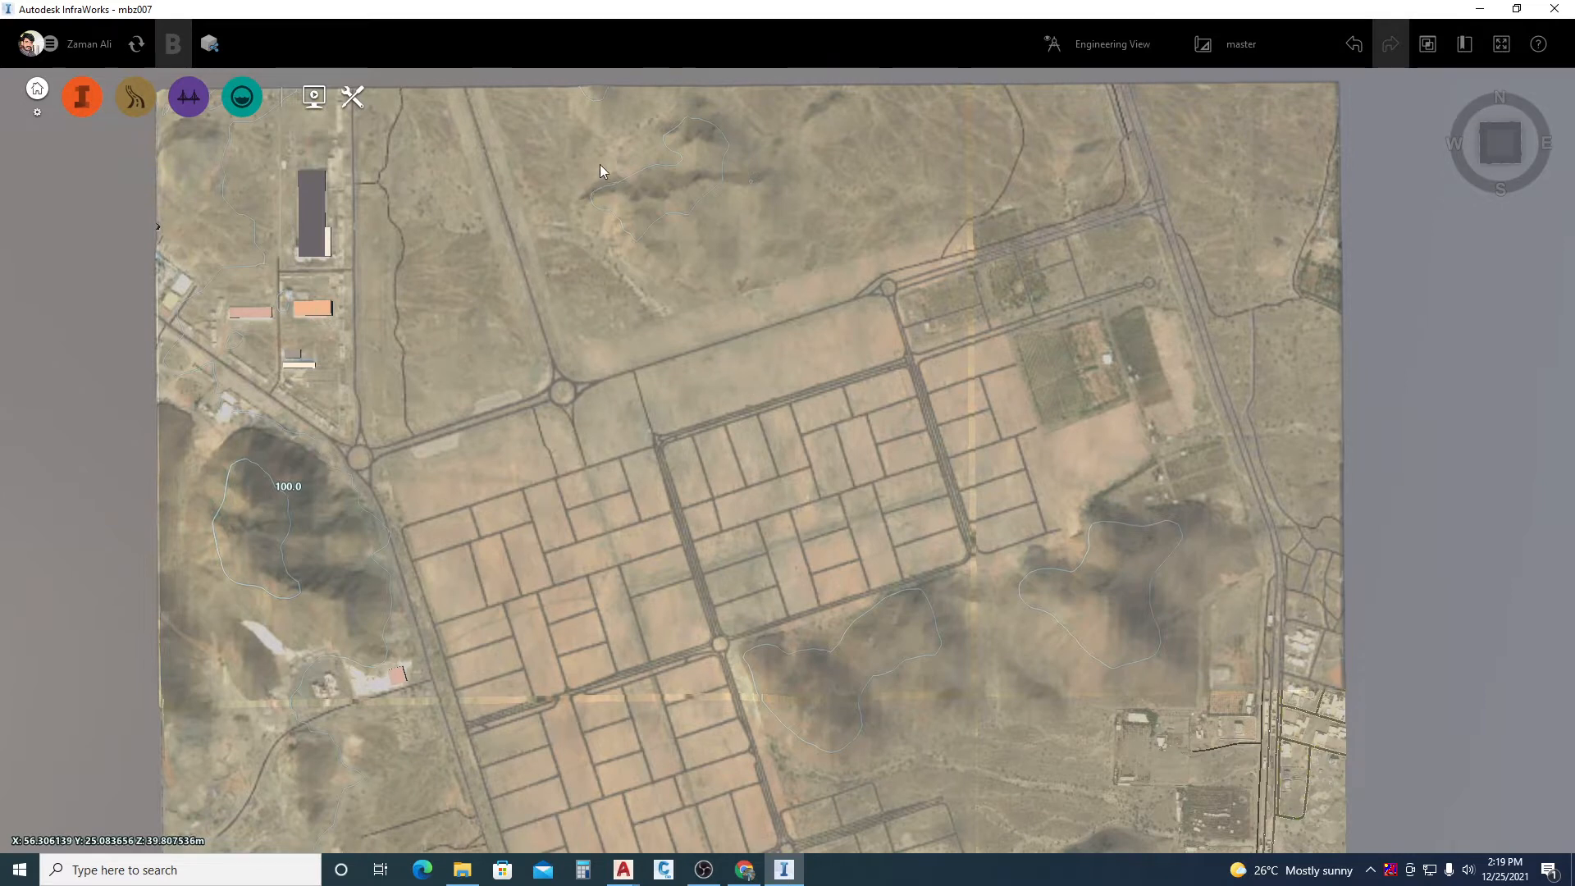
- Open the model's data sources and the list of file formats that can be added
{"action": "left_click", "coordinate": [84, 98]}
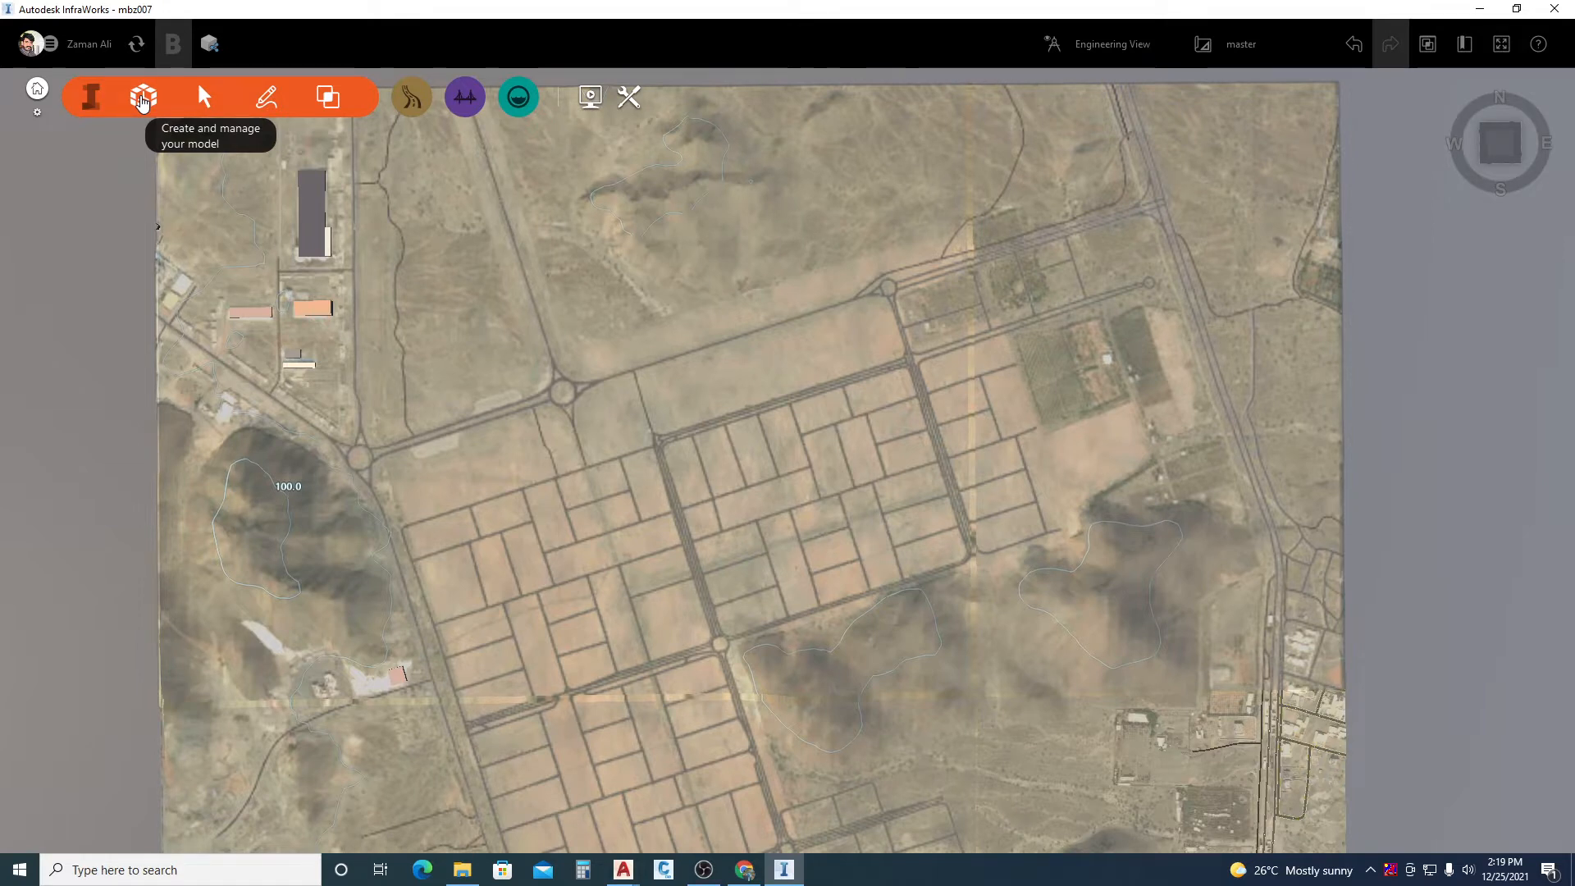
{"action": "left_click", "coordinate": [142, 100]}
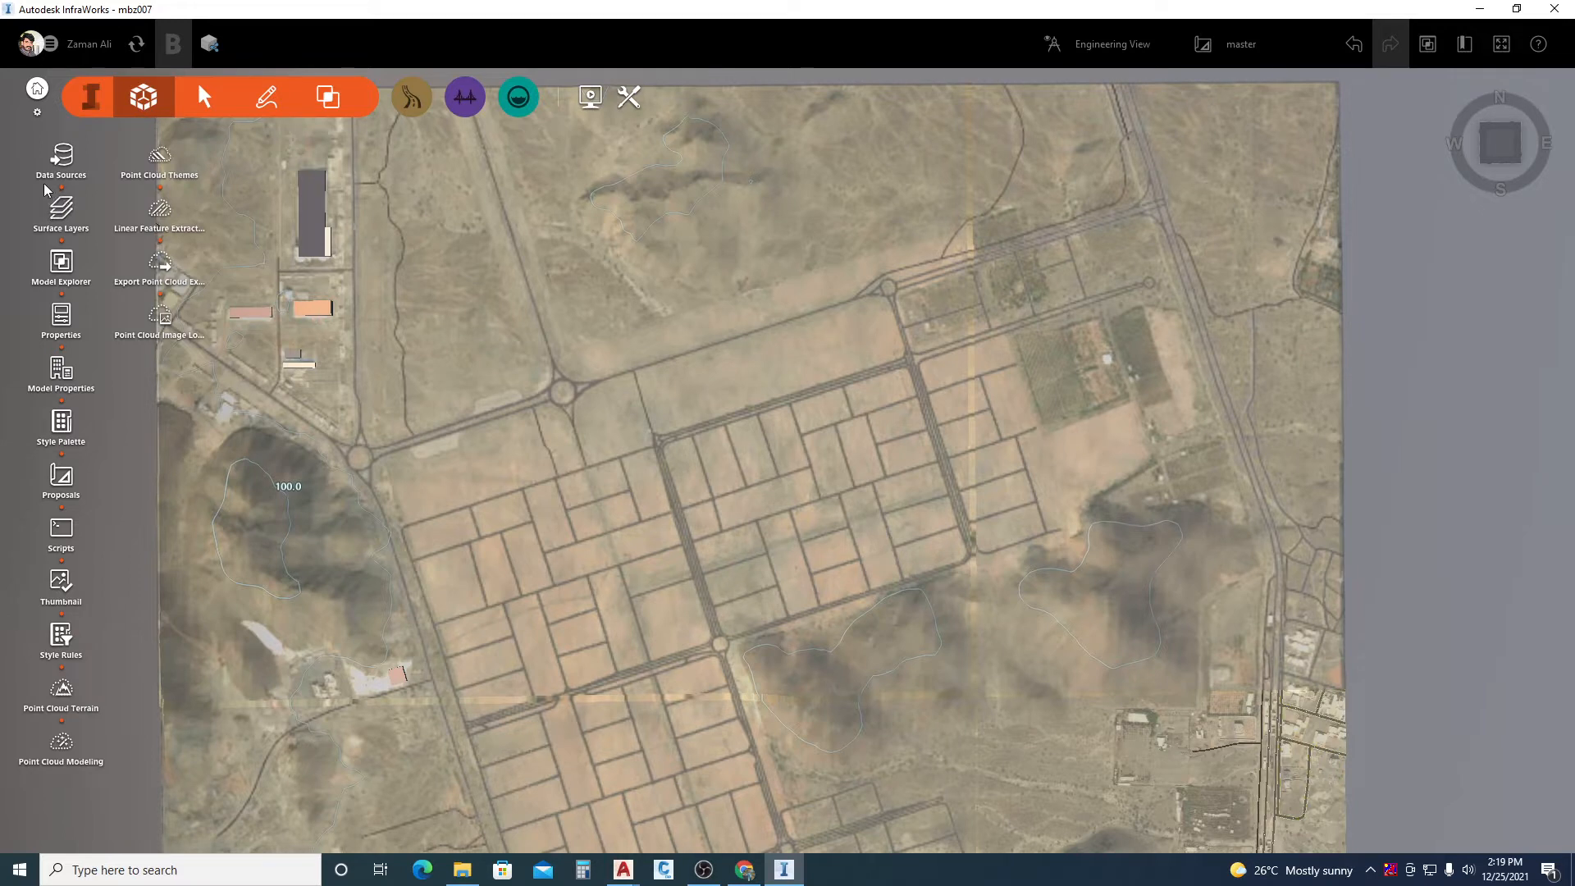
{"action": "left_click", "coordinate": [59, 164]}
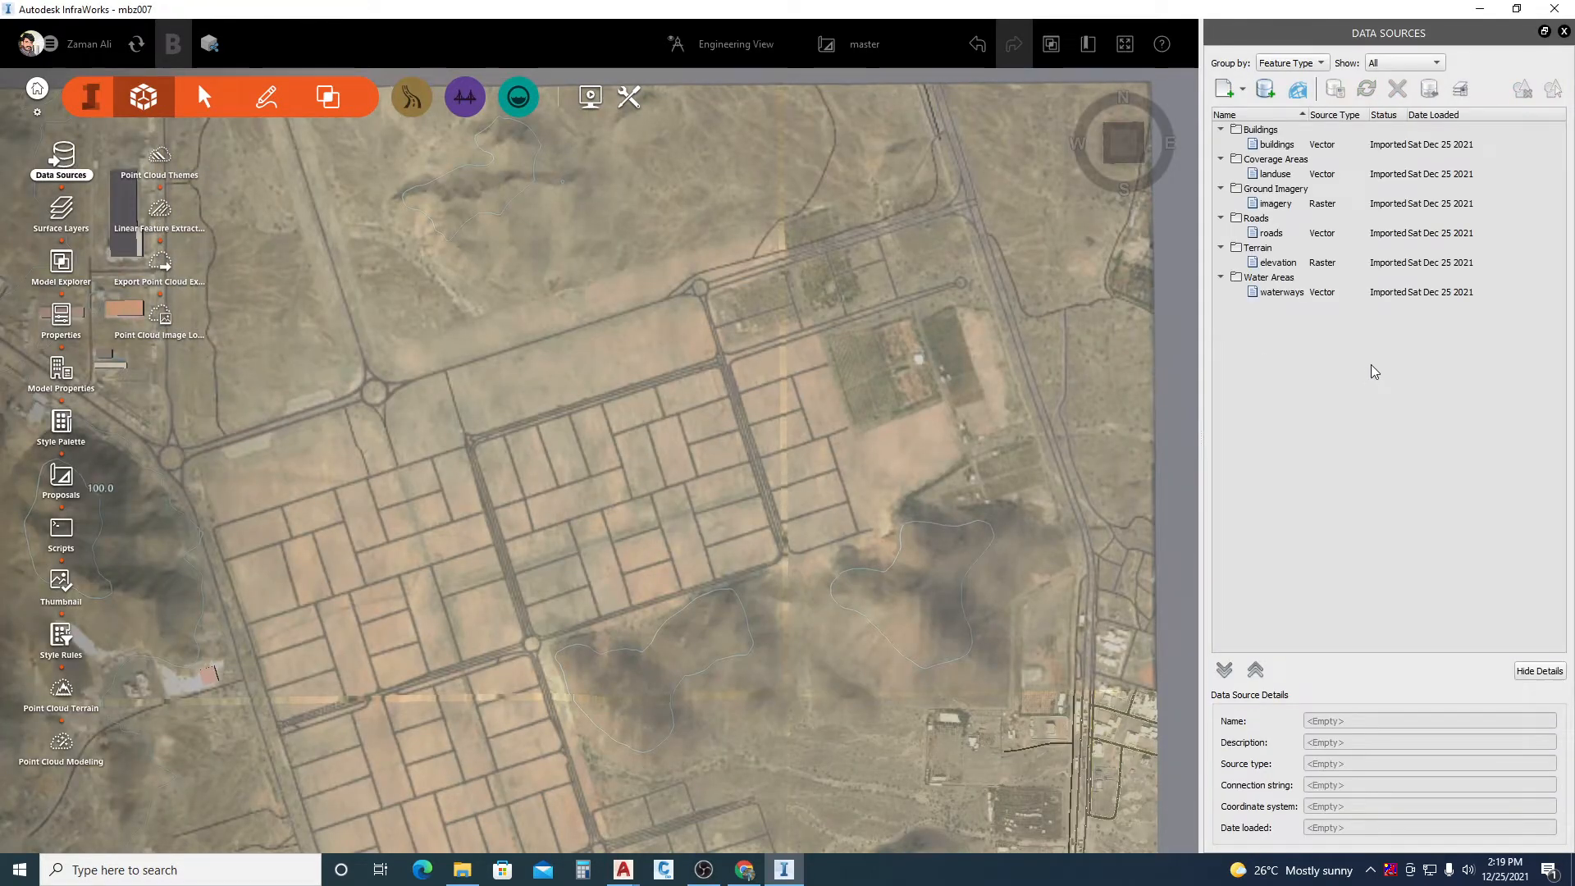
{"action": "left_click", "coordinate": [1243, 89]}
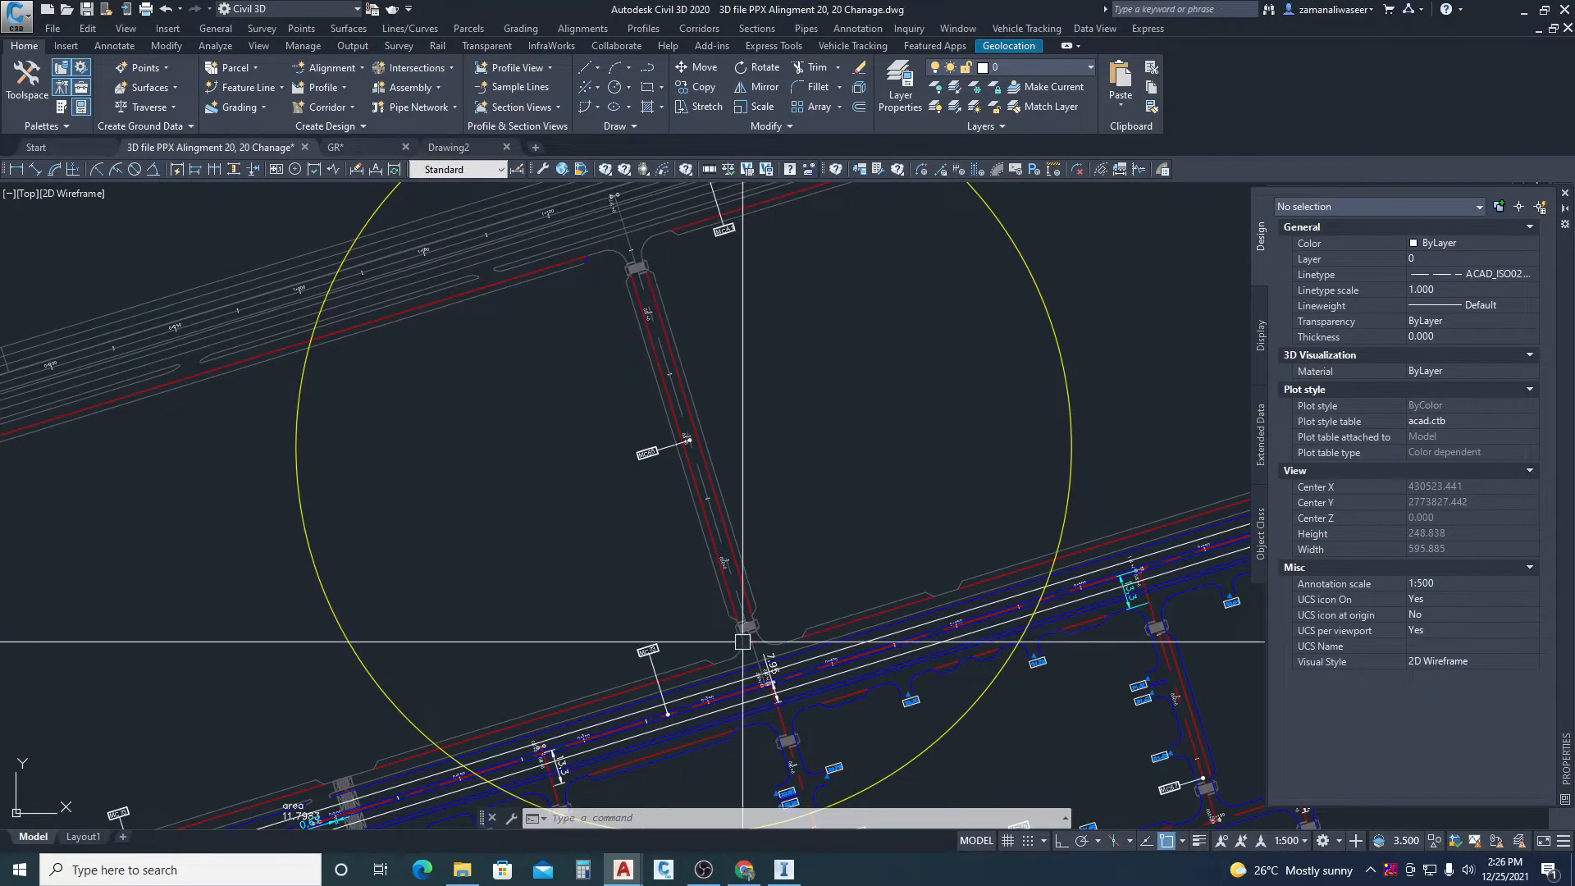
- In the Civil 3D road drawing, examine the circled side road's centre line and its junctions with the roads at both ends
{"action": "scroll", "coordinate": [643, 266], "scroll_direction": "up", "scroll_amount": 2}
{"action": "key", "text": "Escape"}
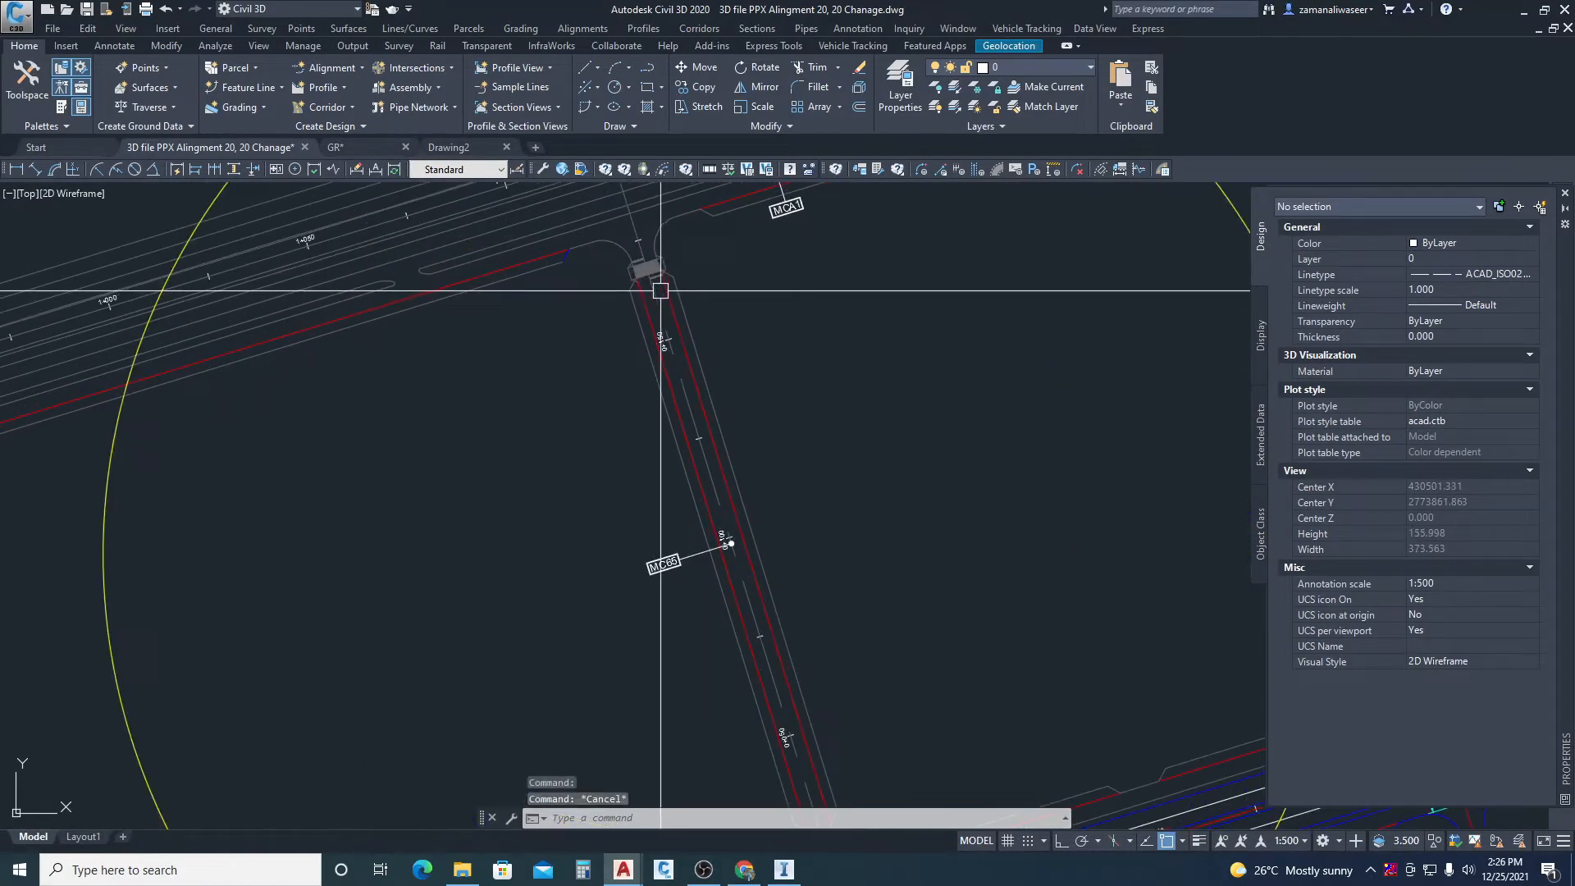
{"action": "scroll", "coordinate": [658, 292], "scroll_direction": "up", "scroll_amount": 4}
{"action": "left_click", "coordinate": [644, 306]}
{"action": "scroll", "coordinate": [633, 439], "scroll_direction": "down", "scroll_amount": 6}
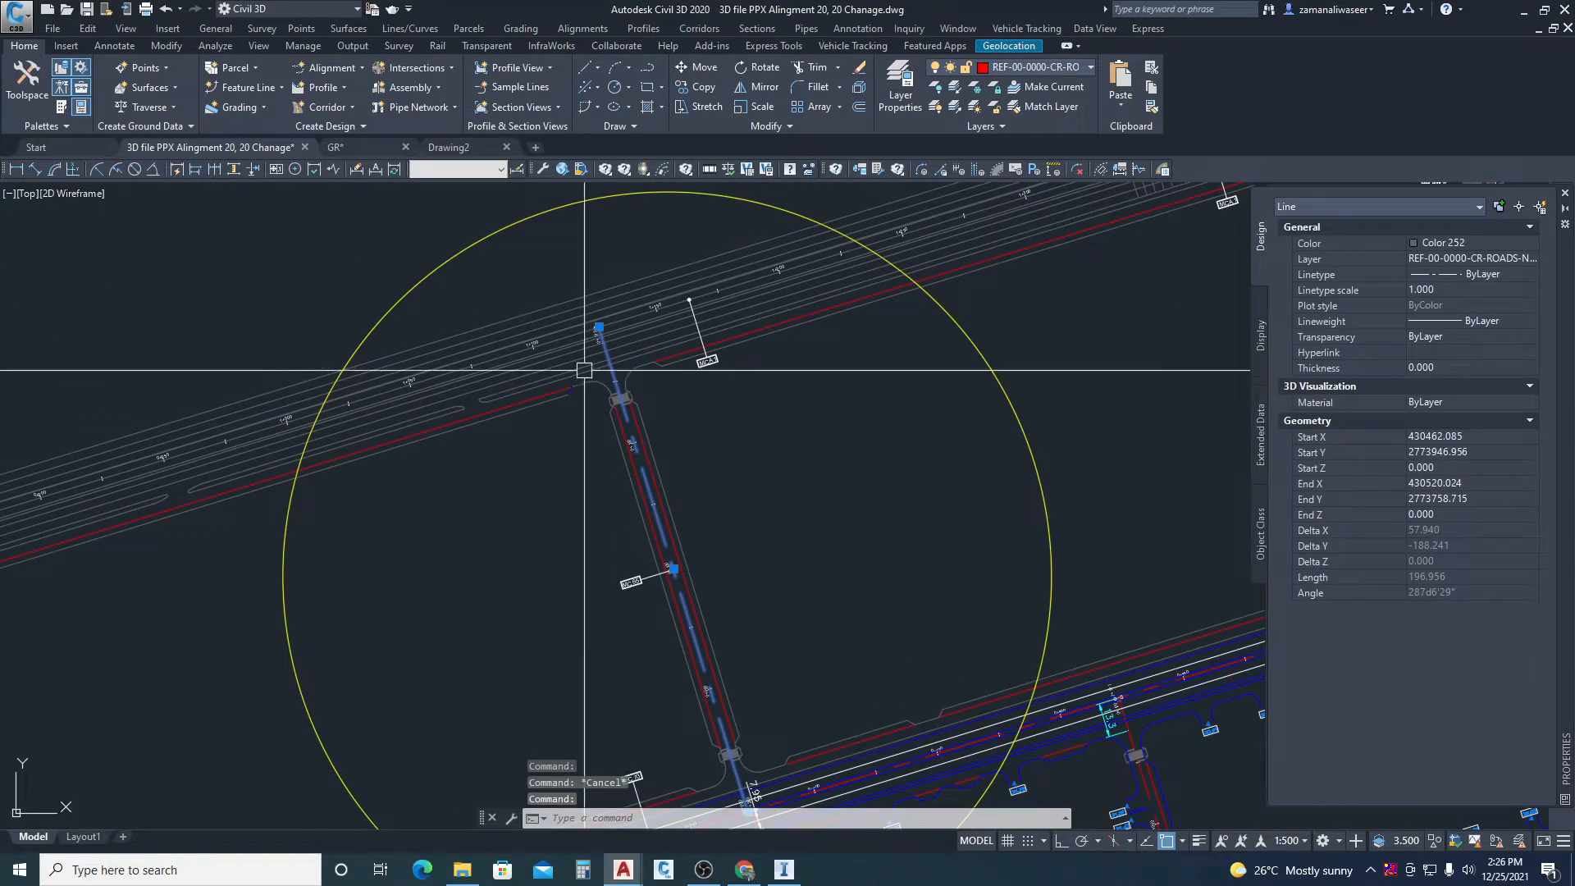
{"action": "scroll", "coordinate": [602, 353], "scroll_direction": "up", "scroll_amount": 4}
{"action": "key", "text": "Escape"}
{"action": "scroll", "coordinate": [633, 405], "scroll_direction": "down", "scroll_amount": 6}
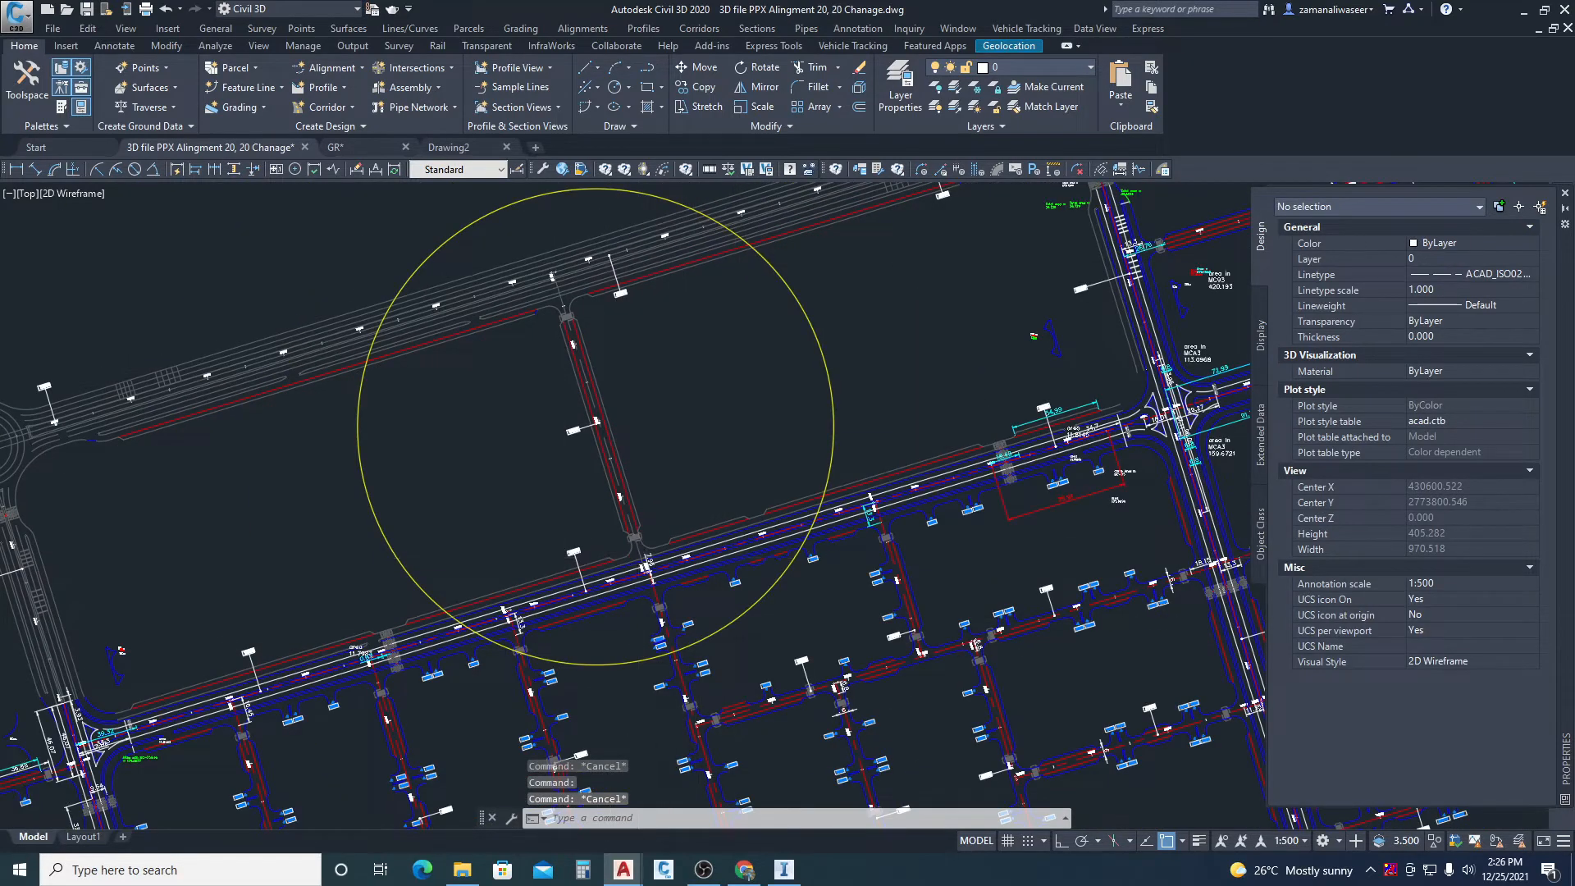
{"action": "scroll", "coordinate": [668, 563], "scroll_direction": "up", "scroll_amount": 8}
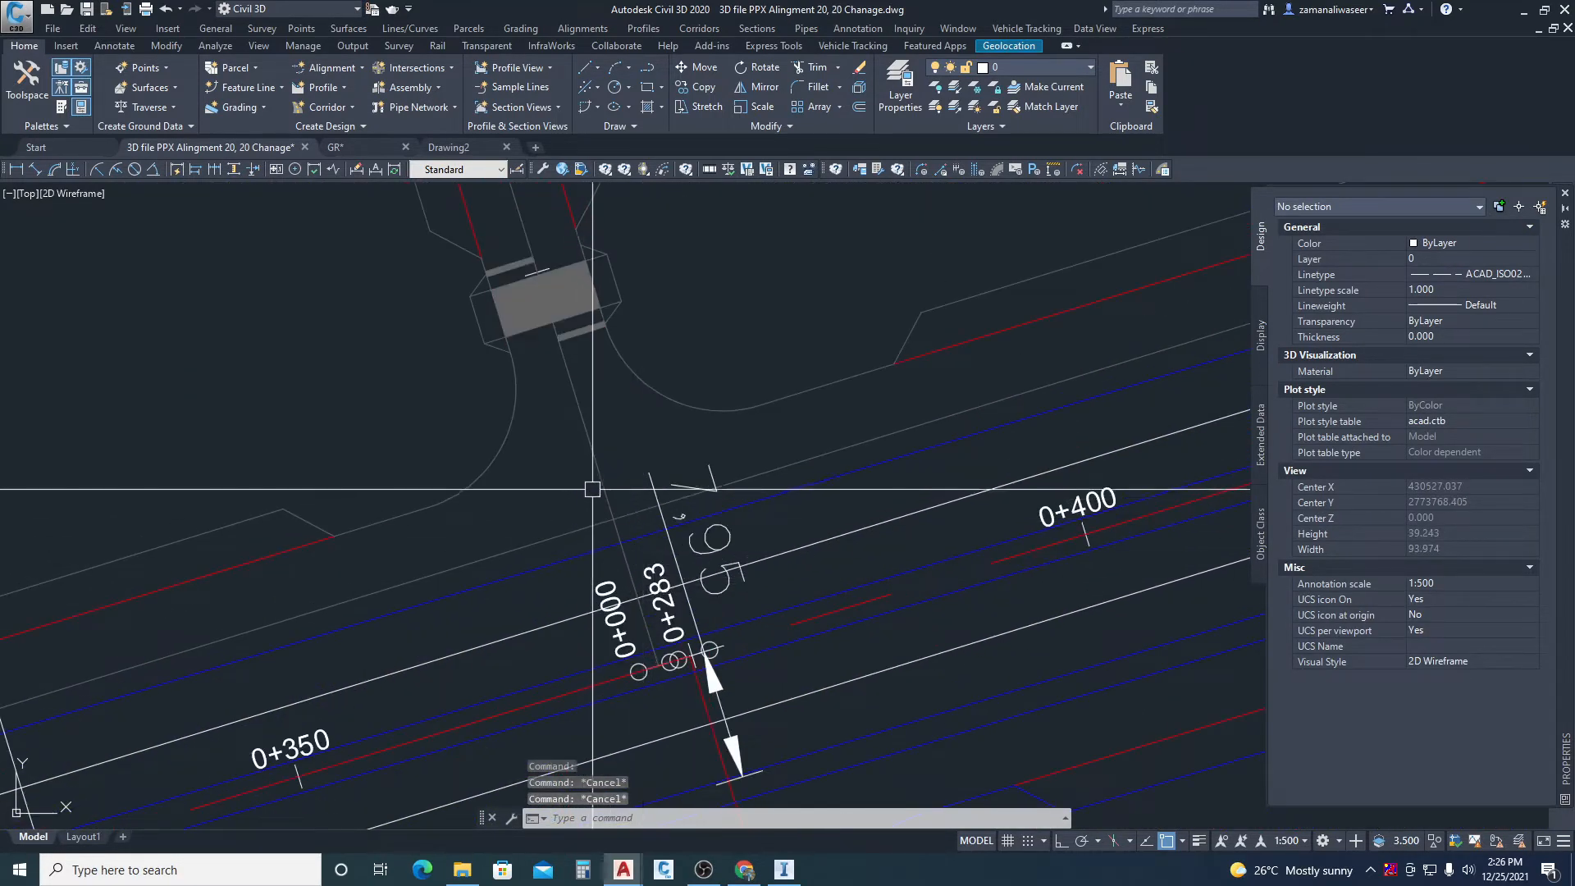
{"action": "left_click", "coordinate": [596, 476]}
{"action": "key", "text": "Escape"}
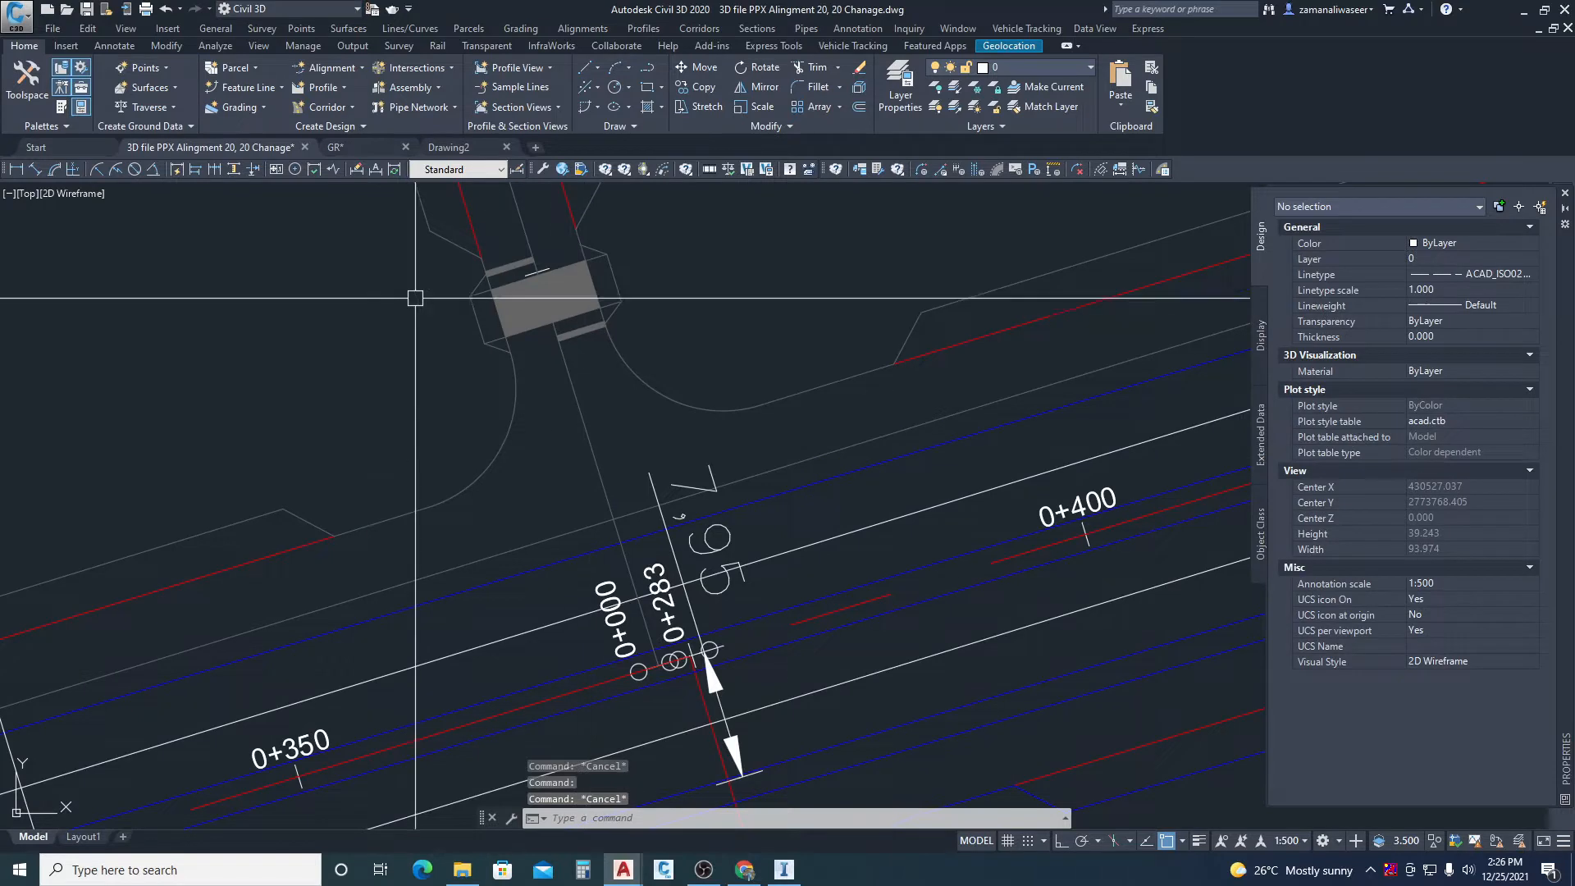
- Start an alignment from the side road's centre line object, accept its direction, and name it MC65 with type Centerline
{"action": "left_click", "coordinate": [353, 67]}
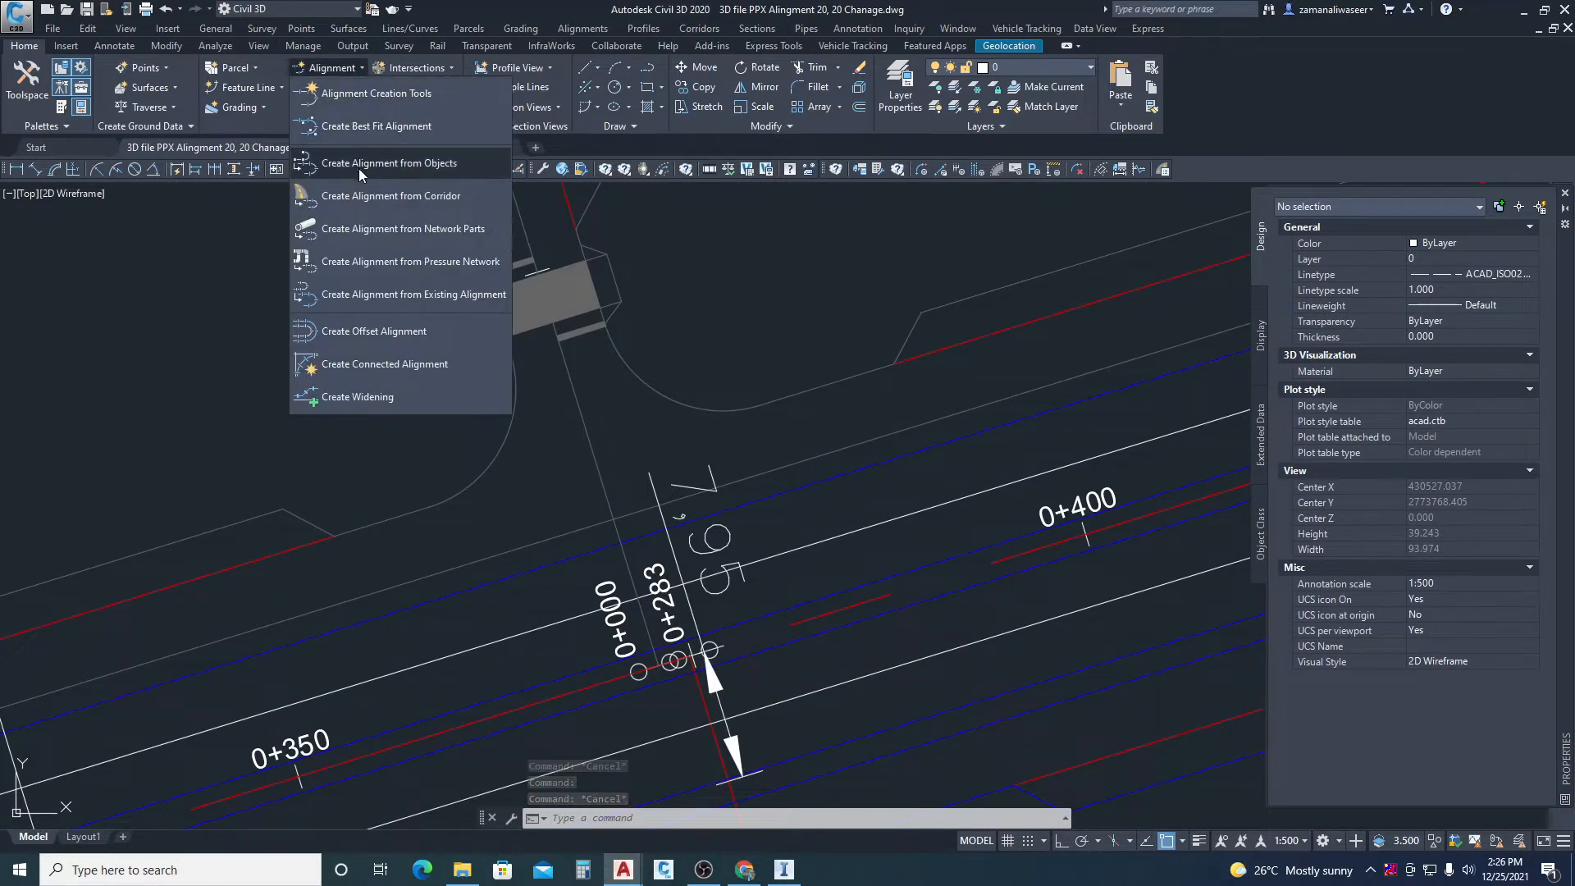
{"action": "left_click", "coordinate": [444, 166]}
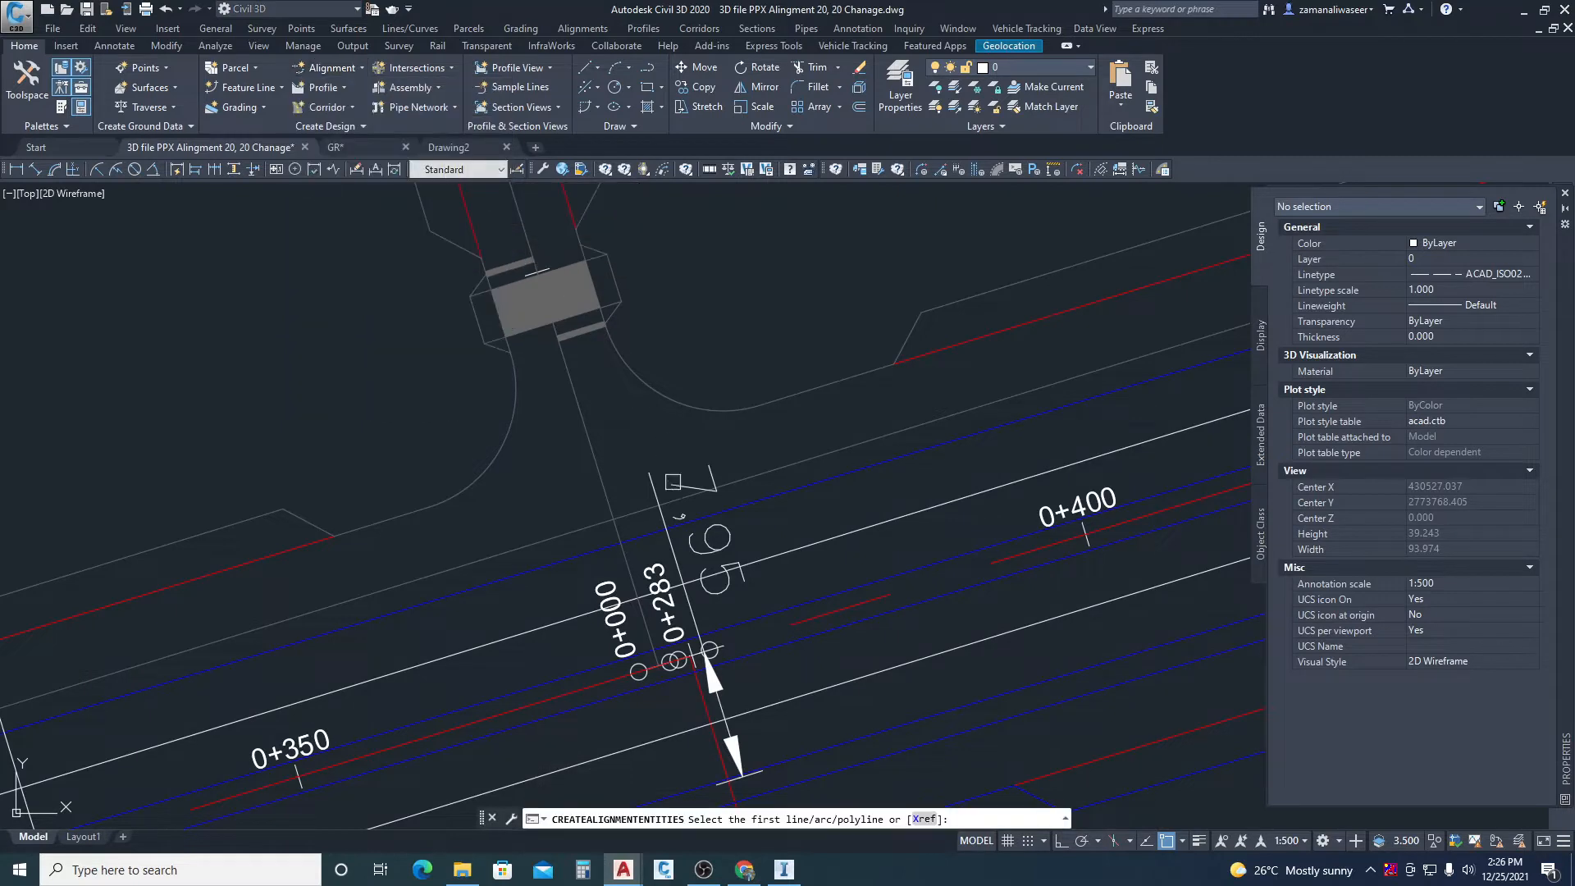
{"action": "left_click", "coordinate": [606, 483]}
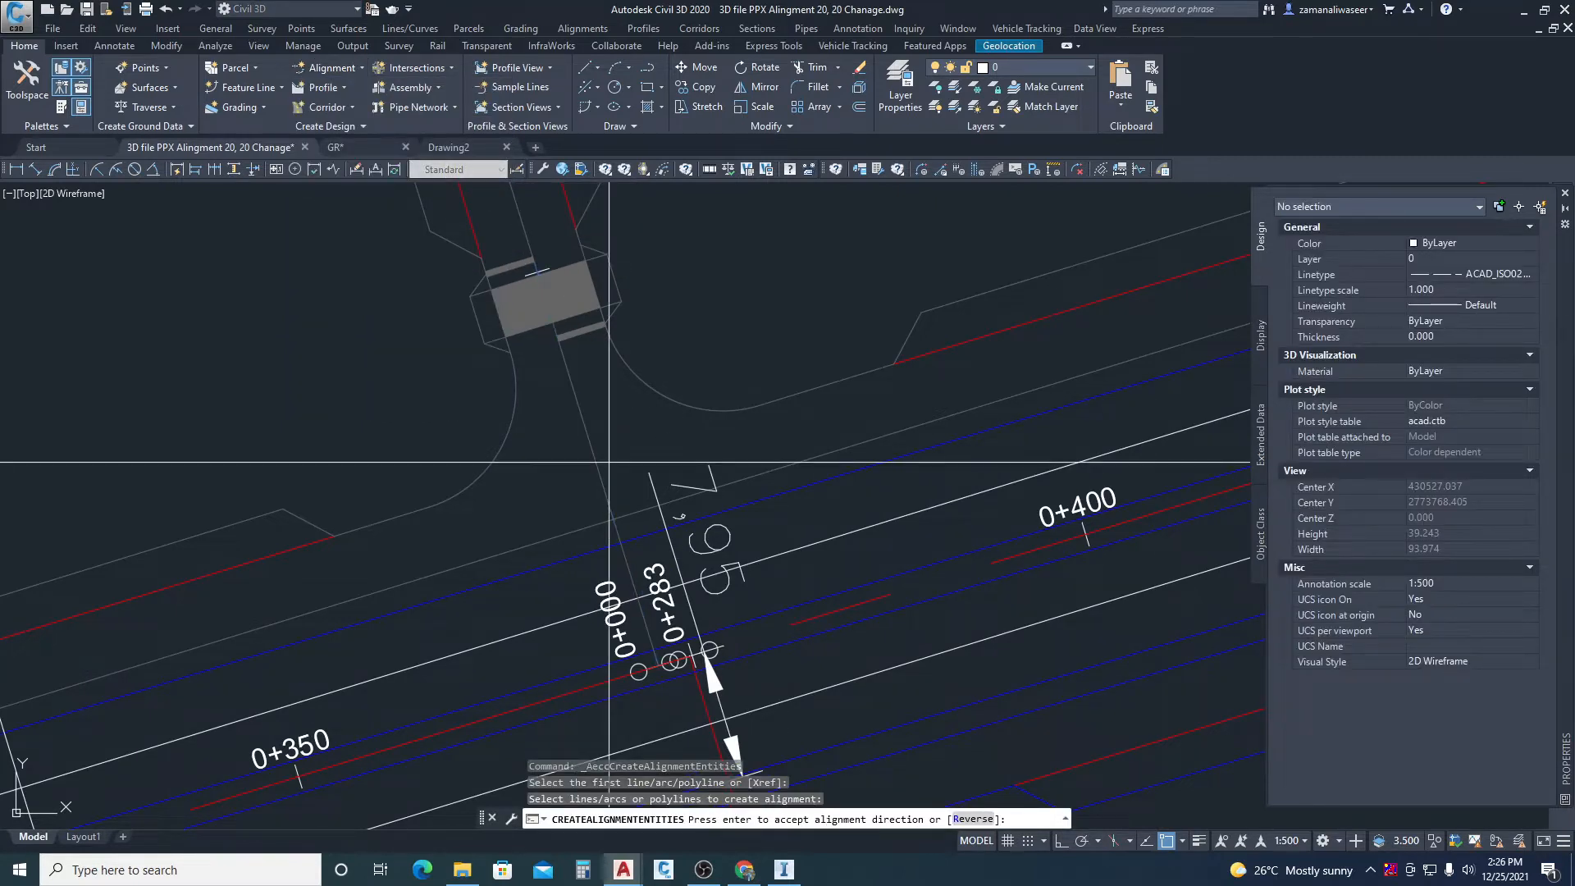
{"action": "key", "text": "Return"}
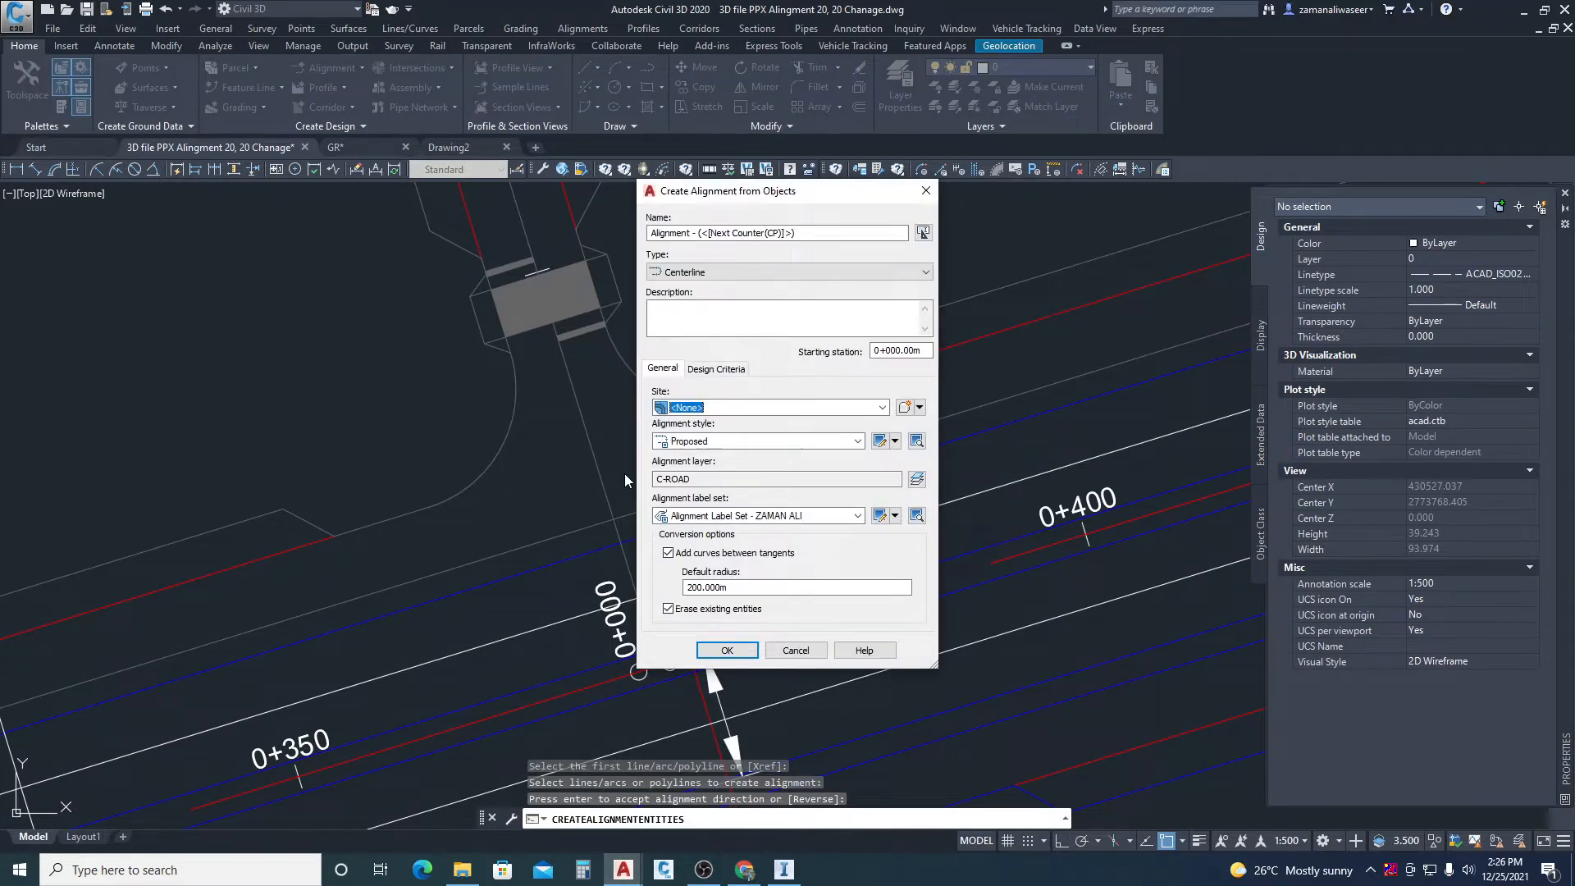
{"action": "left_click_drag", "start_coordinate": [805, 234], "coordinate": [568, 236]}
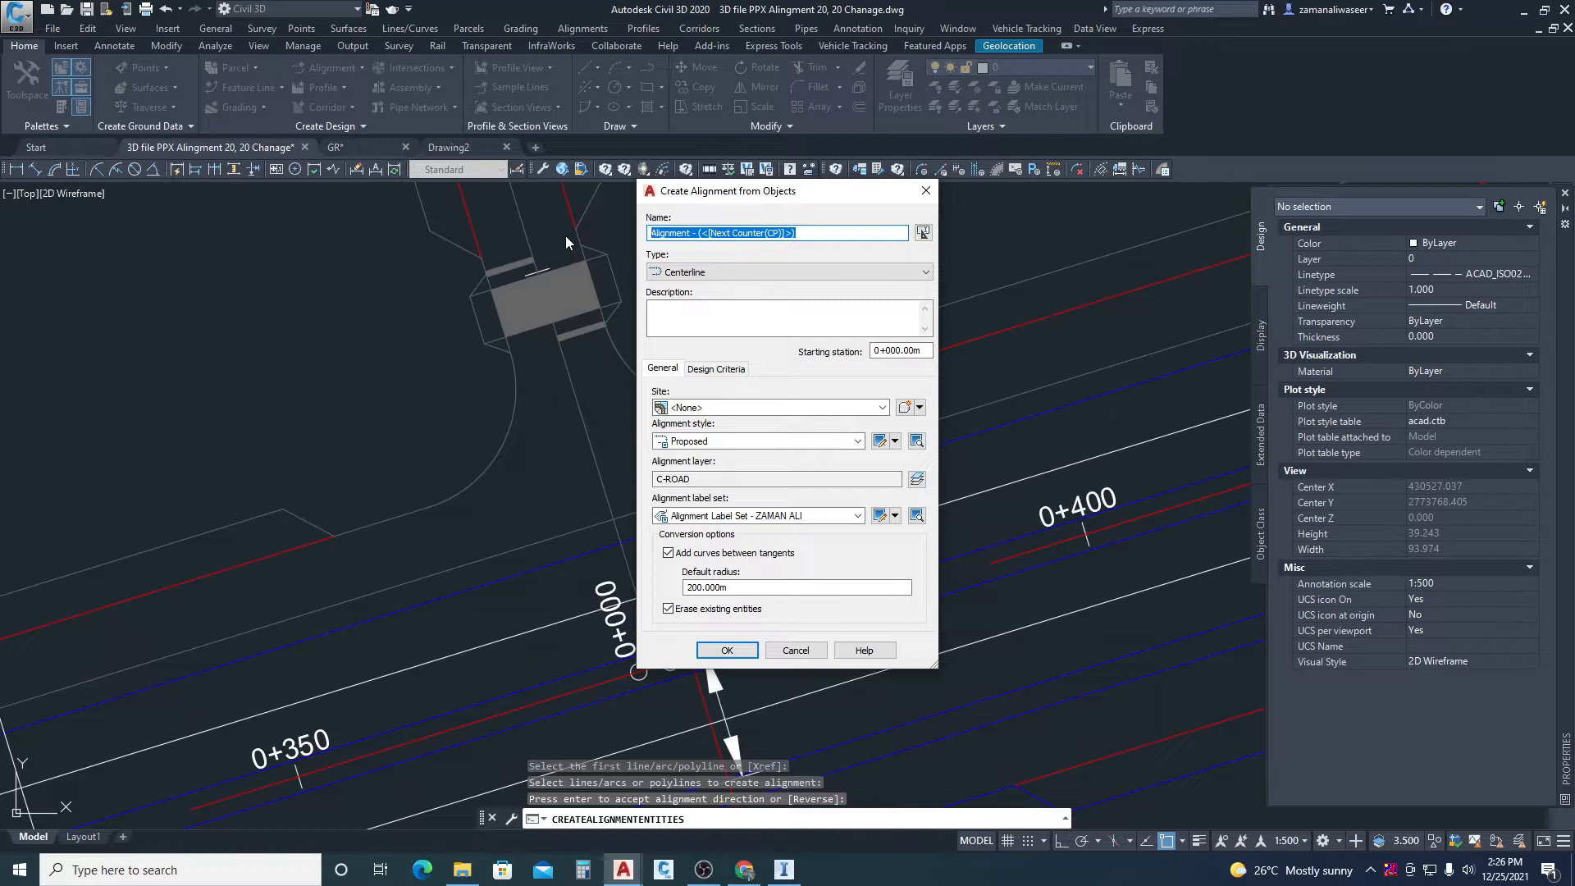
{"action": "type", "text": "MC65"}
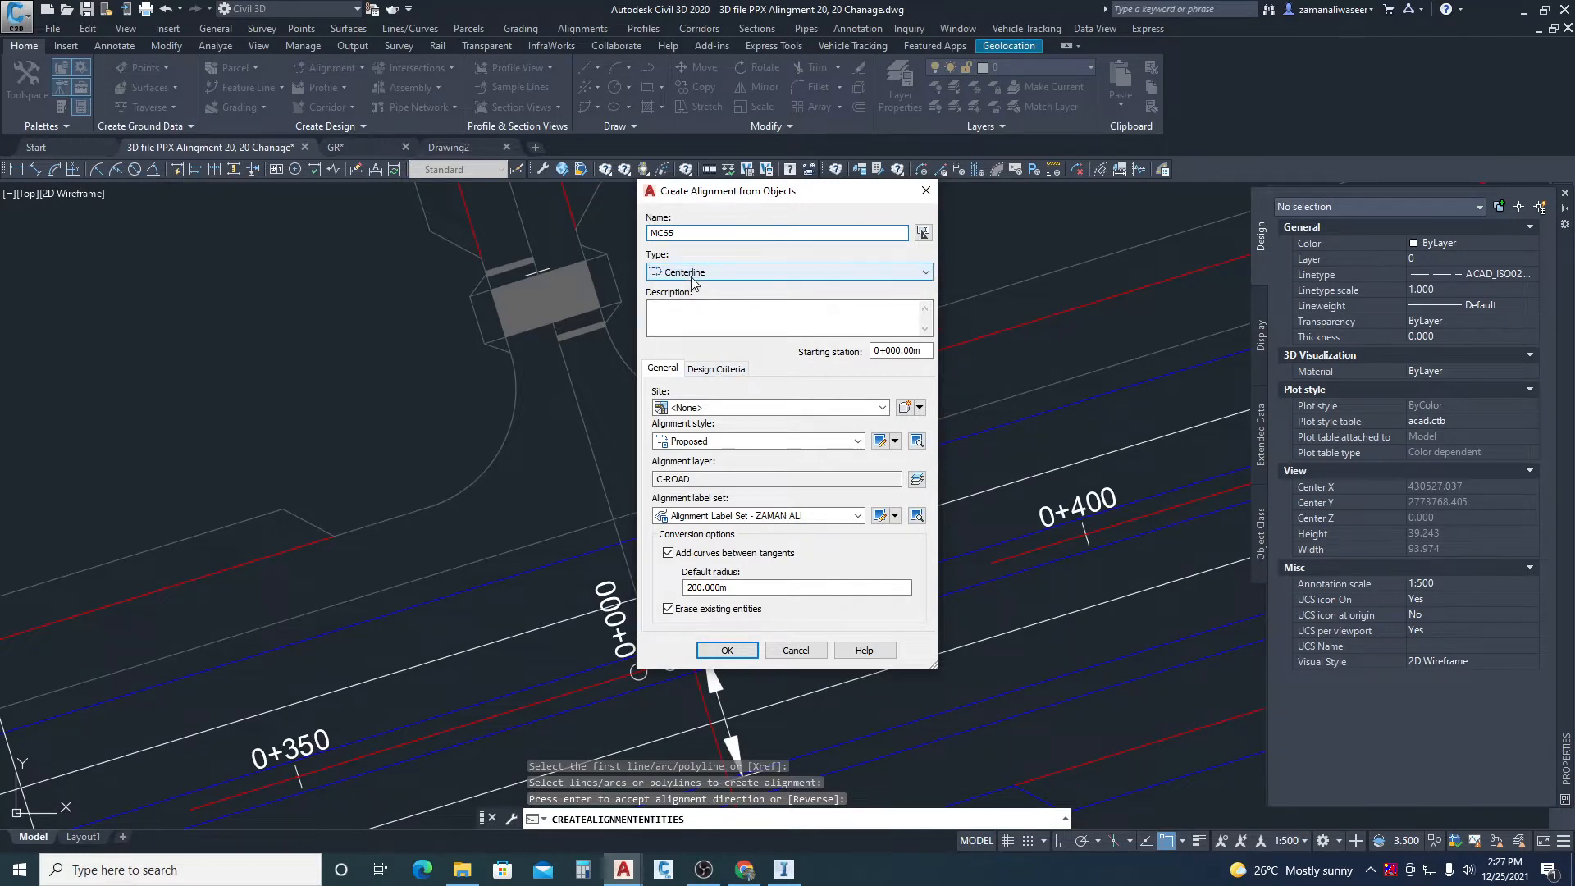
{"action": "left_click", "coordinate": [717, 274]}
{"action": "left_click", "coordinate": [717, 273]}
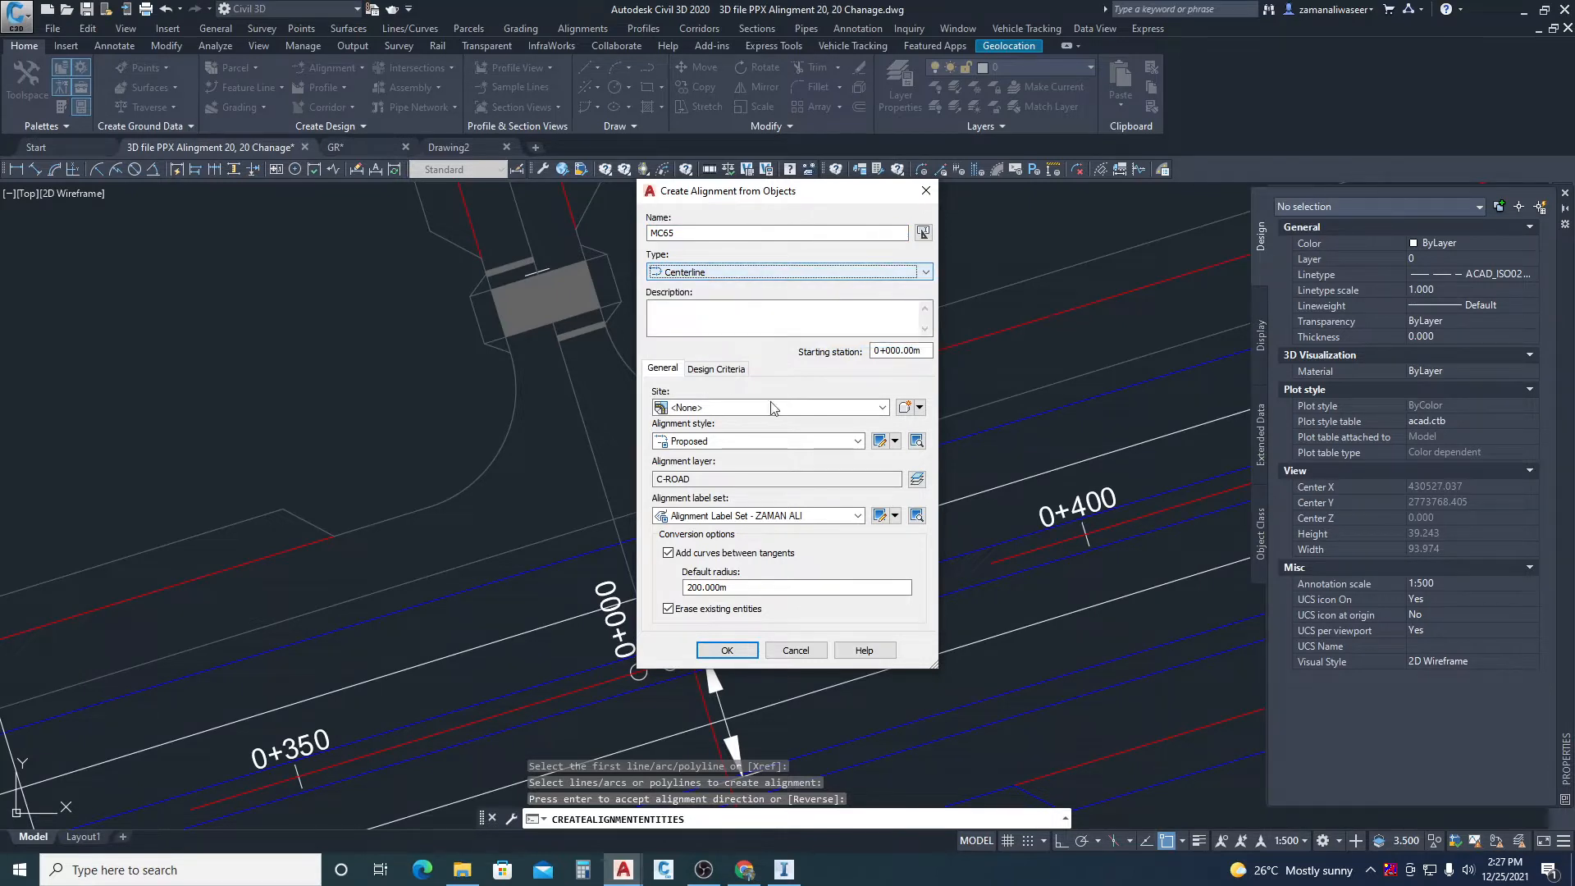
- Set the alignment's starting design speed to 40 km/h, turn on criteria-based design, and create the alignment
{"action": "left_click", "coordinate": [713, 371]}
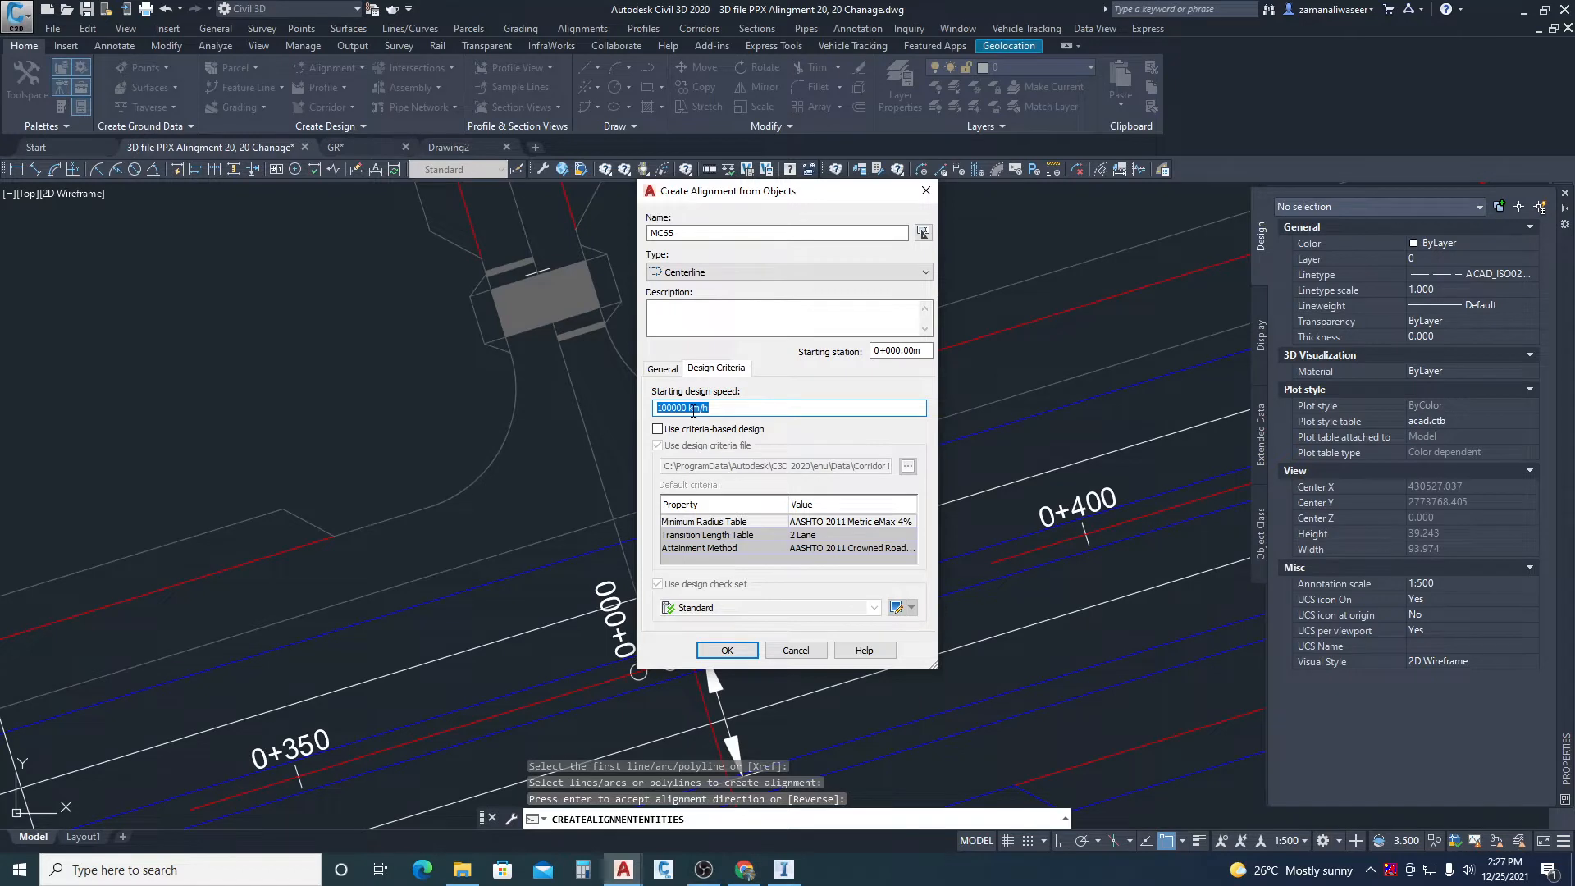
{"action": "type", "text": "40"}
{"action": "left_click", "coordinate": [657, 431]}
{"action": "left_click", "coordinate": [653, 371]}
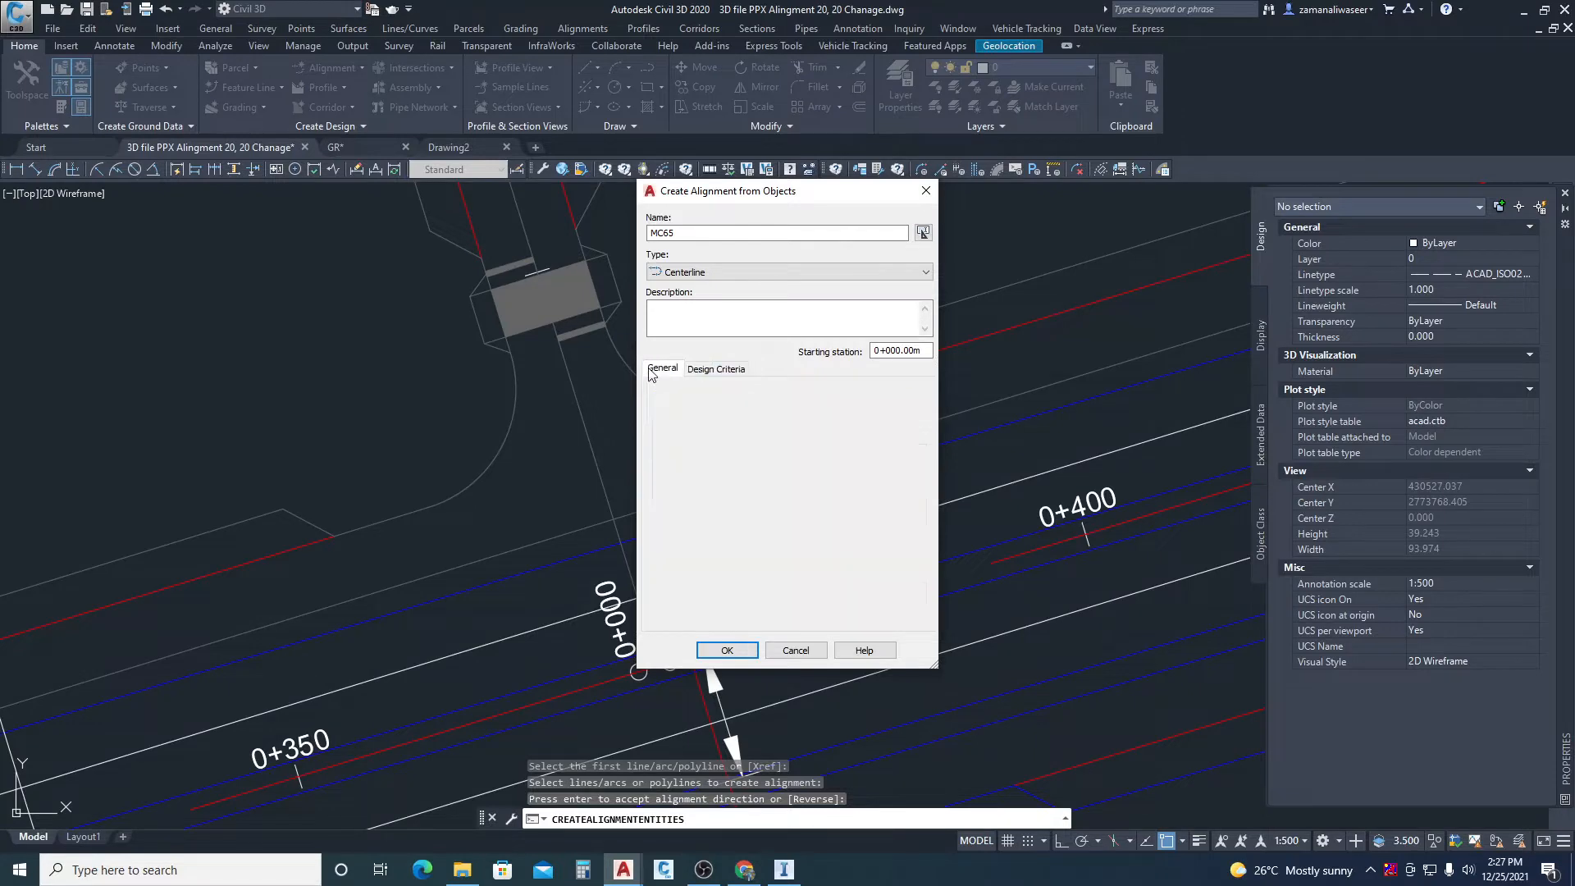
{"action": "left_click", "coordinate": [728, 651]}
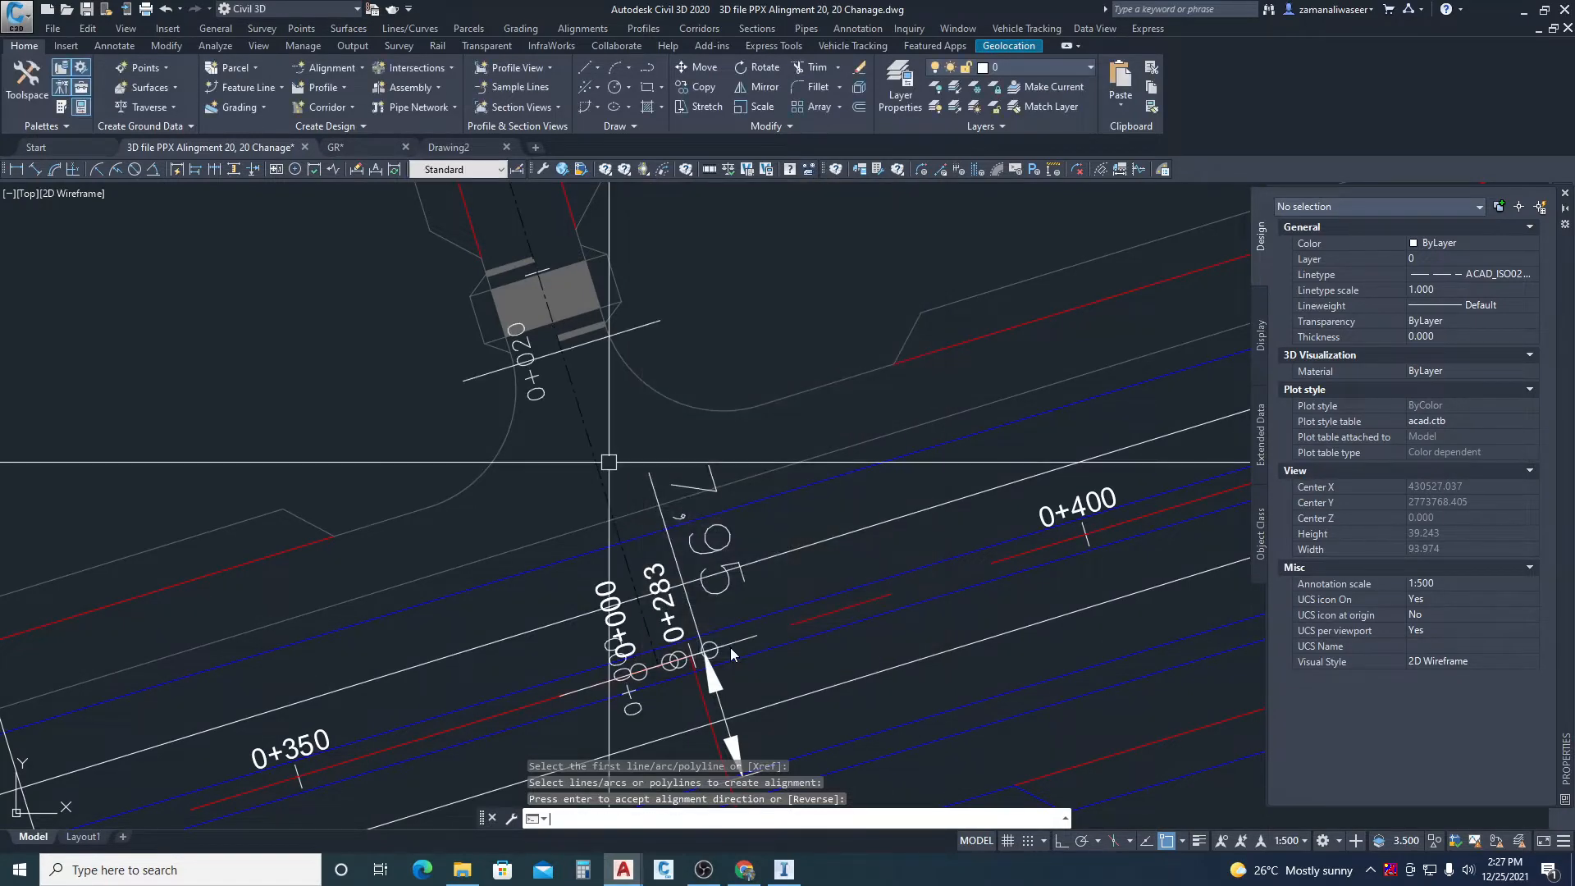
- Examine the new MC65 alignment's station labels and properties along the circled side road, then clear the selection
{"action": "scroll", "coordinate": [551, 629], "scroll_direction": "down", "scroll_amount": 6}
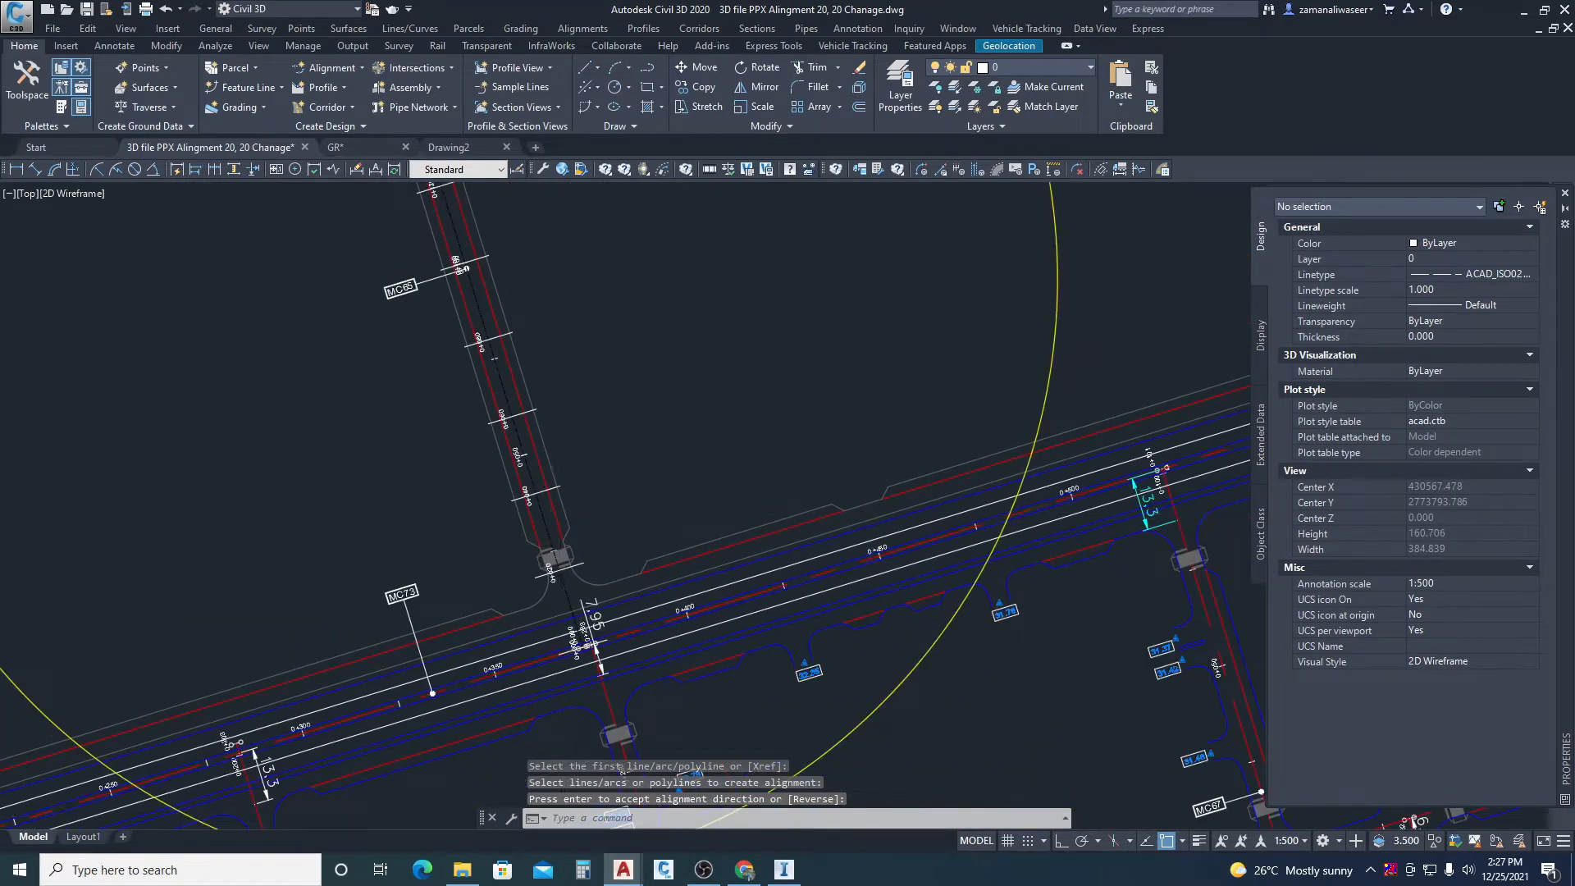
{"action": "scroll", "coordinate": [518, 529], "scroll_direction": "up", "scroll_amount": 4}
{"action": "key", "text": "Escape"}
{"action": "left_click", "coordinate": [515, 530]}
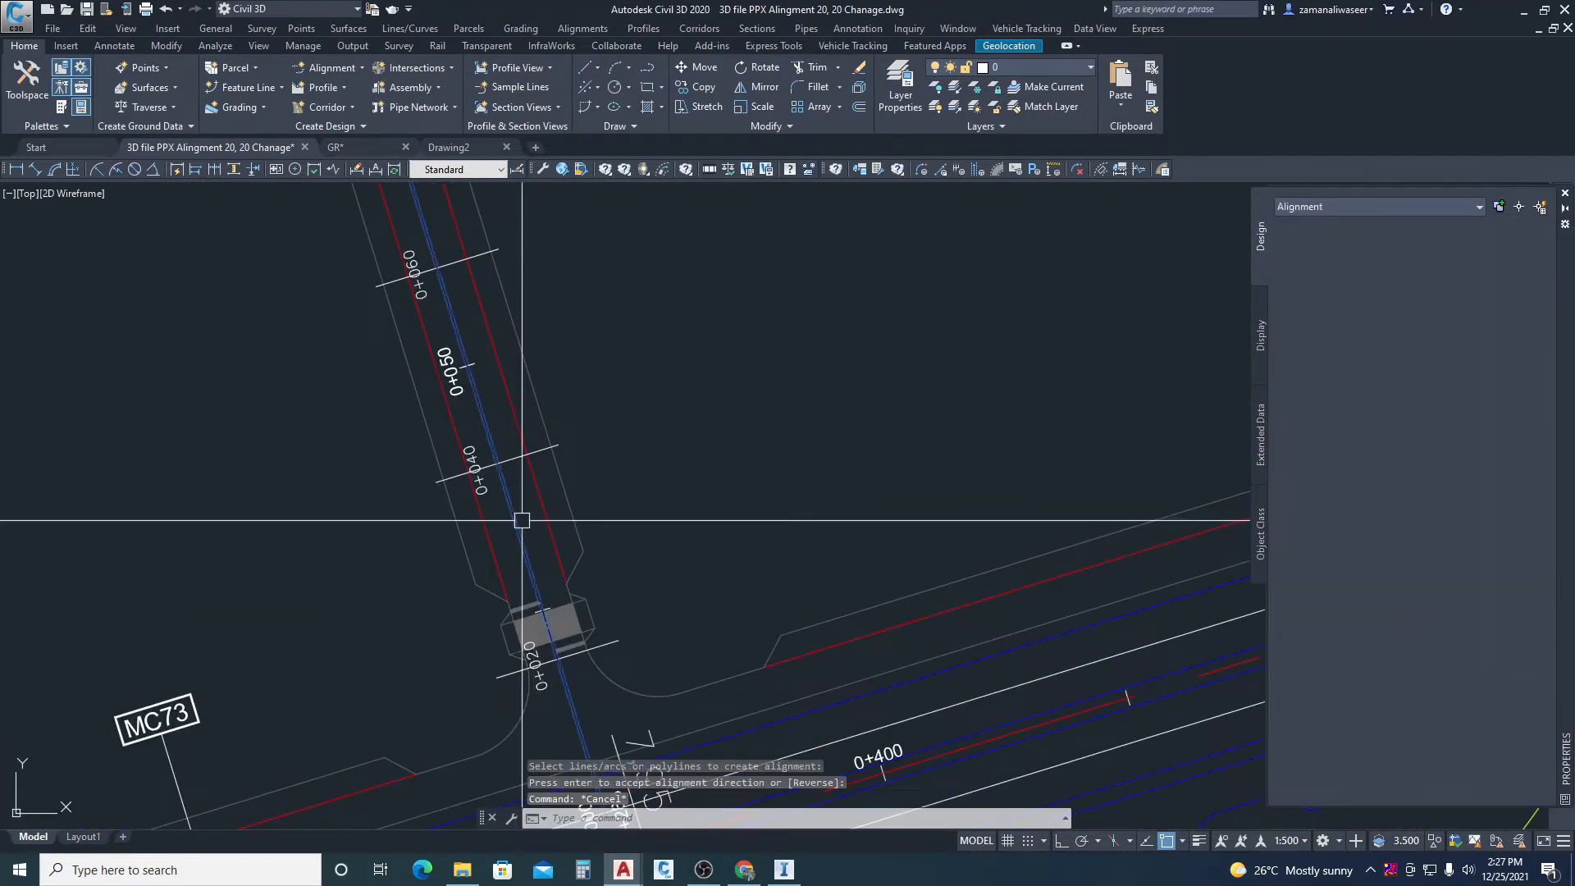
{"action": "scroll", "coordinate": [516, 529], "scroll_direction": "down", "scroll_amount": 3}
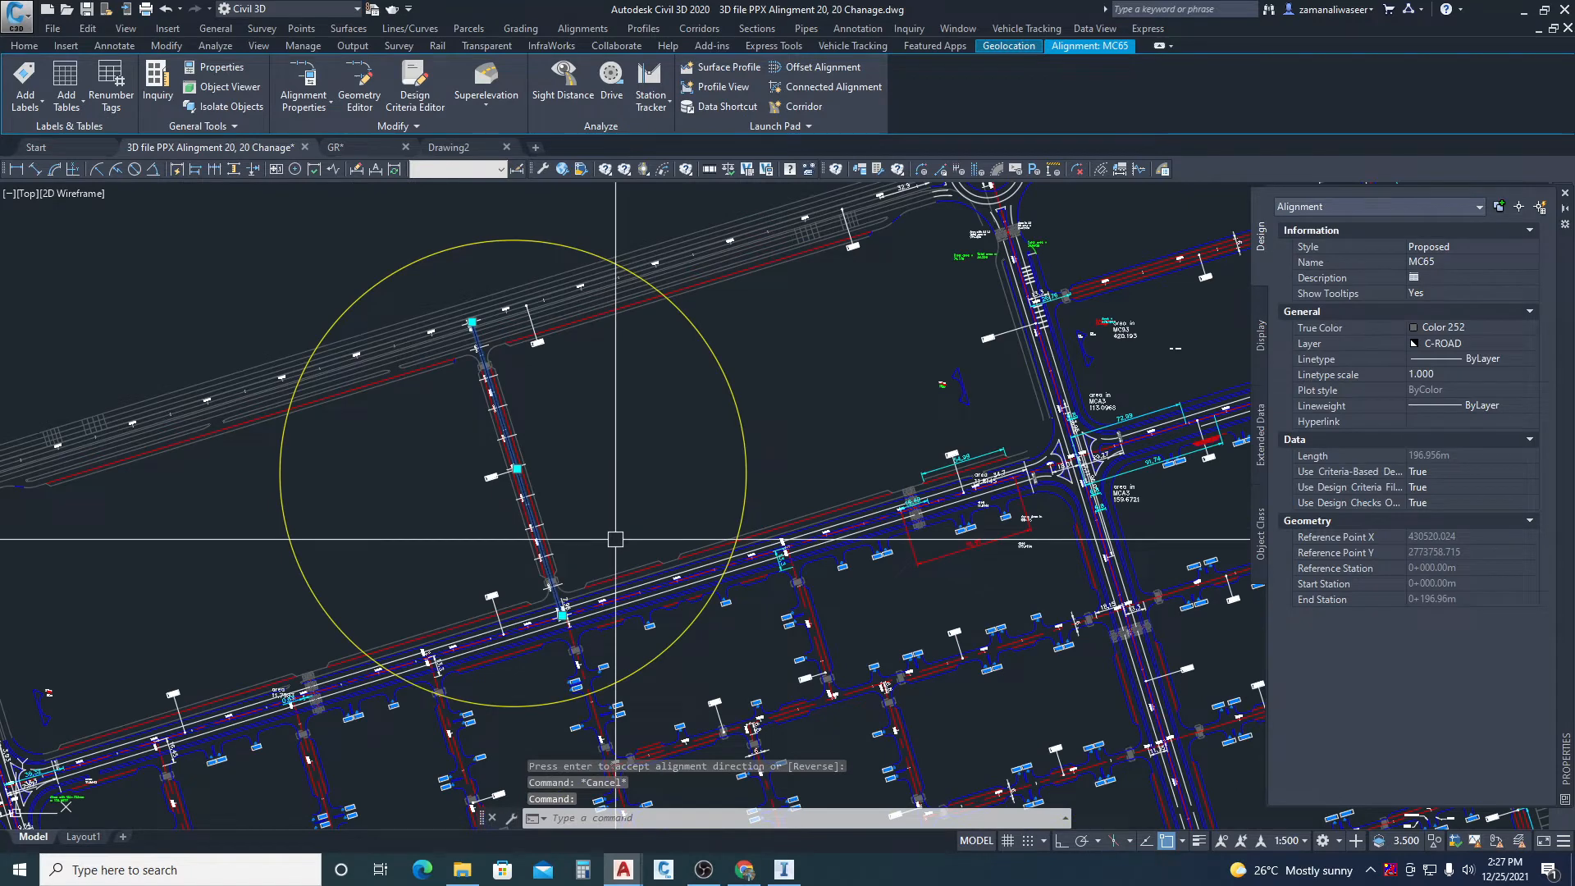
{"action": "key", "text": "Escape"}
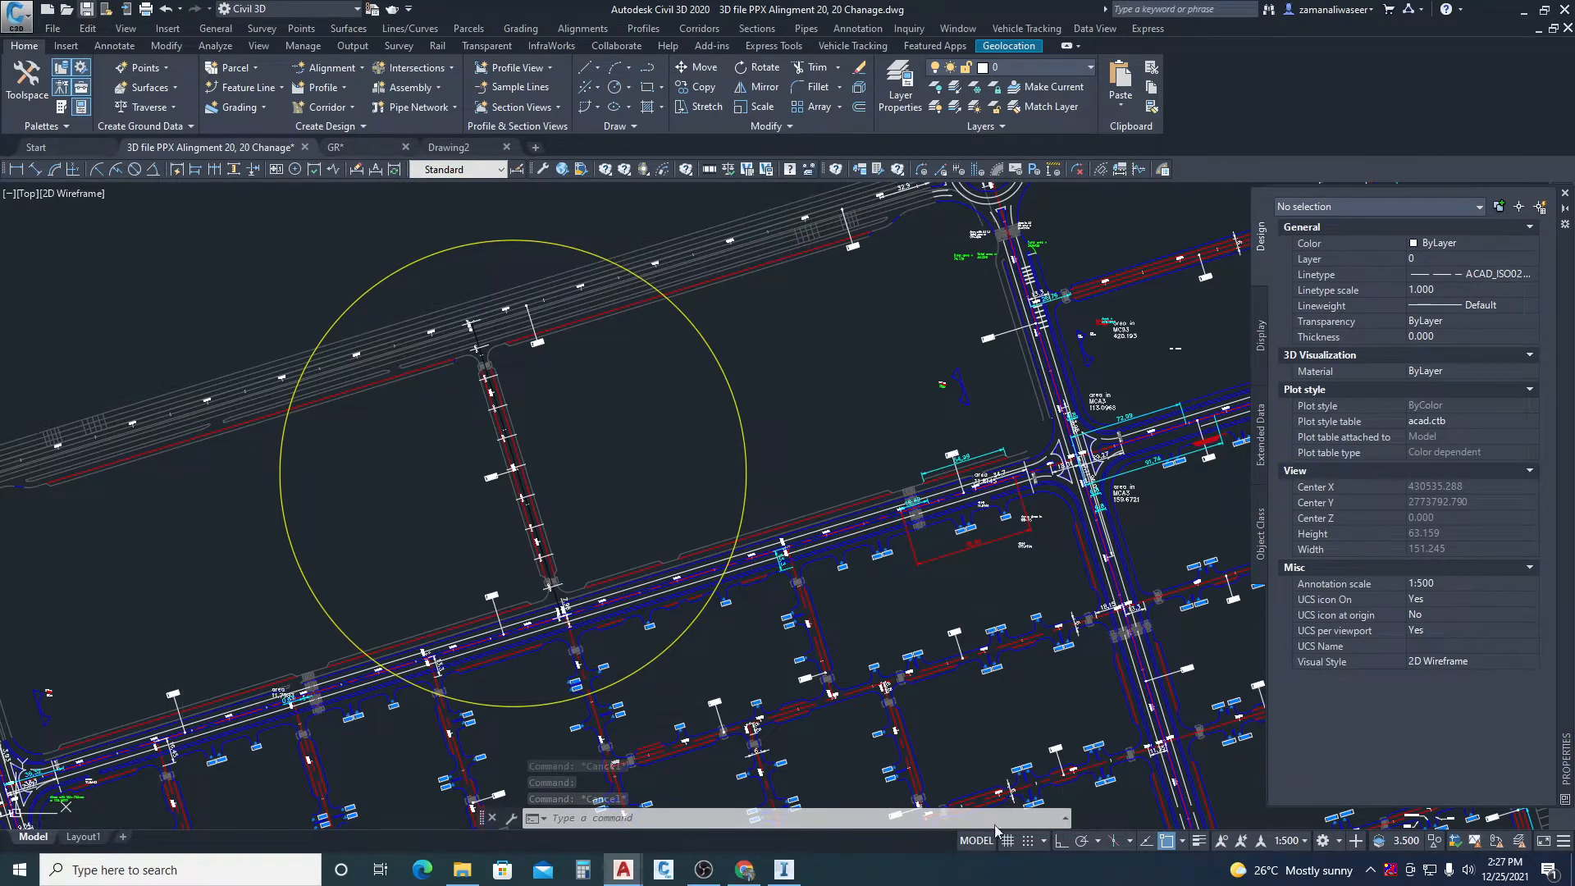
- Switch to InfraWorks and add the drawing 3D file PPX Alingment 20, 20 Chanage.dwg as an Autodesk Civil 3D DWG data source
{"action": "left_click", "coordinate": [786, 800]}
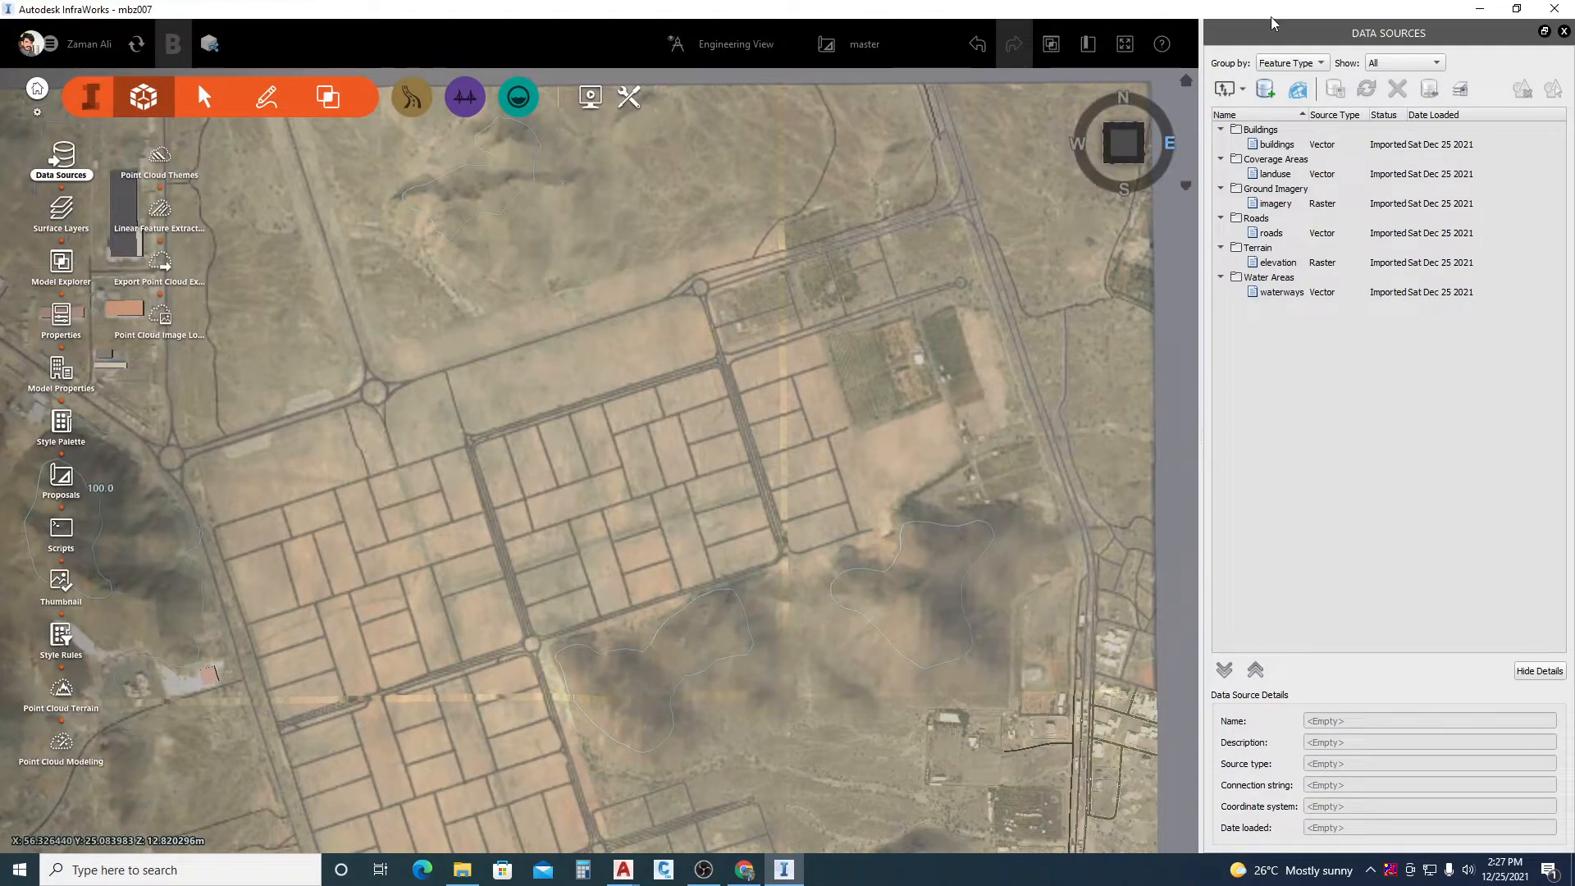
{"action": "left_click", "coordinate": [1243, 87]}
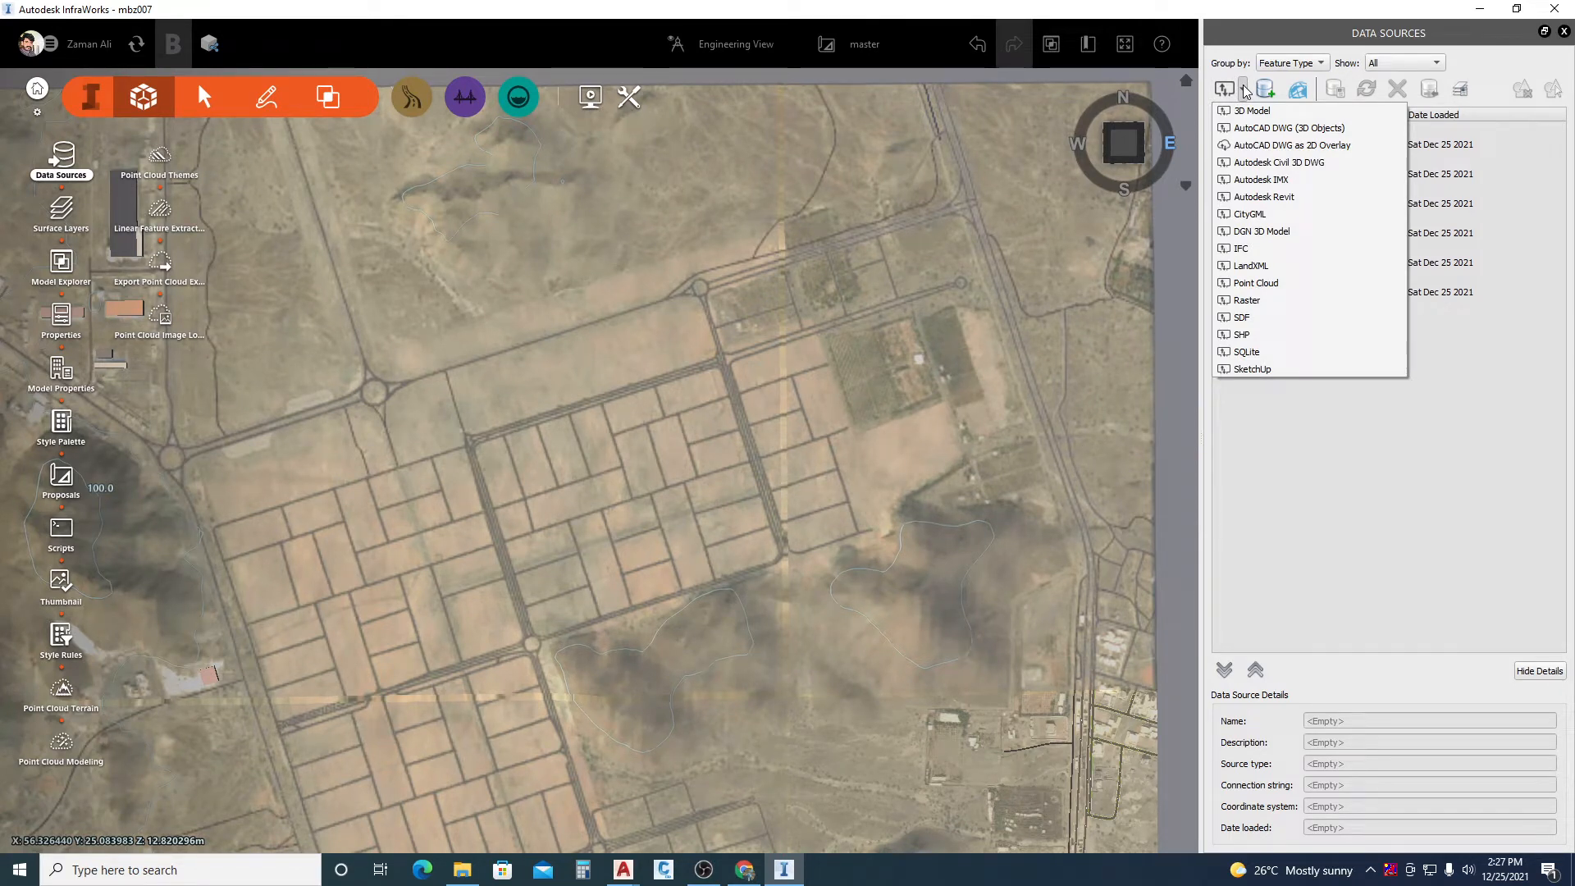
{"action": "left_click", "coordinate": [1276, 166]}
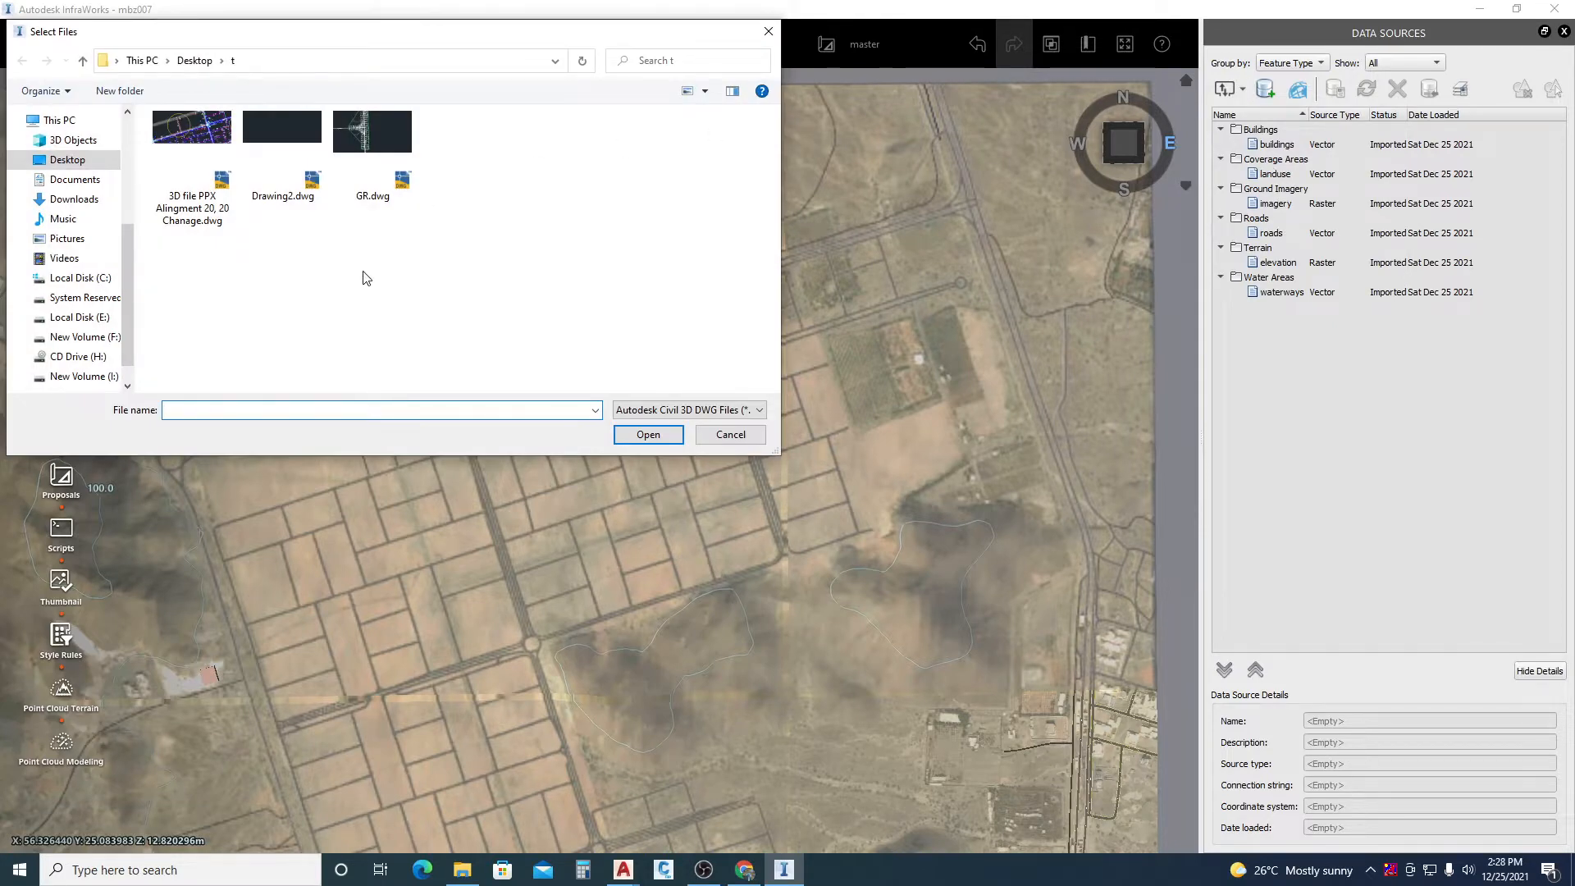
{"action": "left_click", "coordinate": [197, 144]}
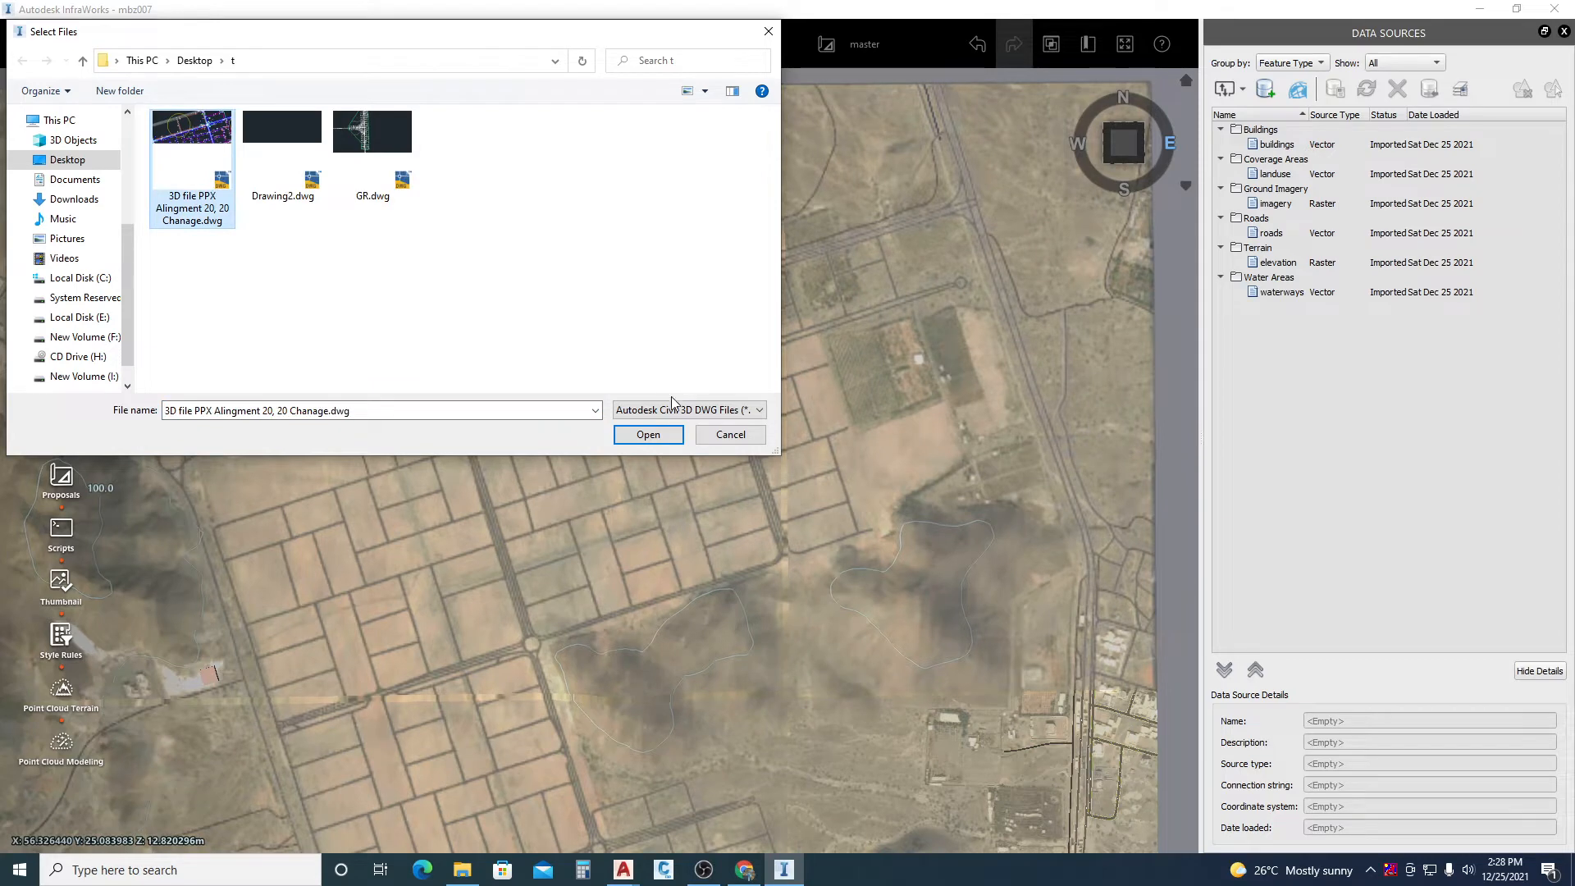
{"action": "left_click", "coordinate": [641, 436]}
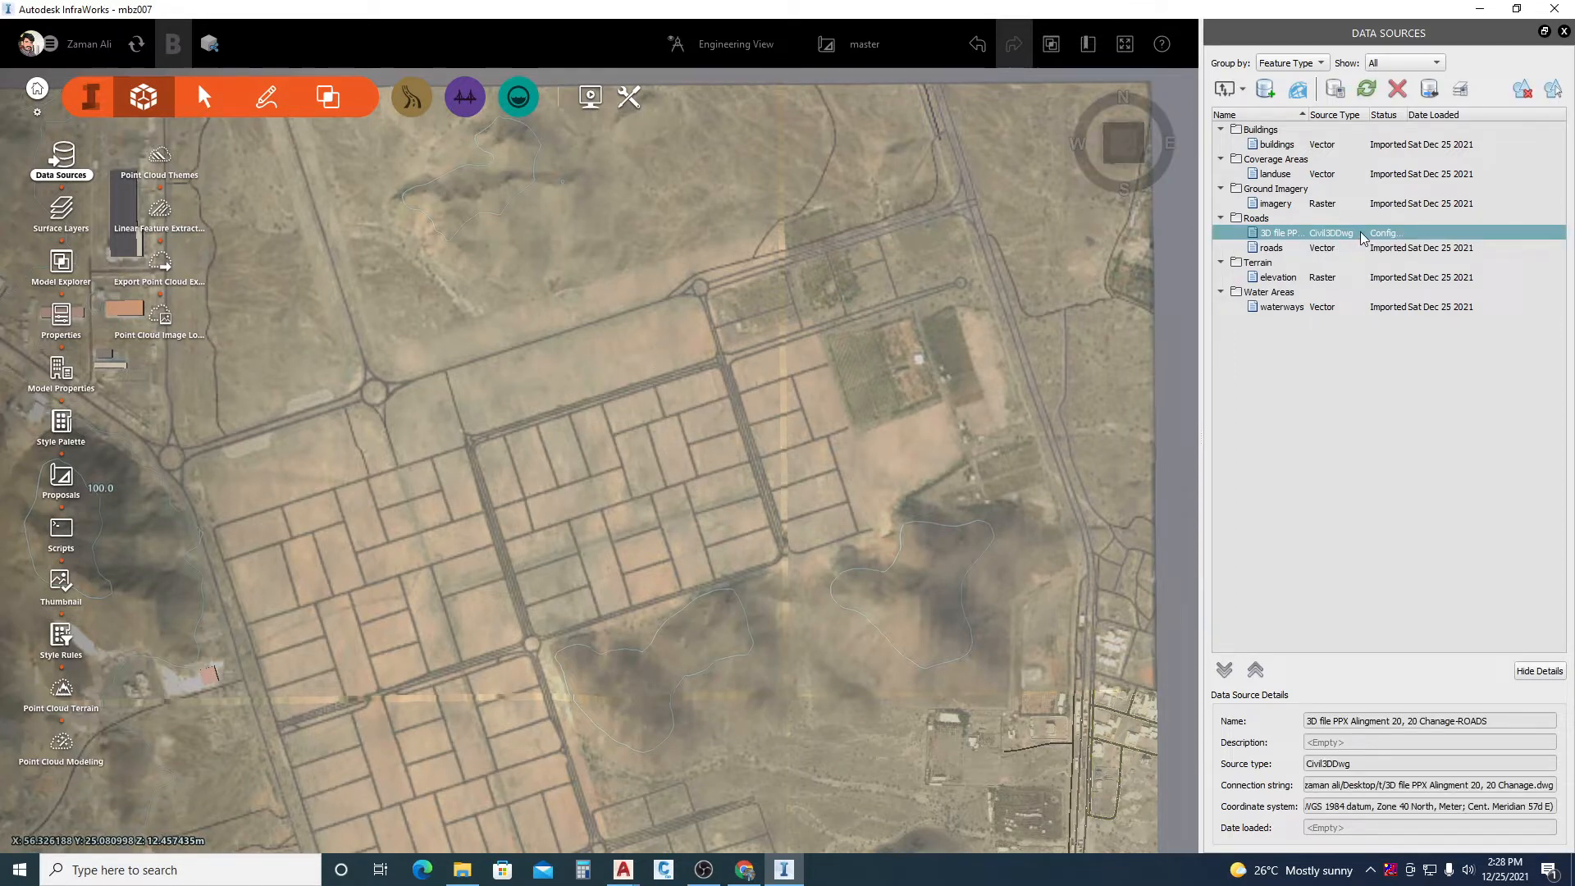
- Open the added road source's configuration, review its Civil 3D, geolocation and source settings, and refresh it into the model
{"action": "right_click", "coordinate": [1390, 241]}
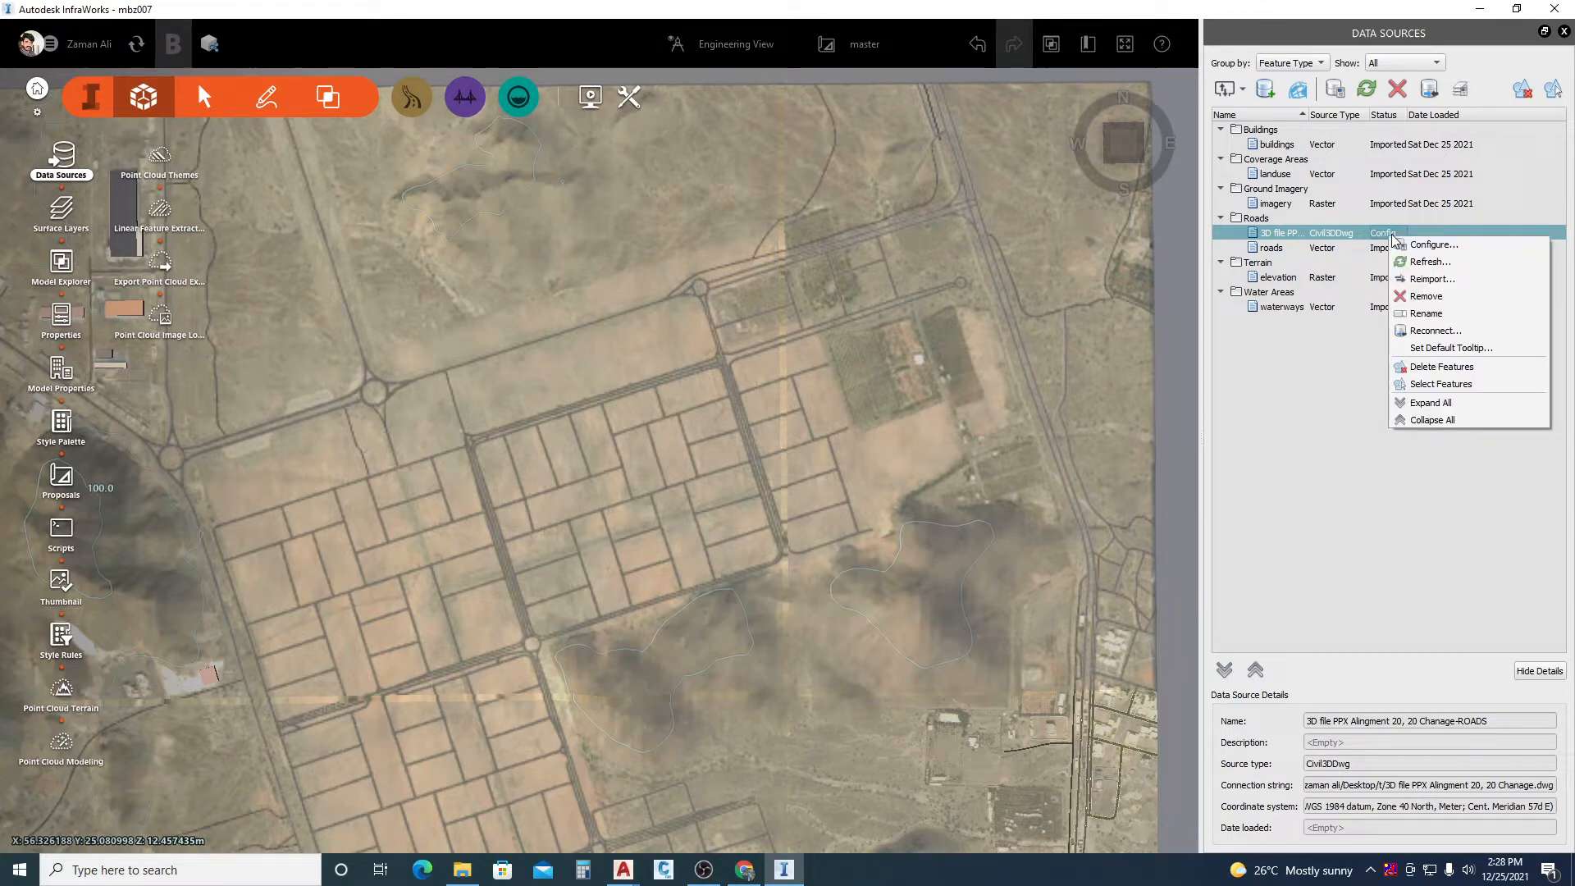
{"action": "left_click", "coordinate": [1434, 247]}
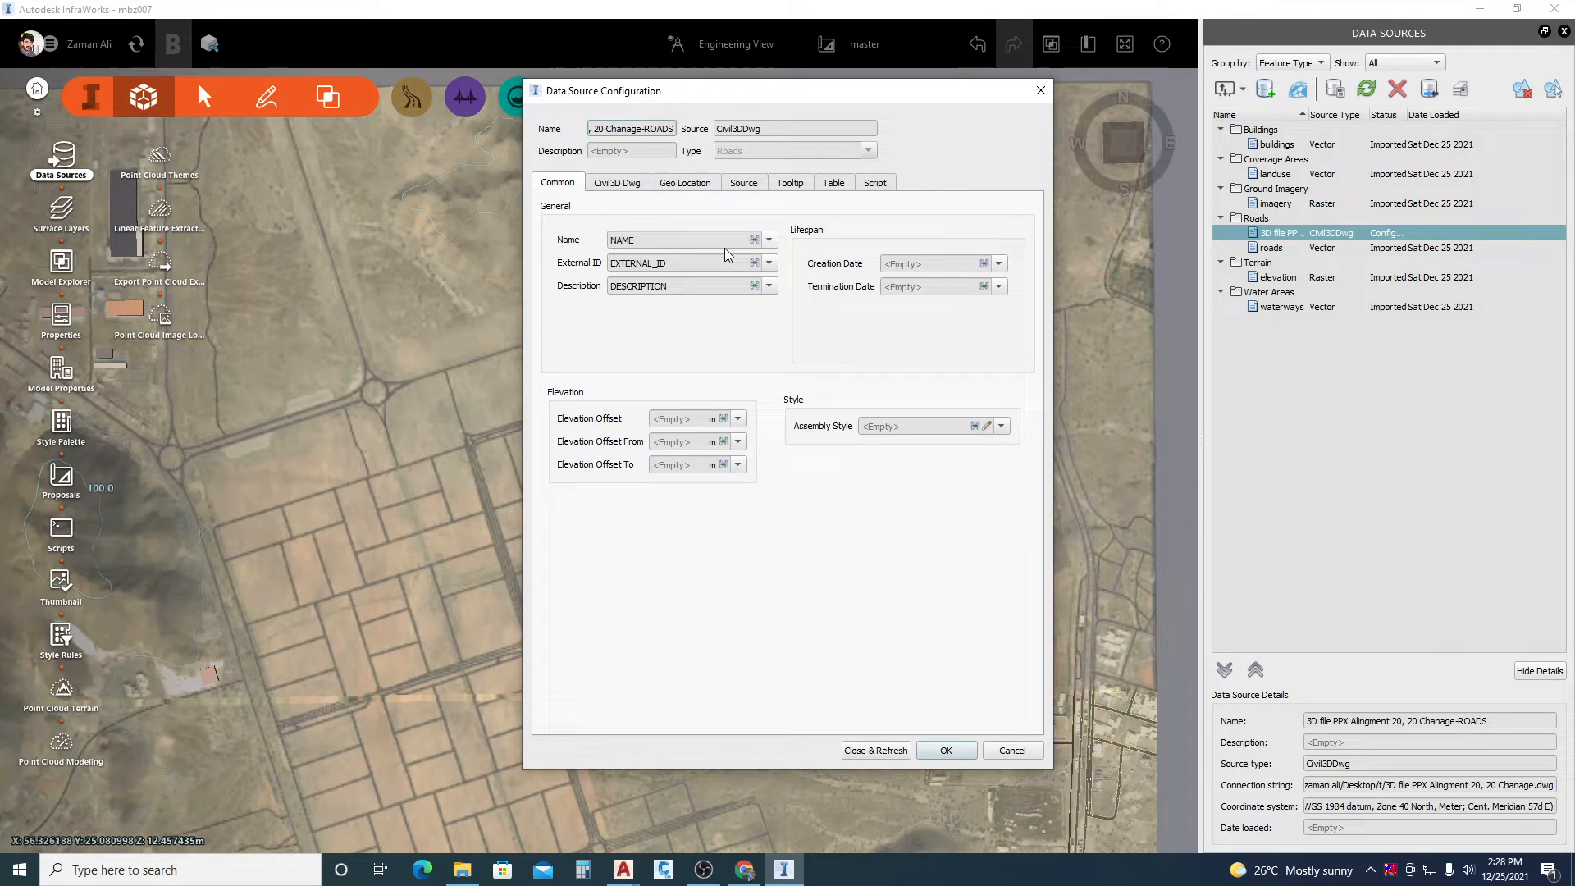
{"action": "left_click", "coordinate": [617, 184]}
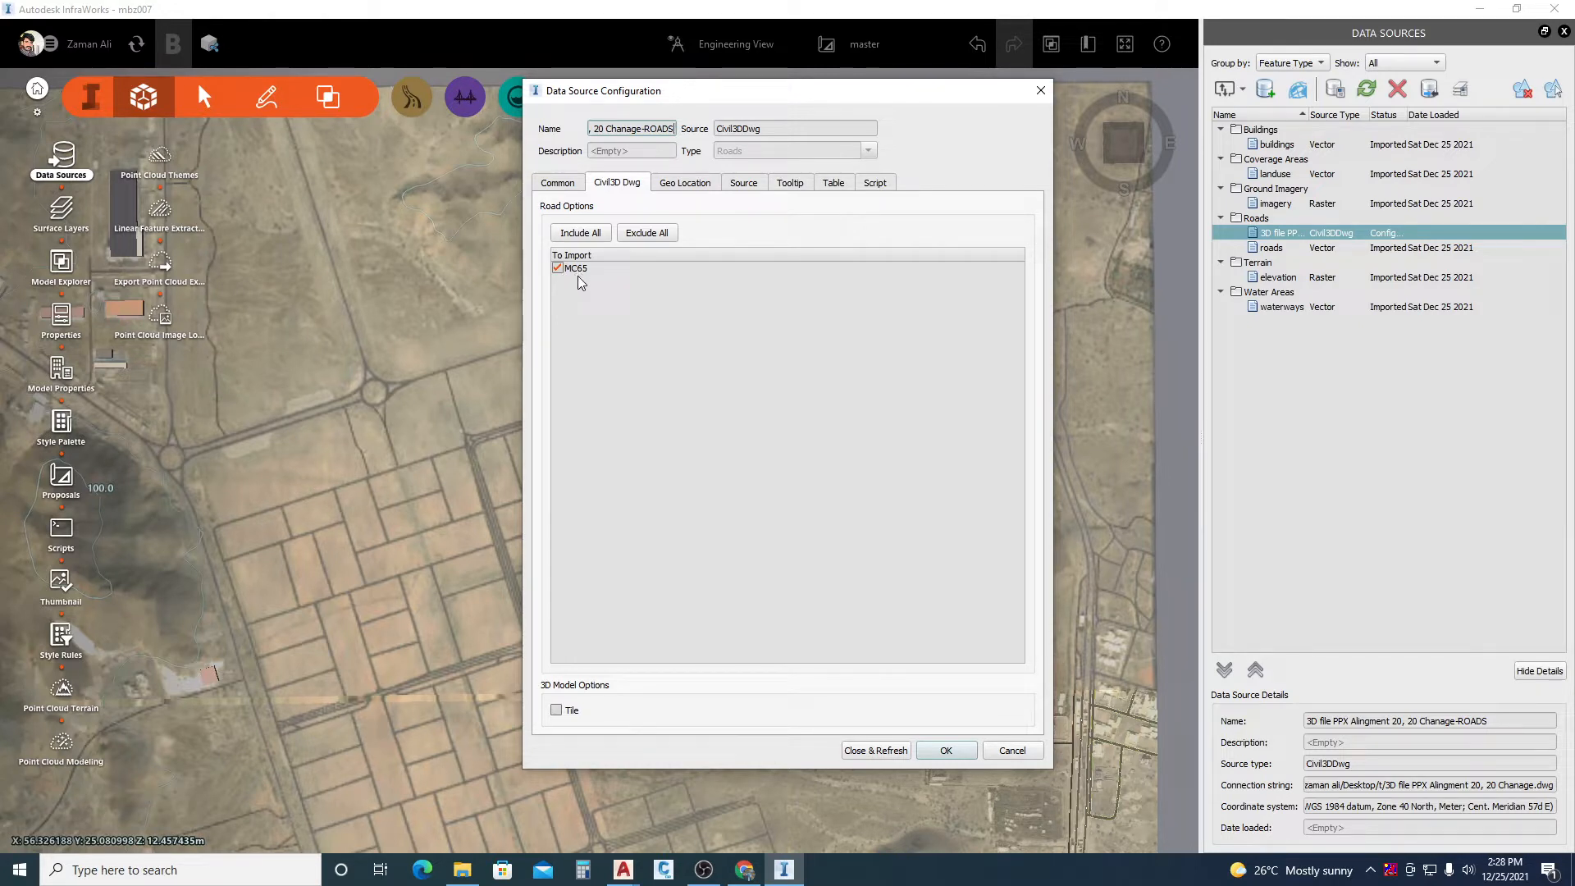
{"action": "left_click", "coordinate": [687, 187]}
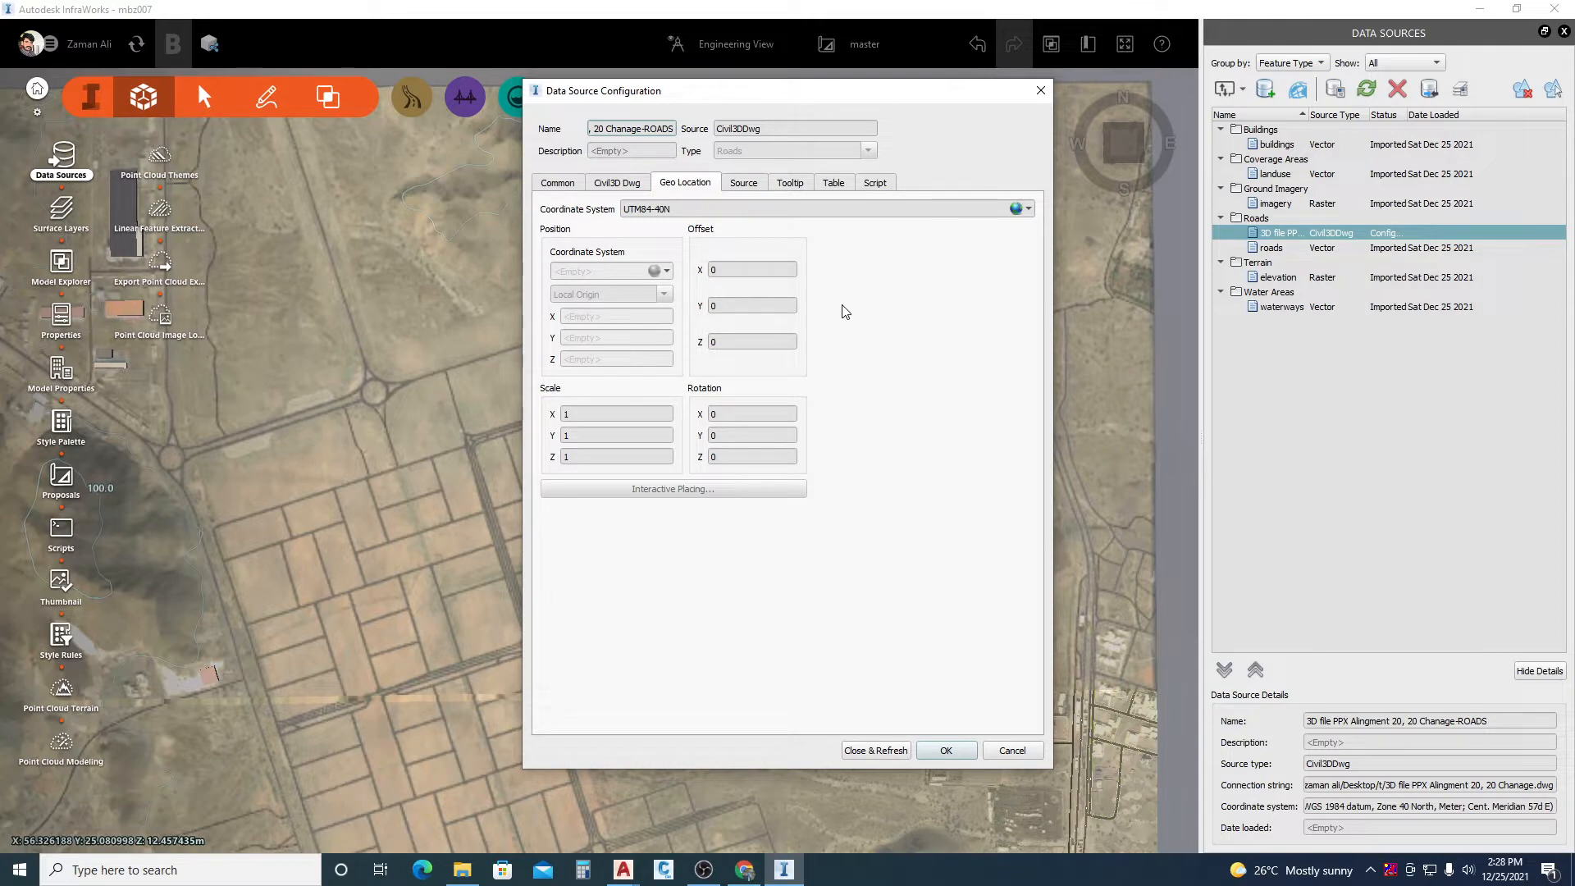
{"action": "left_click", "coordinate": [741, 185]}
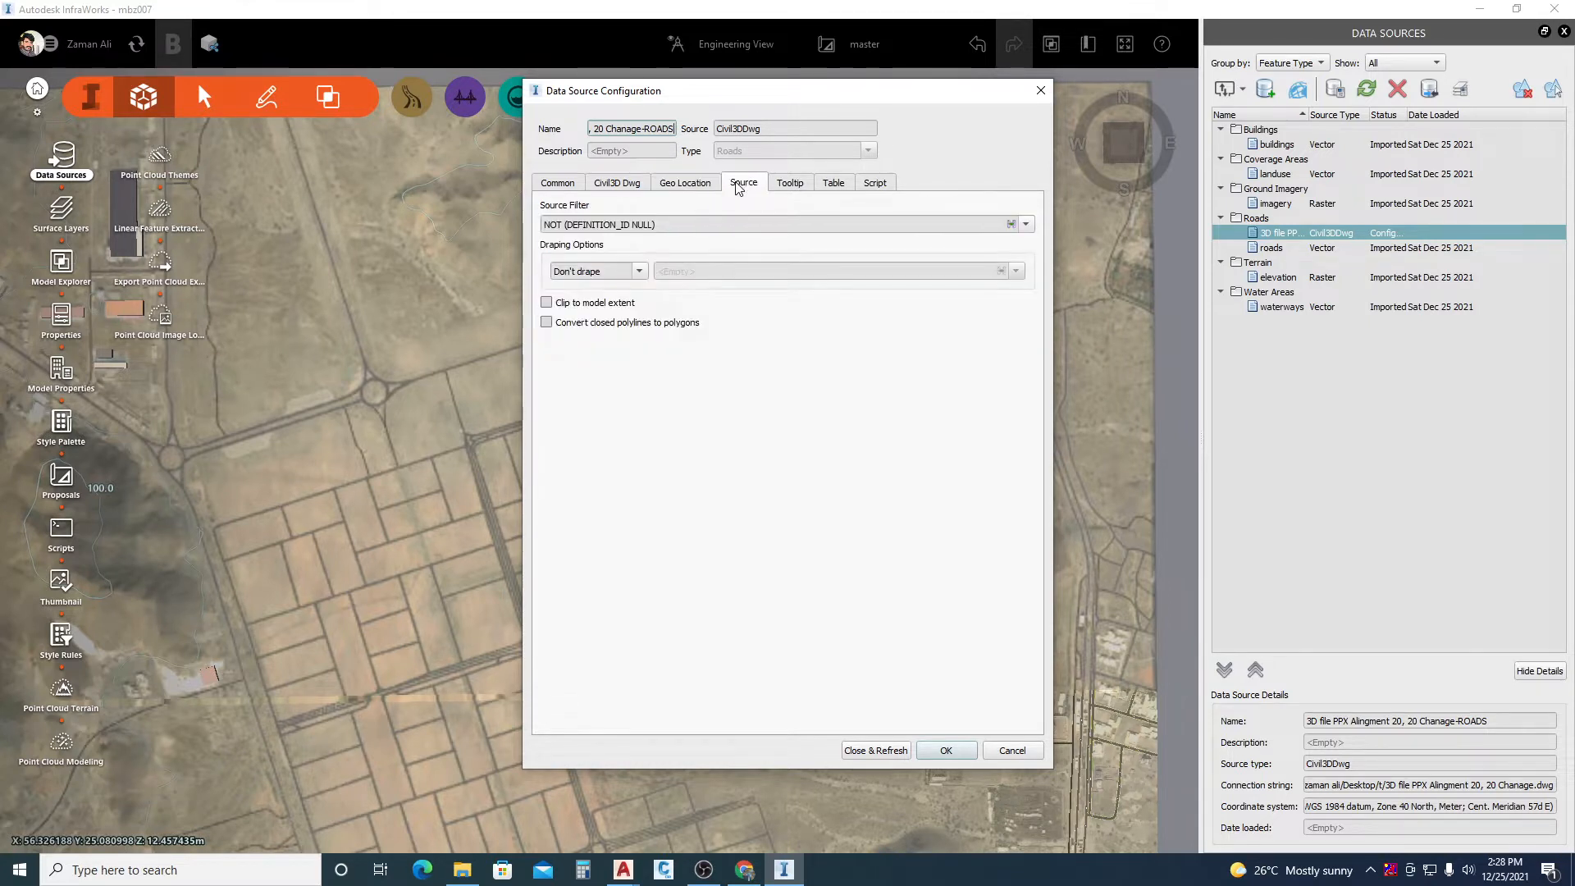
{"action": "left_click", "coordinate": [671, 185]}
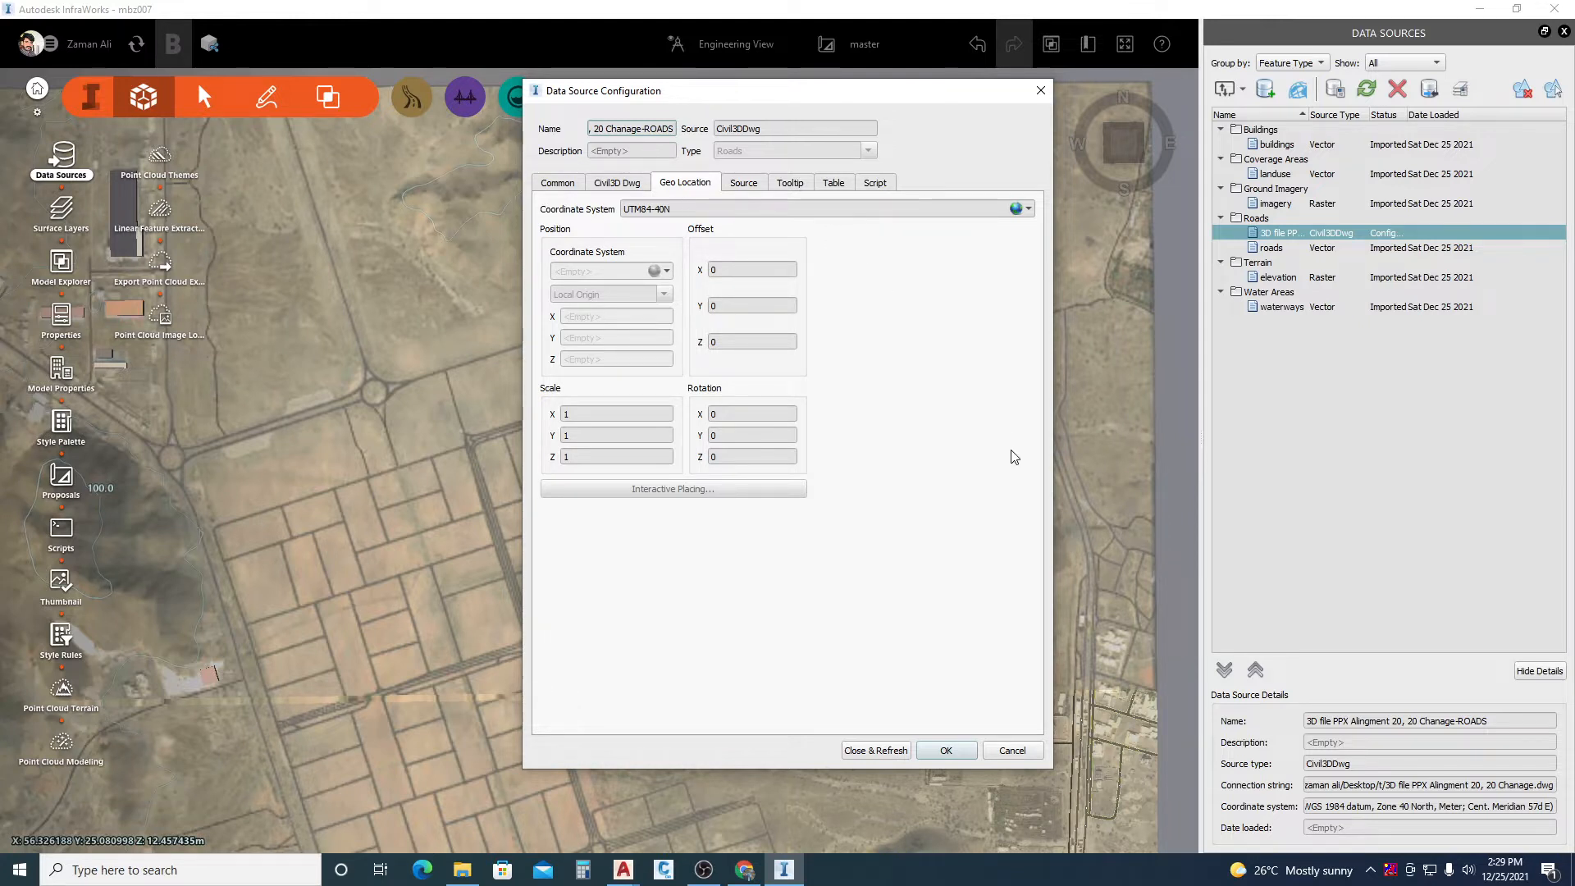
{"action": "left_click", "coordinate": [875, 751]}
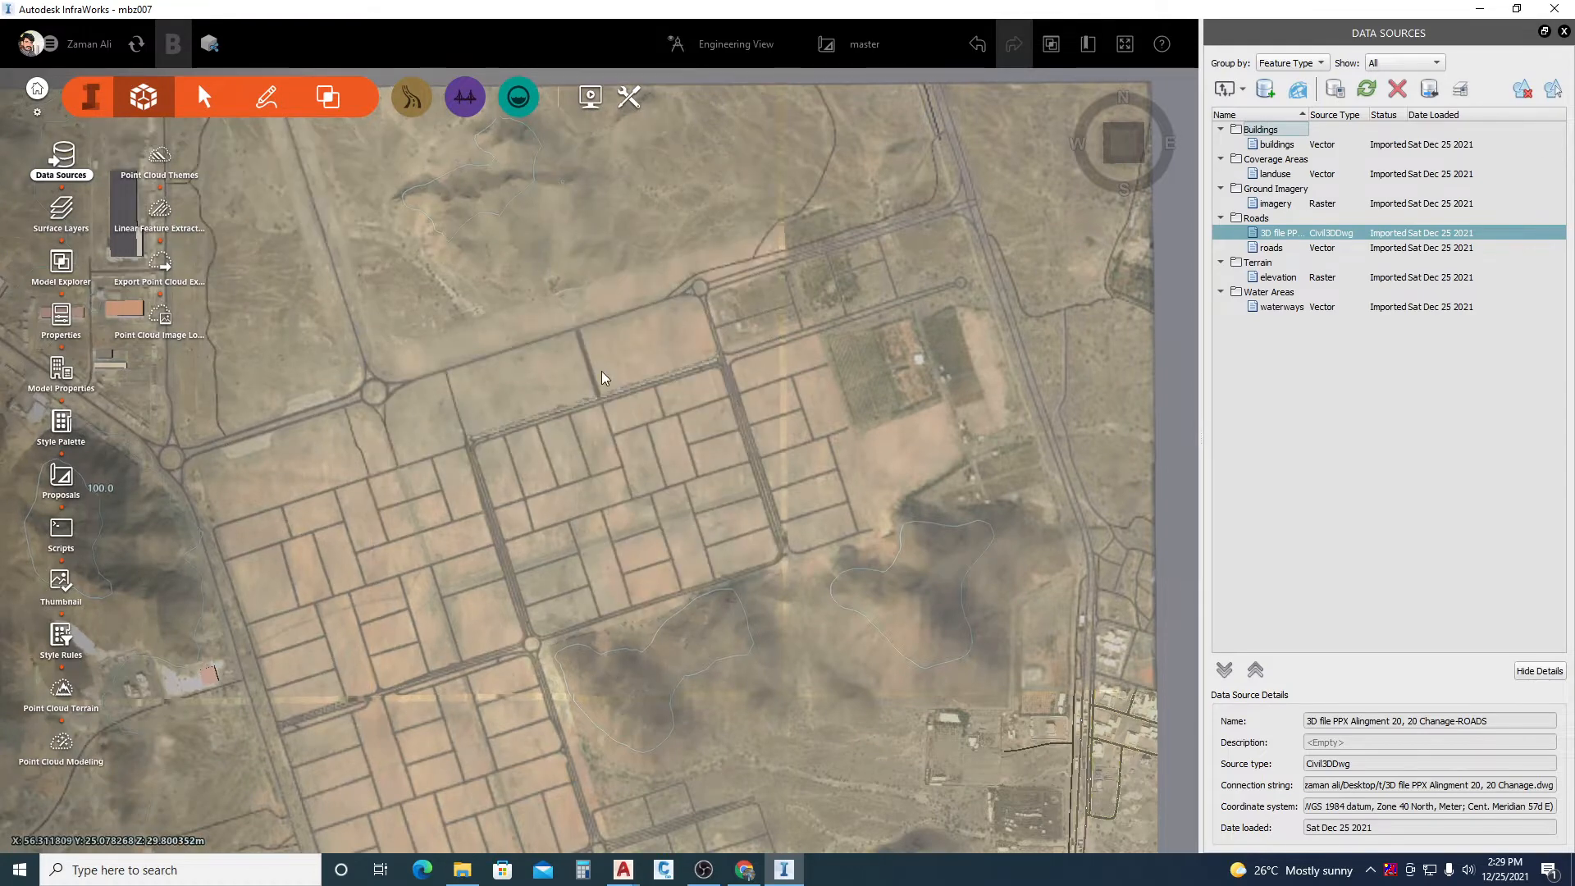
- Inspect the imported MC65 road between the two existing roads and check its attributes
{"action": "scroll", "coordinate": [583, 361], "scroll_direction": "up", "scroll_amount": 5}
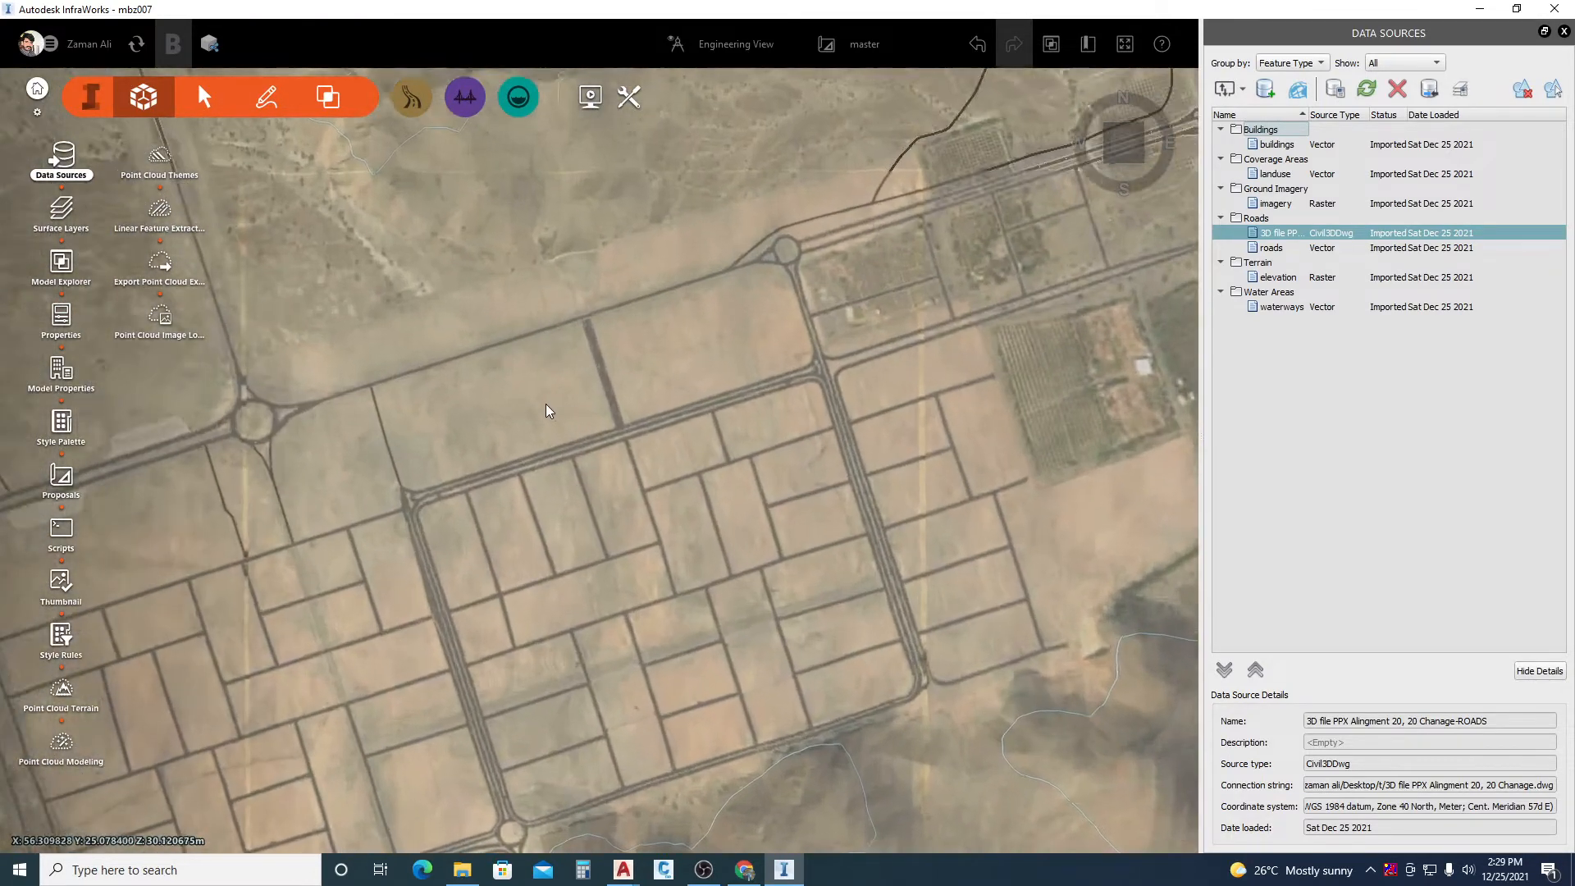
{"action": "scroll", "coordinate": [566, 385], "scroll_direction": "up", "scroll_amount": 5}
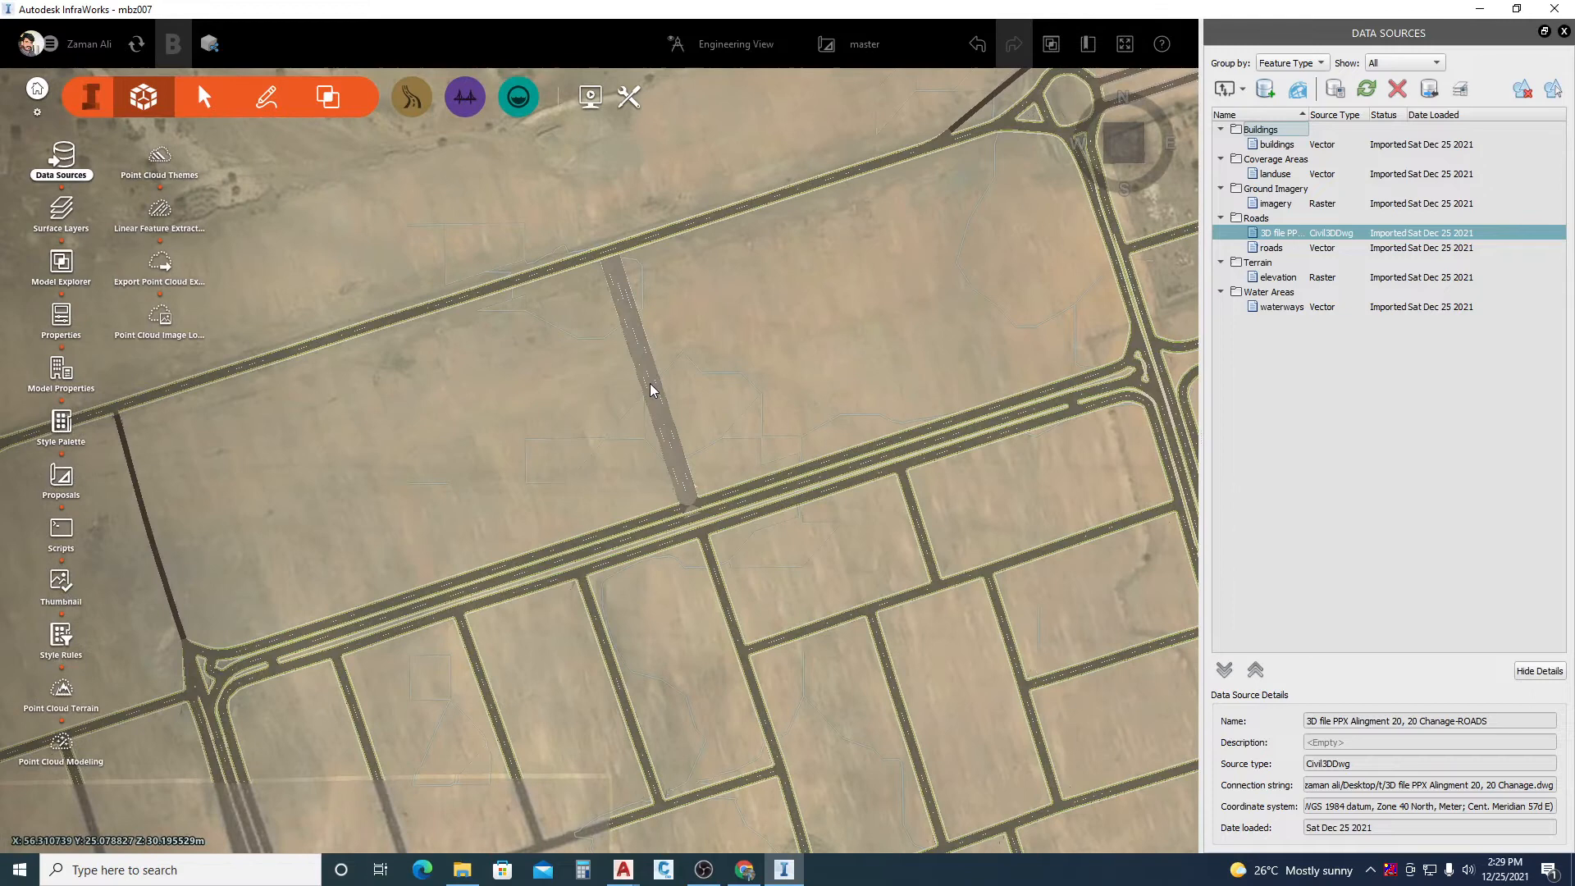
{"action": "left_click", "coordinate": [703, 366]}
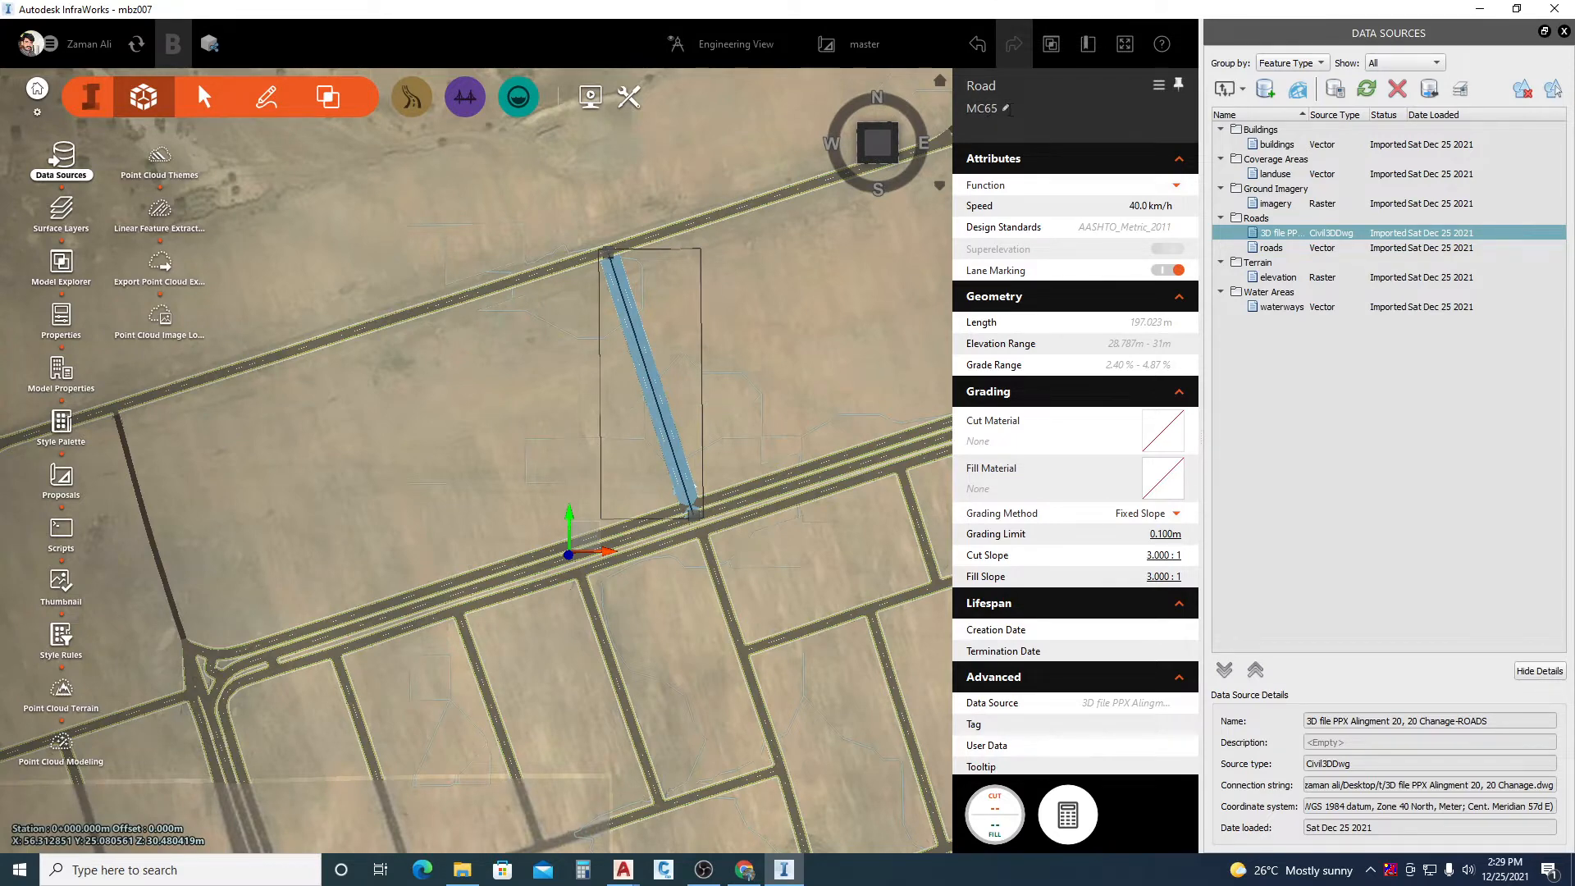
{"action": "scroll", "coordinate": [566, 375], "scroll_direction": "up", "scroll_amount": 2}
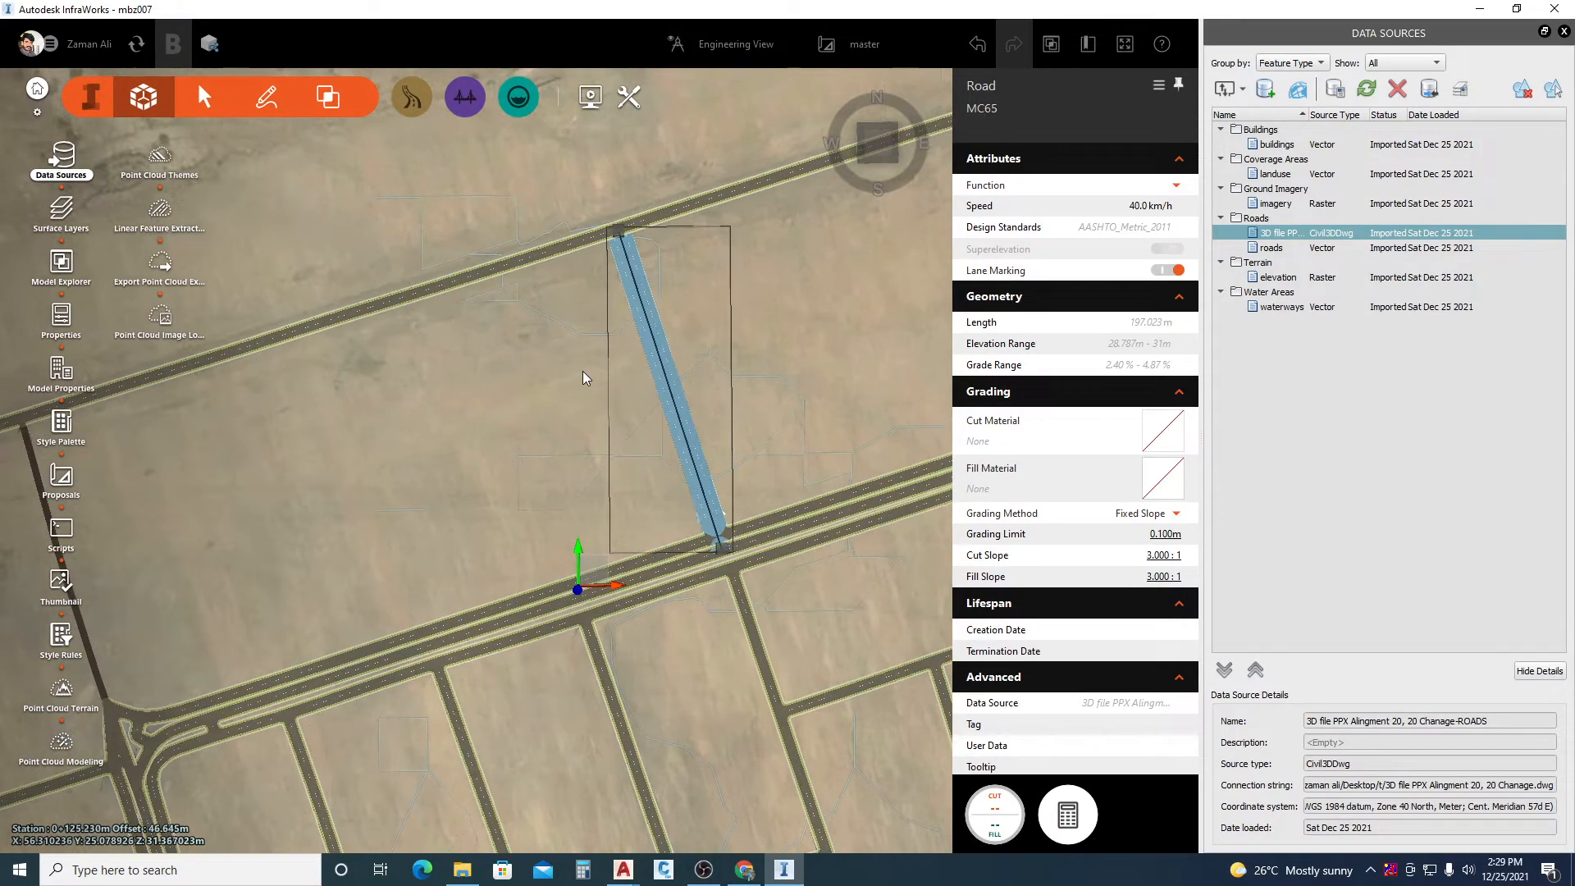
{"action": "left_click", "coordinate": [583, 372]}
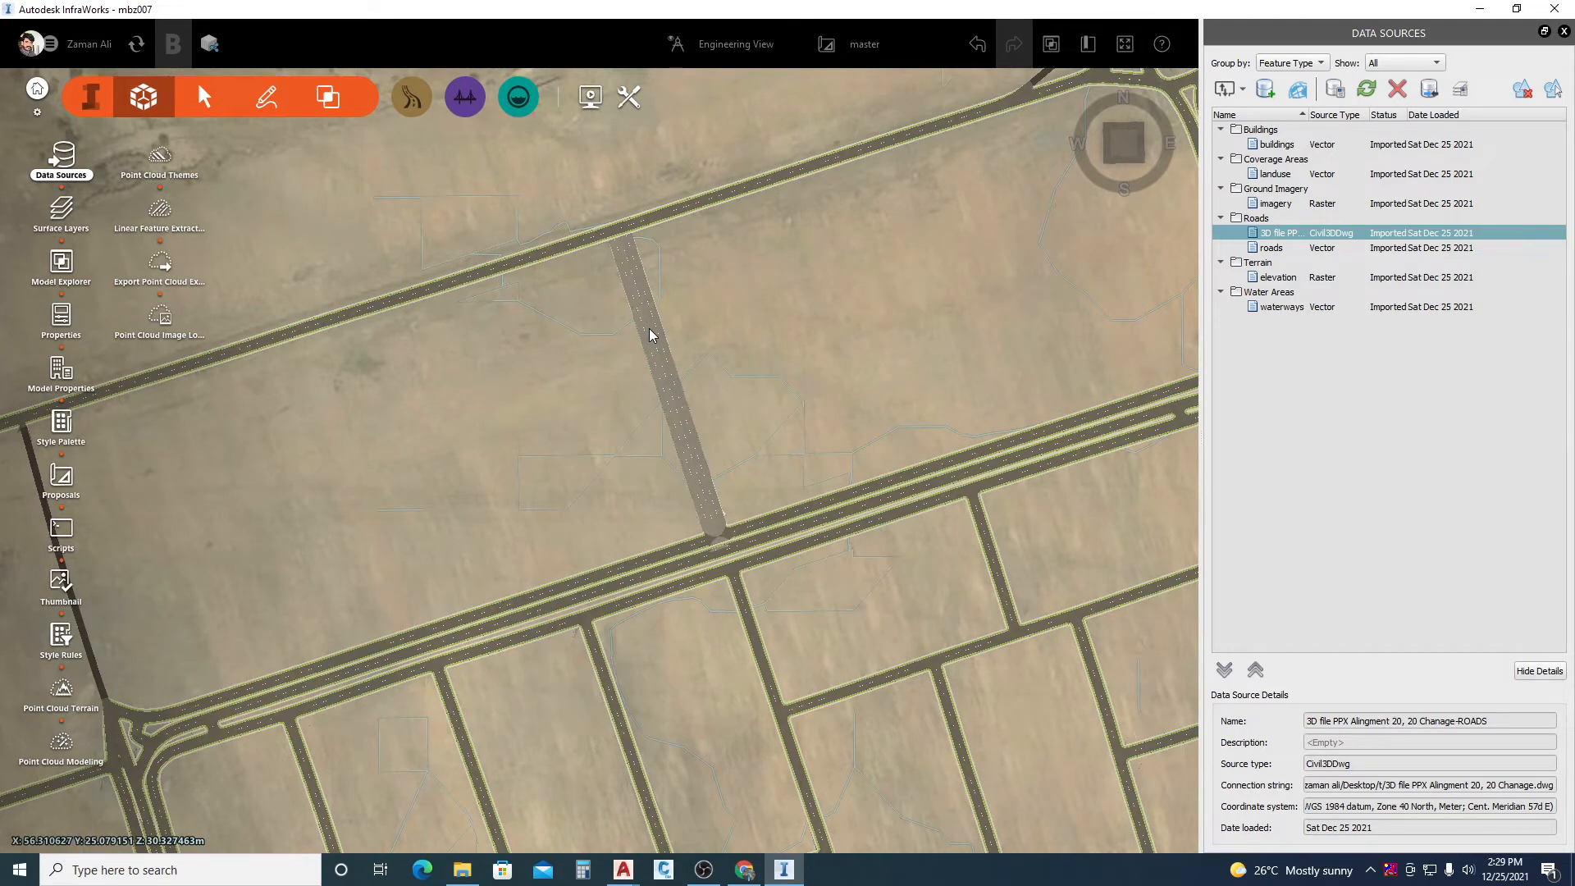
{"action": "scroll", "coordinate": [648, 329], "scroll_direction": "up", "scroll_amount": 2}
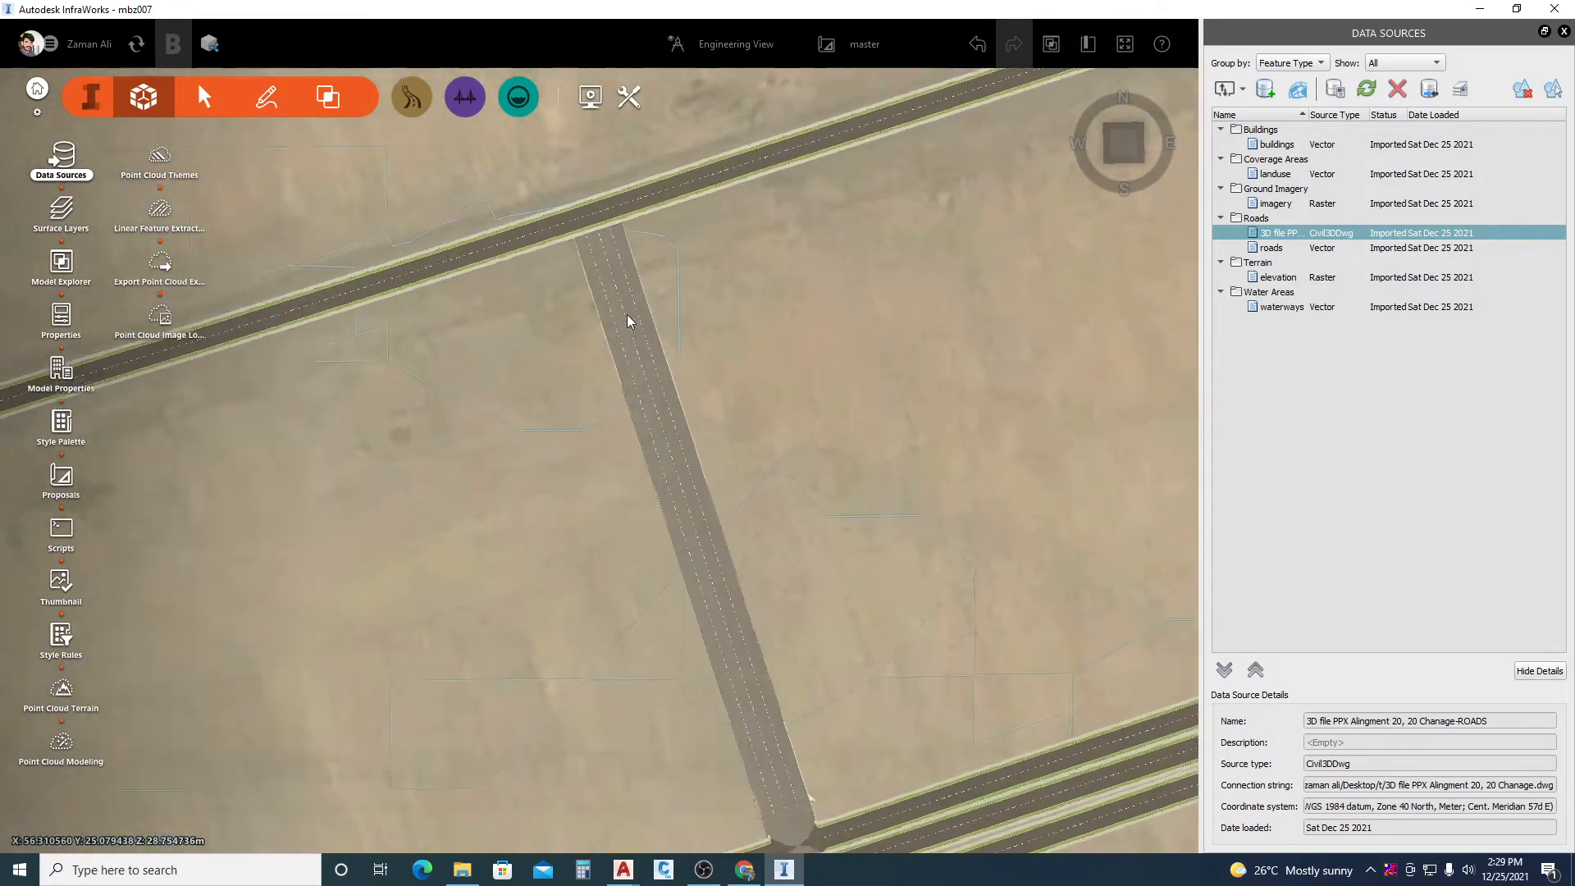
{"action": "scroll", "coordinate": [487, 405], "scroll_direction": "down", "scroll_amount": 3}
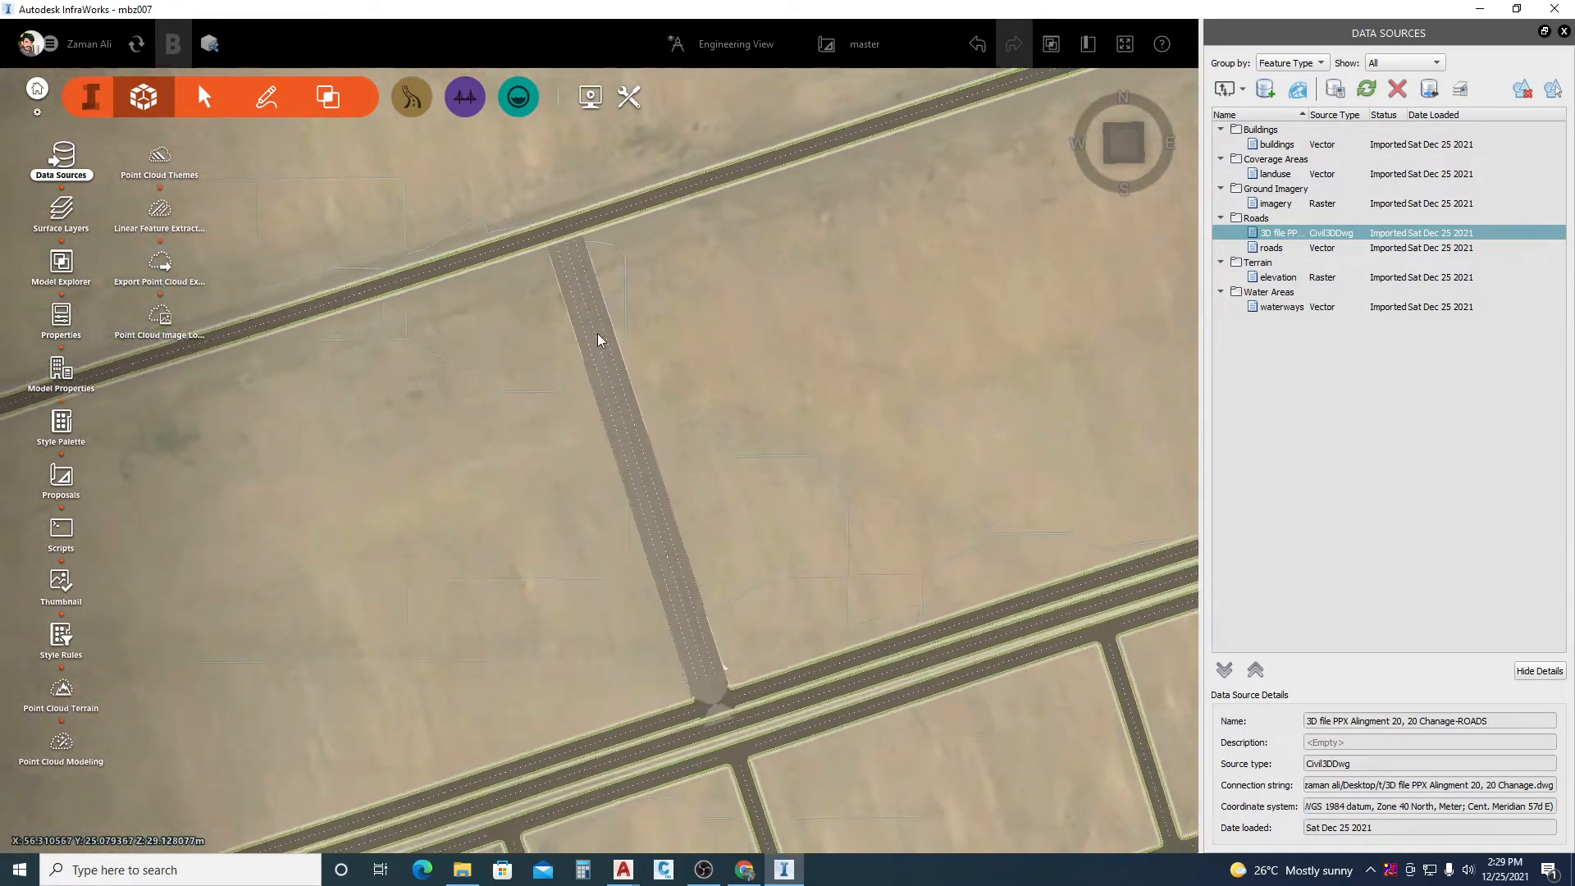
{"action": "scroll", "coordinate": [598, 343], "scroll_direction": "down", "scroll_amount": 1}
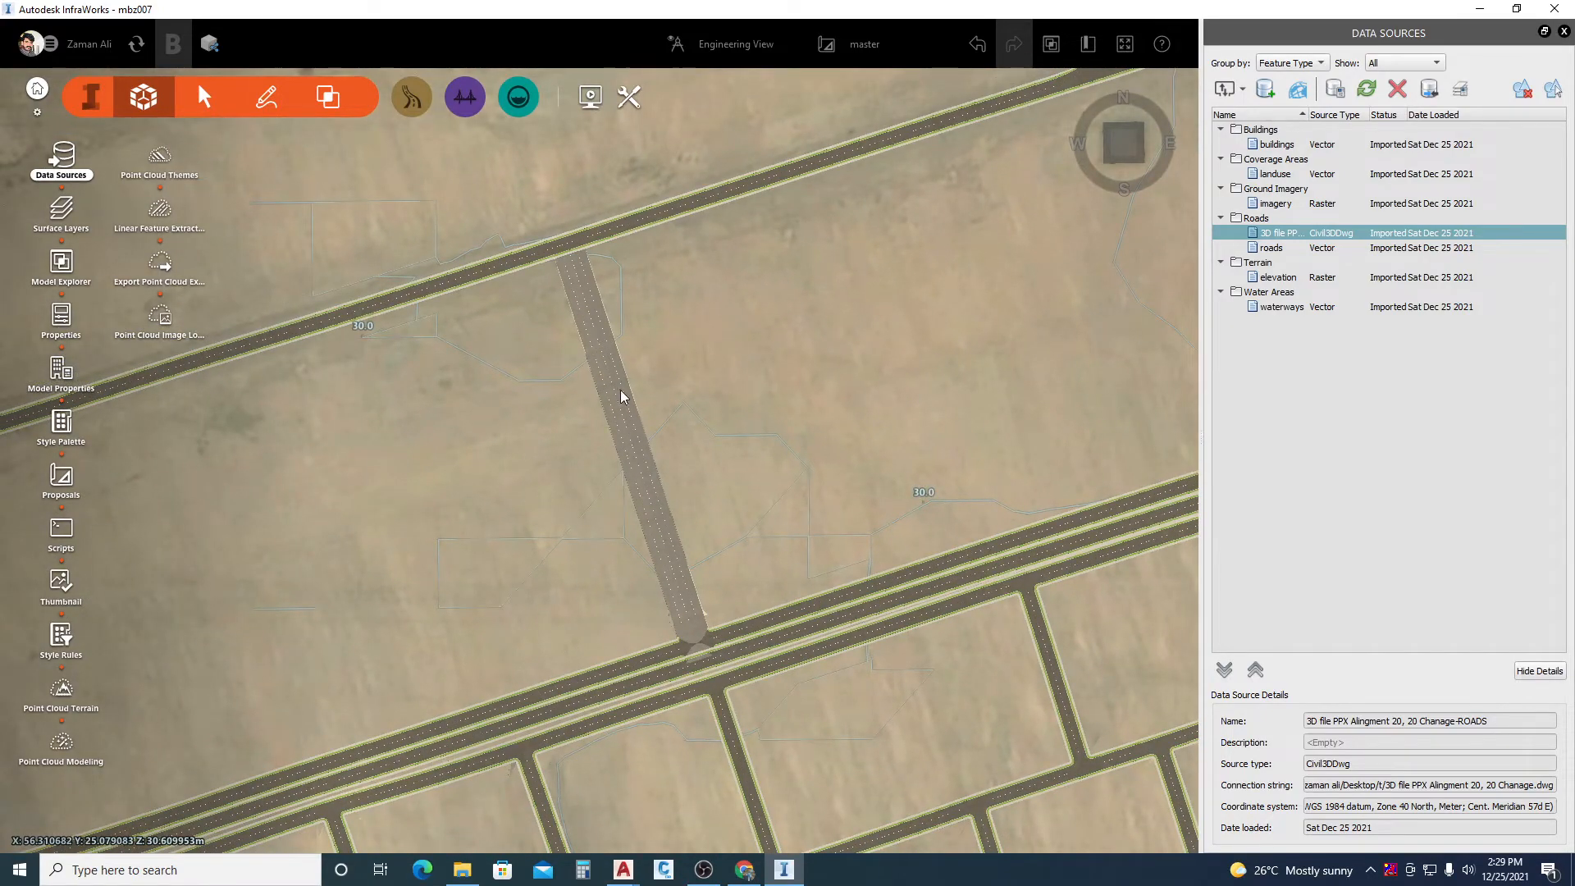
- Open the profile view of road MC65, examine its grades and vertical curves along the full length, and close it
{"action": "left_click_drag", "start_coordinate": [493, 466], "coordinate": [582, 516]}
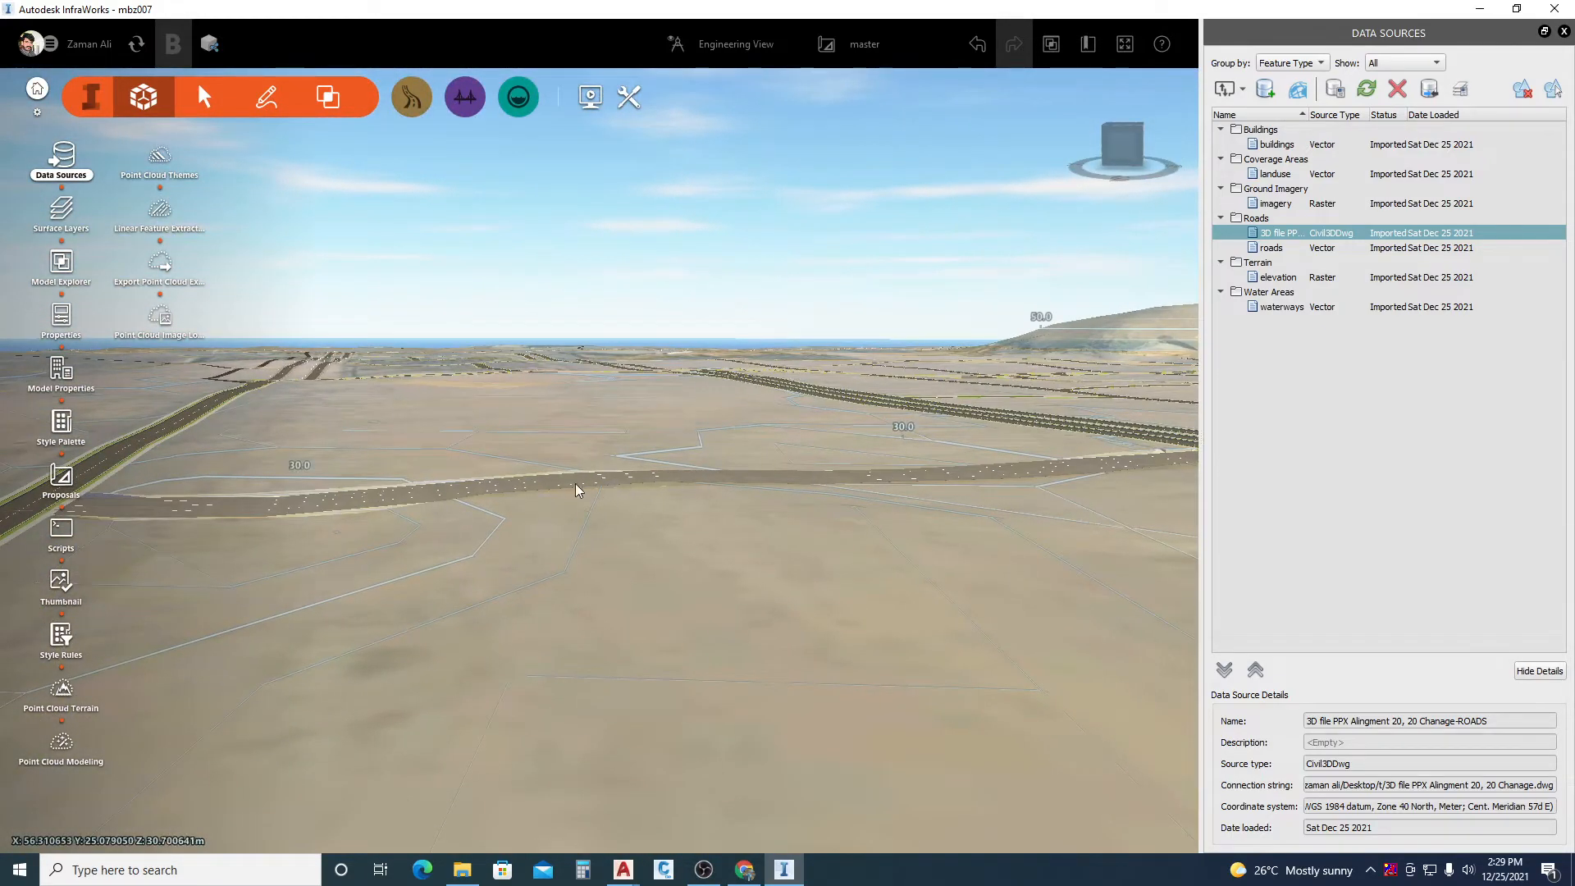
{"action": "left_click", "coordinate": [474, 488]}
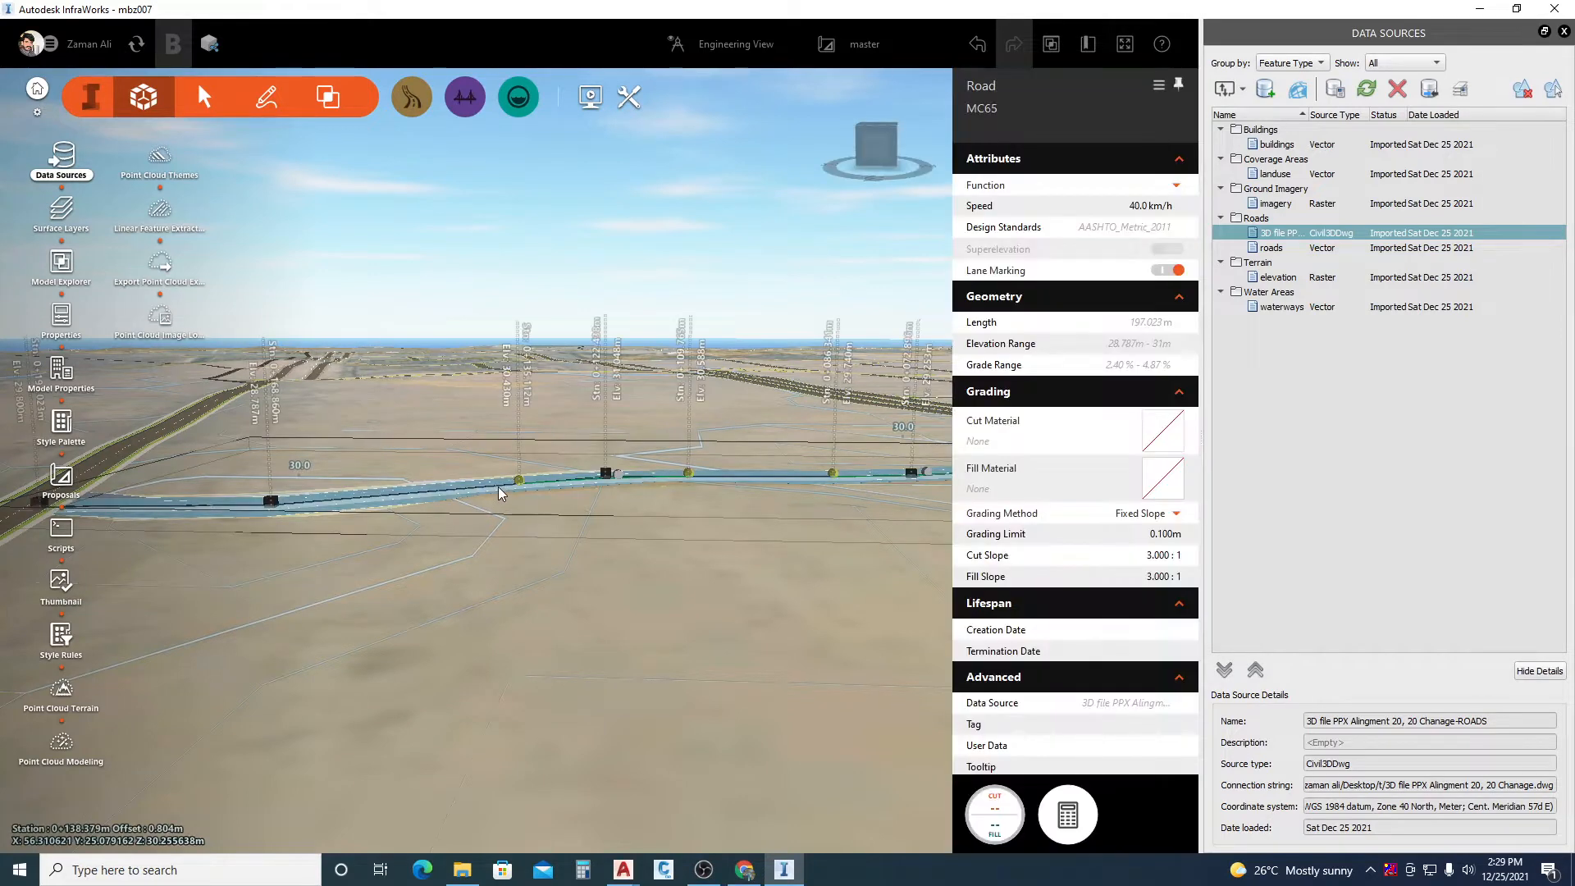
{"action": "right_click", "coordinate": [505, 484]}
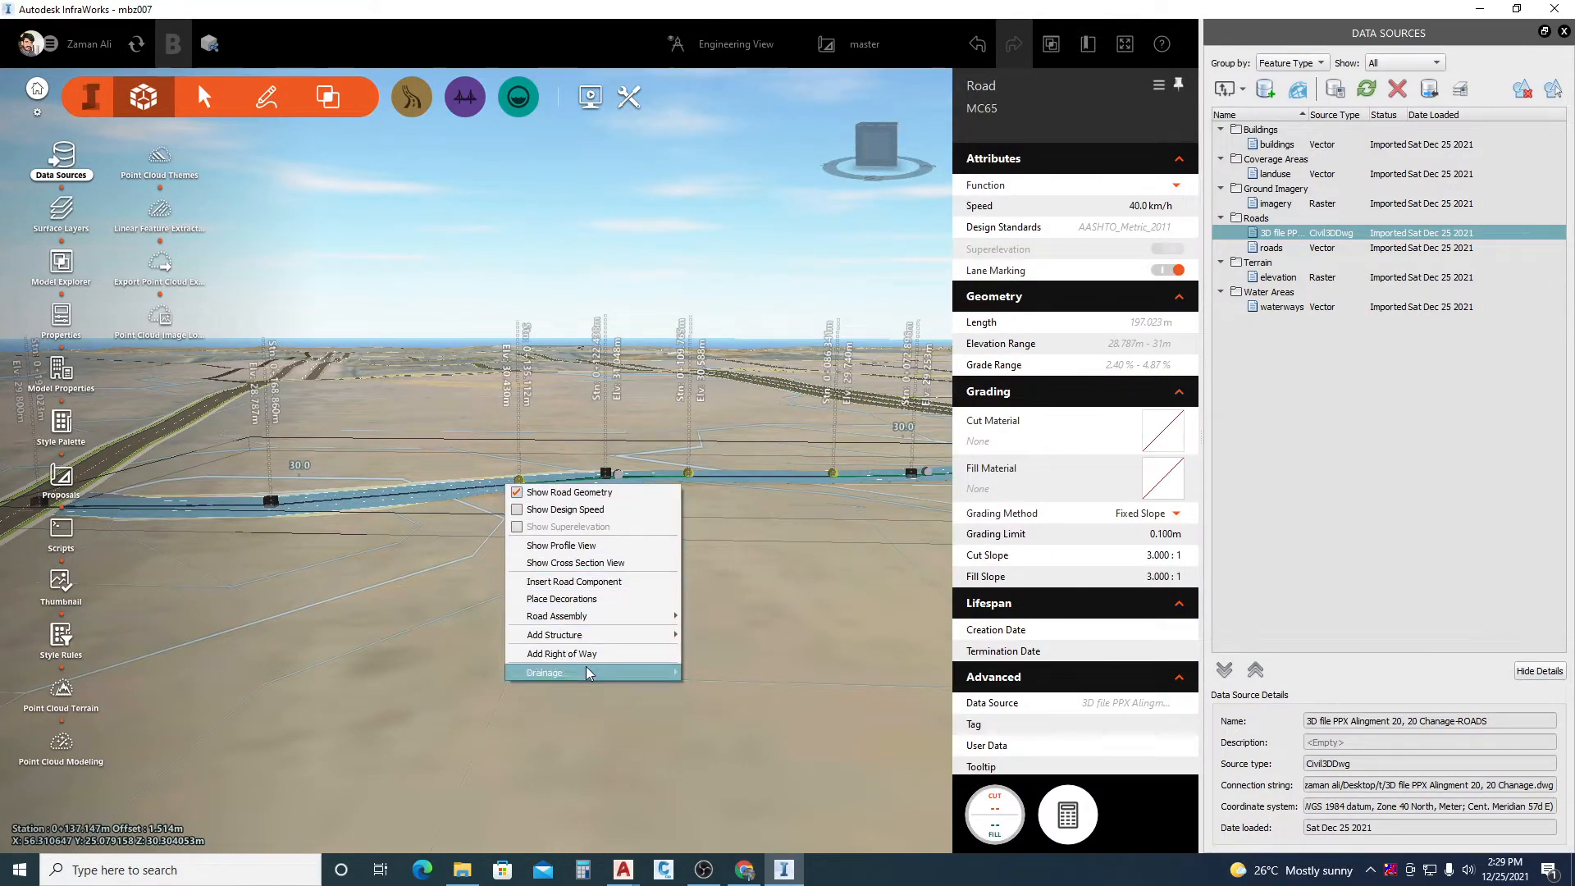
{"action": "left_click", "coordinate": [601, 544]}
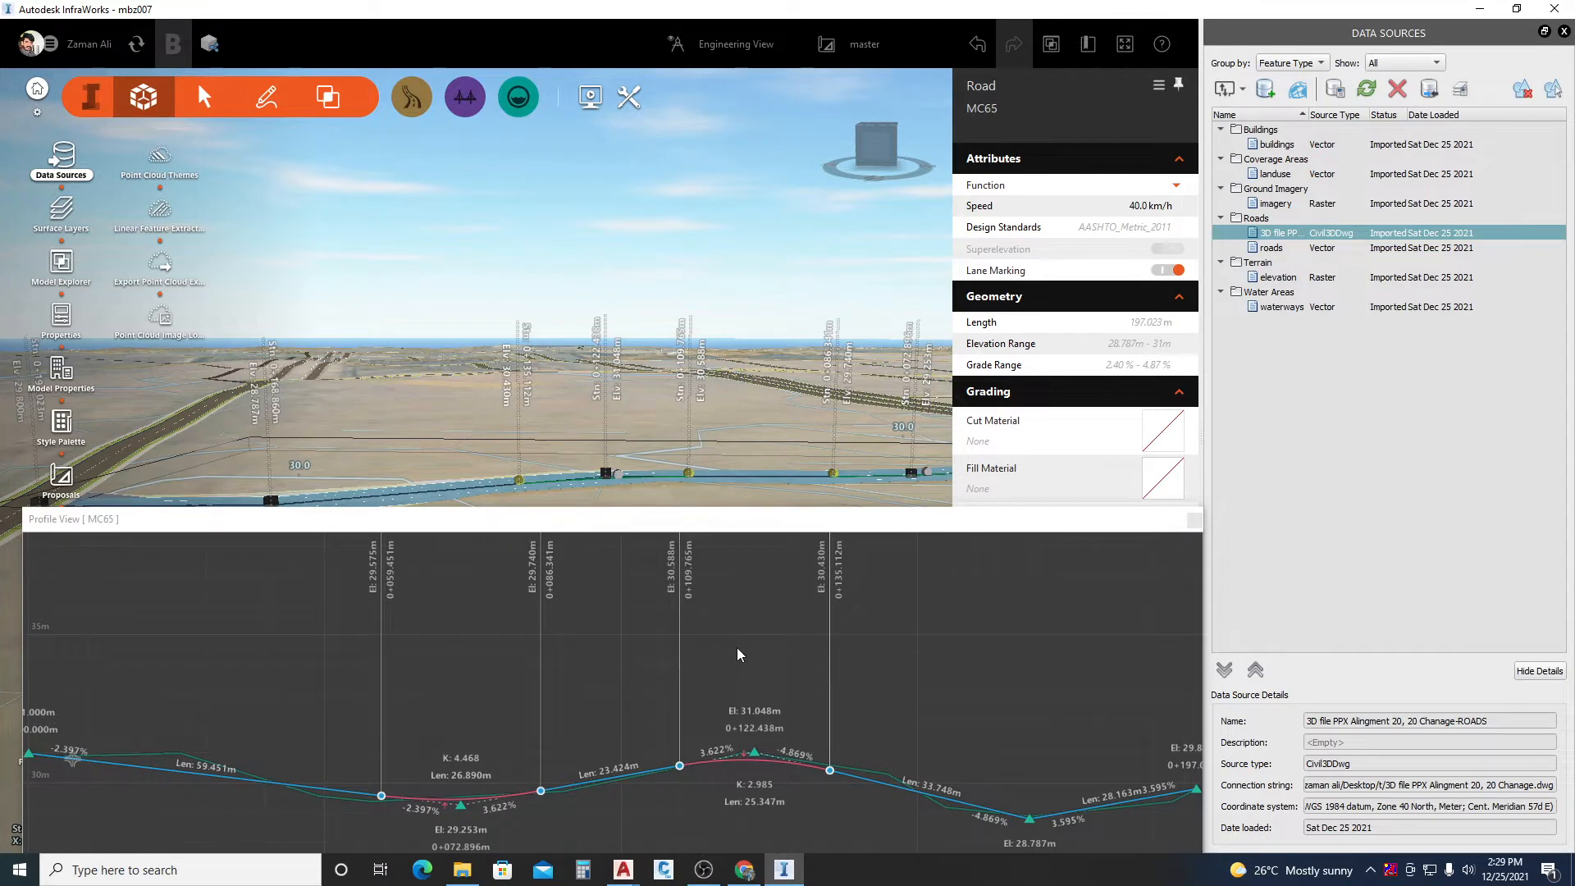
{"action": "scroll", "coordinate": [736, 648], "scroll_direction": "down", "scroll_amount": 1}
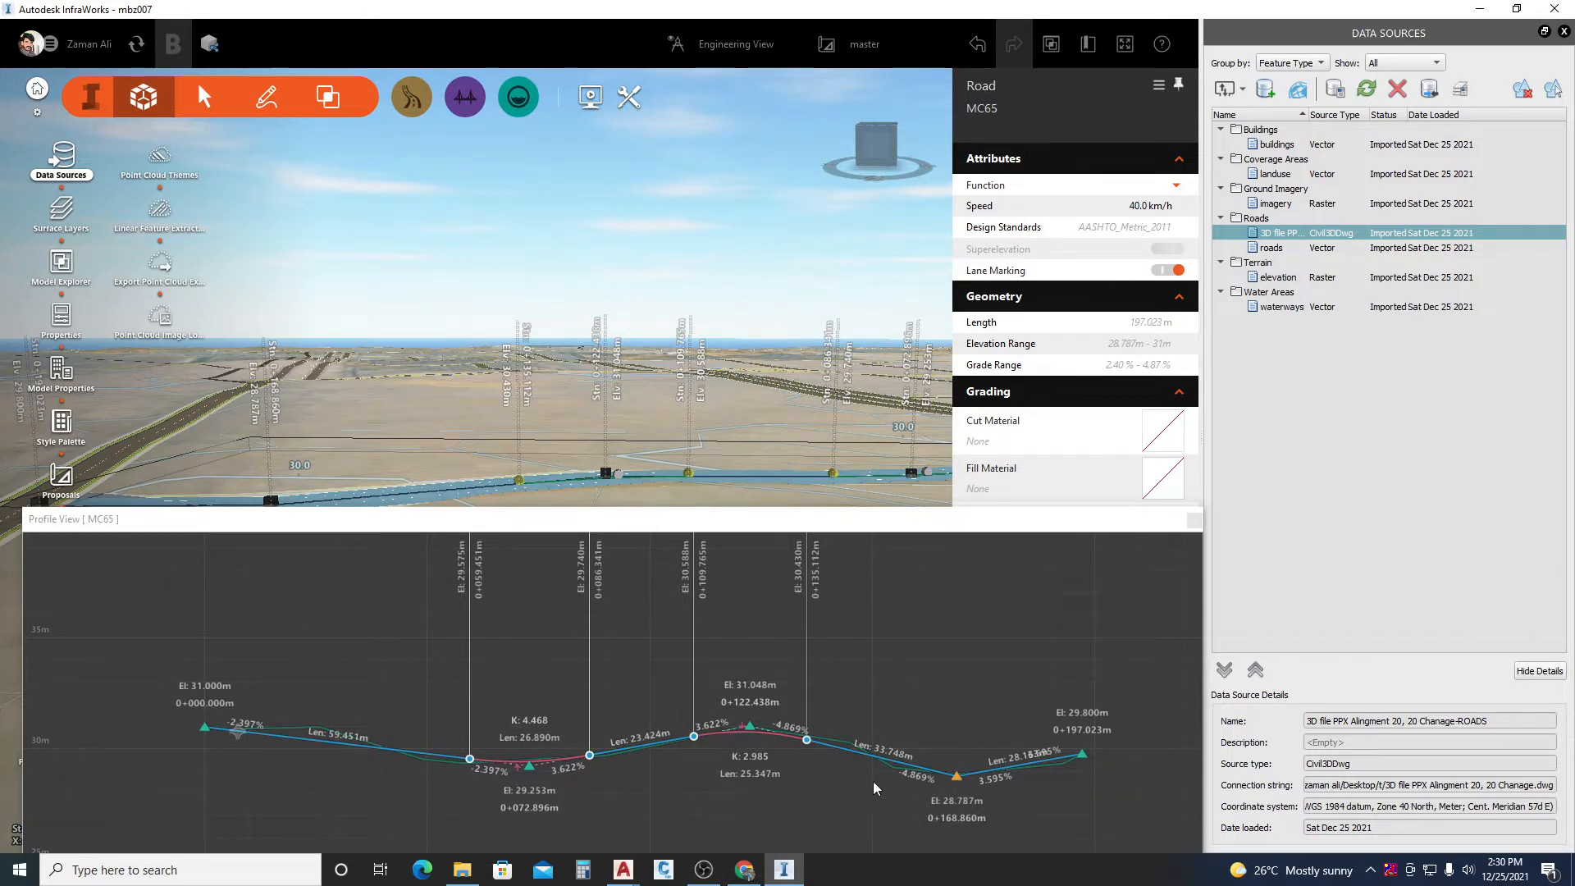
{"action": "left_click", "coordinate": [377, 613]}
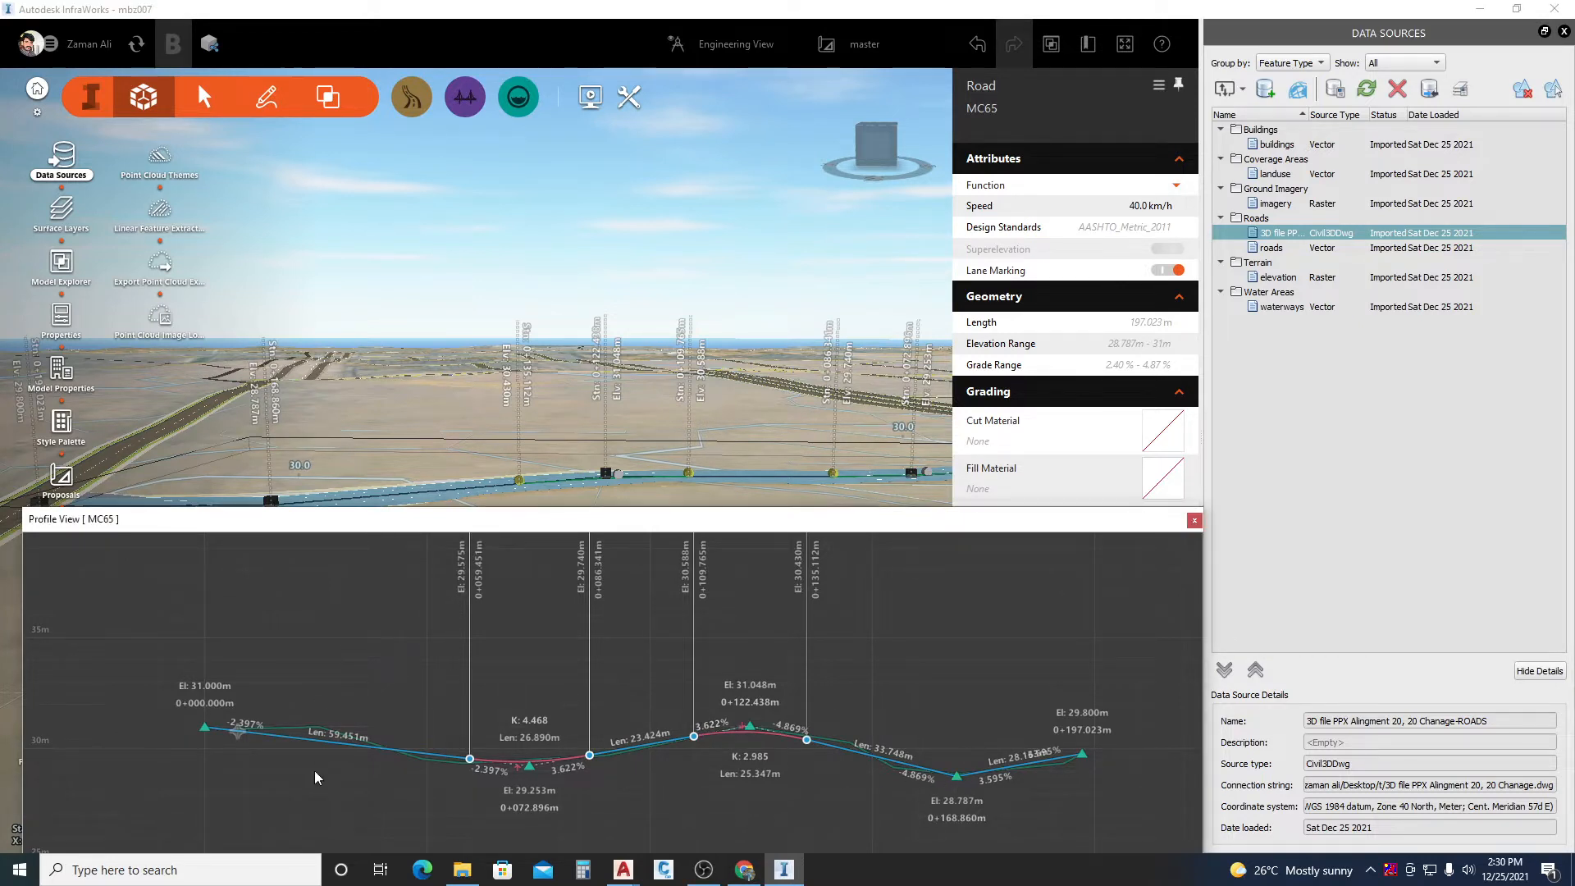
{"action": "left_click", "coordinate": [1195, 521]}
- Extend the 0+175 end of road MC65 onto the centreline of the existing single-carriageway road so the two roads intersect
{"action": "left_click_drag", "start_coordinate": [634, 538], "coordinate": [554, 691]}
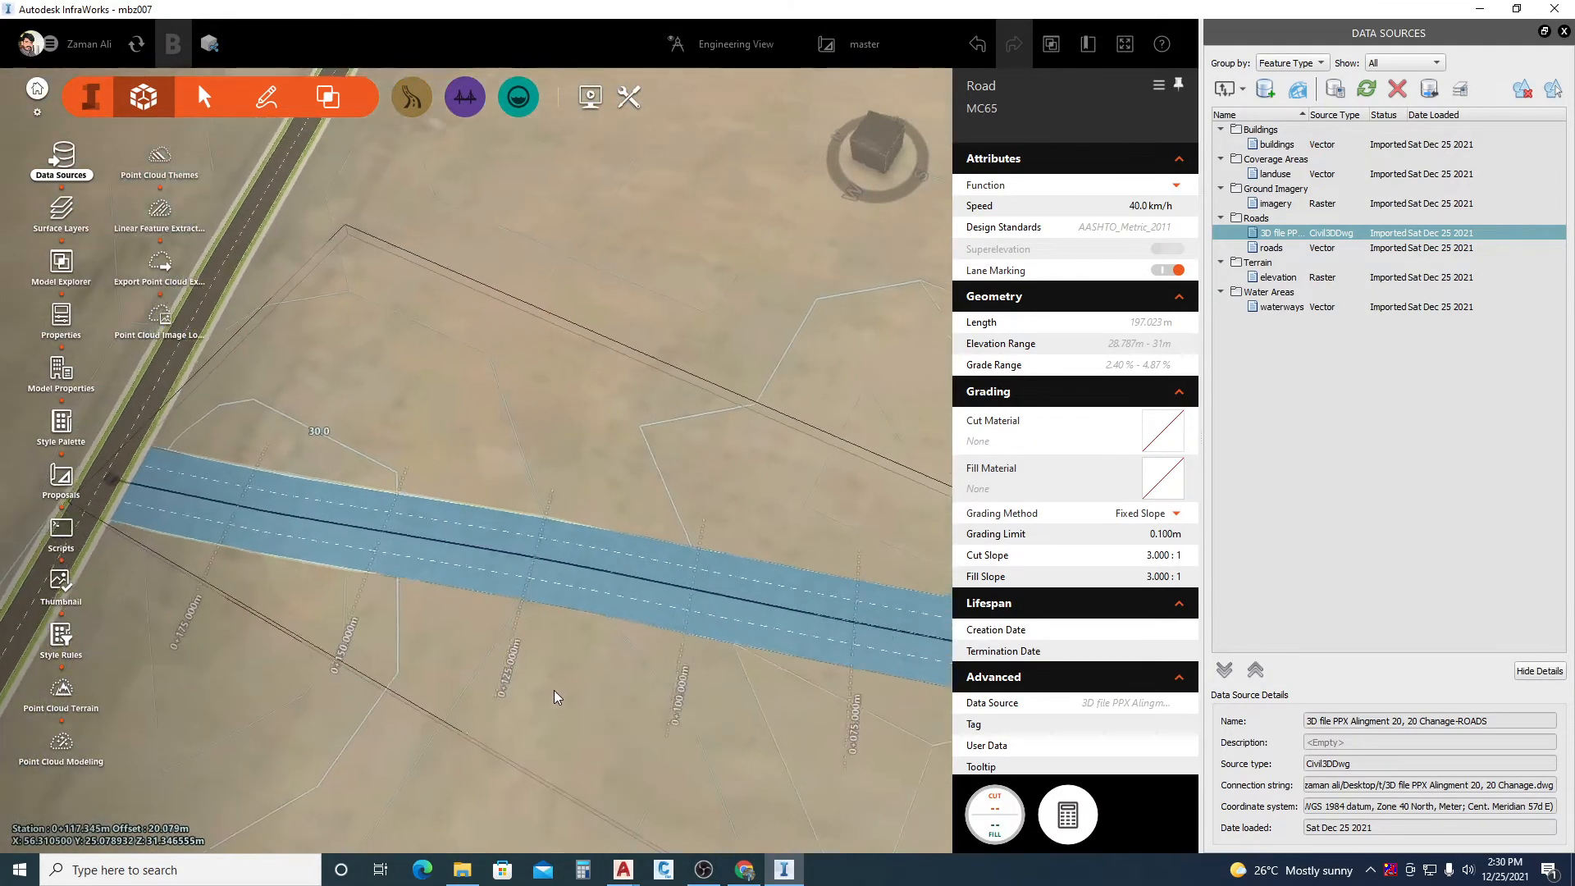
{"action": "scroll", "coordinate": [450, 425], "scroll_direction": "down", "scroll_amount": 1}
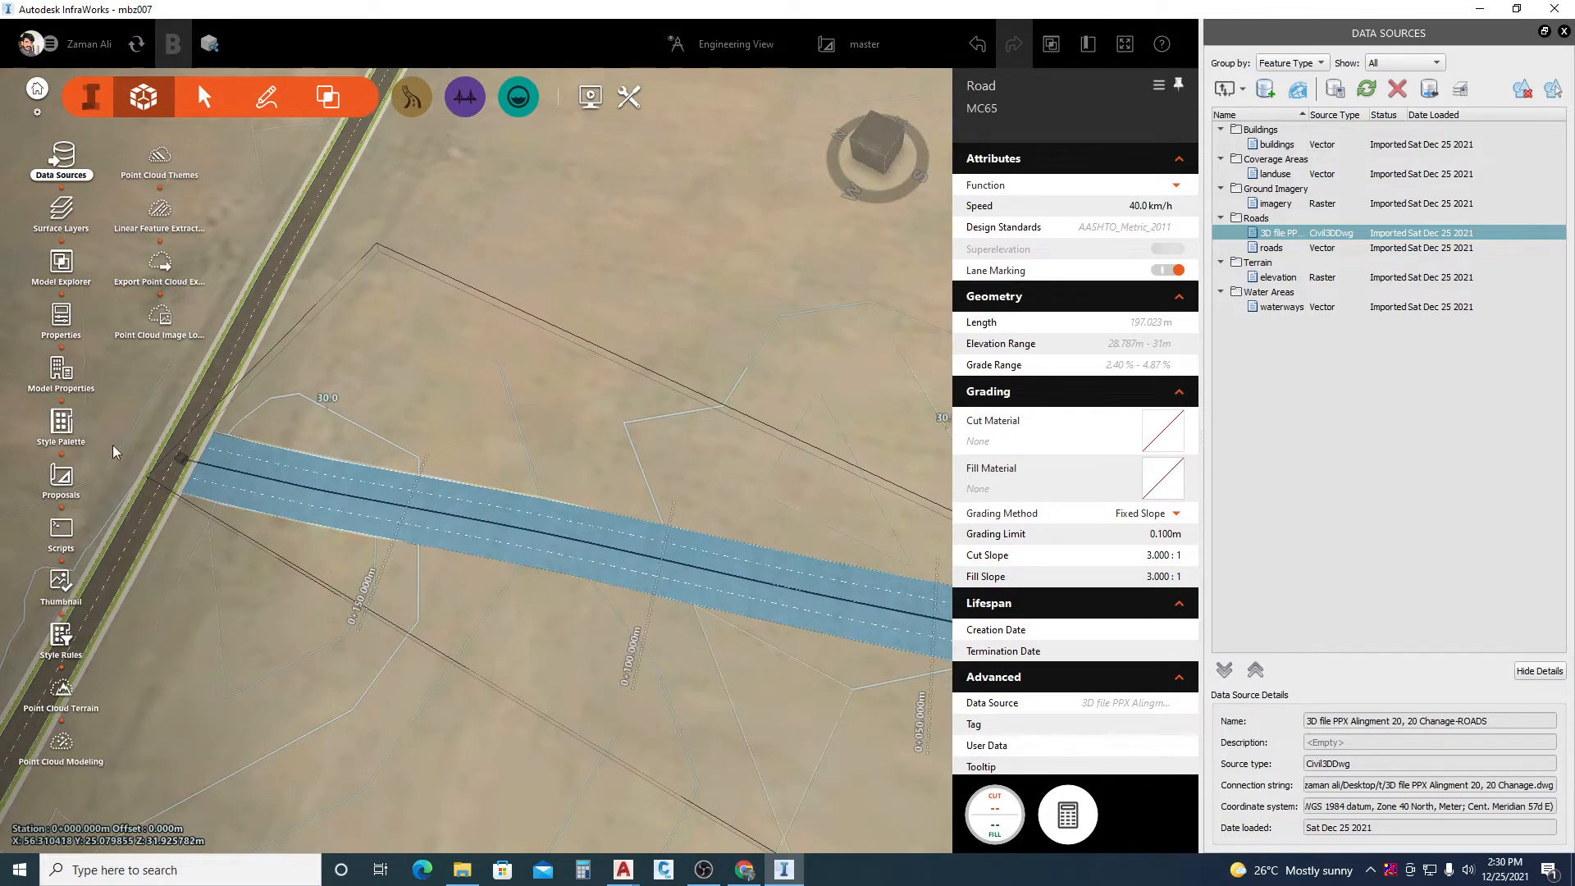
{"action": "left_click_drag", "start_coordinate": [870, 721], "coordinate": [597, 780]}
{"action": "scroll", "coordinate": [577, 743], "scroll_direction": "down", "scroll_amount": 4}
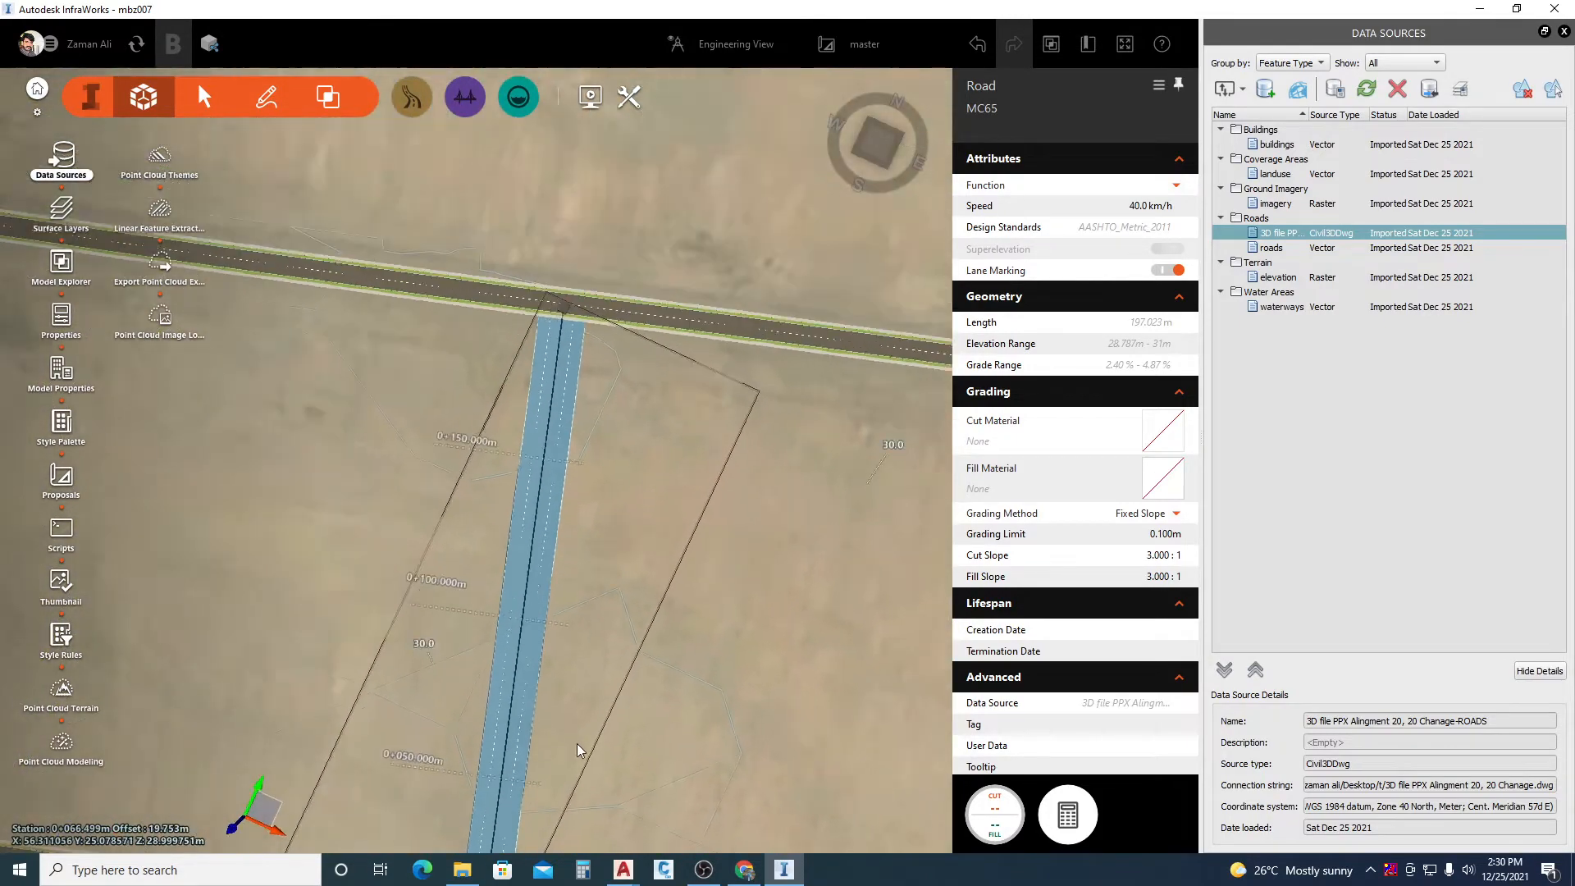
{"action": "scroll", "coordinate": [574, 312], "scroll_direction": "up", "scroll_amount": 4}
{"action": "scroll", "coordinate": [565, 530], "scroll_direction": "up", "scroll_amount": 3}
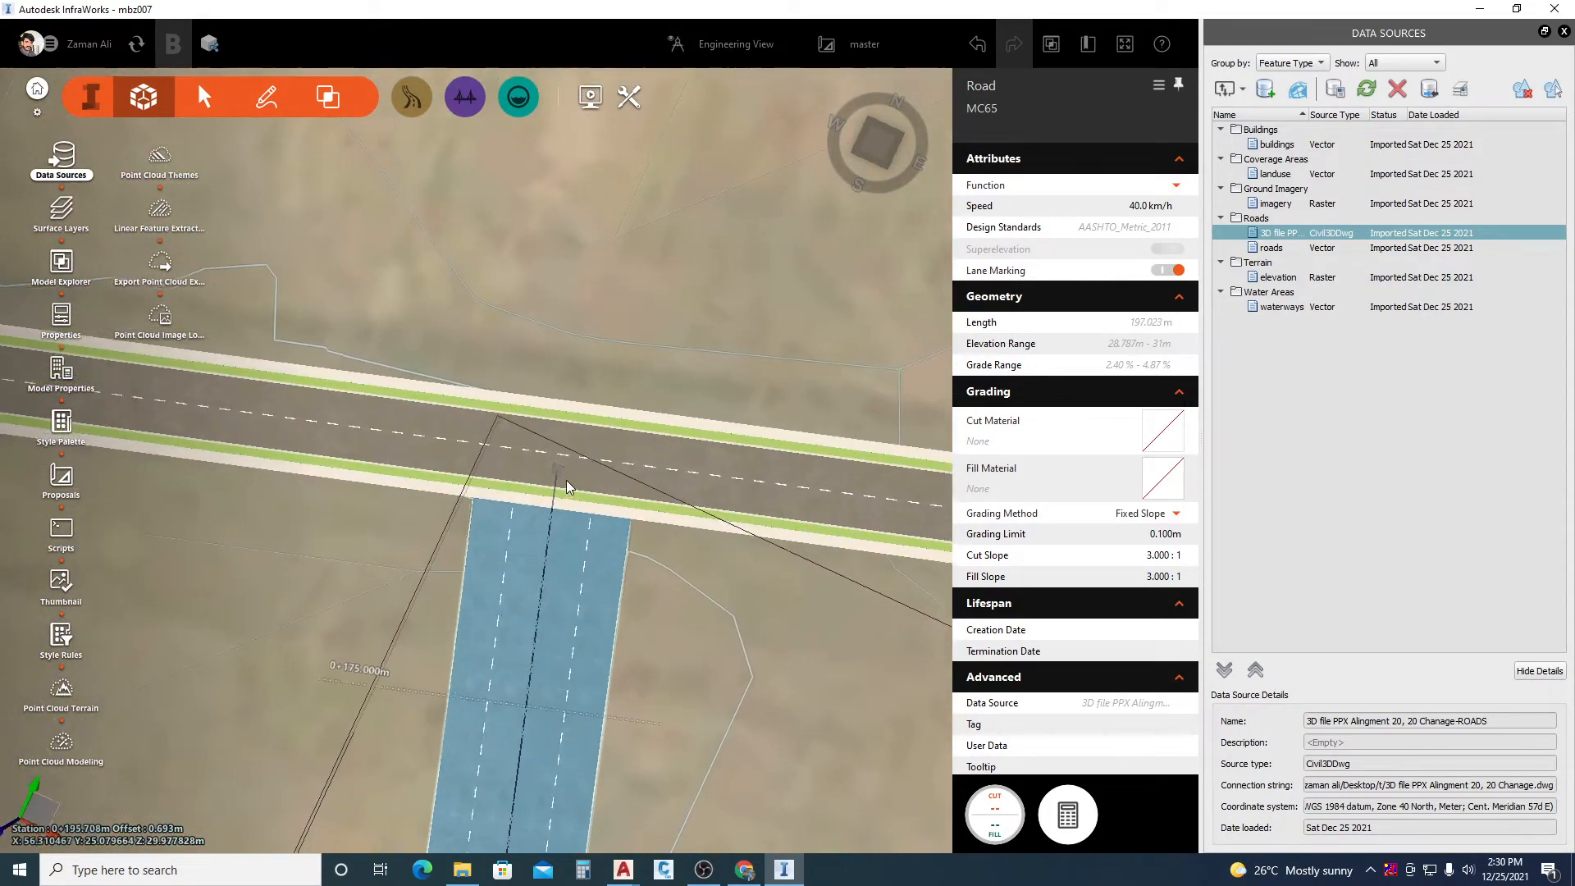
{"action": "key", "text": "Escape"}
{"action": "scroll", "coordinate": [548, 579], "scroll_direction": "up", "scroll_amount": 2}
{"action": "left_click", "coordinate": [548, 580]}
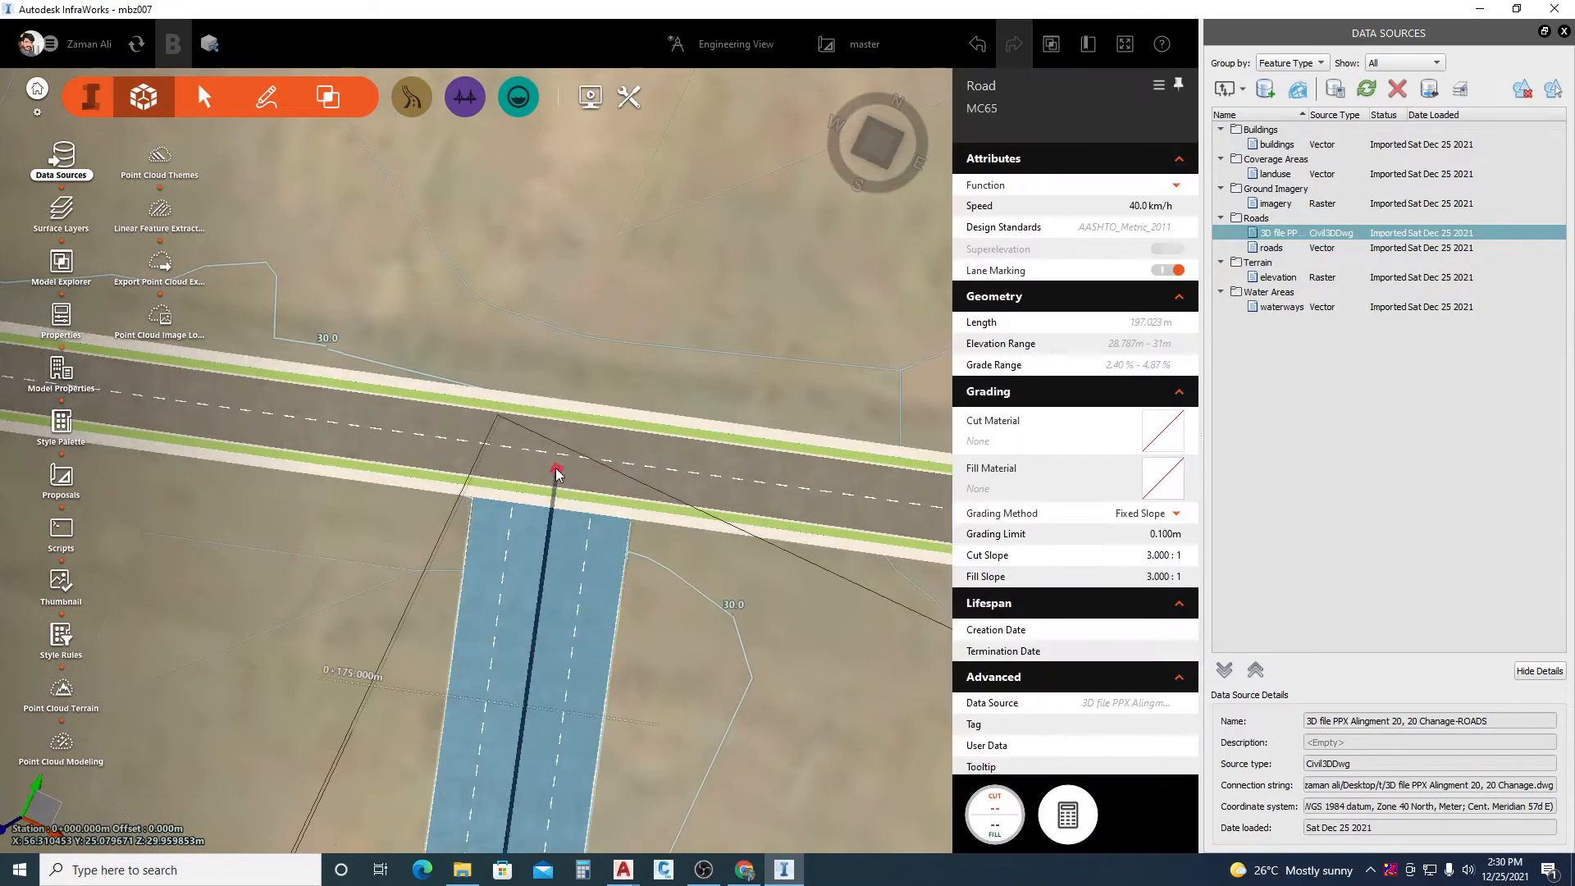
{"action": "left_click_drag", "start_coordinate": [559, 460], "coordinate": [559, 454]}
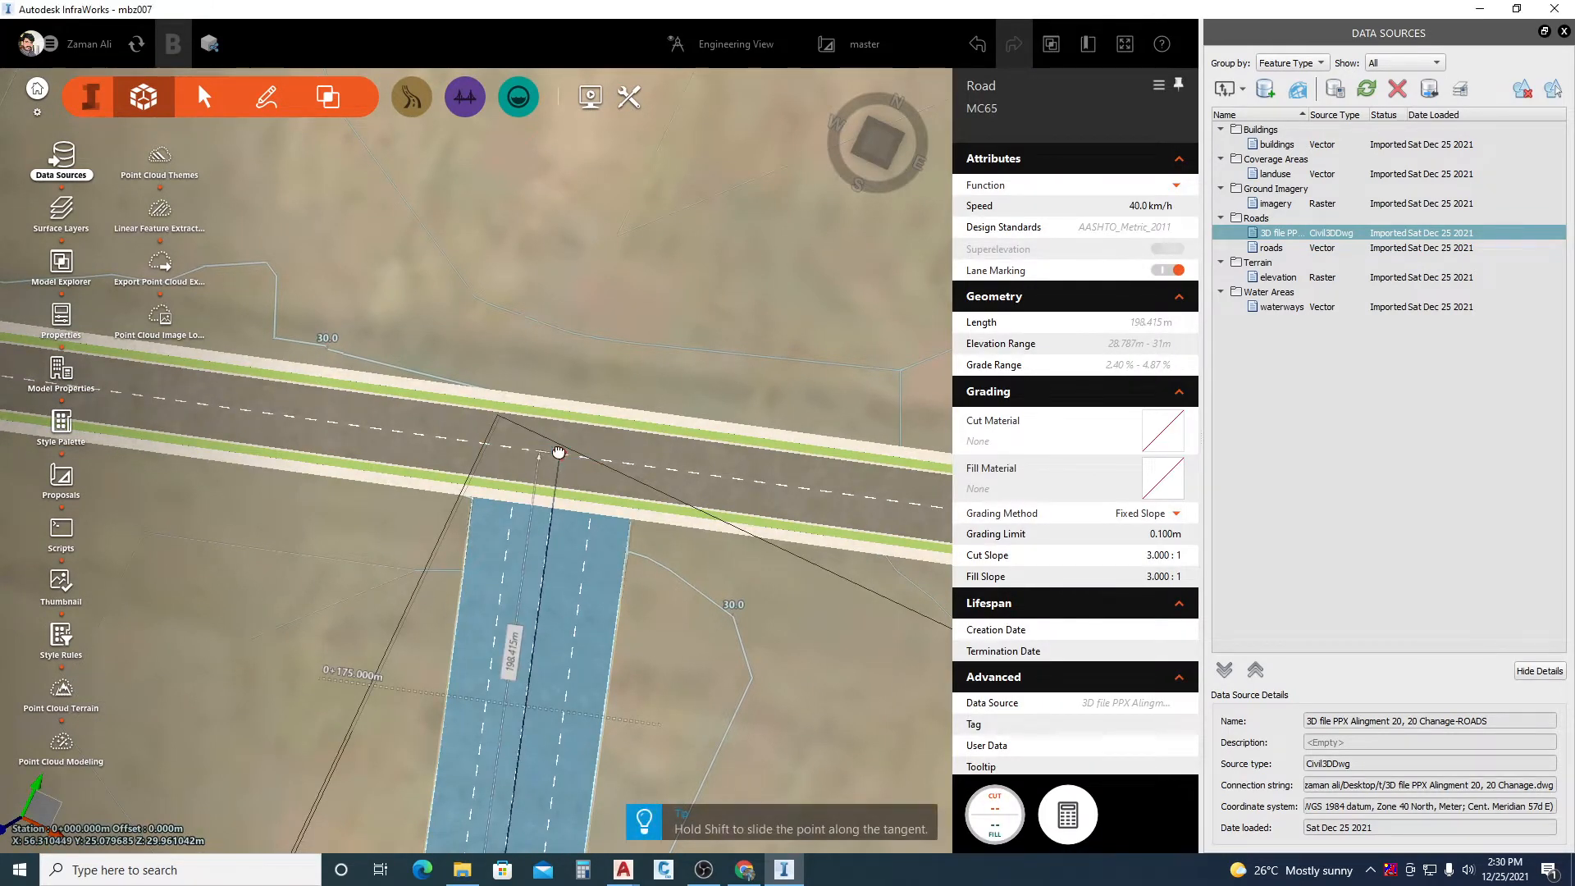
{"action": "left_click", "coordinate": [593, 425]}
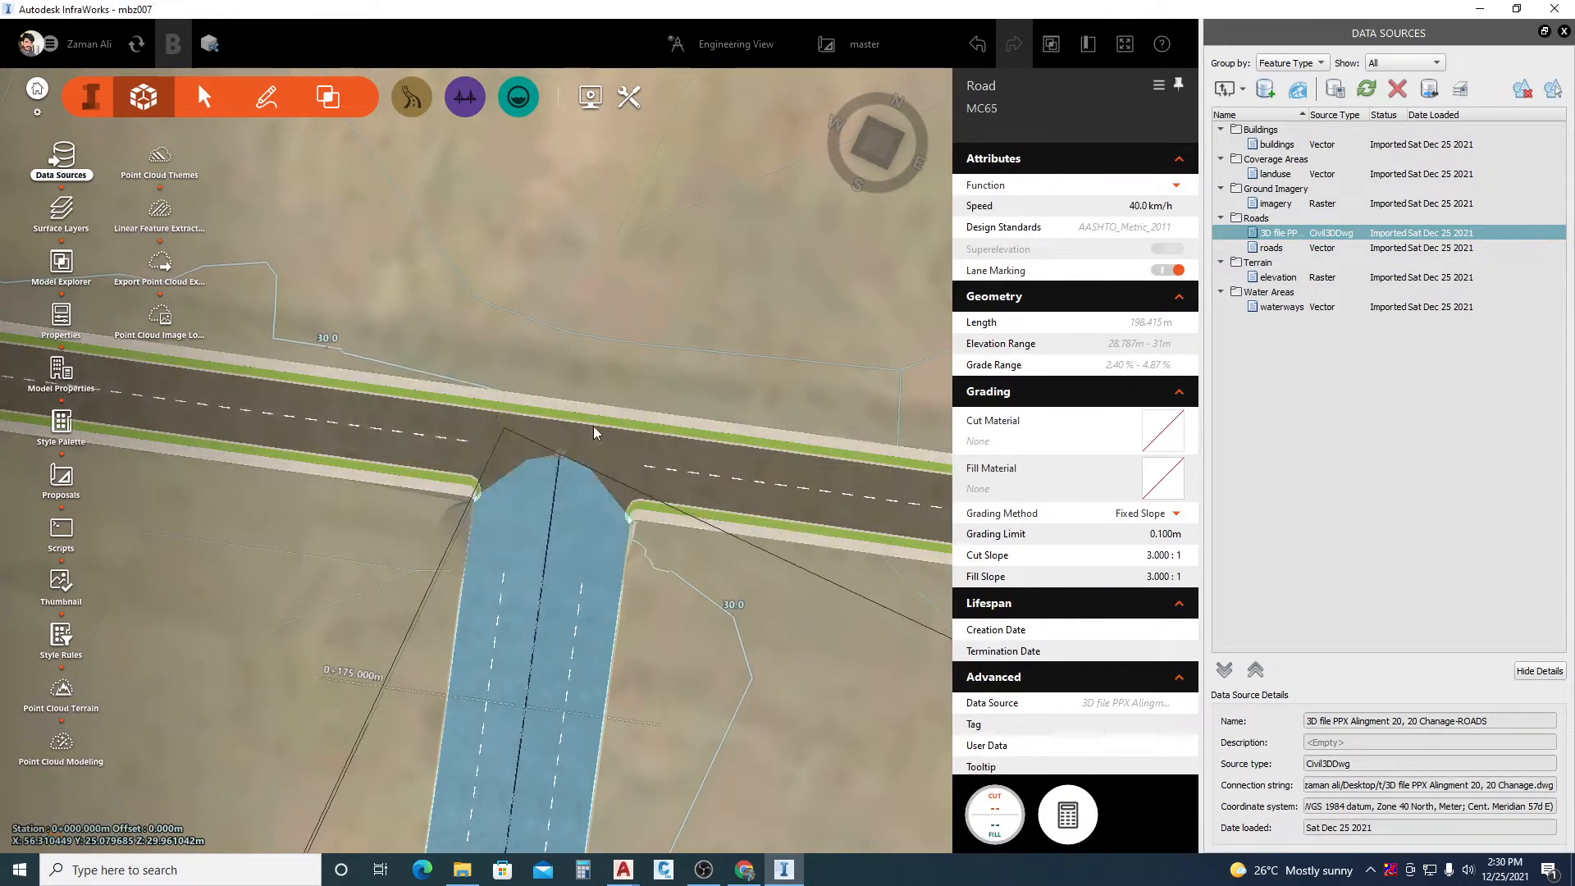
- Delete the outer lanes of road MC65, leaving one lane on each side of its centreline
{"action": "scroll", "coordinate": [610, 229], "scroll_direction": "down", "scroll_amount": 5}
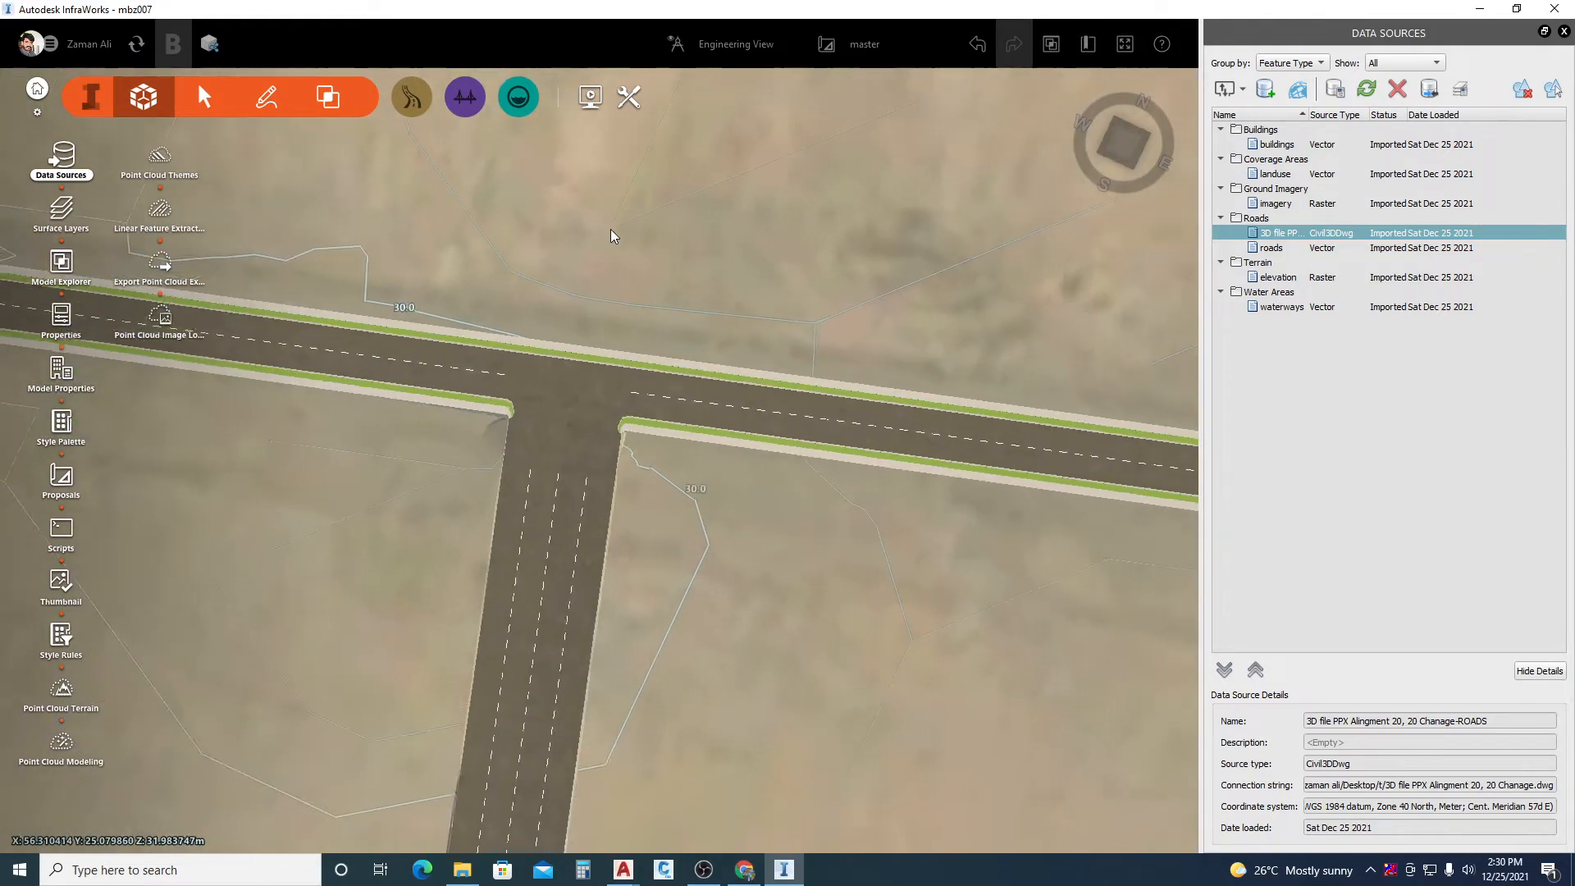
{"action": "scroll", "coordinate": [720, 121], "scroll_direction": "down", "scroll_amount": 3}
{"action": "scroll", "coordinate": [722, 122], "scroll_direction": "down", "scroll_amount": 4}
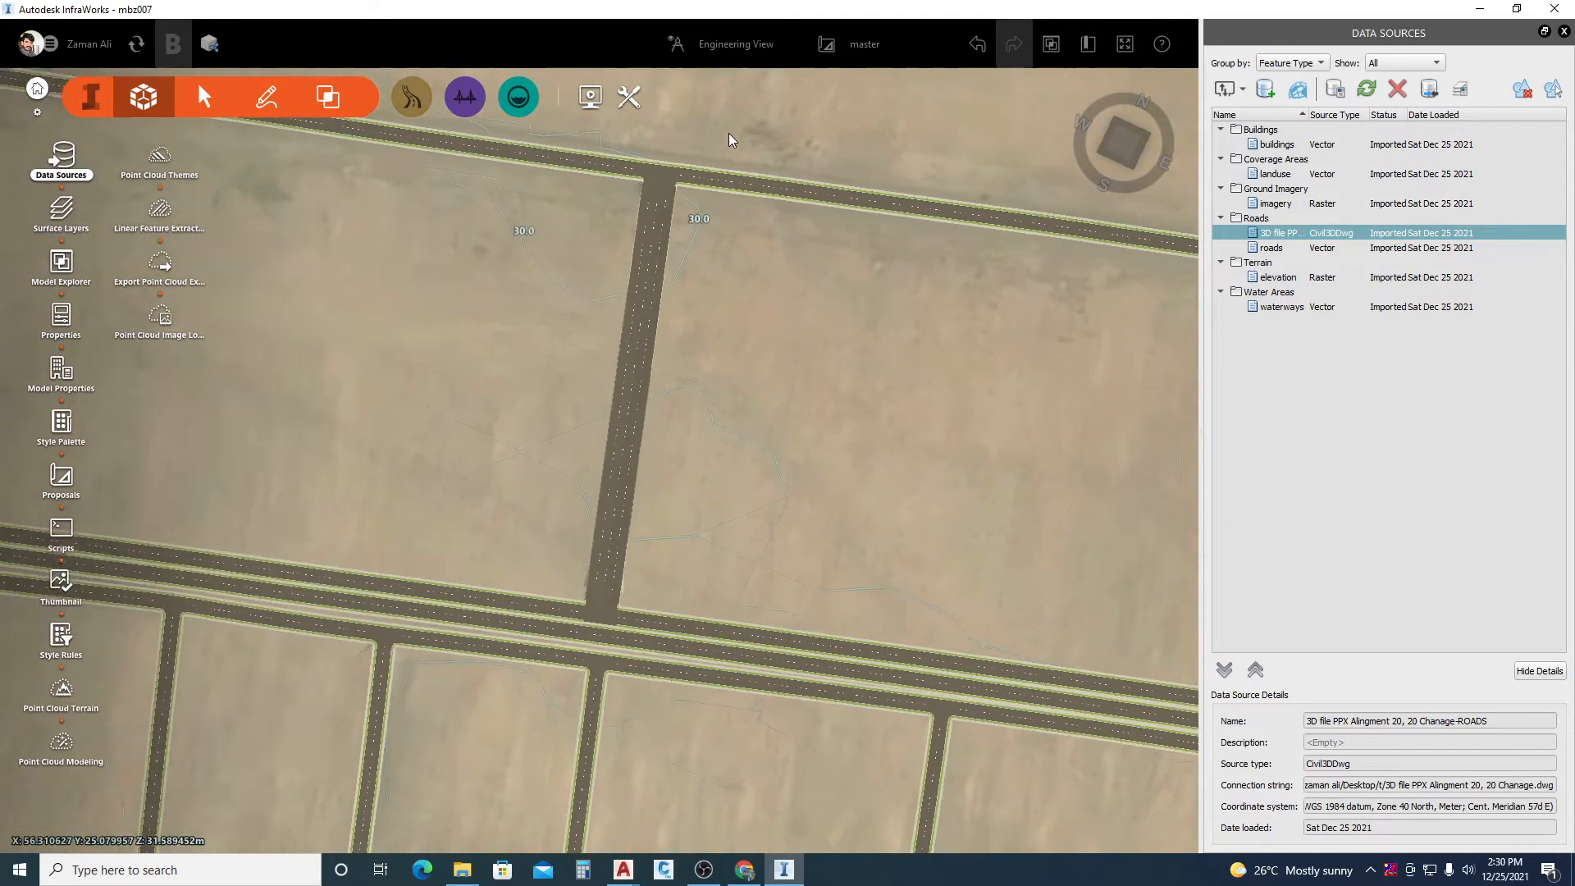
{"action": "scroll", "coordinate": [625, 556], "scroll_direction": "up", "scroll_amount": 5}
{"action": "scroll", "coordinate": [540, 465], "scroll_direction": "up", "scroll_amount": 2}
{"action": "left_click_drag", "start_coordinate": [469, 474], "coordinate": [610, 455]}
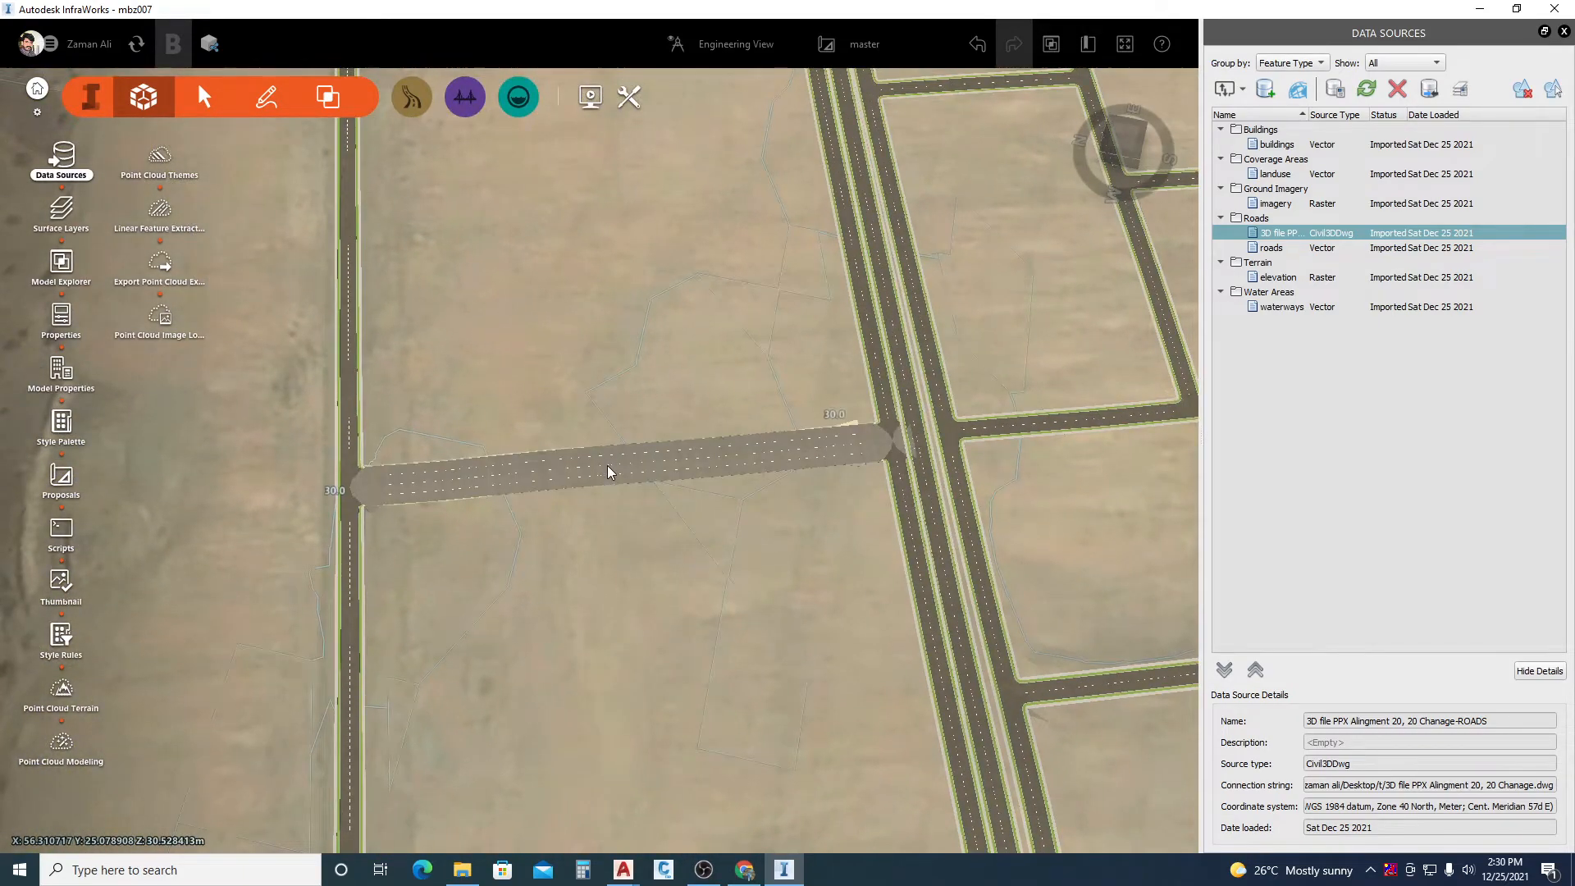
{"action": "left_click", "coordinate": [608, 465]}
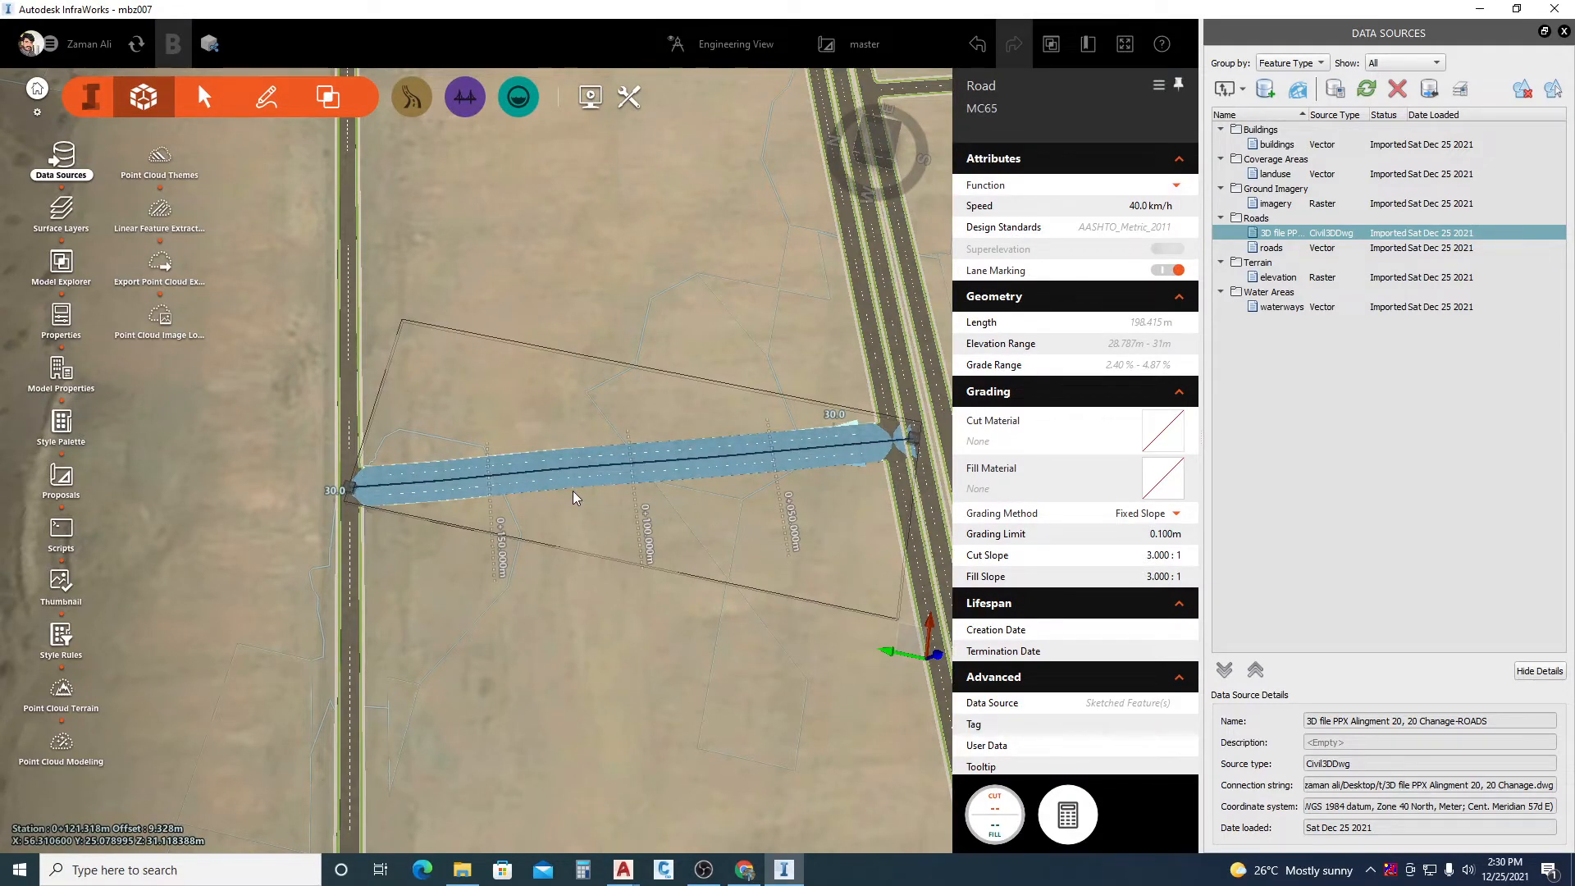
{"action": "scroll", "coordinate": [589, 466], "scroll_direction": "up", "scroll_amount": 3}
{"action": "left_click", "coordinate": [462, 509]}
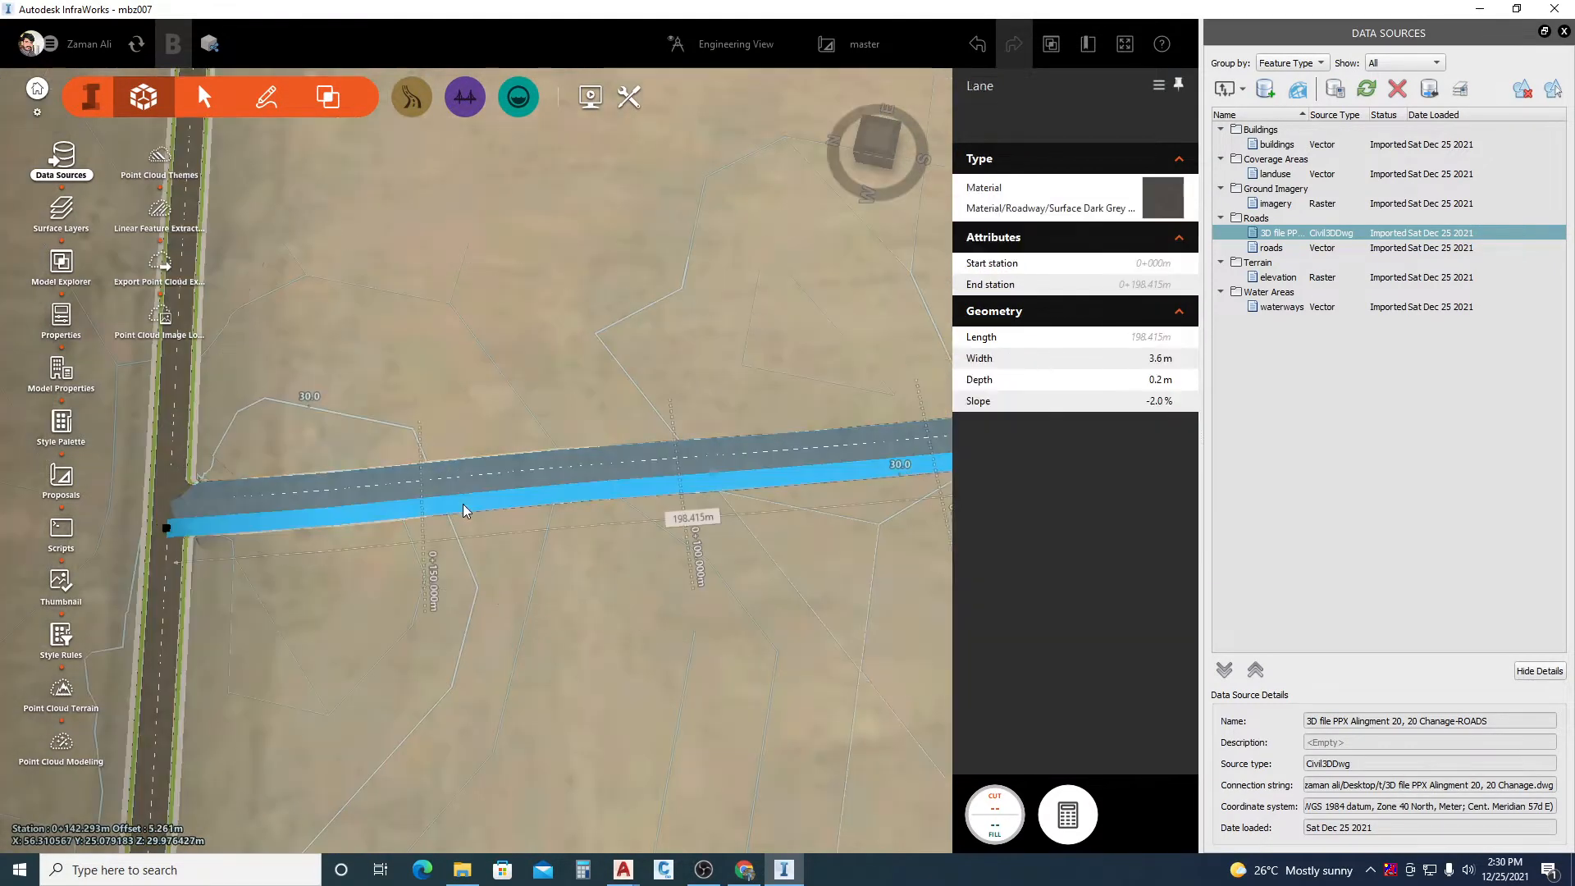
{"action": "key", "text": "Delete"}
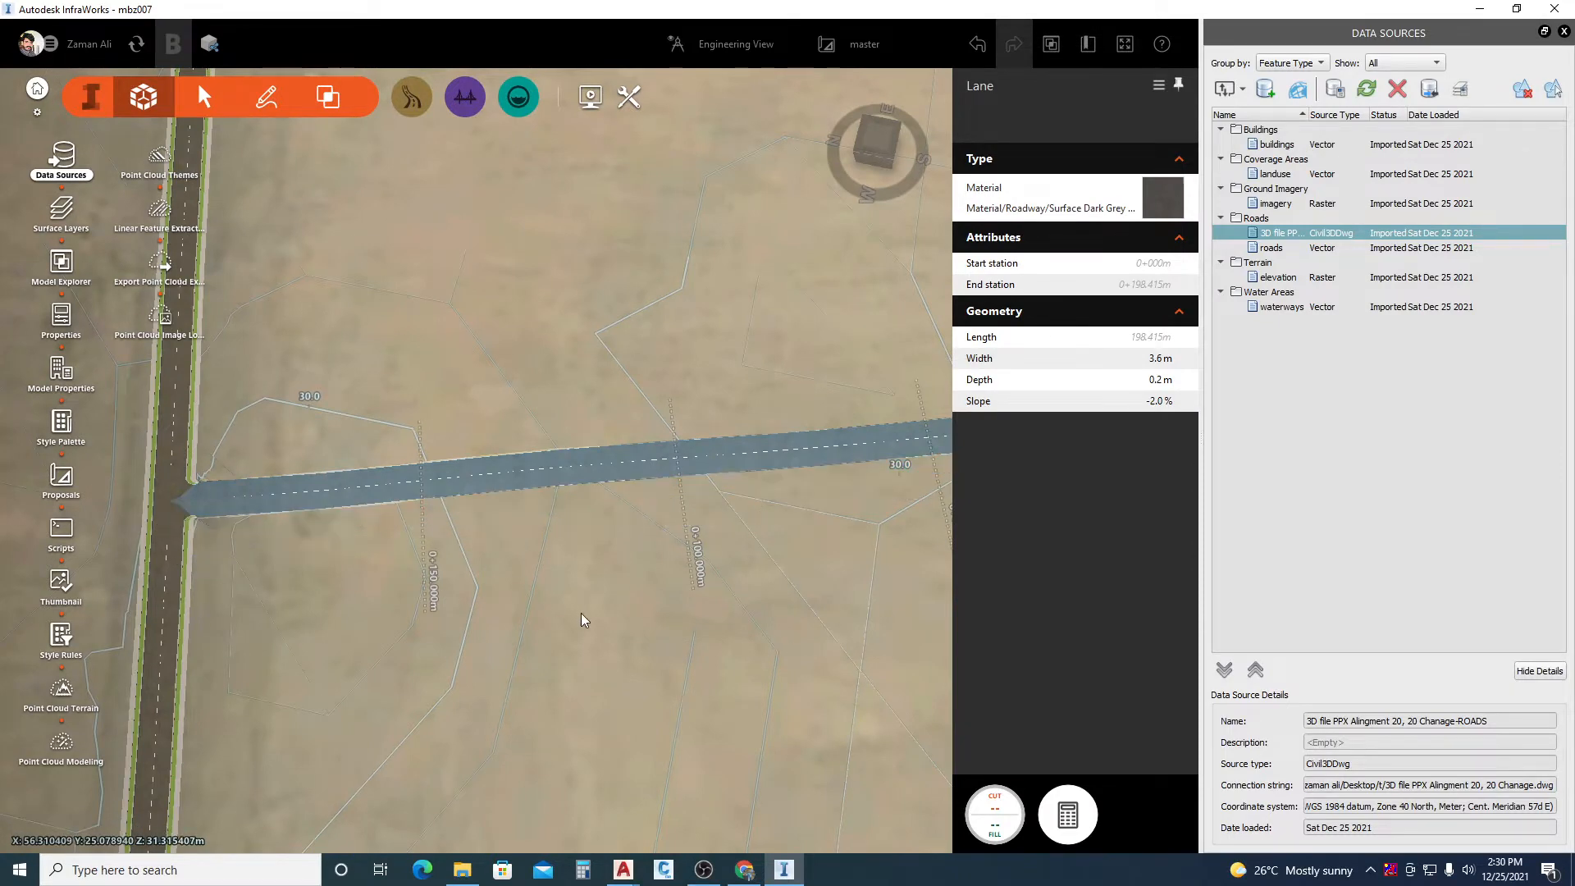
{"action": "key", "text": "Escape"}
- Set the grading limit of road MC65 to 20 m
{"action": "left_click_drag", "start_coordinate": [293, 635], "coordinate": [535, 486]}
{"action": "left_click", "coordinate": [711, 439]}
{"action": "scroll", "coordinate": [592, 717], "scroll_direction": "up", "scroll_amount": 2}
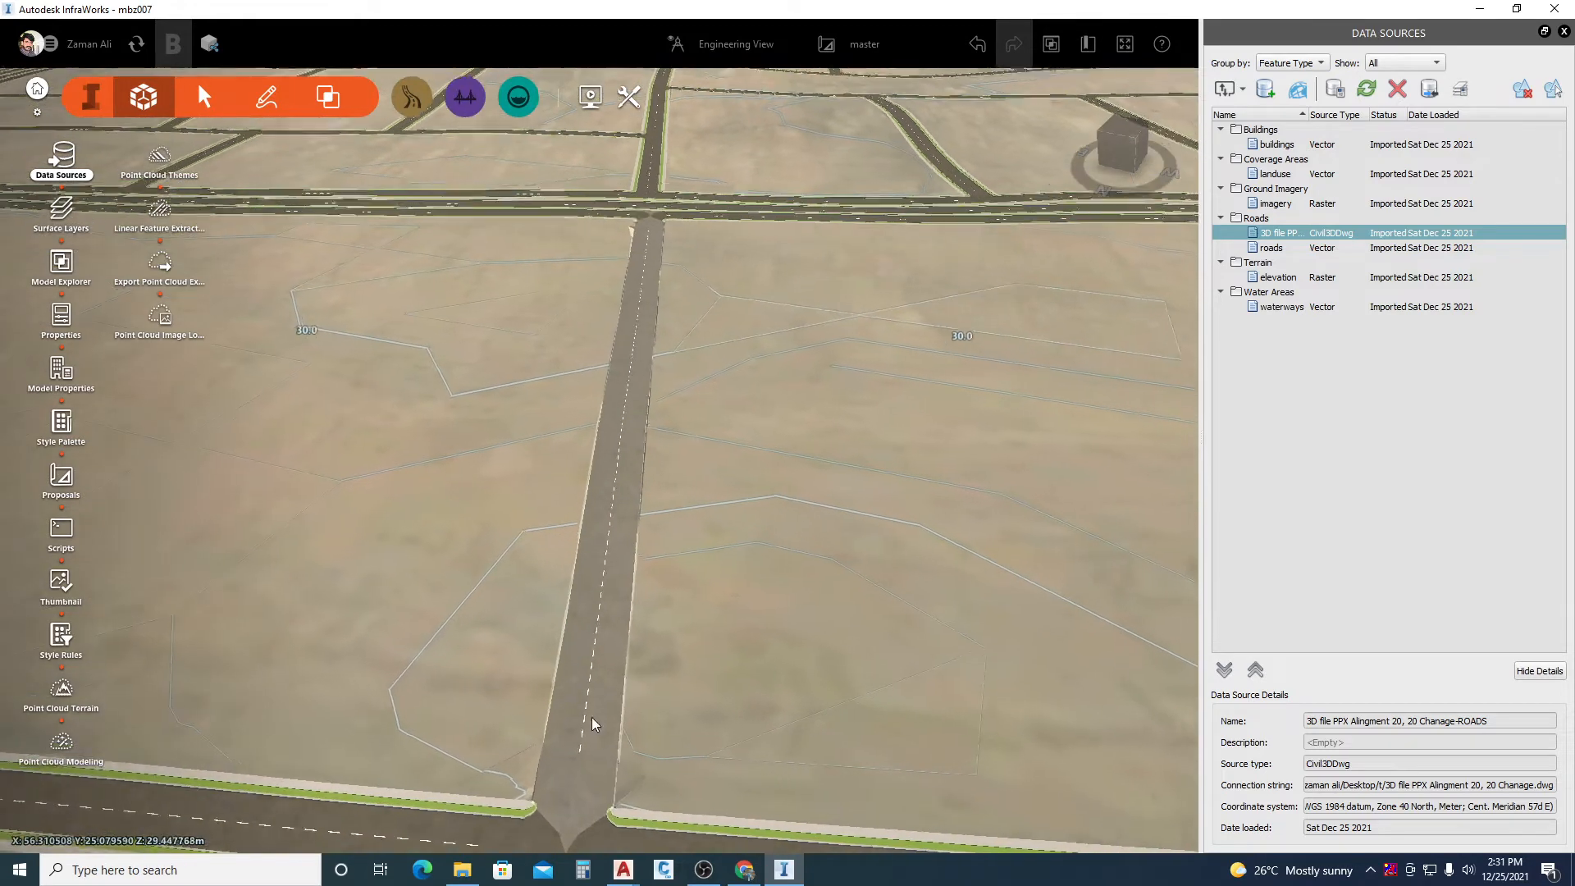
{"action": "scroll", "coordinate": [592, 717], "scroll_direction": "up", "scroll_amount": 2}
{"action": "left_click", "coordinate": [618, 508]}
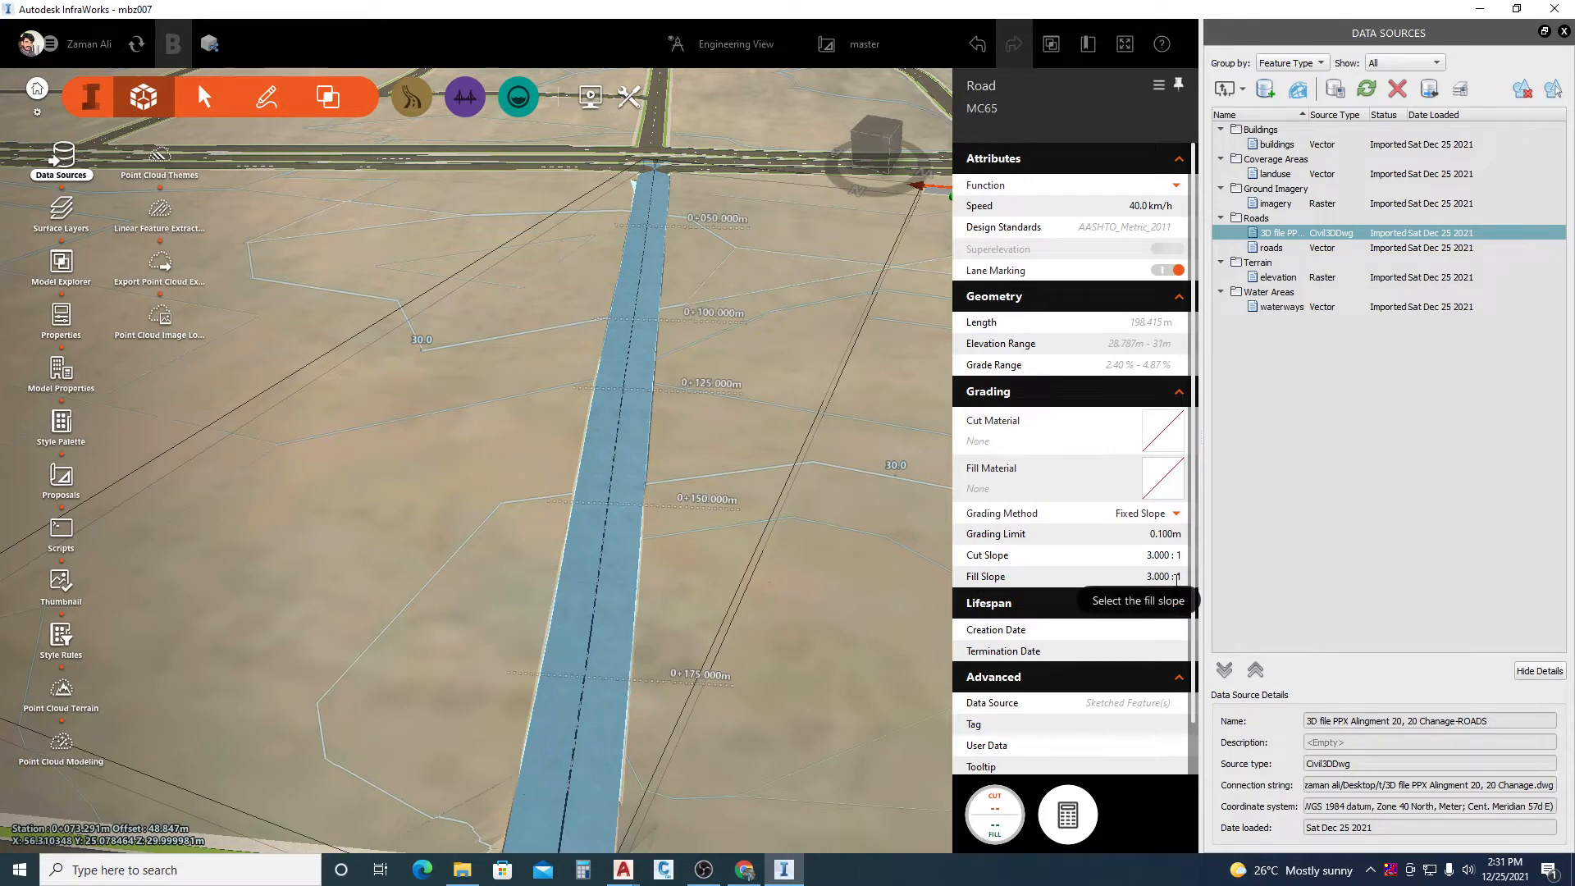
{"action": "left_click", "coordinate": [1173, 534]}
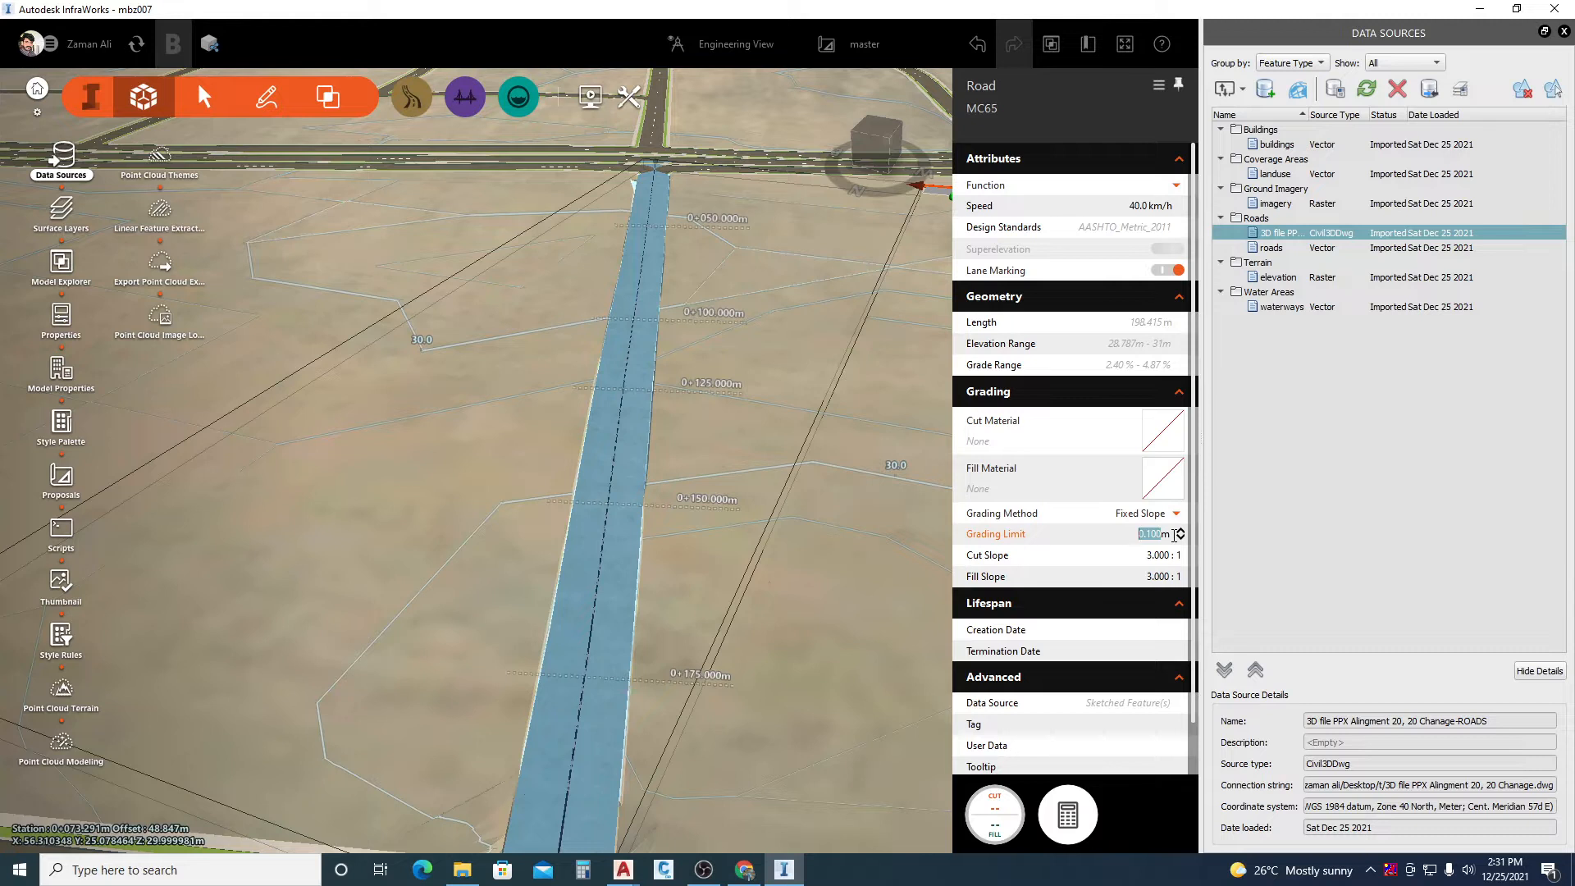
{"action": "type", "text": "20m"}
{"action": "key", "text": "Return"}
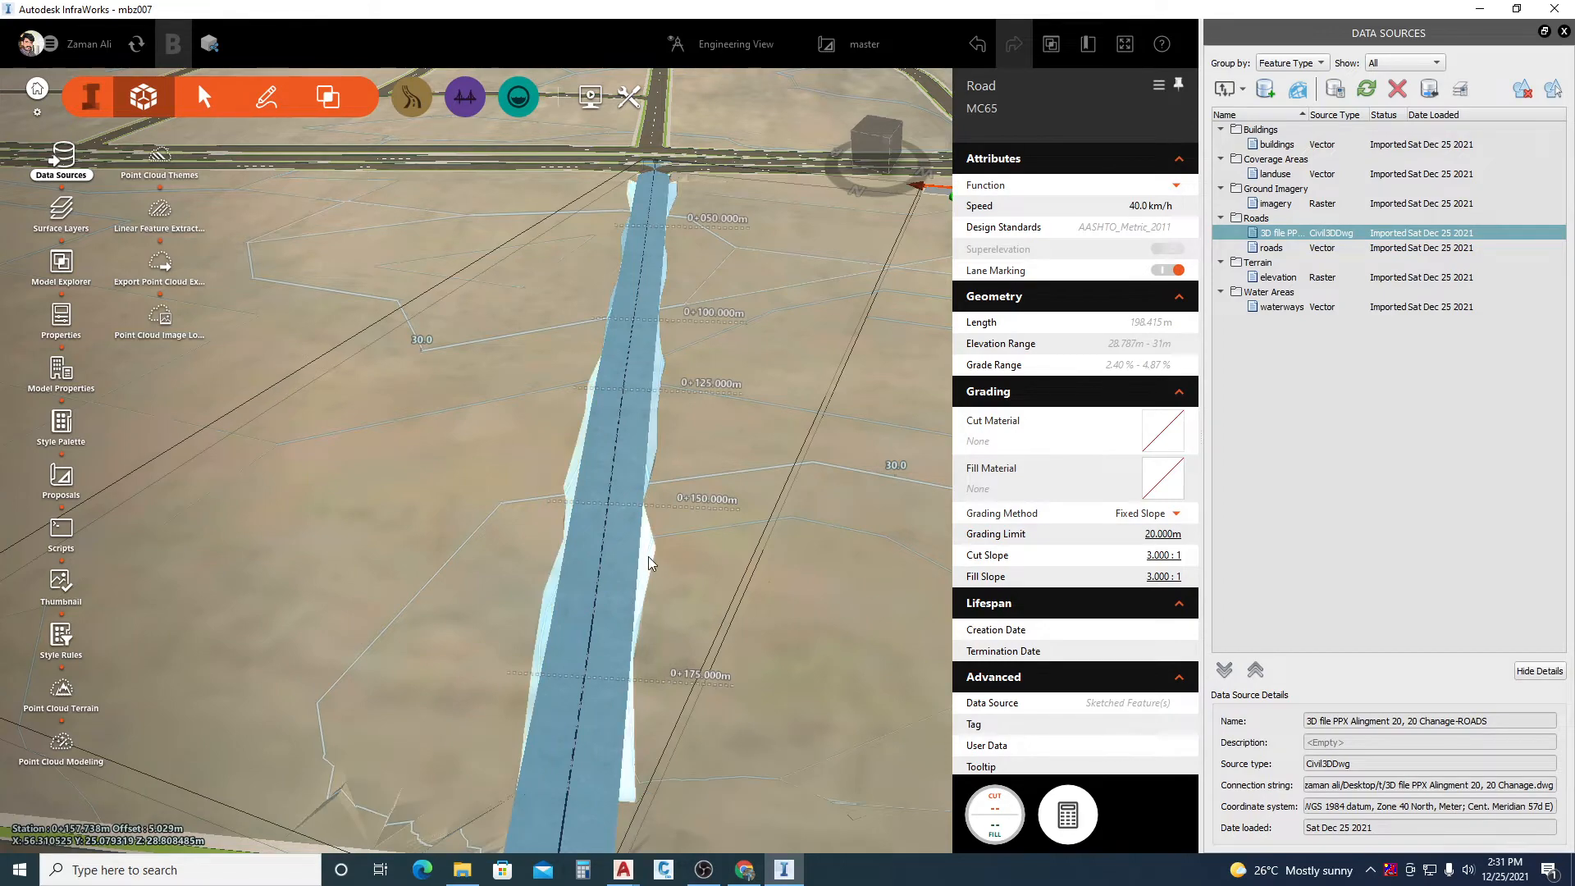
- Set the depth of the remaining MC65 lanes to 0.50 m
{"action": "middle_click_drag", "start_coordinate": [653, 539], "coordinate": [789, 326], "text": "shift"}
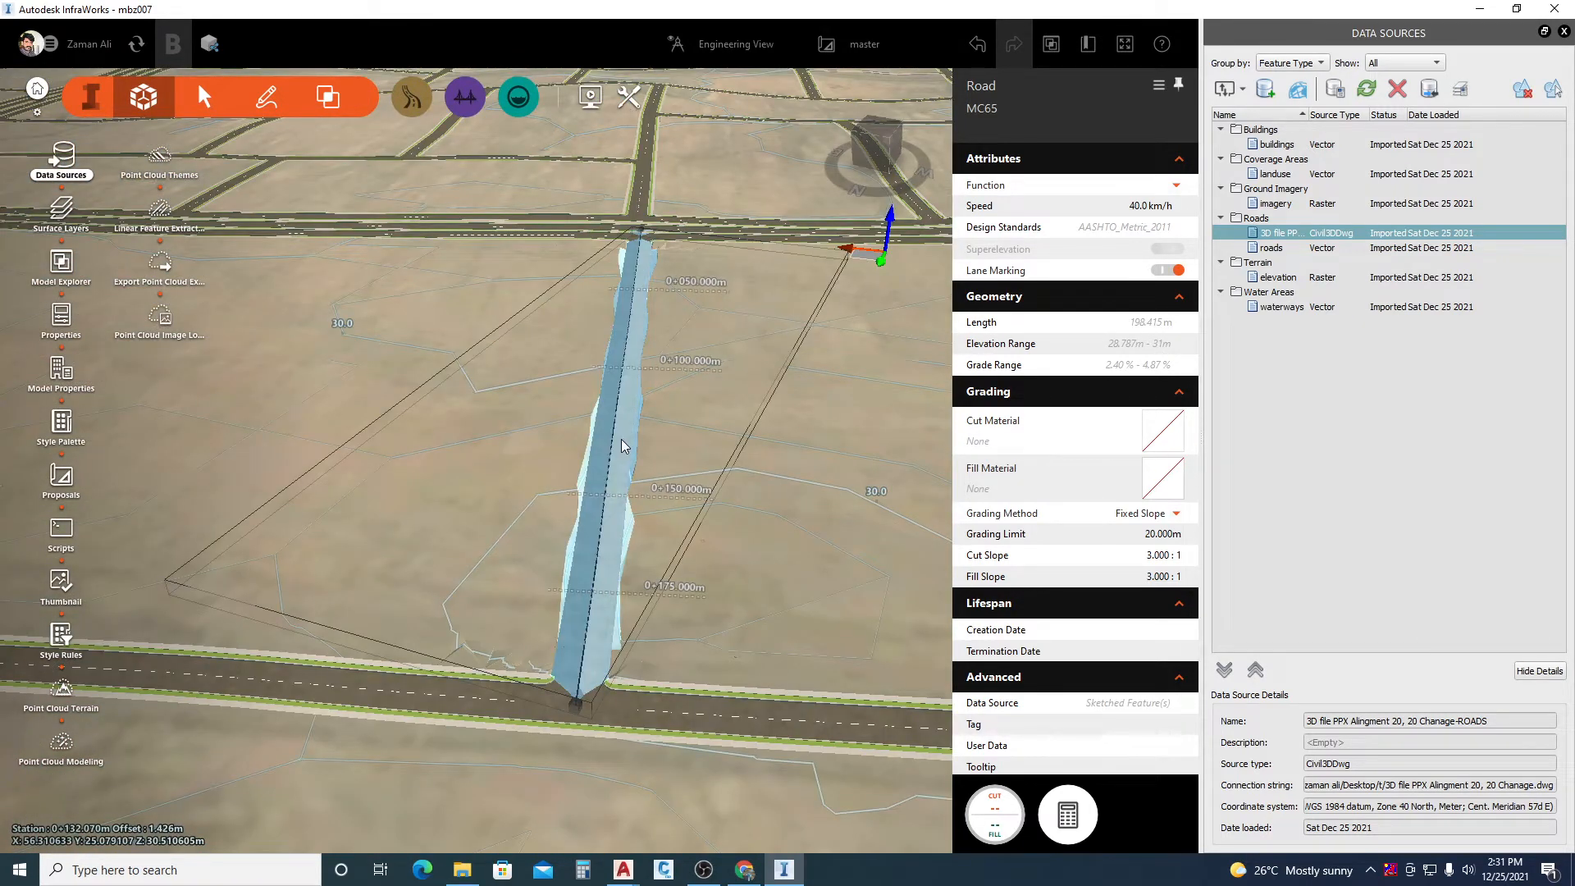
{"action": "left_click", "coordinate": [622, 441]}
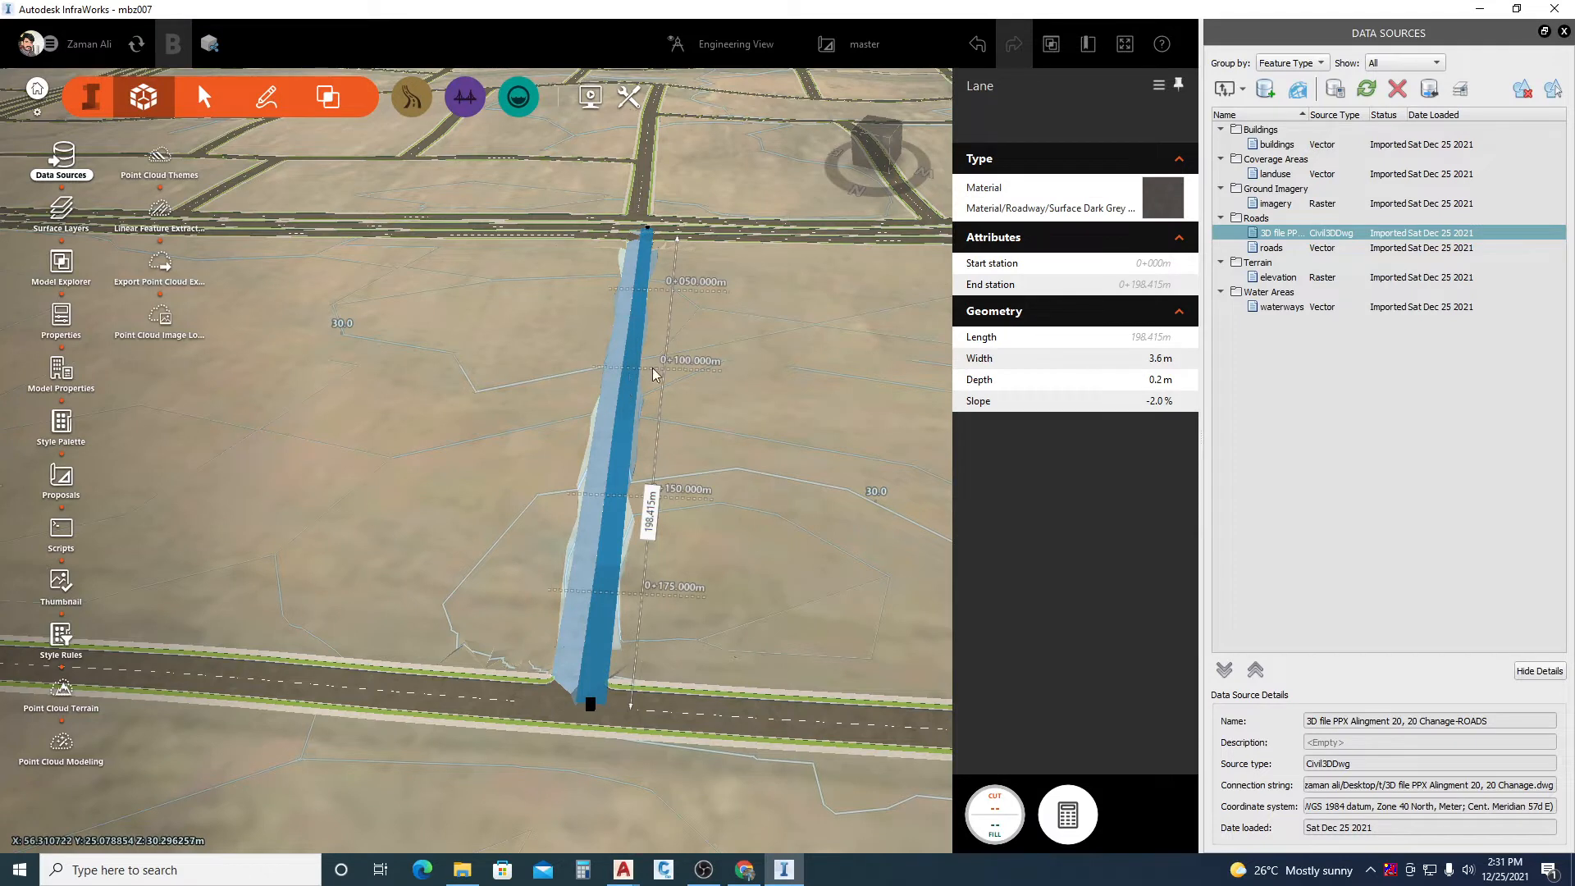
{"action": "left_click", "coordinate": [1162, 364]}
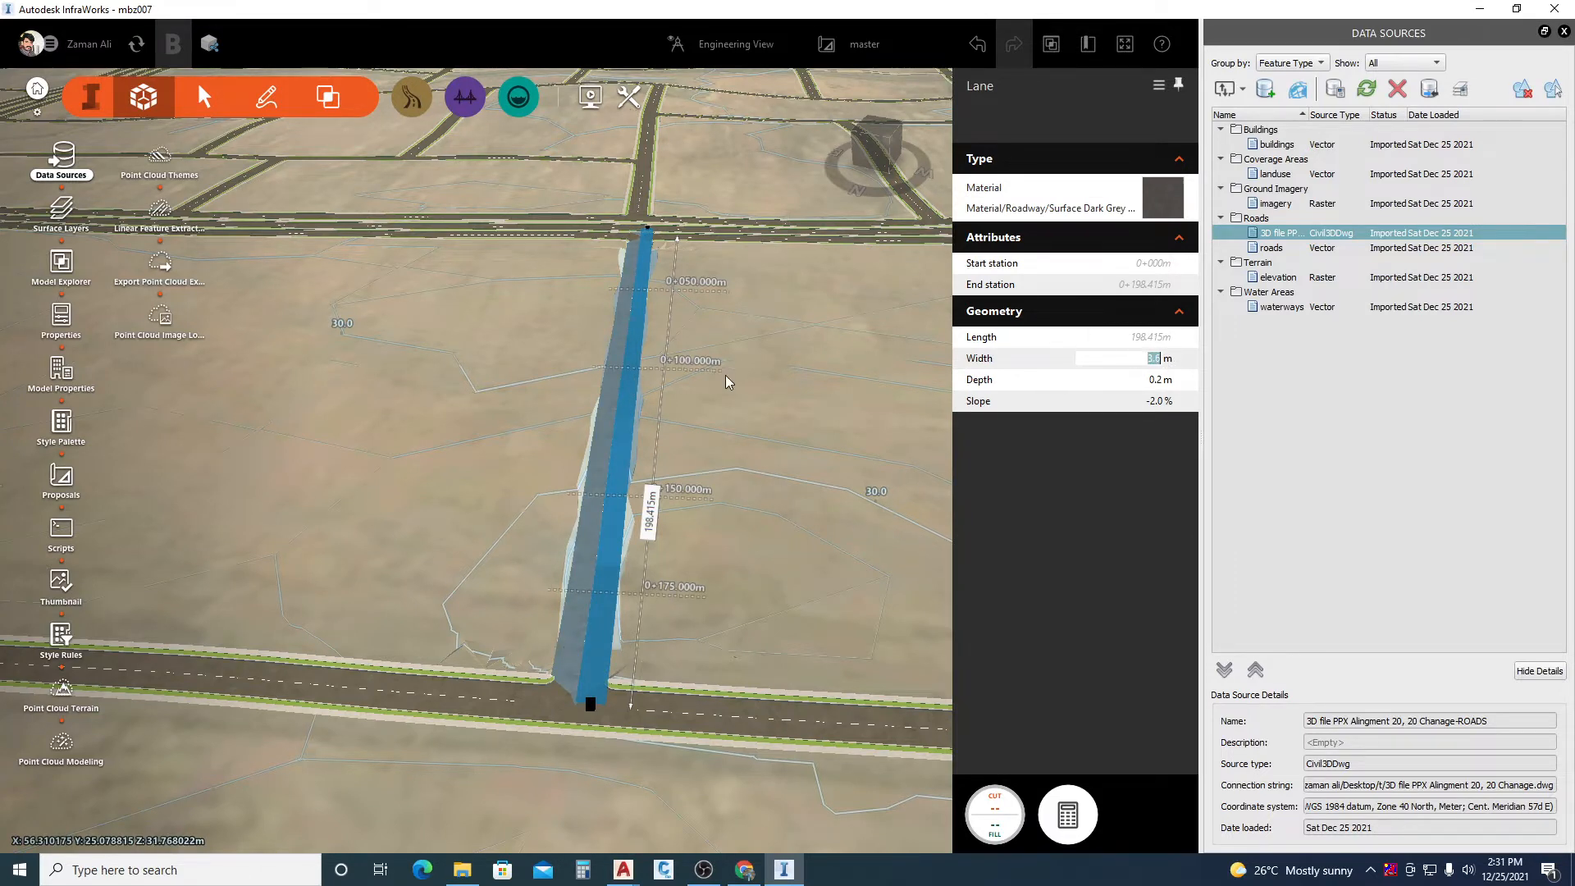
{"action": "left_click", "coordinate": [1152, 381]}
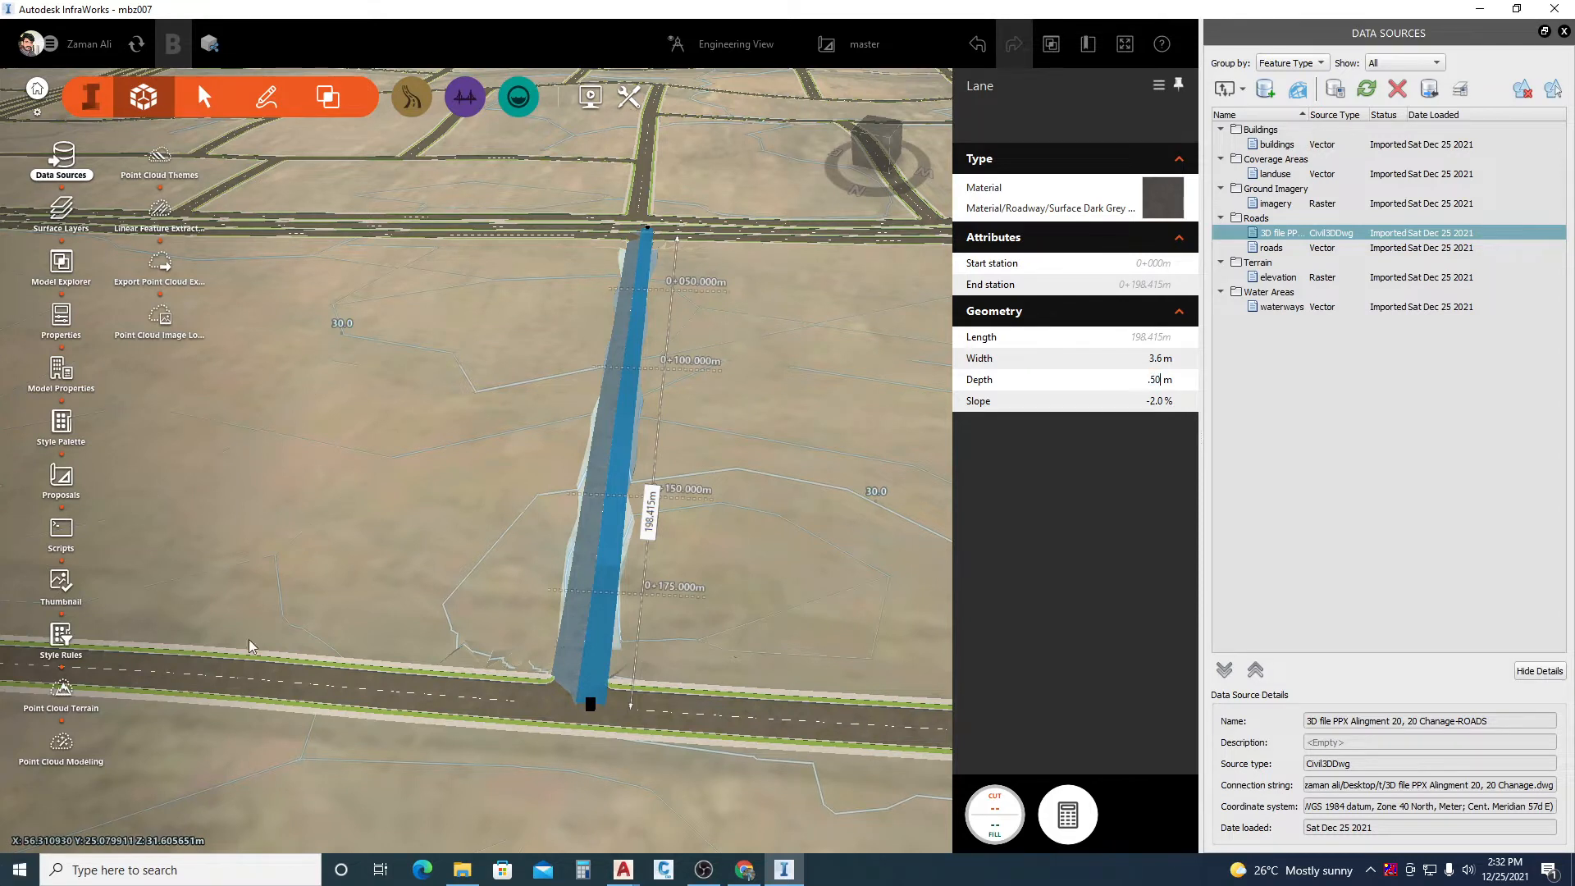
{"action": "key", "text": "Return"}
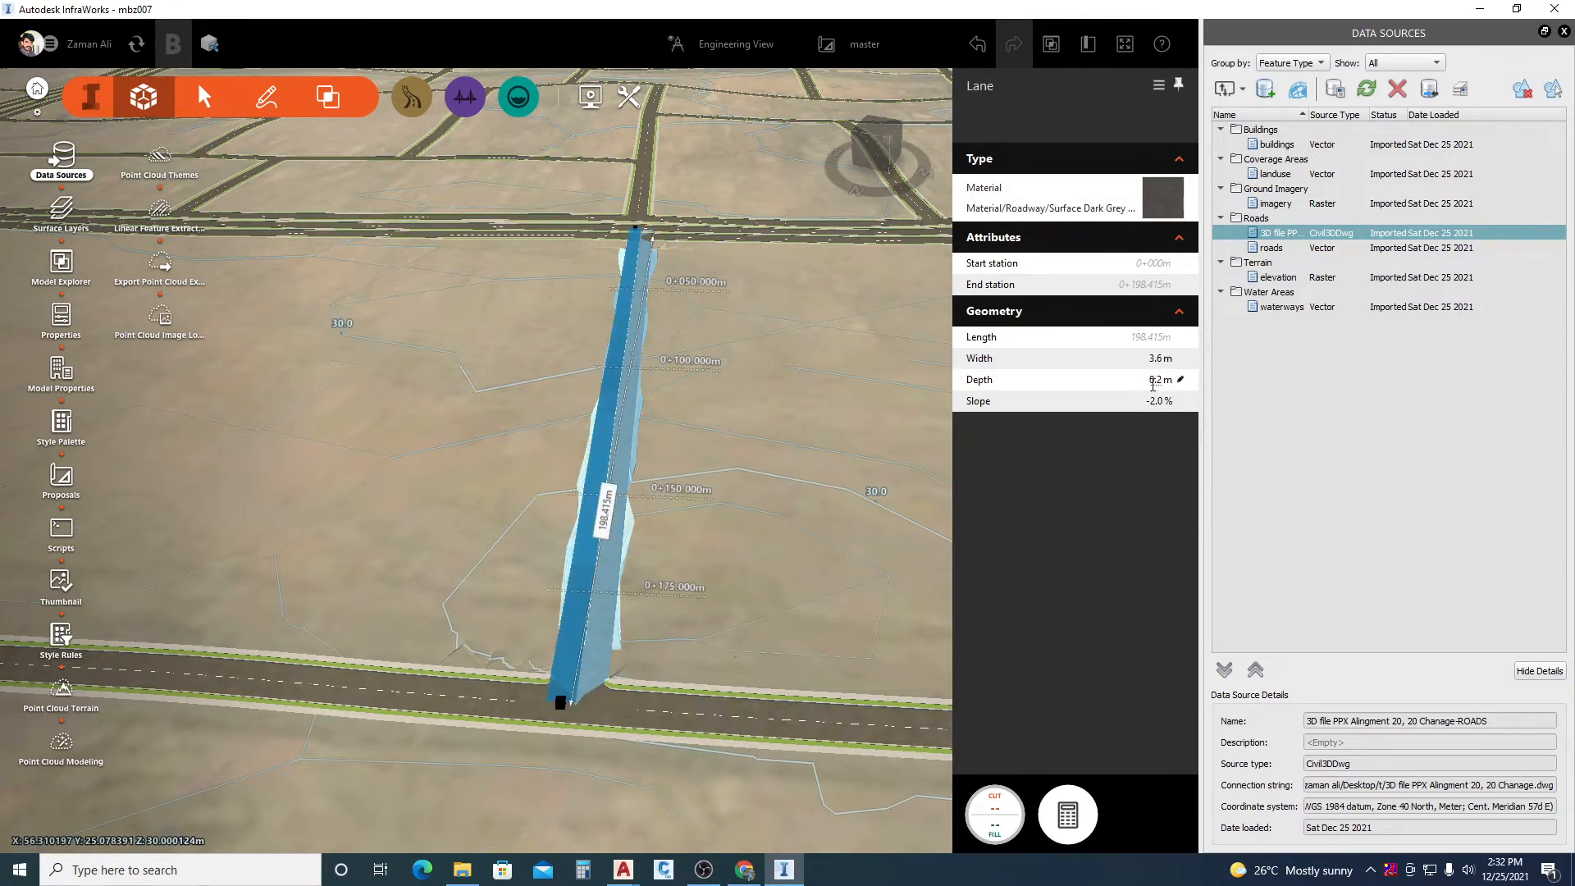
{"action": "key", "text": "Return"}
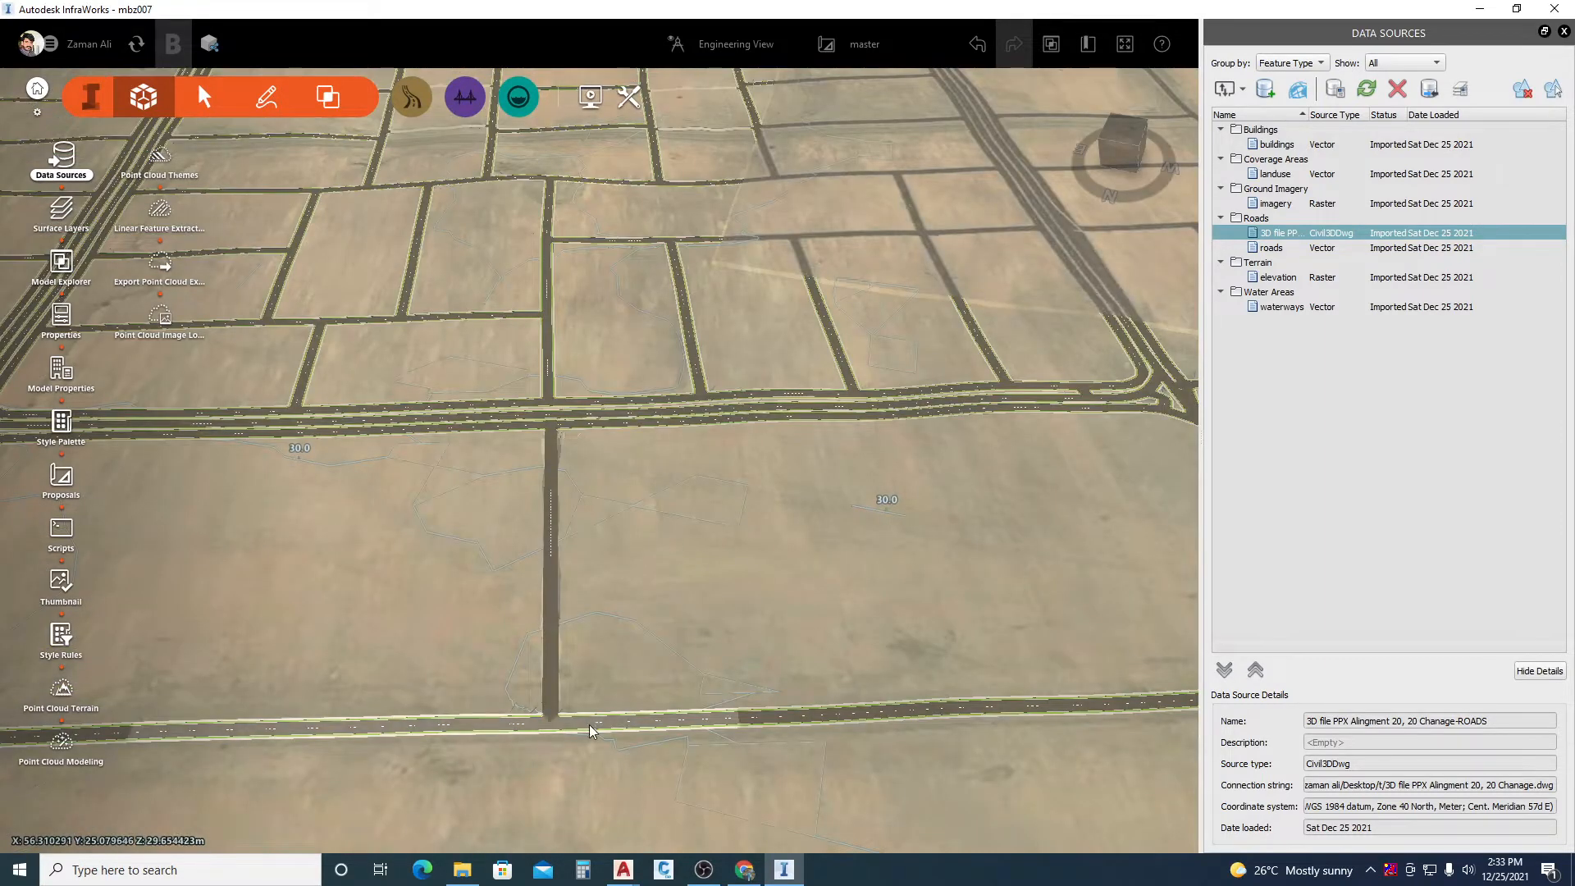
- Convert the existing single-carriageway road at MC65's end to a component road and inspect the junction from several angles
{"action": "left_click", "coordinate": [590, 731]}
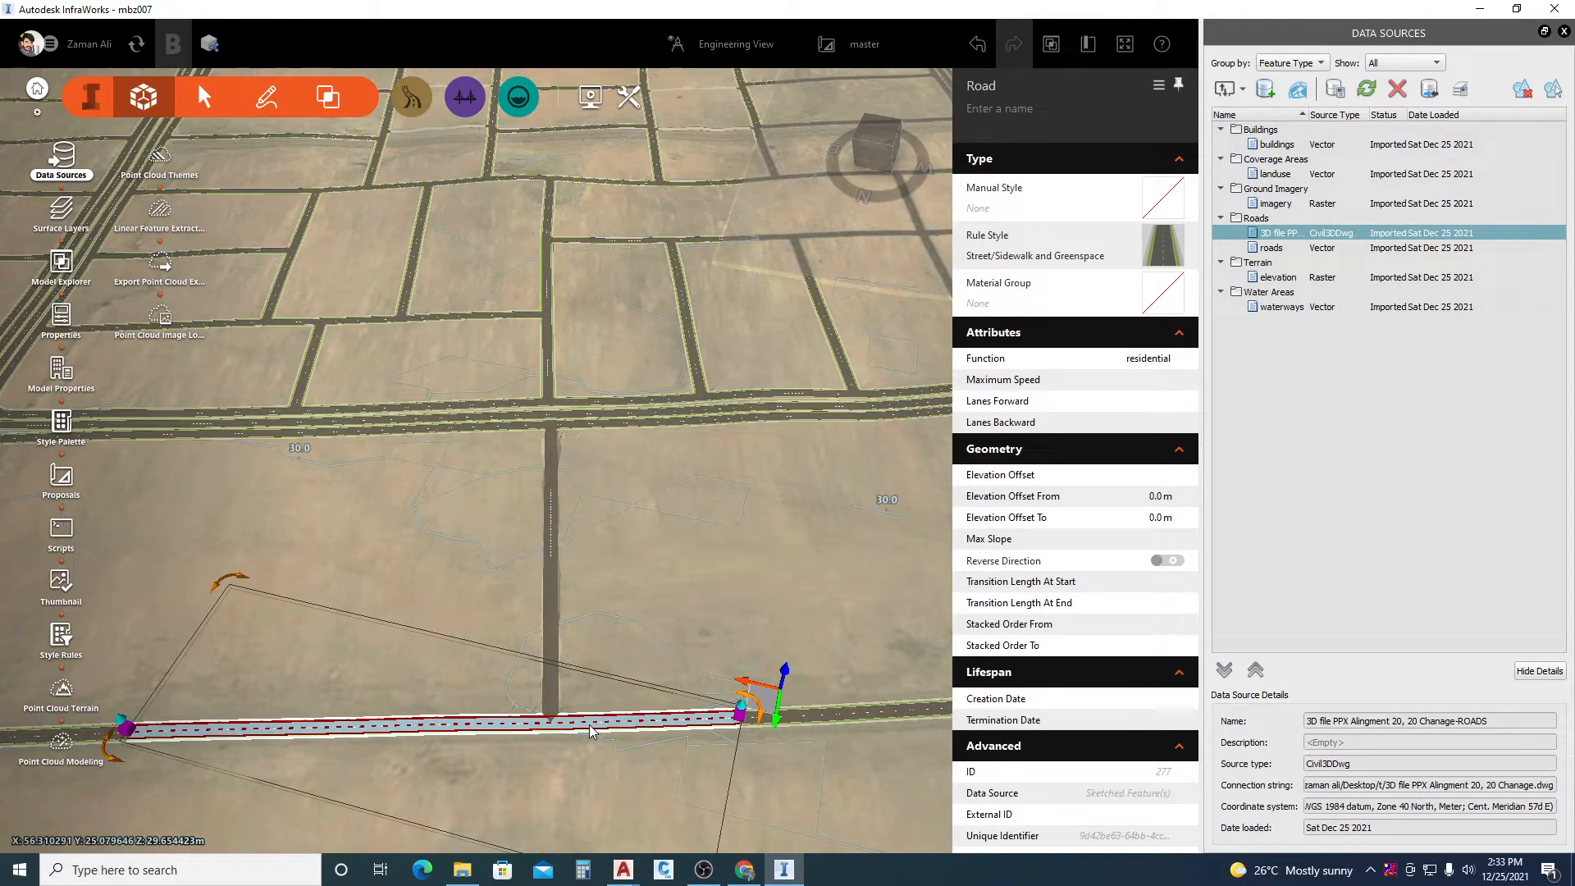
{"action": "right_click", "coordinate": [605, 727]}
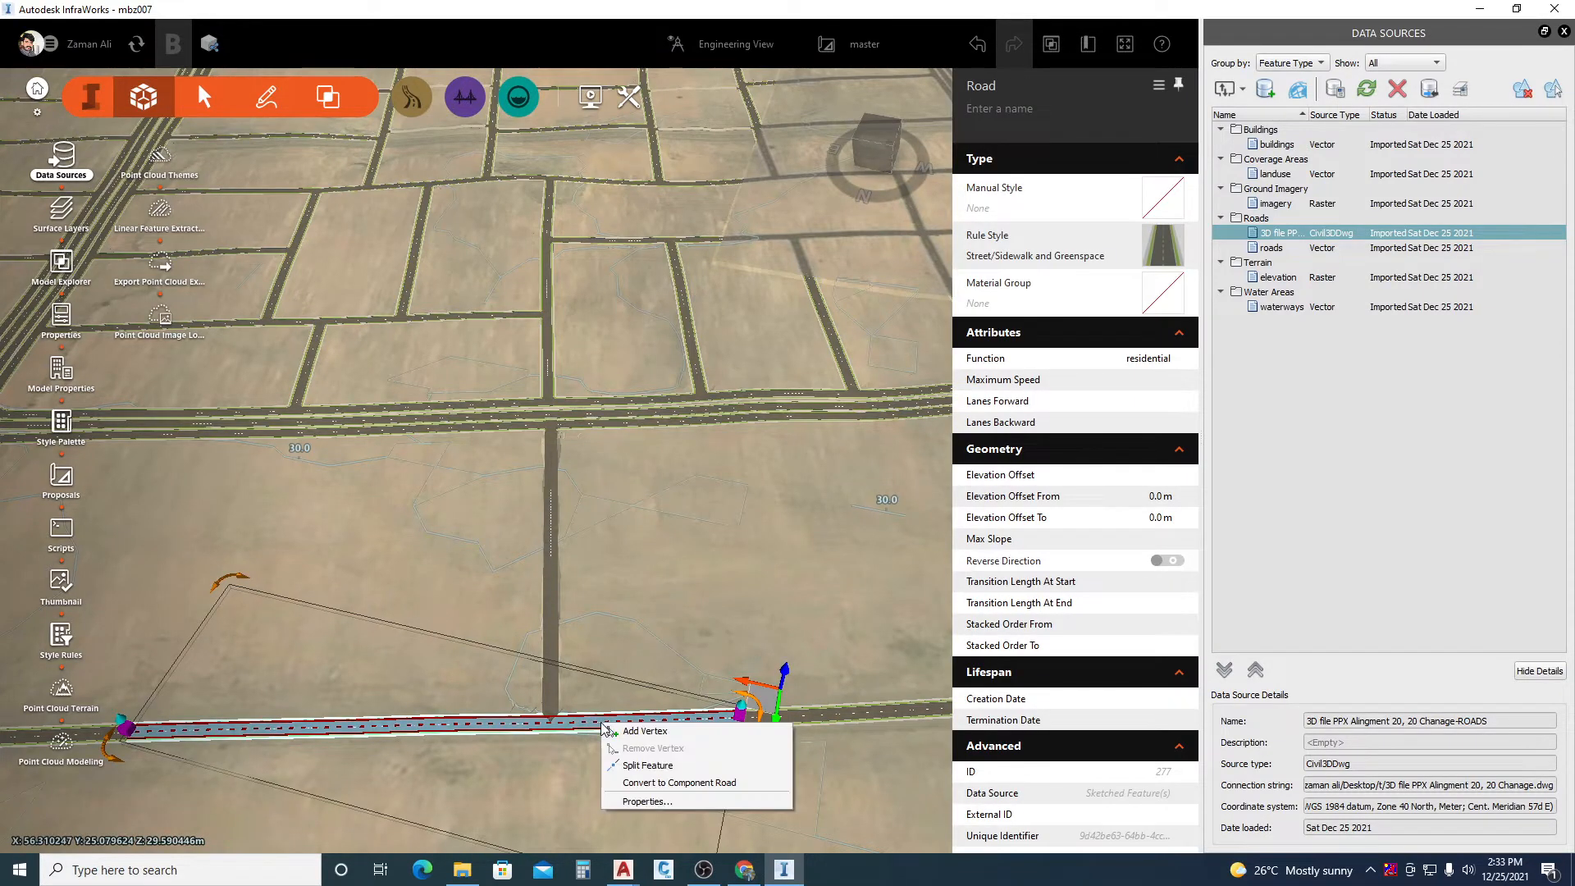
{"action": "left_click", "coordinate": [678, 783]}
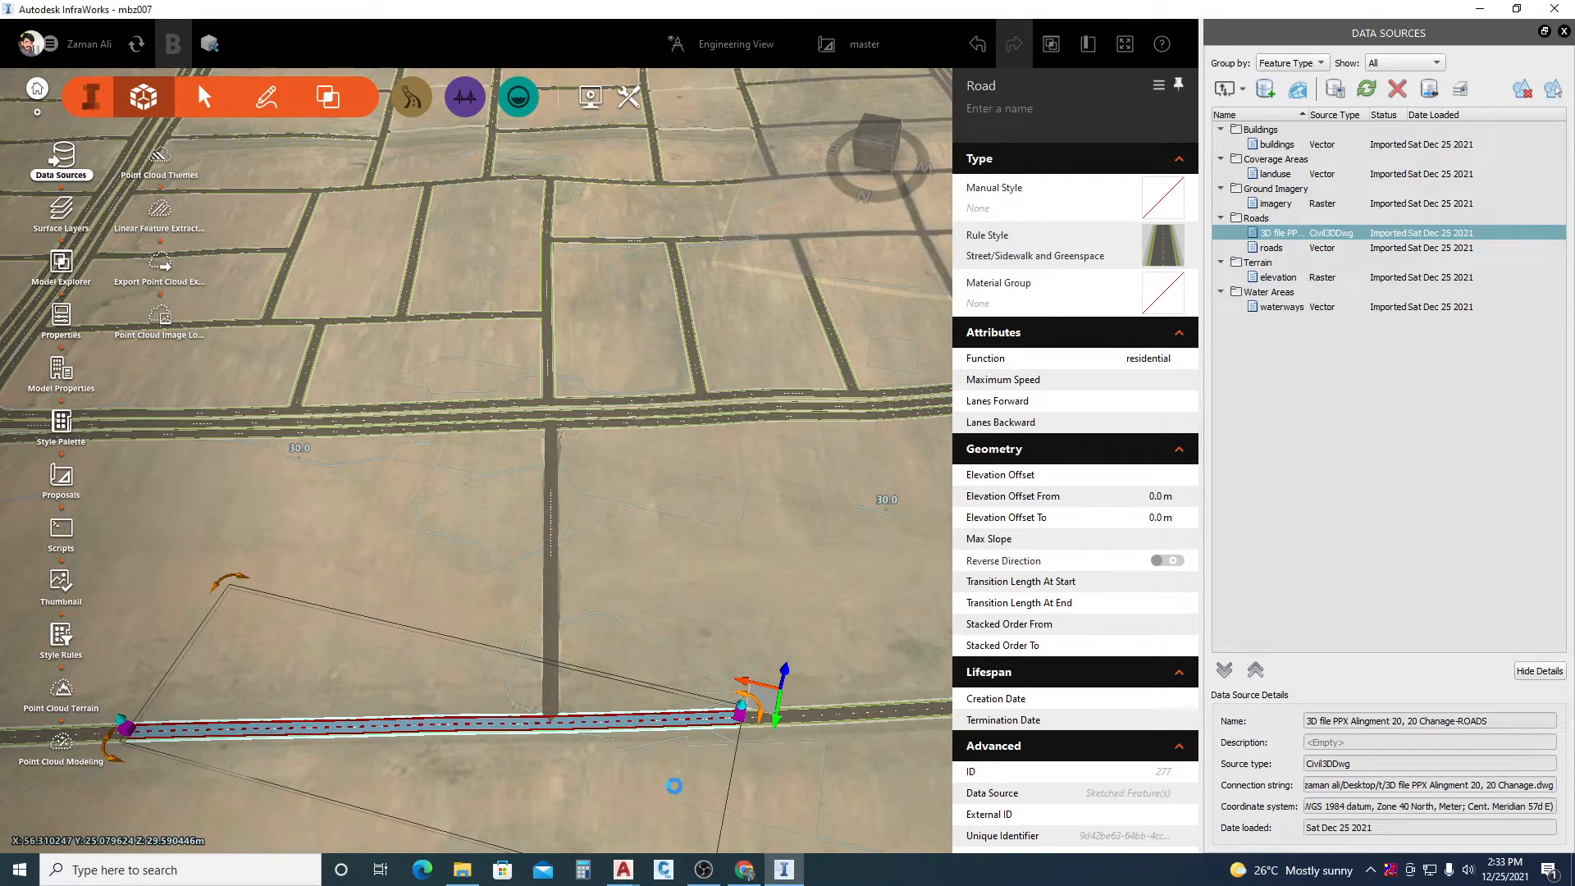
{"action": "left_click", "coordinate": [671, 603]}
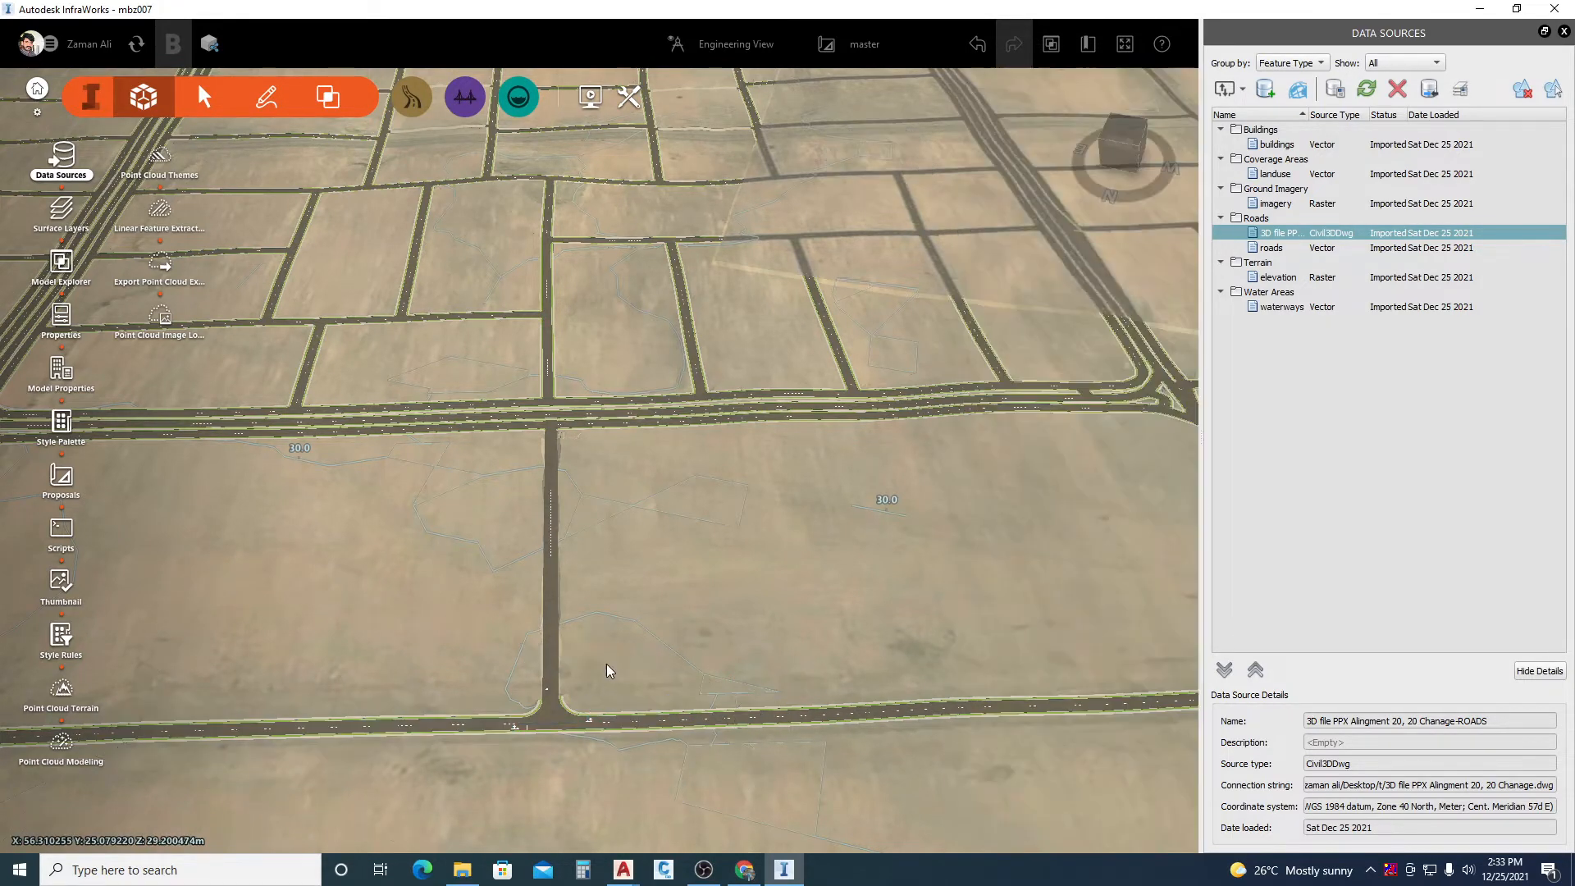
{"action": "scroll", "coordinate": [551, 739], "scroll_direction": "up", "scroll_amount": 5}
{"action": "middle_click_drag", "start_coordinate": [575, 667], "coordinate": [654, 667]}
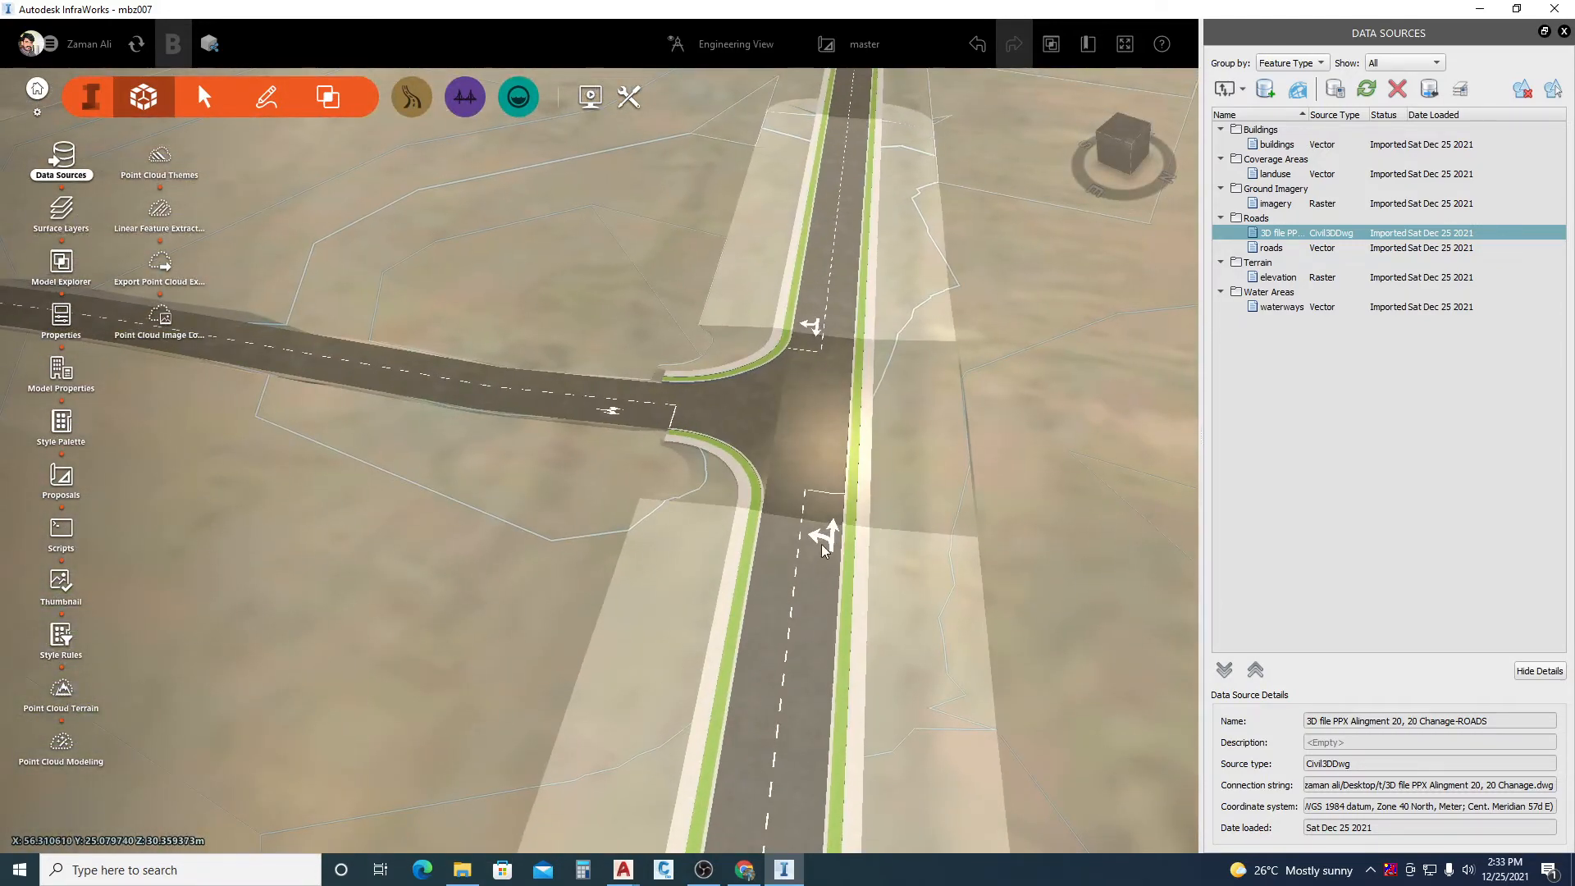
{"action": "left_click_drag", "start_coordinate": [584, 682], "coordinate": [512, 740]}
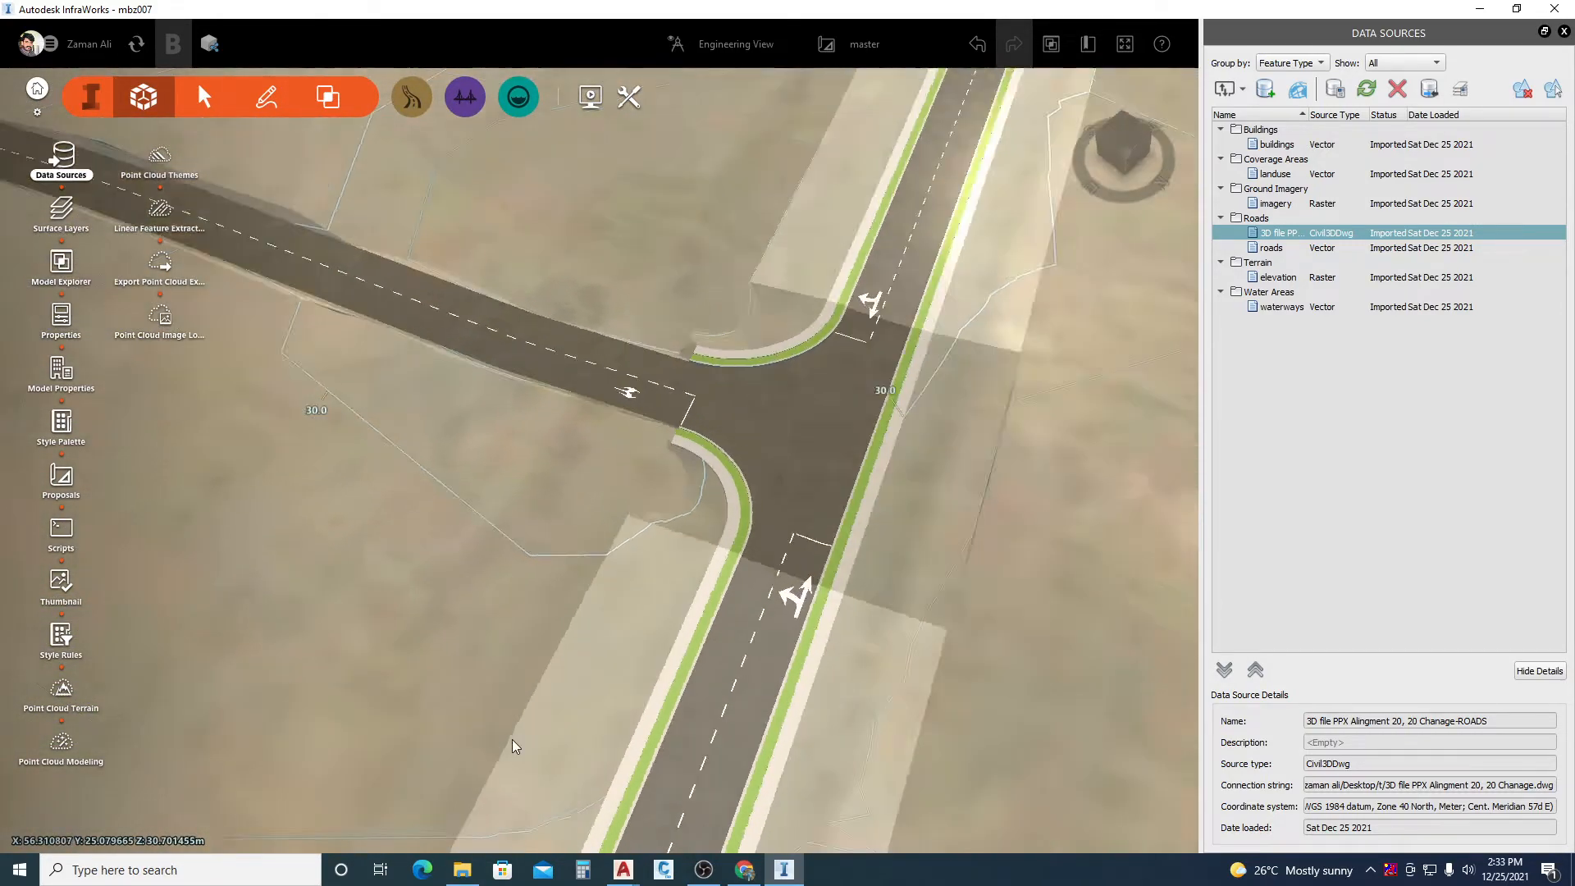
{"action": "middle_click_drag", "start_coordinate": [512, 740], "coordinate": [421, 738]}
{"action": "scroll", "coordinate": [337, 720], "scroll_direction": "down", "scroll_amount": 6}
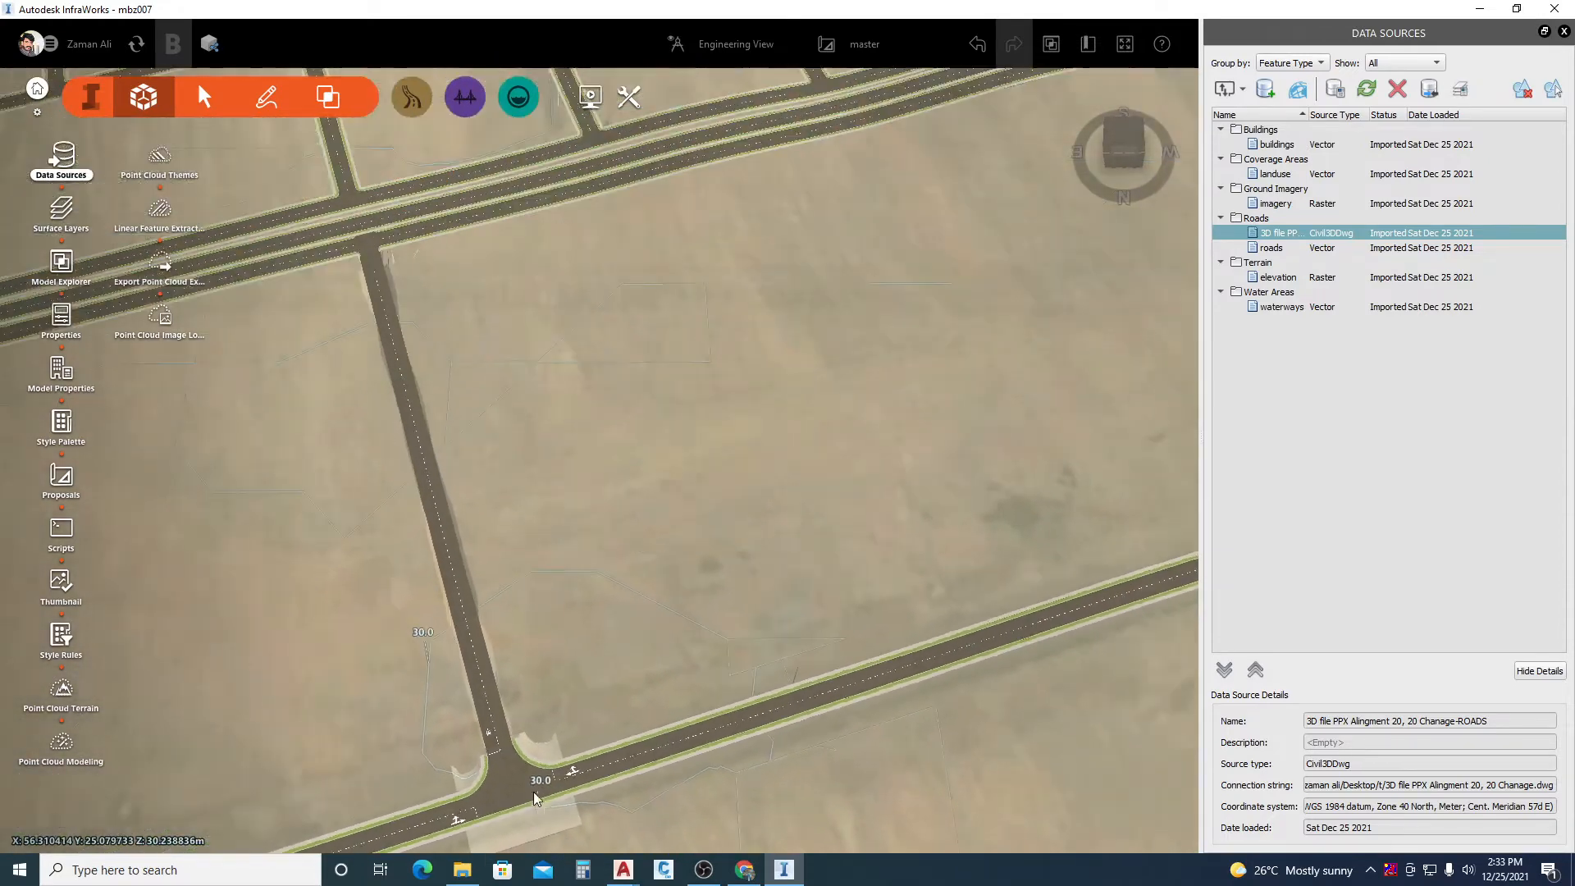
{"action": "left_click", "coordinate": [418, 456]}
{"action": "right_click", "coordinate": [419, 457]}
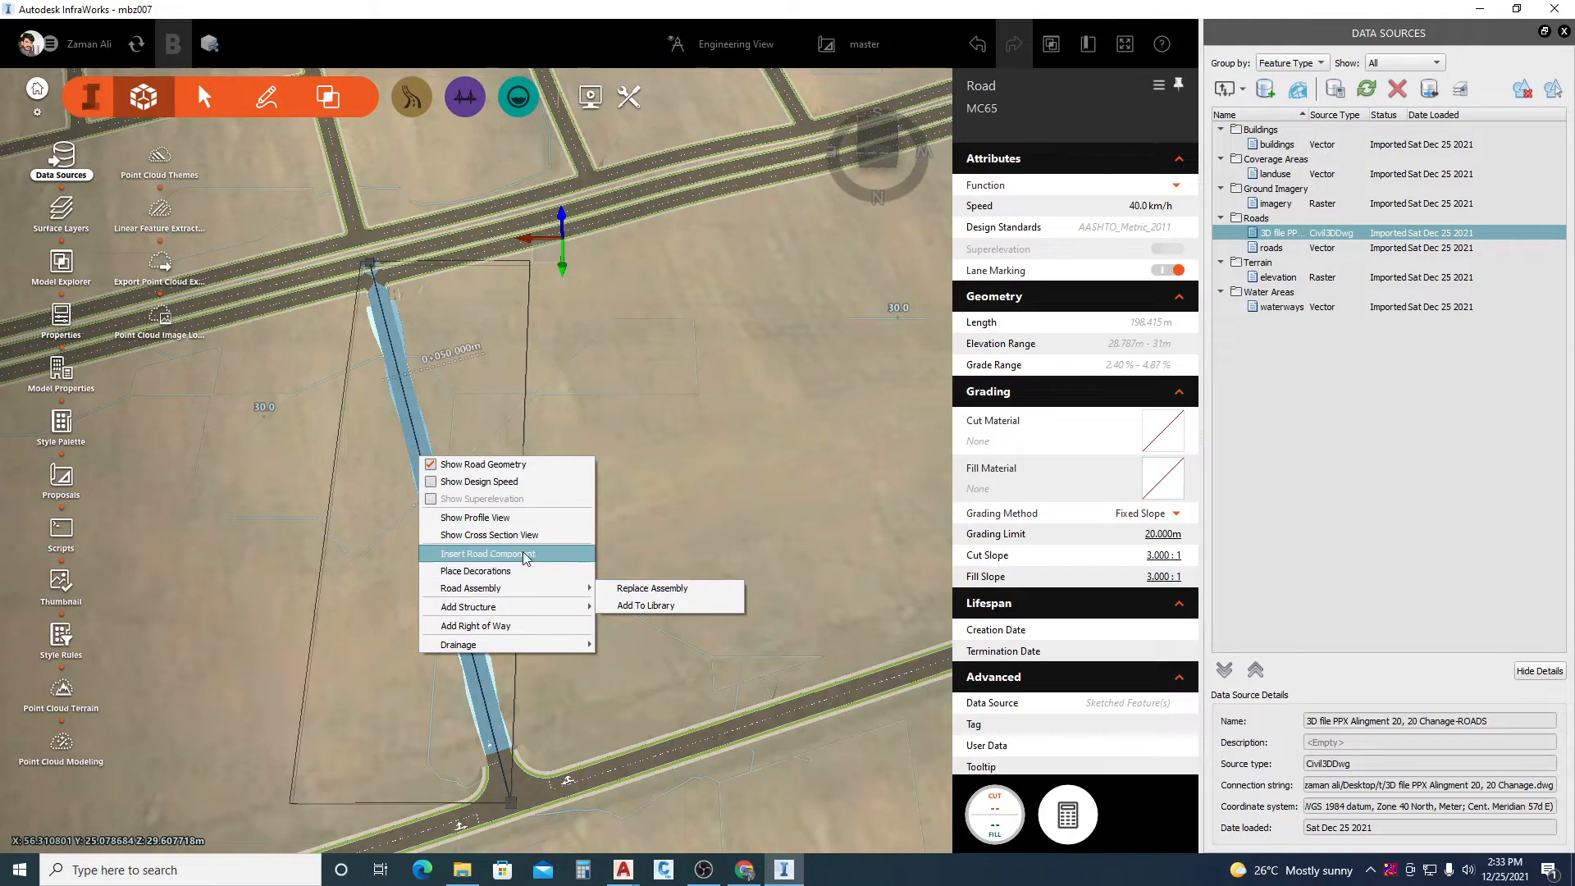
{"action": "left_click", "coordinate": [674, 453]}
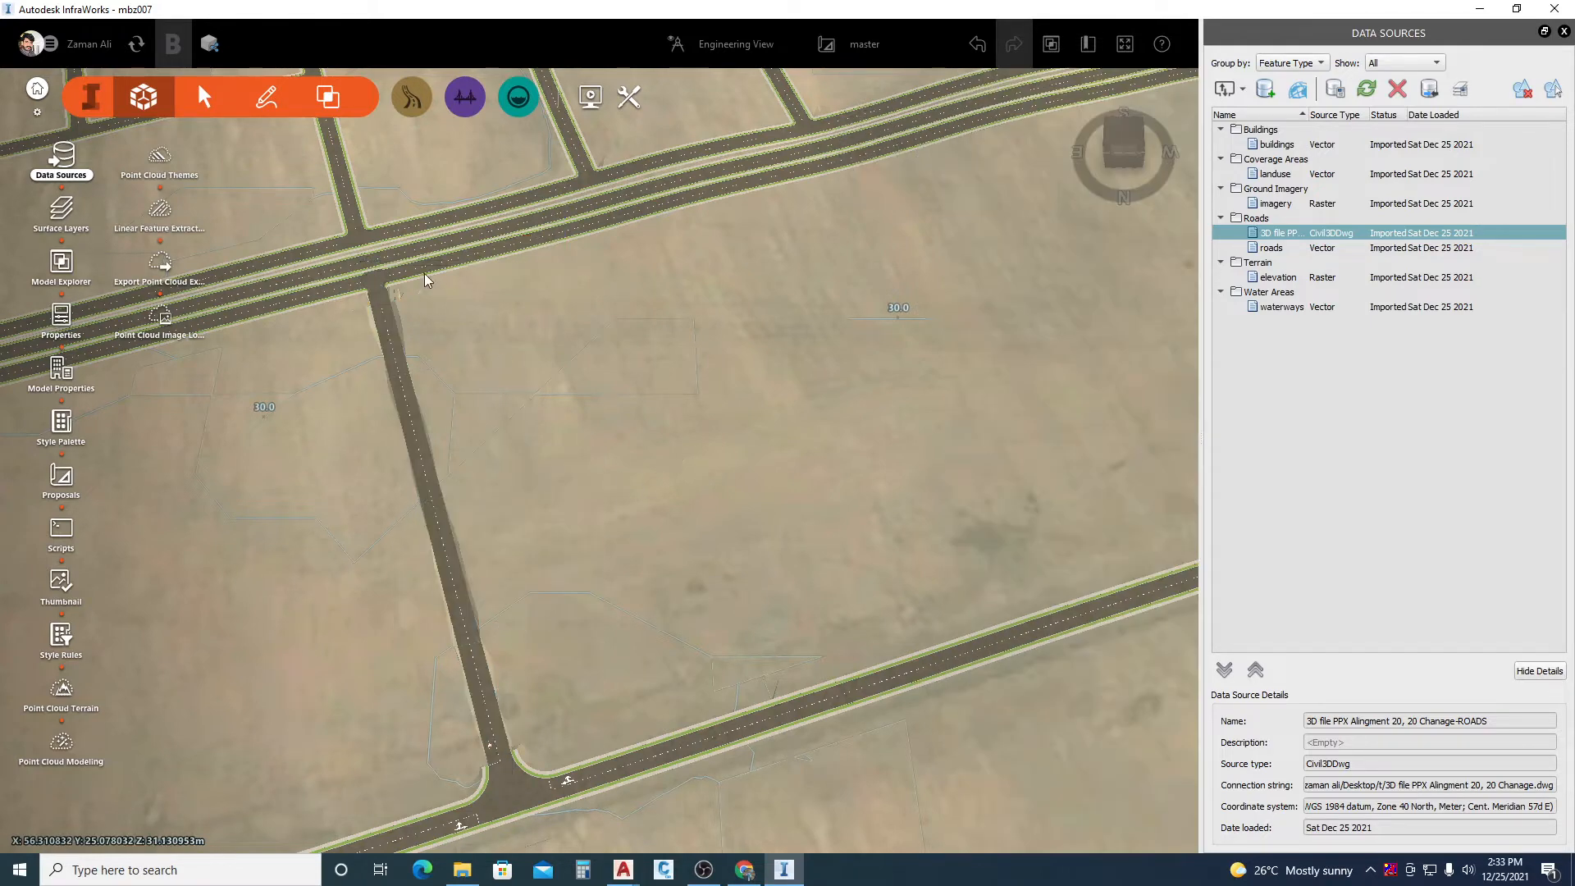
- Convert the dual carriageway's near roadway at MC65's other end to a component road and inspect the junction
{"action": "left_click", "coordinate": [425, 269]}
{"action": "right_click", "coordinate": [425, 269]}
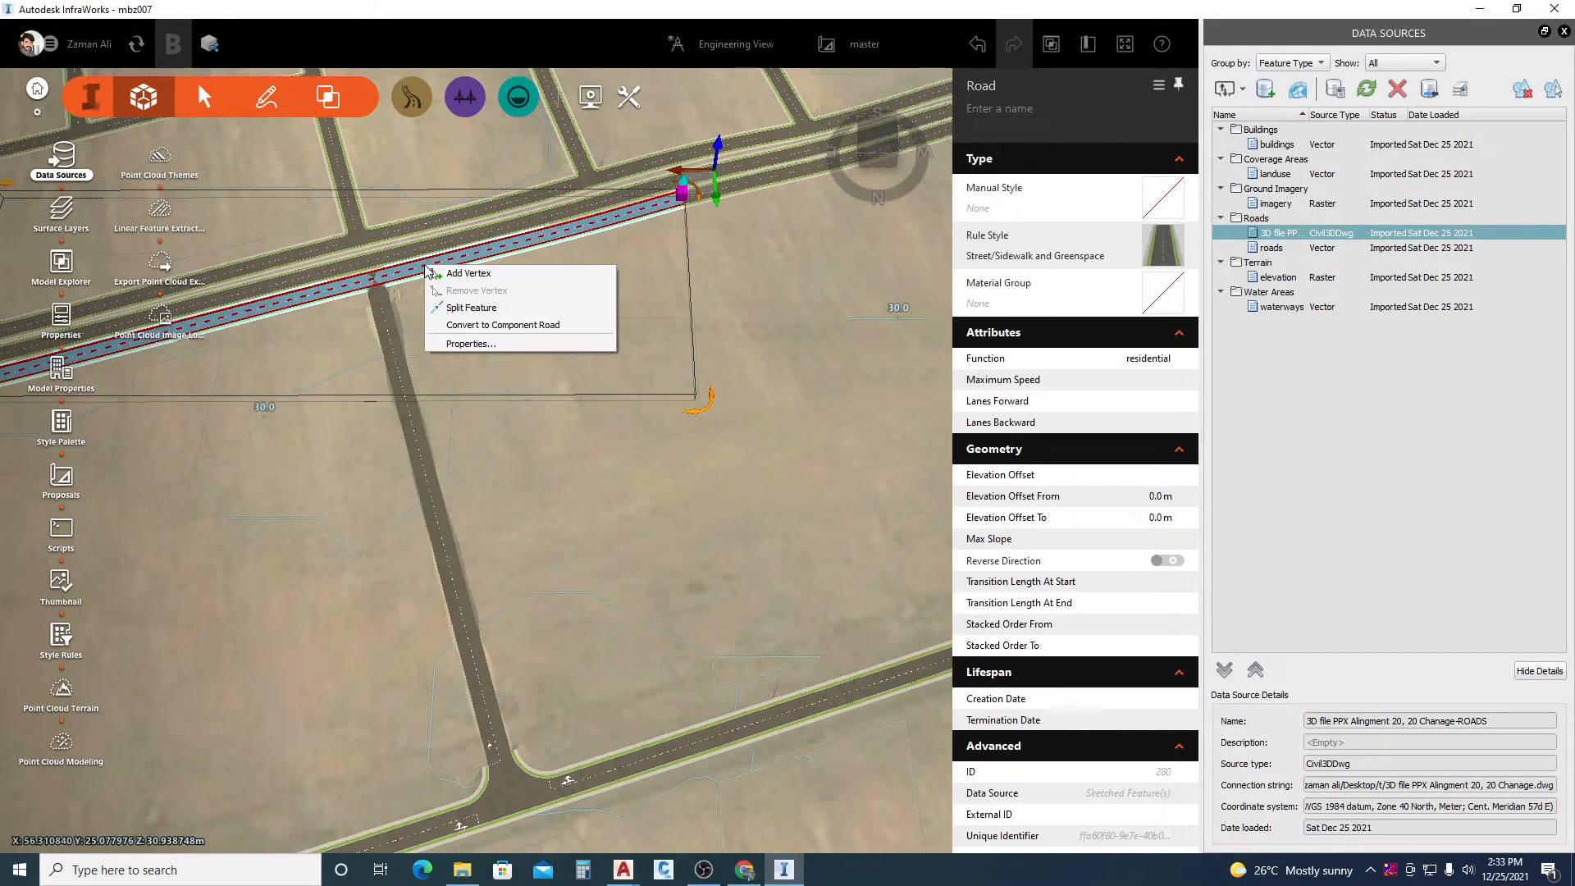
{"action": "left_click", "coordinate": [482, 328]}
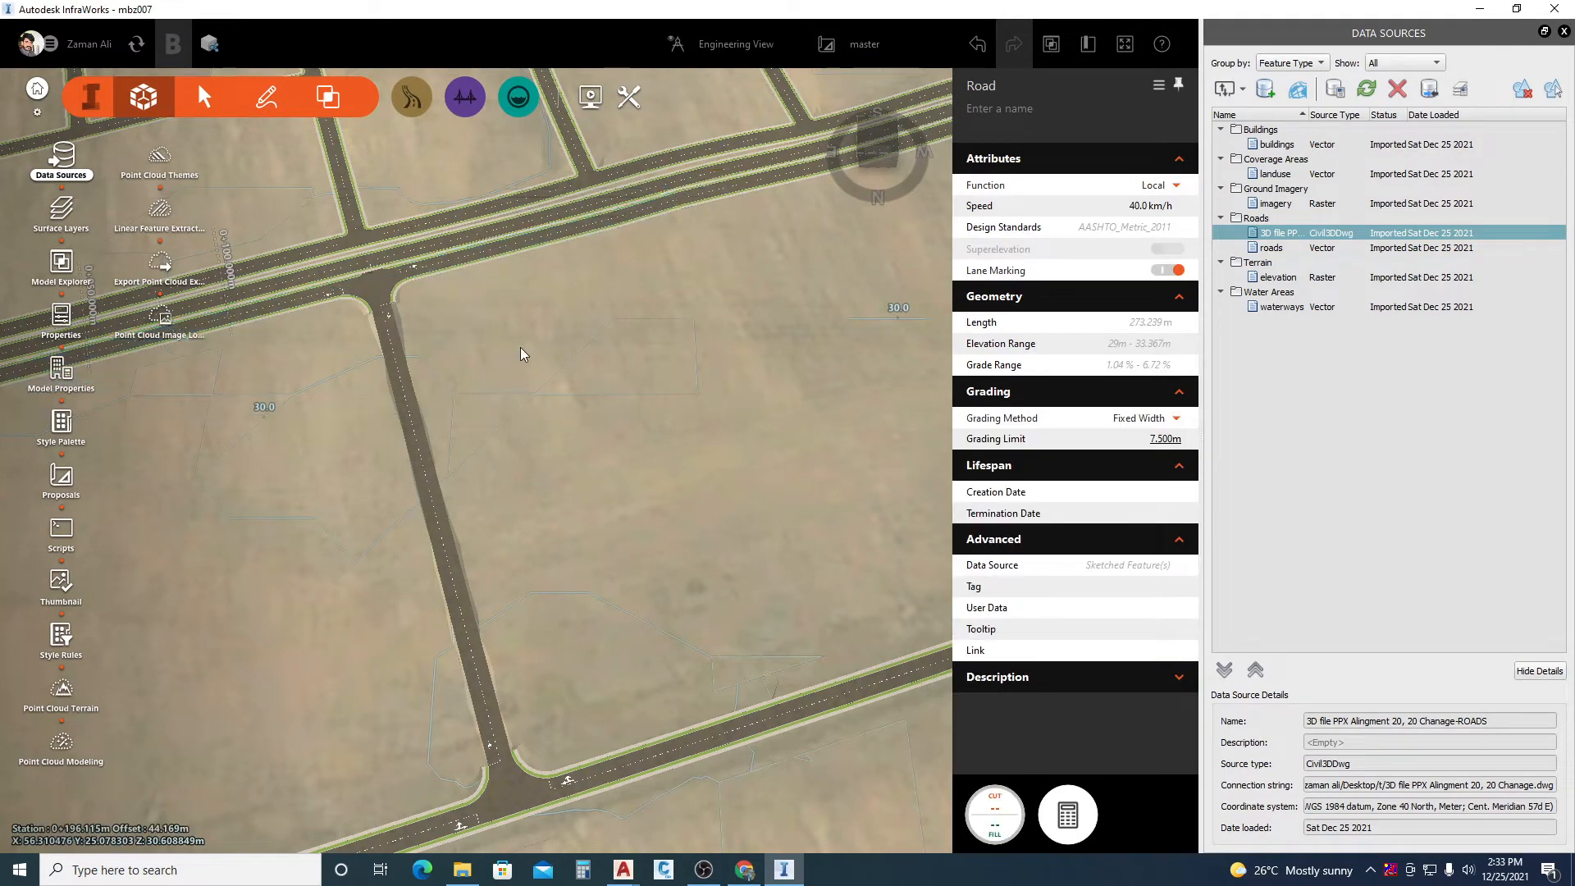
{"action": "middle_click_drag", "start_coordinate": [397, 292], "coordinate": [353, 405]}
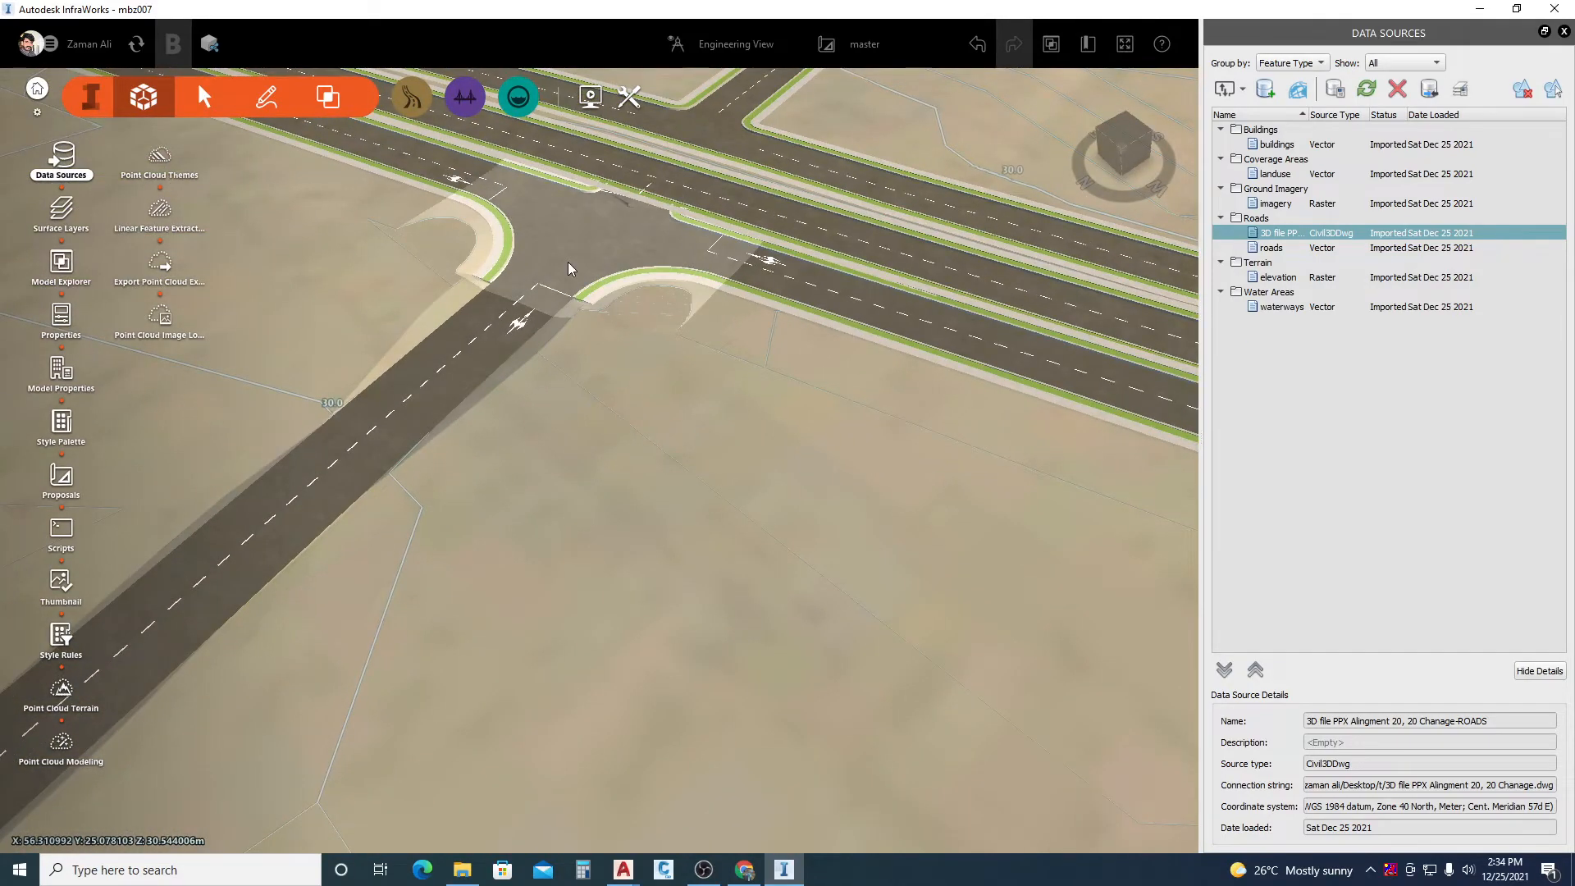
- Inspect road MC65 and its junctions at both ends from several angles and distances
{"action": "scroll", "coordinate": [568, 262], "scroll_direction": "down", "scroll_amount": 5}
{"action": "left_click_drag", "start_coordinate": [716, 523], "coordinate": [694, 569]}
{"action": "left_click_drag", "start_coordinate": [625, 711], "coordinate": [571, 625]}
{"action": "scroll", "coordinate": [906, 524], "scroll_direction": "down", "scroll_amount": 5}
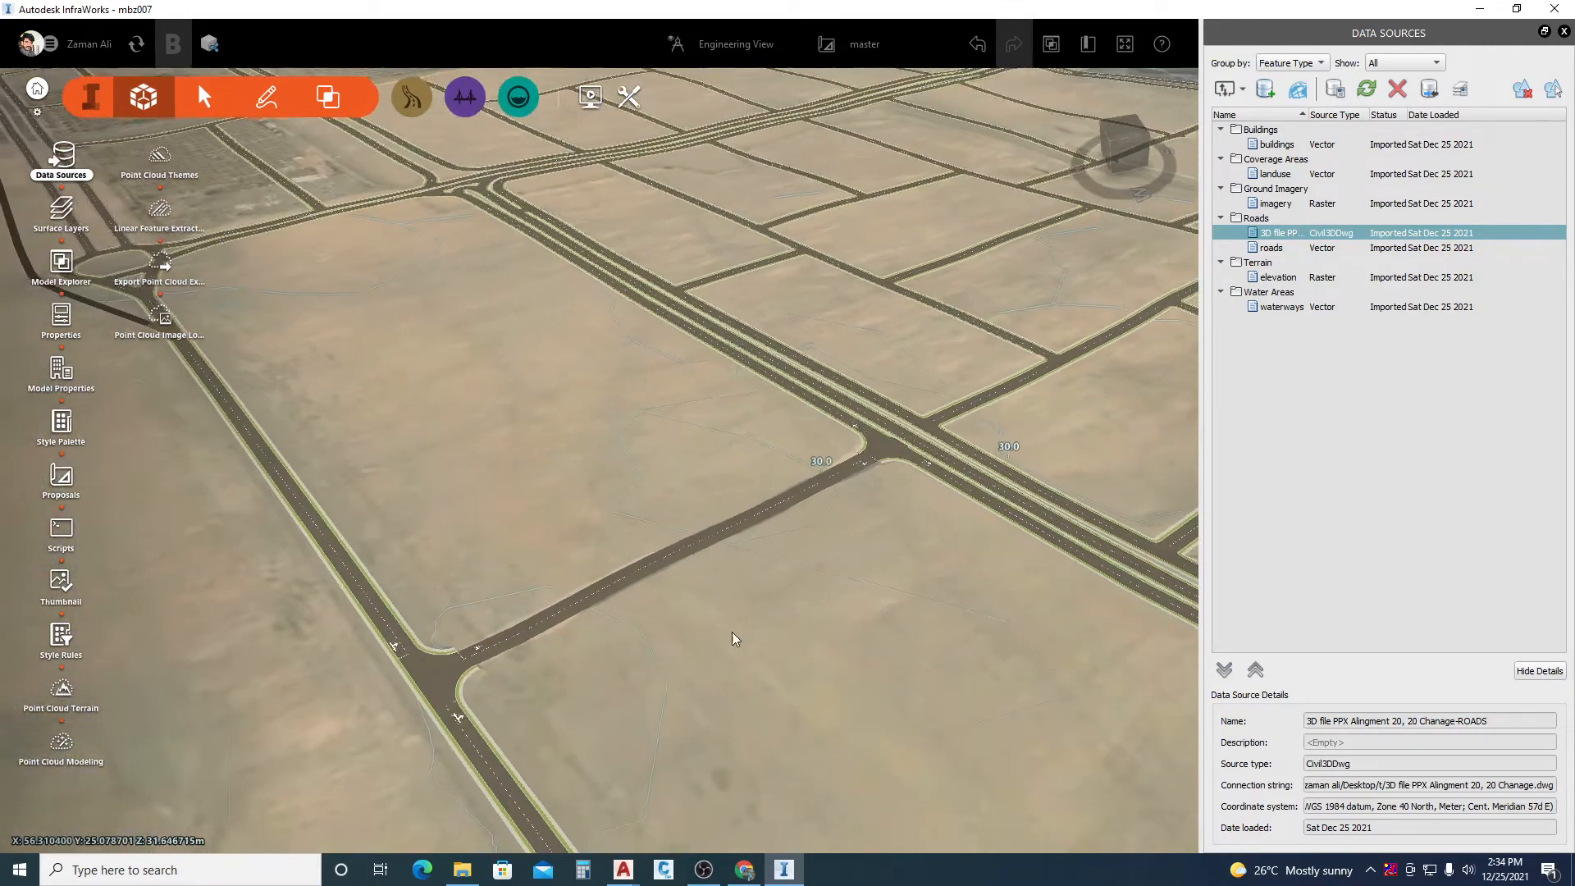
{"action": "scroll", "coordinate": [756, 619], "scroll_direction": "up", "scroll_amount": 10}
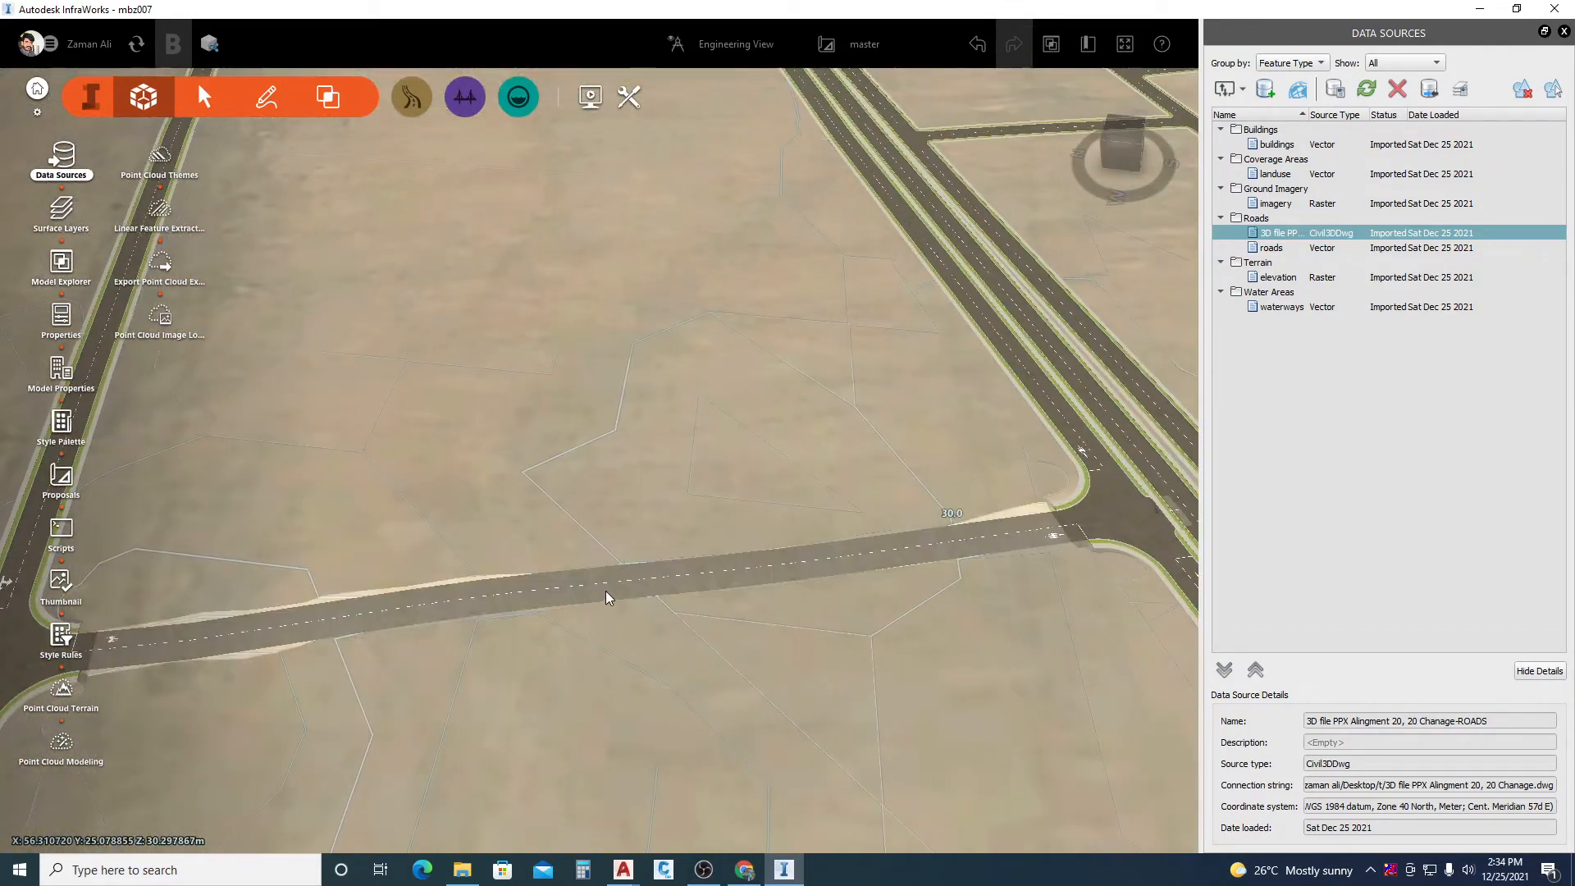
{"action": "left_click", "coordinate": [605, 595]}
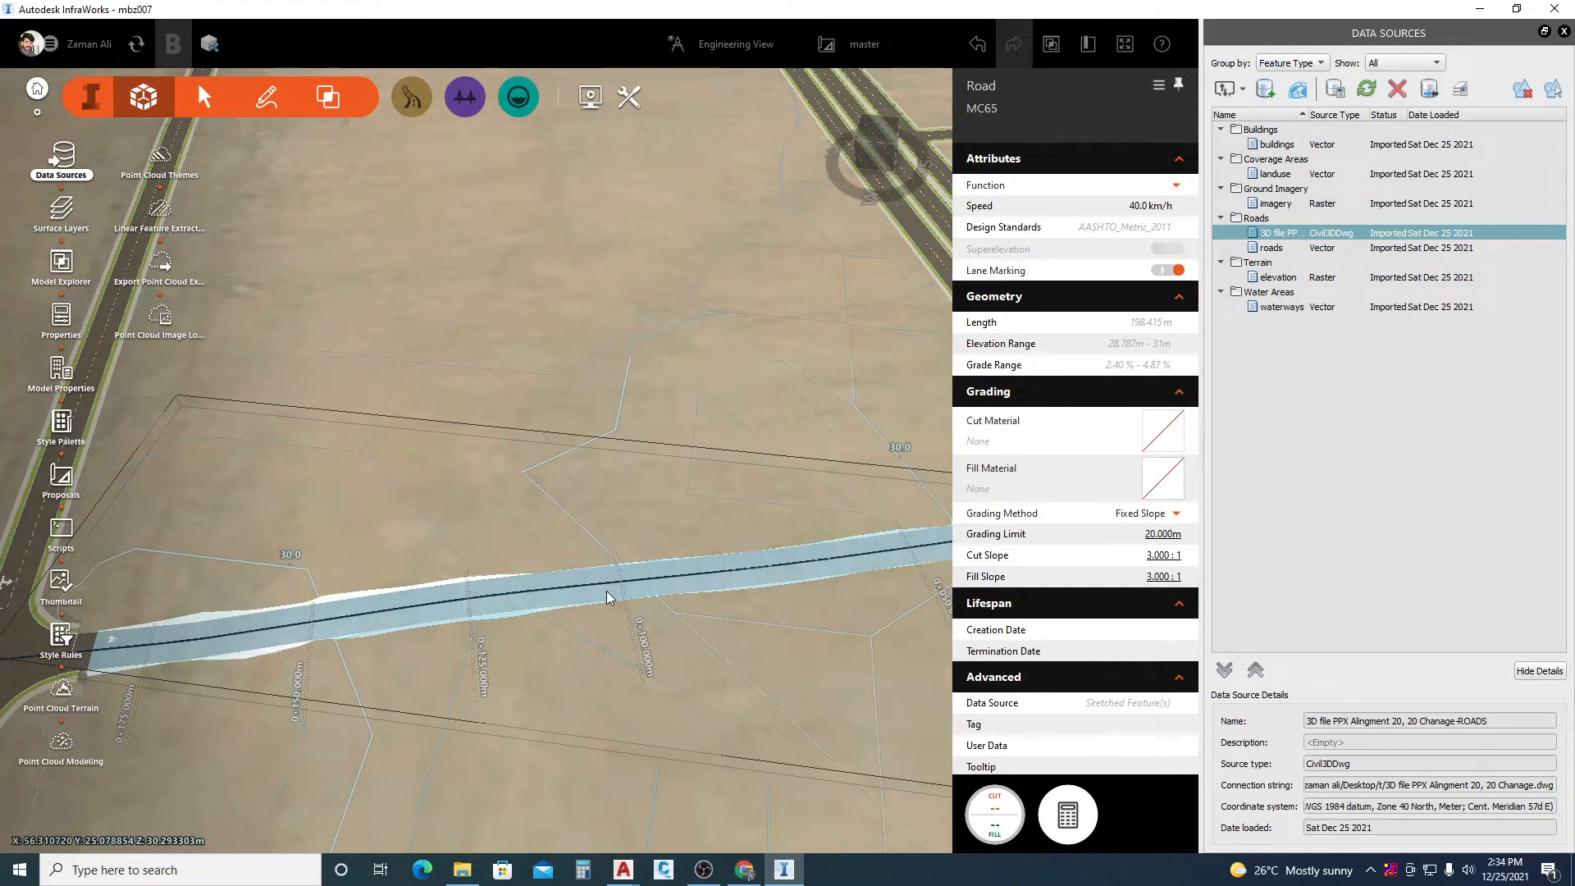
{"action": "left_click", "coordinate": [559, 668]}
{"action": "left_click_drag", "start_coordinate": [635, 666], "coordinate": [727, 682]}
{"action": "scroll", "coordinate": [854, 461], "scroll_direction": "down", "scroll_amount": 2}
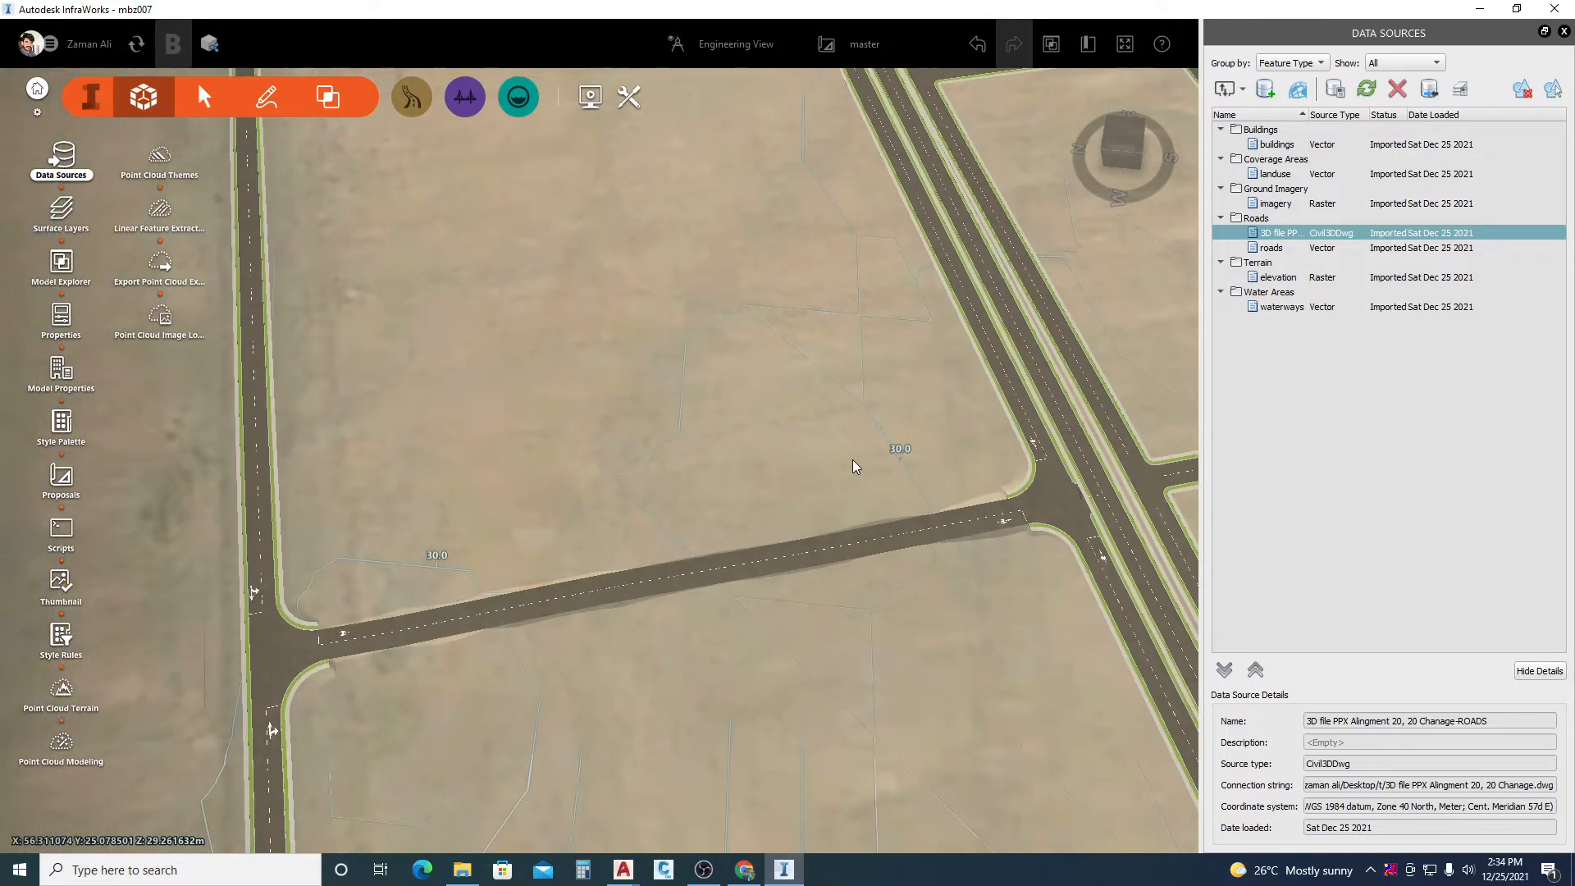
- Save the cross section of the existing single-carriageway road near its junction with MC65 to the assembly library as MB
{"action": "right_click", "coordinate": [251, 452]}
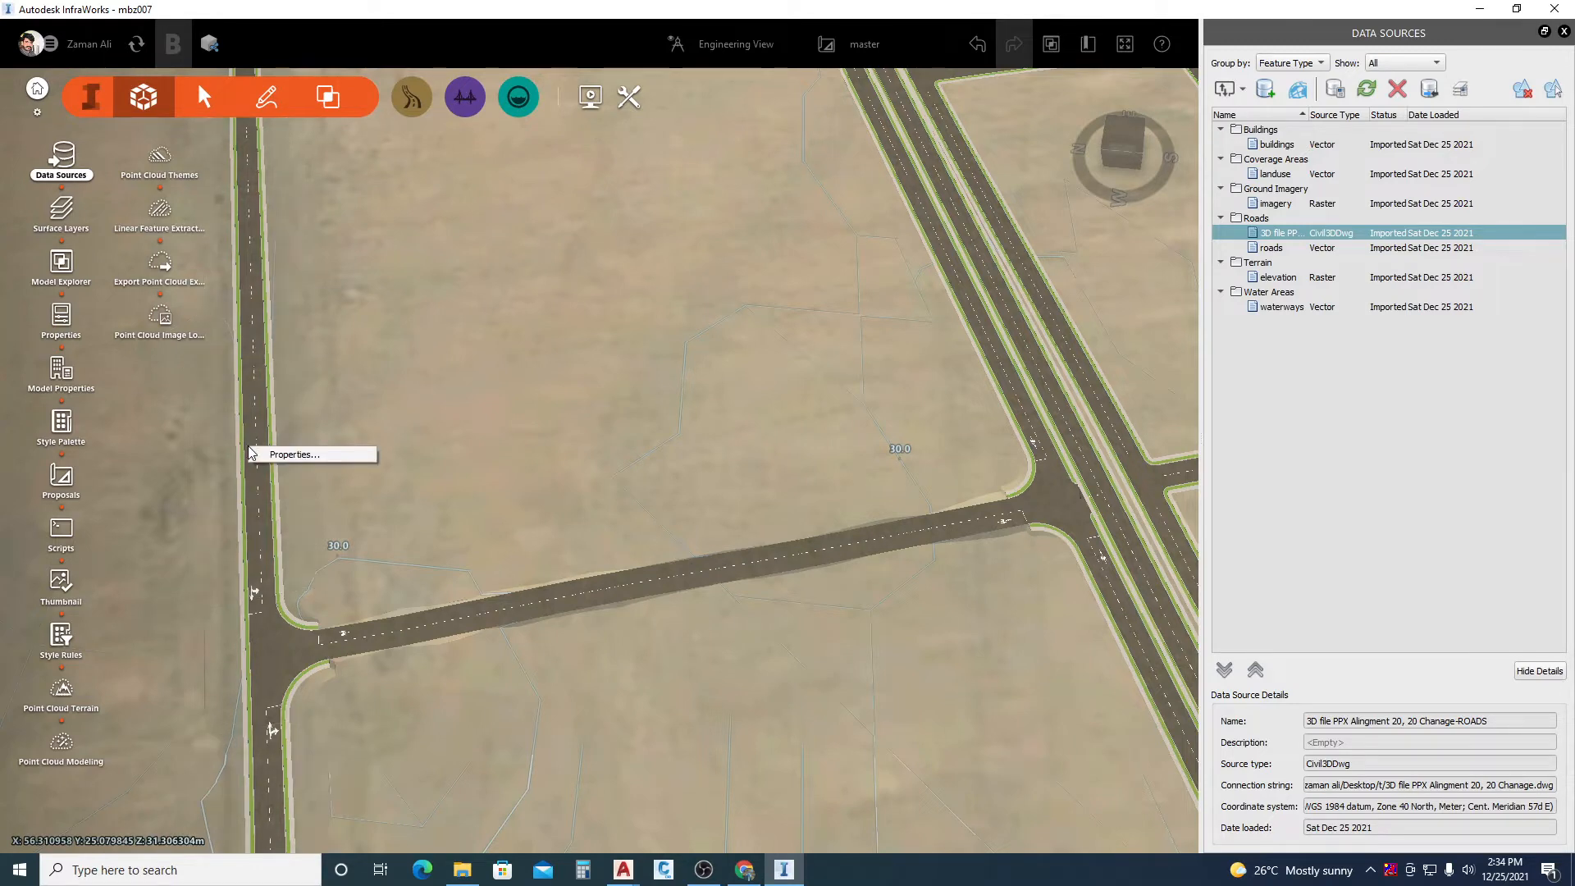
{"action": "left_click", "coordinate": [253, 454]}
{"action": "right_click", "coordinate": [249, 440]}
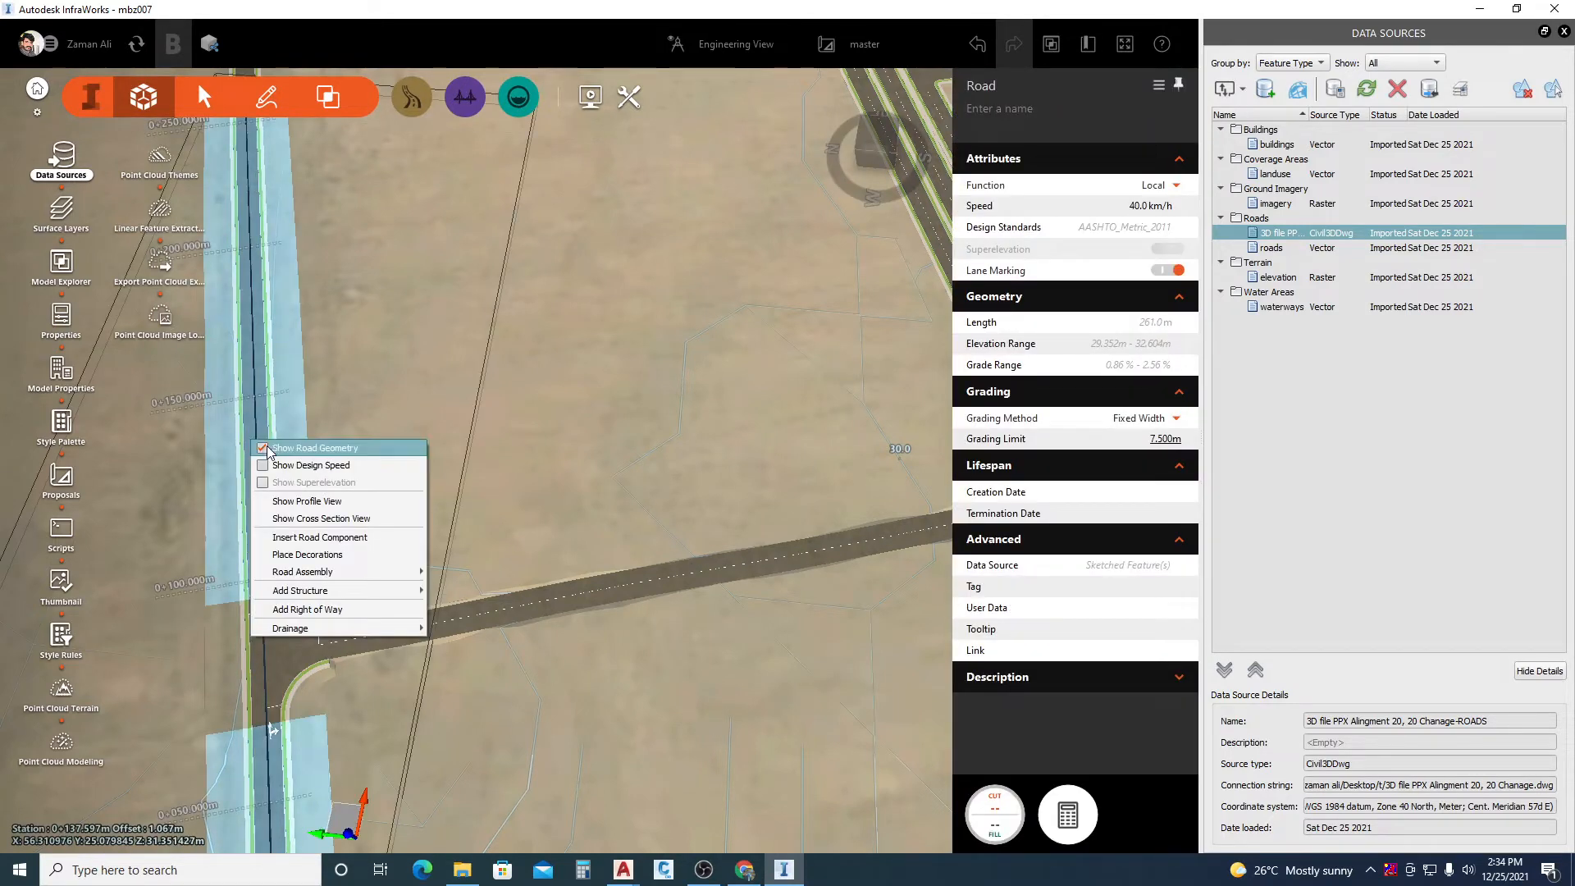
{"action": "mouse_move", "coordinate": [333, 575]}
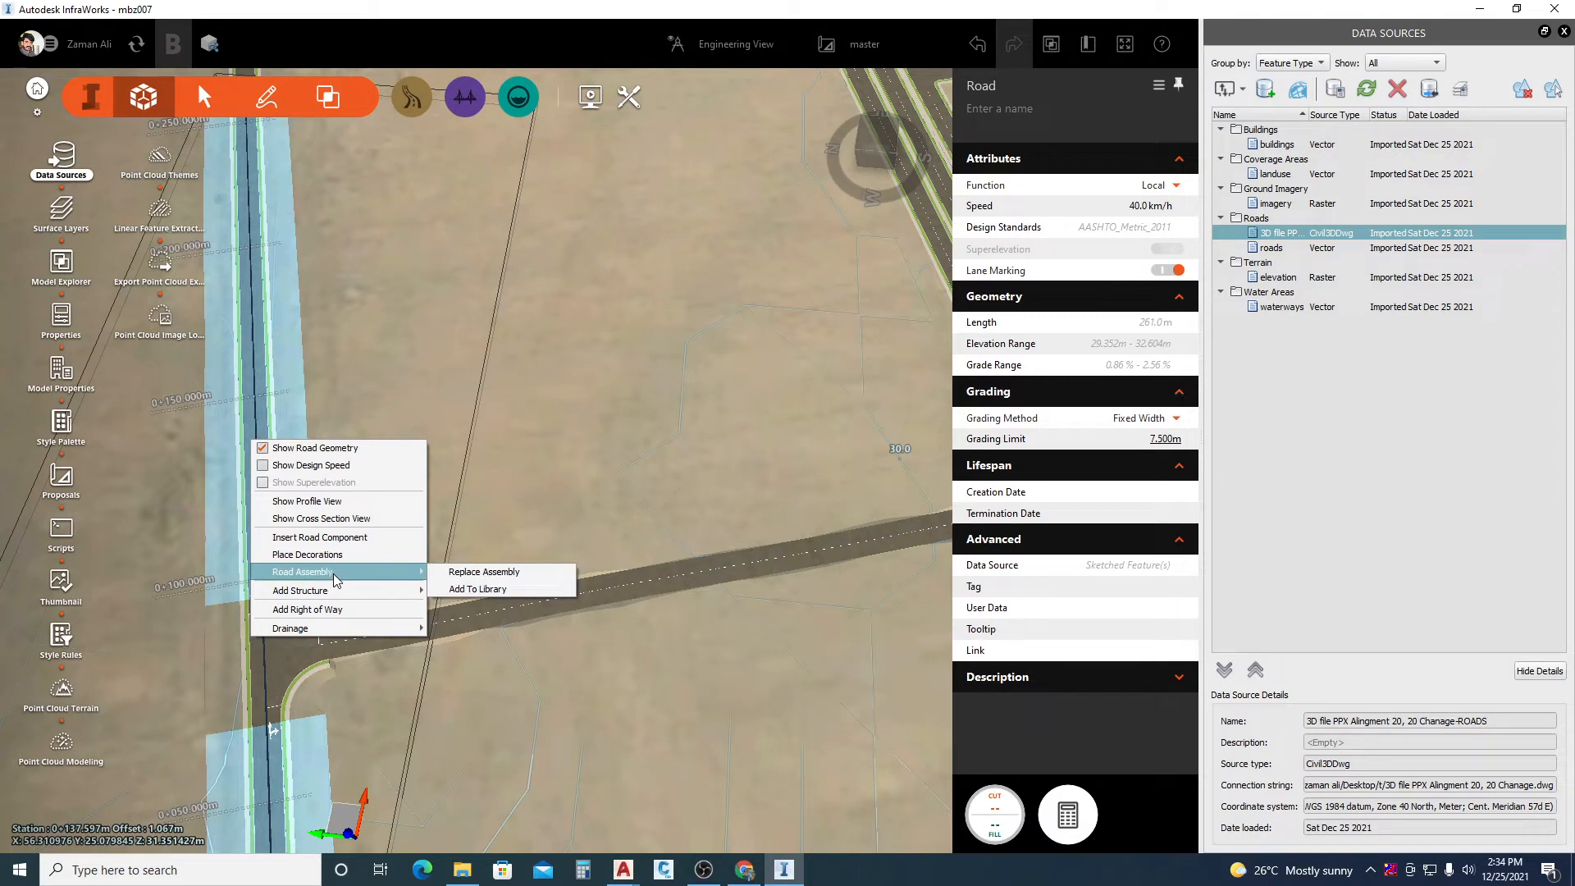
{"action": "left_click", "coordinate": [494, 591]}
{"action": "left_click", "coordinate": [329, 453]}
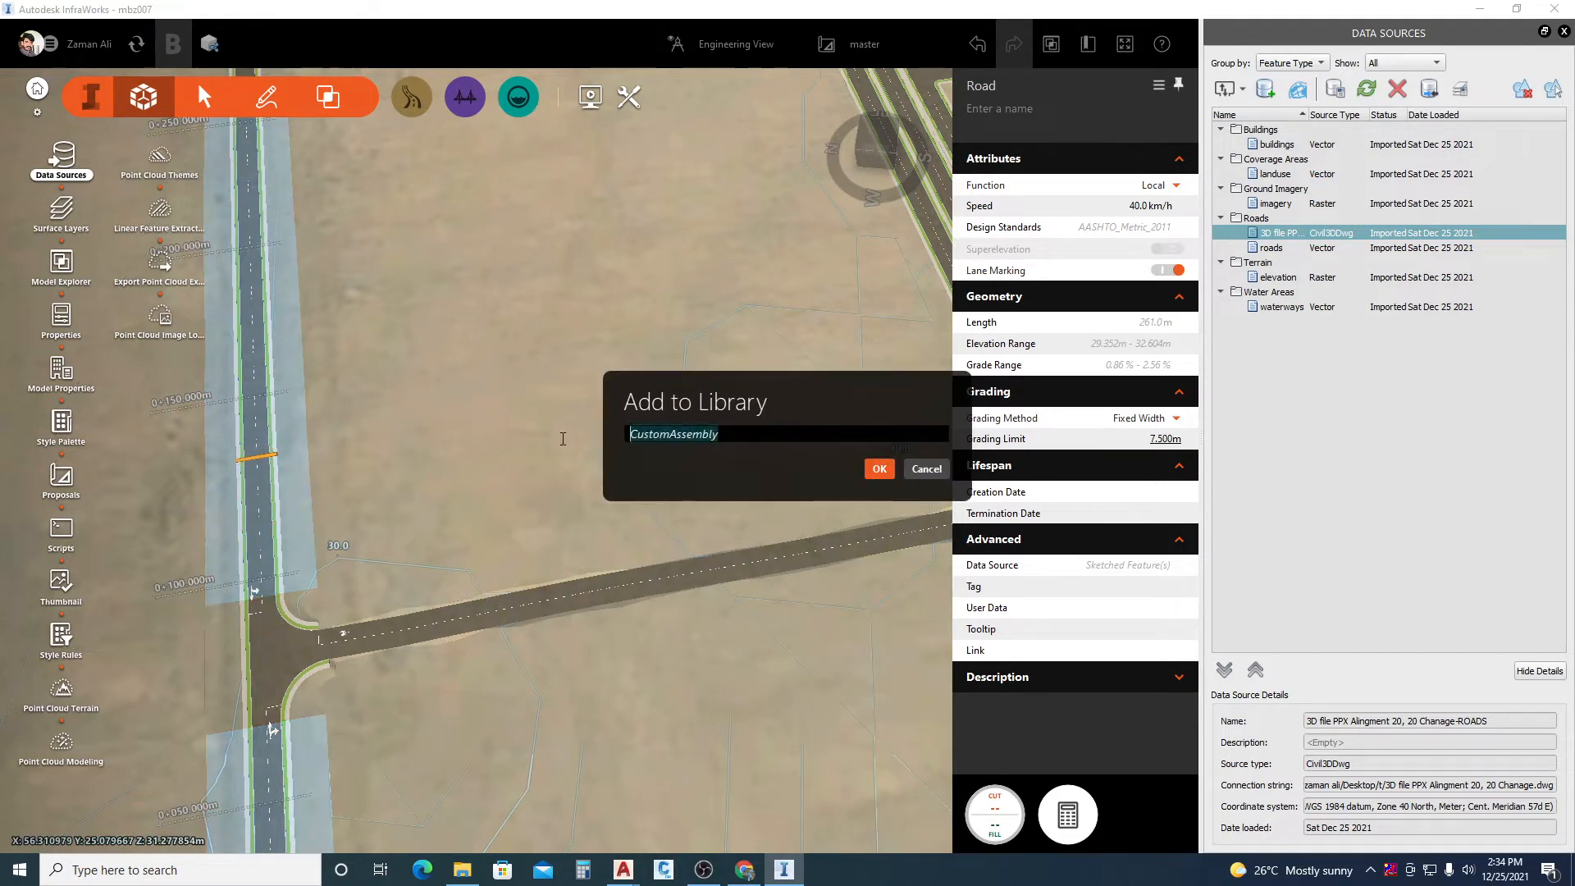
{"action": "type", "text": "M"}
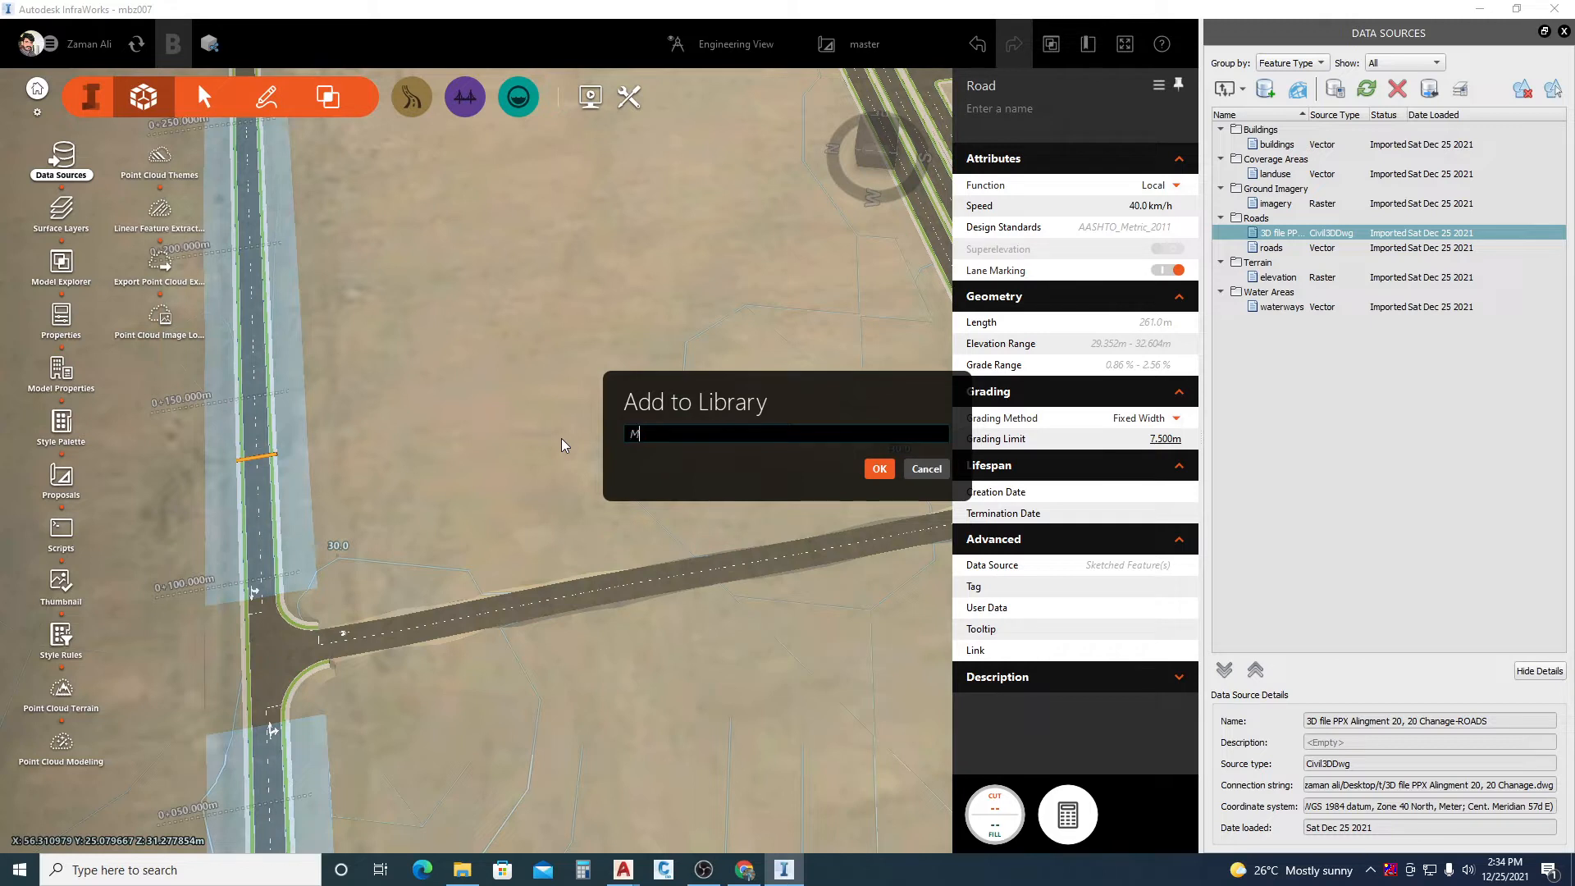
{"action": "type", "text": "B"}
{"action": "left_click", "coordinate": [879, 473]}
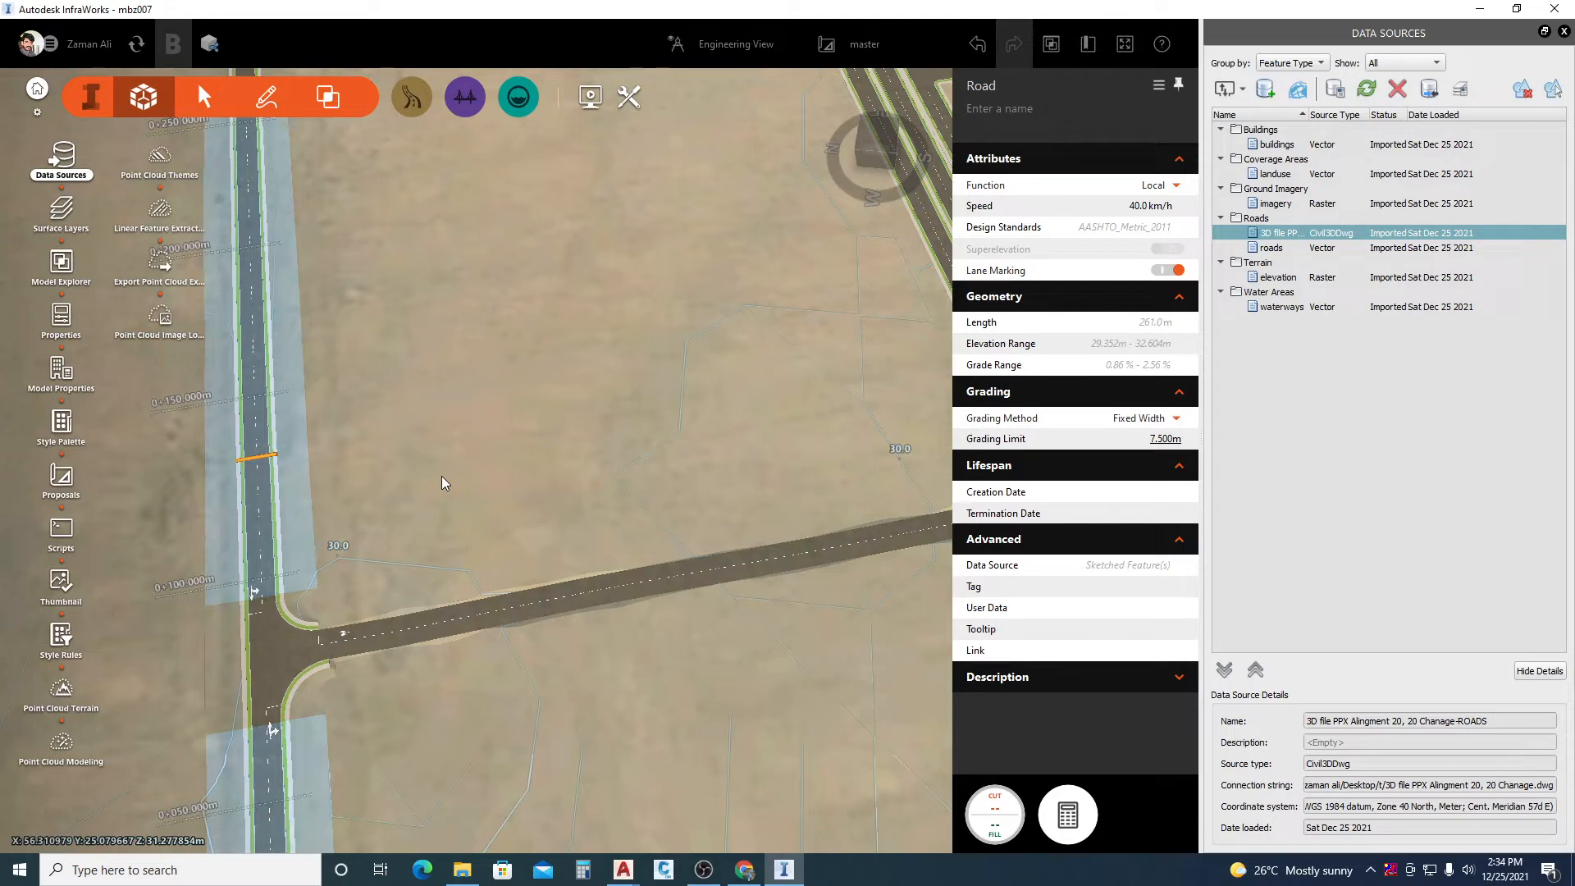
{"action": "left_click", "coordinate": [495, 482]}
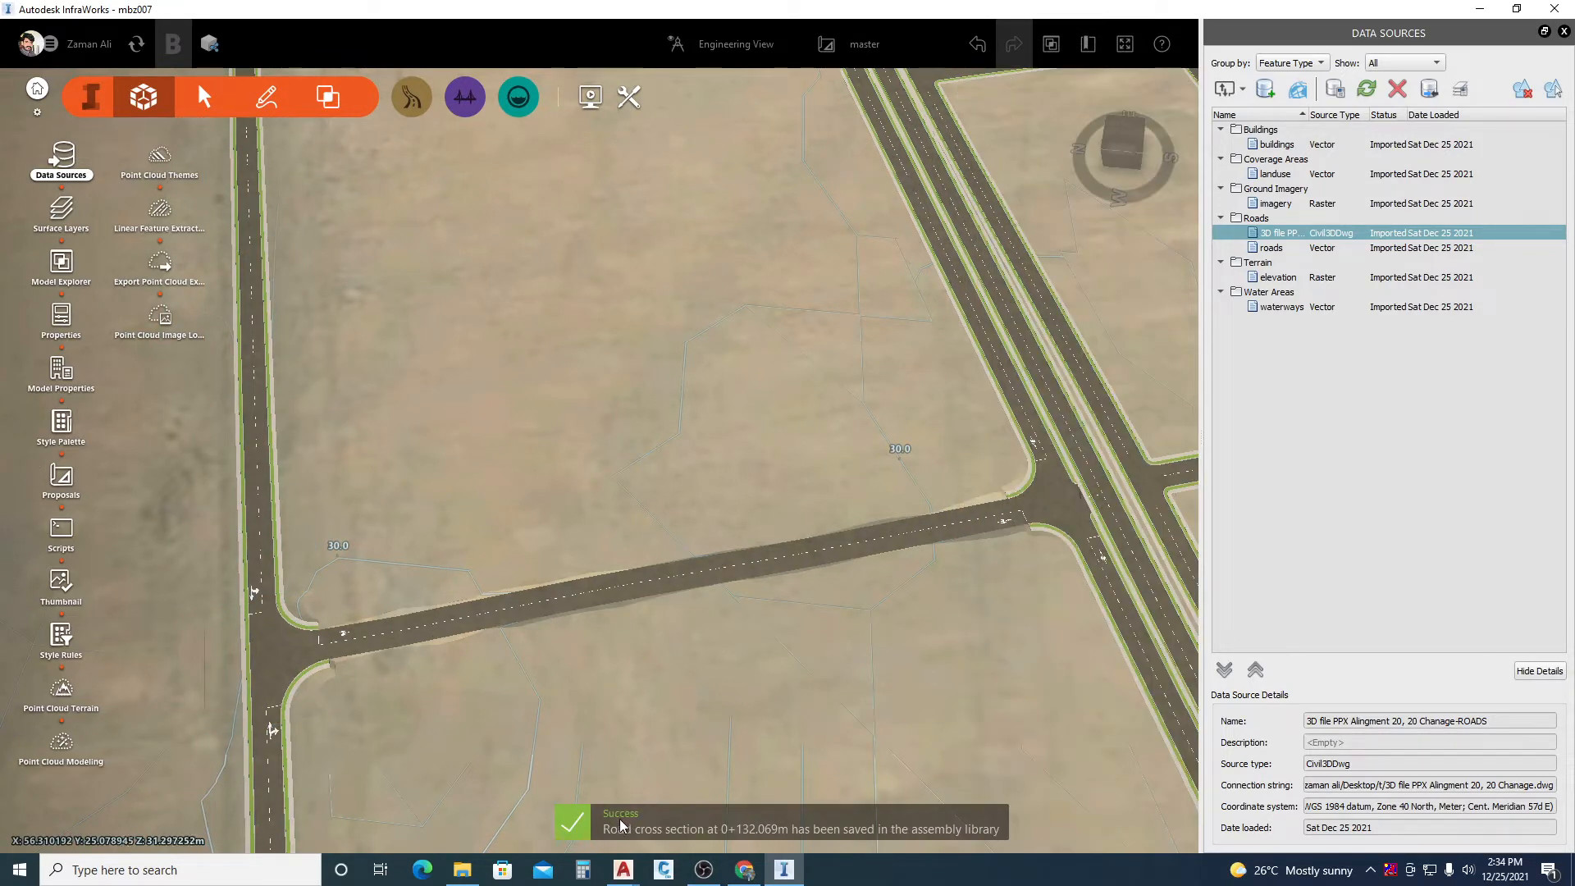
- Replace MC65's road assembly with the custom MB assembly along its full length, from station 0 to 198.415 m
{"action": "left_click", "coordinate": [579, 602]}
{"action": "right_click", "coordinate": [593, 595]}
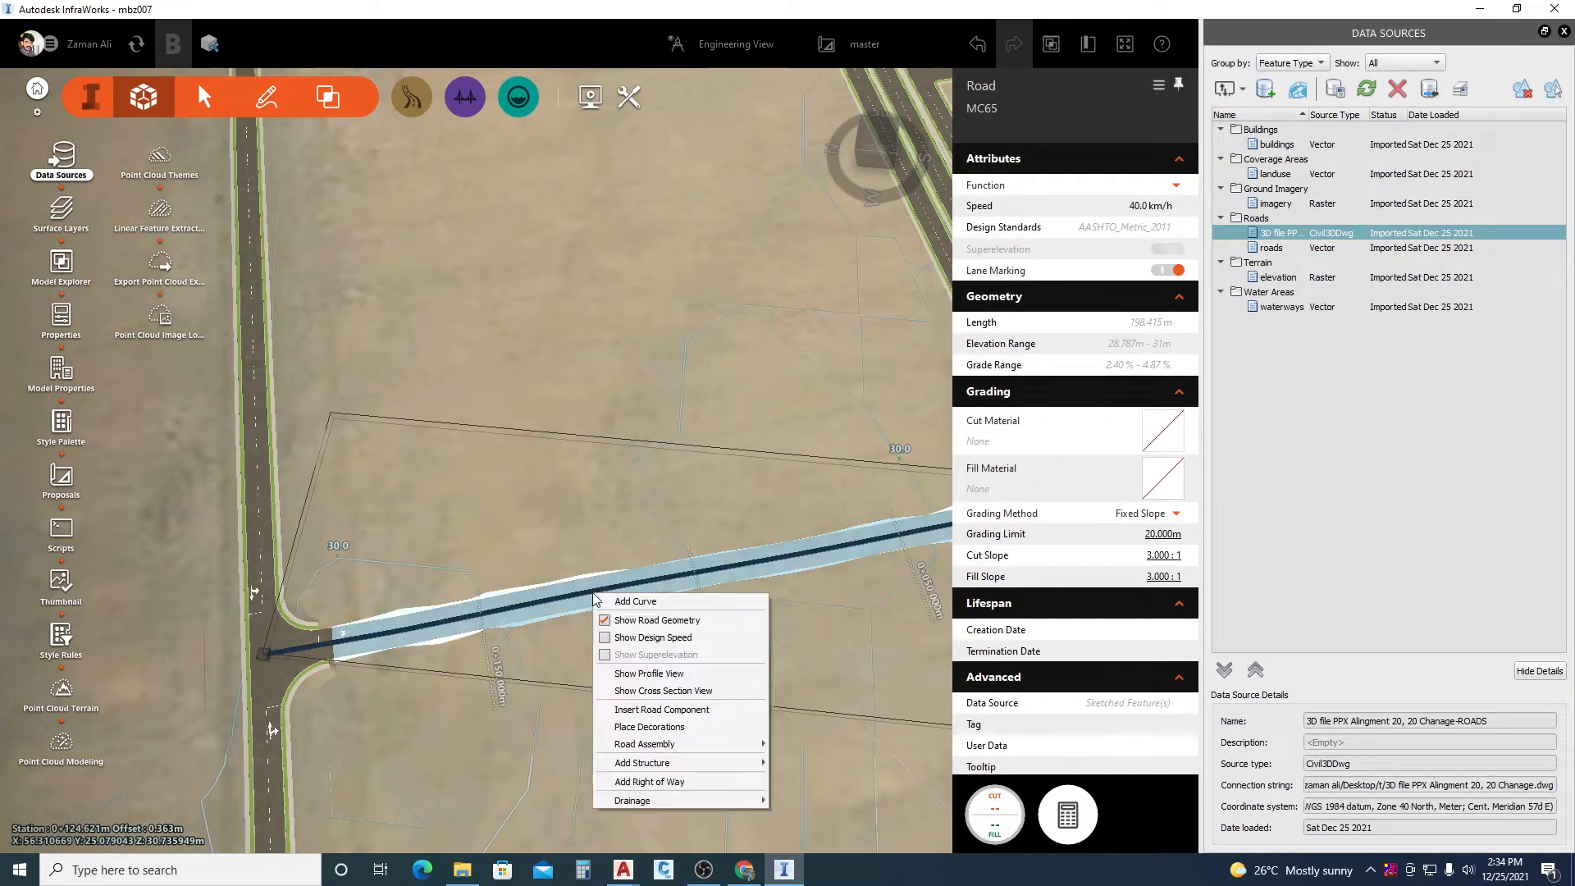
{"action": "mouse_move", "coordinate": [645, 745]}
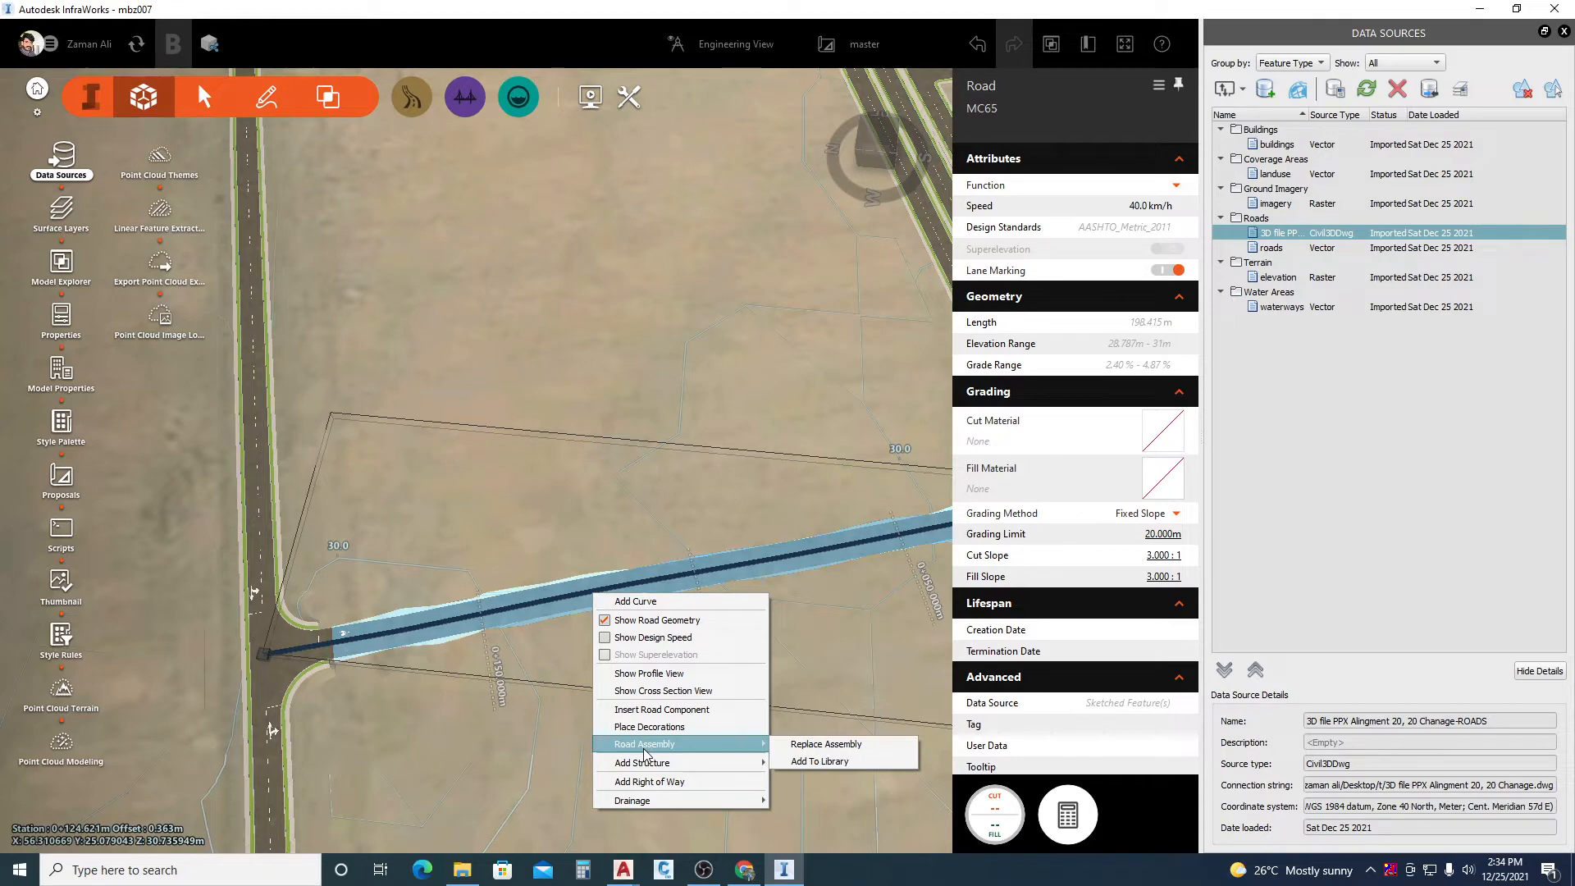
{"action": "left_click", "coordinate": [835, 745]}
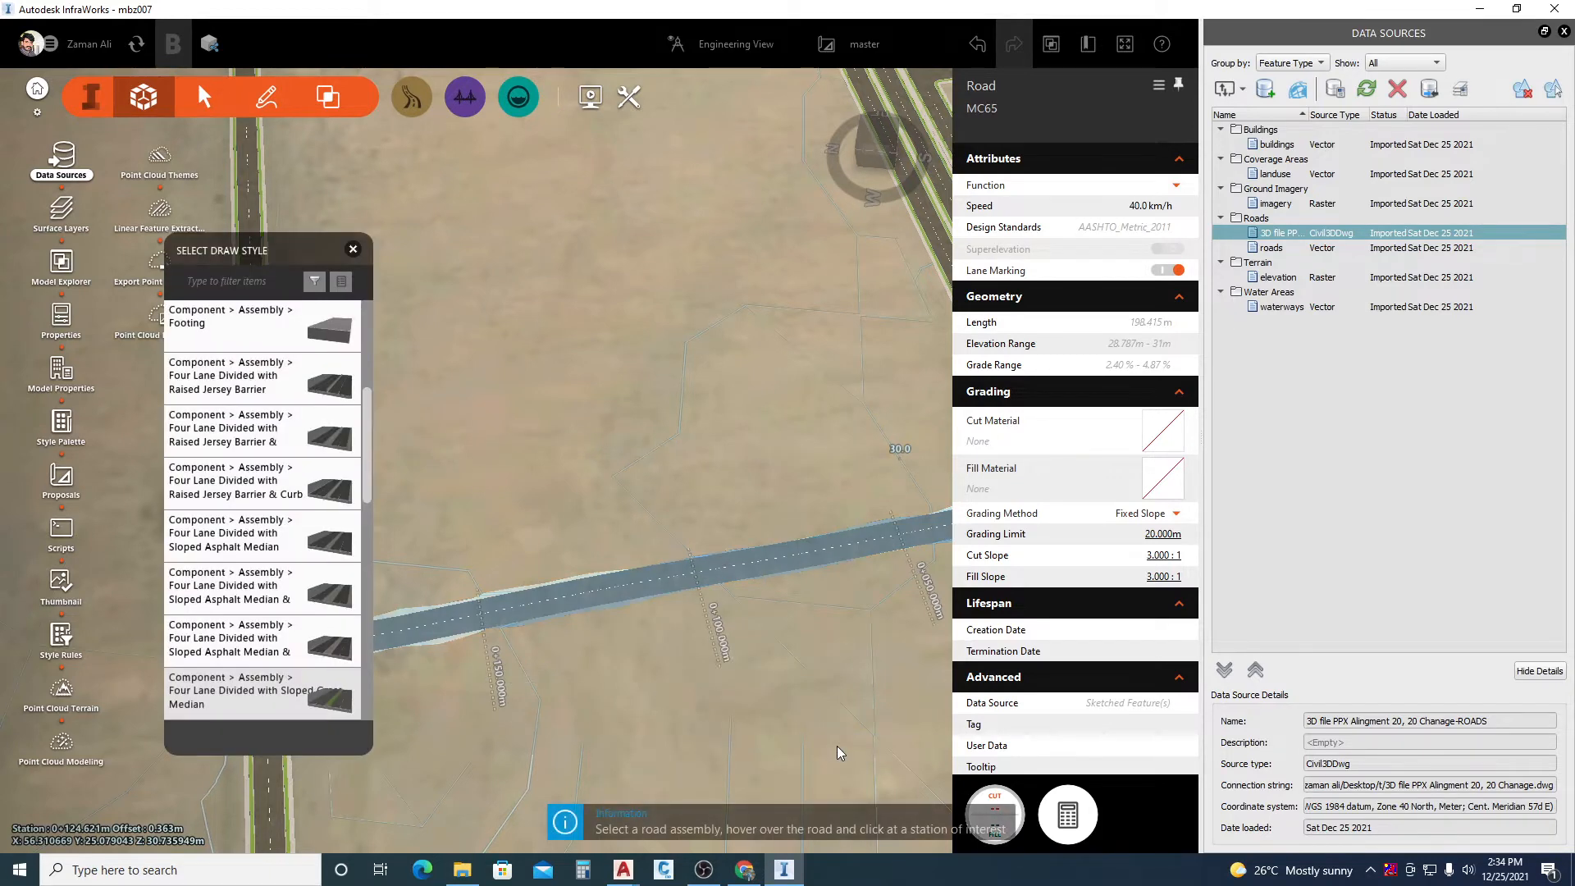
{"action": "scroll", "coordinate": [277, 495], "scroll_direction": "down", "scroll_amount": 10}
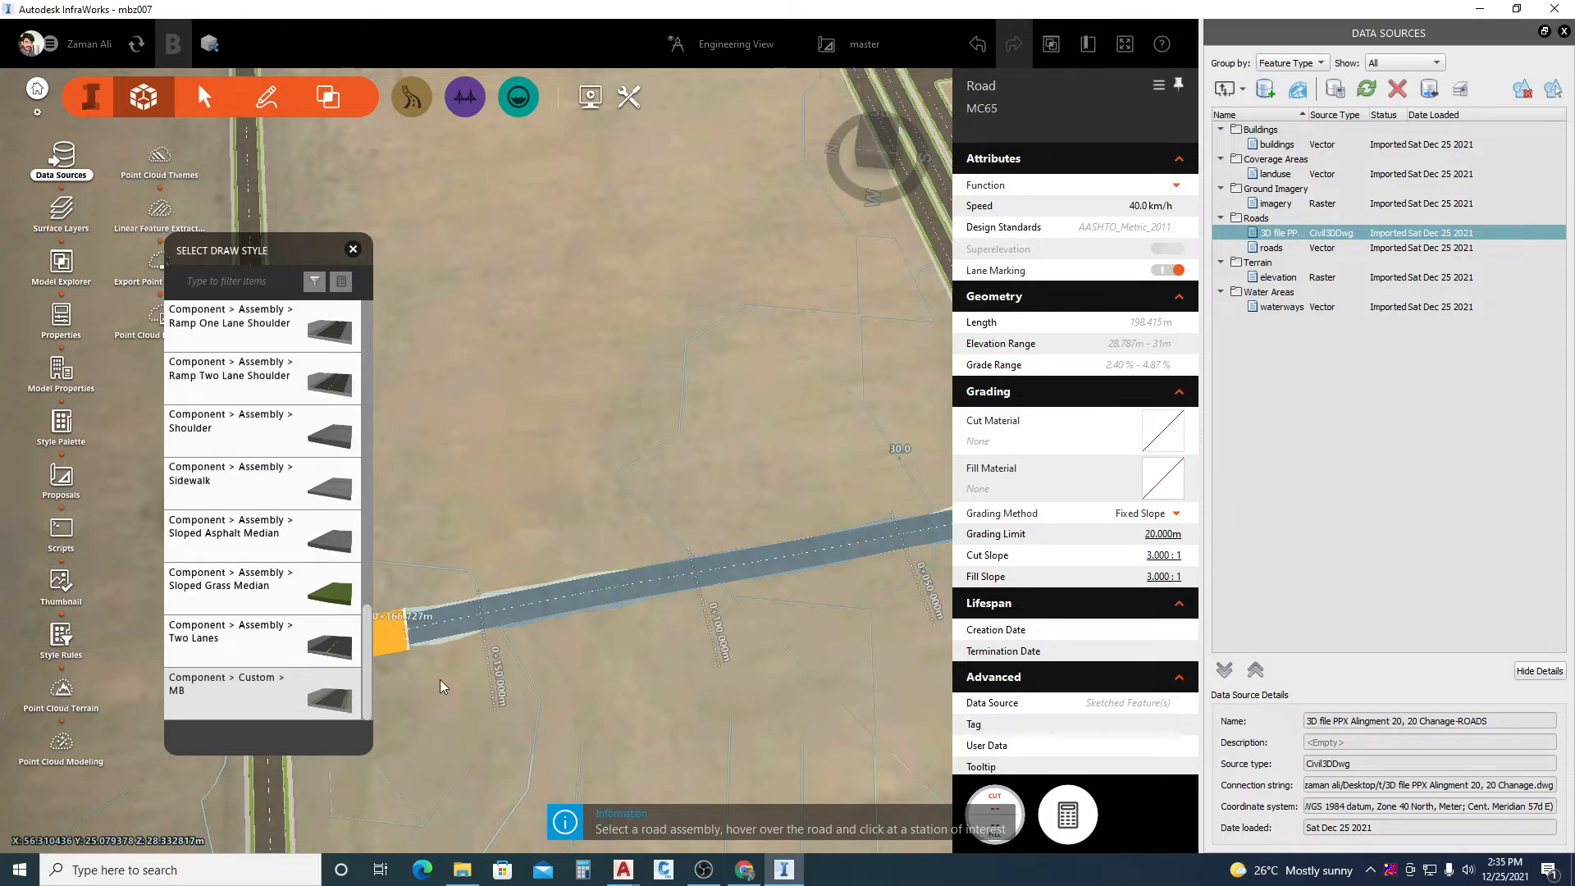
{"action": "scroll", "coordinate": [690, 562], "scroll_direction": "down", "scroll_amount": 3}
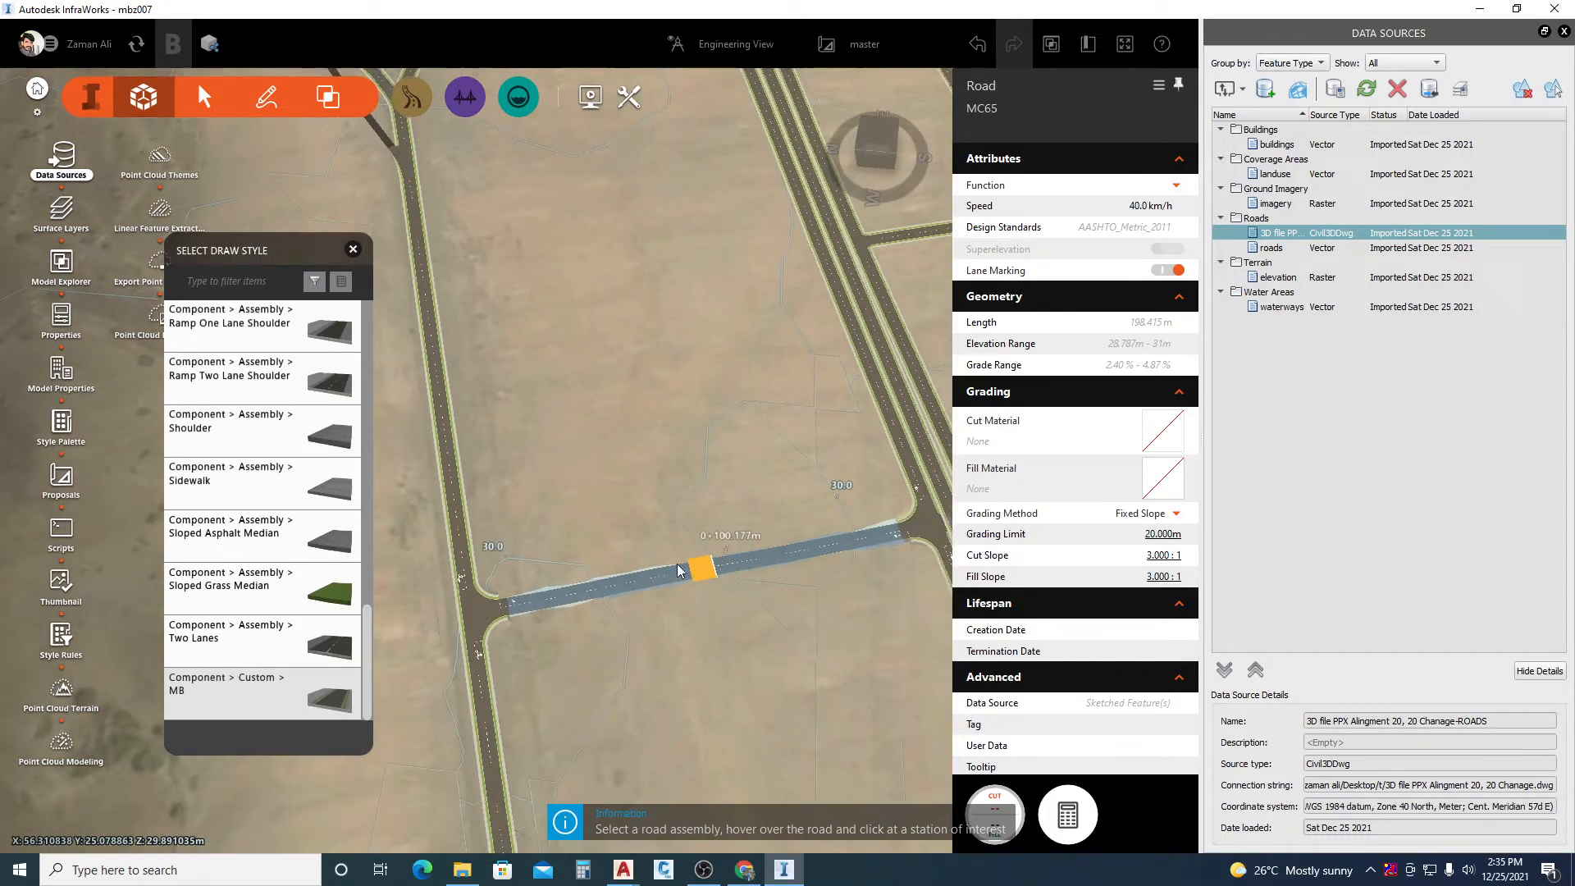
{"action": "left_click", "coordinate": [484, 610]}
{"action": "left_click_drag", "start_coordinate": [484, 611], "coordinate": [959, 537]}
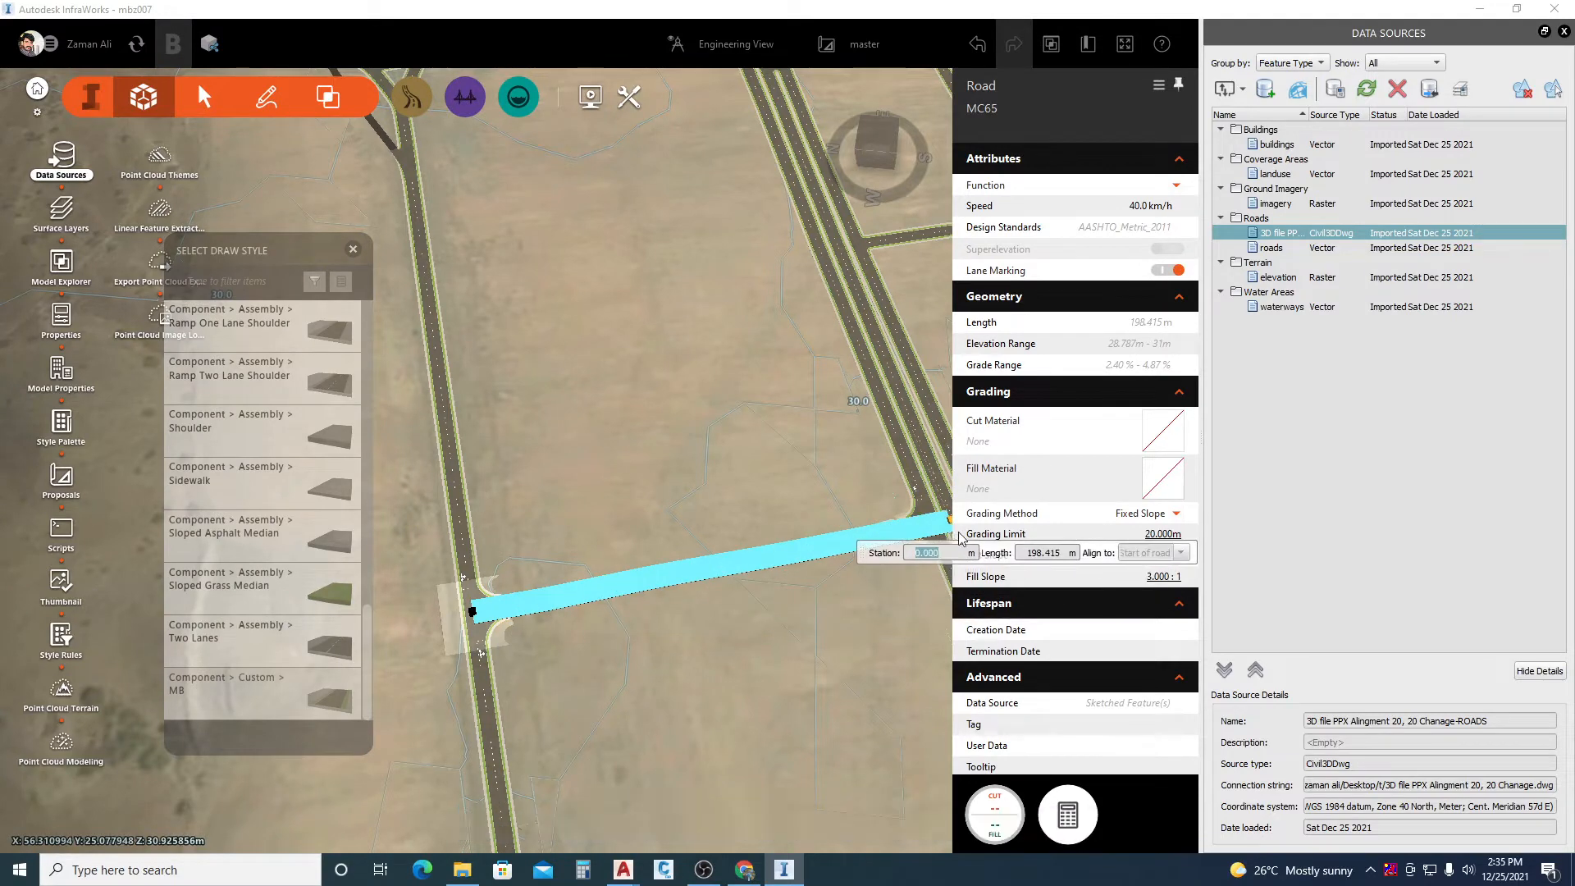
{"action": "scroll", "coordinate": [471, 496], "scroll_direction": "down", "scroll_amount": 1}
{"action": "scroll", "coordinate": [471, 495], "scroll_direction": "down", "scroll_amount": 1}
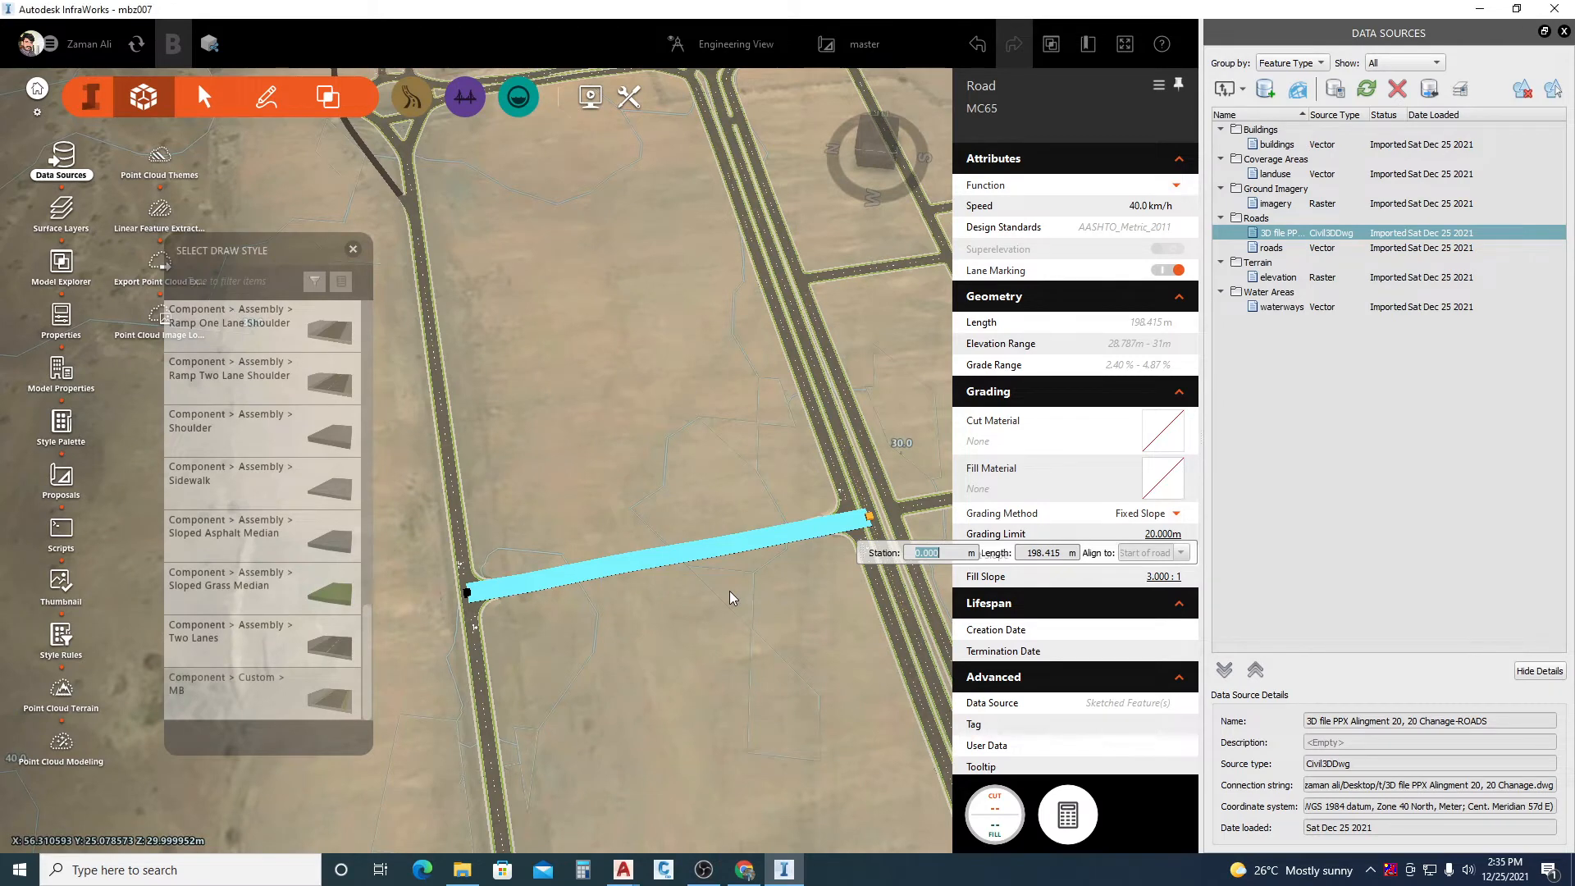
{"action": "key", "text": "Return"}
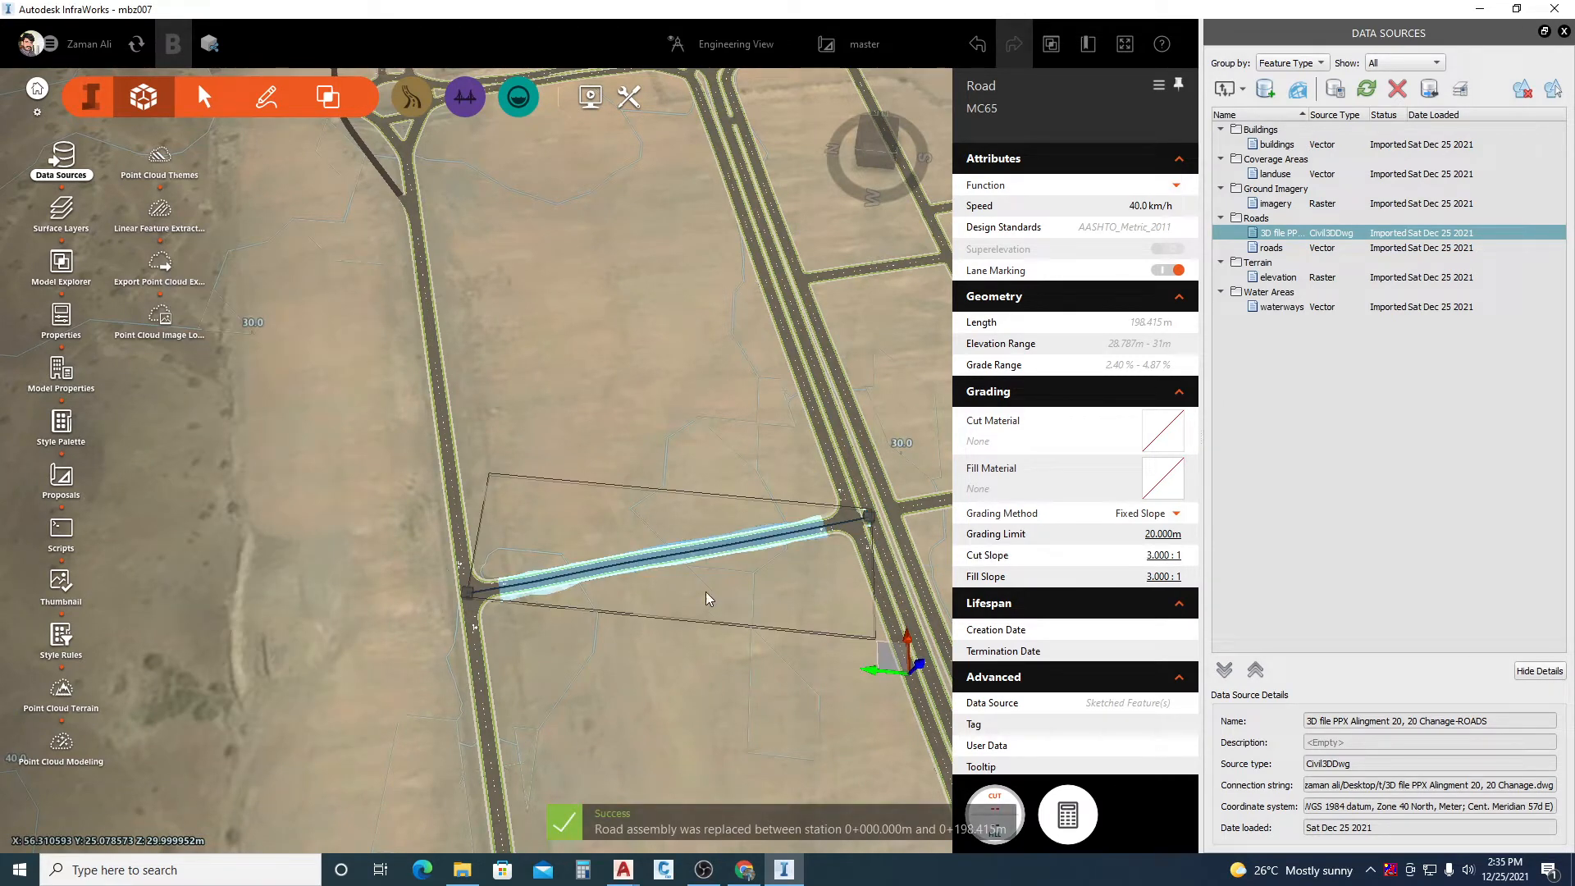
{"action": "left_click", "coordinate": [578, 651]}
- Examine MC65's new verges and sidewalks and how they meet the junction with the single-carriageway road
{"action": "scroll", "coordinate": [589, 591], "scroll_direction": "up", "scroll_amount": 6}
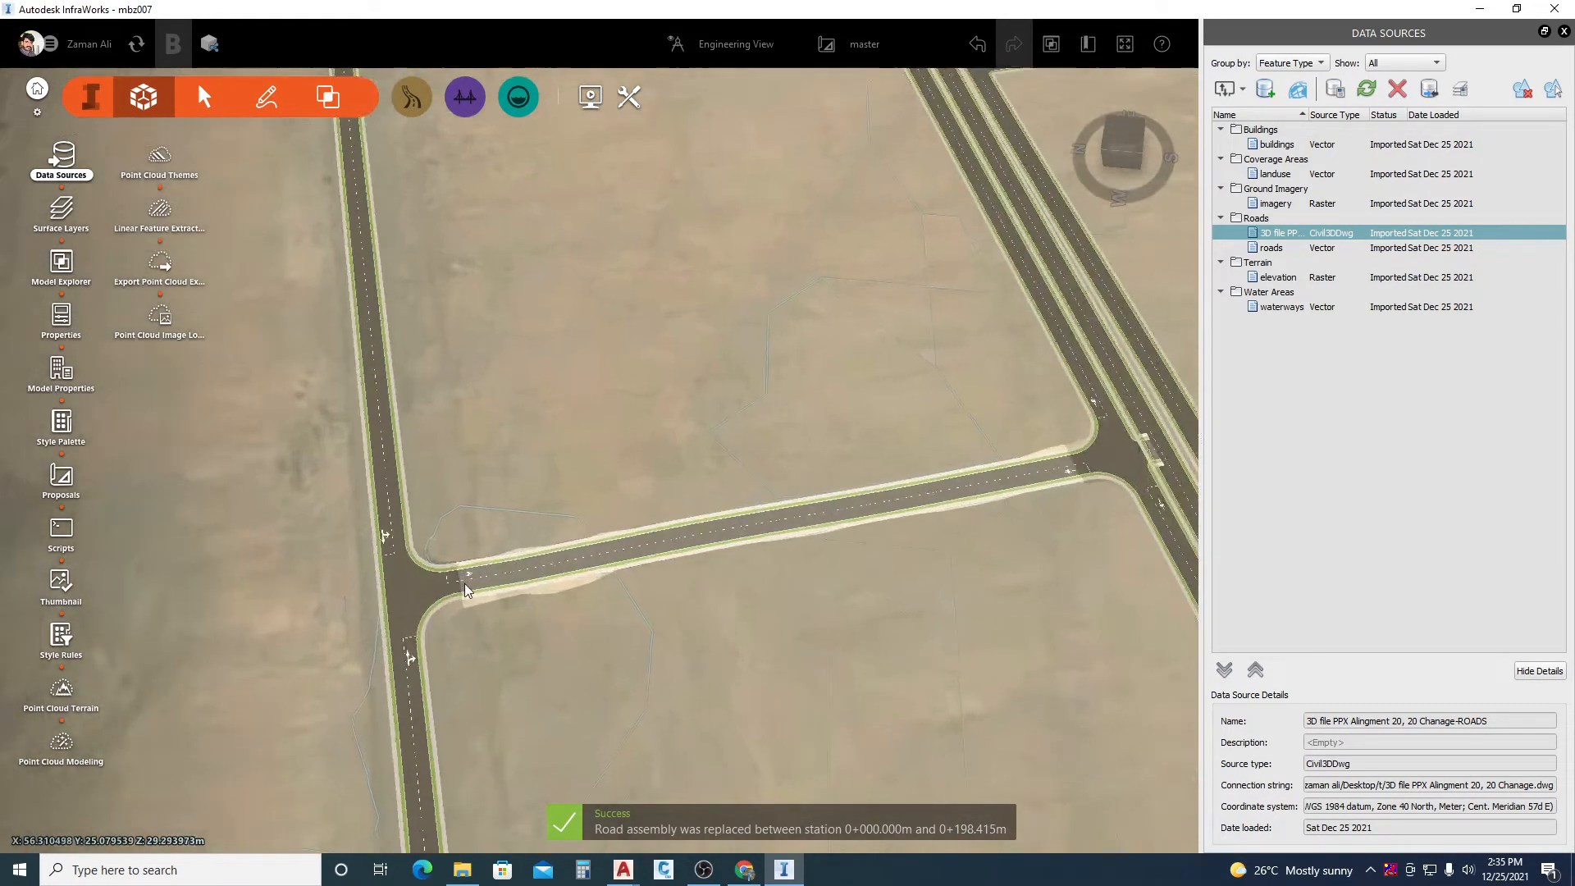
{"action": "scroll", "coordinate": [492, 594], "scroll_direction": "up", "scroll_amount": 5}
{"action": "left_click_drag", "start_coordinate": [543, 647], "coordinate": [758, 553]}
{"action": "scroll", "coordinate": [541, 691], "scroll_direction": "up", "scroll_amount": 5}
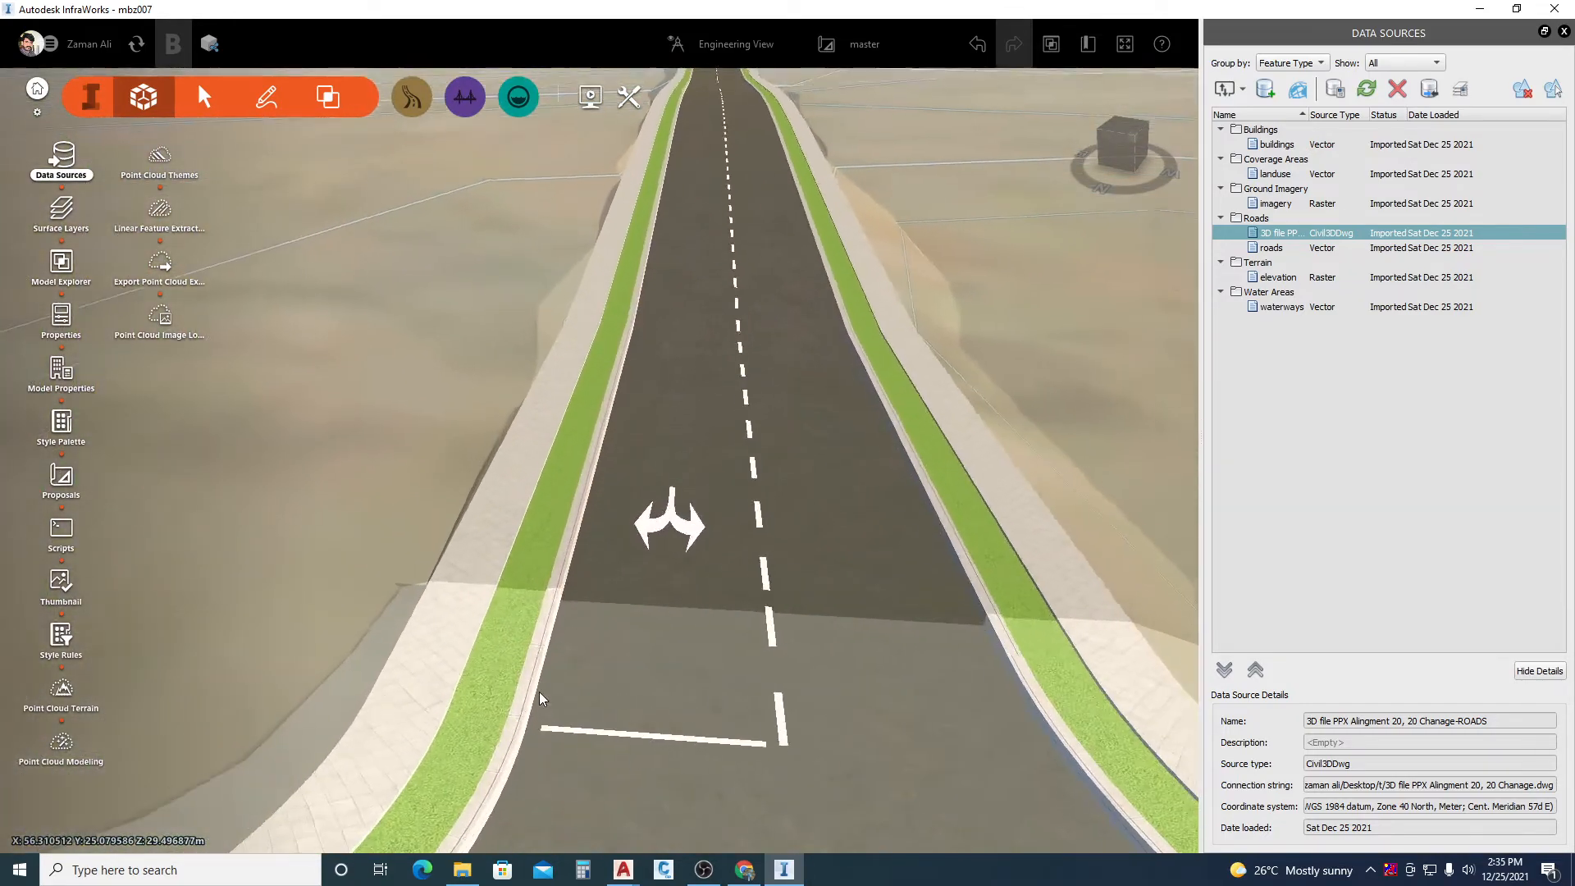
{"action": "mouse_move", "coordinate": [602, 719]}
{"action": "left_mouse_down"}
{"action": "mouse_move", "coordinate": [628, 685]}
{"action": "mouse_move", "coordinate": [635, 696]}
{"action": "mouse_move", "coordinate": [578, 707]}
{"action": "left_mouse_up"}
{"action": "scroll", "coordinate": [287, 597], "scroll_direction": "down", "scroll_amount": 4}
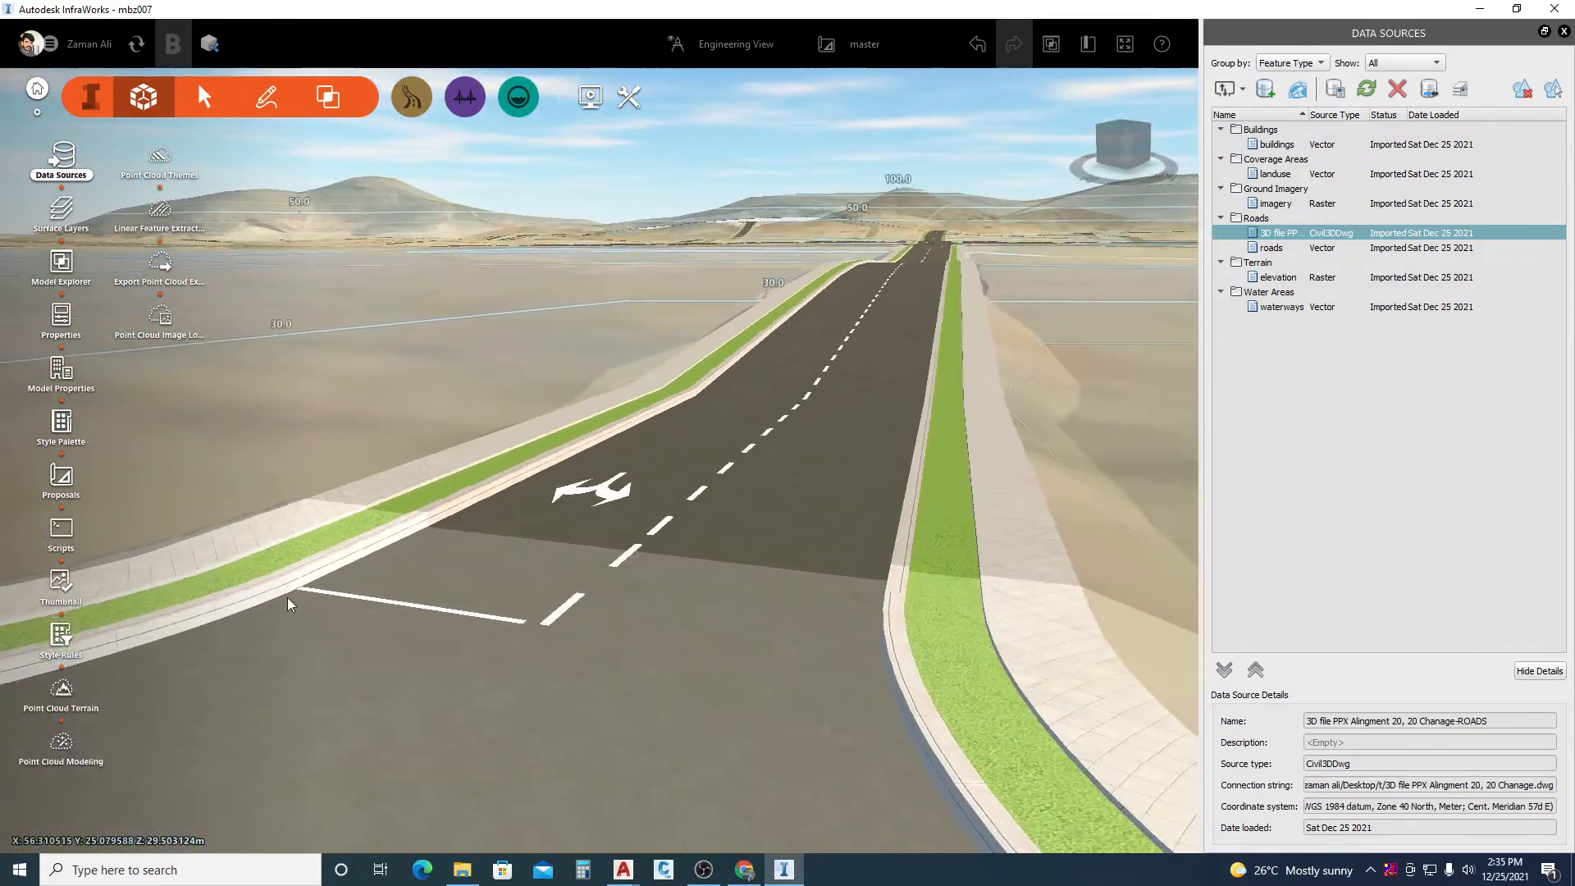
{"action": "left_click_drag", "start_coordinate": [997, 514], "coordinate": [274, 514]}
- Show MC65's profile view and convert the PVI at station 0+168.860 to a symmetric parabola curve
{"action": "left_click", "coordinate": [621, 437]}
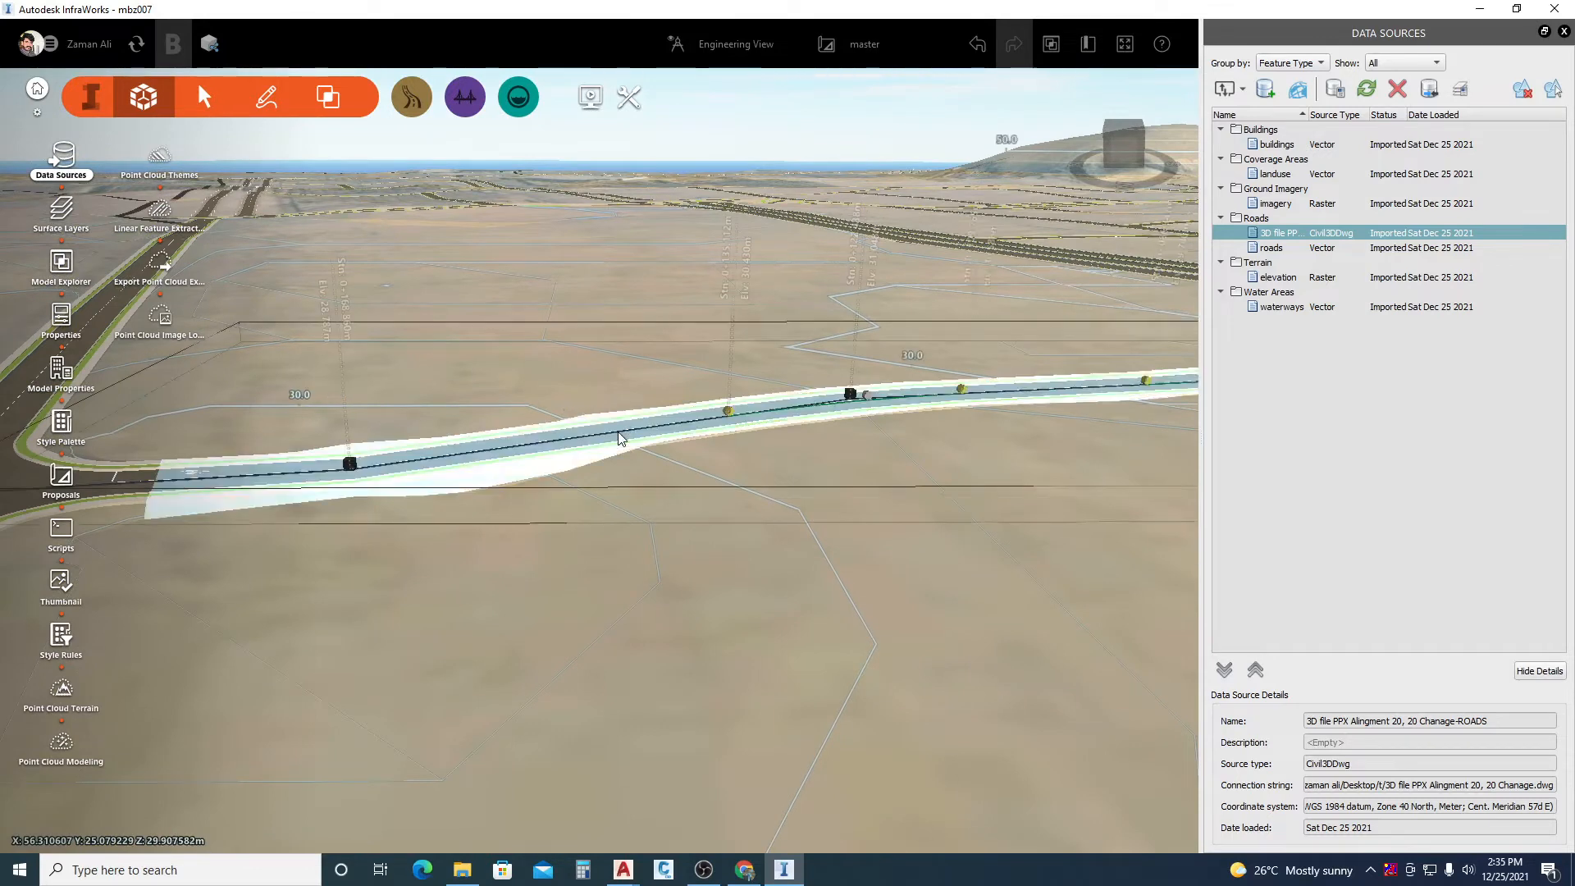
{"action": "right_click", "coordinate": [619, 437]}
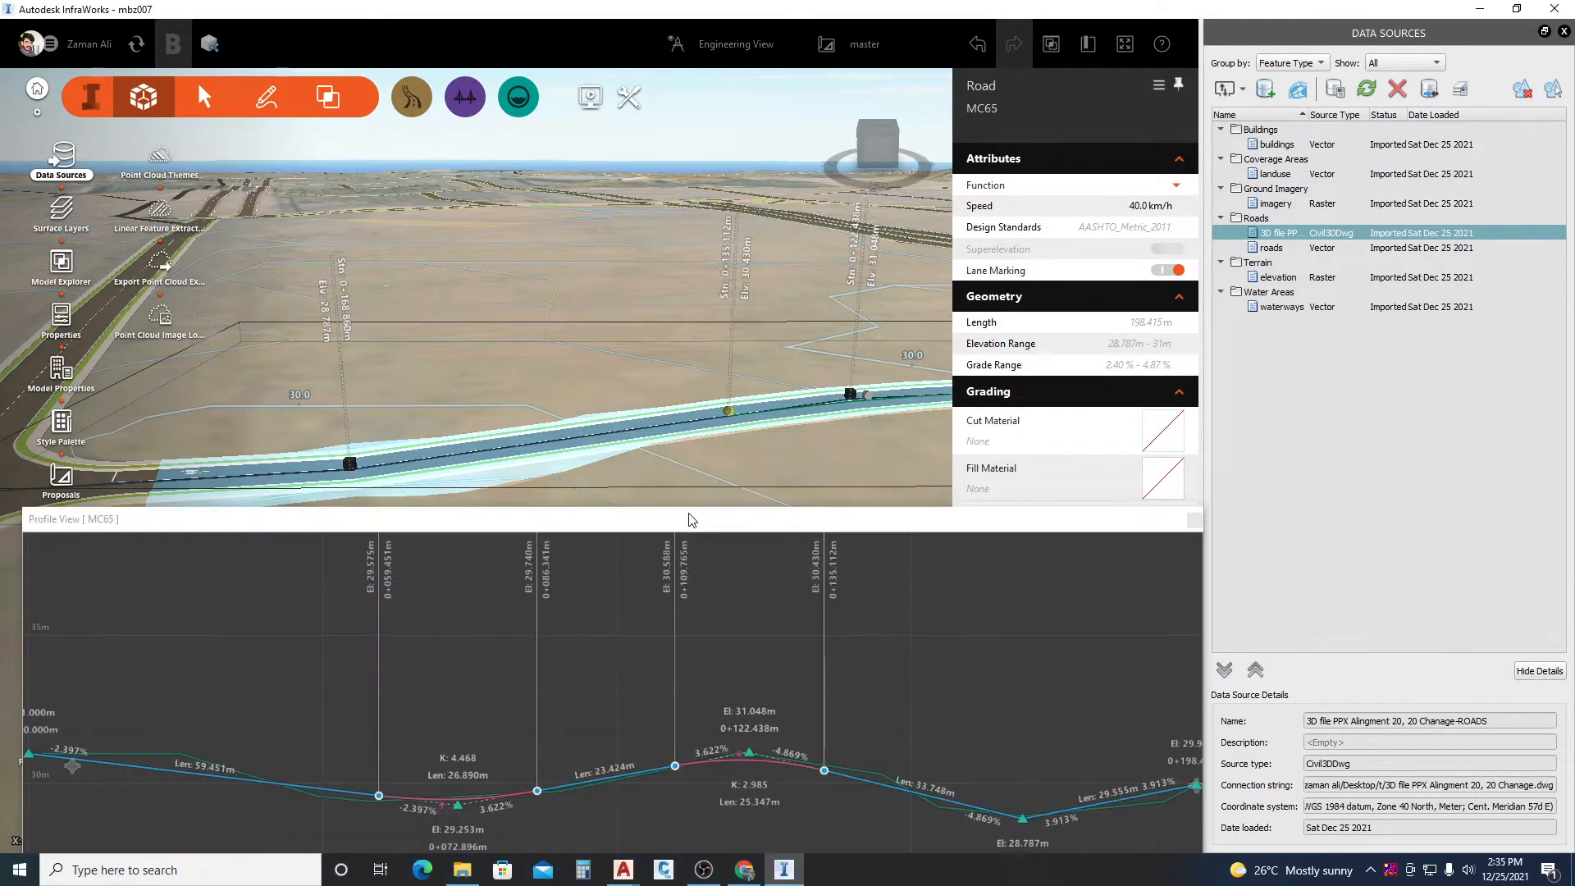
{"action": "left_click_drag", "start_coordinate": [606, 527], "coordinate": [751, 310]}
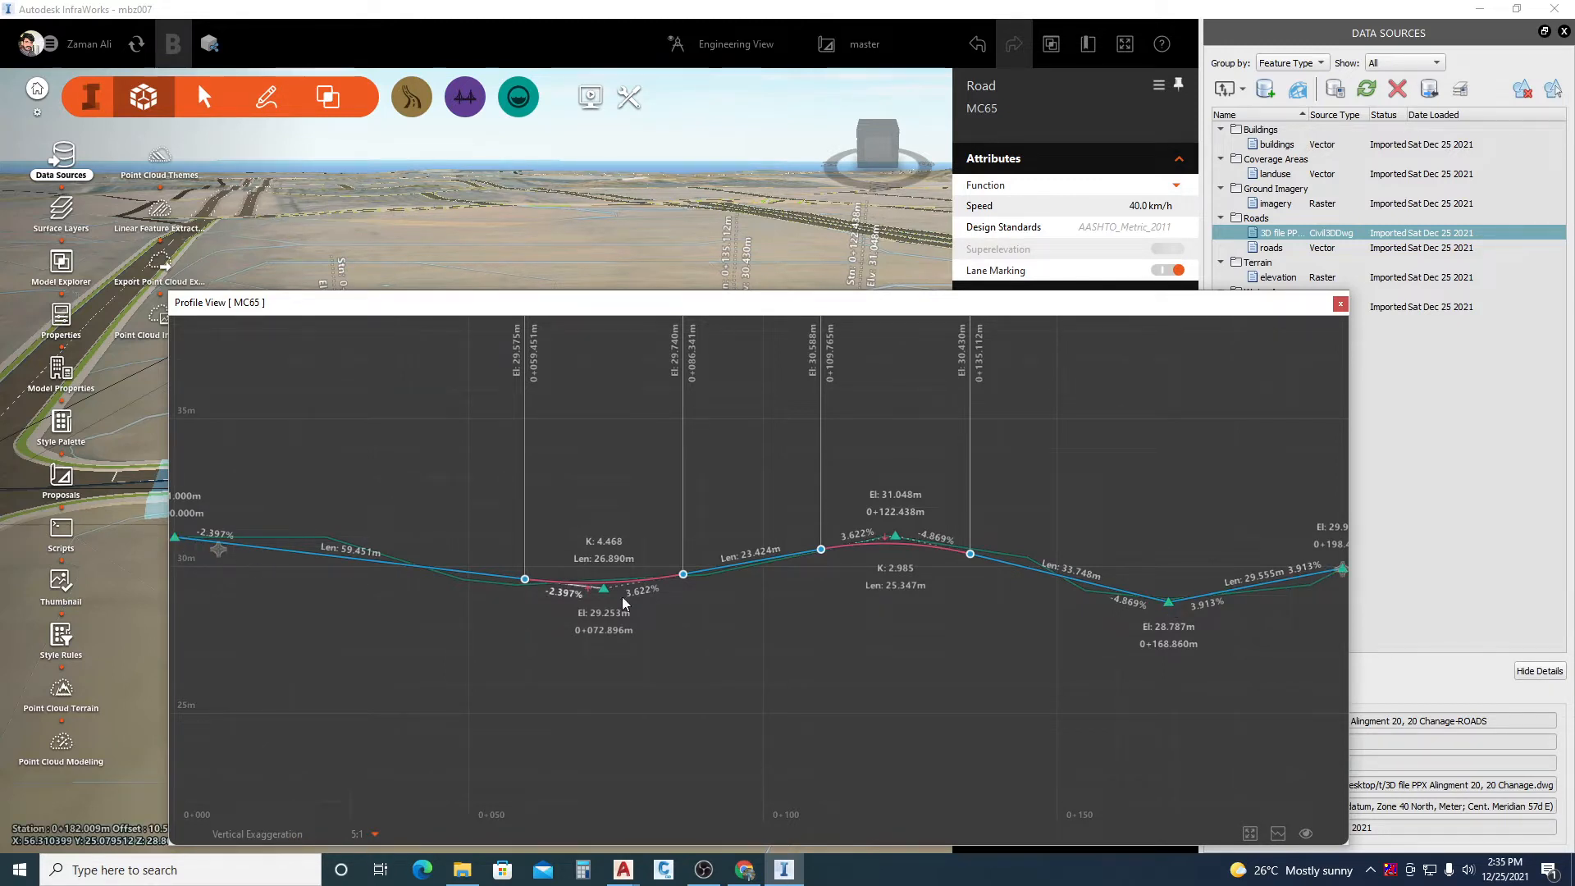
{"action": "right_click", "coordinate": [1168, 605]}
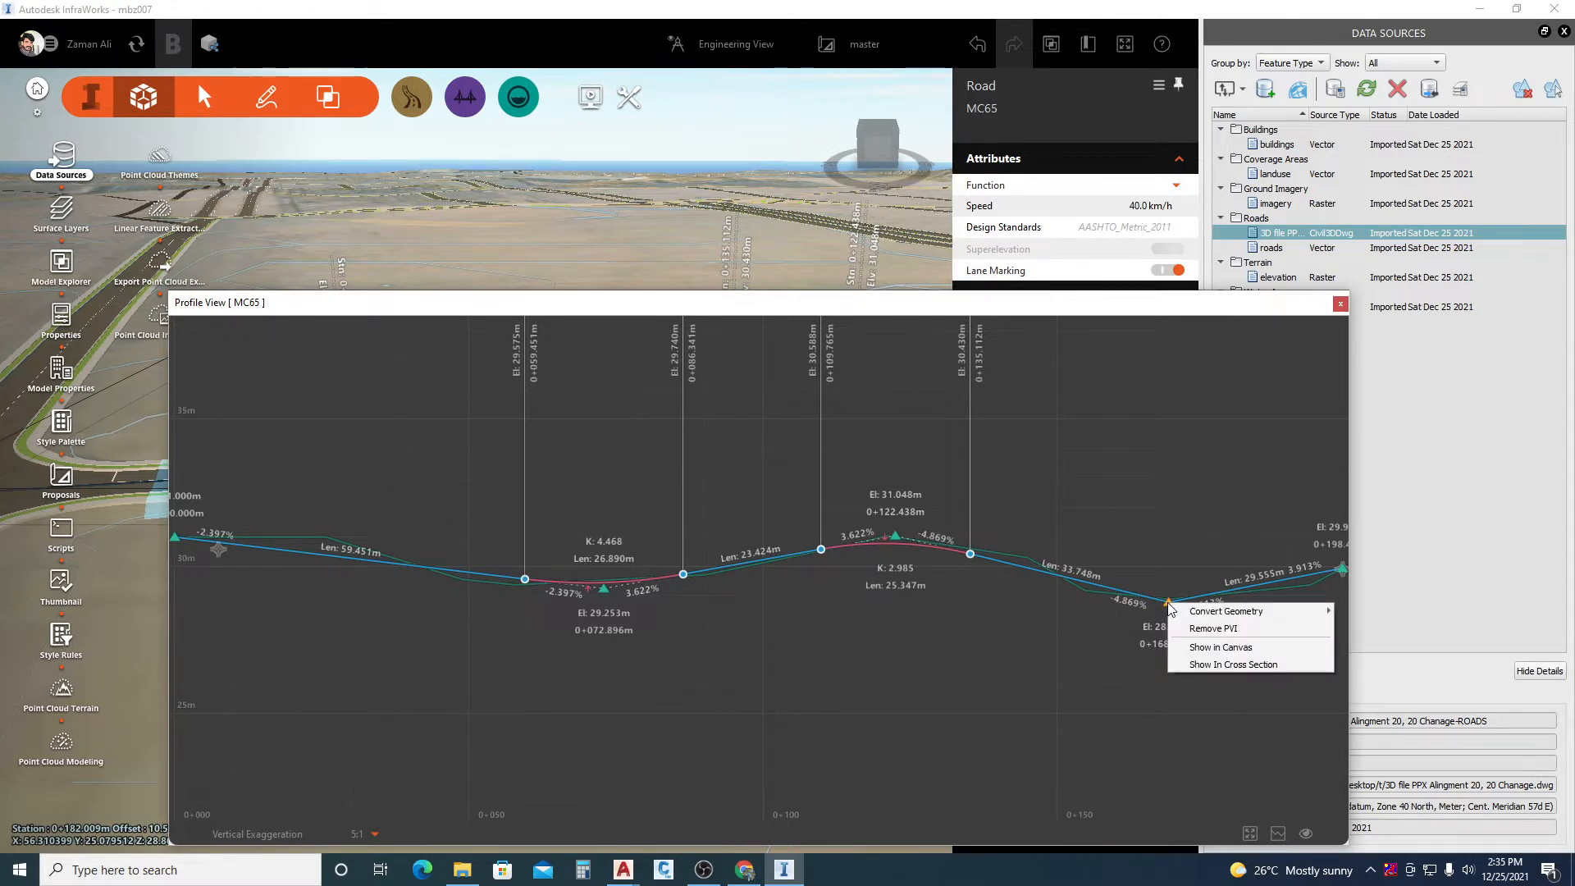
{"action": "mouse_move", "coordinate": [1194, 613]}
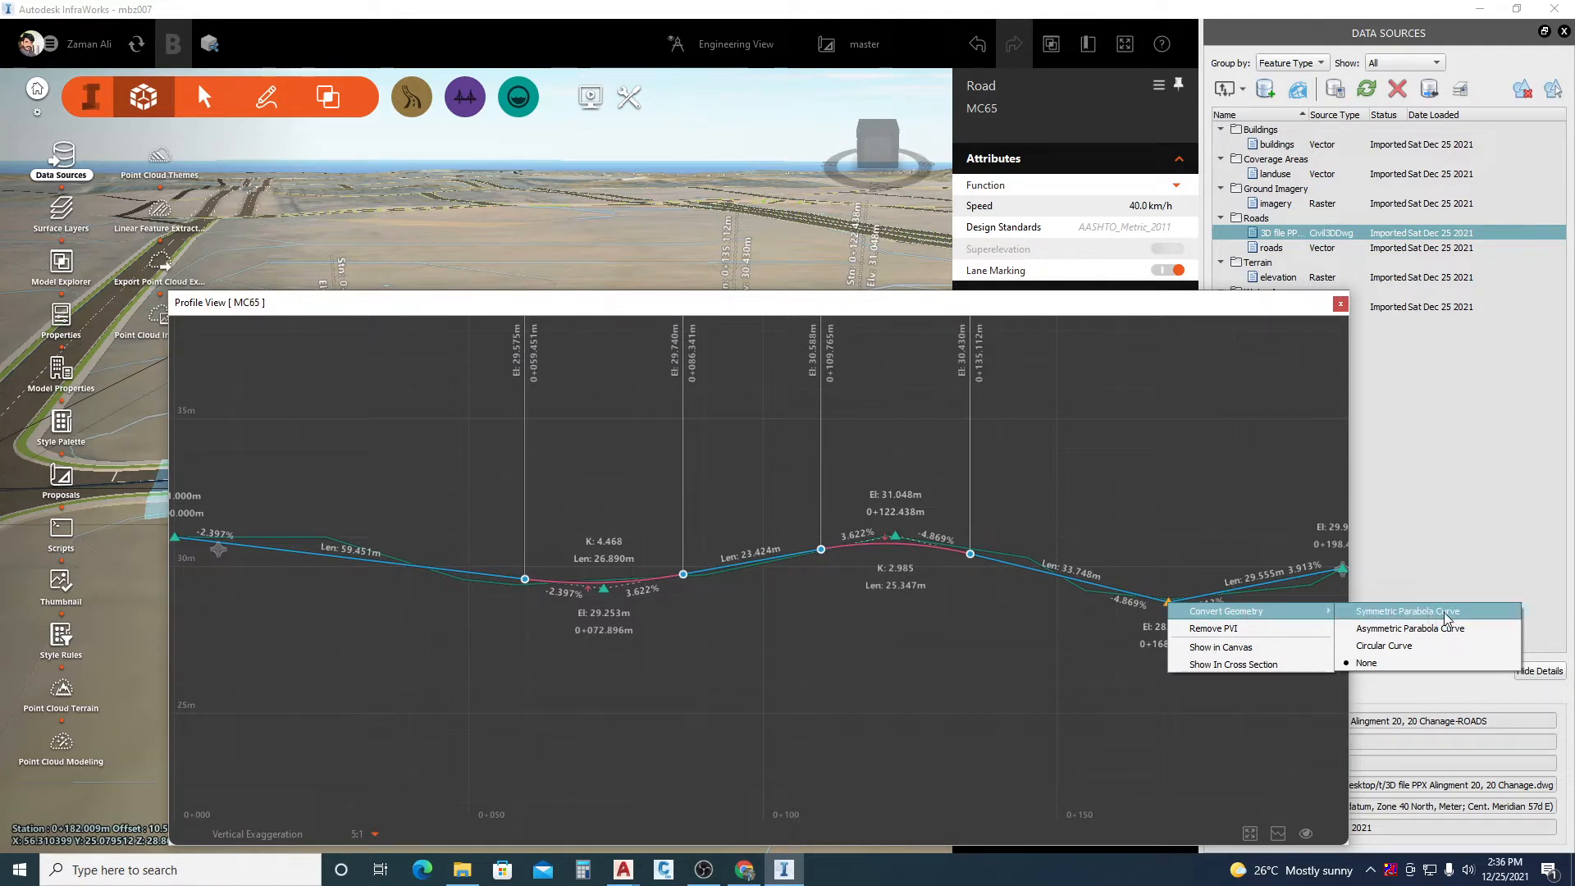
{"action": "left_click", "coordinate": [1403, 614]}
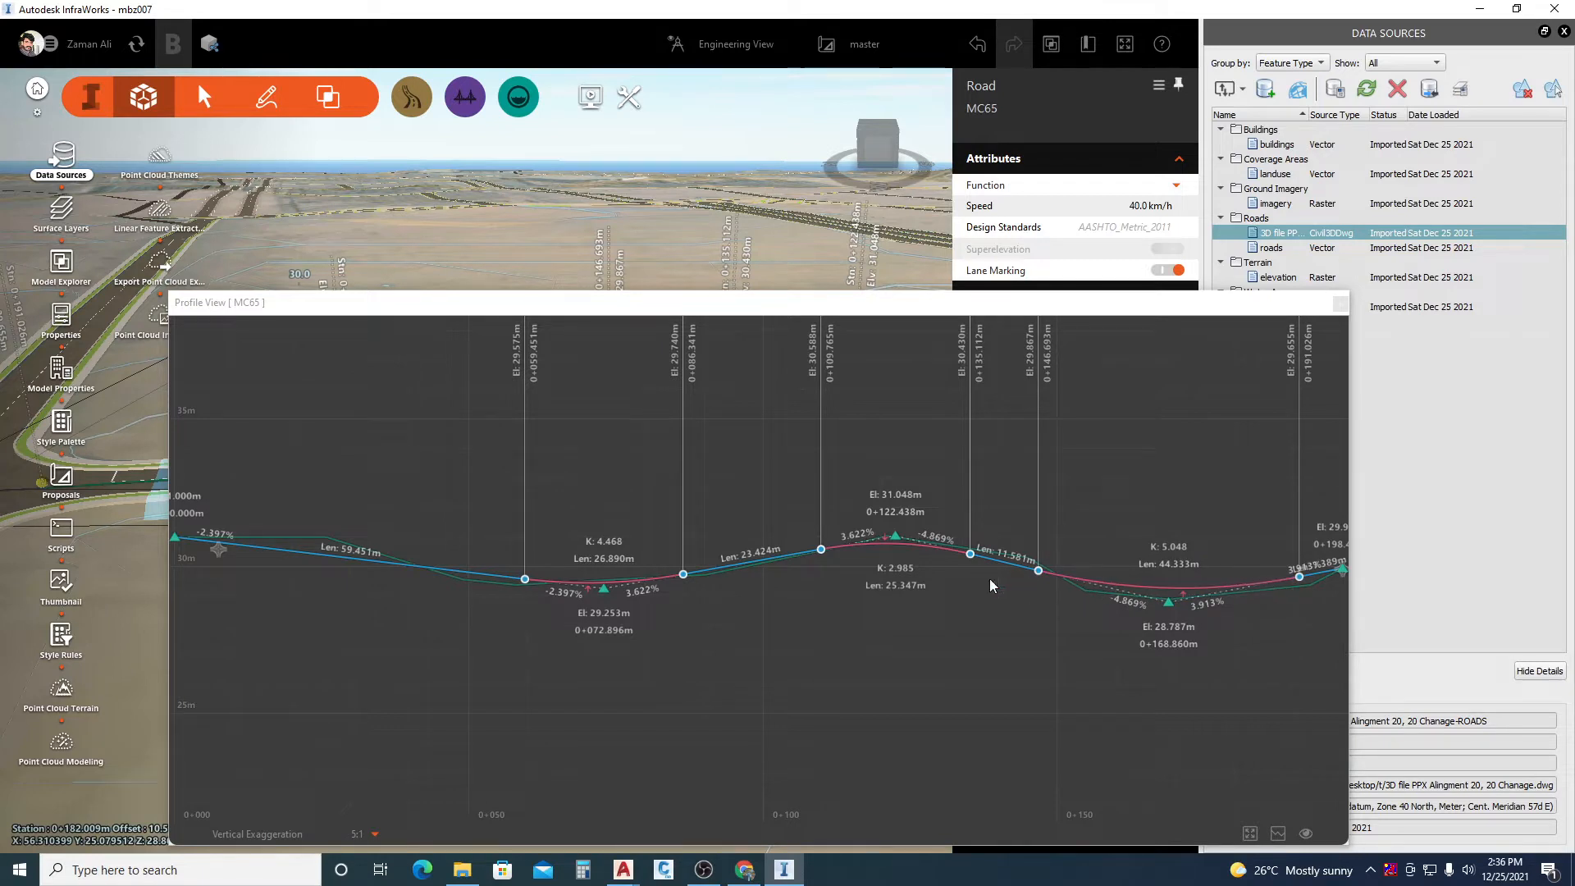
- Move MC65's three intermediate PVIs to about station 70 m at elevation 30.03 m, 128.7 m at 31.08 m, and 170 m at 30.01 m
{"action": "left_click_drag", "start_coordinate": [601, 590], "coordinate": [597, 545]}
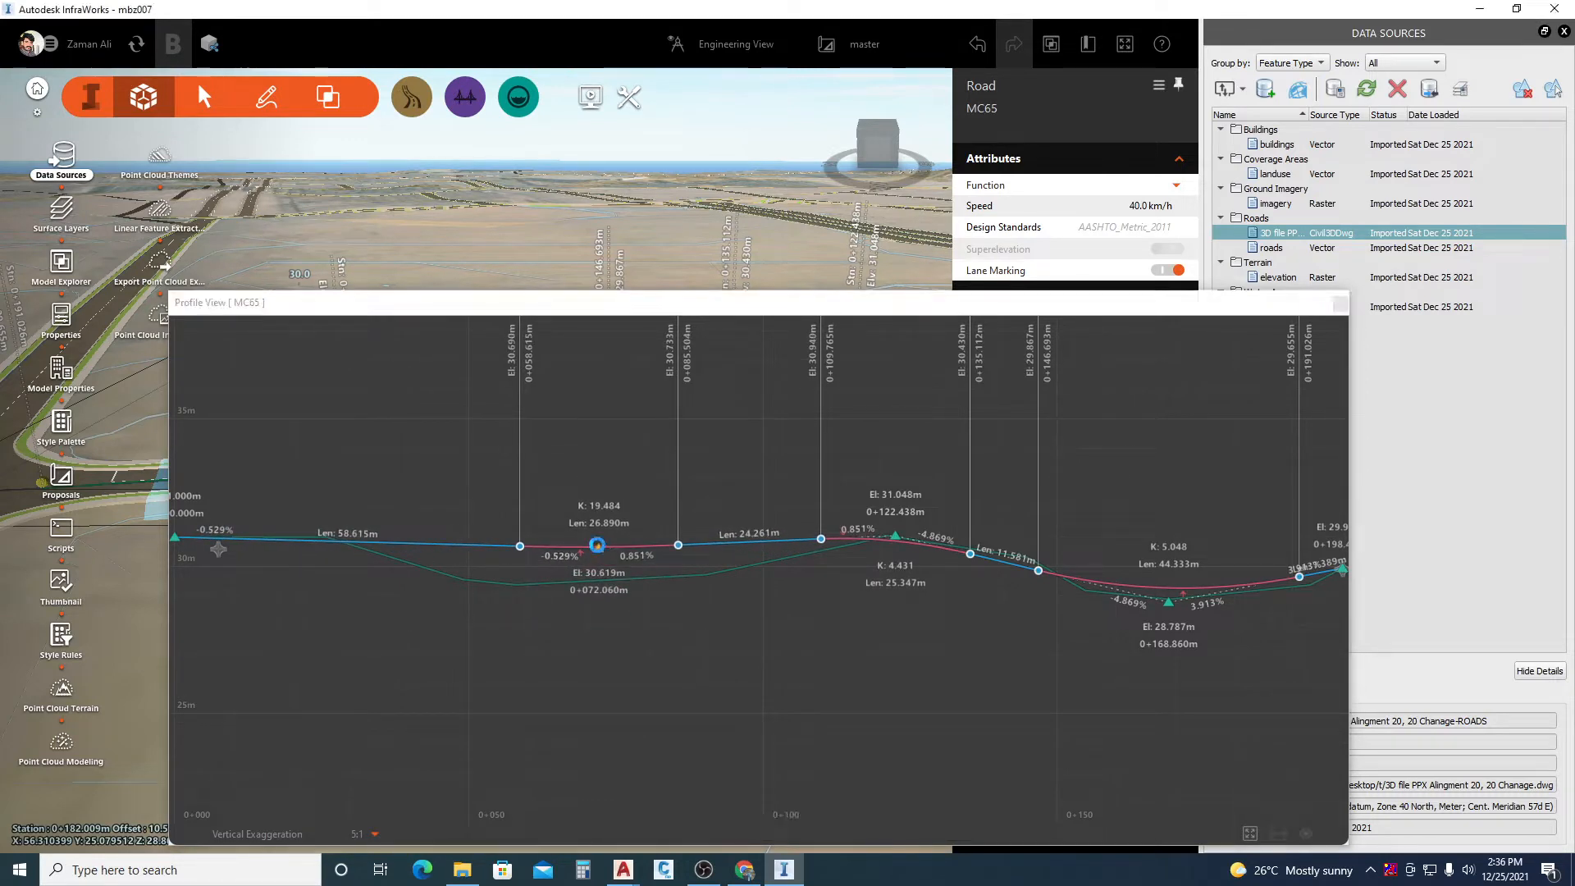
{"action": "left_click_drag", "start_coordinate": [599, 546], "coordinate": [588, 564]}
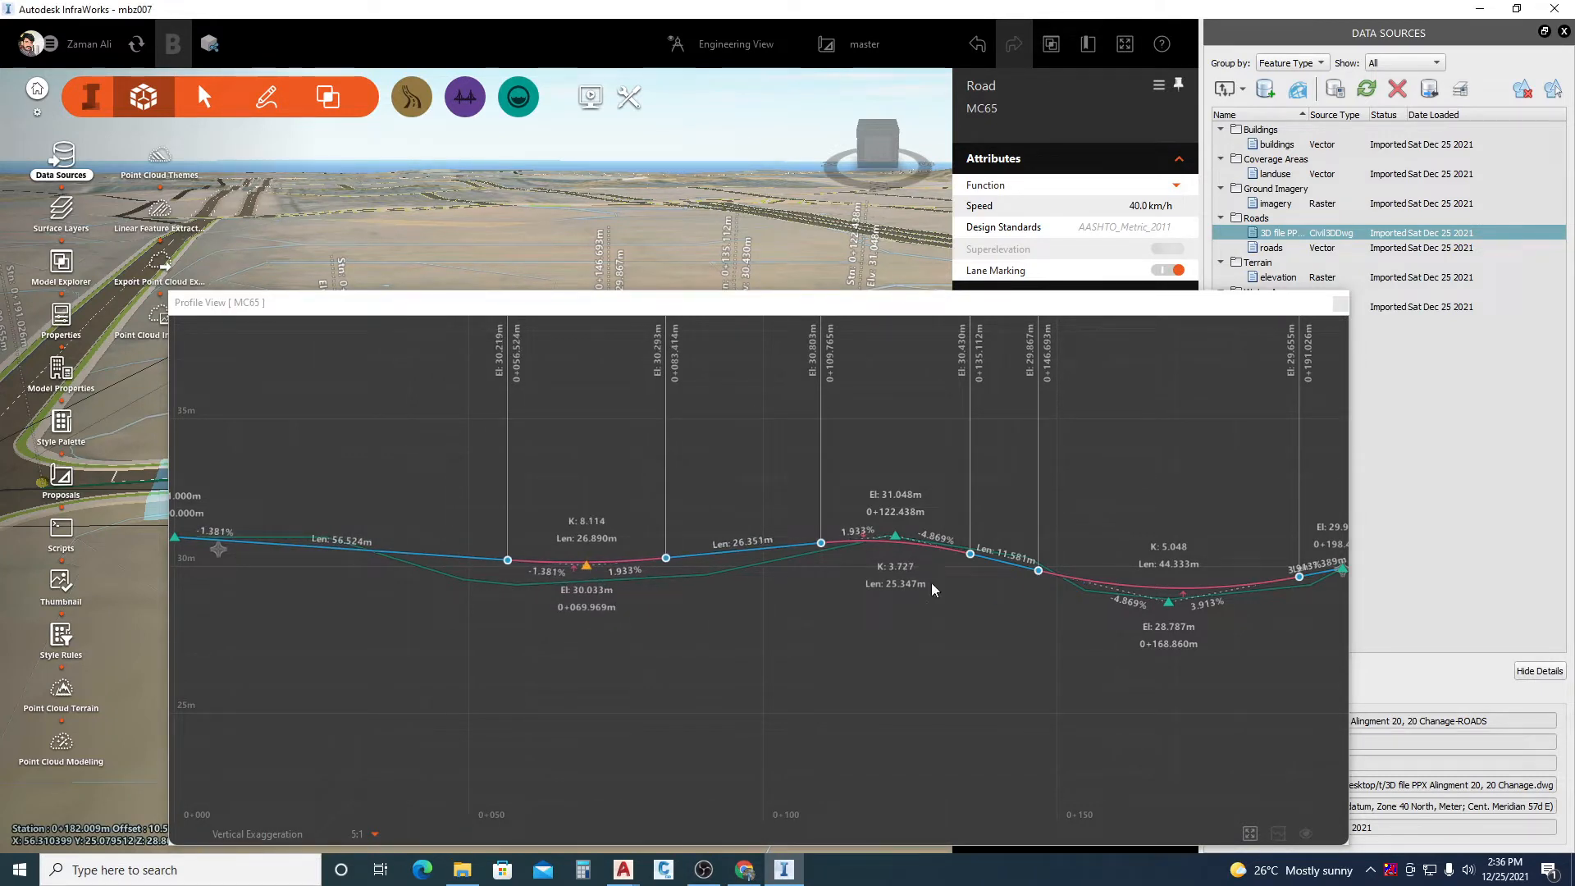
{"action": "left_click_drag", "start_coordinate": [896, 534], "coordinate": [934, 538]}
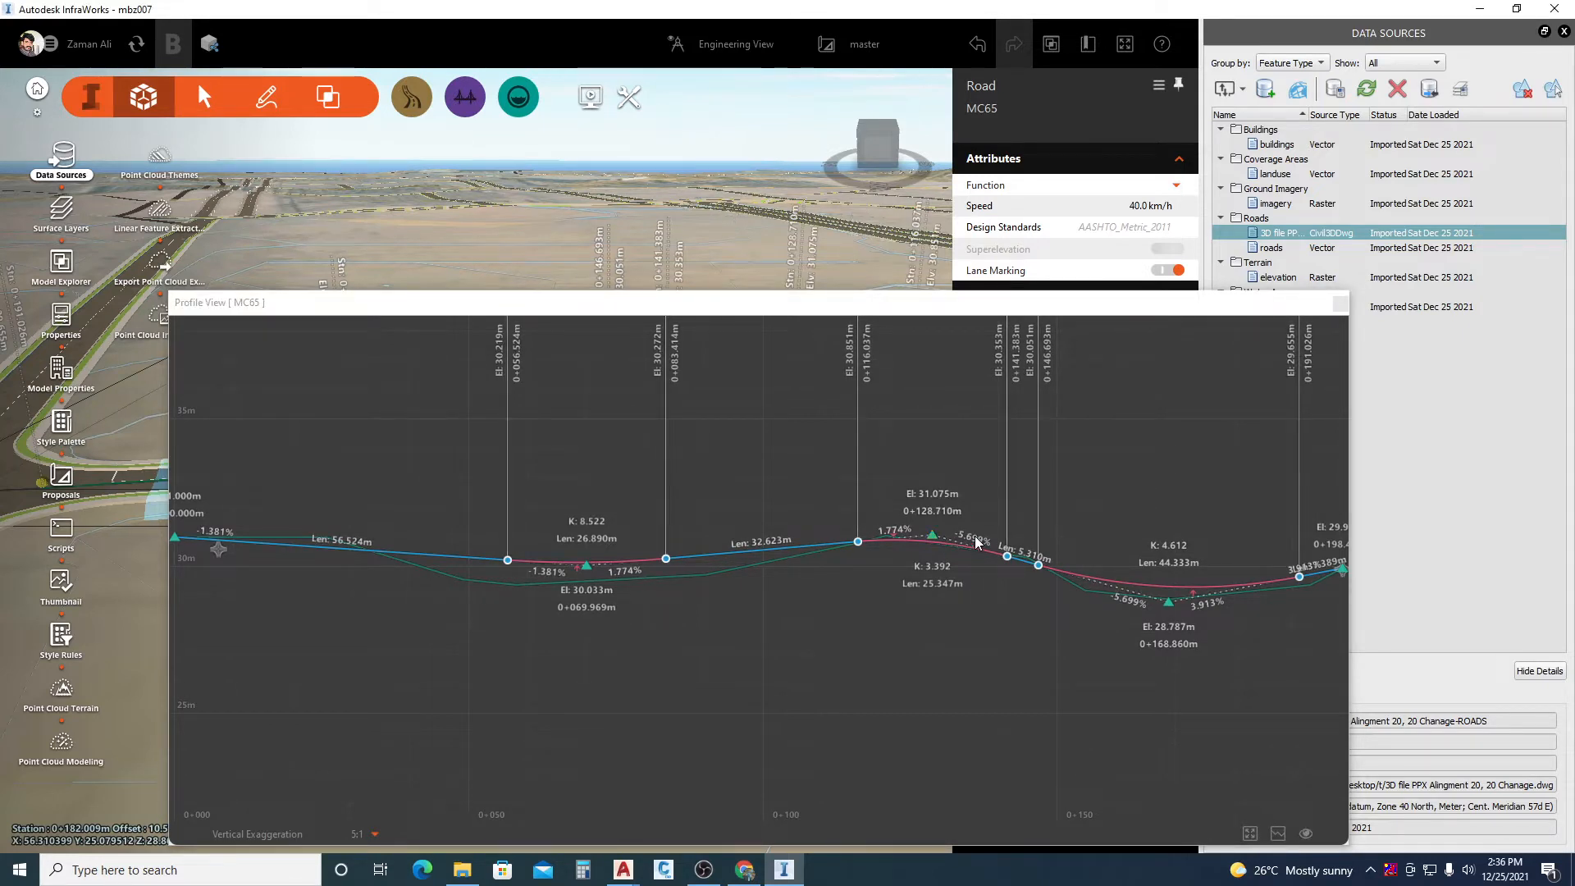
{"action": "left_click_drag", "start_coordinate": [1169, 597], "coordinate": [1175, 563]}
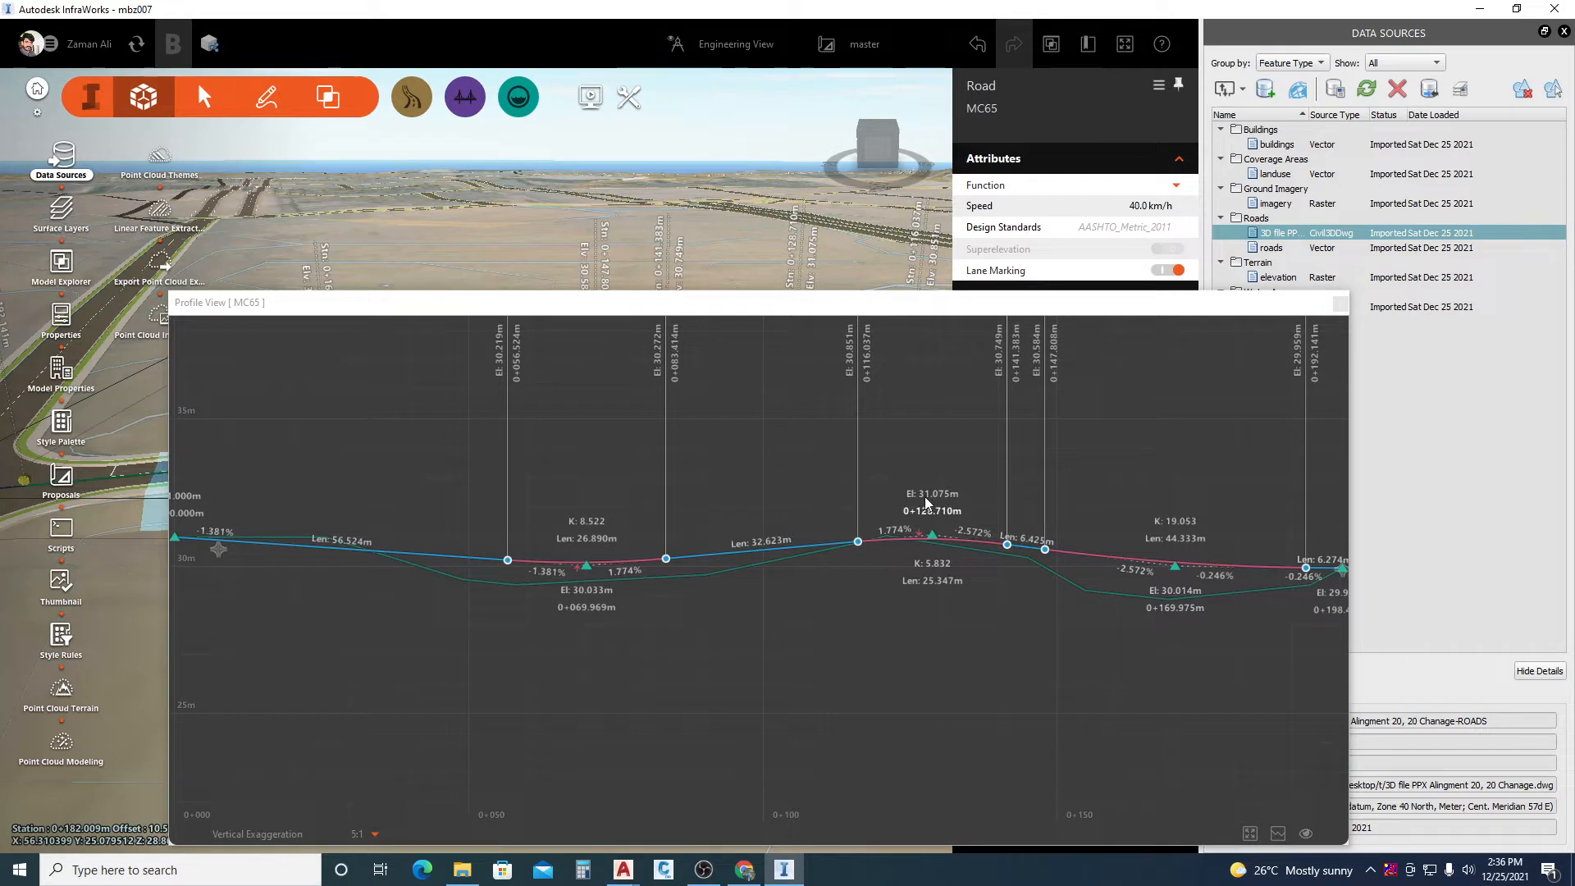
- Set MC65's vertical curve lengths to 30 m at station 0+128.710, 45 m at 0+169.975, and 40 m at 0+069.969
{"action": "left_click", "coordinate": [930, 581]}
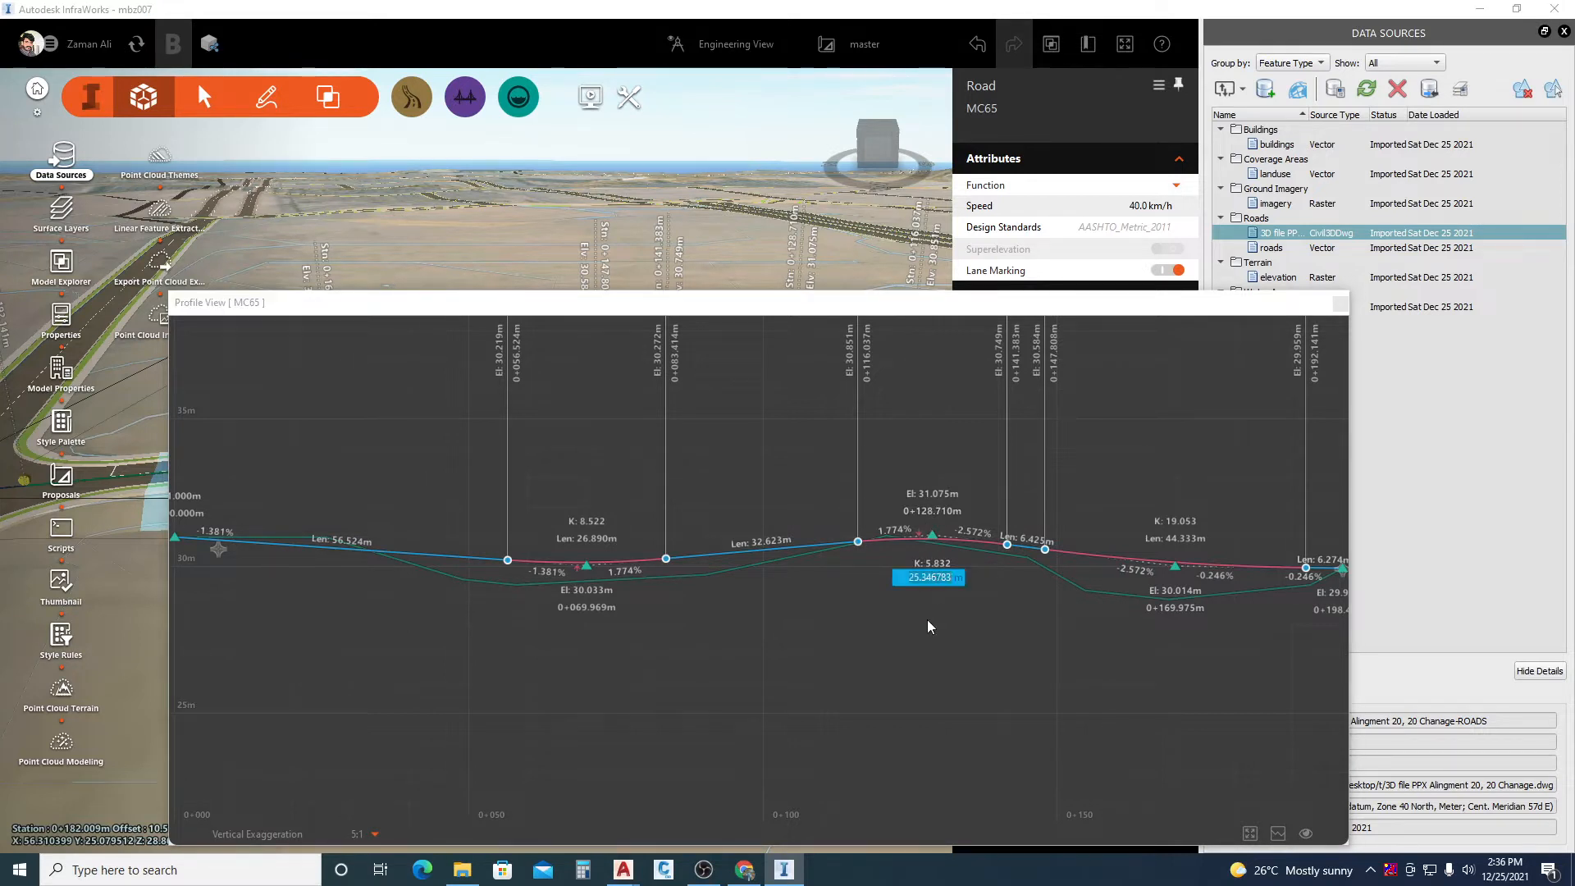
{"action": "type", "text": "30"}
{"action": "left_click", "coordinate": [903, 656]}
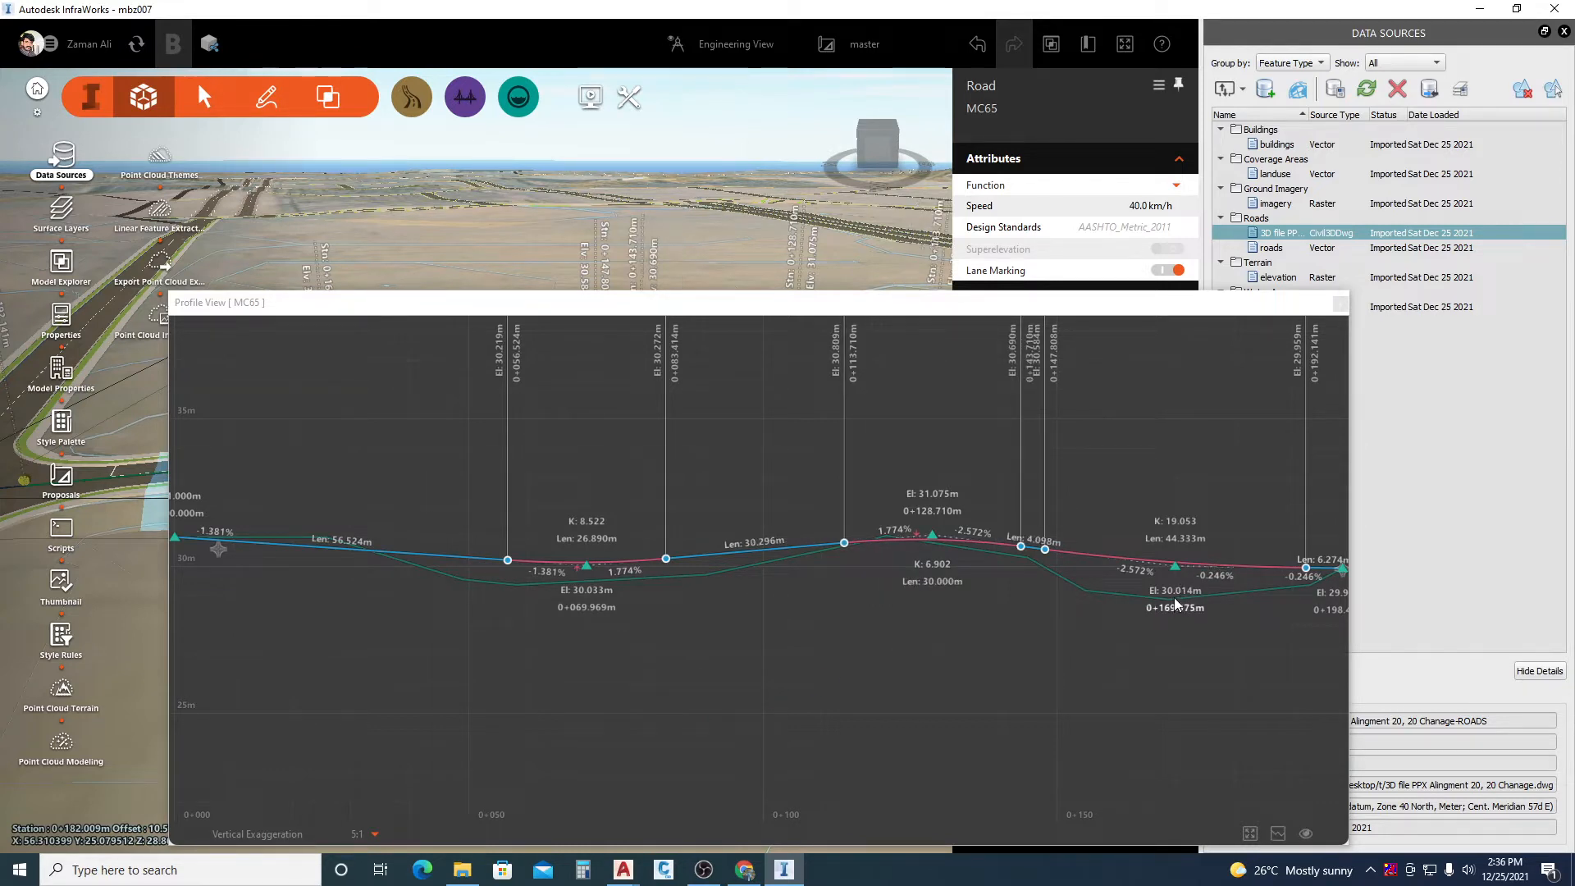
{"action": "left_click", "coordinate": [1181, 541]}
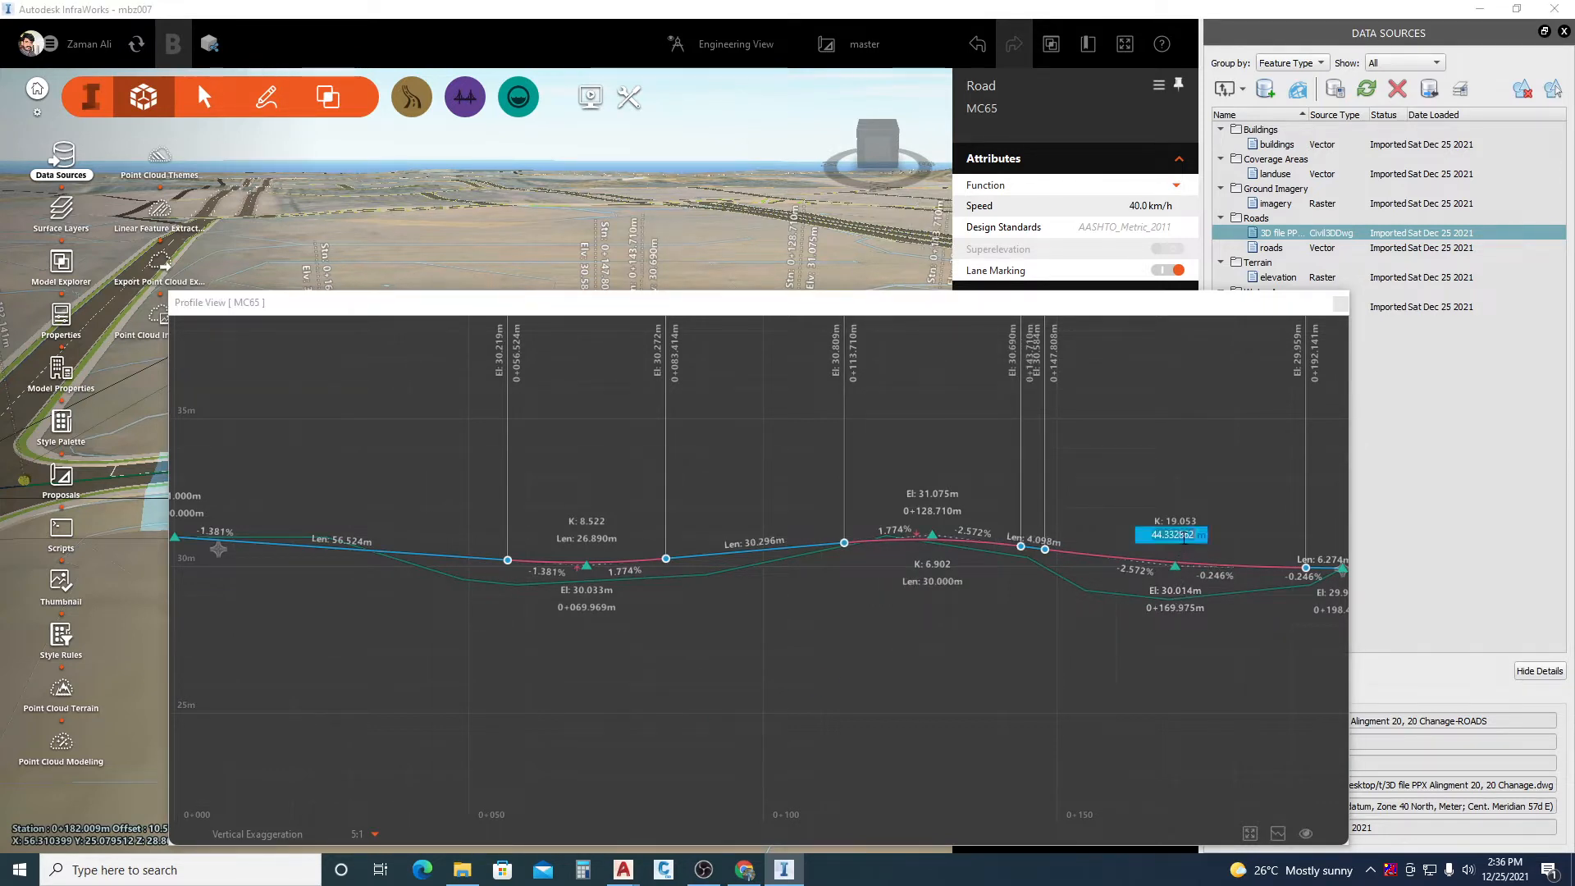
{"action": "type", "text": "45"}
{"action": "key", "text": "Return"}
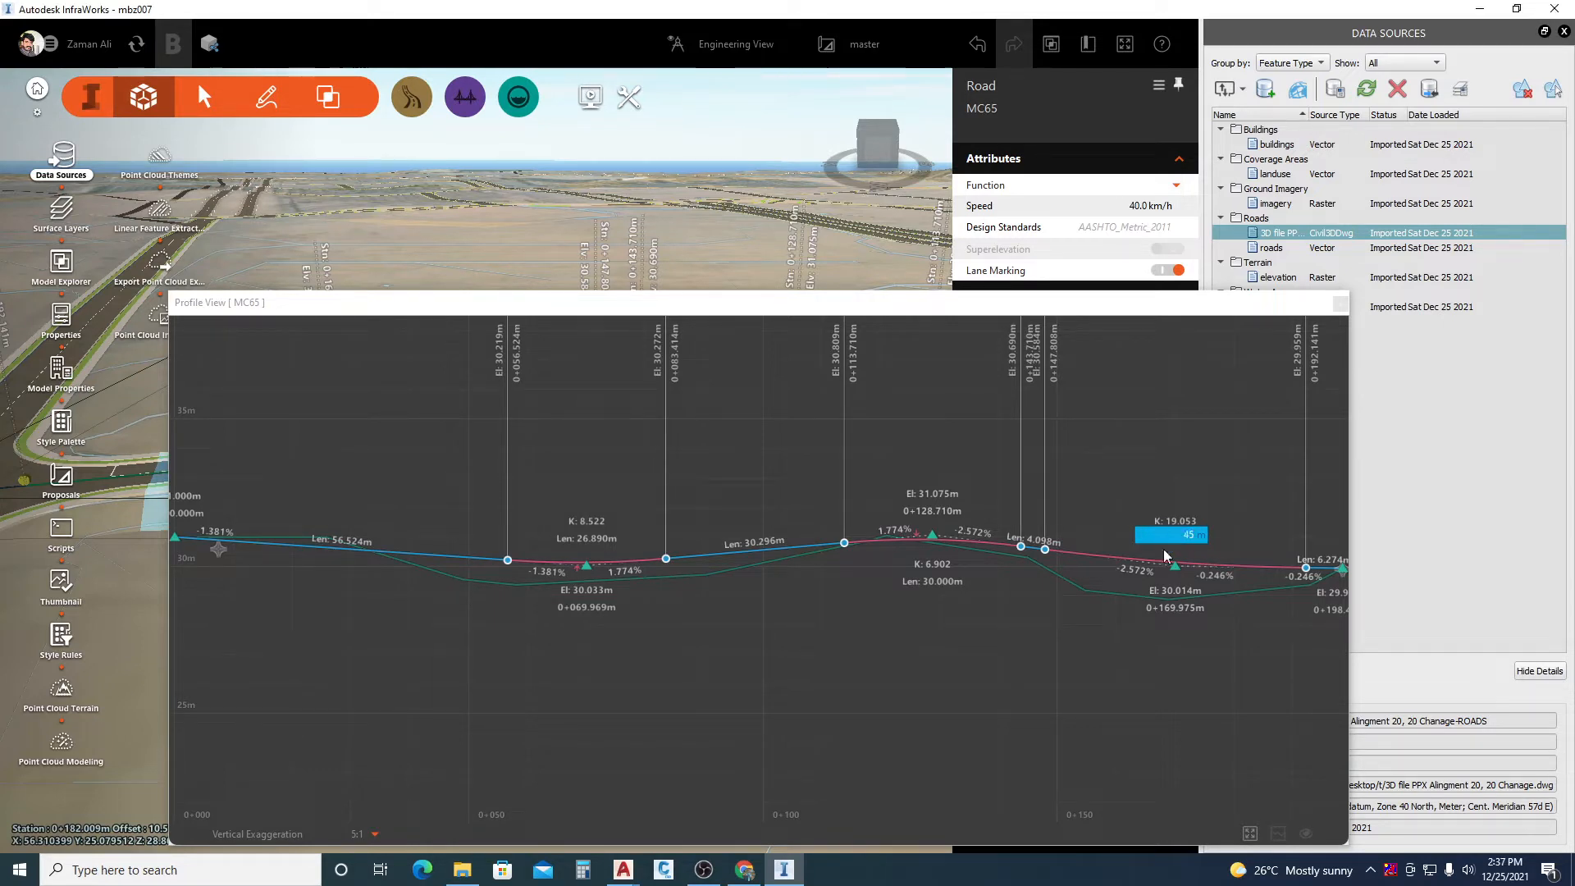
{"action": "left_click", "coordinate": [996, 491]}
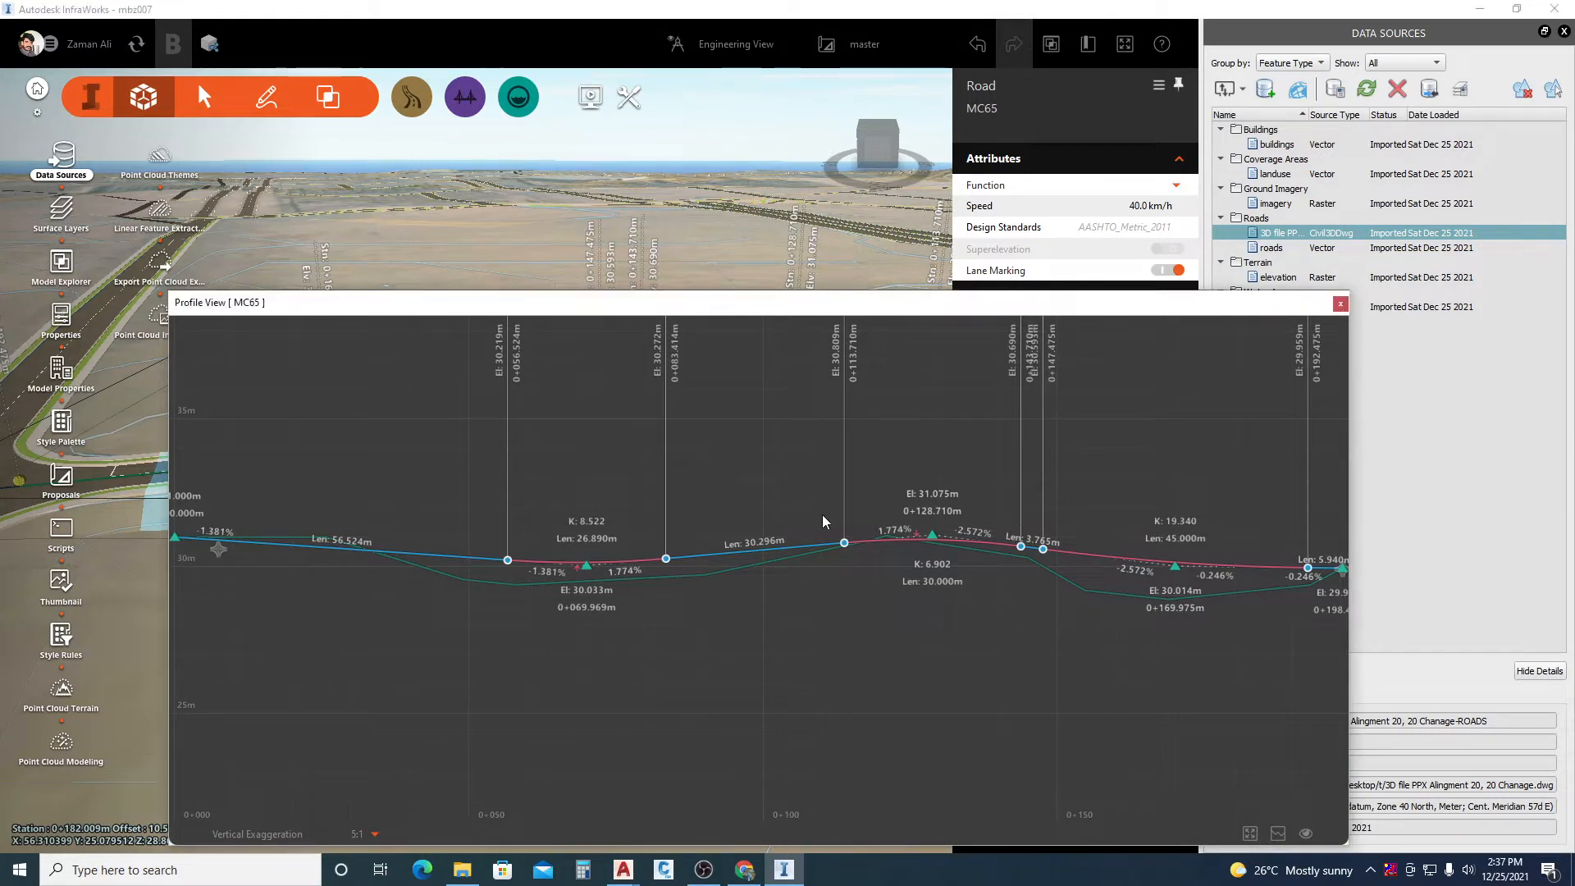
{"action": "left_click", "coordinate": [585, 537]}
{"action": "type", "text": "40"}
{"action": "key", "text": "Return"}
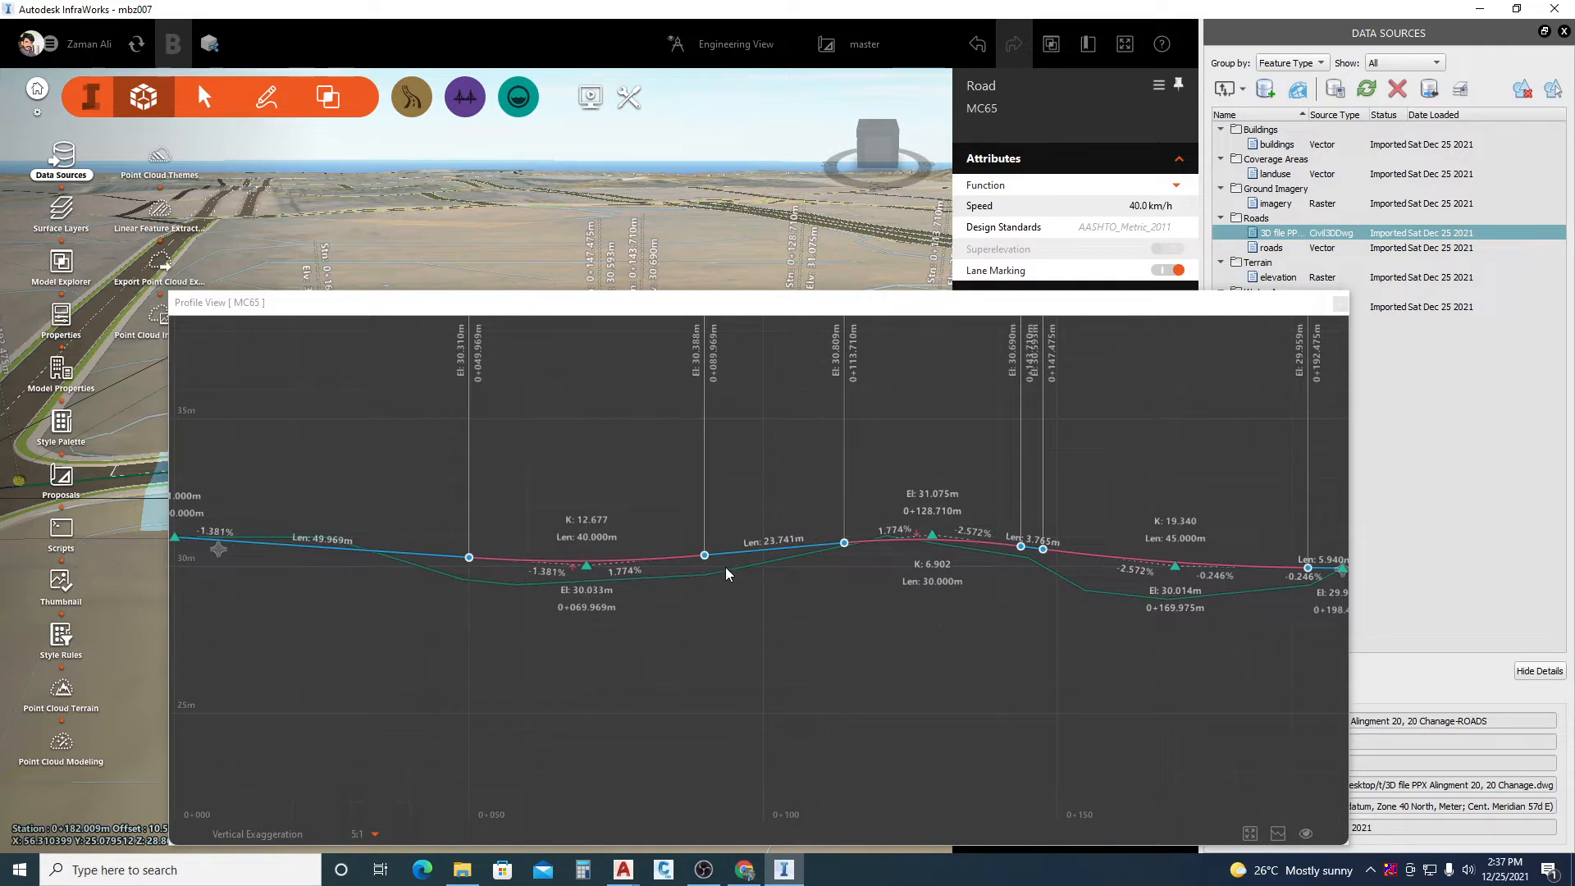
{"action": "left_click", "coordinate": [820, 591]}
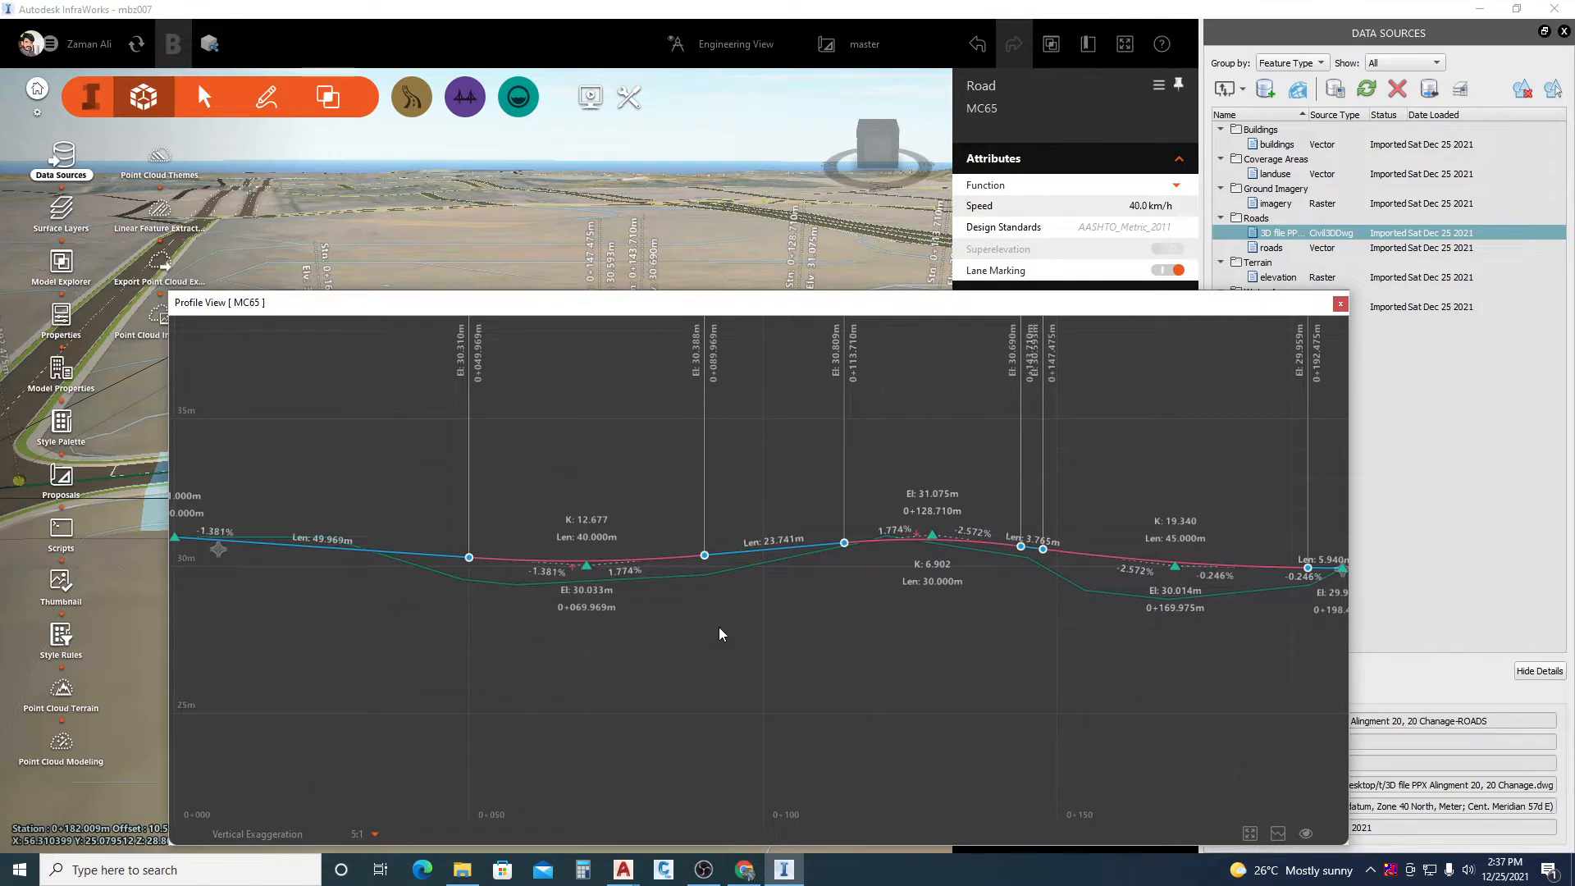
- Look over the full MC65 profile, close it, and examine the road's side slopes and junctions in the model
{"action": "scroll", "coordinate": [804, 507], "scroll_direction": "down", "scroll_amount": 1}
{"action": "left_click_drag", "start_coordinate": [439, 490], "coordinate": [411, 543]}
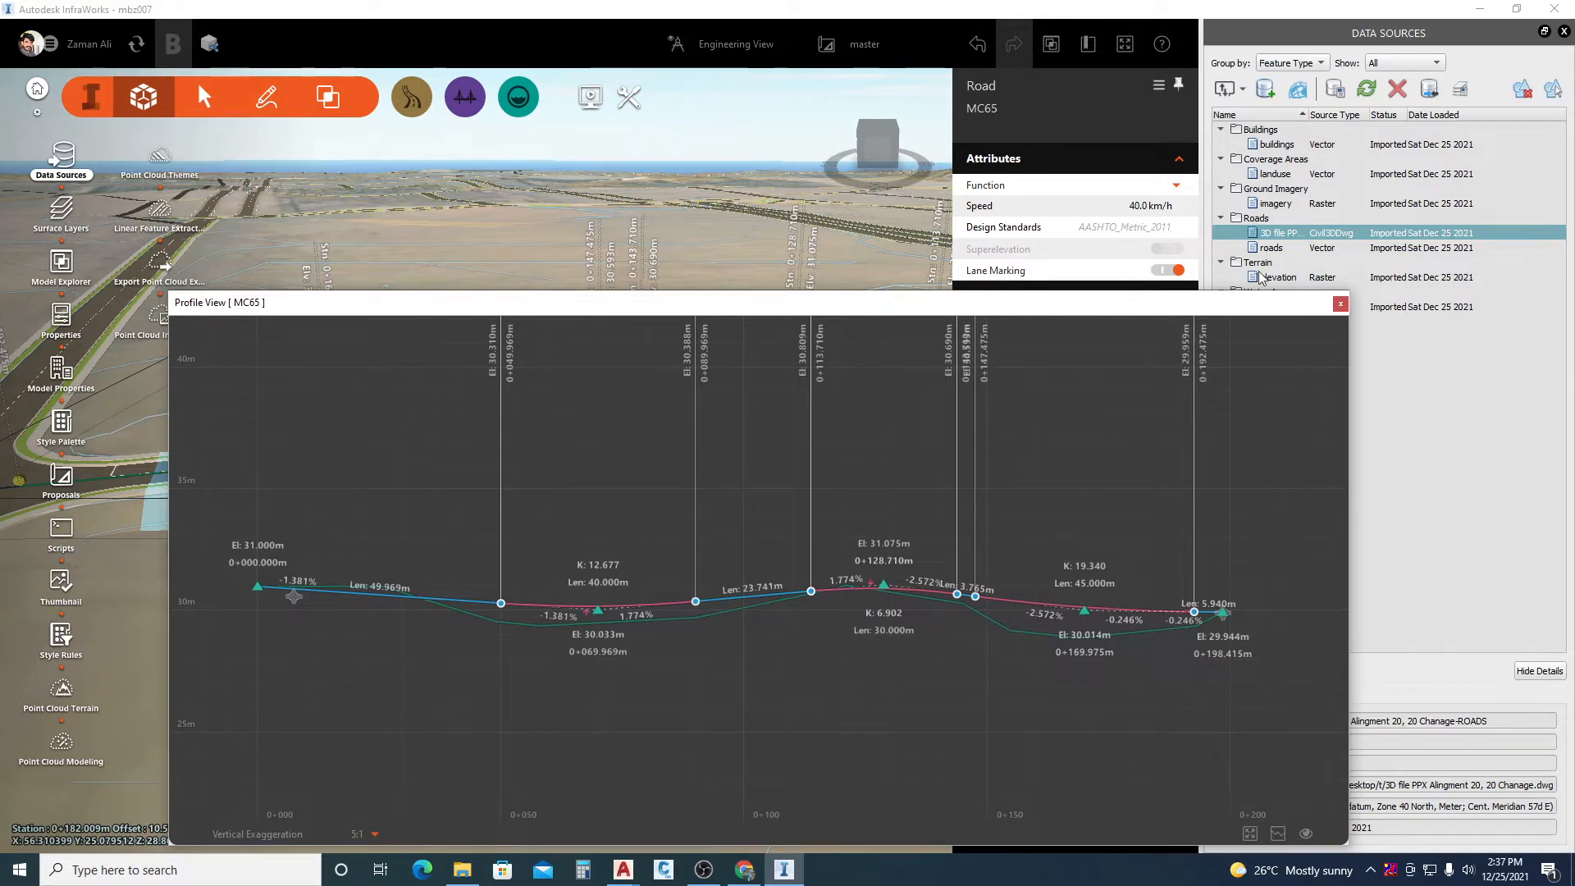
{"action": "left_click", "coordinate": [1340, 304]}
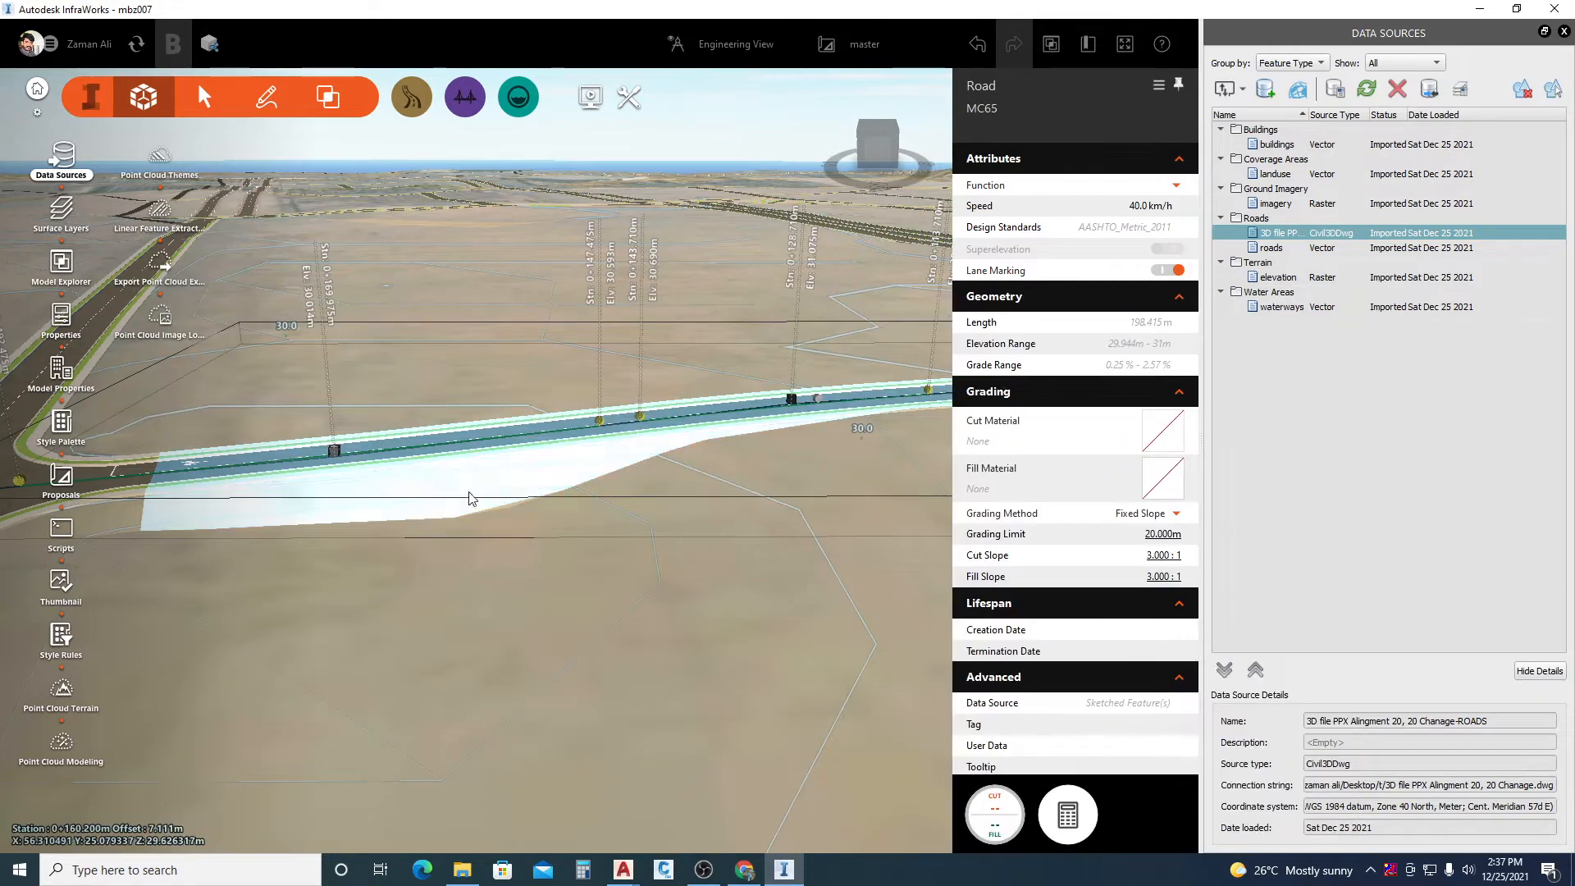
{"action": "left_click", "coordinate": [607, 555]}
{"action": "left_click_drag", "start_coordinate": [440, 481], "coordinate": [661, 497]}
{"action": "scroll", "coordinate": [661, 495], "scroll_direction": "down", "scroll_amount": 3}
{"action": "left_click_drag", "start_coordinate": [678, 543], "coordinate": [683, 665]}
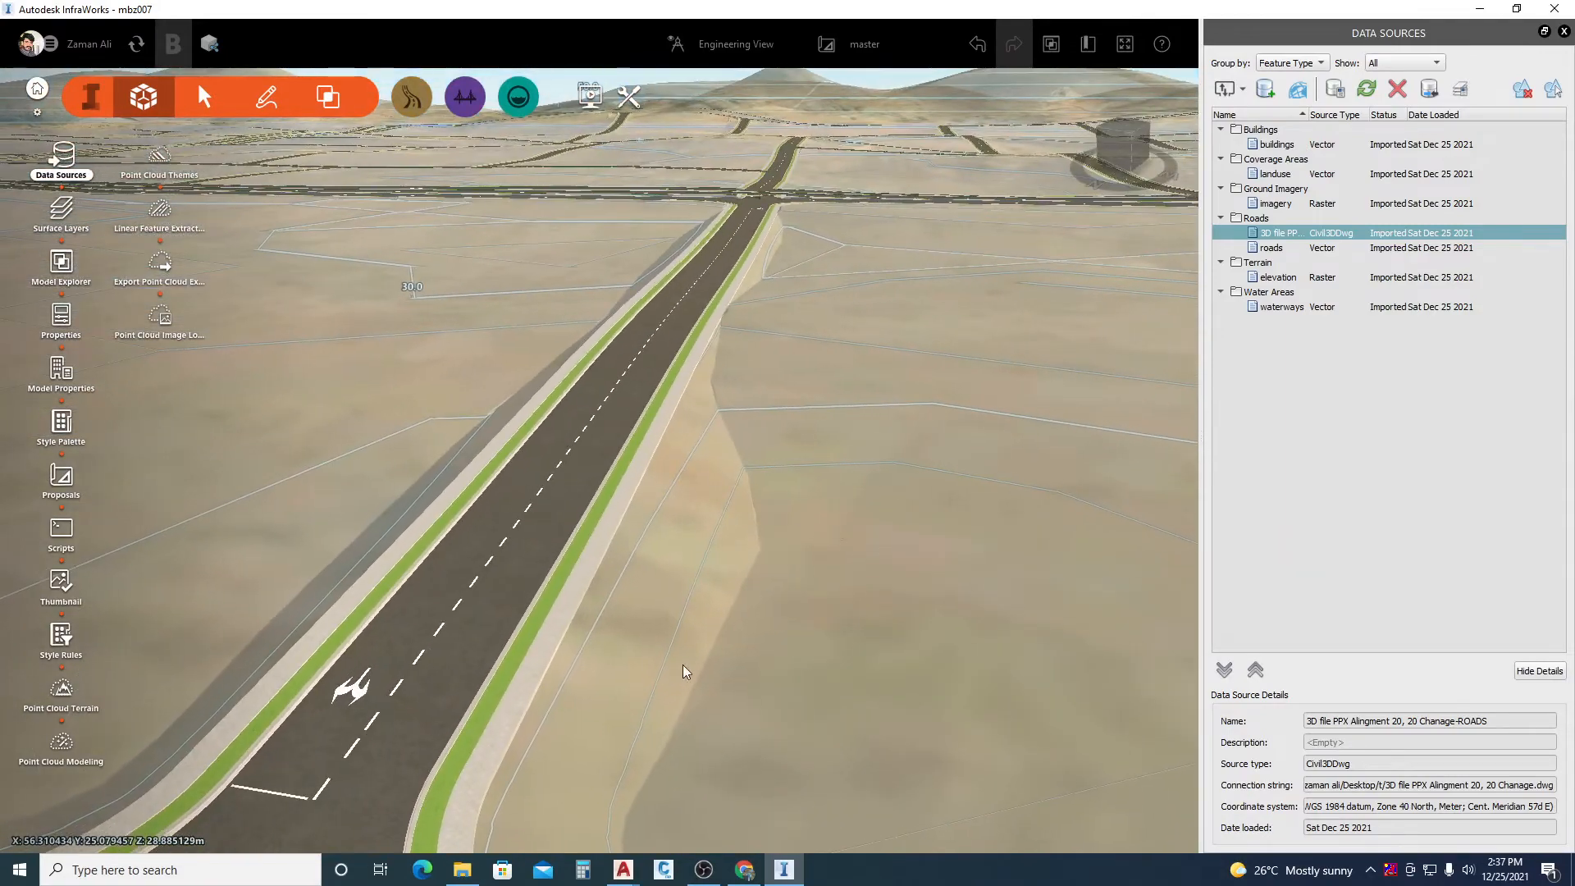
{"action": "scroll", "coordinate": [730, 499], "scroll_direction": "down", "scroll_amount": 5}
{"action": "left_click_drag", "start_coordinate": [860, 435], "coordinate": [844, 499]}
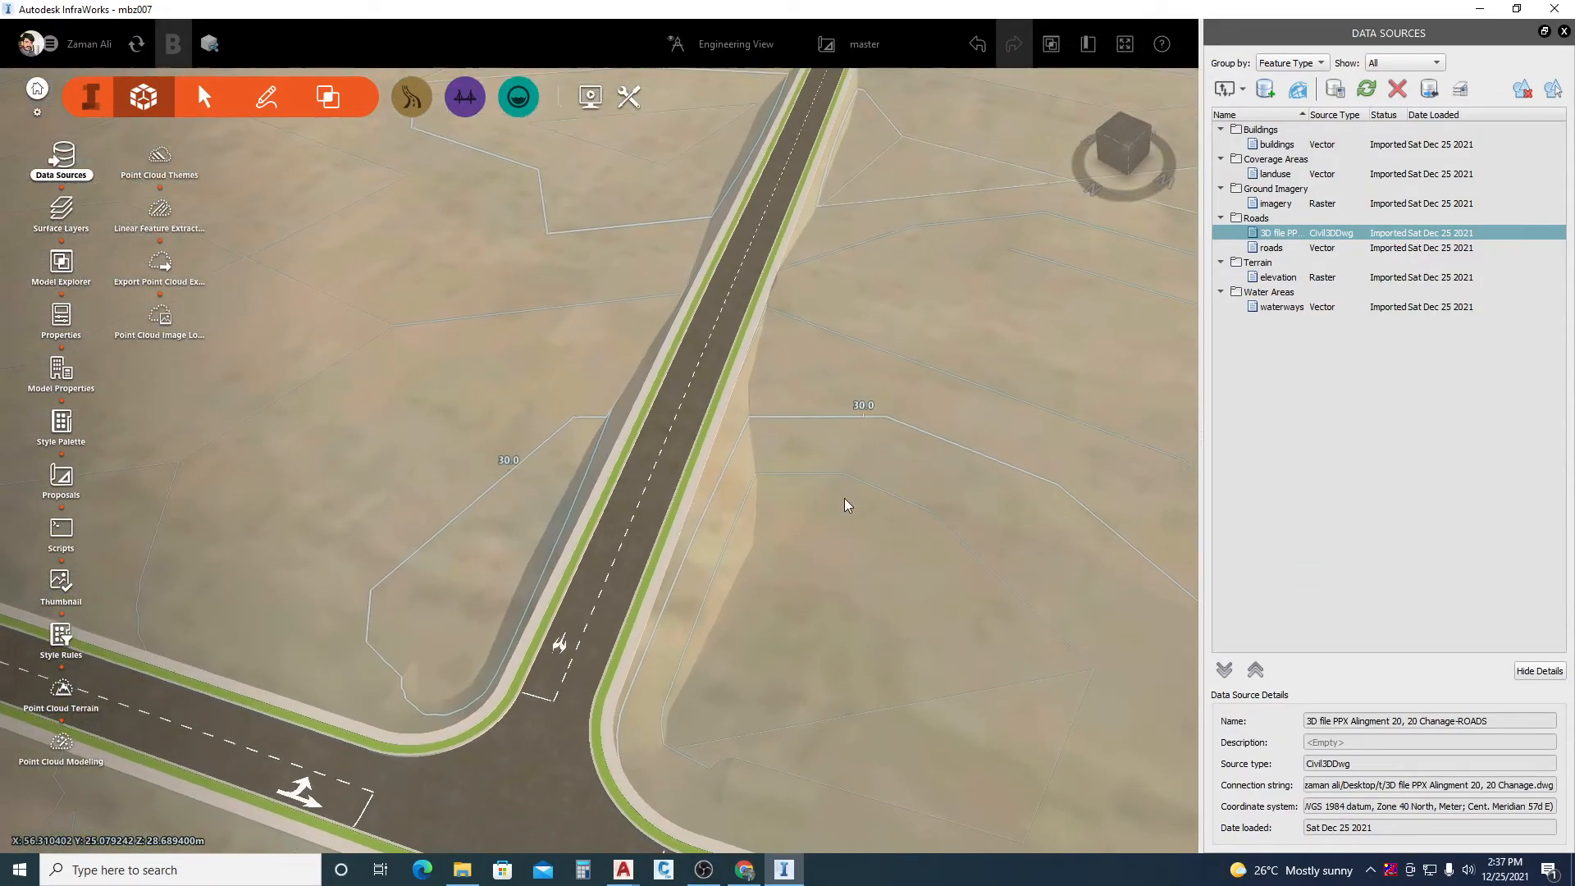
{"action": "scroll", "coordinate": [812, 397], "scroll_direction": "down", "scroll_amount": 3}
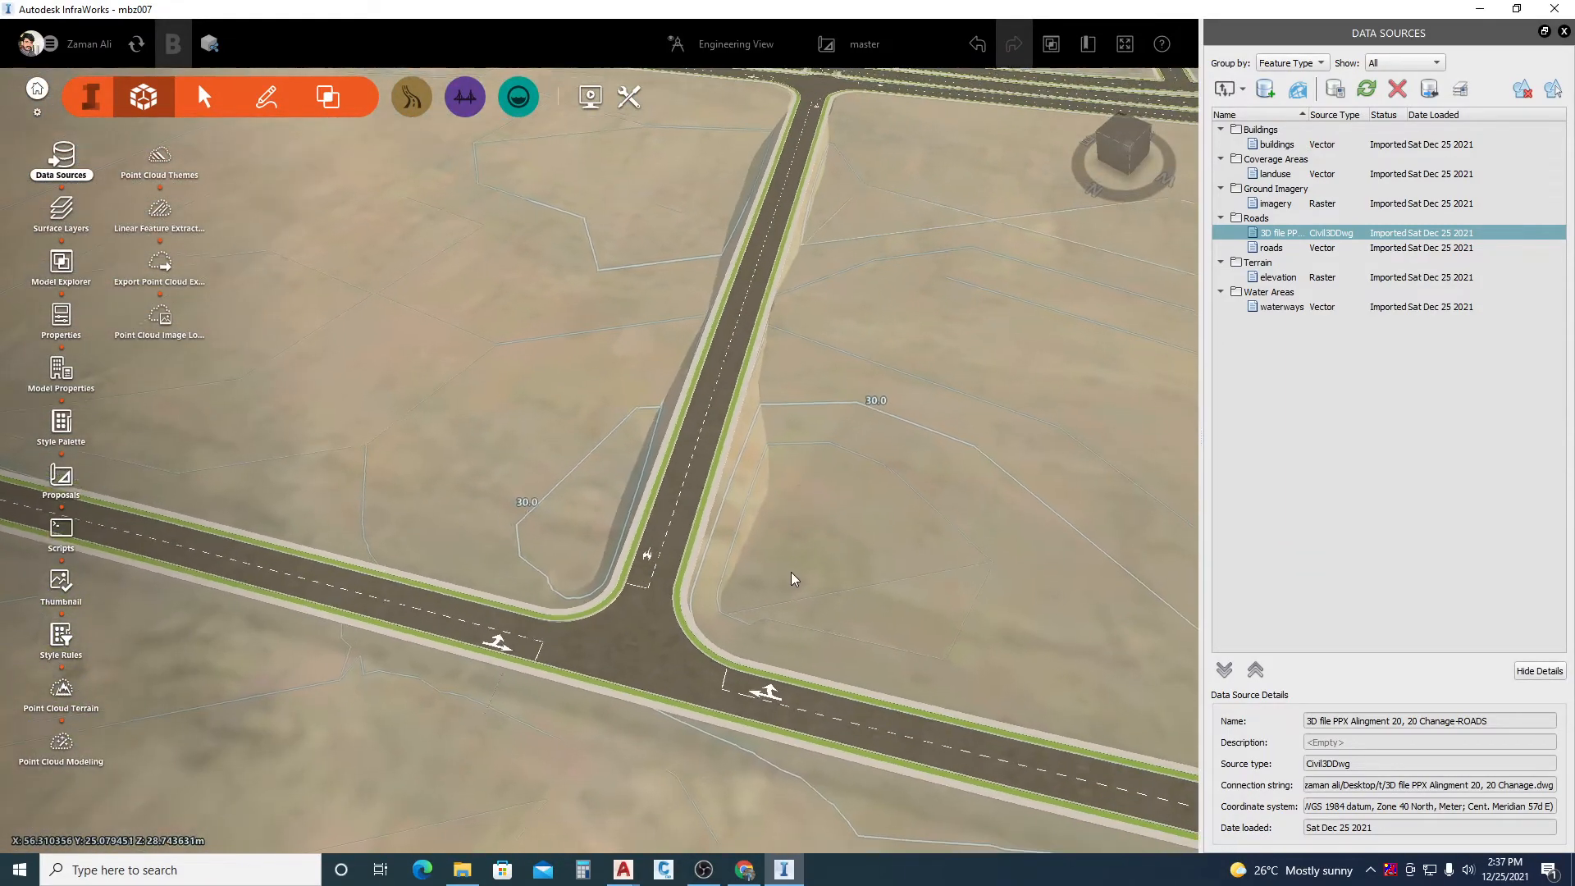
{"action": "scroll", "coordinate": [791, 573], "scroll_direction": "up", "scroll_amount": 5}
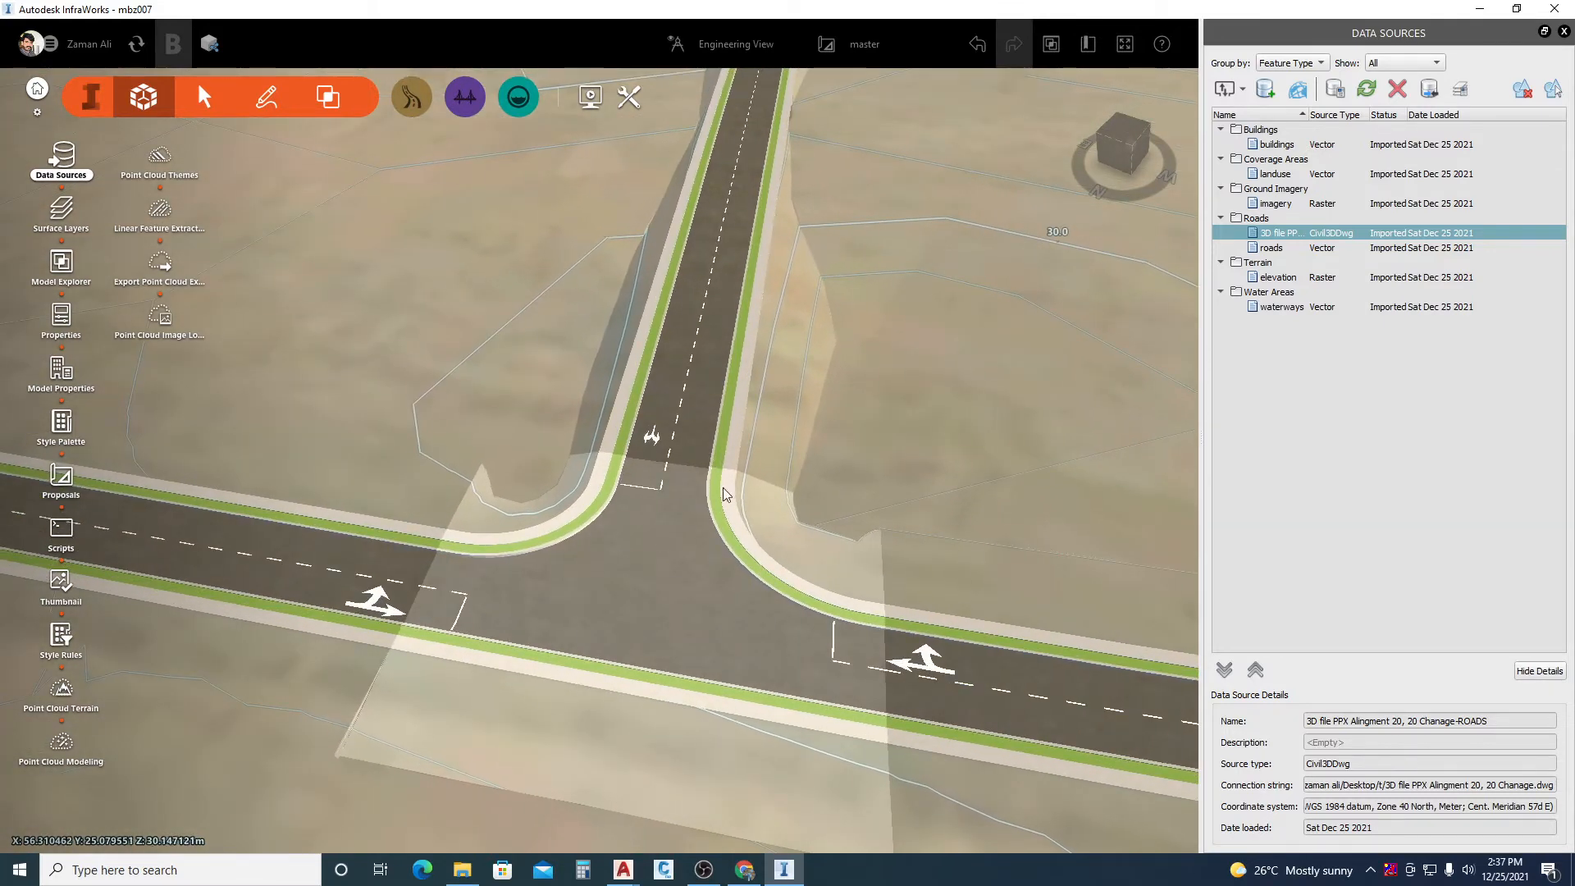
- Inspect the curb return type and radius of the turning zone to the right of MC65 at the T-junction
{"action": "left_click", "coordinate": [646, 570]}
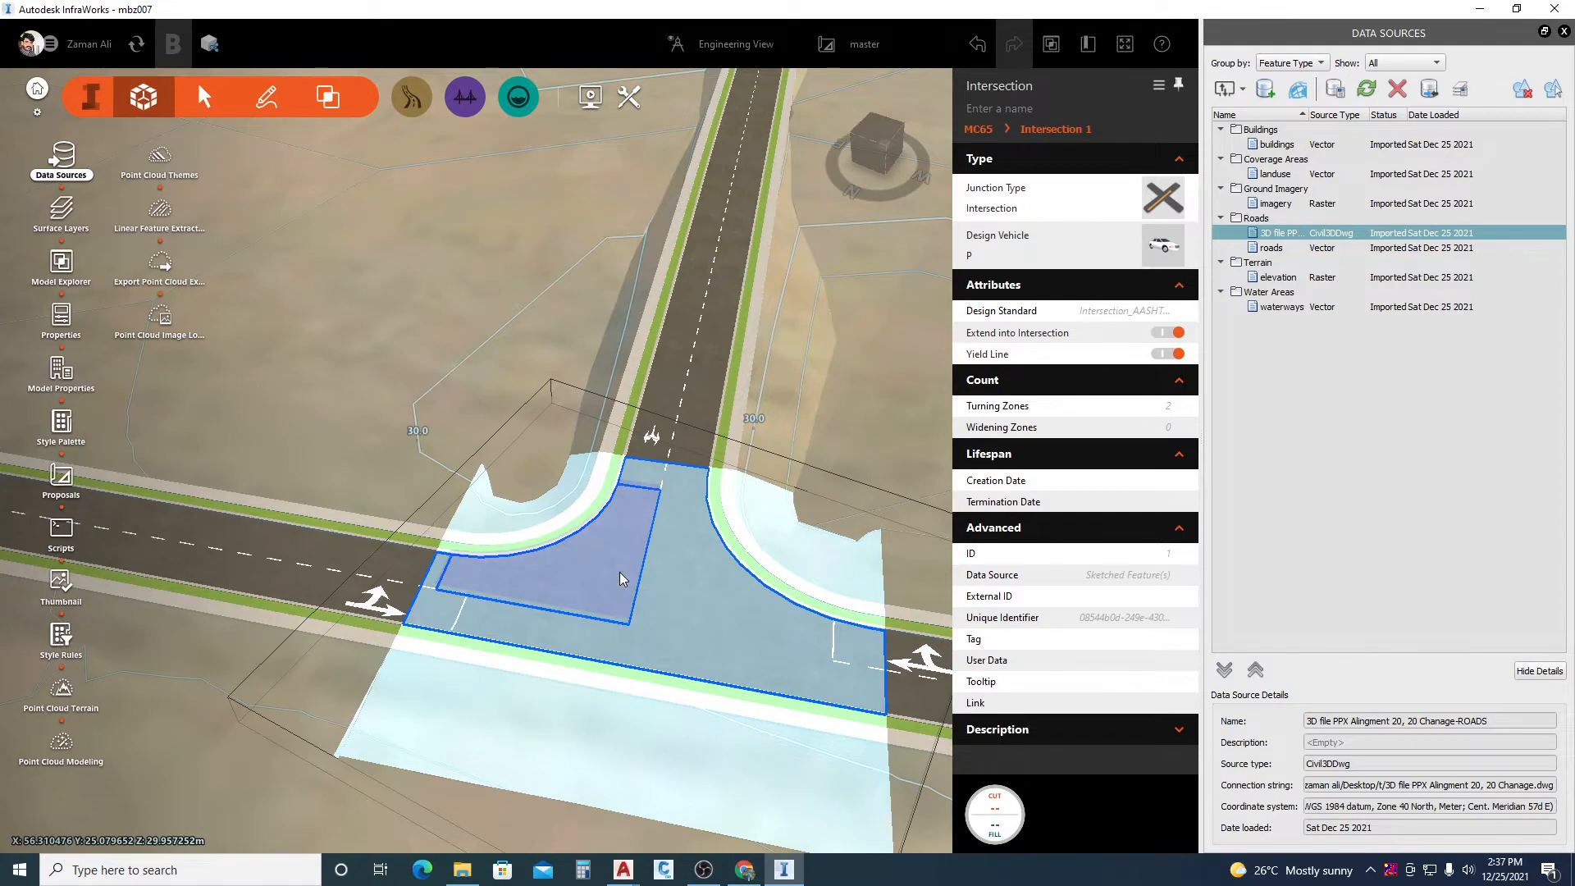
{"action": "left_click", "coordinate": [727, 607]}
{"action": "mouse_move", "coordinate": [745, 564]}
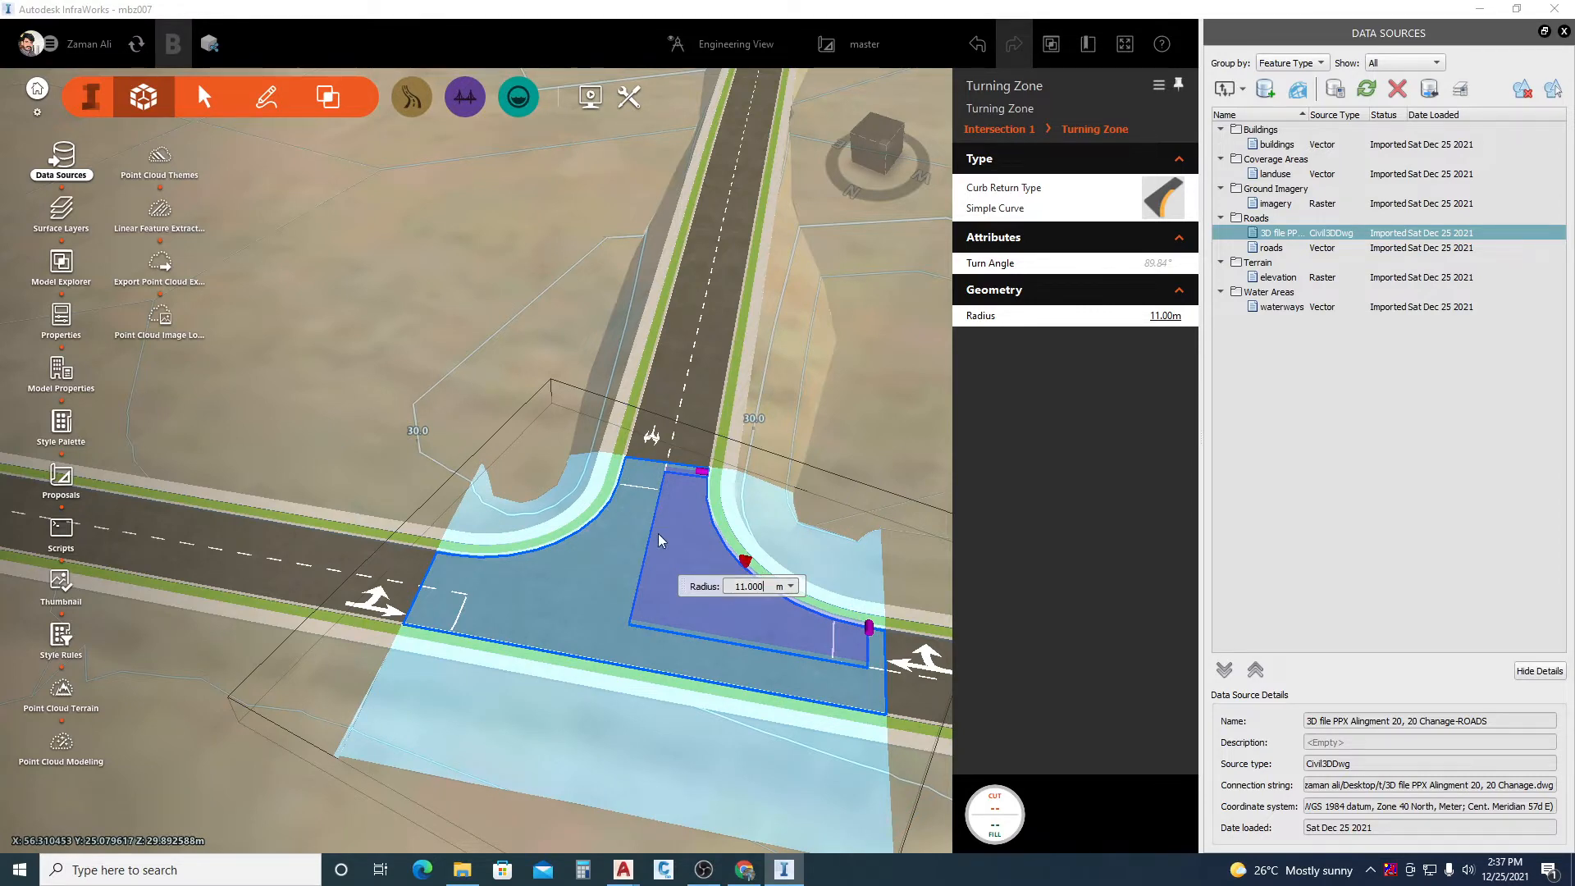
{"action": "key", "text": "Escape"}
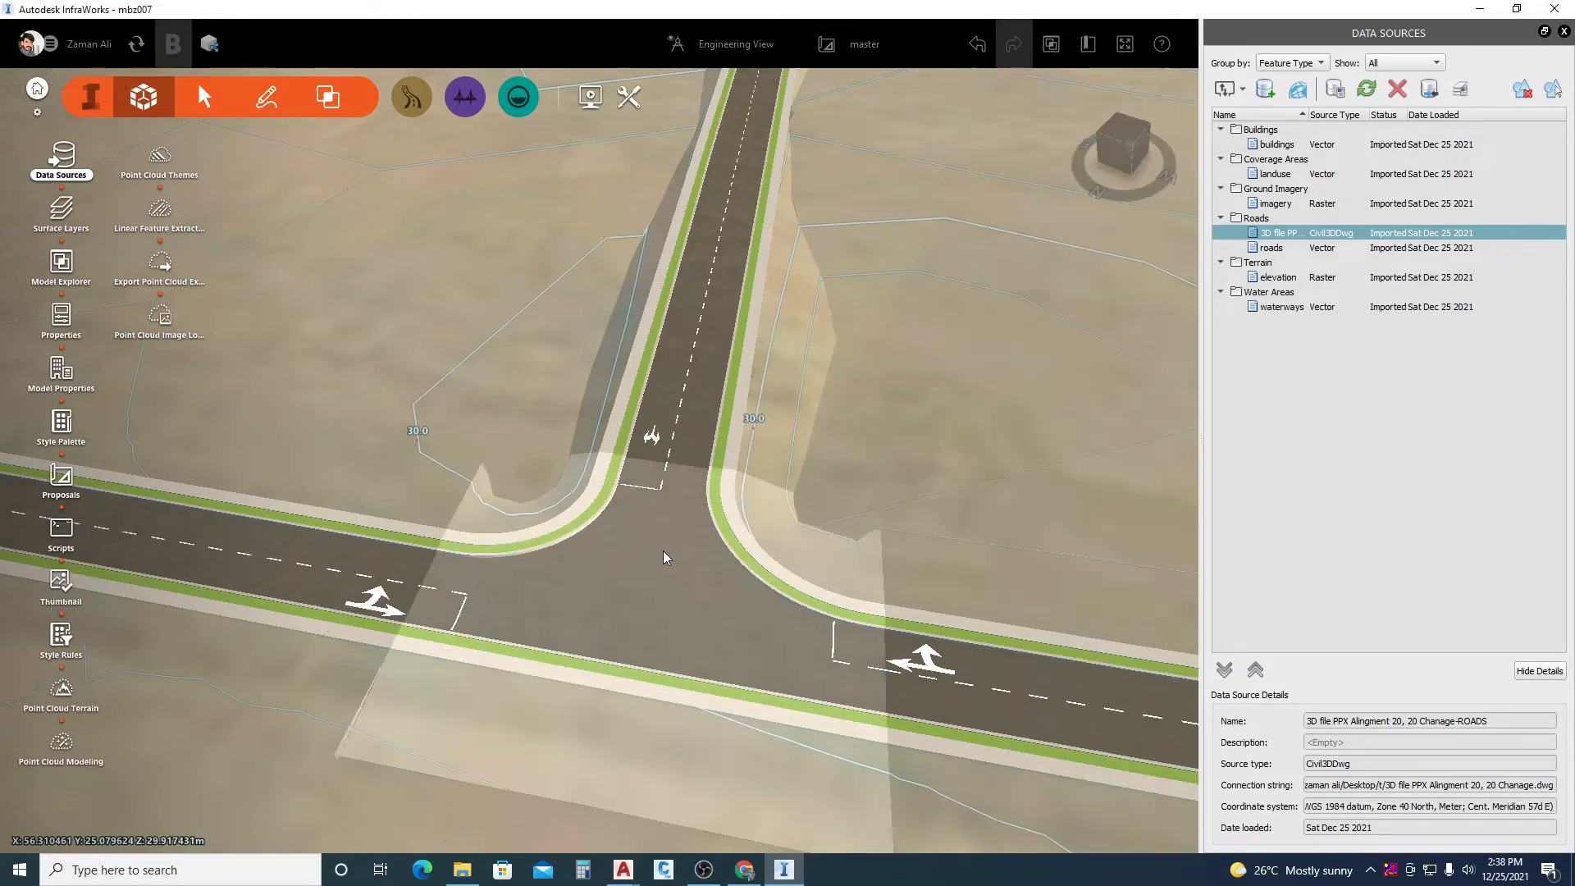
- Change the design vehicle of the MC65 T-junction to SU-9
{"action": "left_click", "coordinate": [663, 552]}
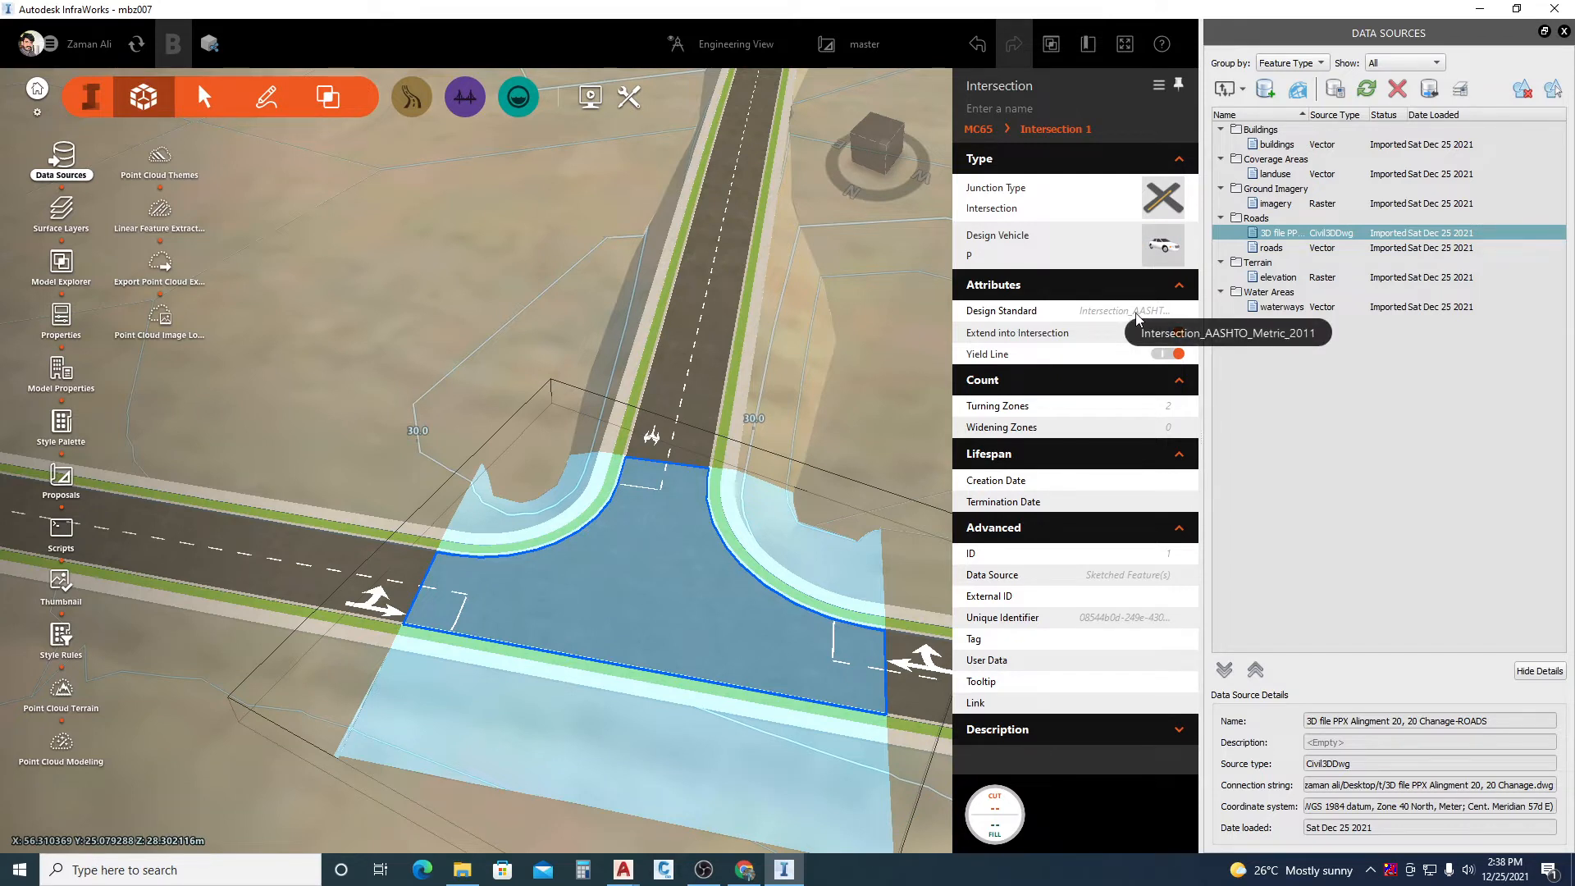
{"action": "left_click", "coordinate": [1169, 248]}
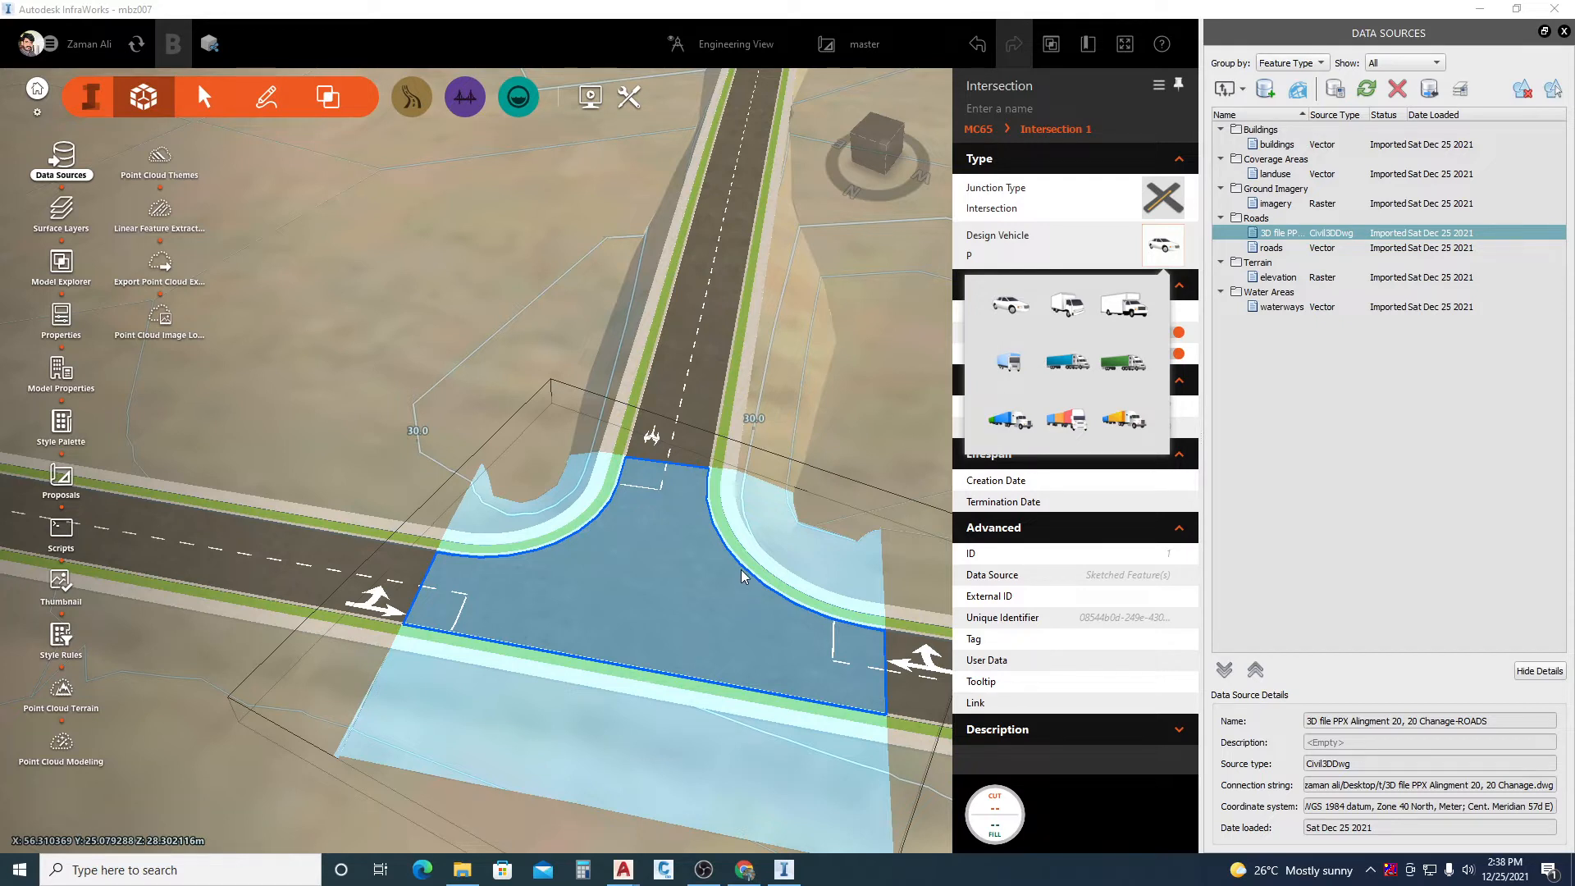
{"action": "left_click", "coordinate": [1066, 307]}
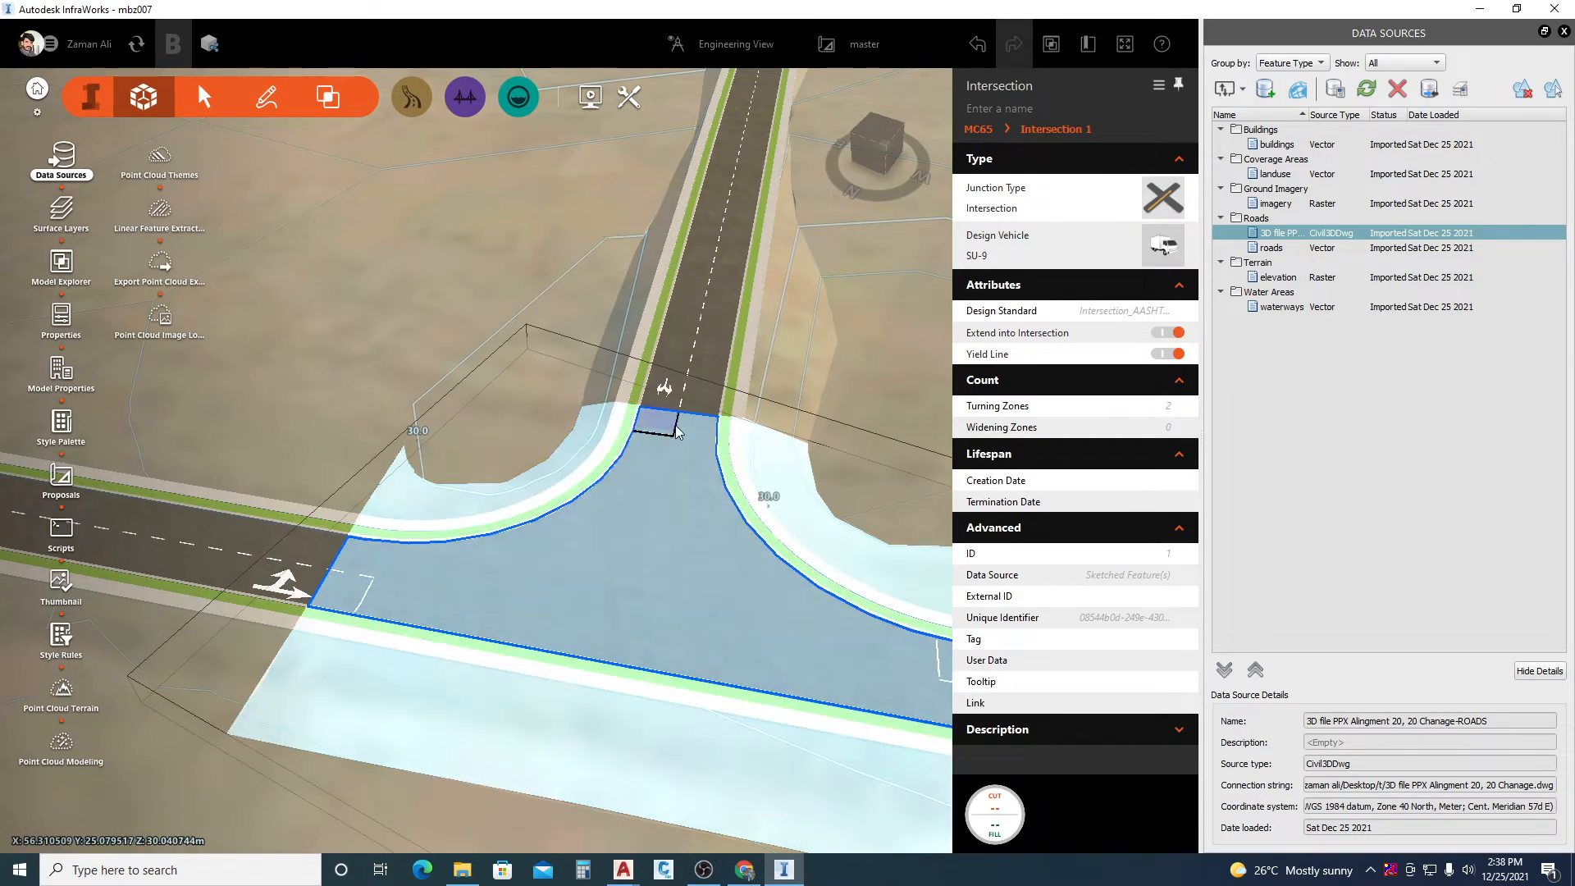
{"action": "scroll", "coordinate": [463, 524], "scroll_direction": "down", "scroll_amount": 2}
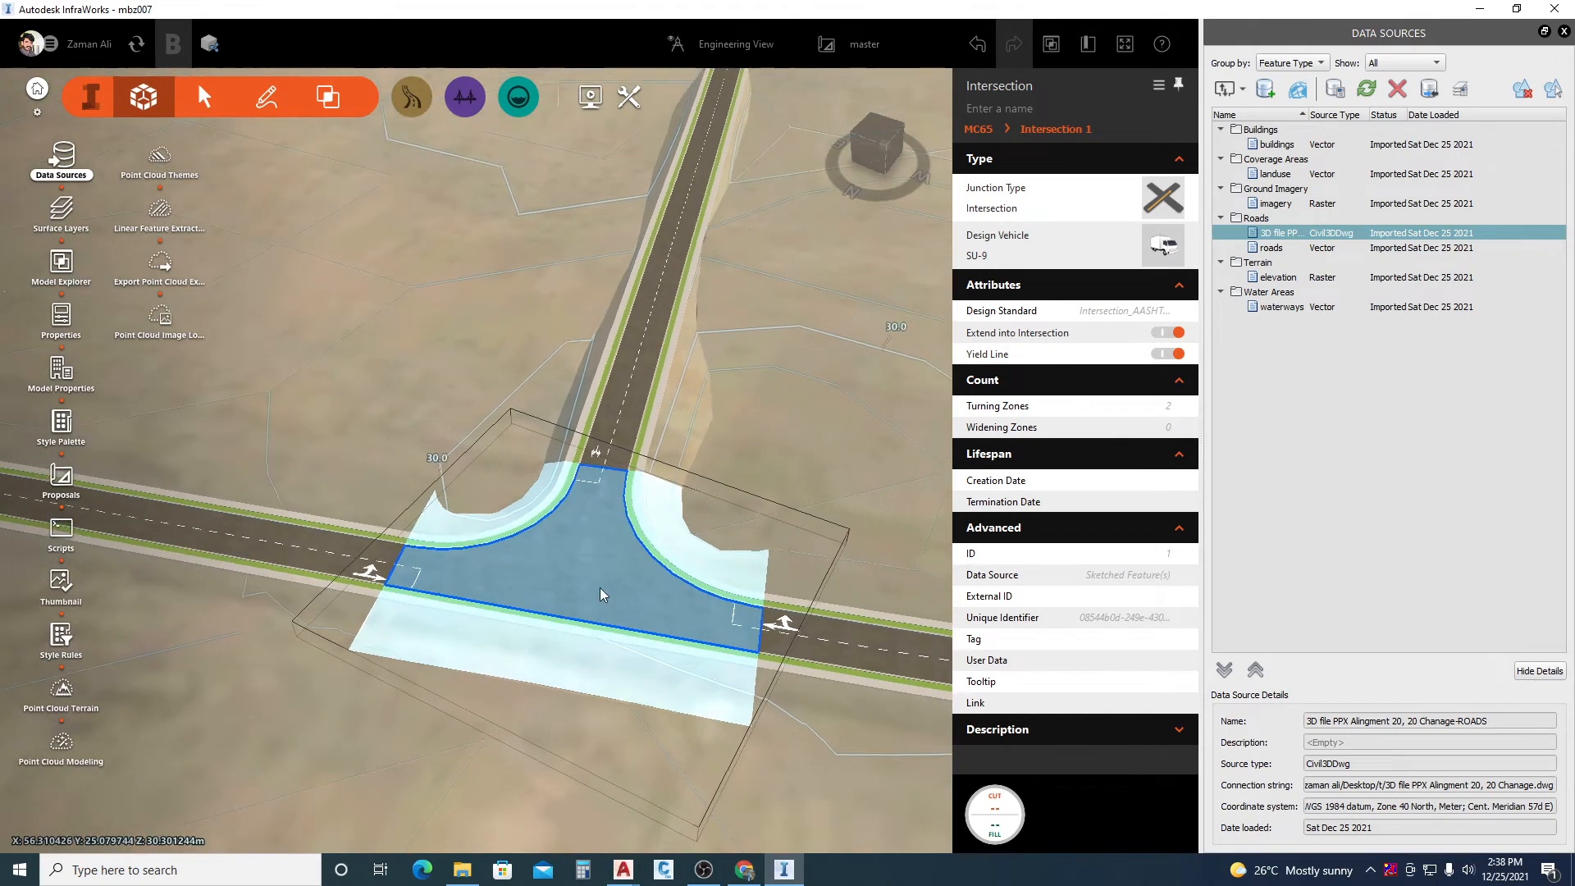
{"action": "left_click", "coordinate": [835, 349]}
- Recheck the turning zone's radius for the SU-9 vehicle and look over the junction and surrounding roads
{"action": "left_click", "coordinate": [637, 547]}
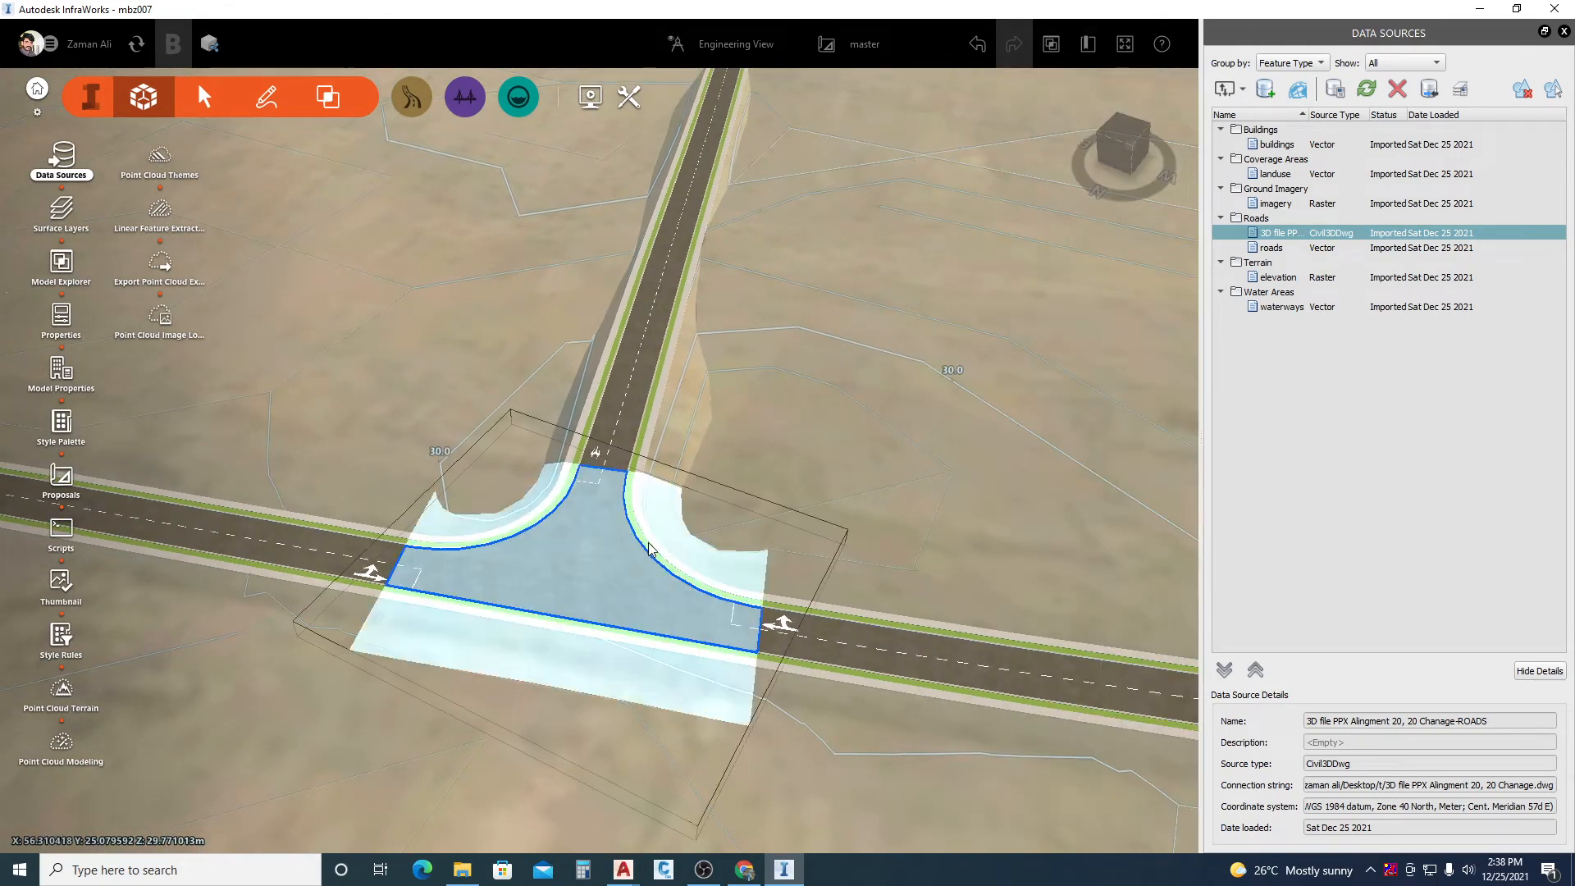
{"action": "left_click", "coordinate": [650, 549]}
{"action": "mouse_move", "coordinate": [653, 555]}
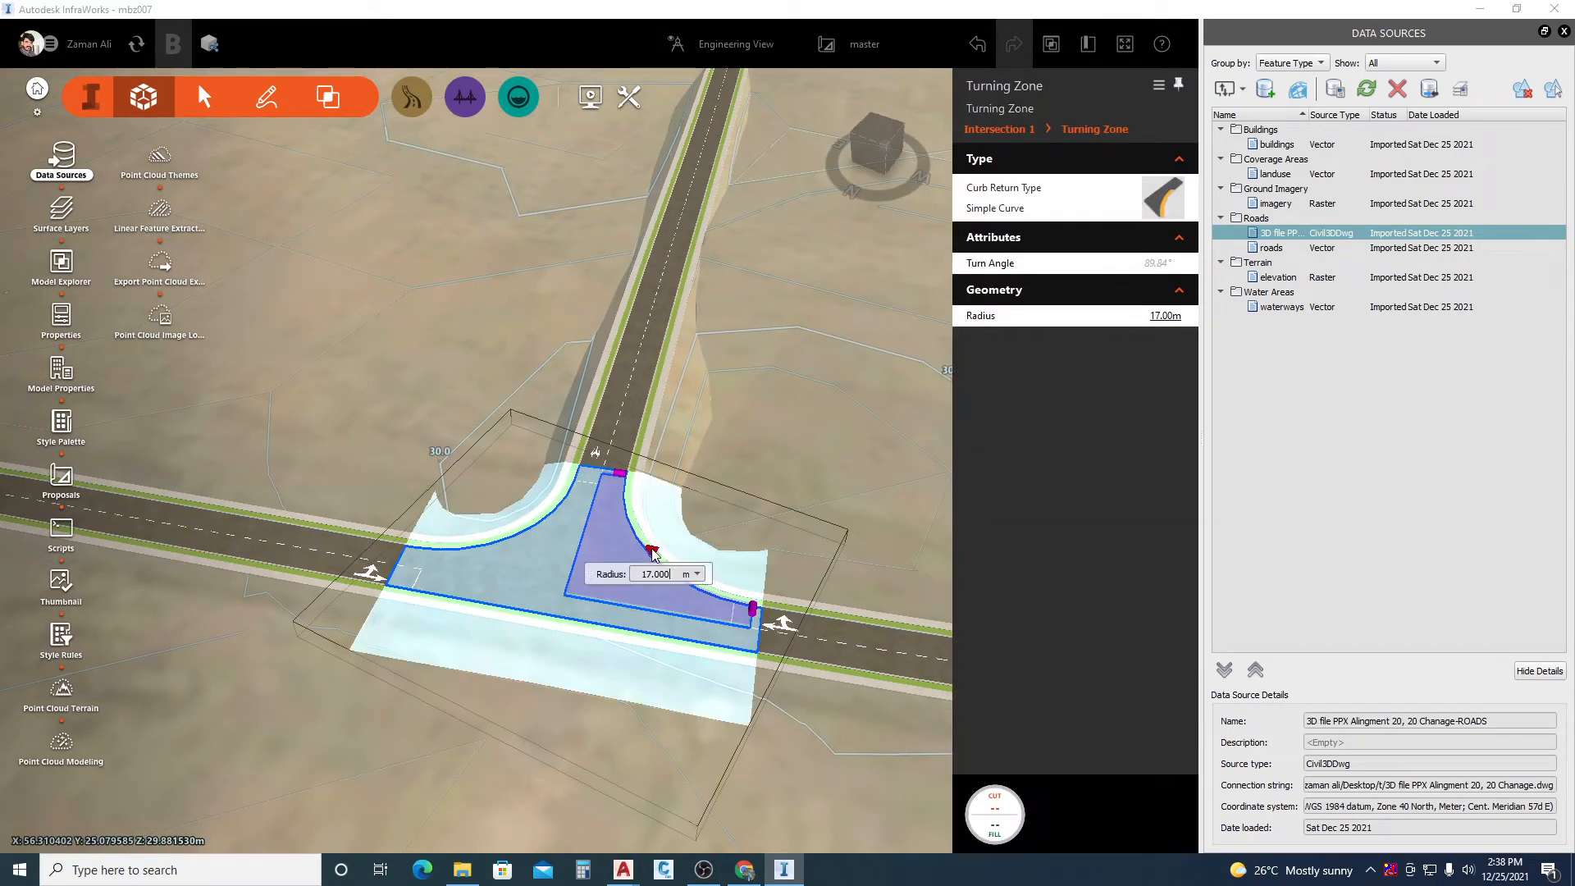
{"action": "left_click", "coordinate": [783, 475]}
{"action": "scroll", "coordinate": [545, 637], "scroll_direction": "down", "scroll_amount": 2}
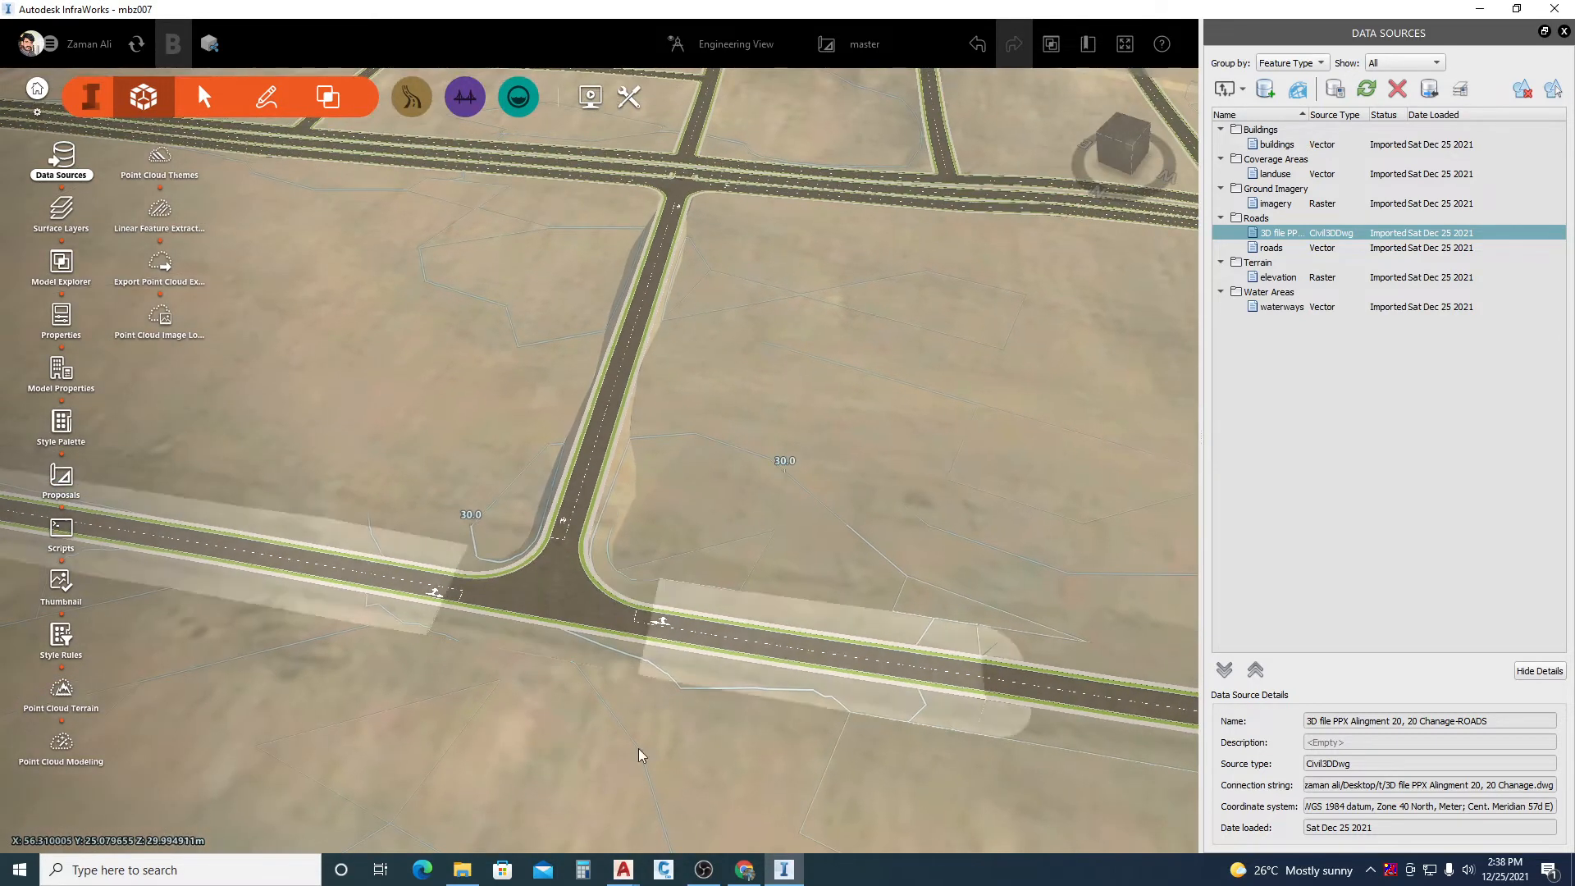
{"action": "middle_click_drag", "start_coordinate": [638, 486], "coordinate": [595, 408]}
{"action": "middle_click_drag", "start_coordinate": [619, 481], "coordinate": [687, 495]}
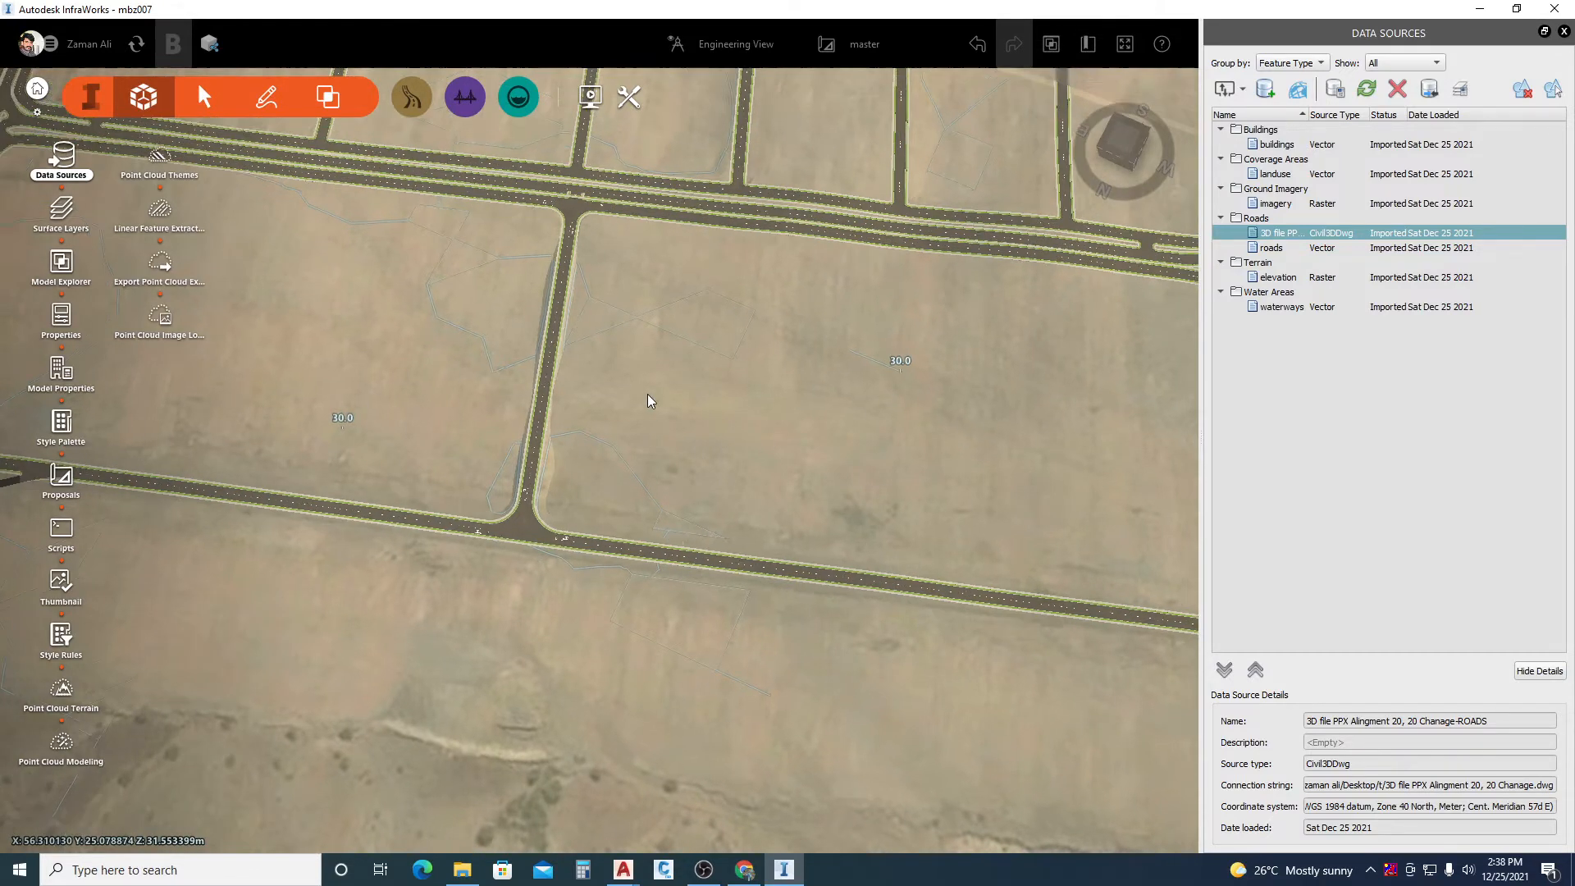
- Show MC65's cross section view at station 0+110 and display its cut and fill areas
{"action": "left_click", "coordinate": [552, 389]}
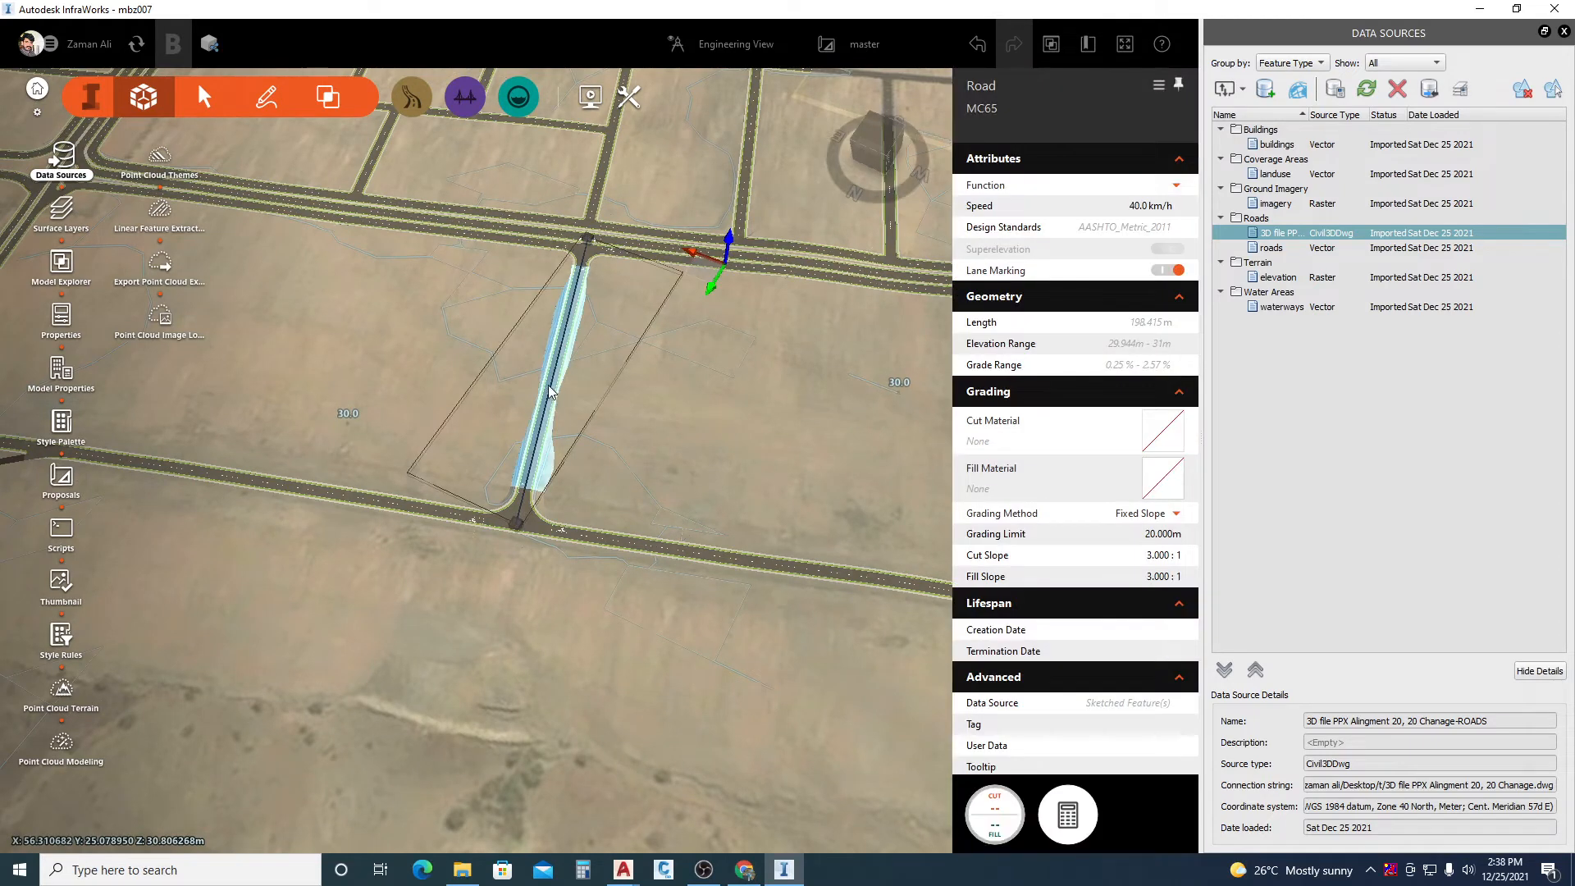
{"action": "right_click", "coordinate": [549, 387]}
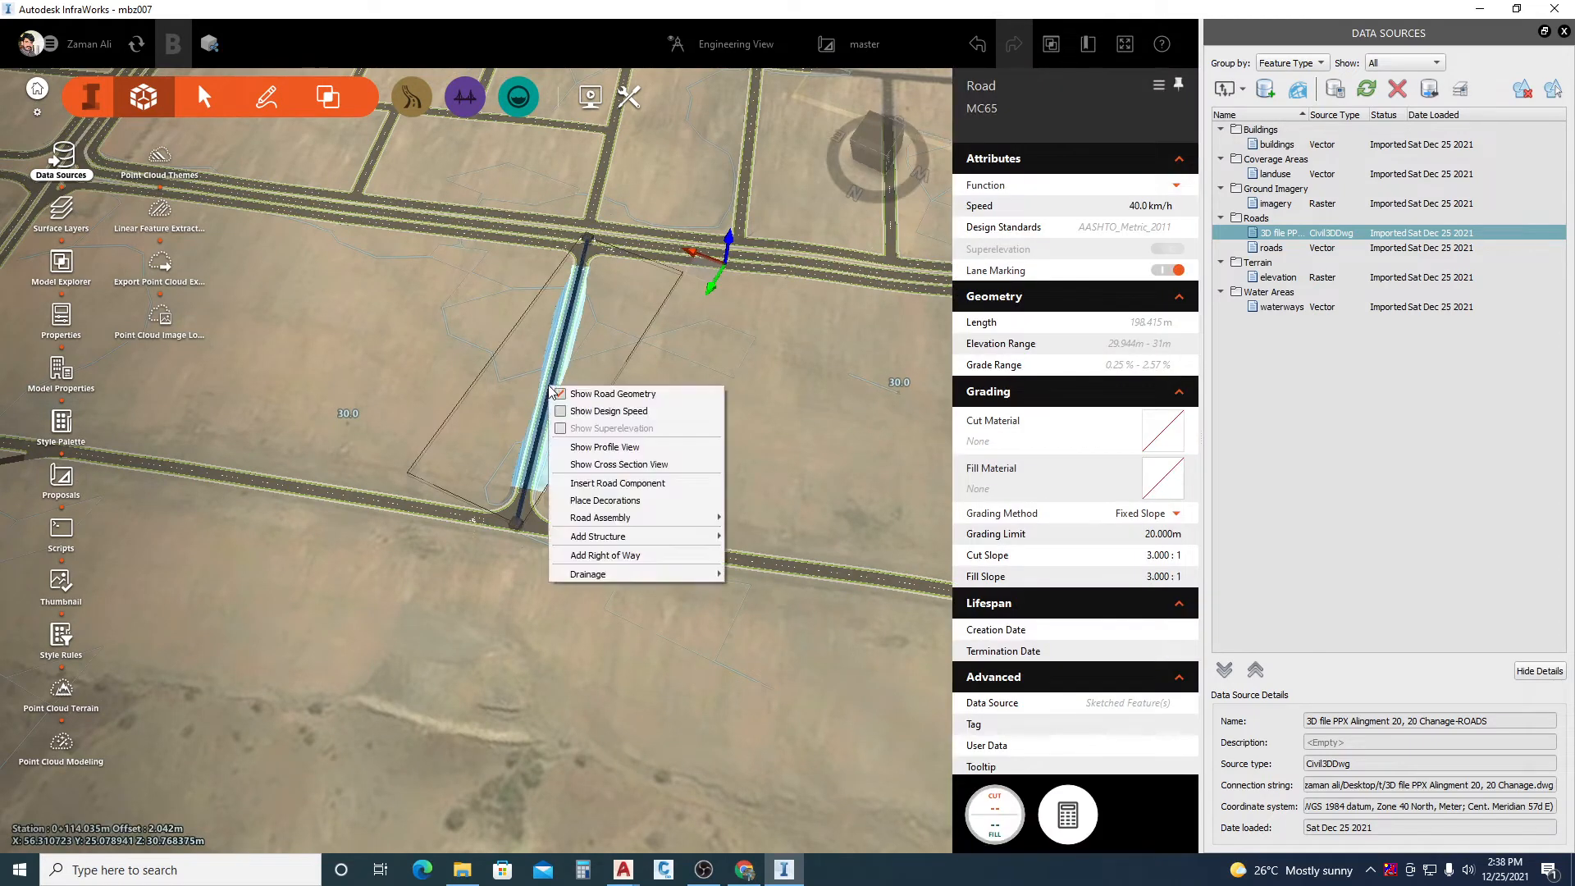
{"action": "left_click", "coordinate": [622, 474]}
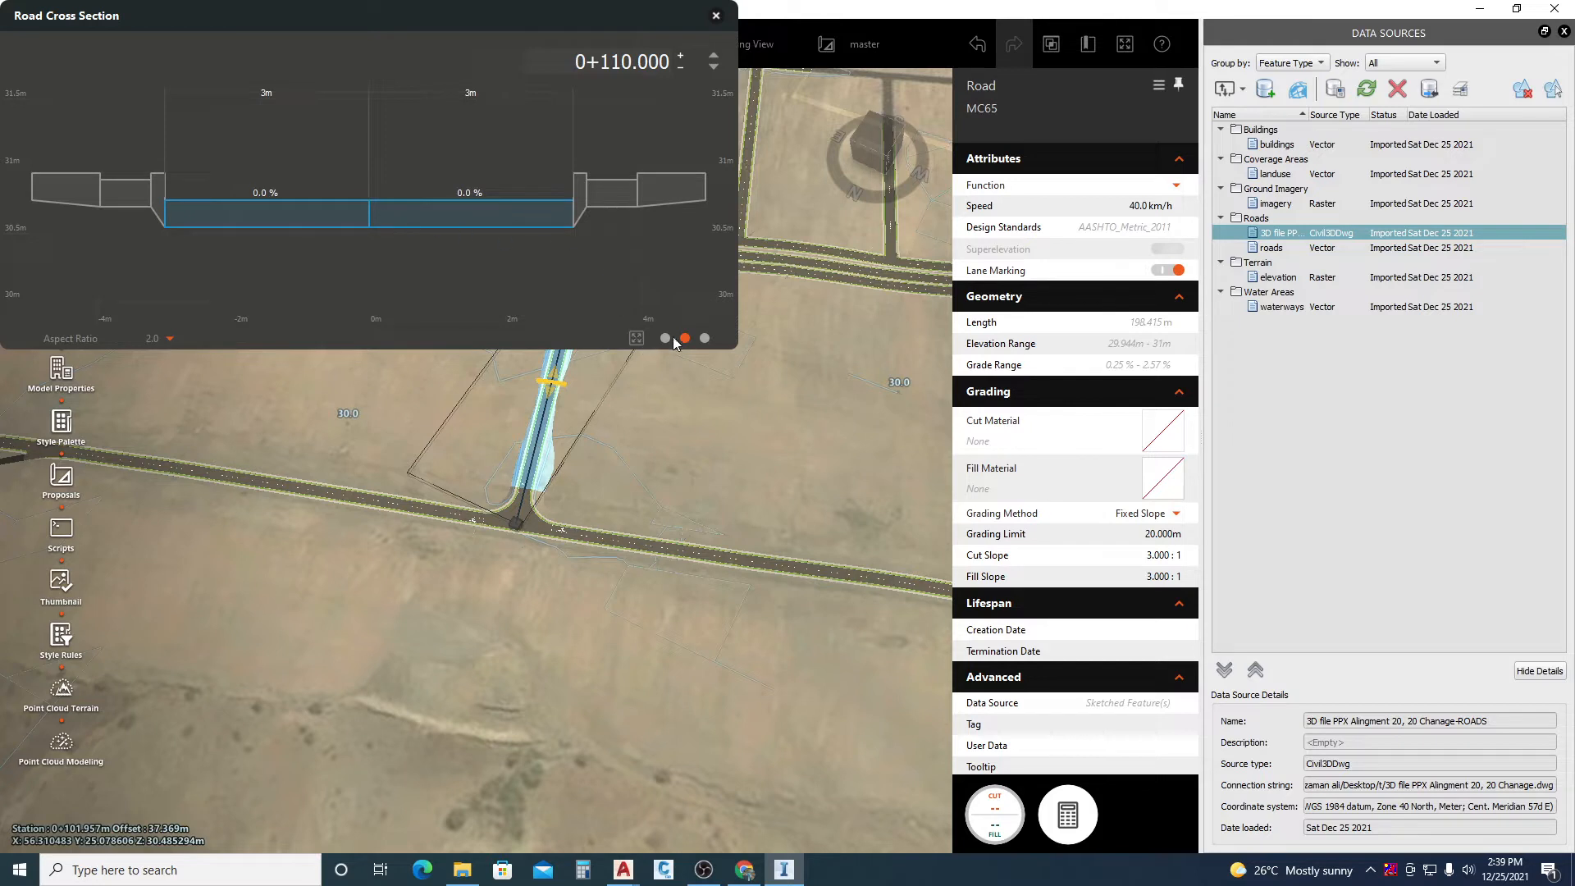
{"action": "left_click", "coordinate": [702, 338]}
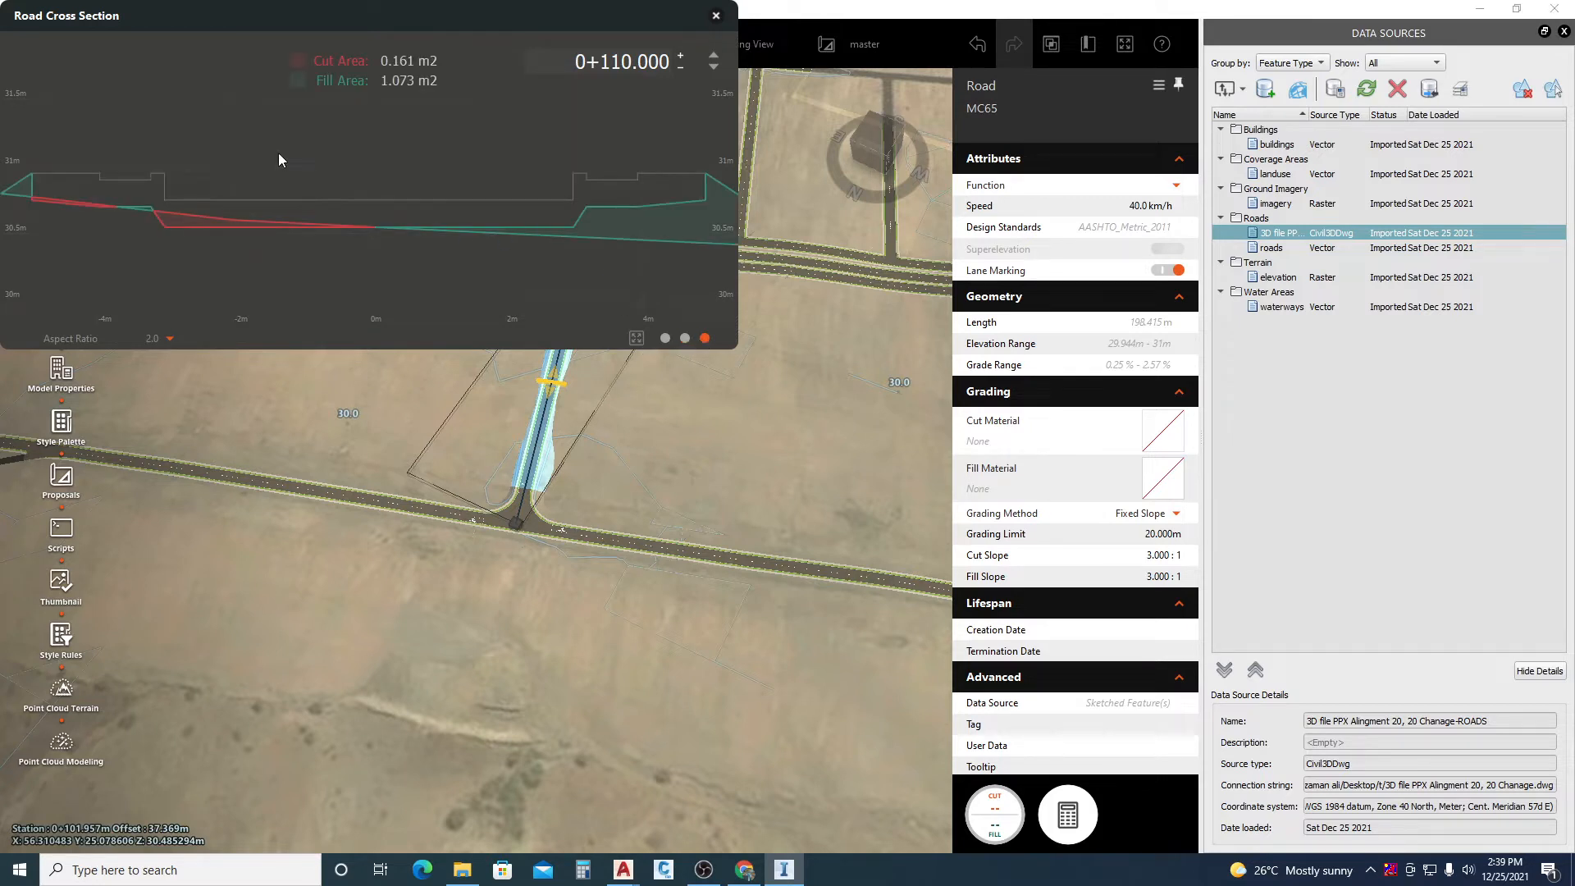
{"action": "scroll", "coordinate": [278, 179], "scroll_direction": "down", "scroll_amount": 1}
{"action": "left_click_drag", "start_coordinate": [474, 260], "coordinate": [441, 265]}
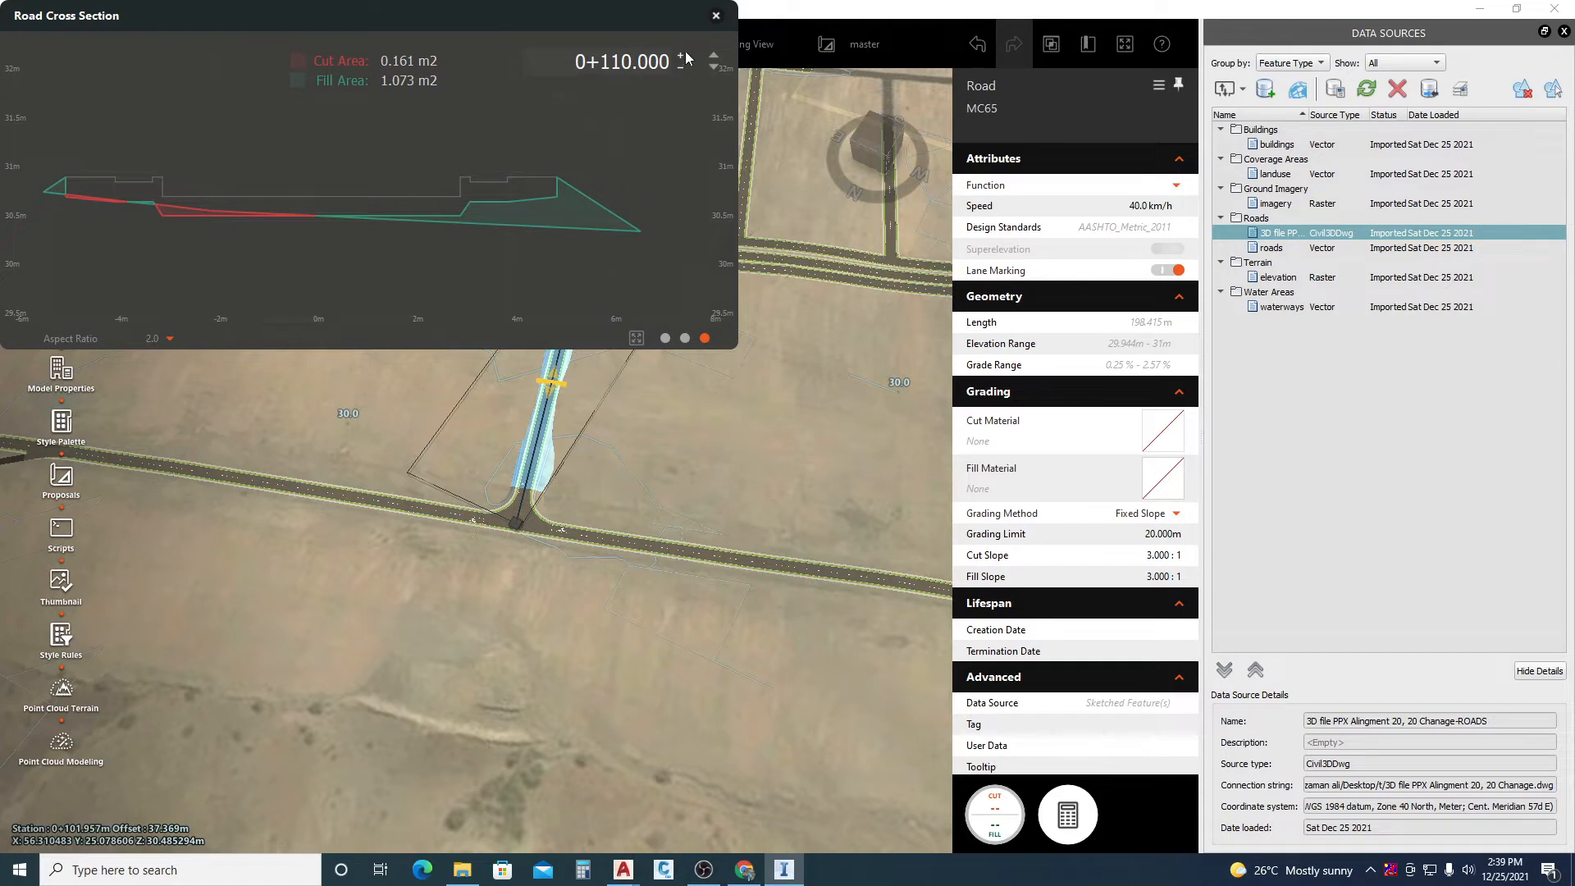
- Review the cut and fill sections between stations 0+120 and 0+020, and display the lane widths and slopes at 0+060
{"action": "scroll", "coordinate": [679, 59], "scroll_direction": "up", "scroll_amount": 1}
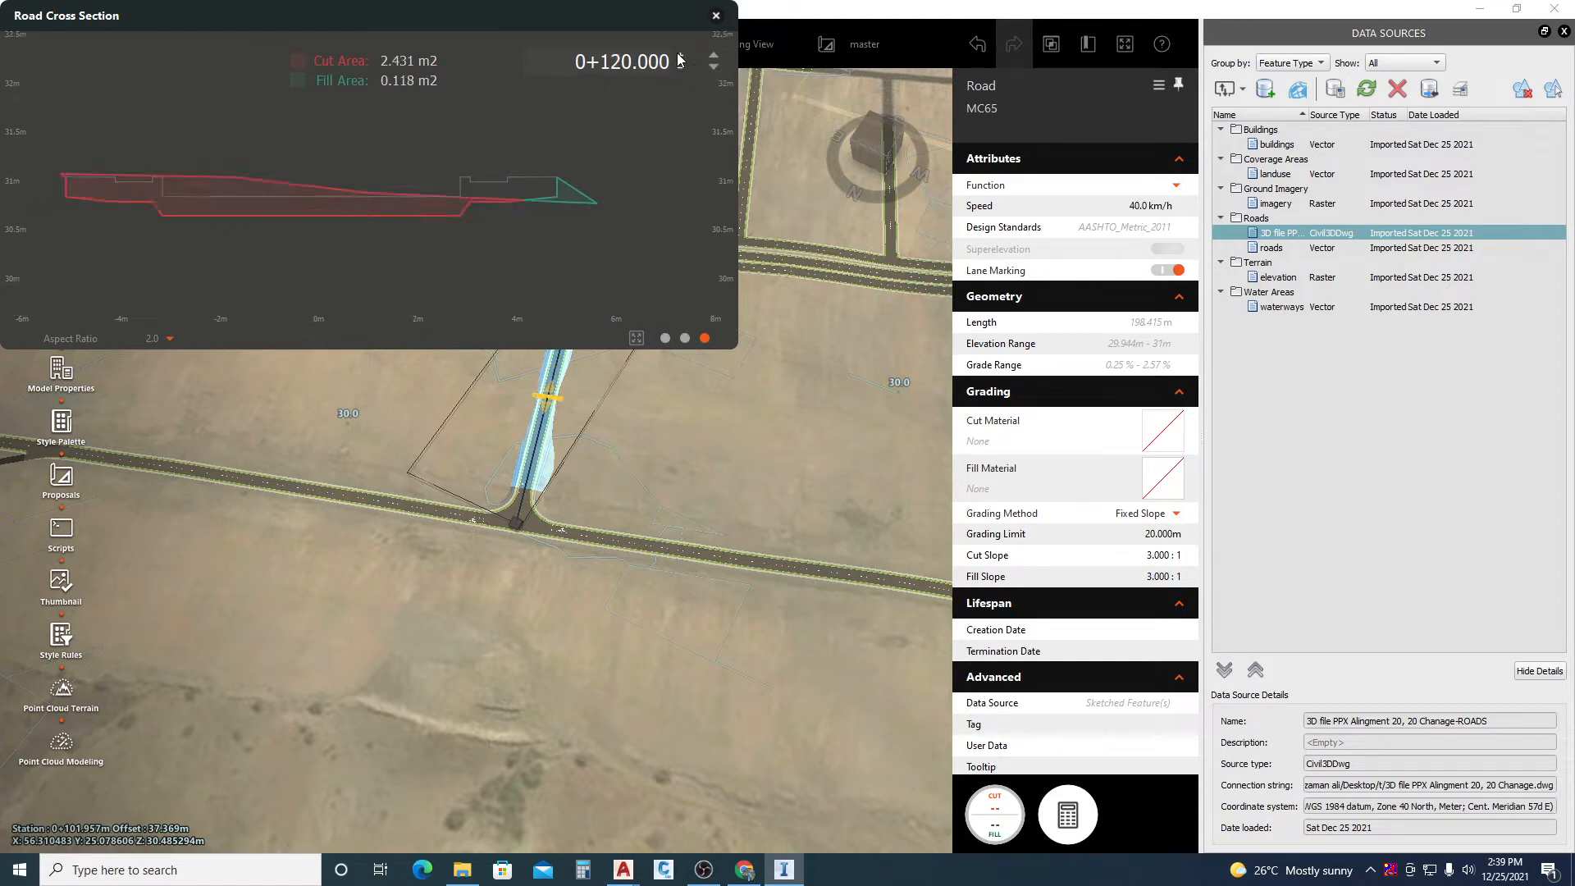
{"action": "scroll", "coordinate": [678, 72], "scroll_direction": "down", "scroll_amount": 5}
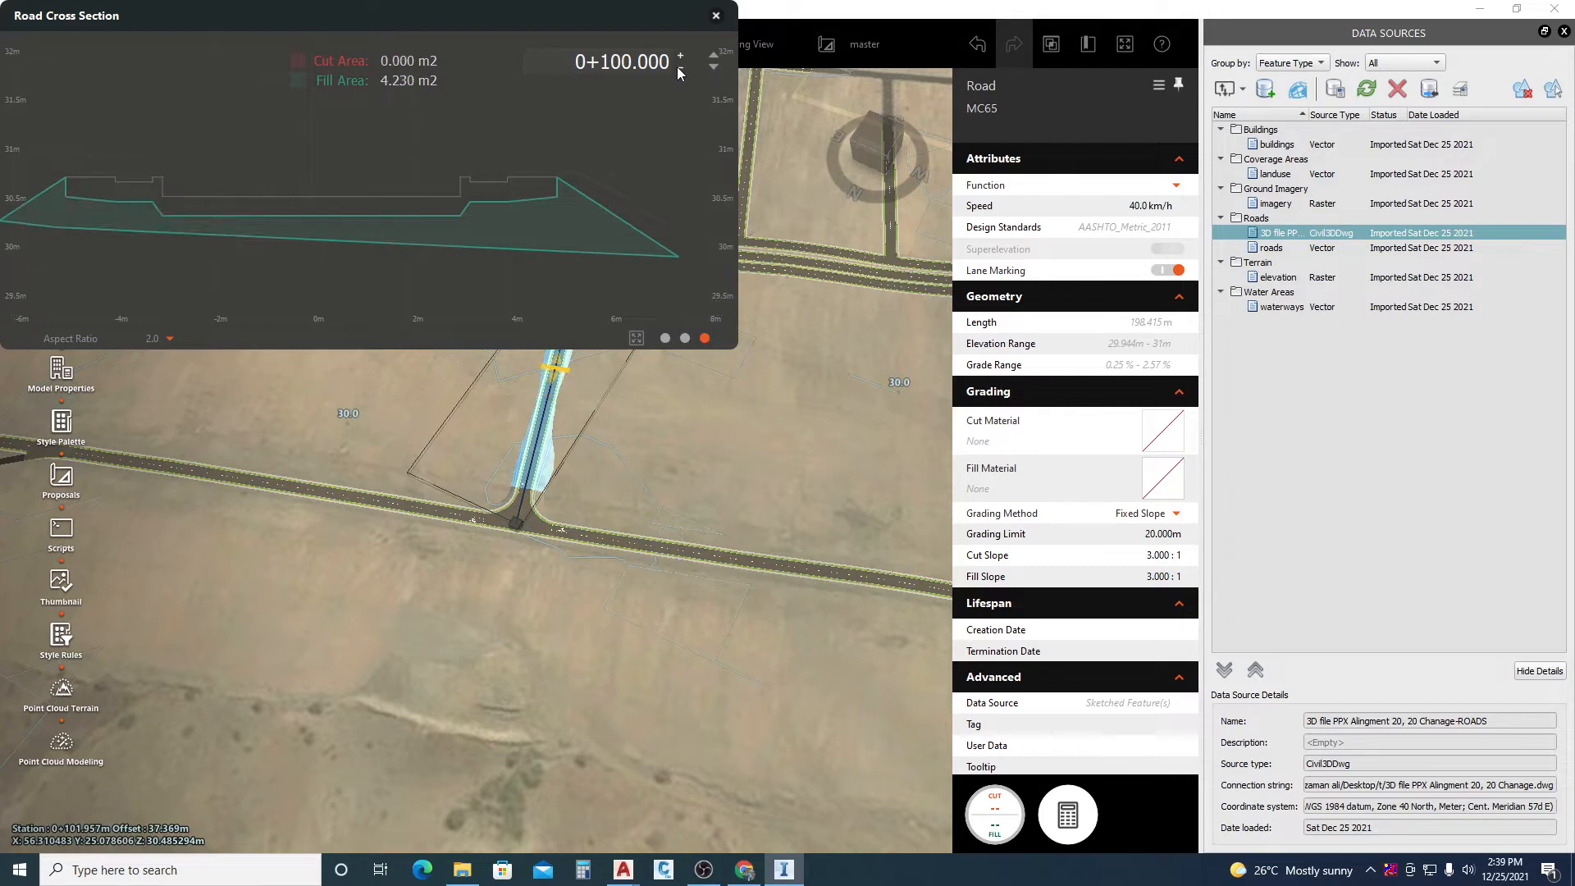
{"action": "scroll", "coordinate": [678, 68], "scroll_direction": "down", "scroll_amount": 5}
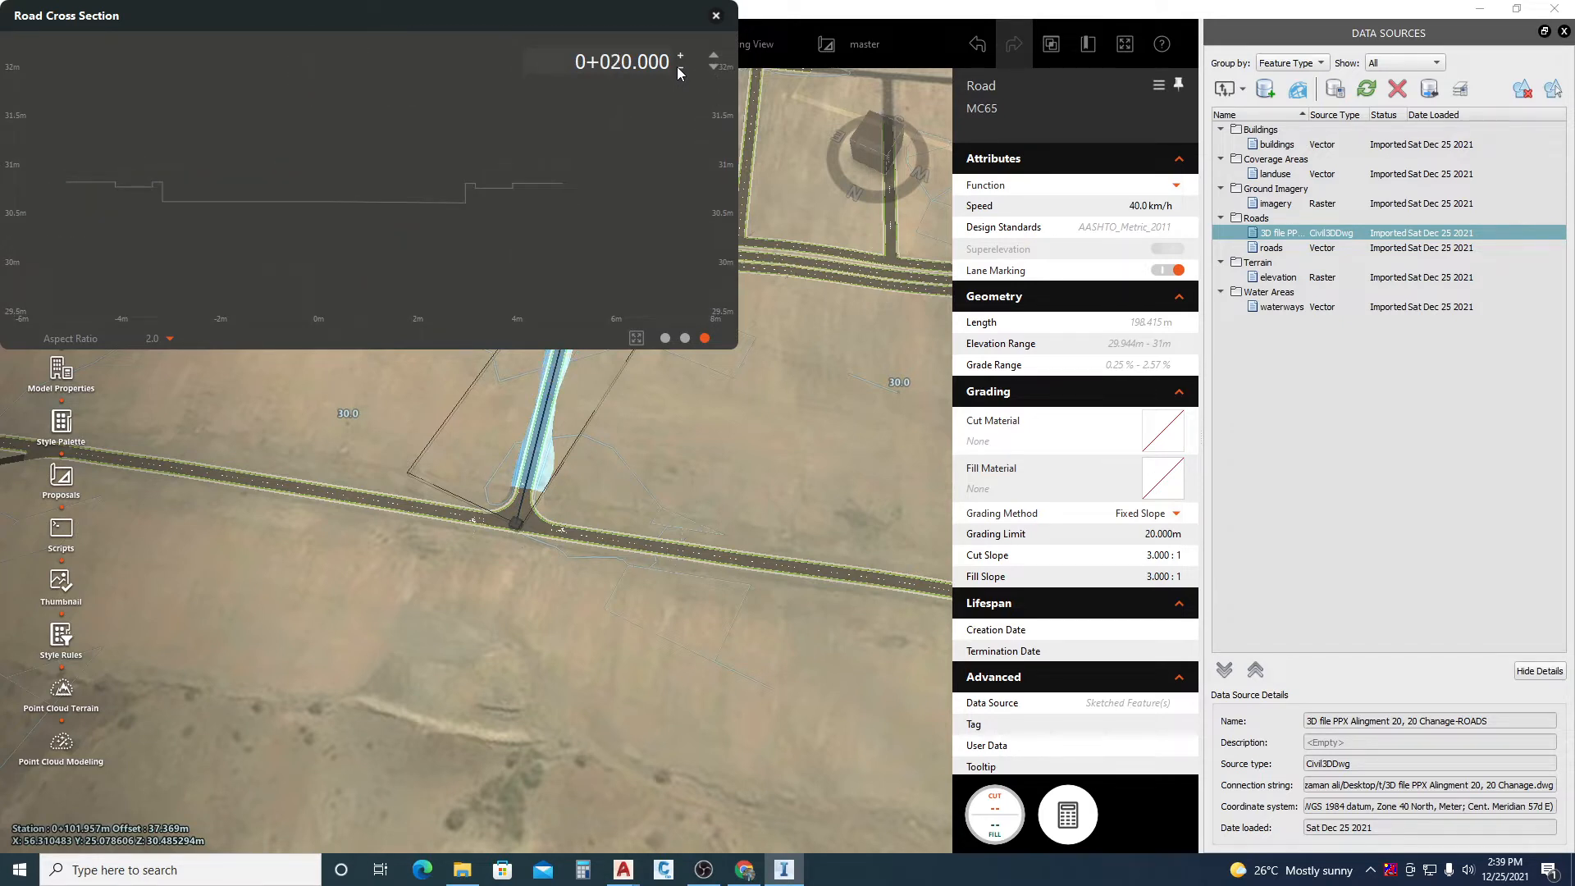
{"action": "scroll", "coordinate": [678, 59], "scroll_direction": "up", "scroll_amount": 2}
{"action": "scroll", "coordinate": [679, 62], "scroll_direction": "up", "scroll_amount": 2}
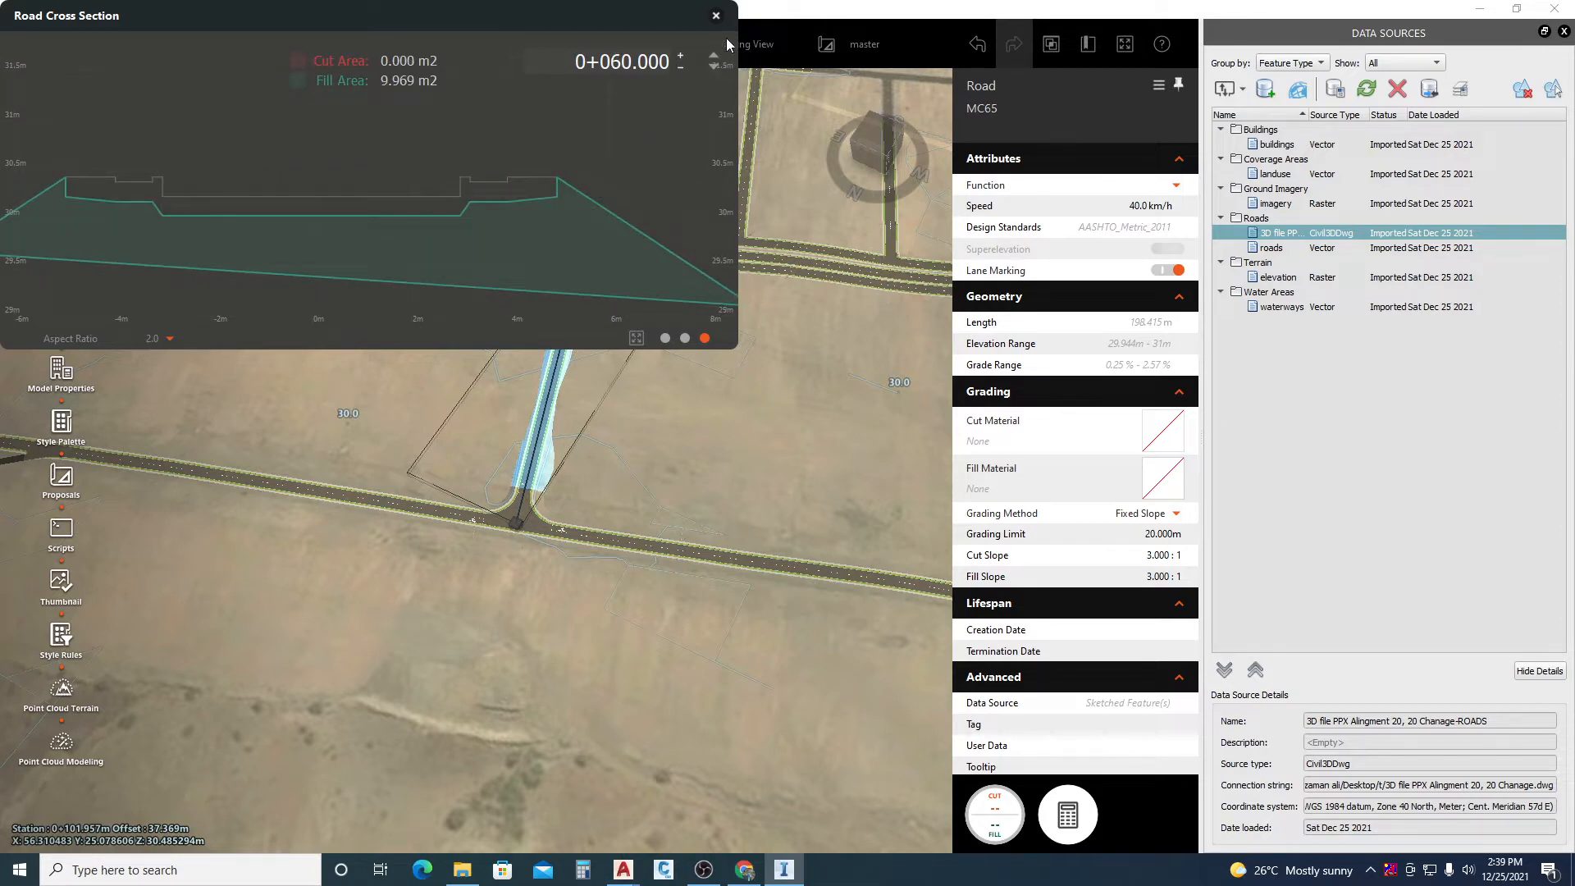
{"action": "left_click", "coordinate": [665, 339]}
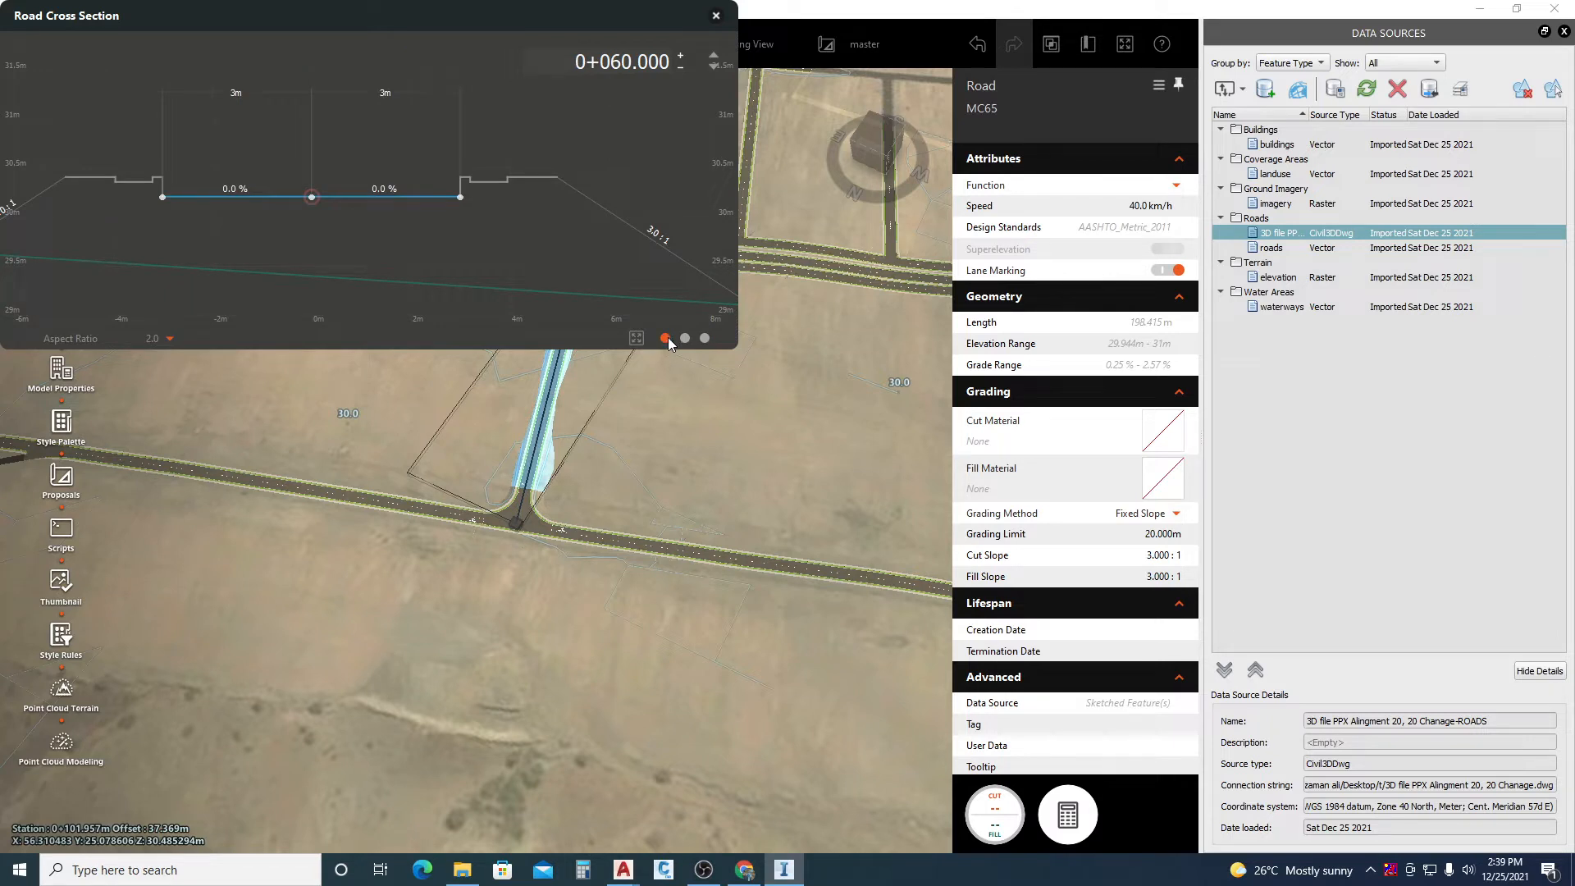
{"action": "scroll", "coordinate": [526, 209], "scroll_direction": "down", "scroll_amount": 2}
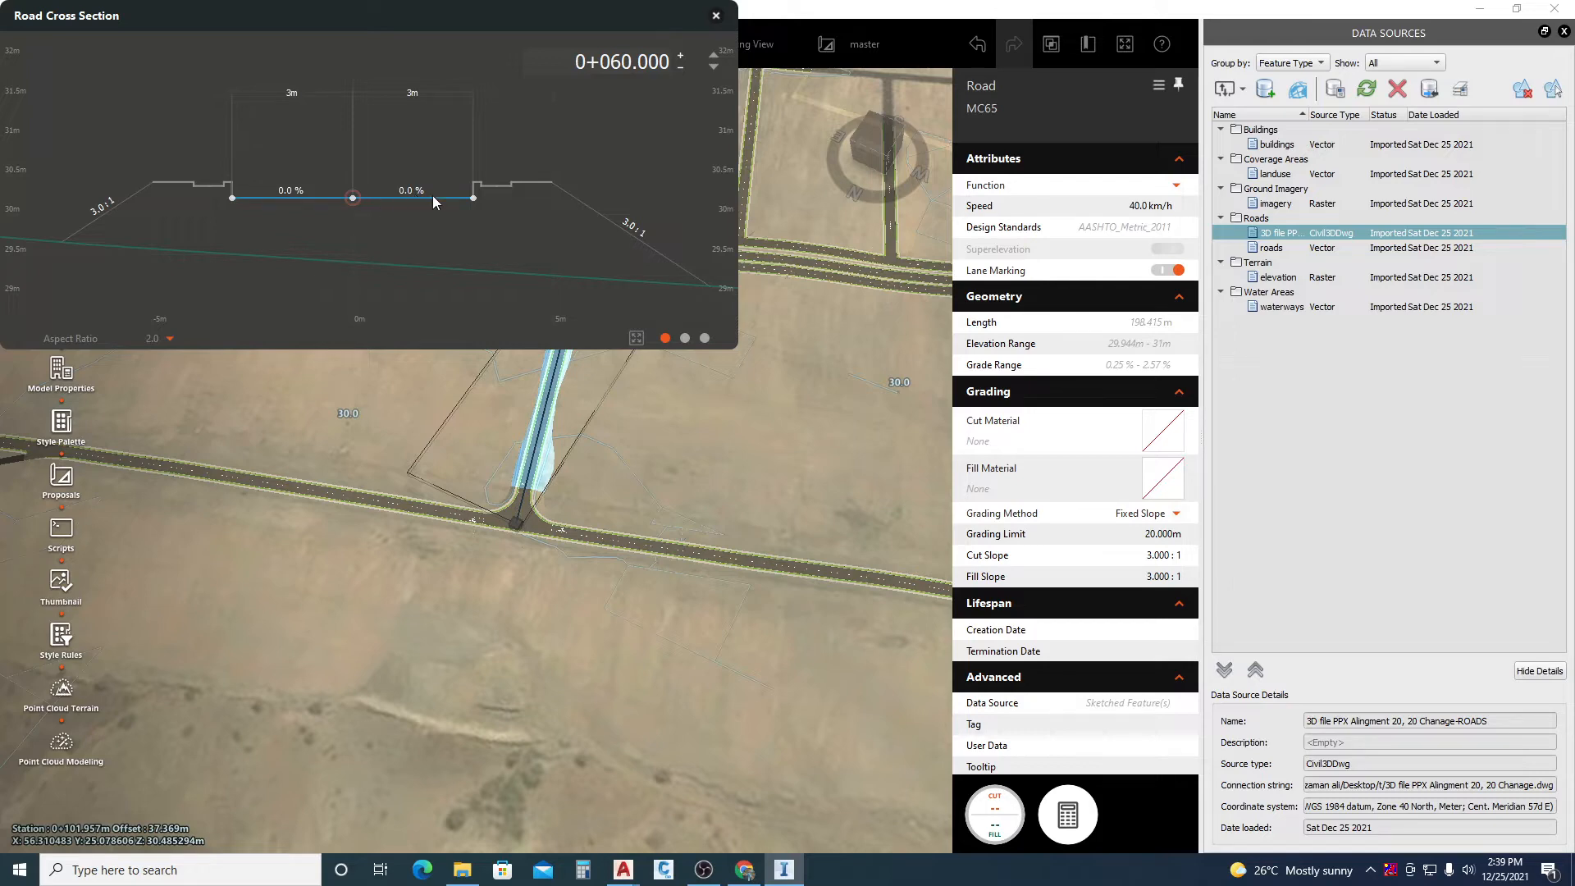
- Leave MC65's cross section view and set the slope of the road's eastern lane to -2%
{"action": "left_click", "coordinate": [715, 18]}
{"action": "left_click", "coordinate": [564, 394]}
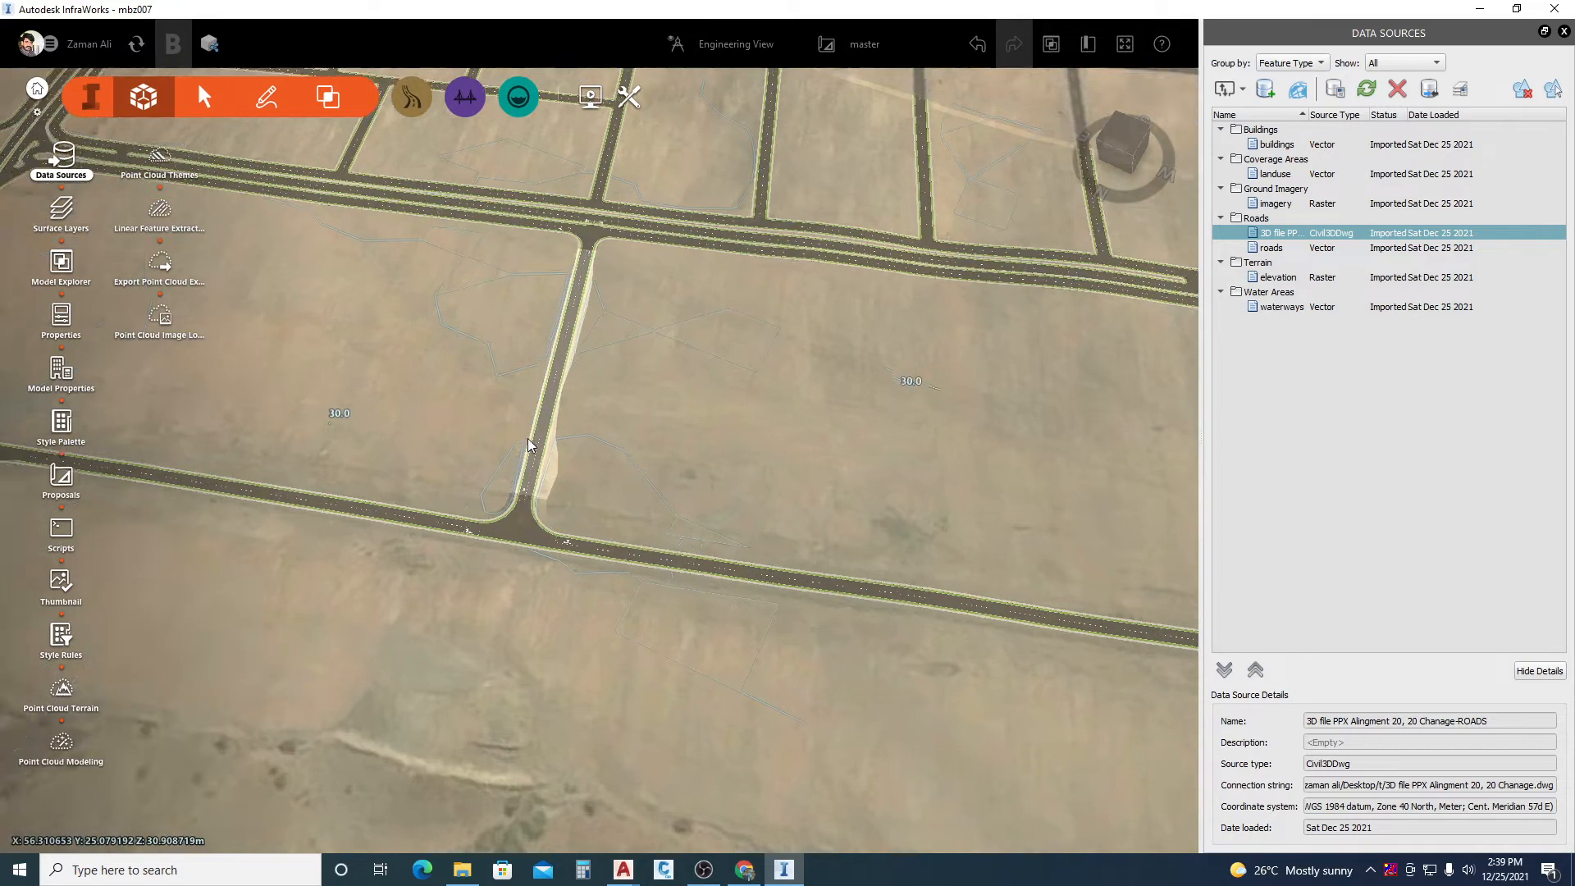
{"action": "scroll", "coordinate": [528, 436], "scroll_direction": "up", "scroll_amount": 2}
{"action": "left_click", "coordinate": [560, 422]}
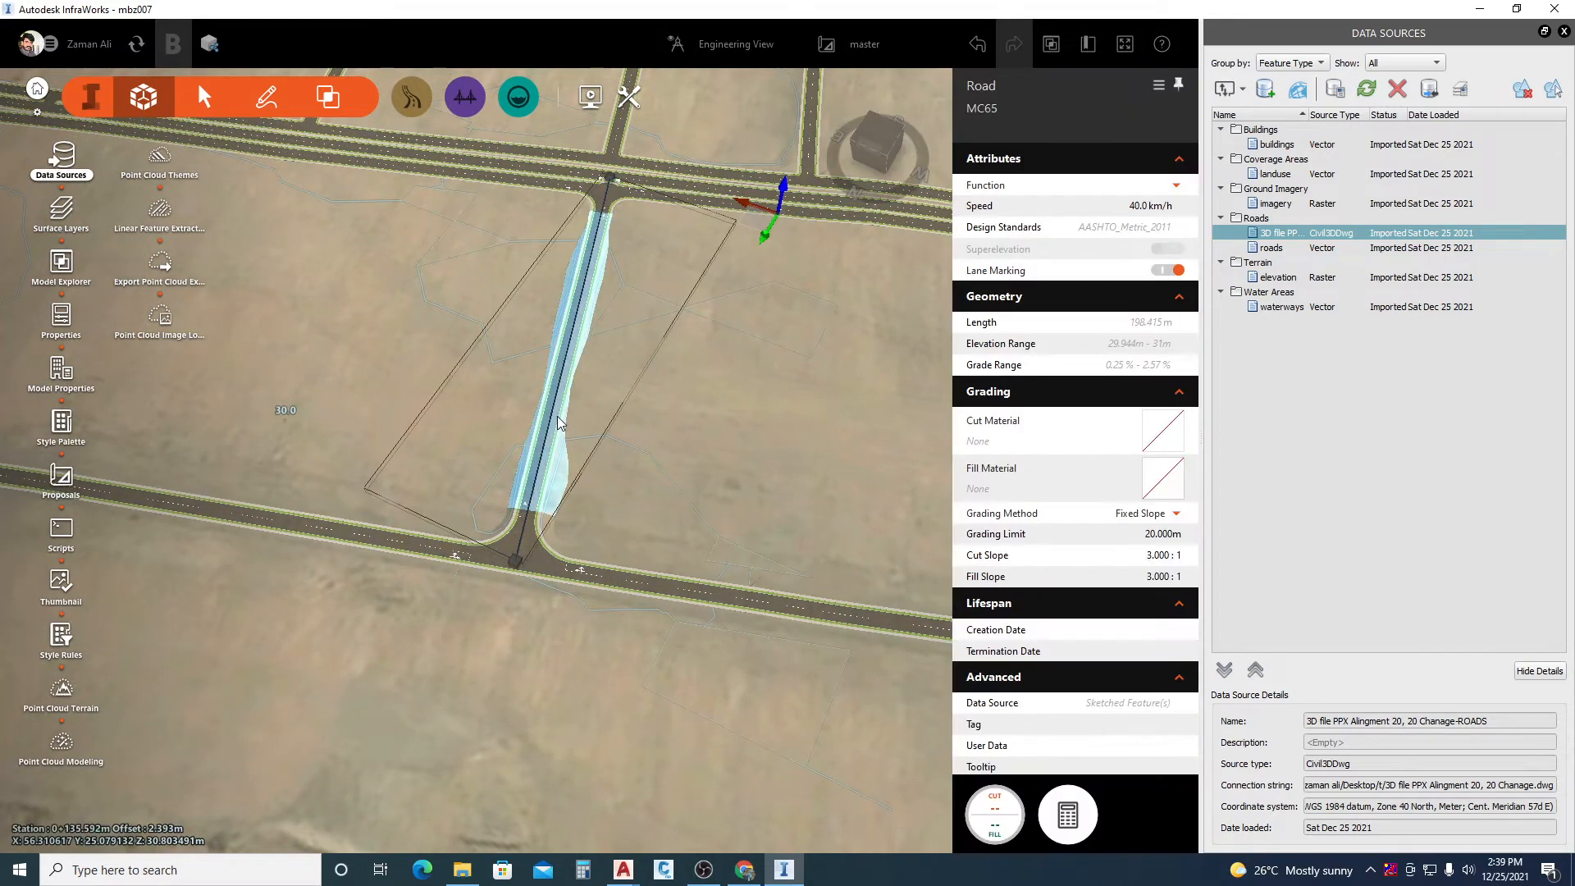
{"action": "left_click", "coordinate": [558, 417]}
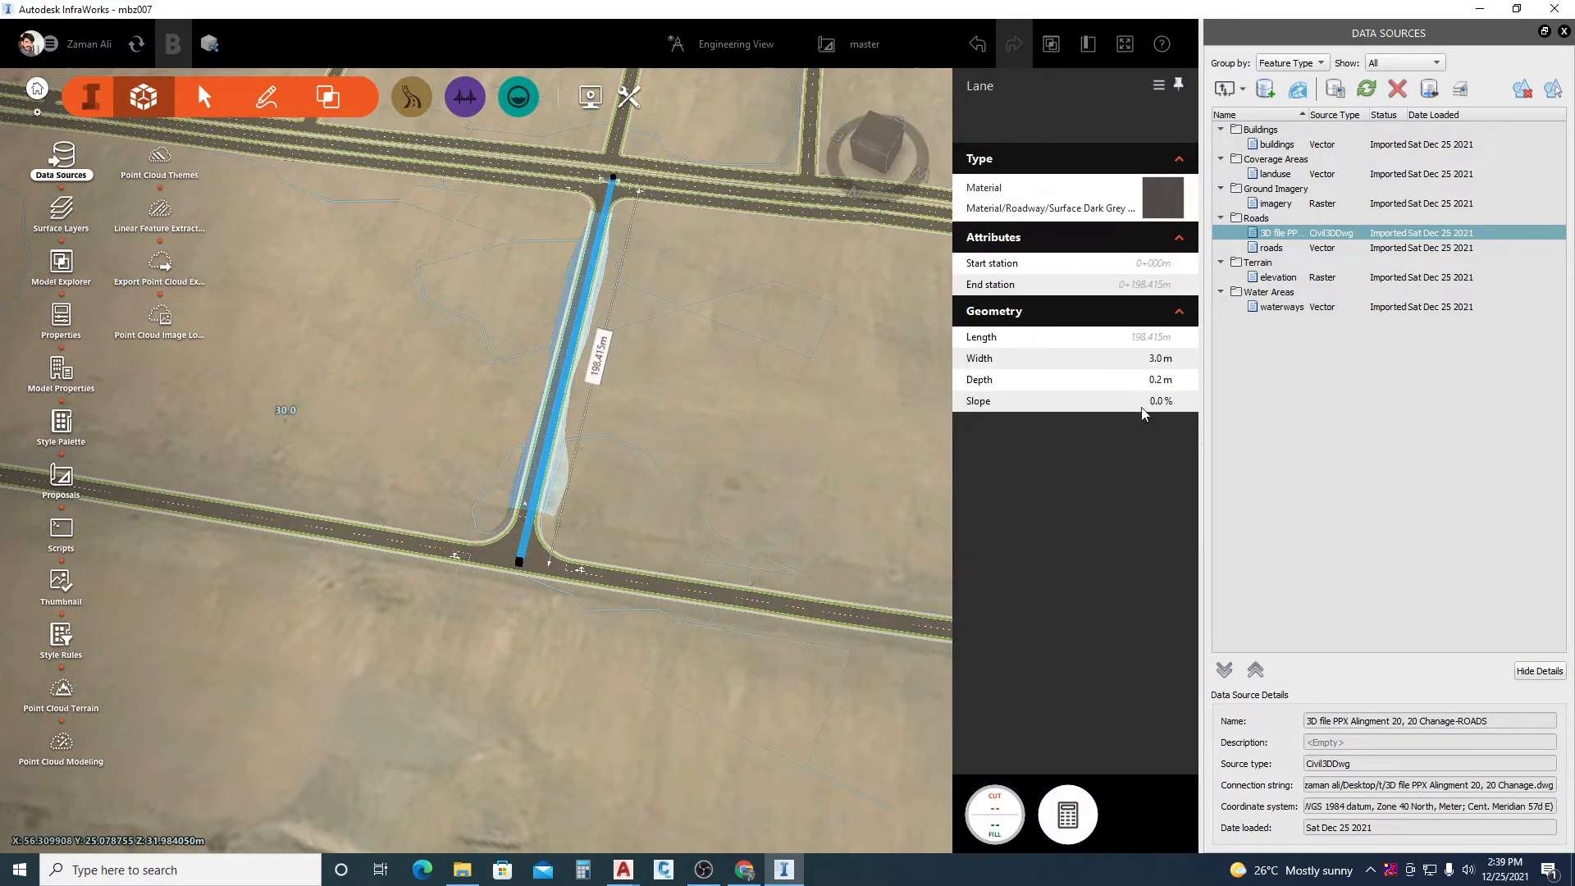
{"action": "left_click", "coordinate": [1160, 402]}
{"action": "type", "text": "-"}
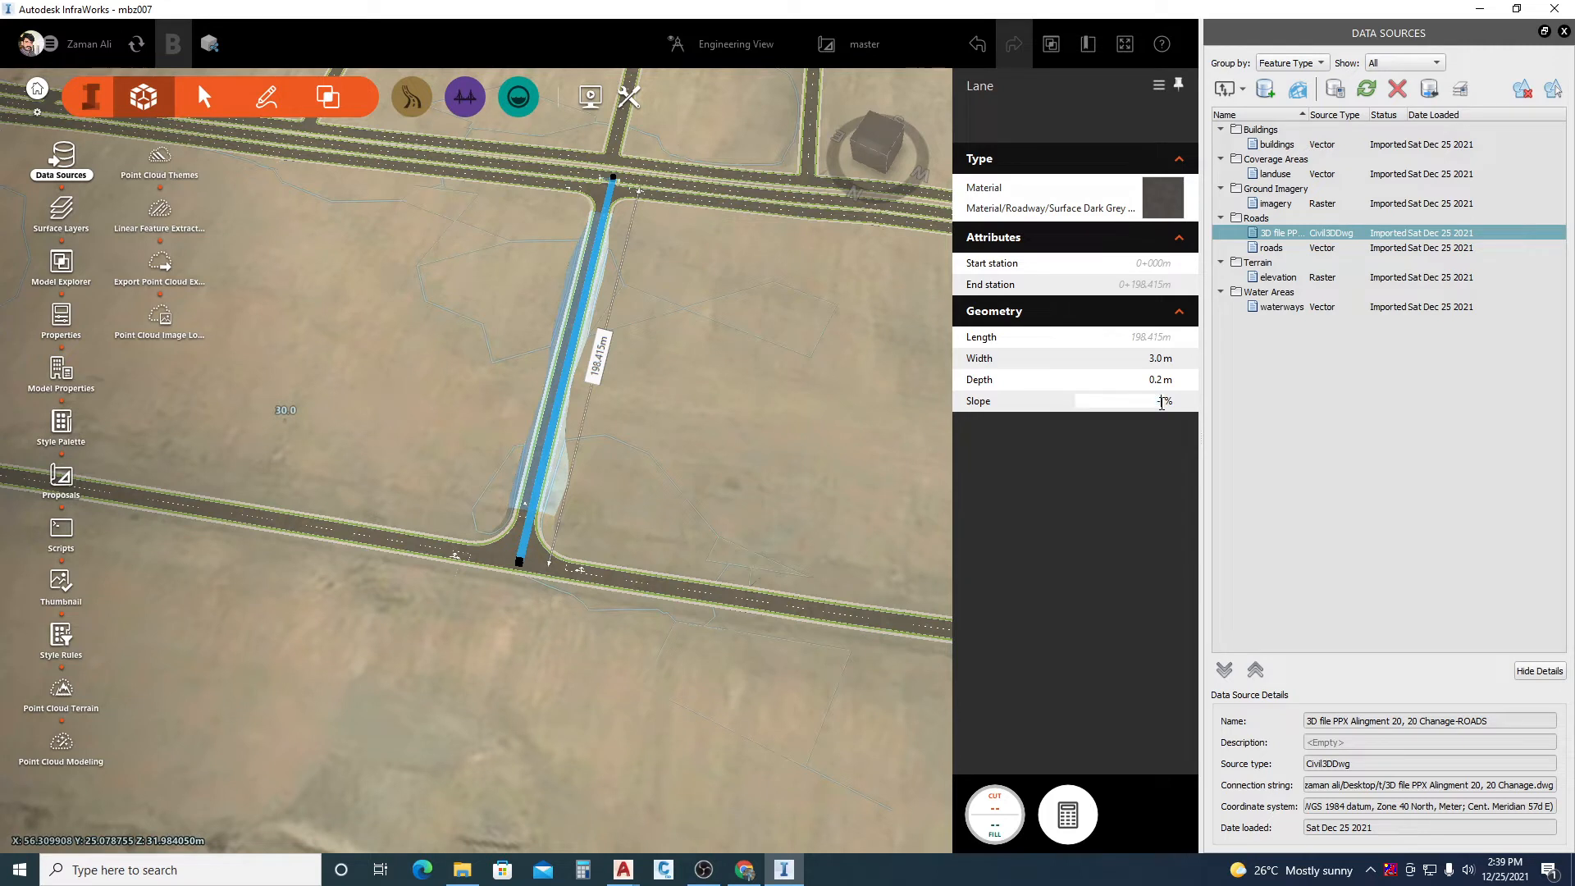
{"action": "type", "text": "2"}
{"action": "key", "text": "Return"}
{"action": "key", "text": "ctrl+z"}
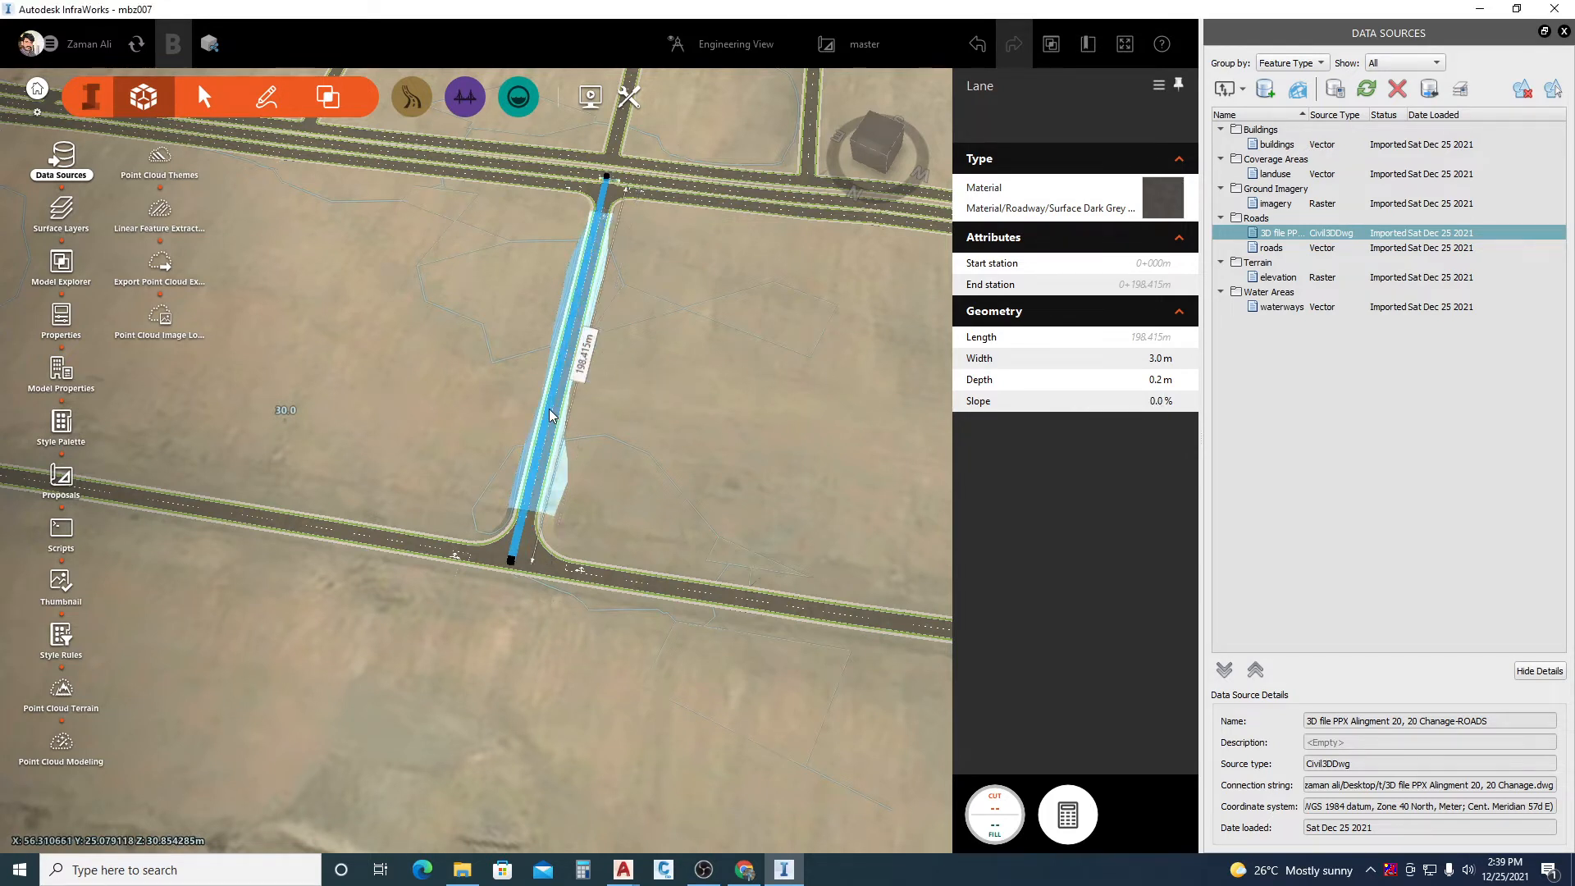
- Edit the slope of MC65's western lane and reselect the whole road
{"action": "left_click", "coordinate": [1162, 401]}
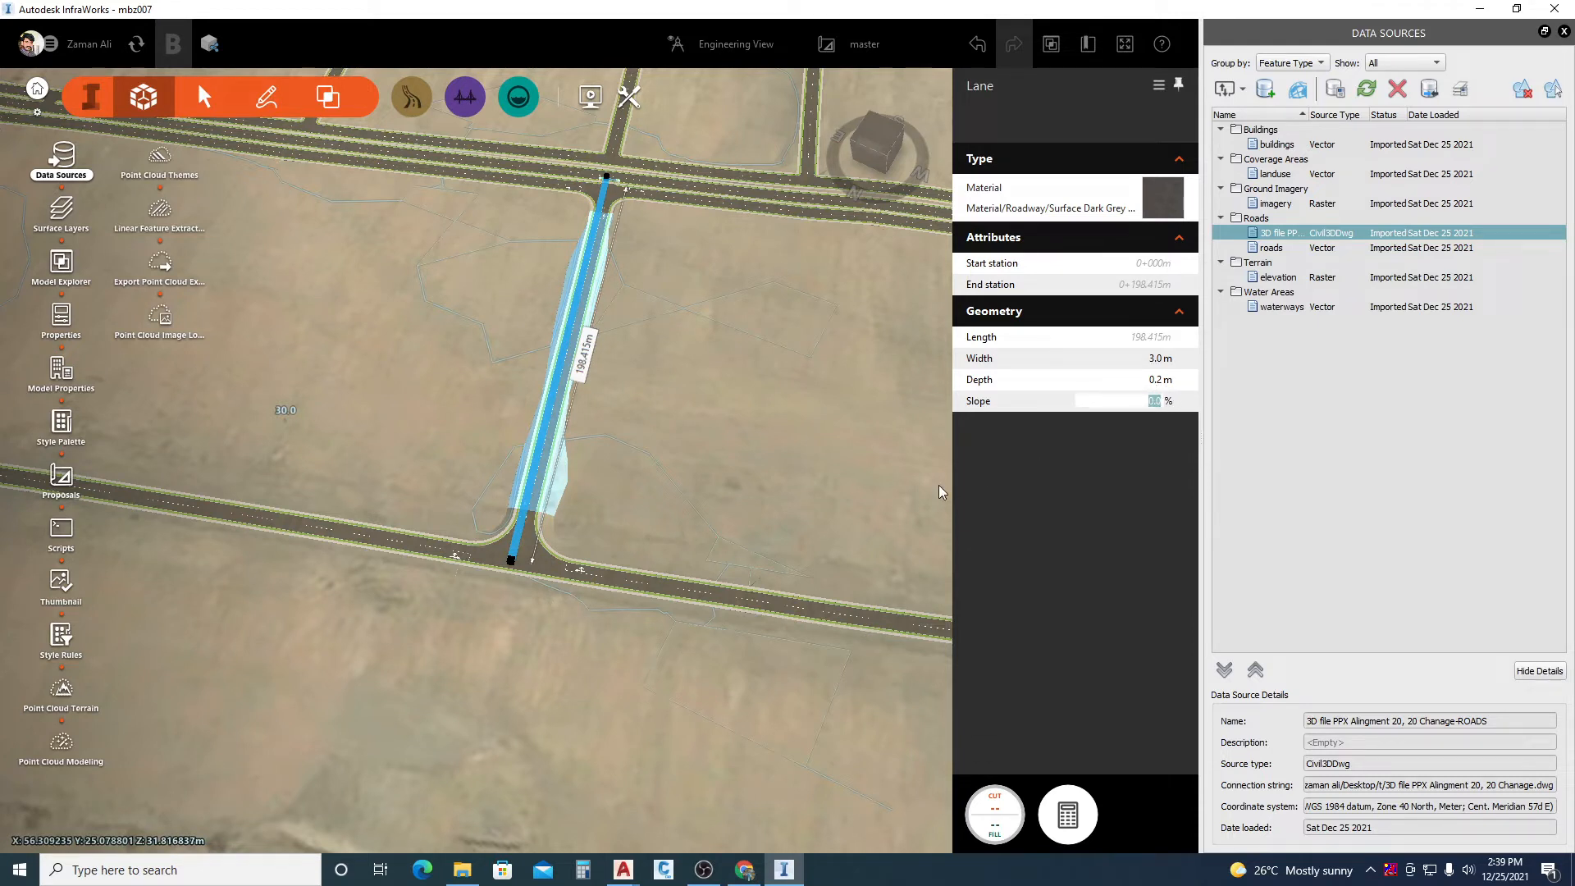
{"action": "key", "text": "Return"}
{"action": "left_click", "coordinate": [576, 477]}
{"action": "left_click", "coordinate": [546, 441]}
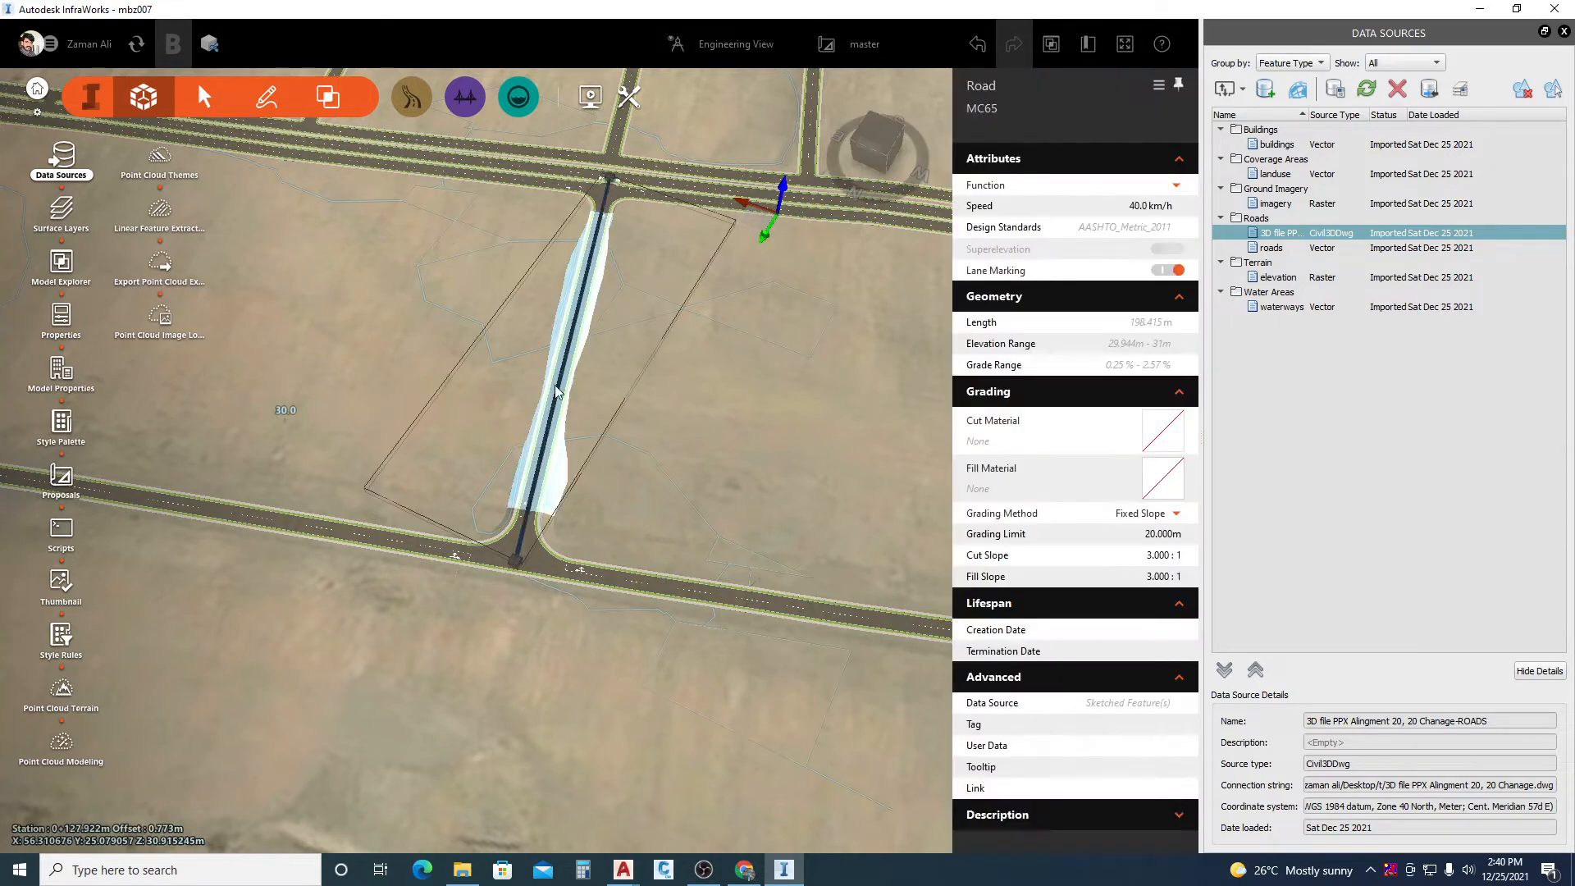
- Show MC65's cross section view at the start of the road to check both lane slopes, and close it
{"action": "right_click", "coordinate": [556, 381]}
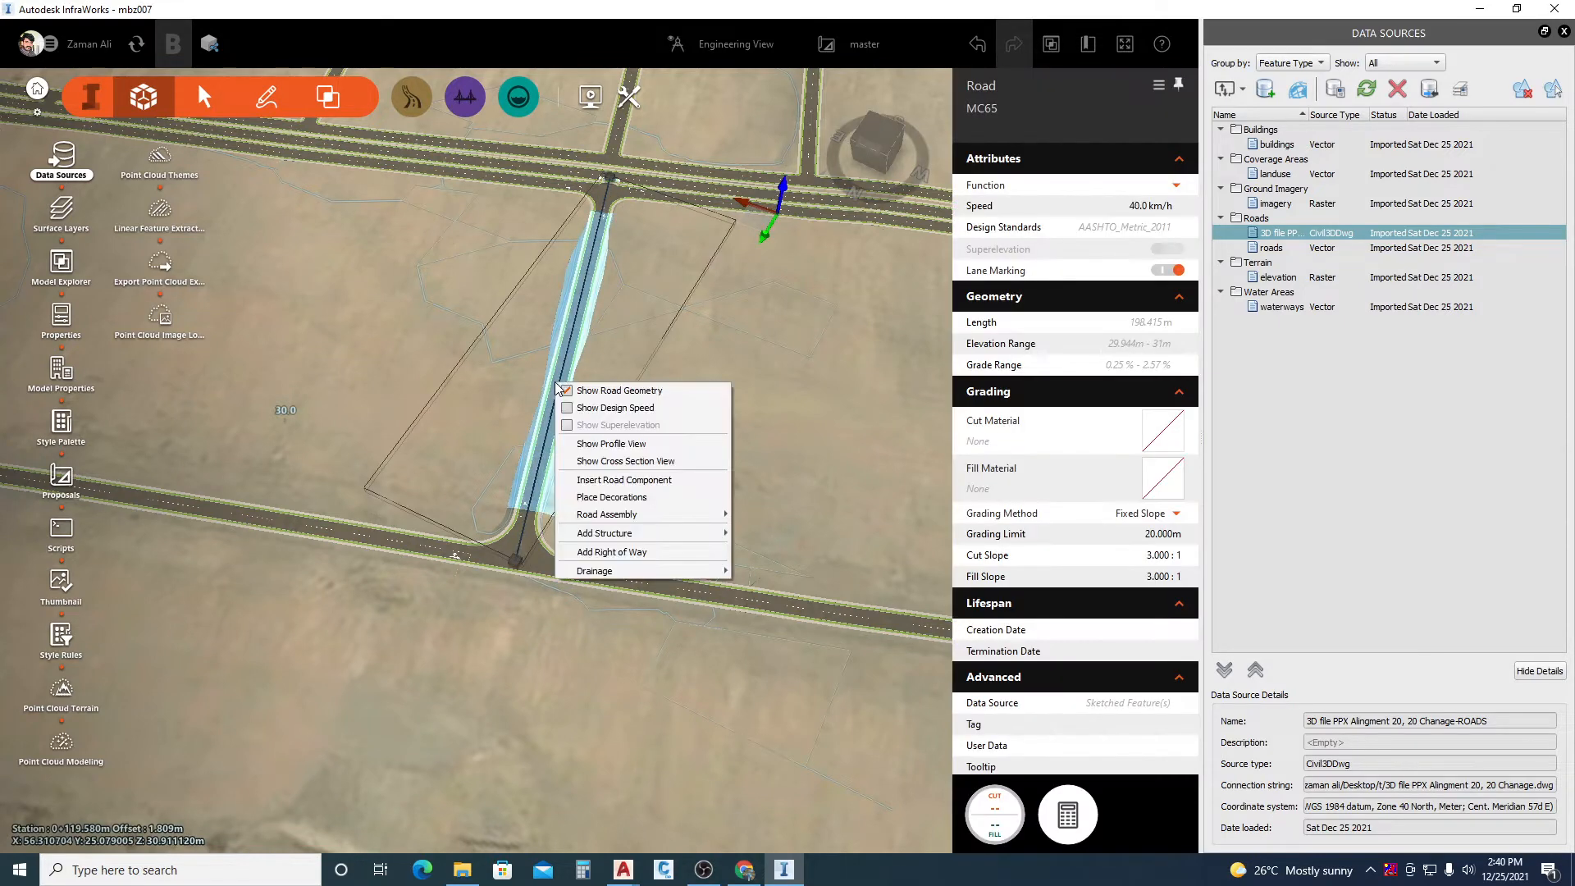
{"action": "left_click", "coordinate": [615, 461]}
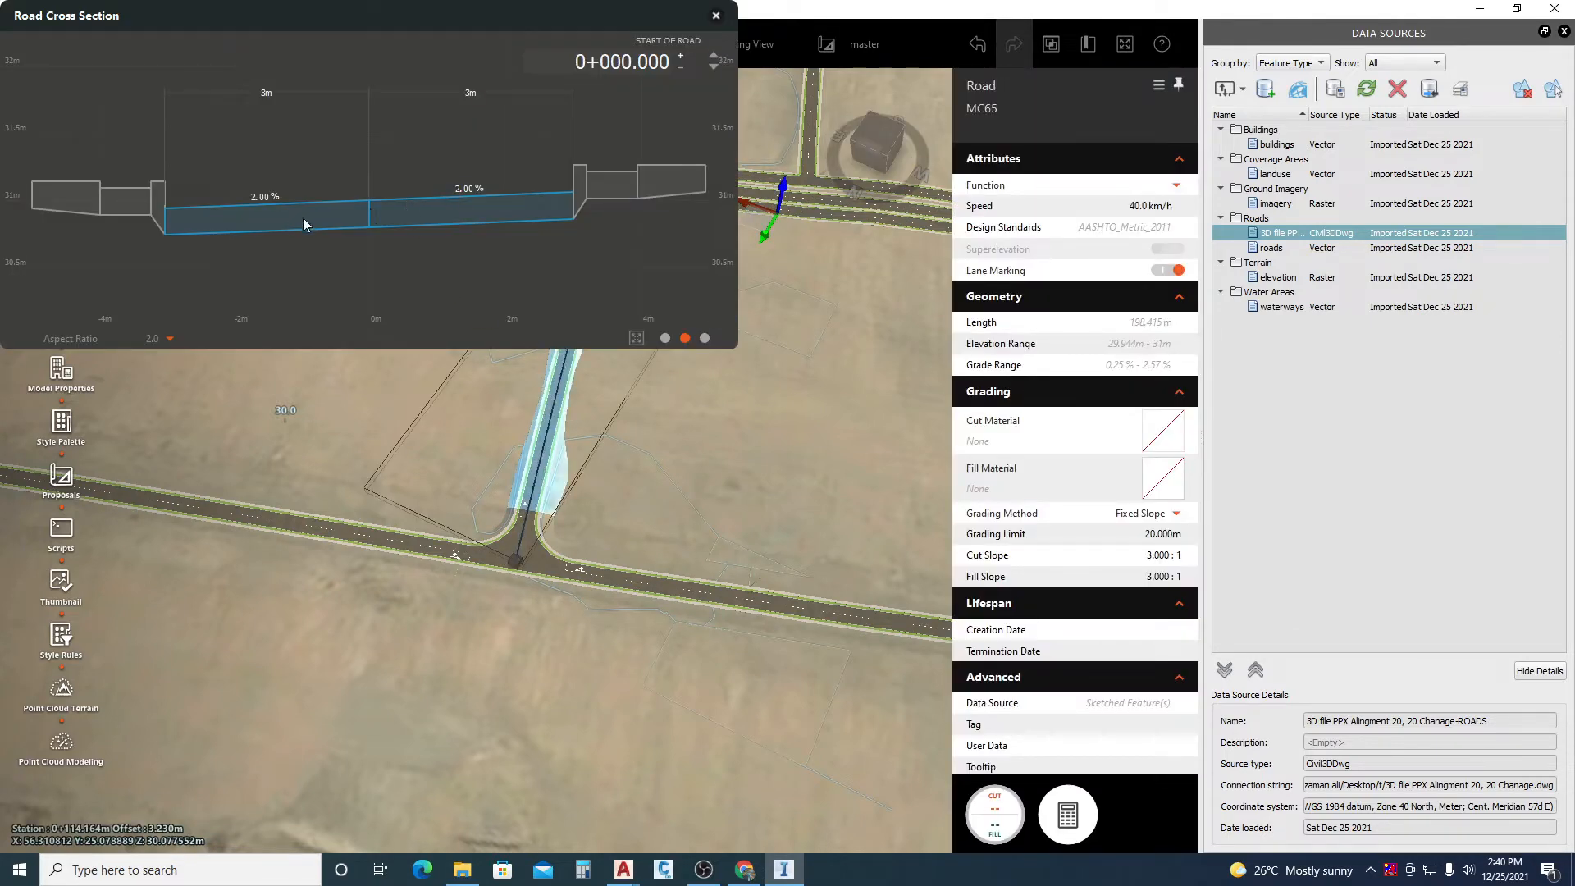
{"action": "left_click", "coordinate": [665, 338]}
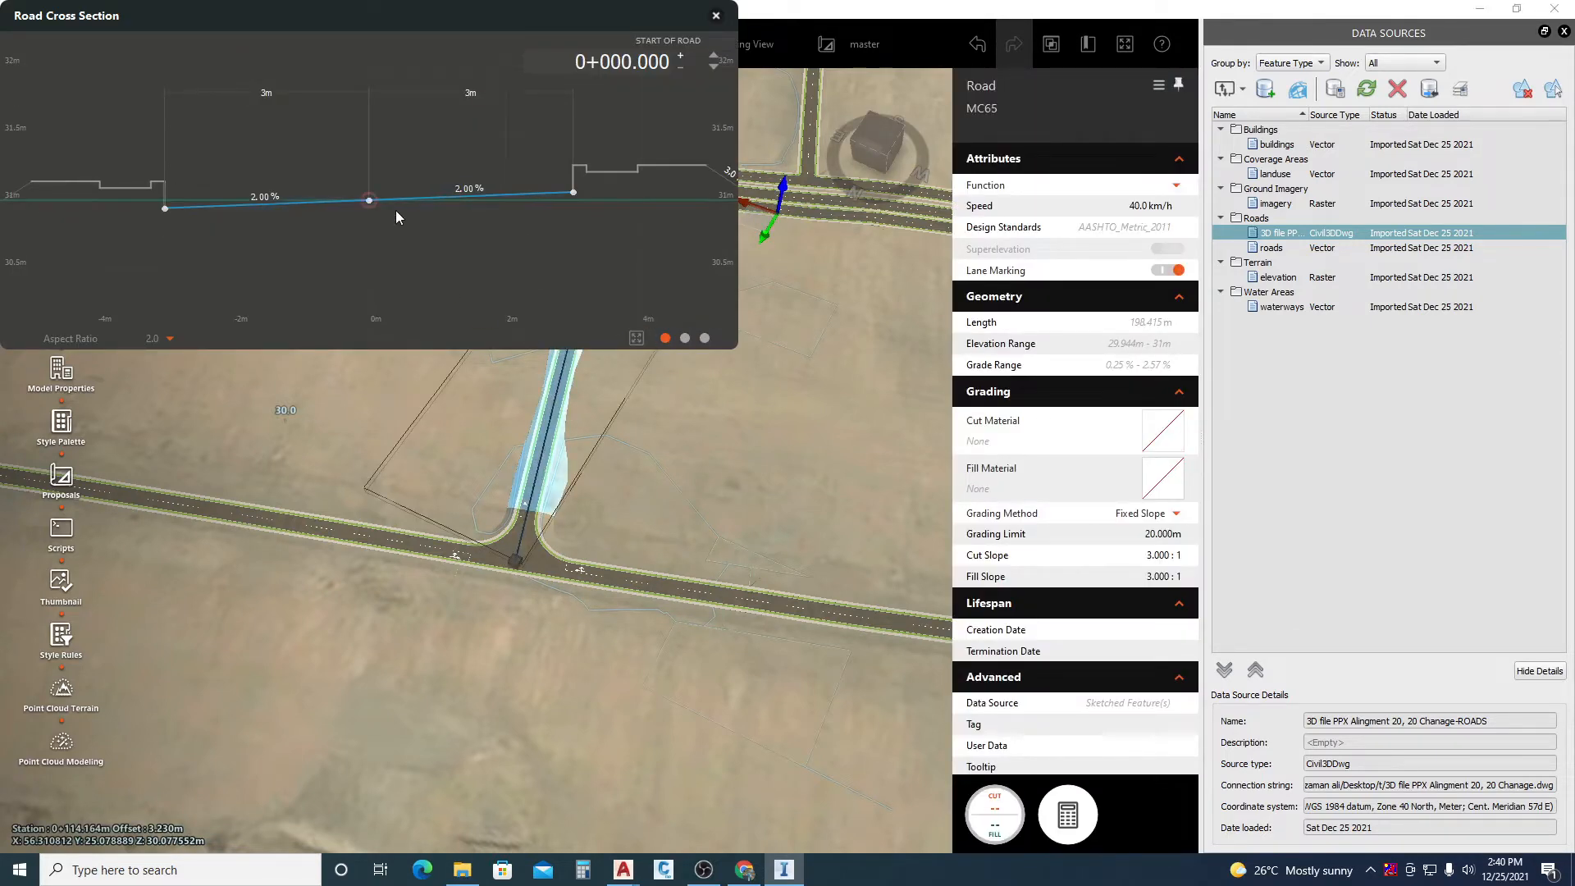
{"action": "scroll", "coordinate": [365, 201], "scroll_direction": "down", "scroll_amount": 3}
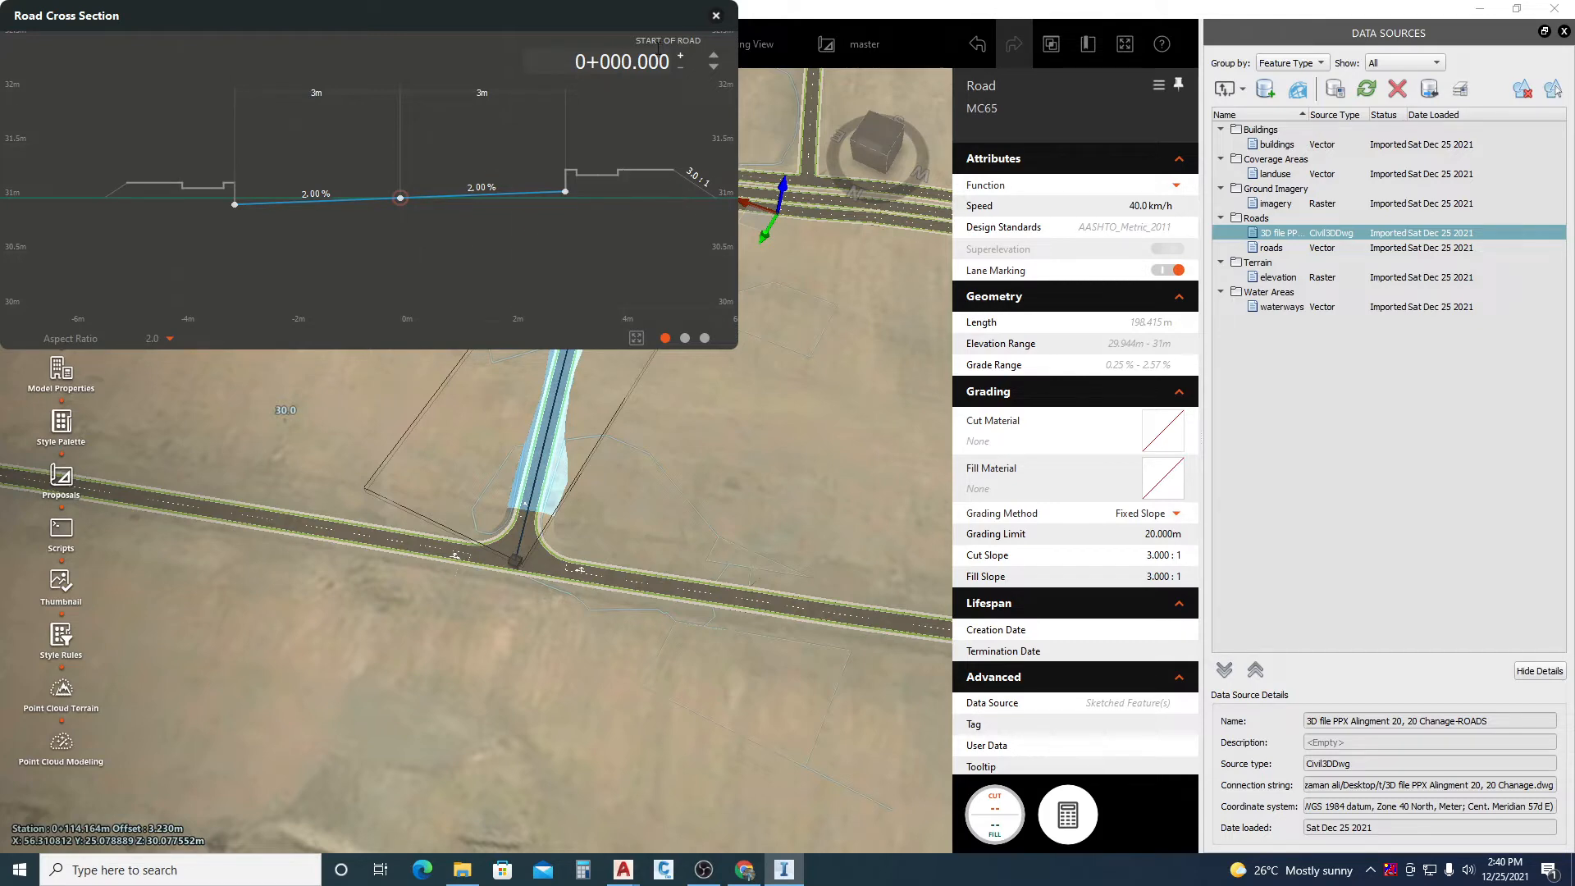
{"action": "left_click", "coordinate": [716, 16]}
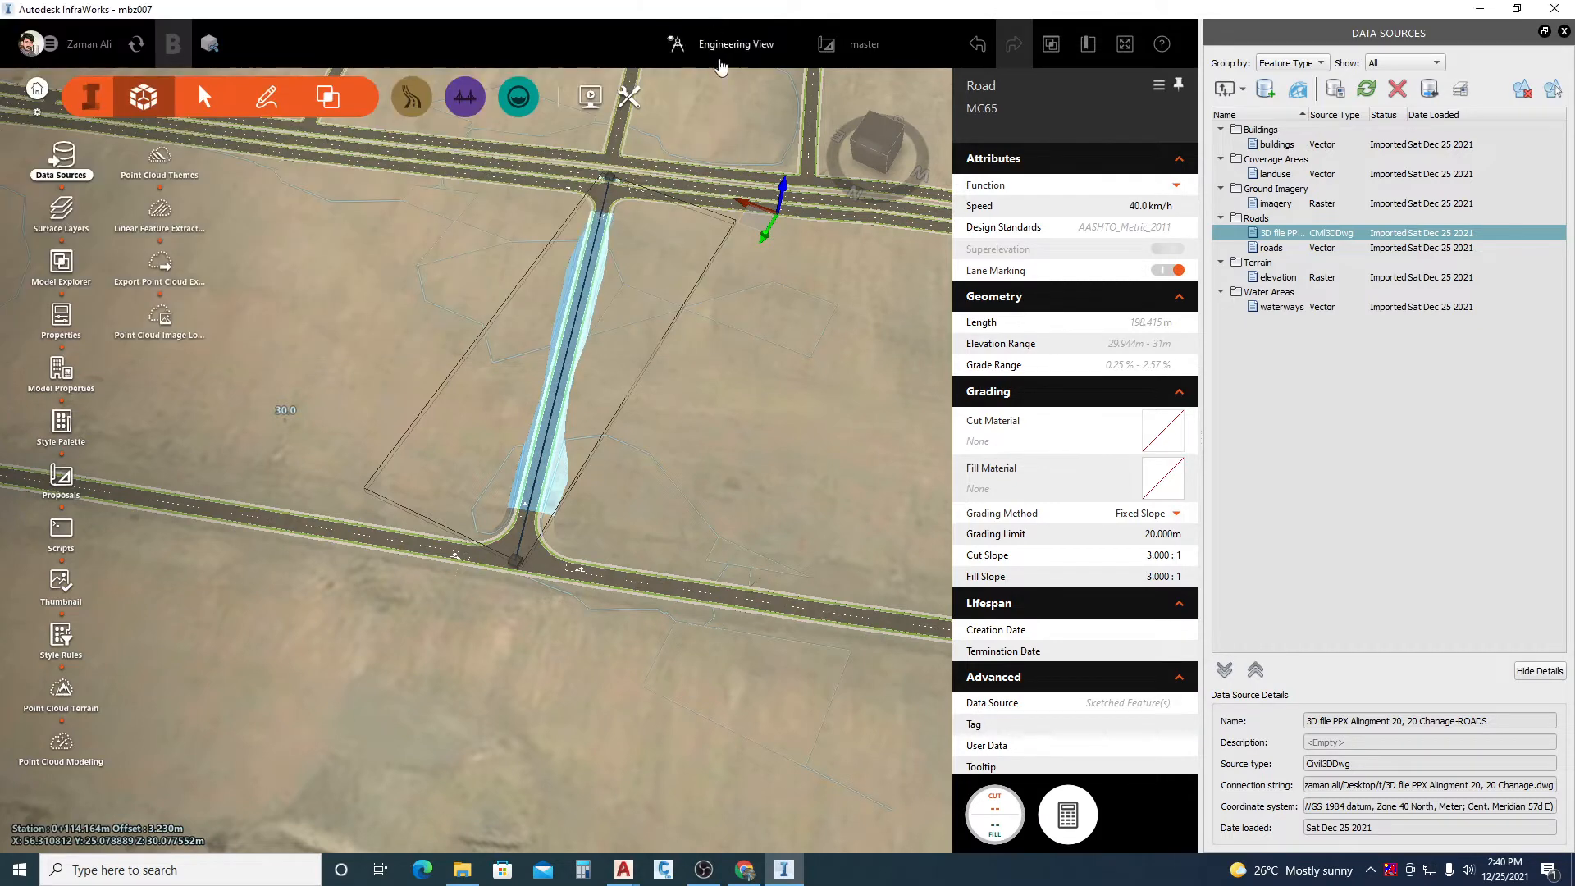
{"action": "left_click", "coordinate": [661, 411]}
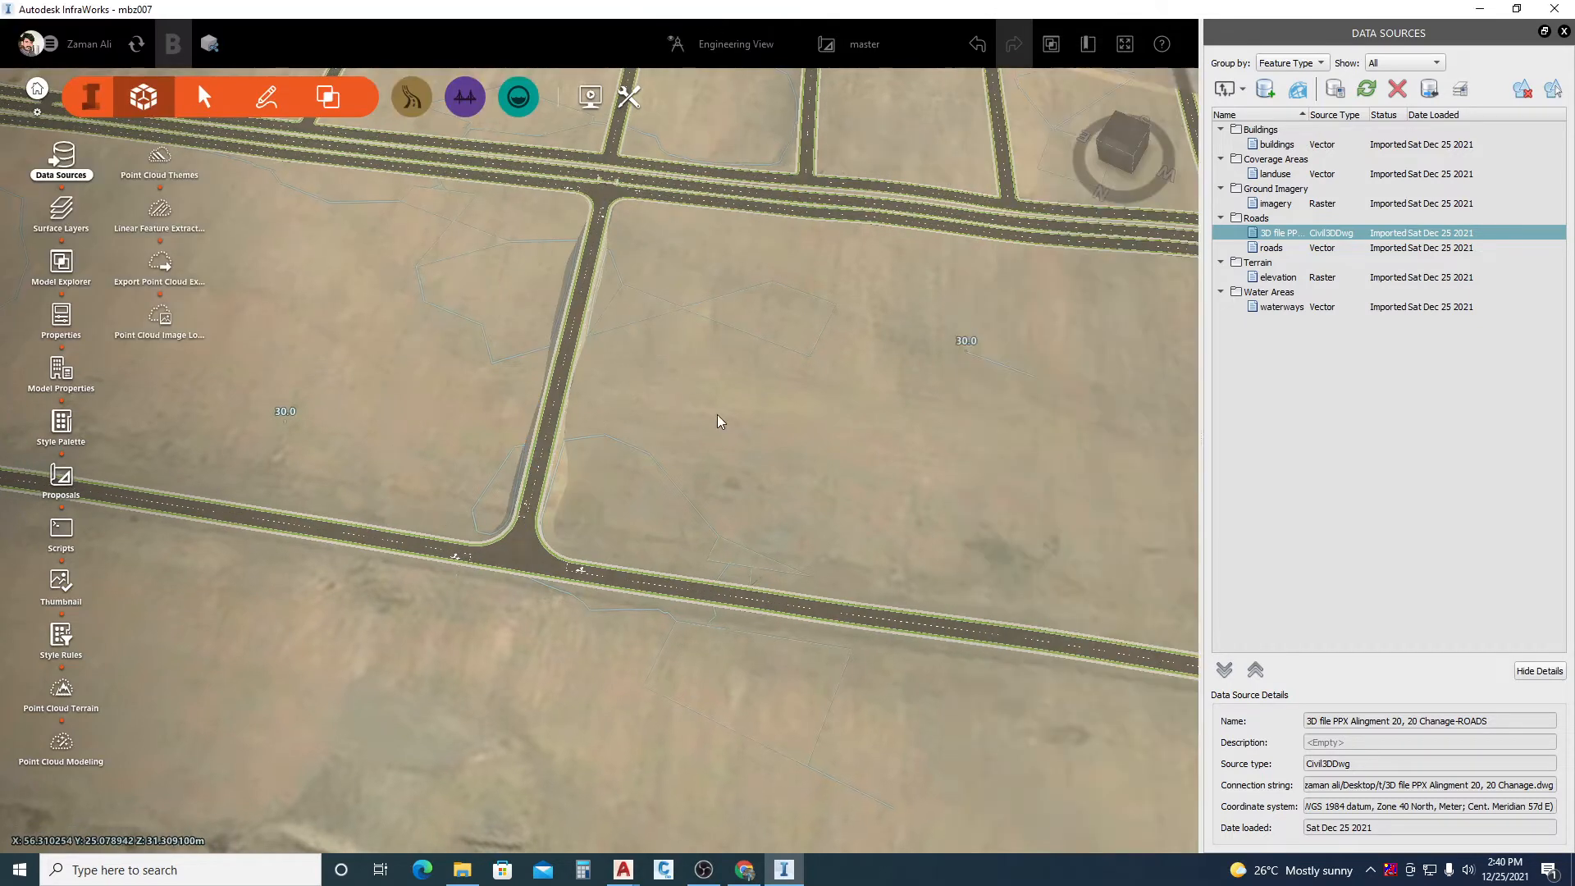
- Compute MC65's earthwork quantities and save them to the Desktop as mbz007-MC65.csv
{"action": "left_click", "coordinate": [550, 420]}
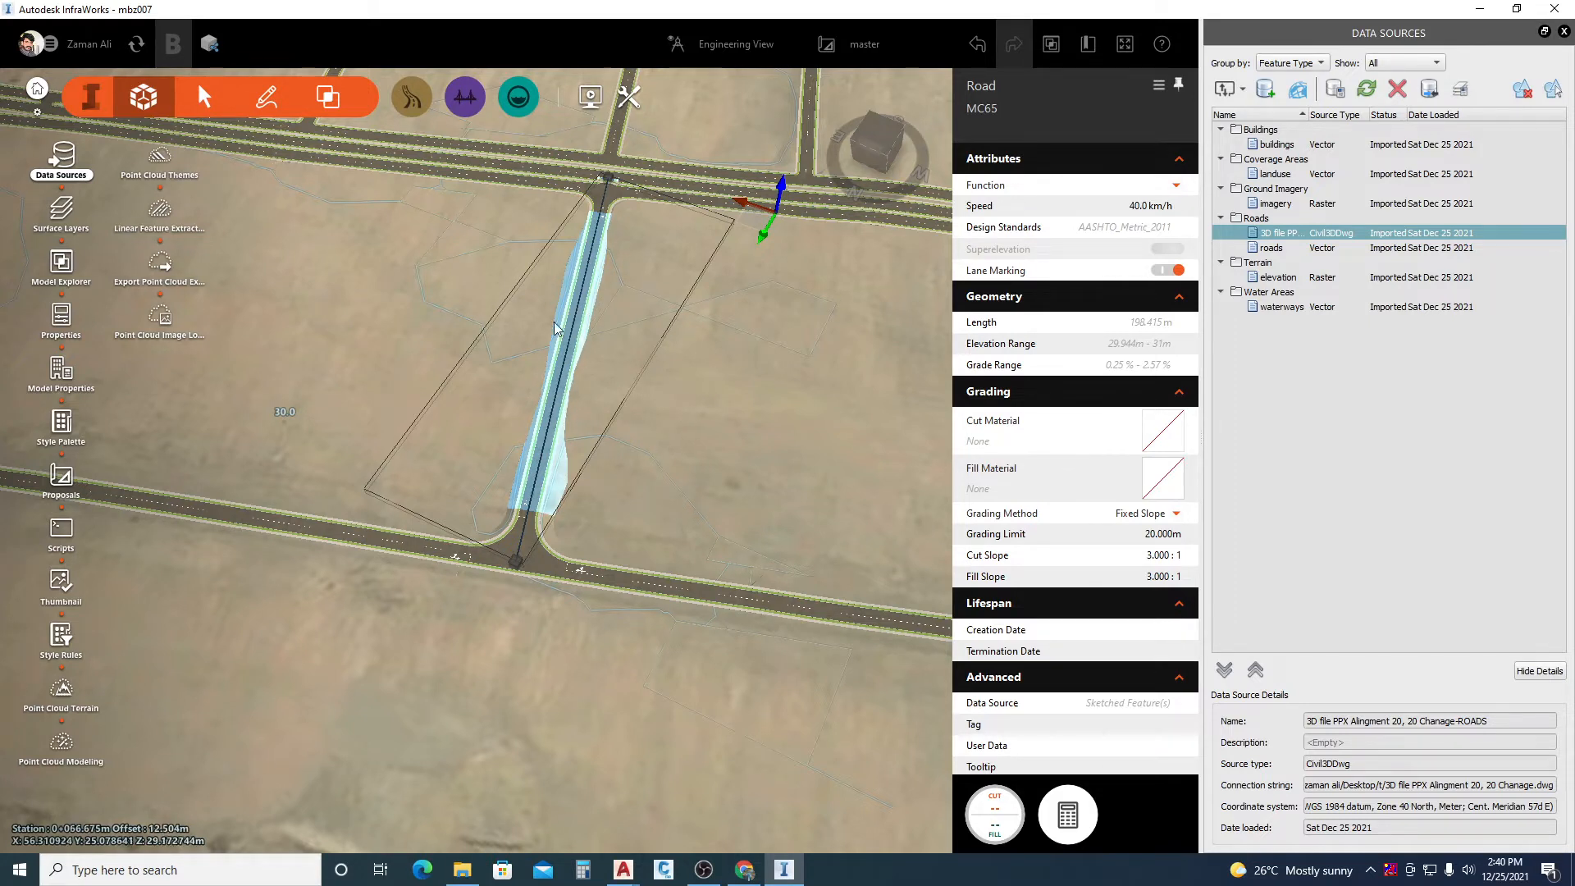
{"action": "left_click", "coordinate": [993, 819]}
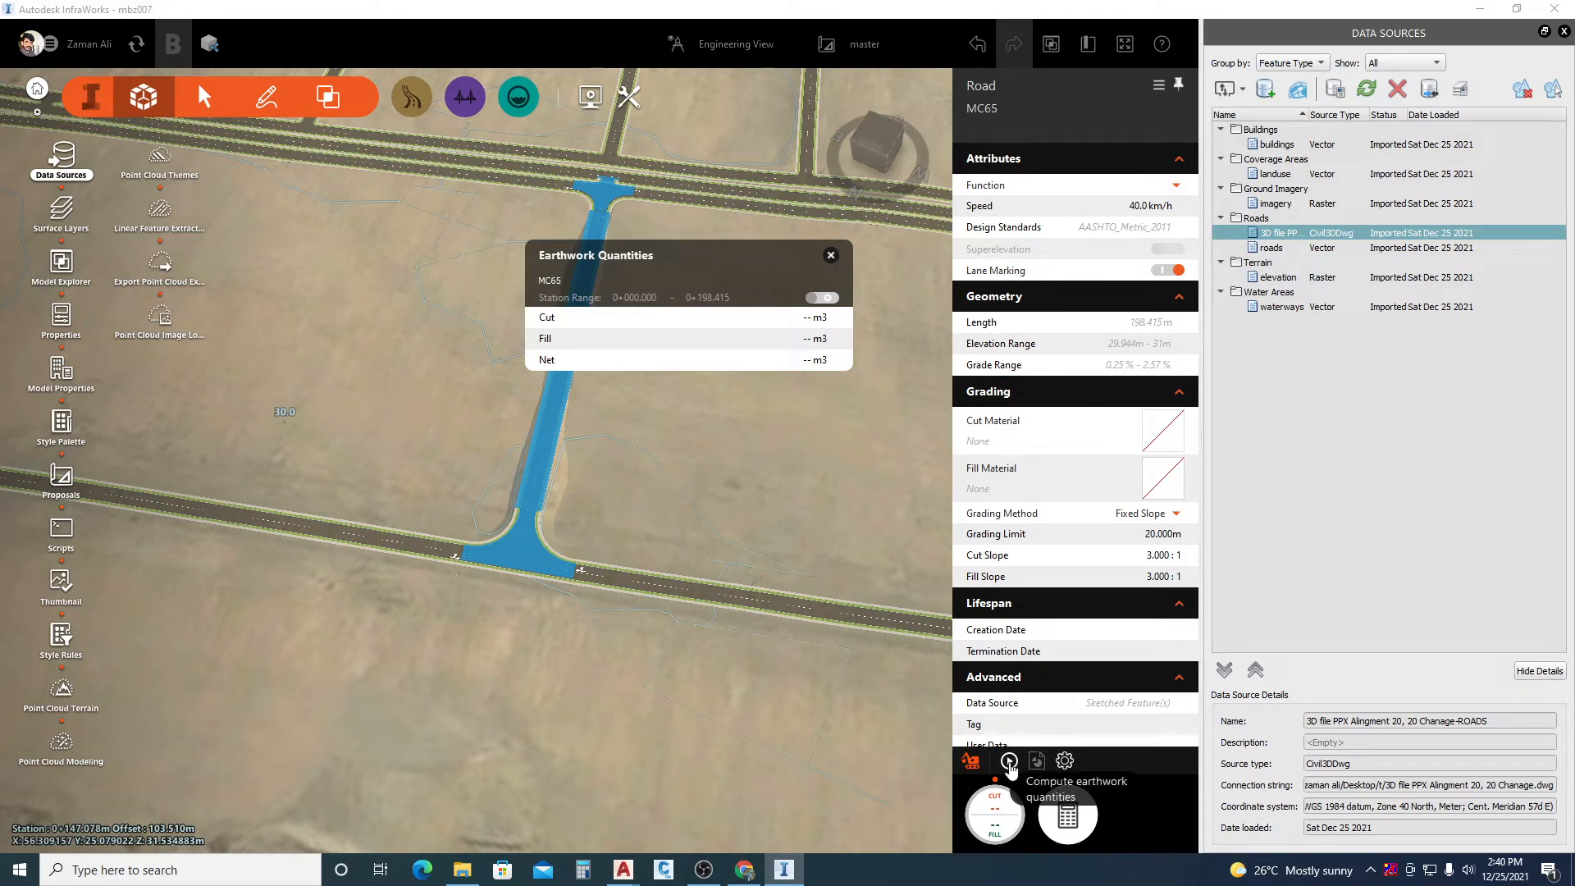
{"action": "left_click", "coordinate": [1010, 762]}
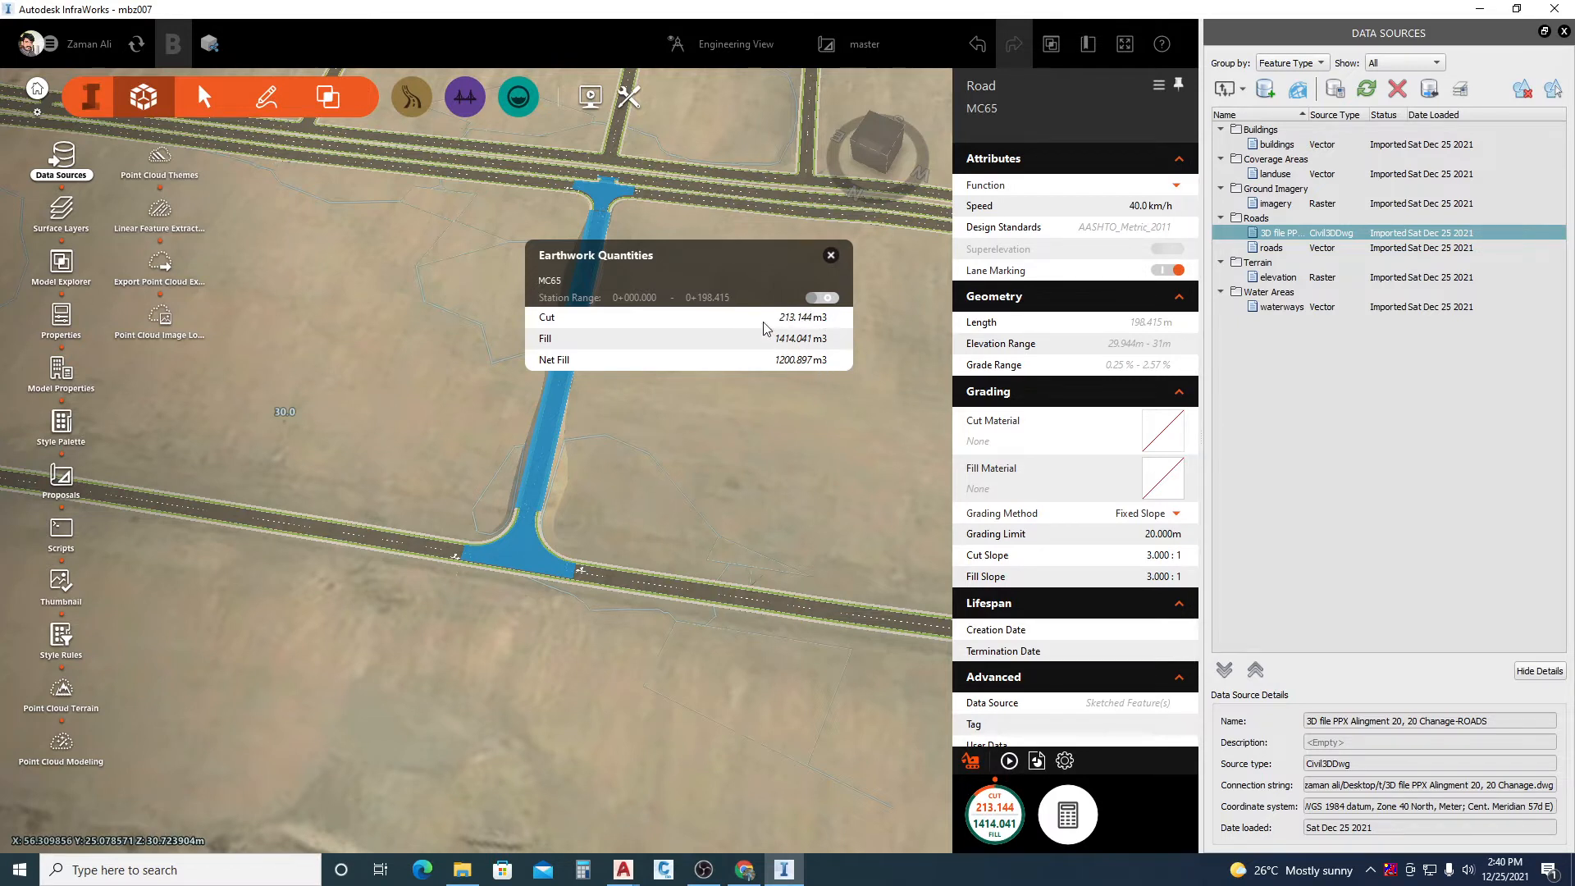
{"action": "left_click", "coordinate": [1037, 762]}
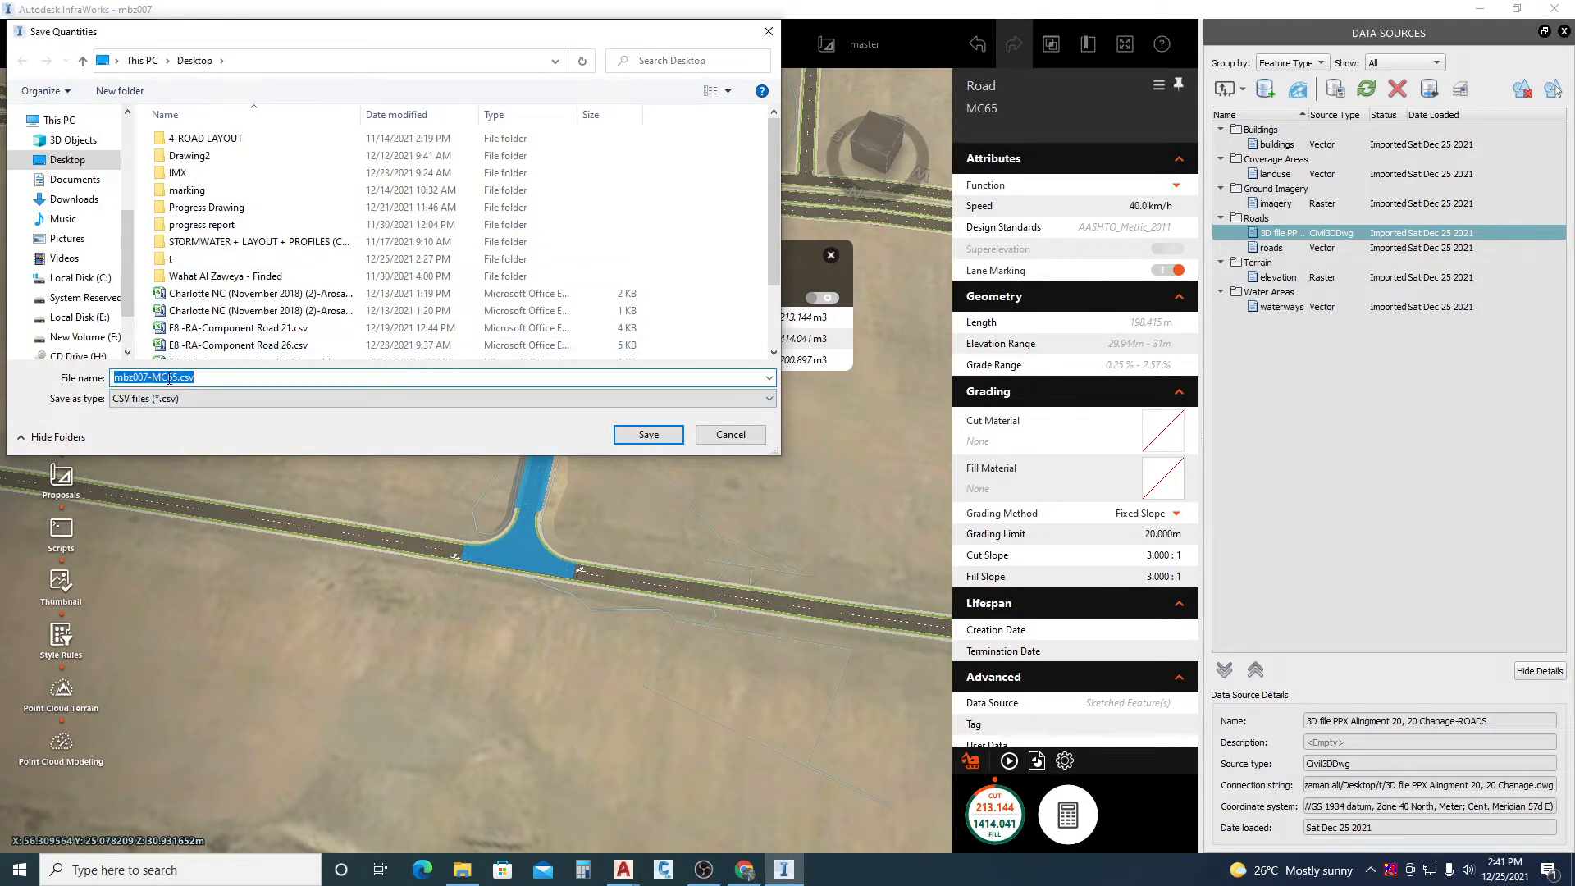
{"action": "left_click", "coordinate": [637, 435]}
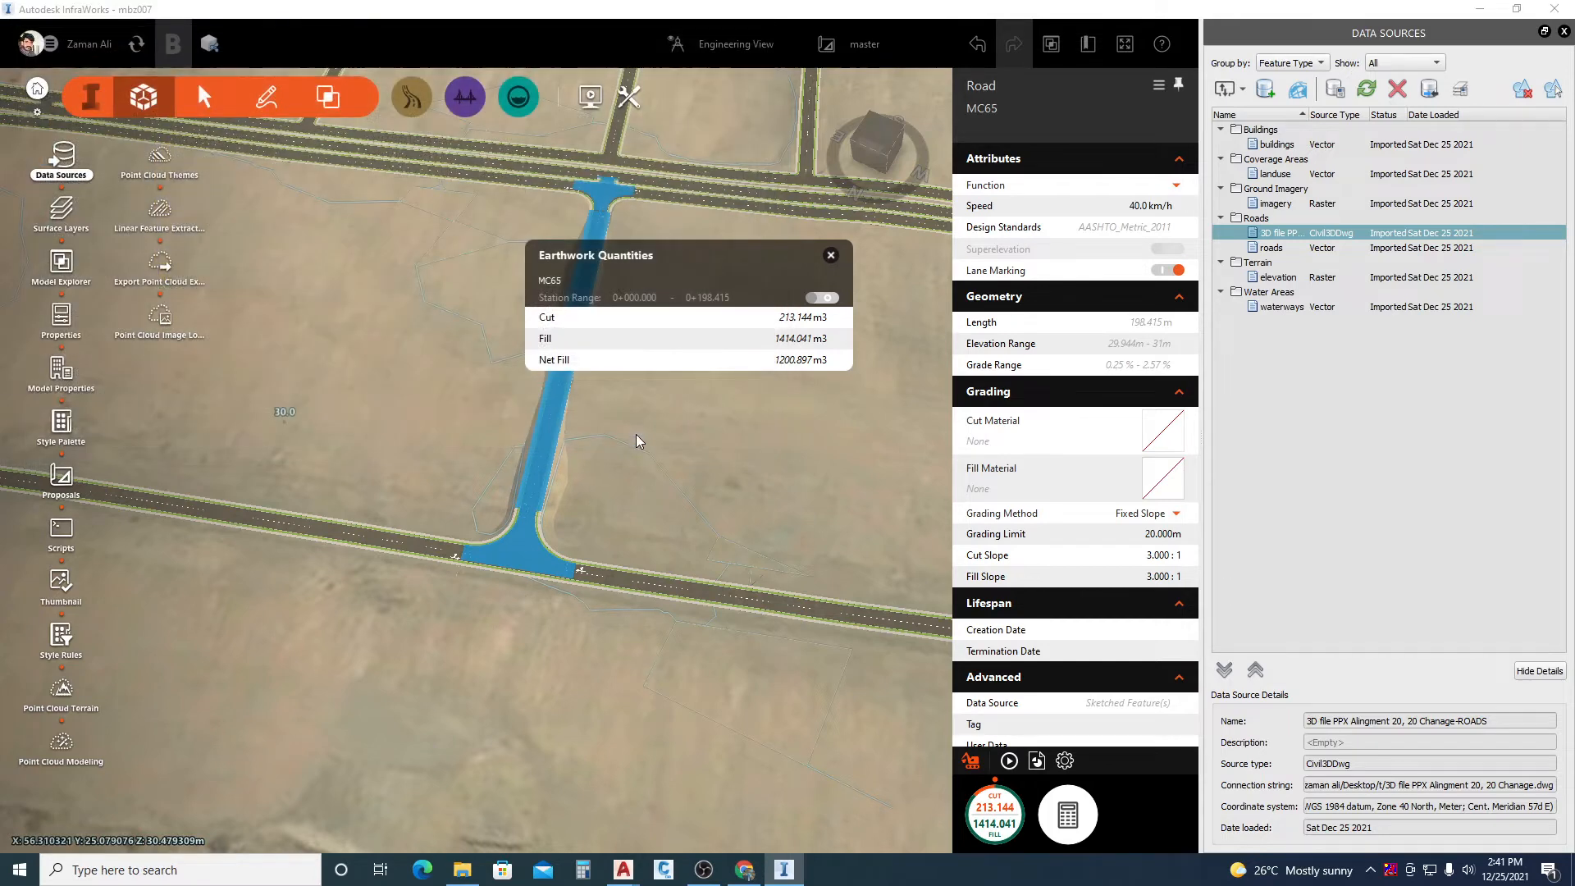
- Find mbz007-MC65.csv in the Desktop folder and open it in Excel
{"action": "scroll", "coordinate": [624, 436], "scroll_direction": "down", "scroll_amount": 10}
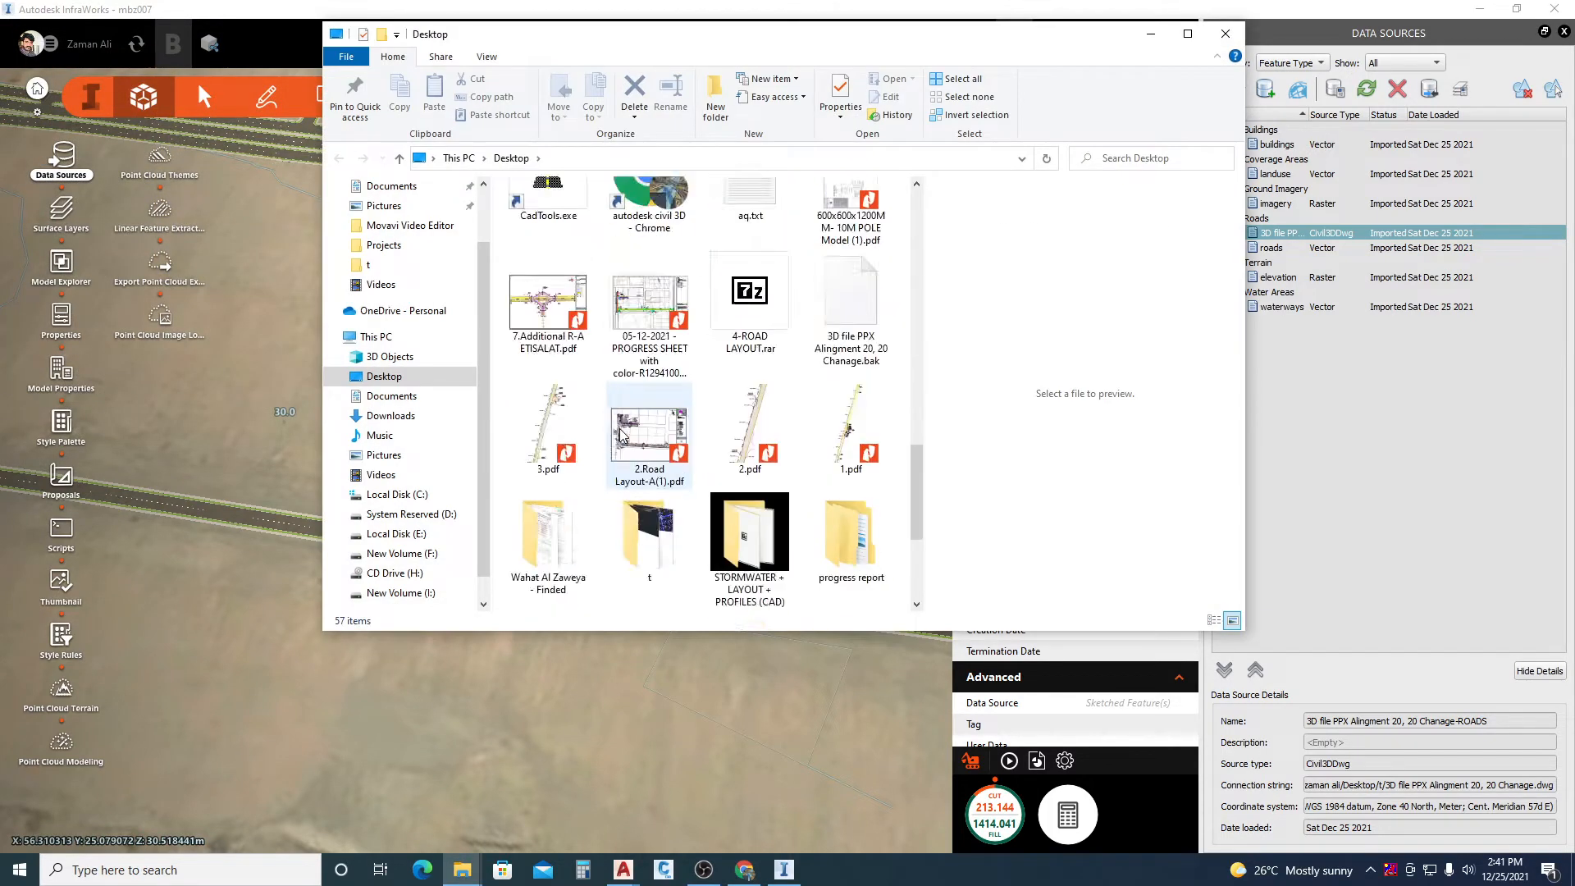
{"action": "scroll", "coordinate": [870, 246], "scroll_direction": "up", "scroll_amount": 5}
{"action": "left_click", "coordinate": [875, 246]}
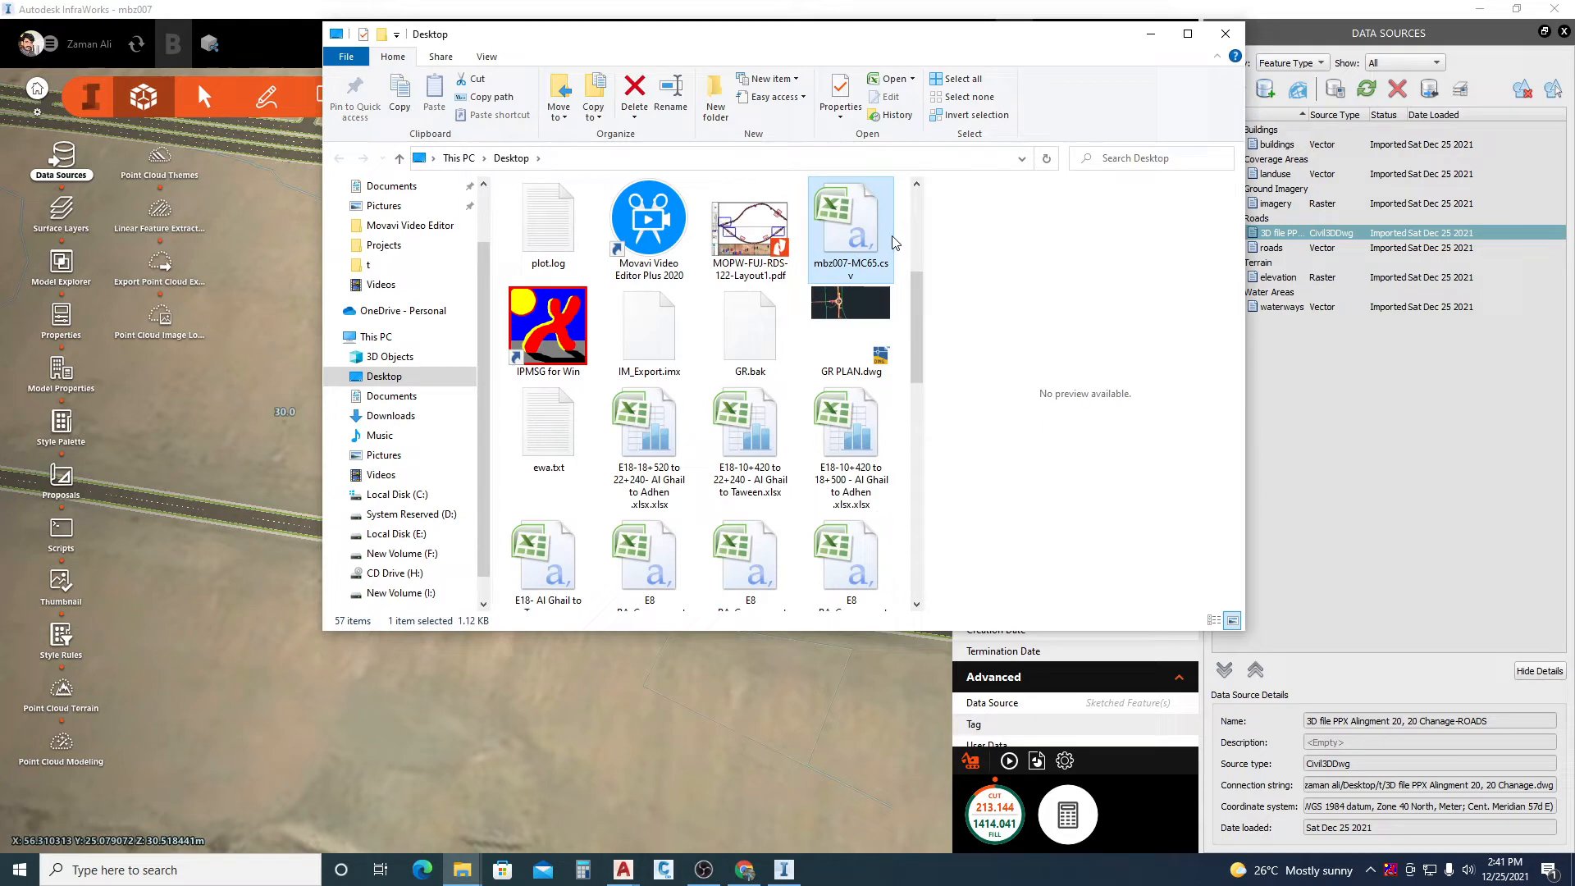
{"action": "double_click", "coordinate": [843, 238]}
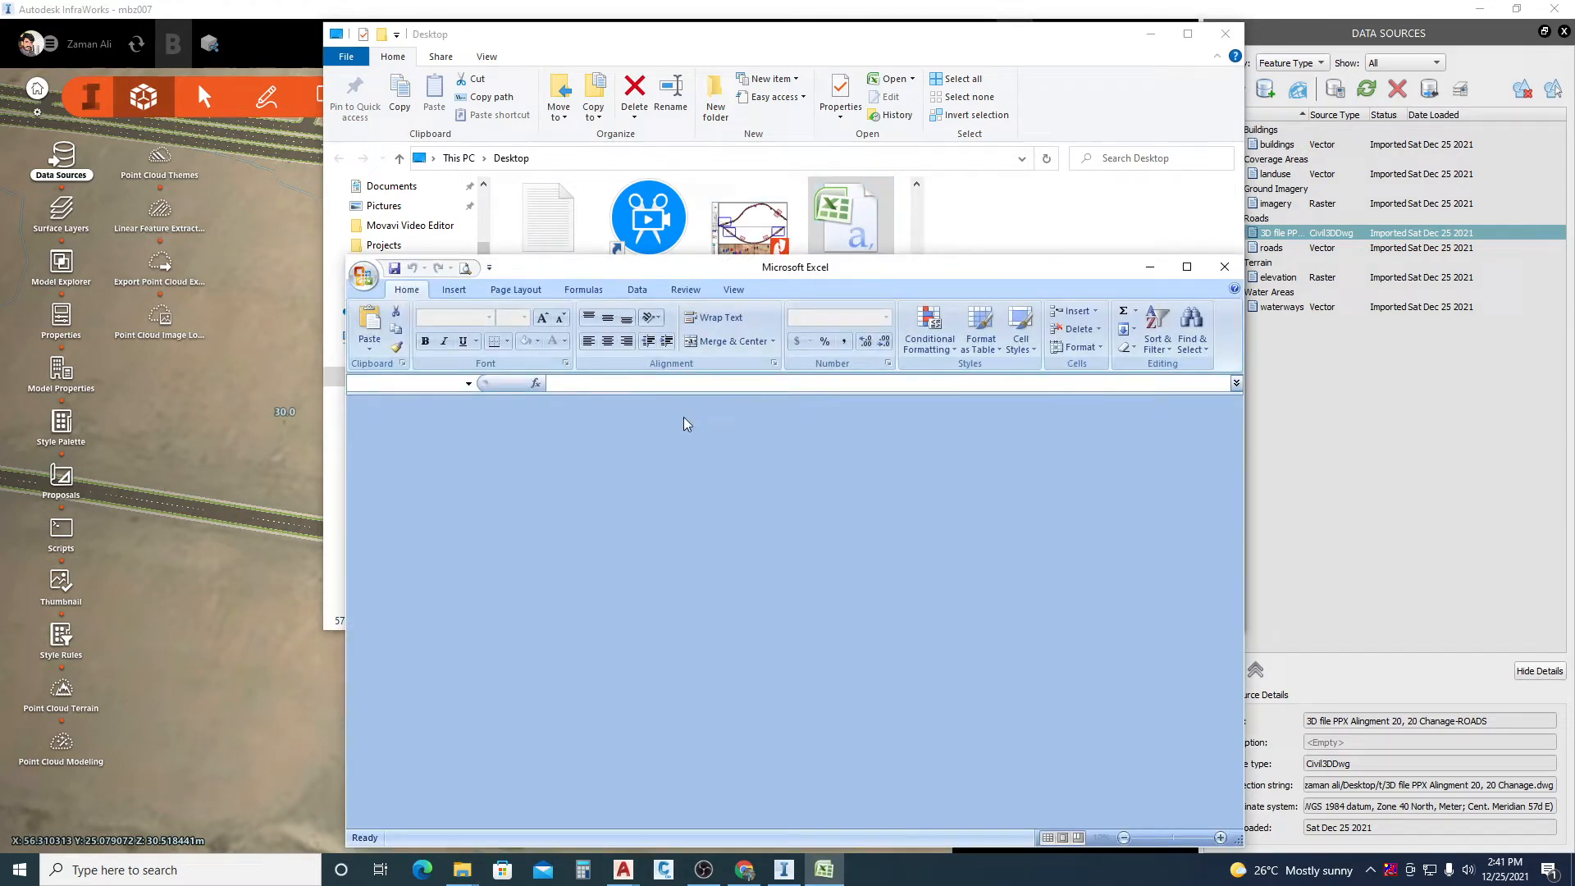
{"action": "left_click_drag", "start_coordinate": [805, 270], "coordinate": [791, 141]}
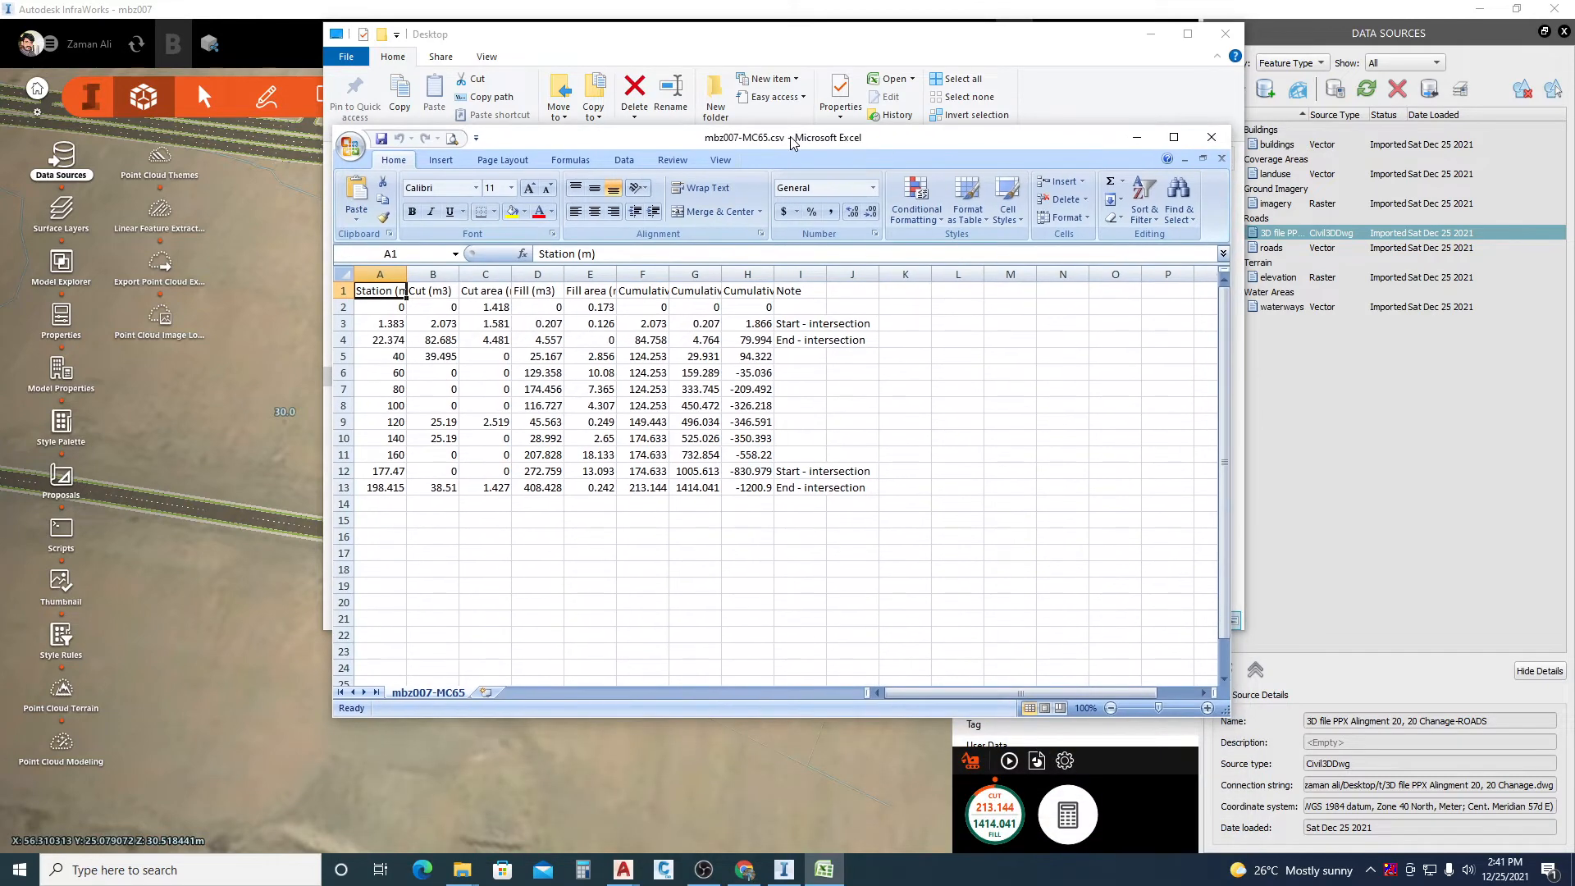
- Autofit the widths of columns A to L so every quantity heading is readable
{"action": "left_click_drag", "start_coordinate": [380, 290], "coordinate": [878, 487]}
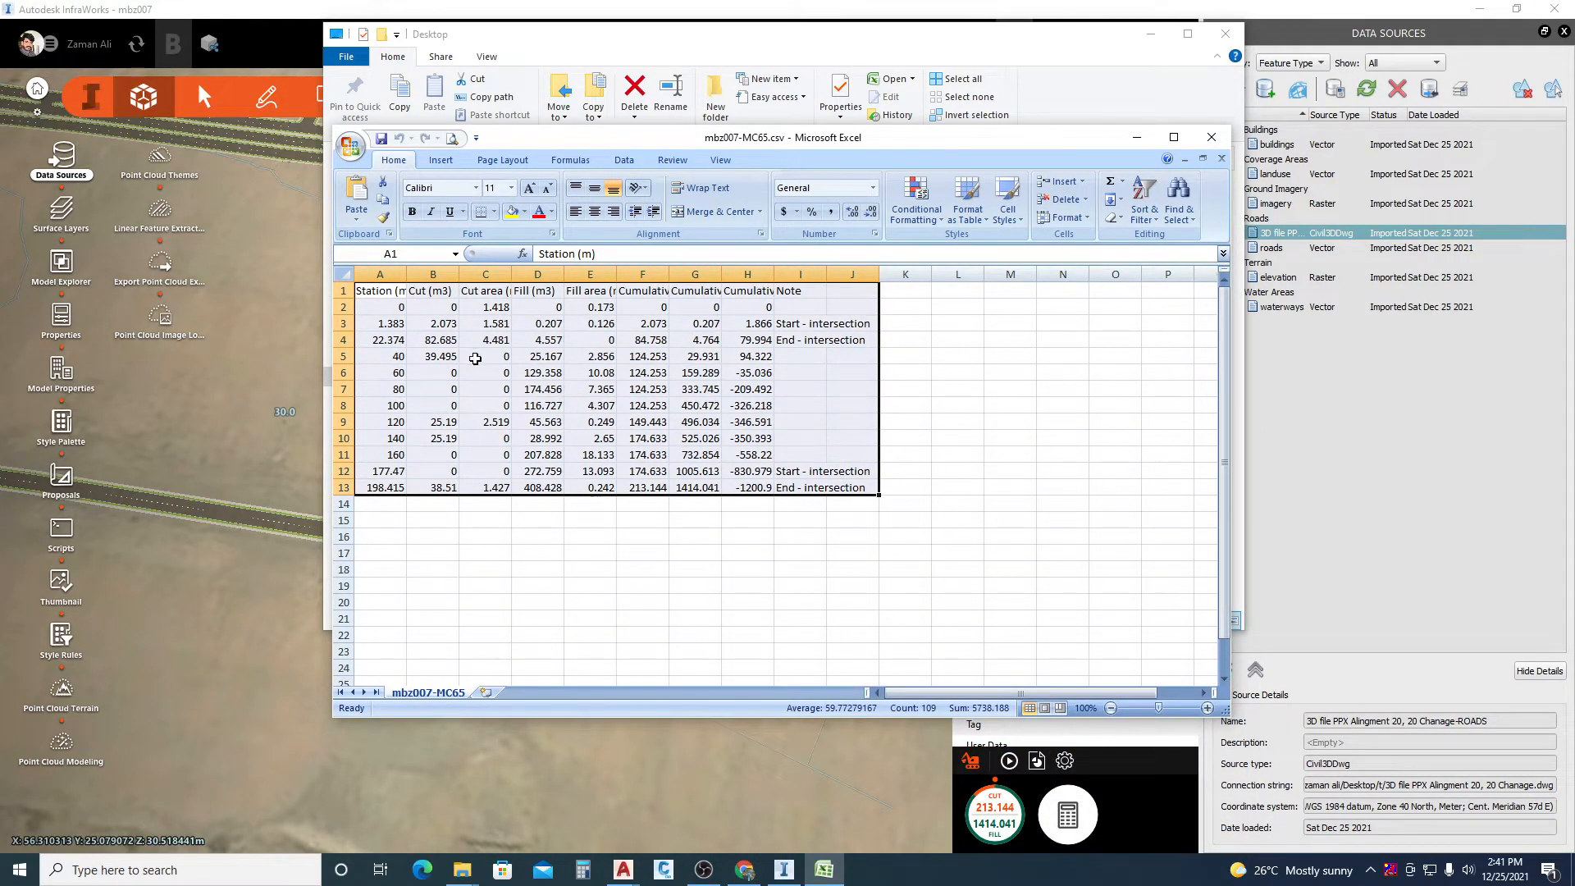
{"action": "left_click_drag", "start_coordinate": [380, 274], "coordinate": [955, 265]}
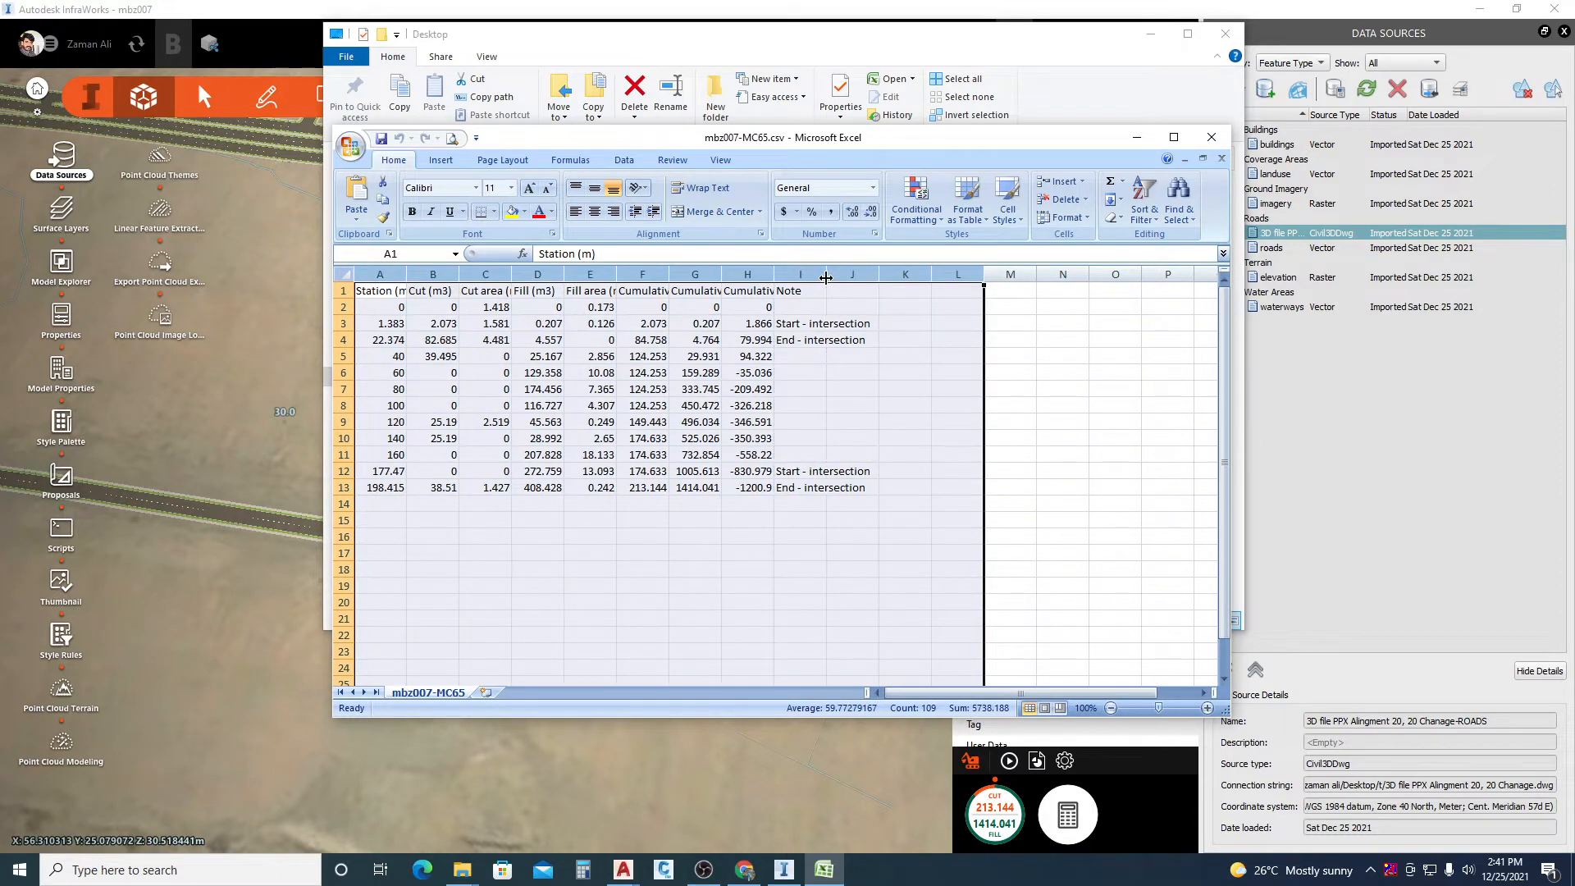
{"action": "double_click", "coordinate": [826, 278]}
{"action": "left_click", "coordinate": [893, 522]}
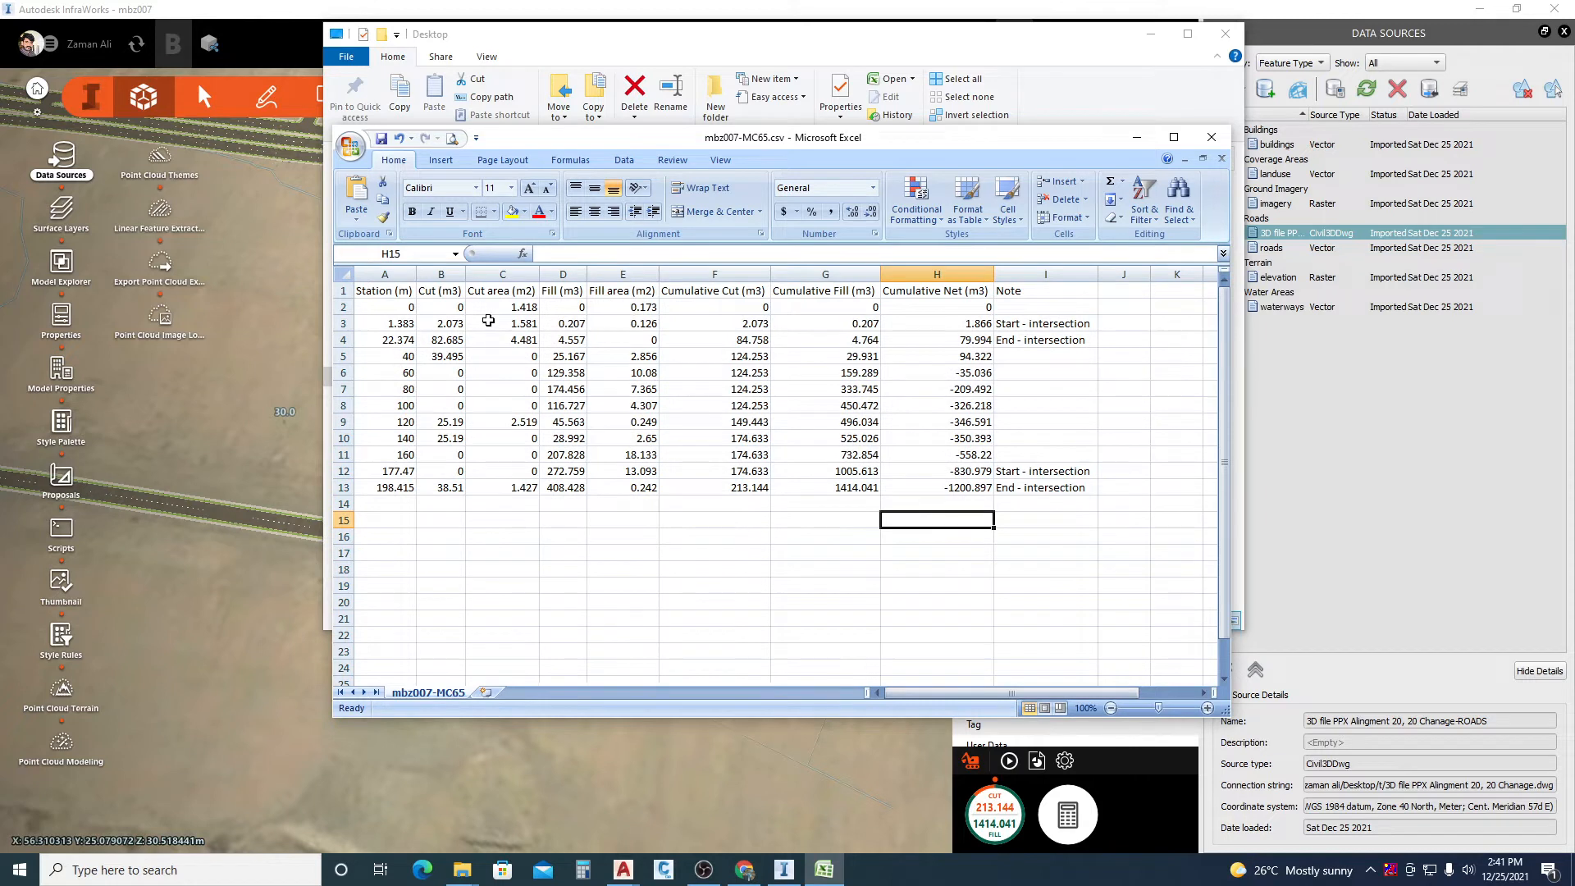
- Review the station, cut volume, cut area and cumulative cut columns, and the intersection start and end notes
{"action": "left_click_drag", "start_coordinate": [376, 323], "coordinate": [393, 484]}
{"action": "left_click_drag", "start_coordinate": [456, 313], "coordinate": [457, 482]}
{"action": "left_click_drag", "start_coordinate": [509, 308], "coordinate": [529, 491]}
{"action": "left_click_drag", "start_coordinate": [689, 309], "coordinate": [696, 412]}
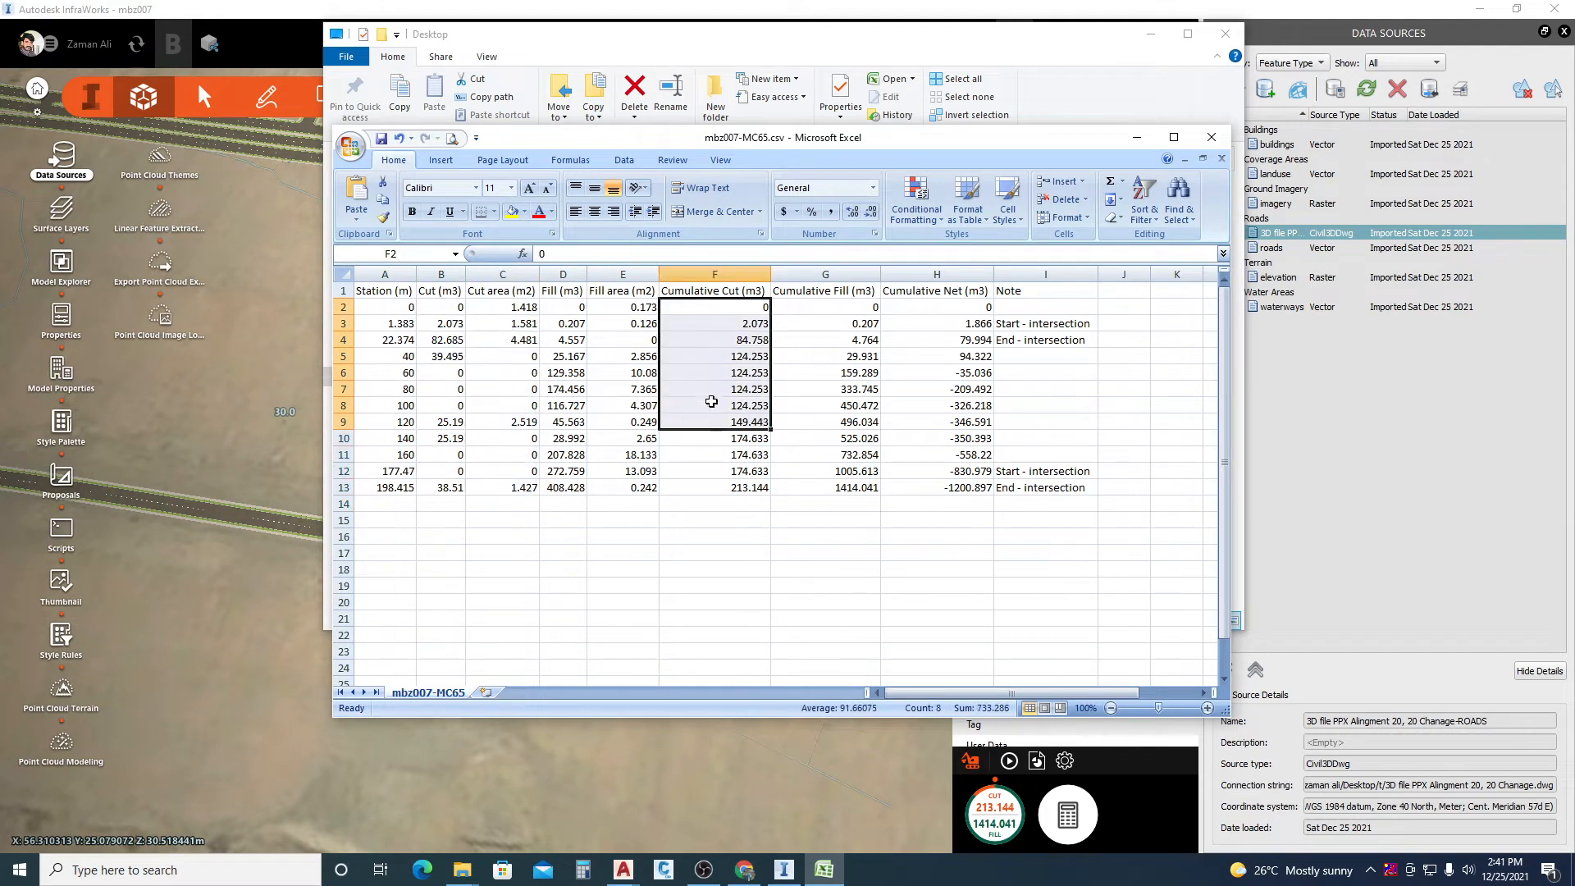
{"action": "left_click", "coordinate": [1033, 338]}
{"action": "left_click", "coordinate": [1026, 311]}
{"action": "left_click", "coordinate": [1032, 325]}
{"action": "left_click", "coordinate": [1015, 471]}
{"action": "left_click", "coordinate": [1014, 487]}
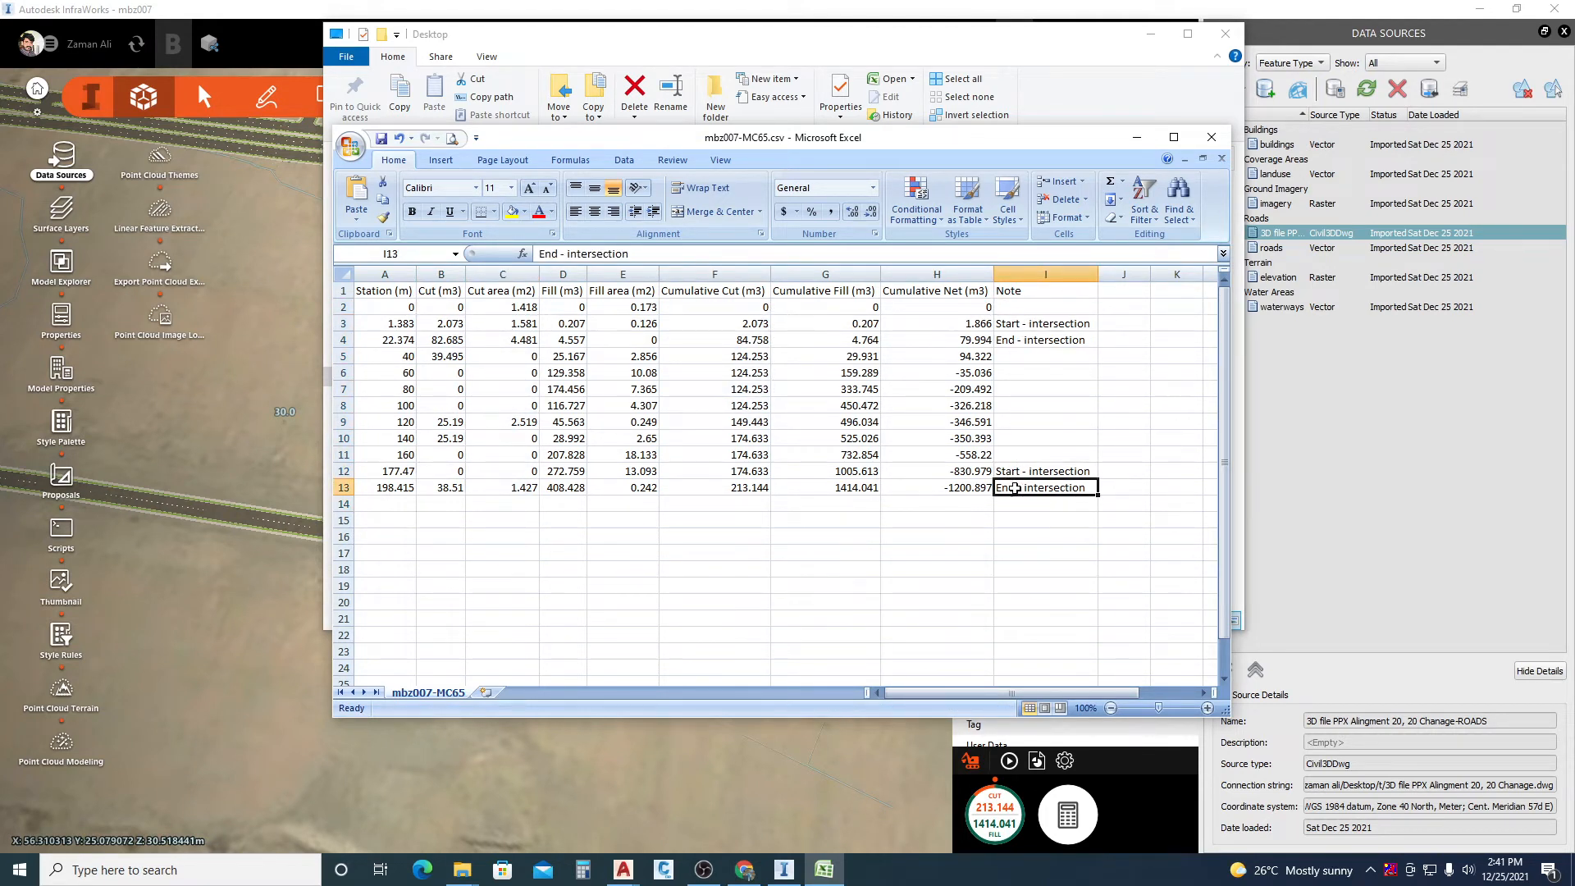
- Highlight the final cumulative cut and cumulative fill cells, F13:G13, in yellow
{"action": "left_click_drag", "start_coordinate": [756, 490], "coordinate": [834, 490]}
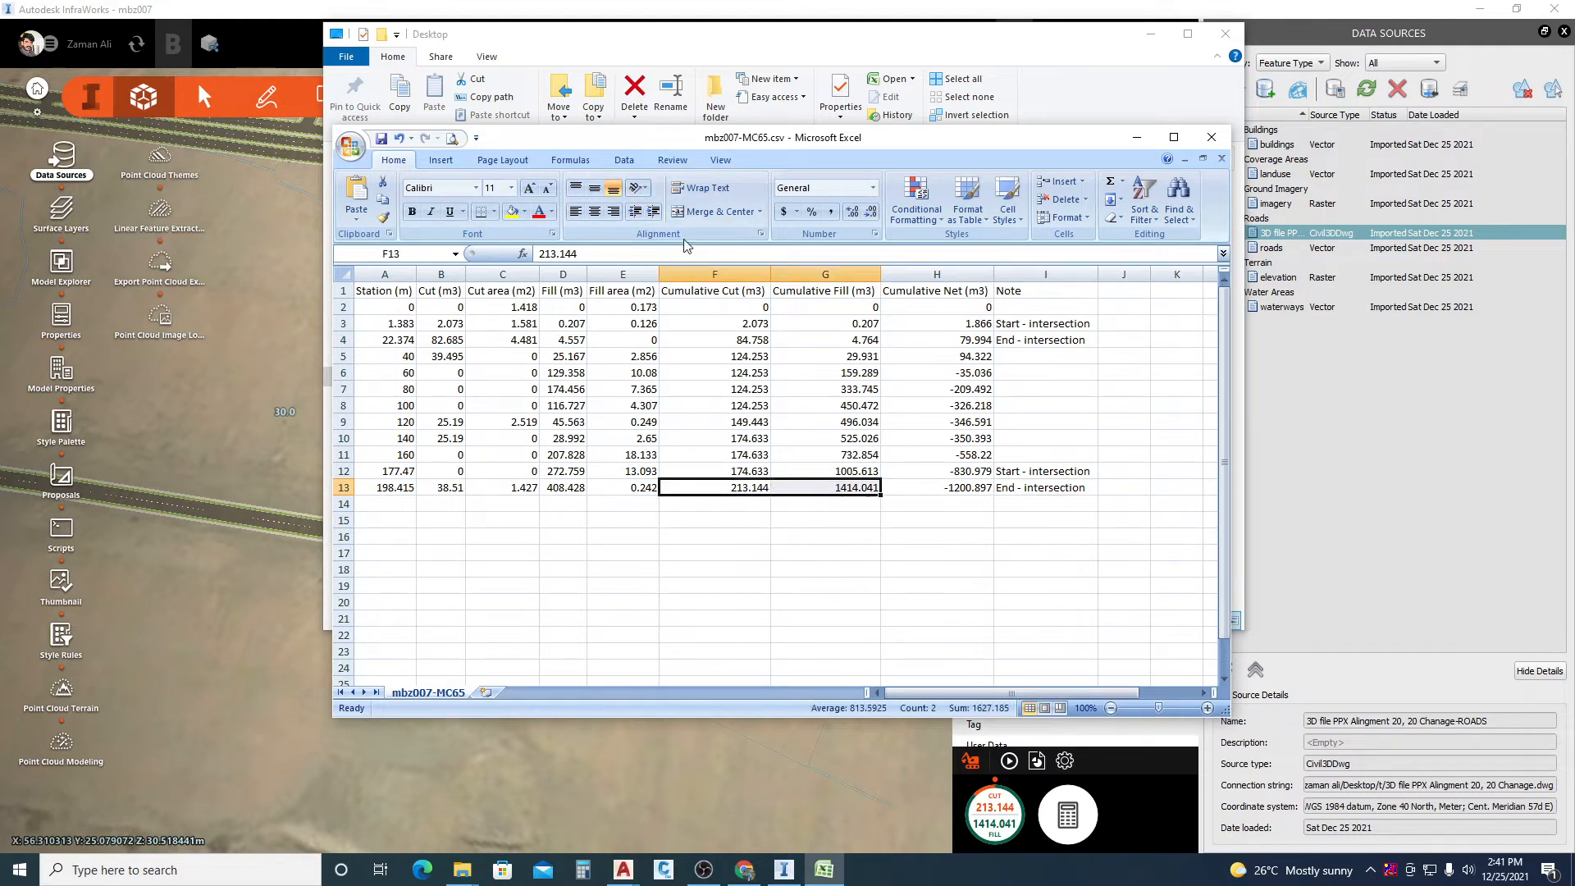
{"action": "left_click", "coordinate": [511, 211]}
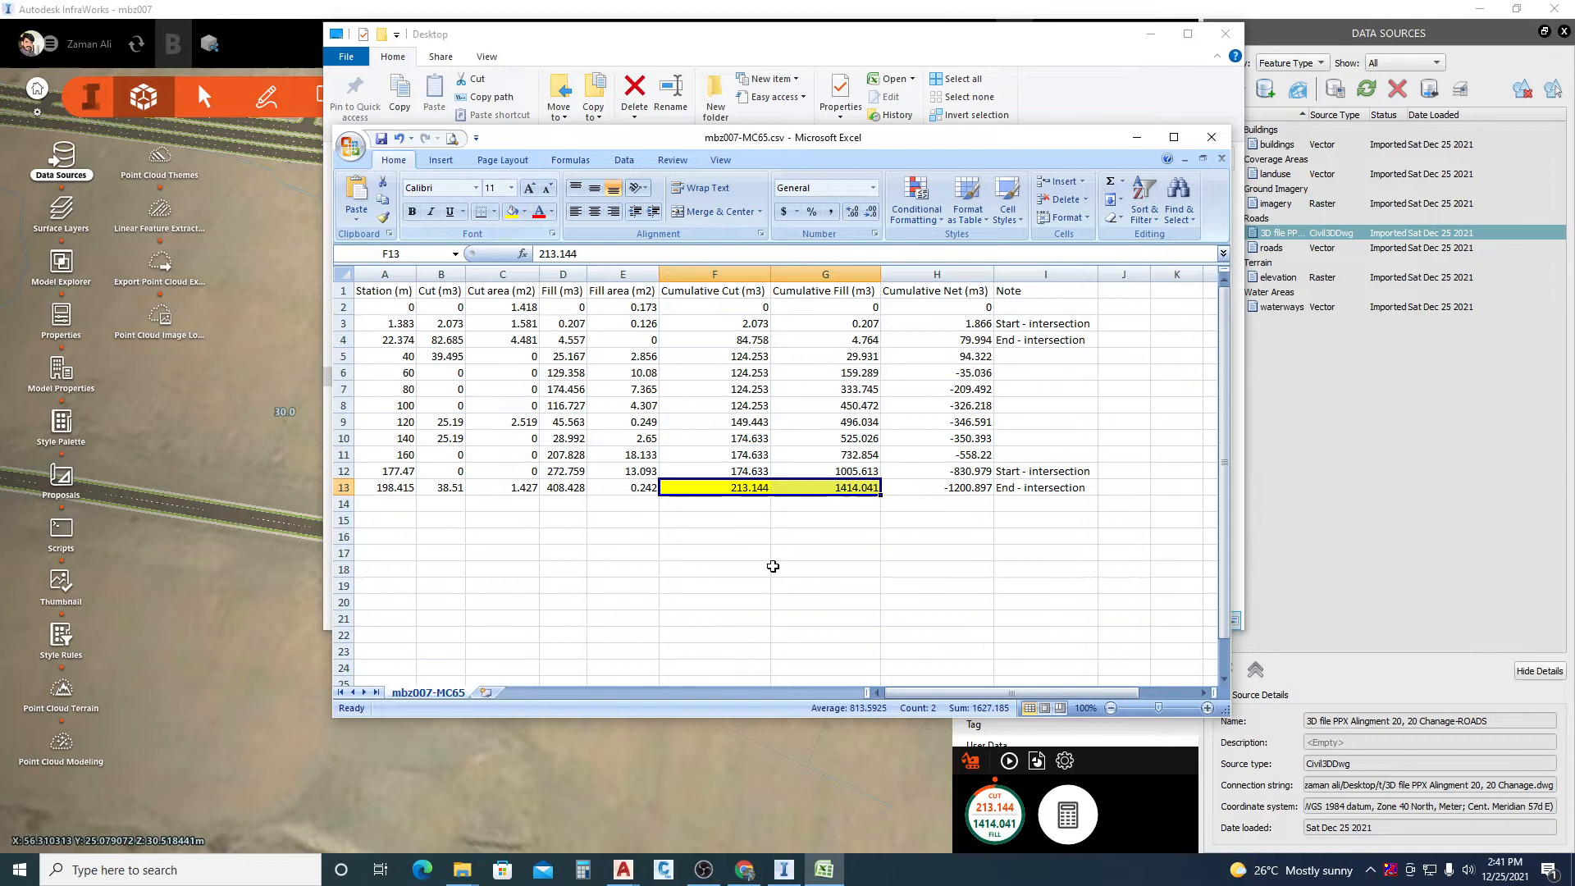
{"action": "left_click", "coordinate": [773, 566]}
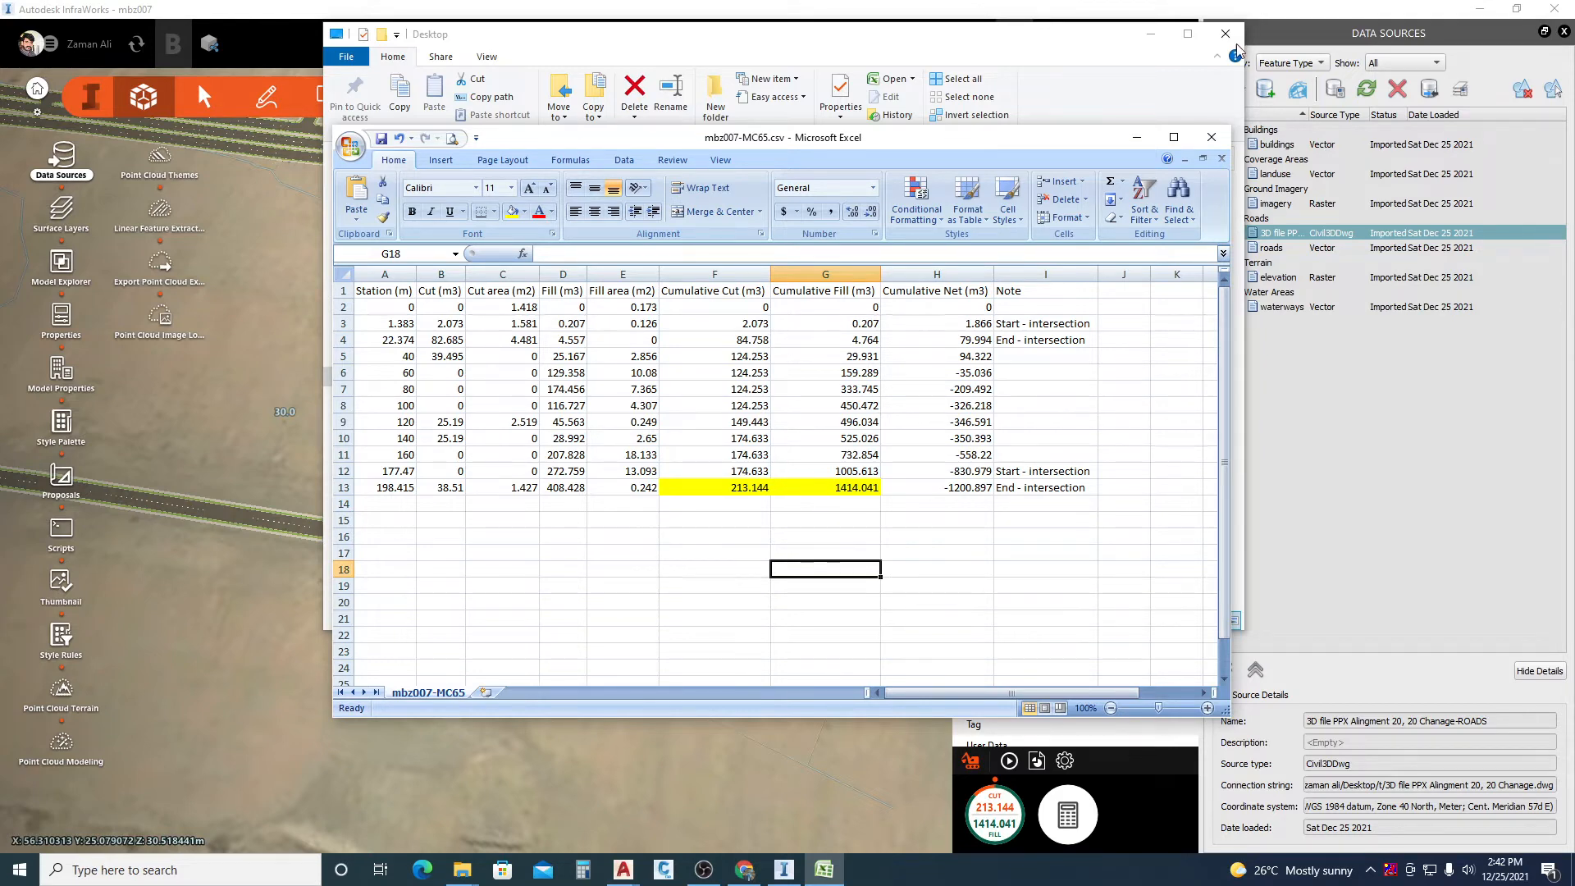
- Close mbz007-MC65.csv without saving, close the Desktop folder, and dismiss the earthwork quantities in InfraWorks
{"action": "left_click", "coordinate": [1212, 137]}
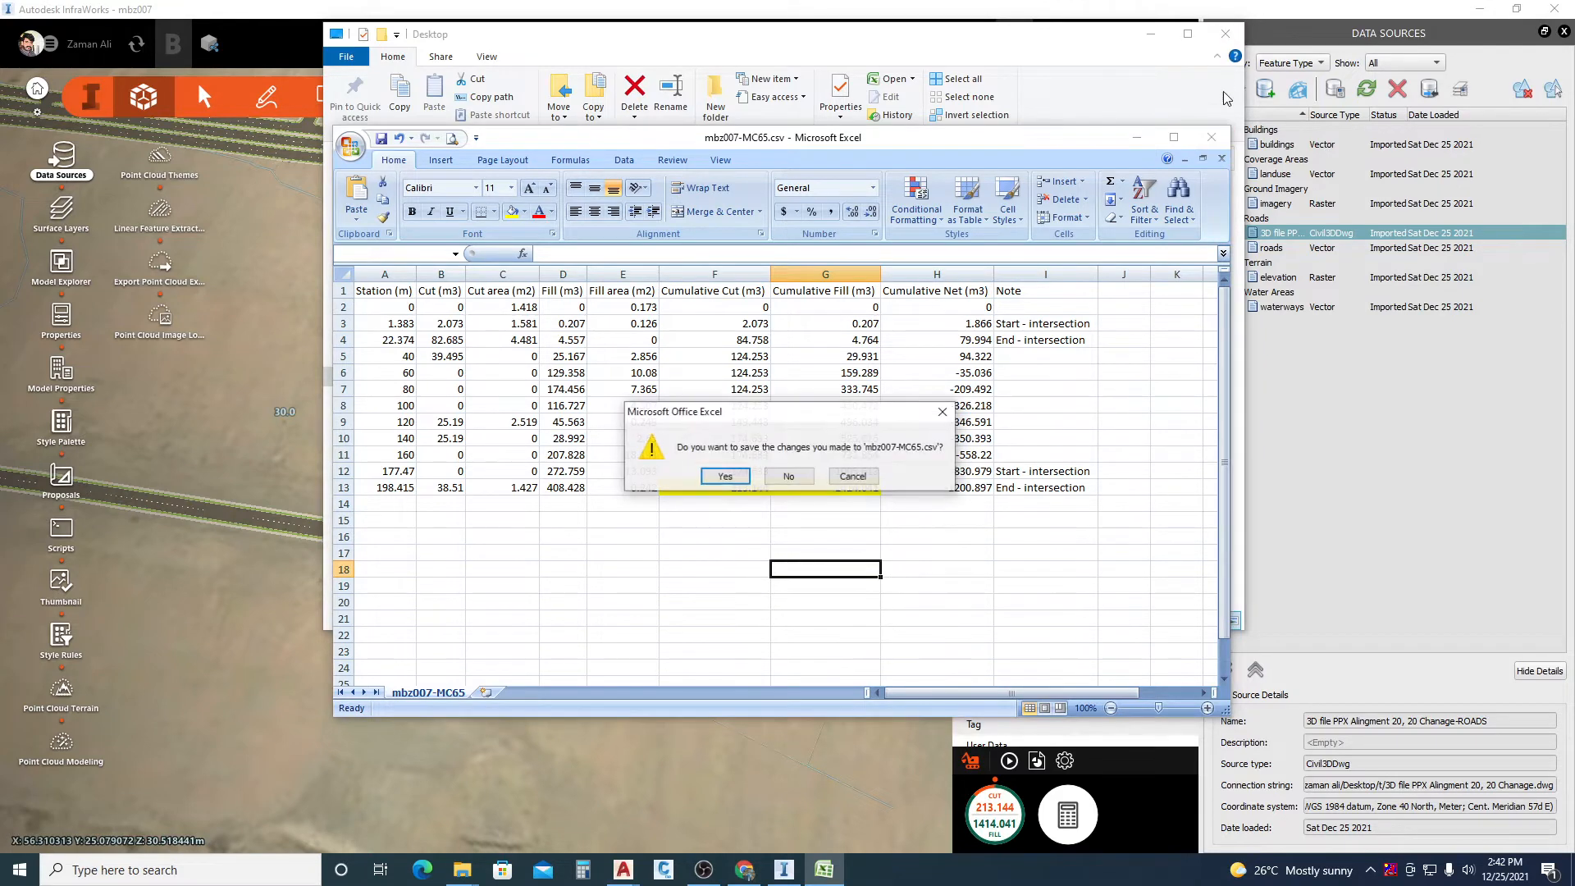
{"action": "left_click", "coordinate": [800, 476]}
{"action": "left_click", "coordinate": [1226, 32]}
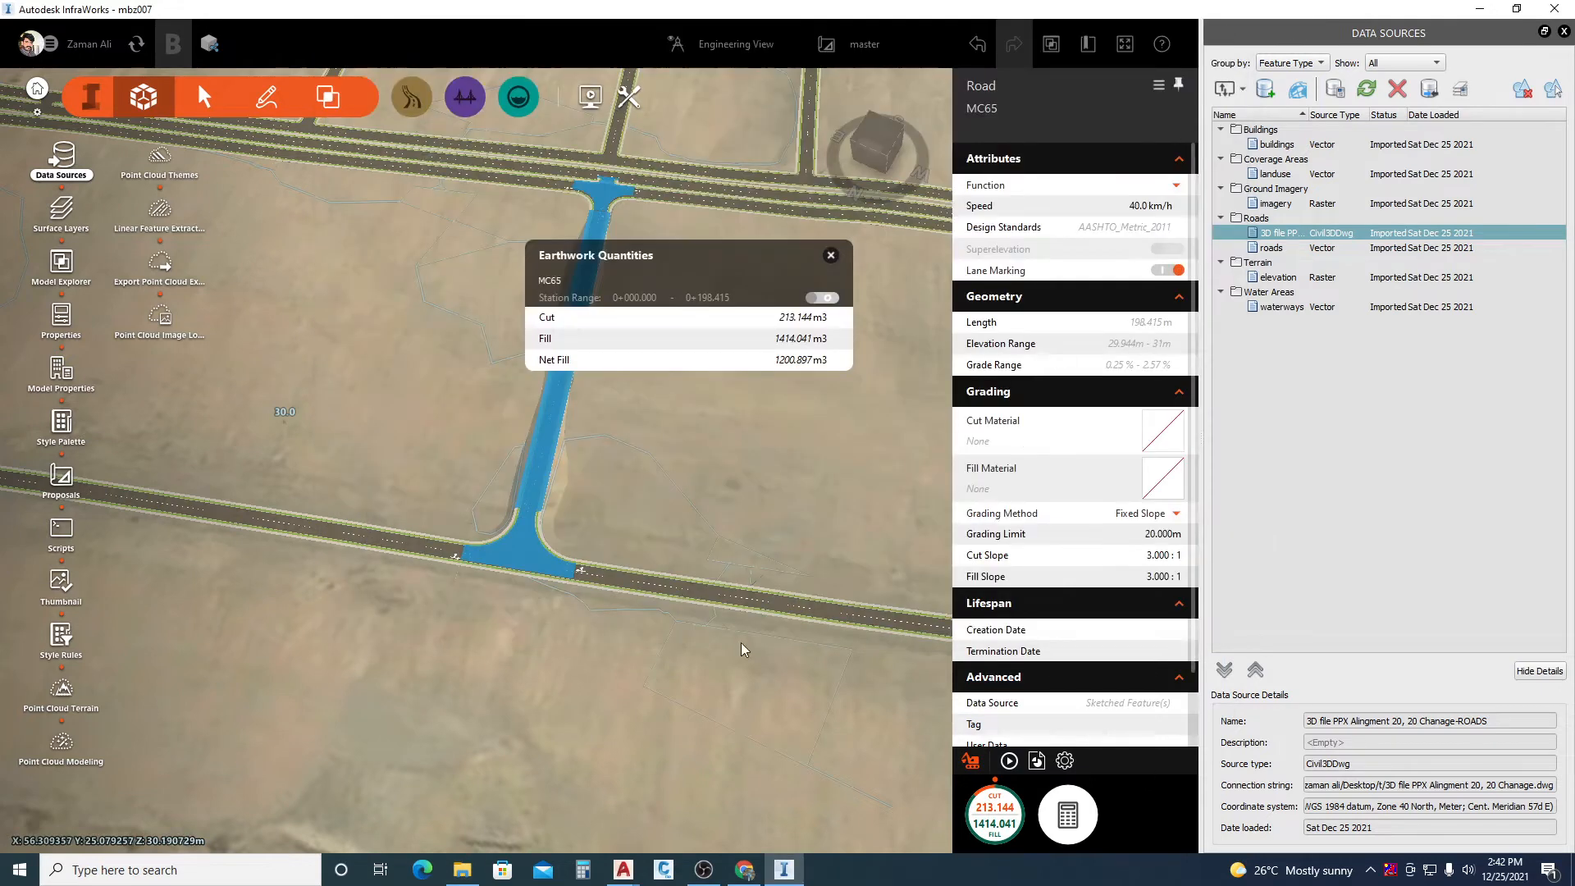
{"action": "left_click", "coordinate": [686, 494]}
{"action": "left_click", "coordinate": [830, 255]}
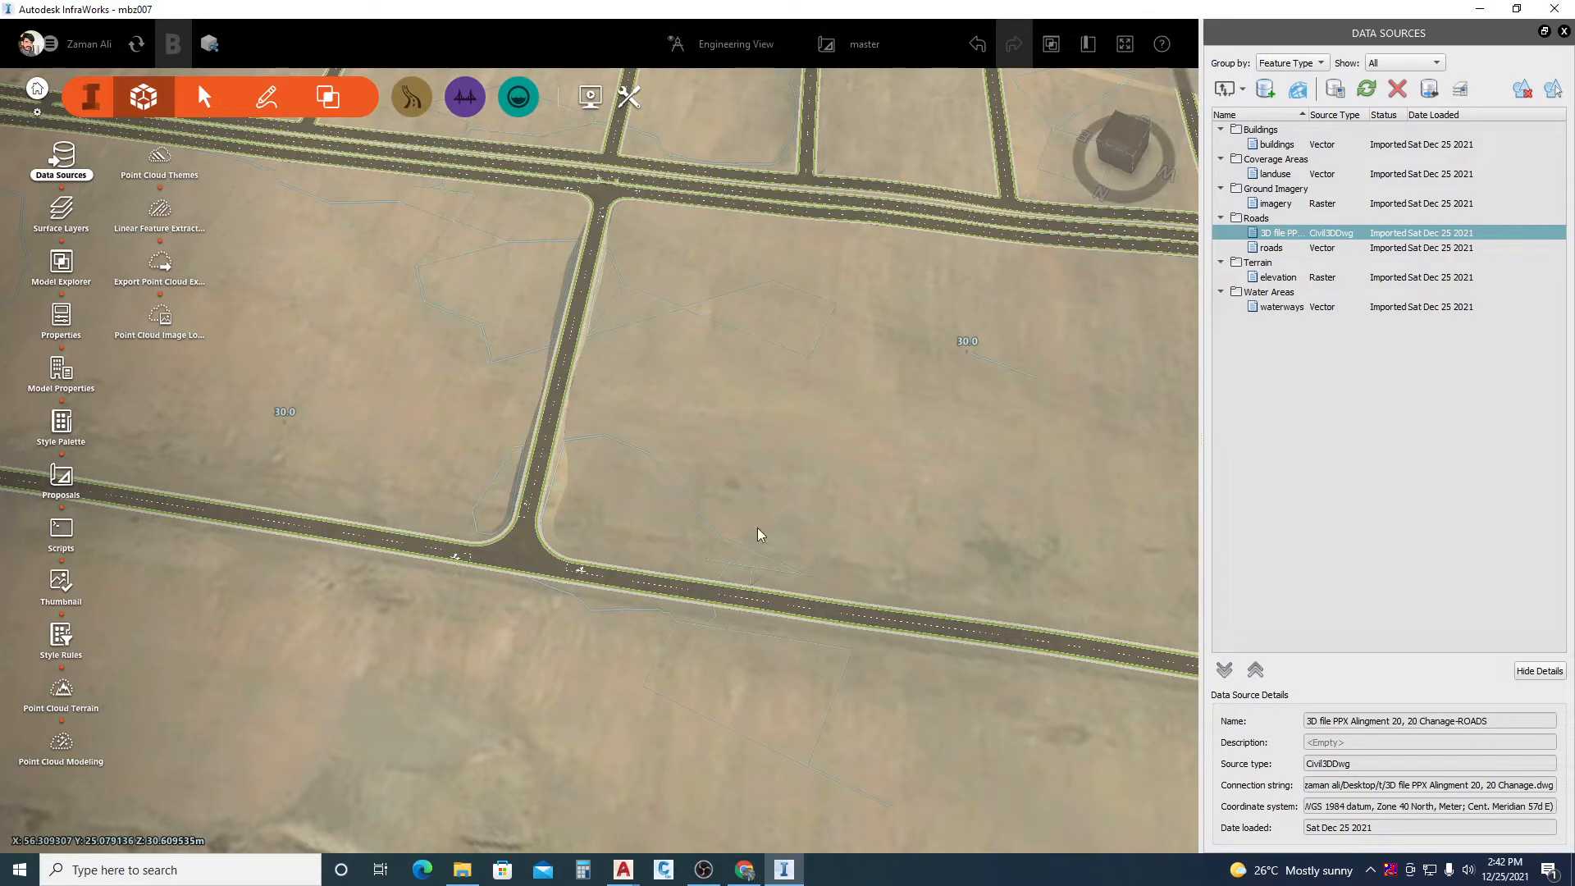
{"action": "scroll", "coordinate": [632, 775], "scroll_direction": "up", "scroll_amount": 1}
{"action": "scroll", "coordinate": [643, 623], "scroll_direction": "down", "scroll_amount": 3}
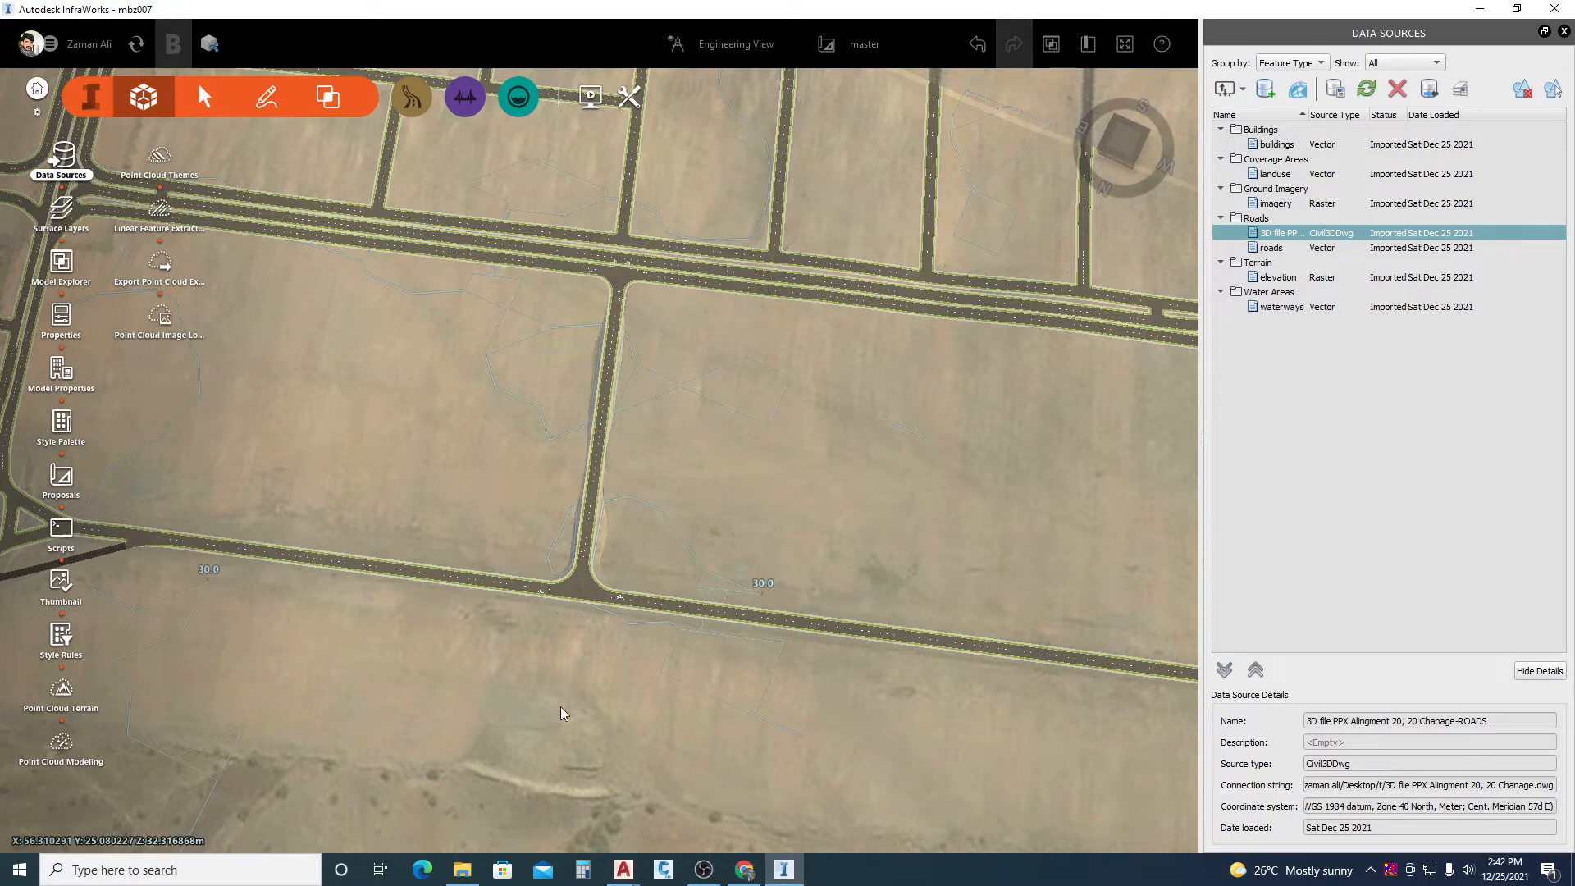
{"action": "left_click_drag", "start_coordinate": [560, 708], "coordinate": [589, 720]}
{"action": "scroll", "coordinate": [510, 693], "scroll_direction": "down", "scroll_amount": 3}
{"action": "left_click_drag", "start_coordinate": [683, 563], "coordinate": [668, 566]}
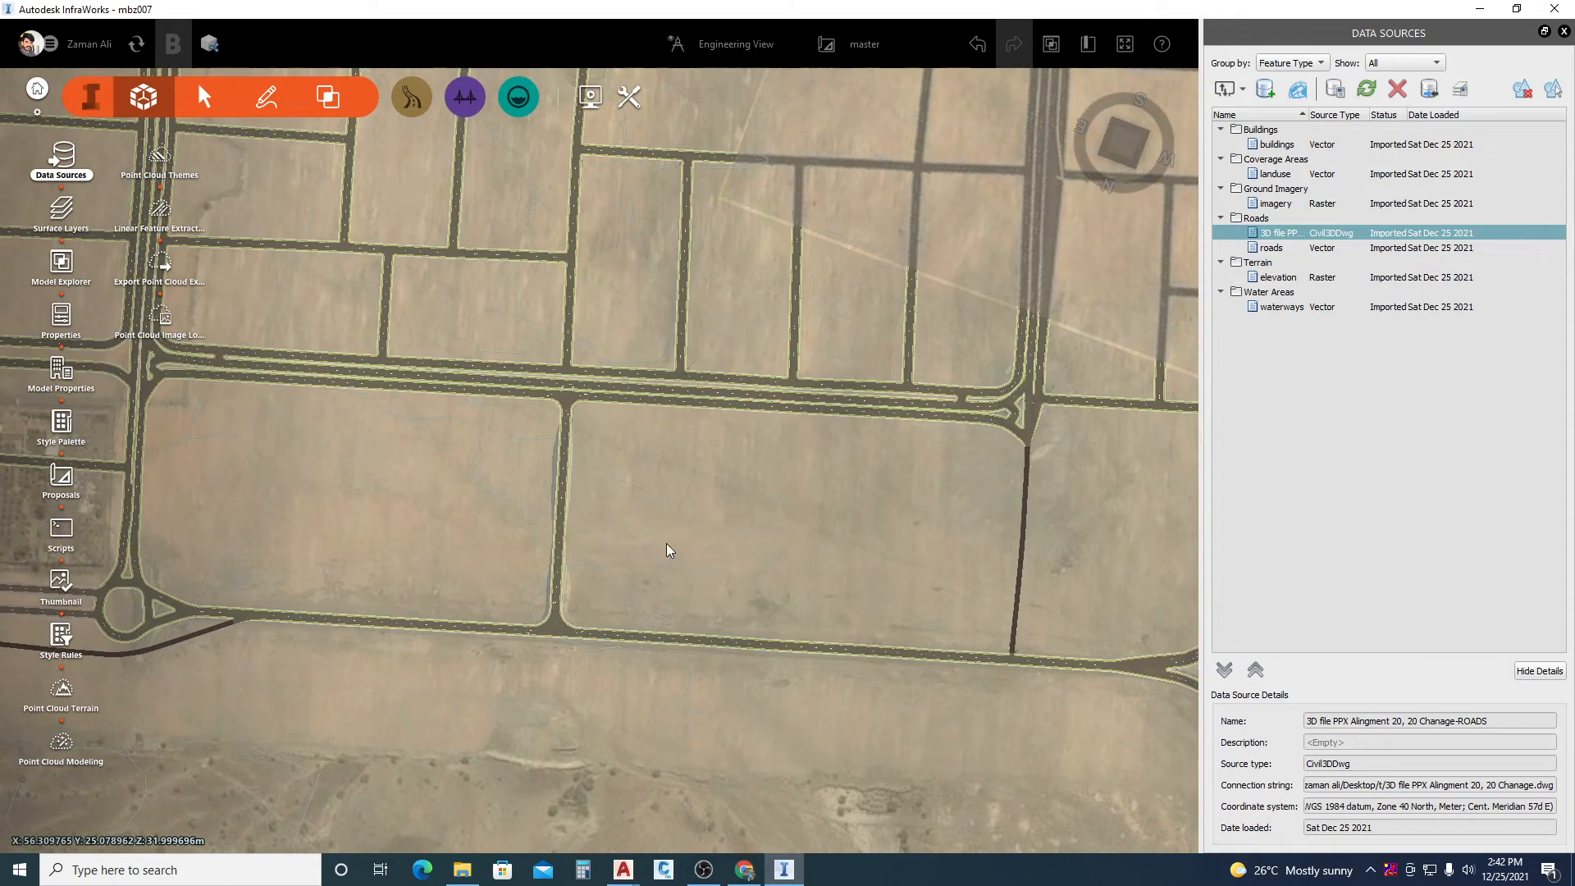
- Start an IMX export and define its extent with a five-corner polygon around the middle north-south road and its junctions with both east-west roads
{"action": "left_click", "coordinate": [628, 100]}
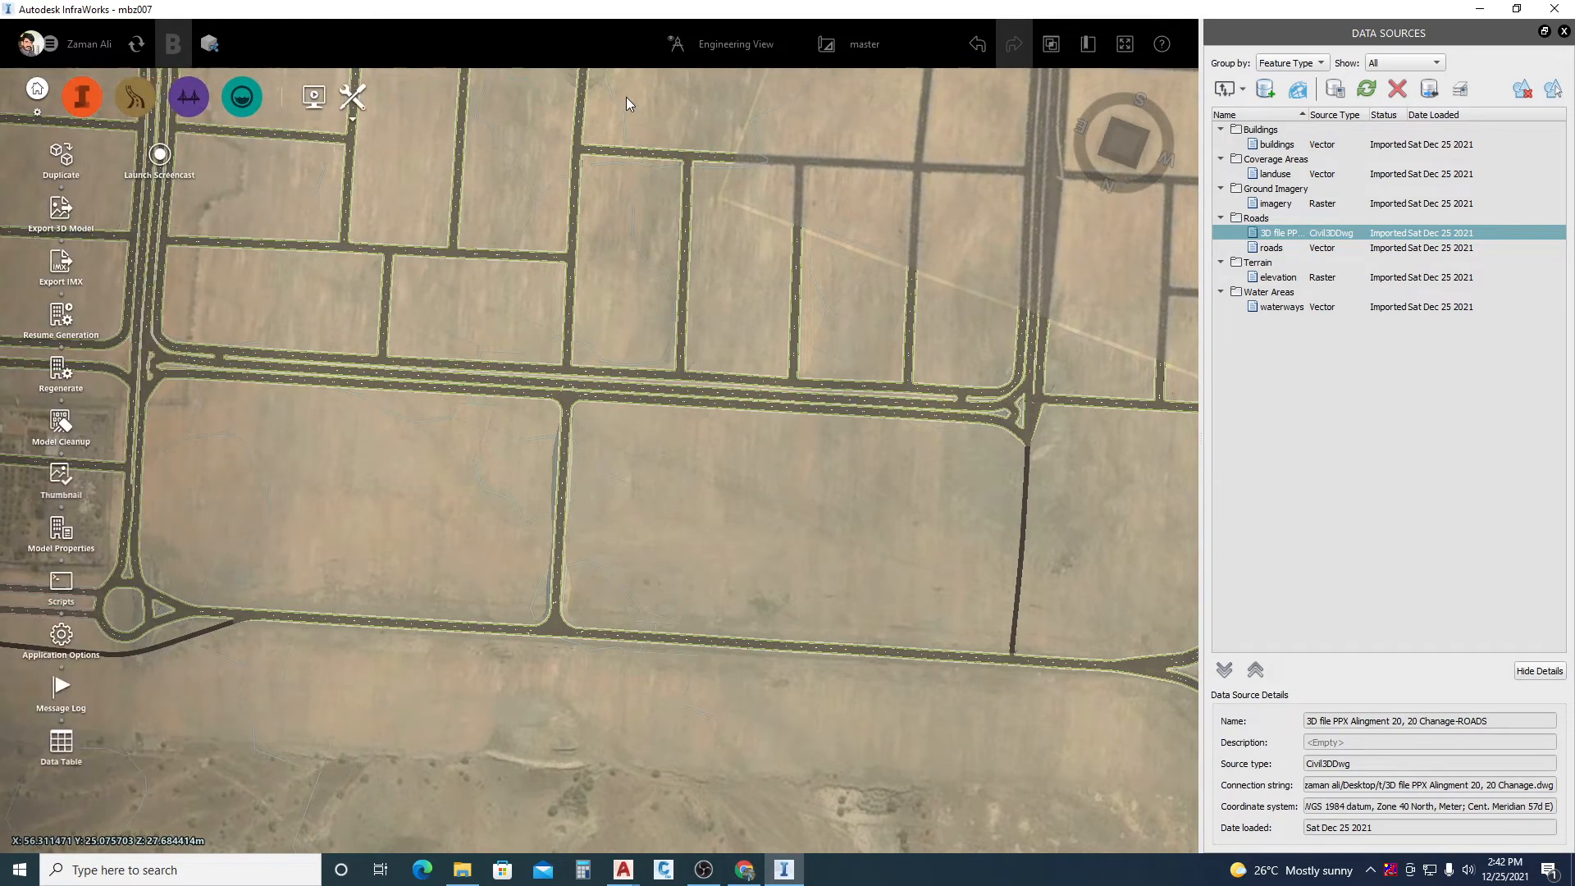
{"action": "left_click", "coordinate": [62, 264]}
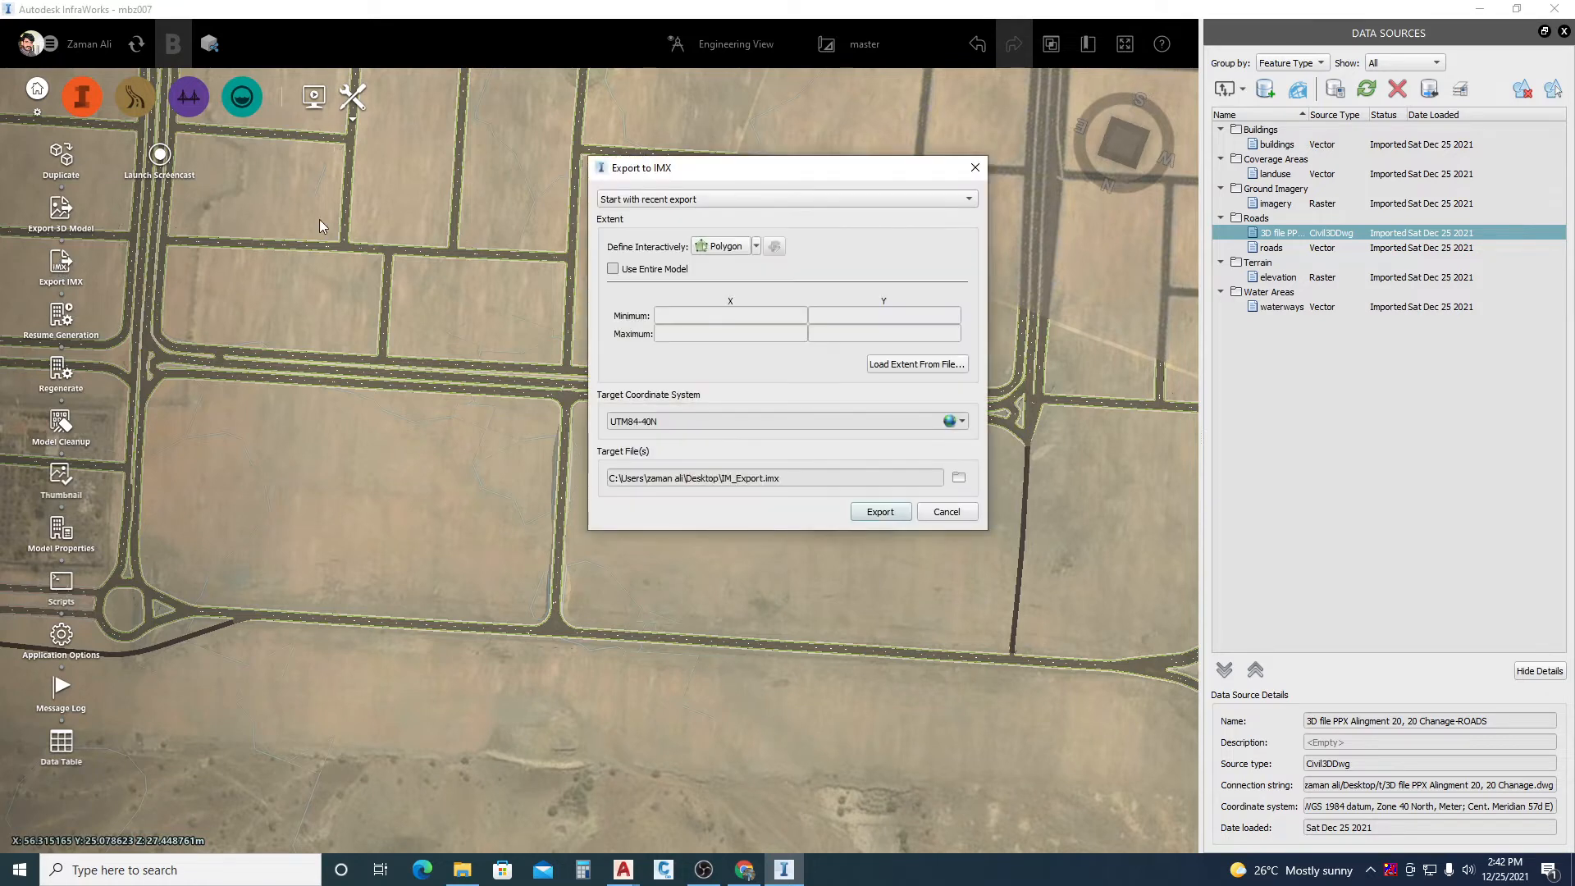
{"action": "left_click", "coordinate": [719, 247]}
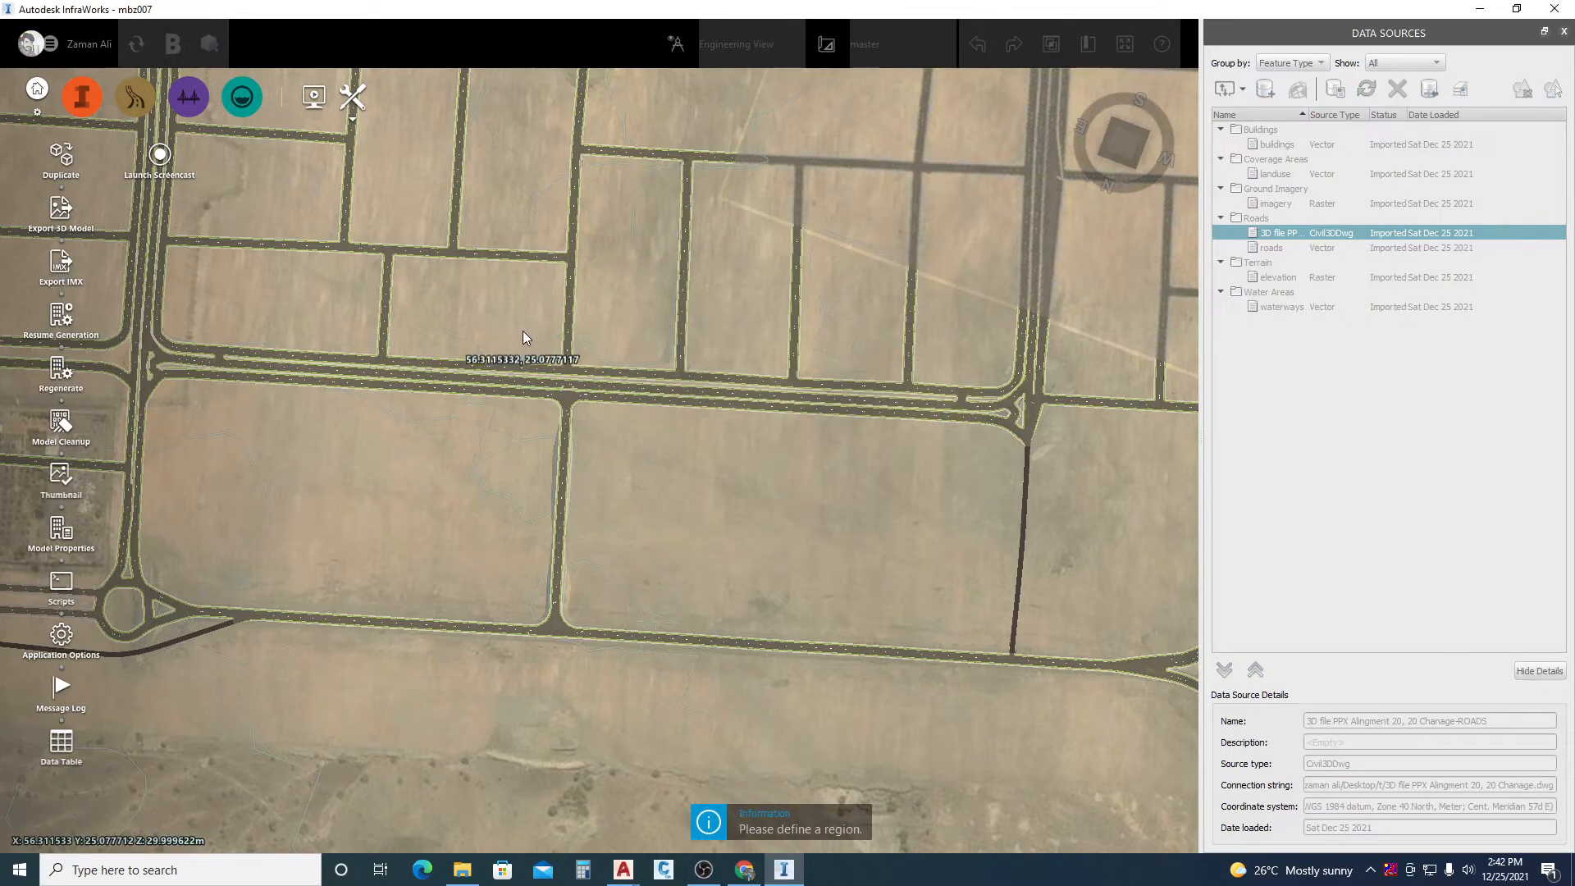
{"action": "left_click", "coordinate": [498, 335]}
{"action": "left_click", "coordinate": [852, 360]}
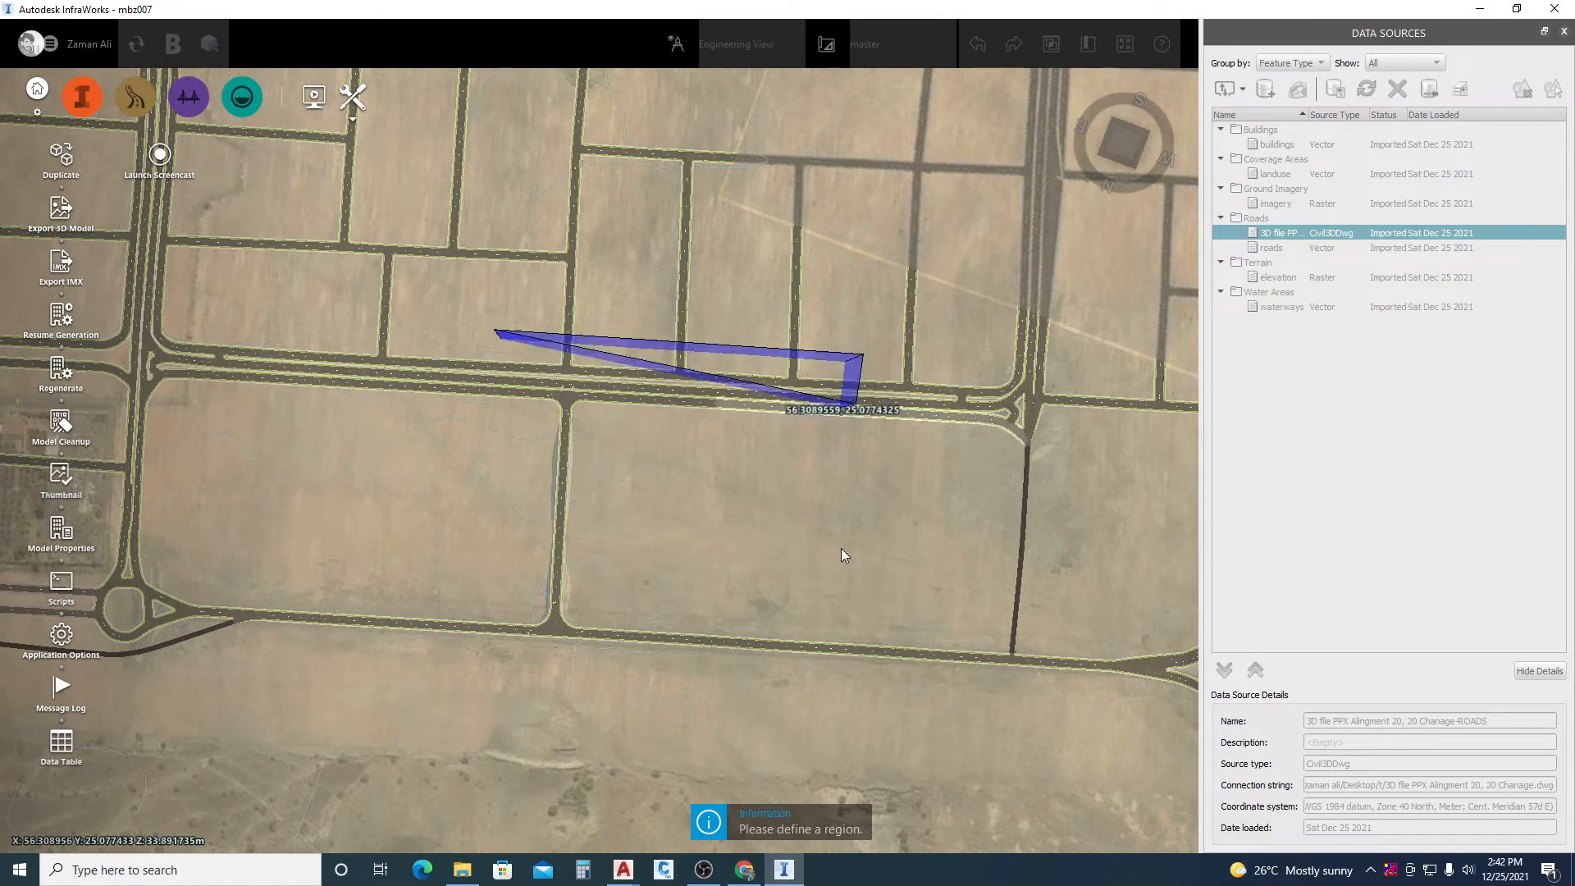
{"action": "left_click", "coordinate": [858, 726]}
{"action": "left_click", "coordinate": [262, 676]}
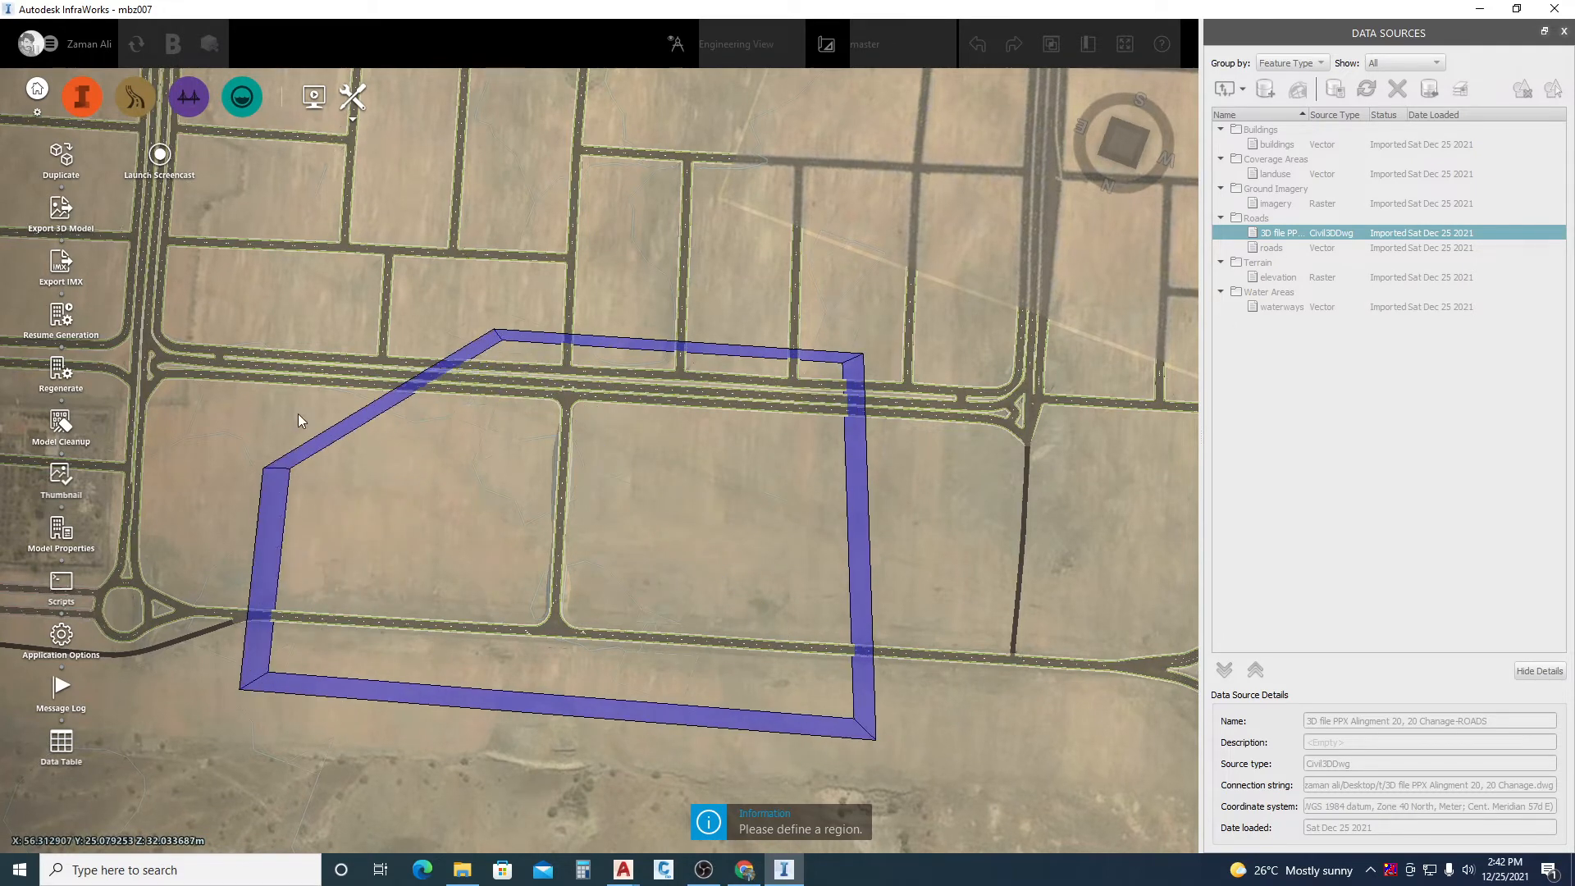
{"action": "double_click", "coordinate": [316, 335]}
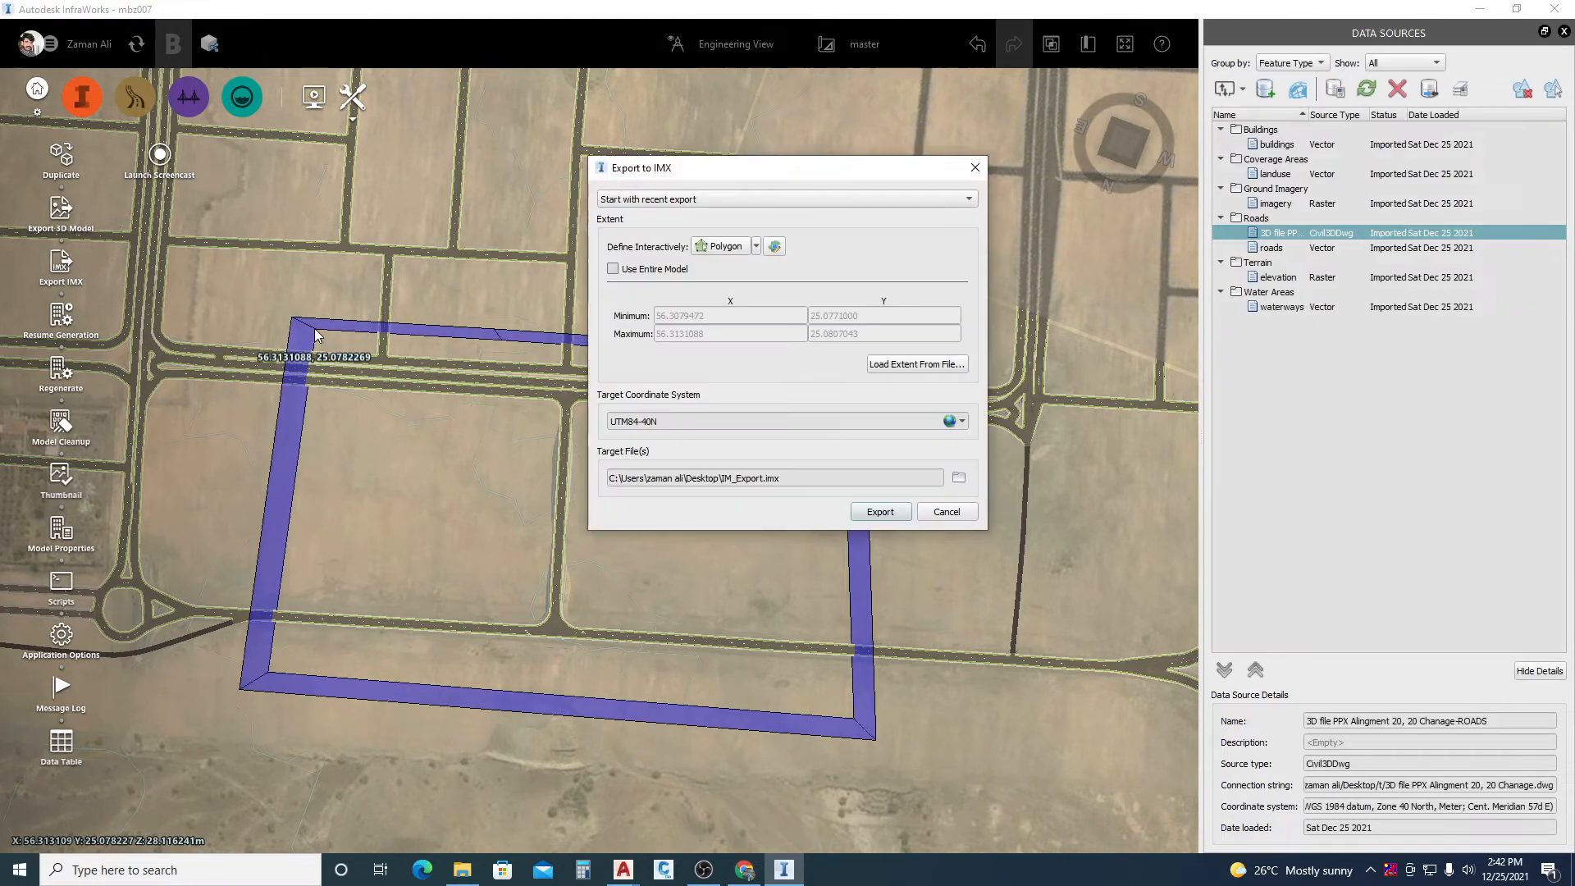
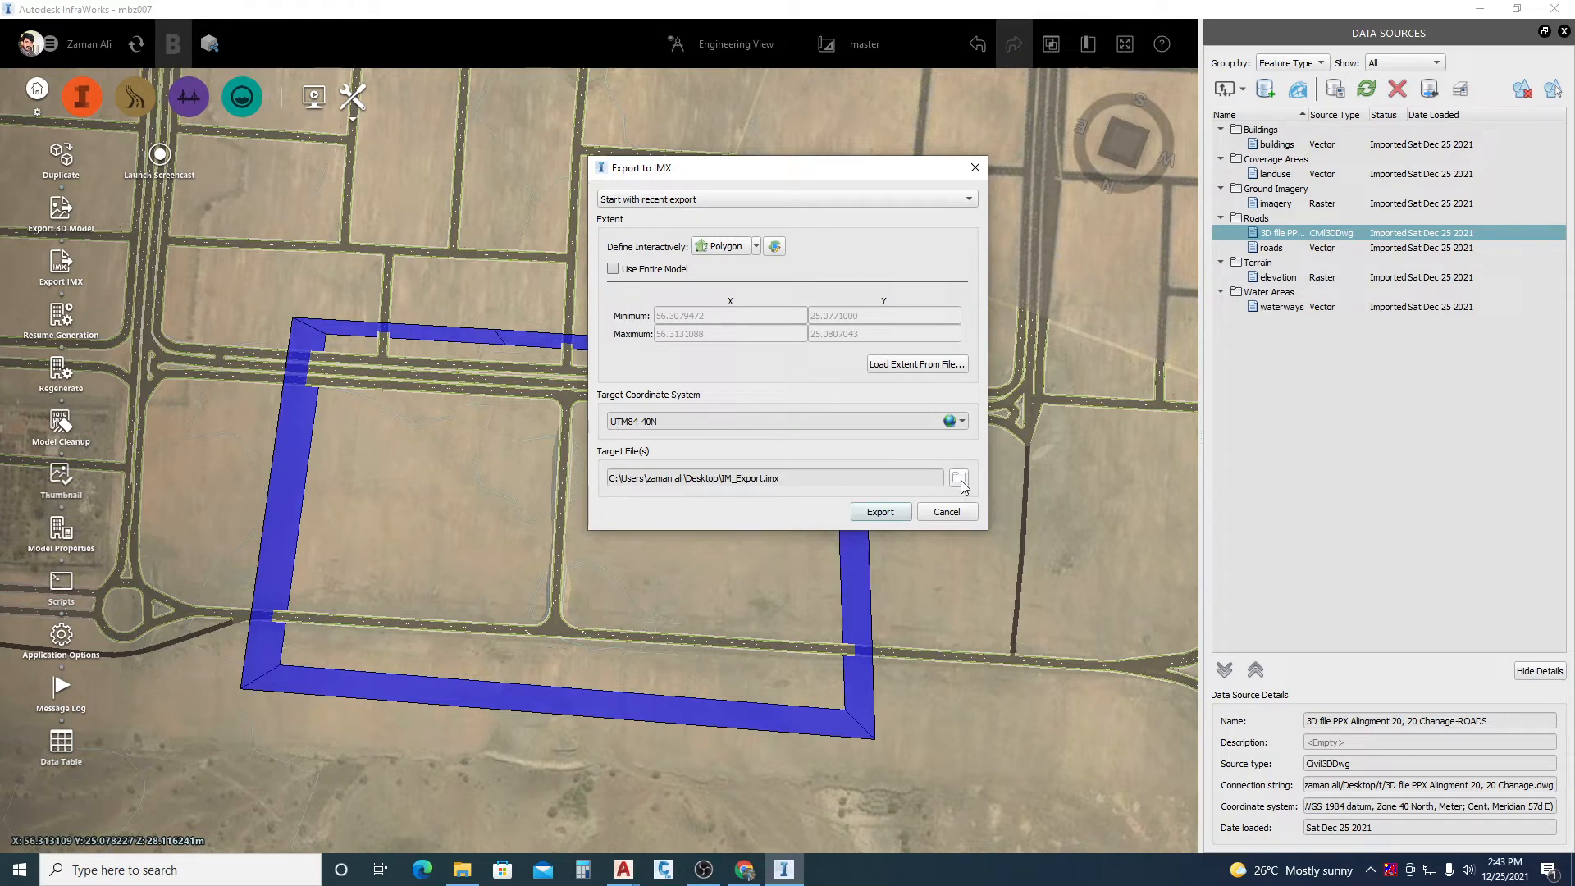
- Set the IMX export's target file to MBZ.imx on the Desktop and export the defined polygon extent
{"action": "left_click", "coordinate": [959, 479]}
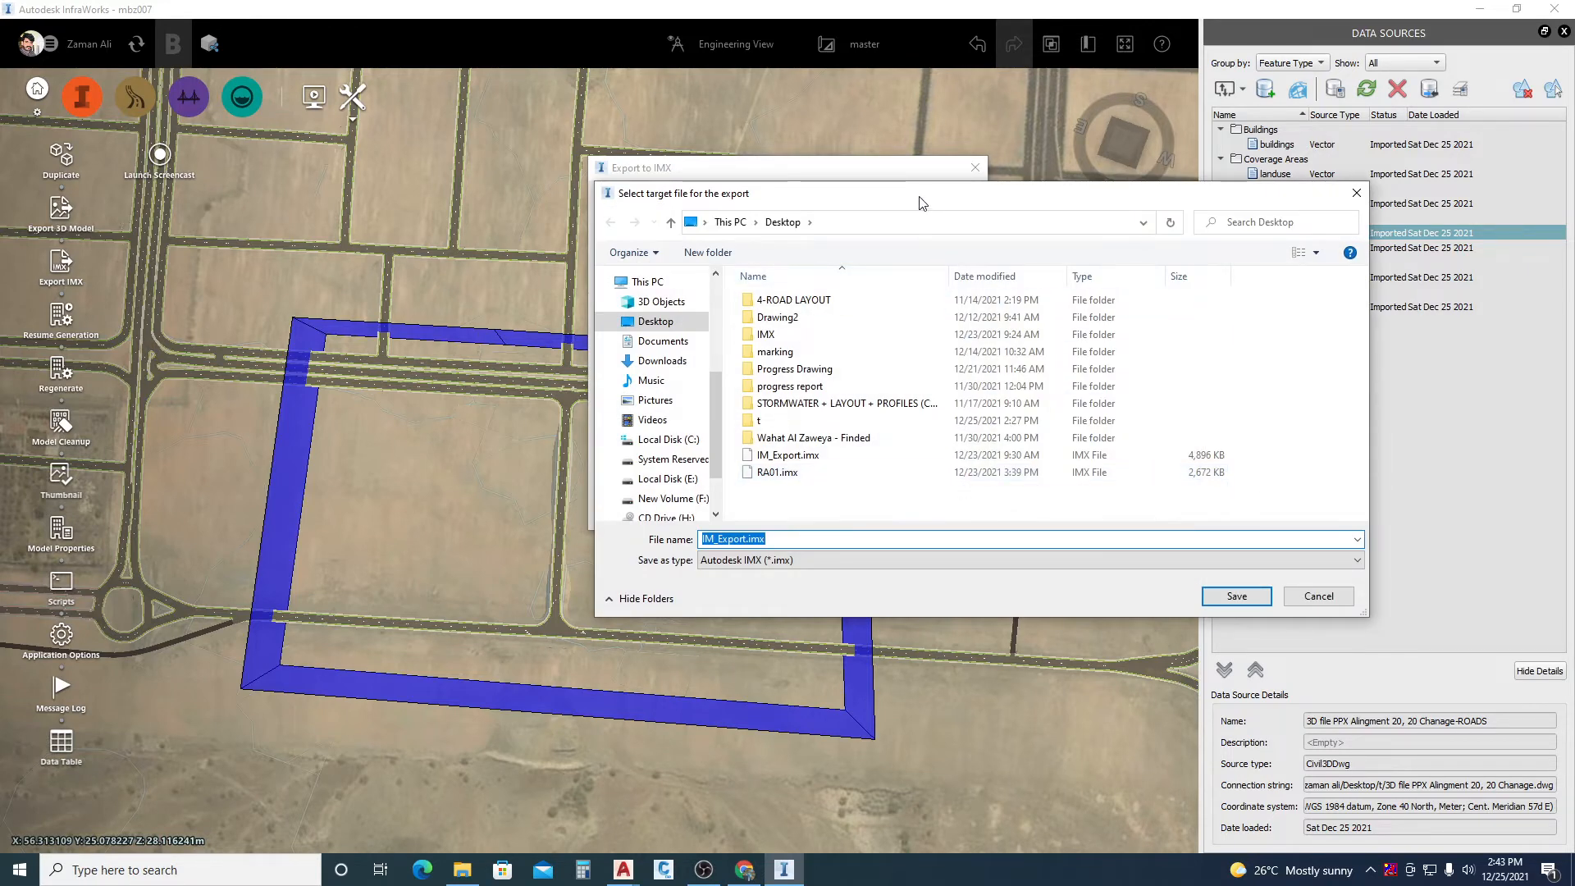
{"action": "left_click_drag", "start_coordinate": [921, 202], "coordinate": [712, 121]}
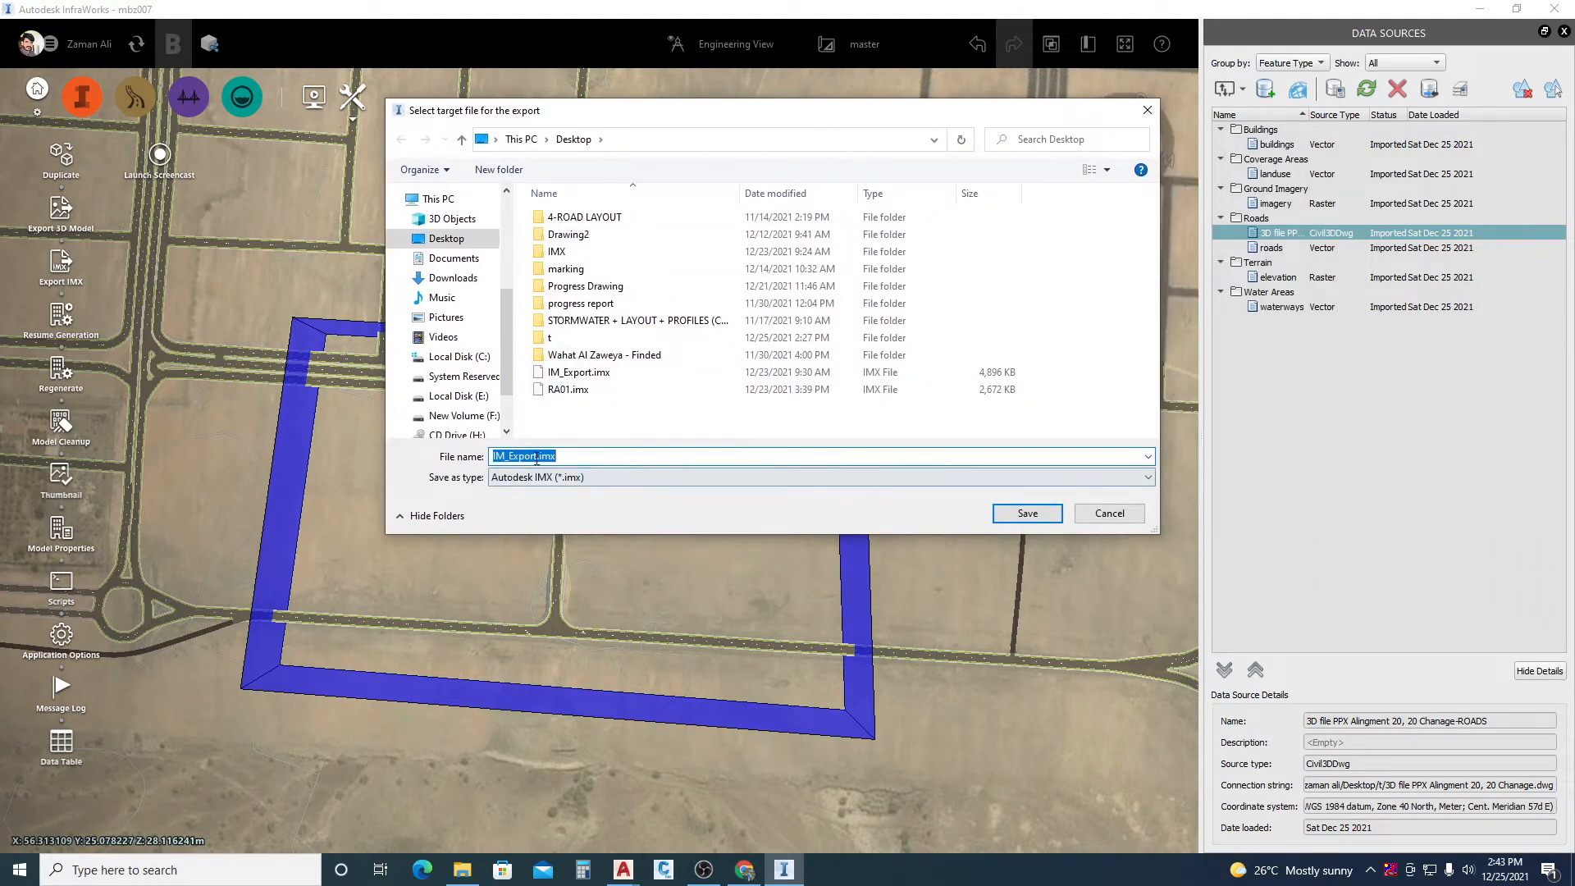
{"action": "type", "text": "M"}
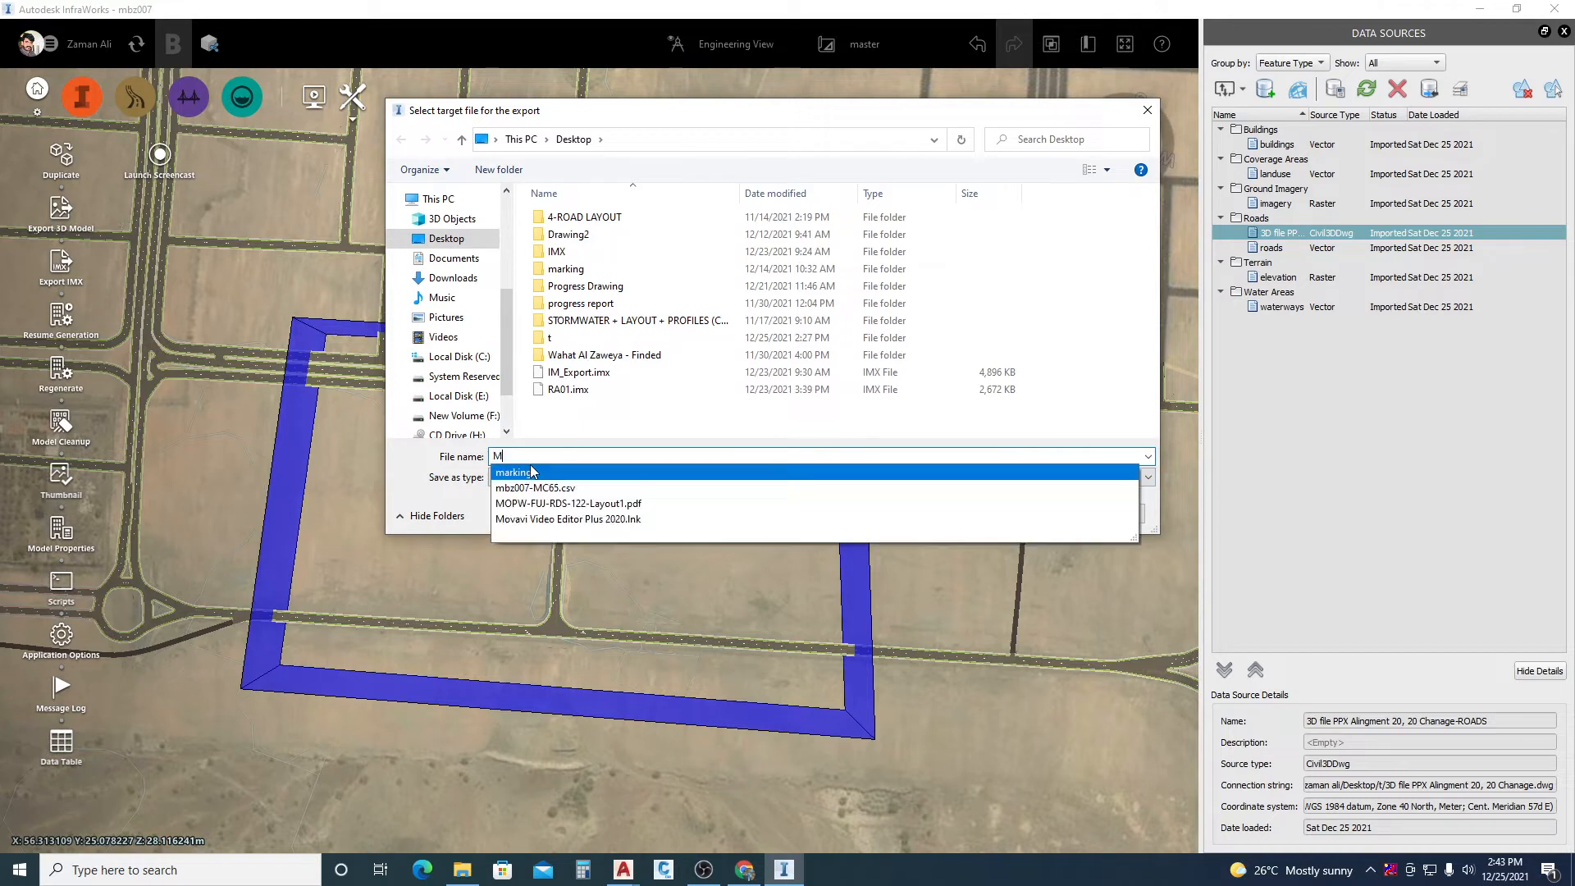
{"action": "type", "text": "B"}
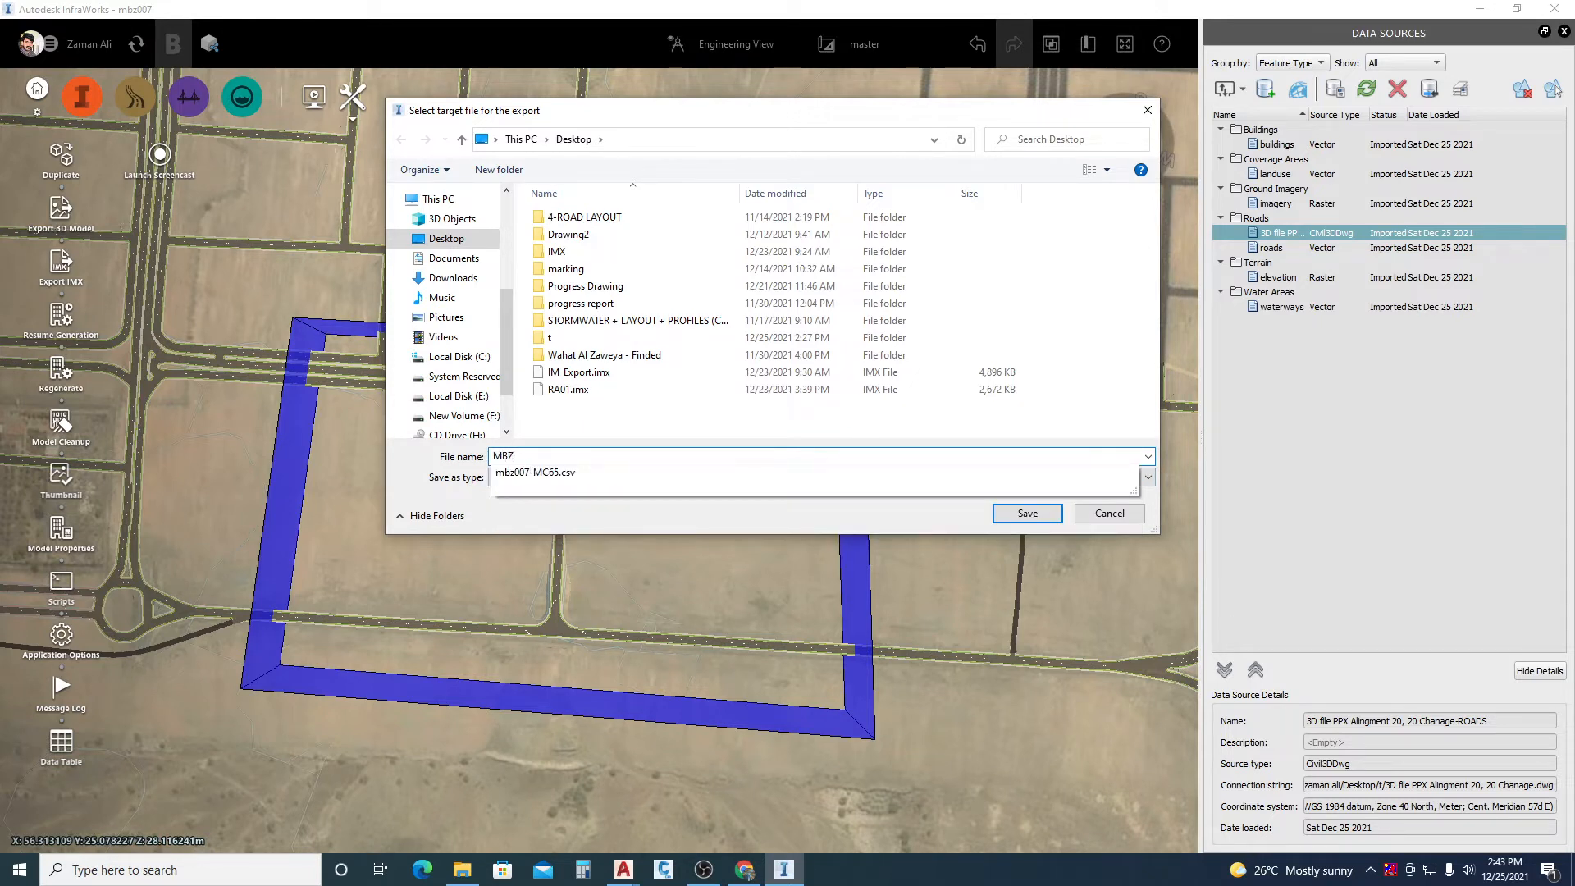
{"action": "type", "text": "Z"}
{"action": "left_click", "coordinate": [1028, 512]}
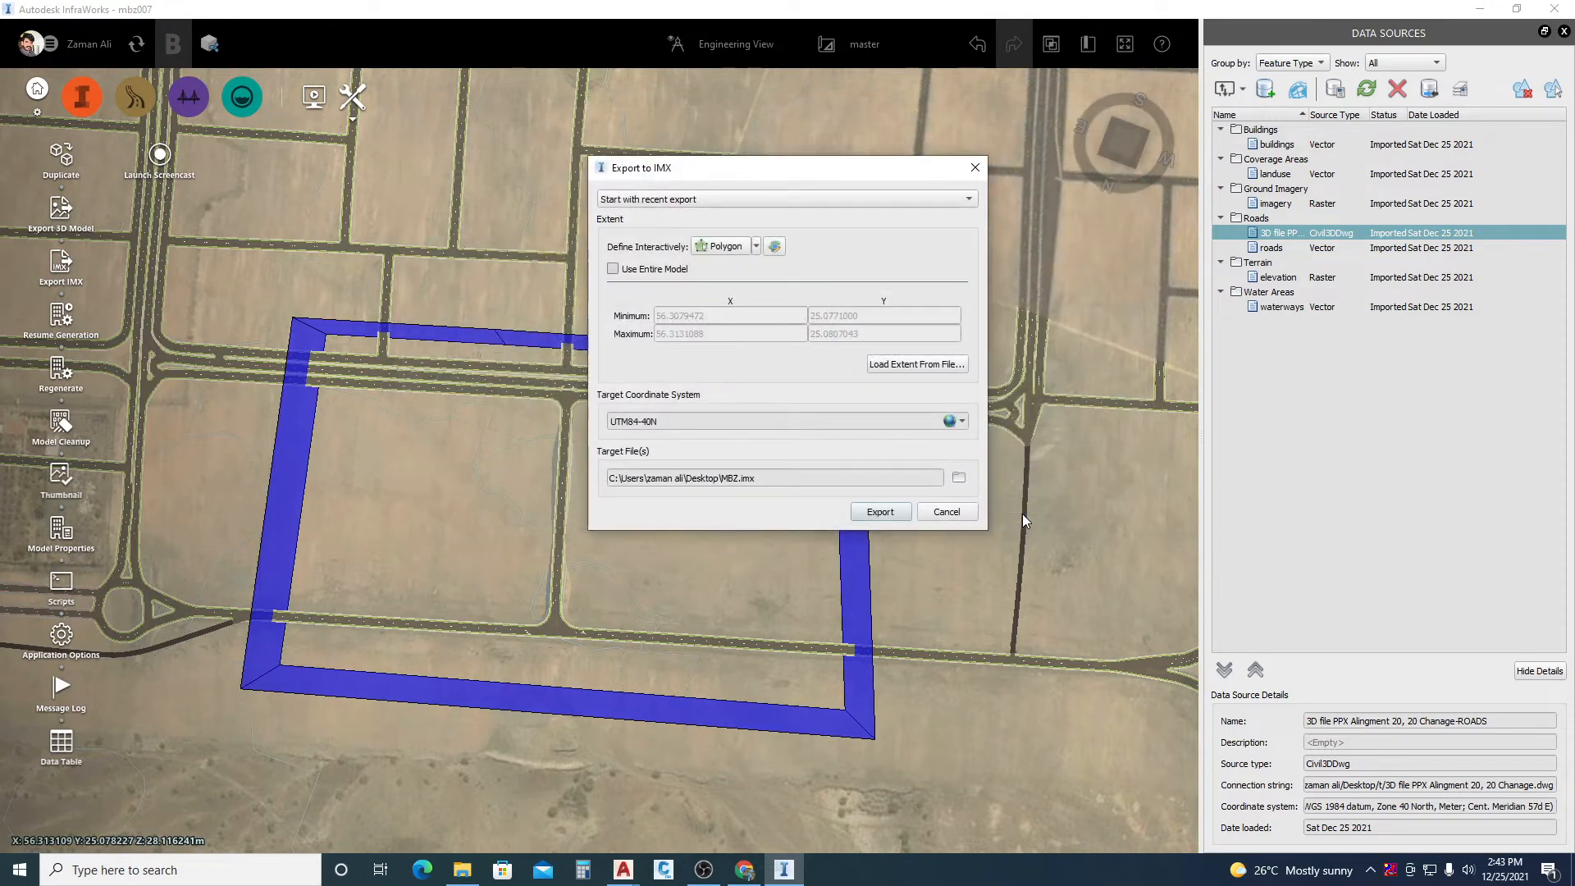
{"action": "left_click", "coordinate": [880, 513]}
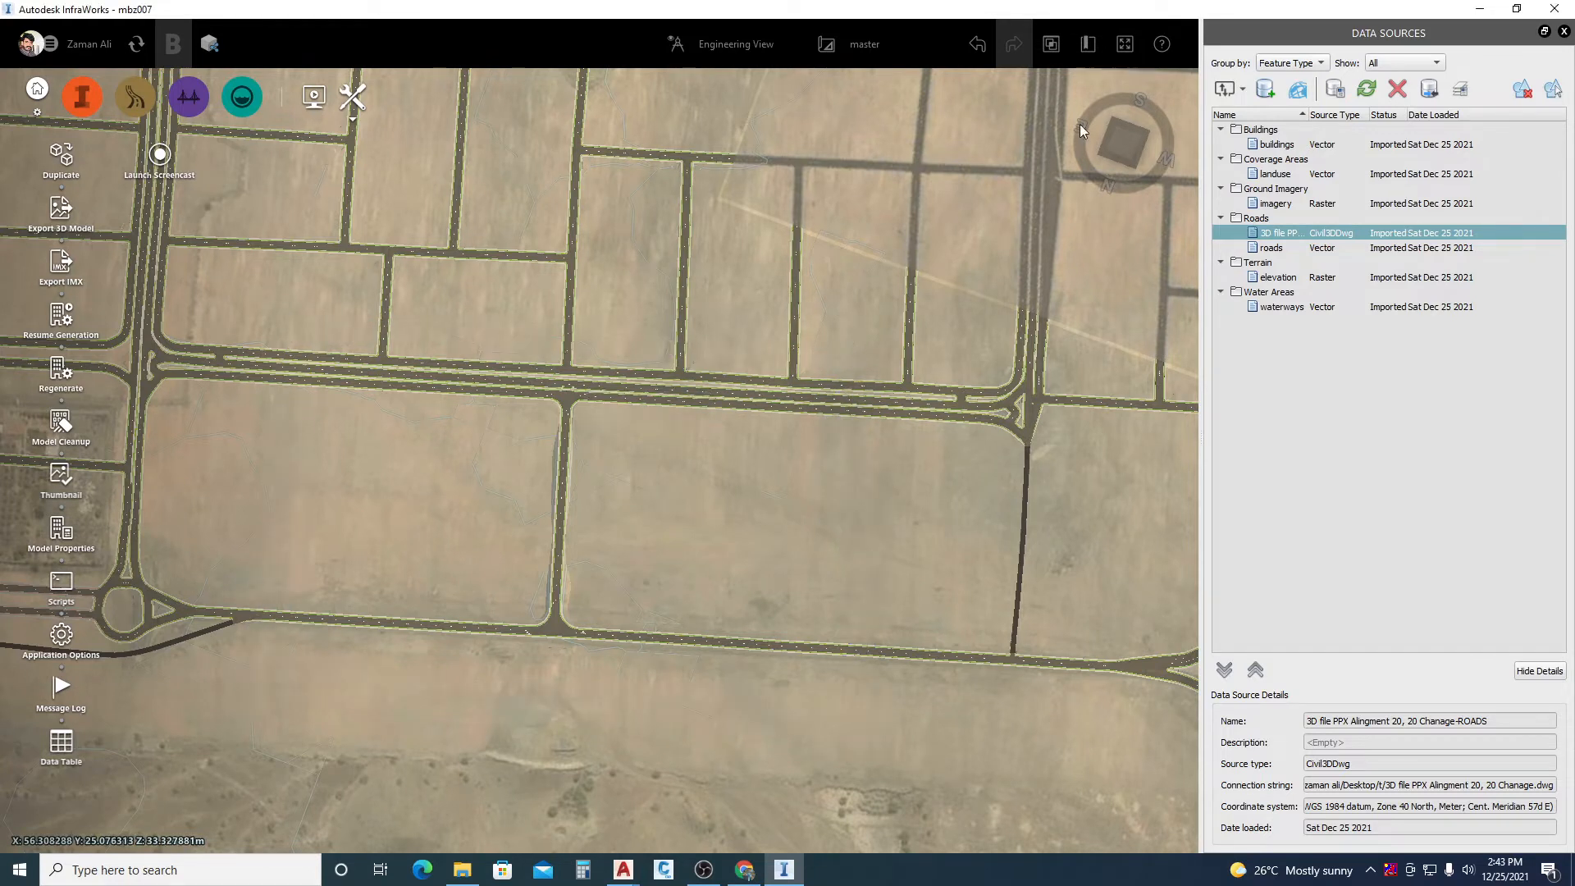
- Switch to Civil 3D and delete the MC65 alignment on the connecting road inside the yellow circle
{"action": "left_click", "coordinate": [1482, 13]}
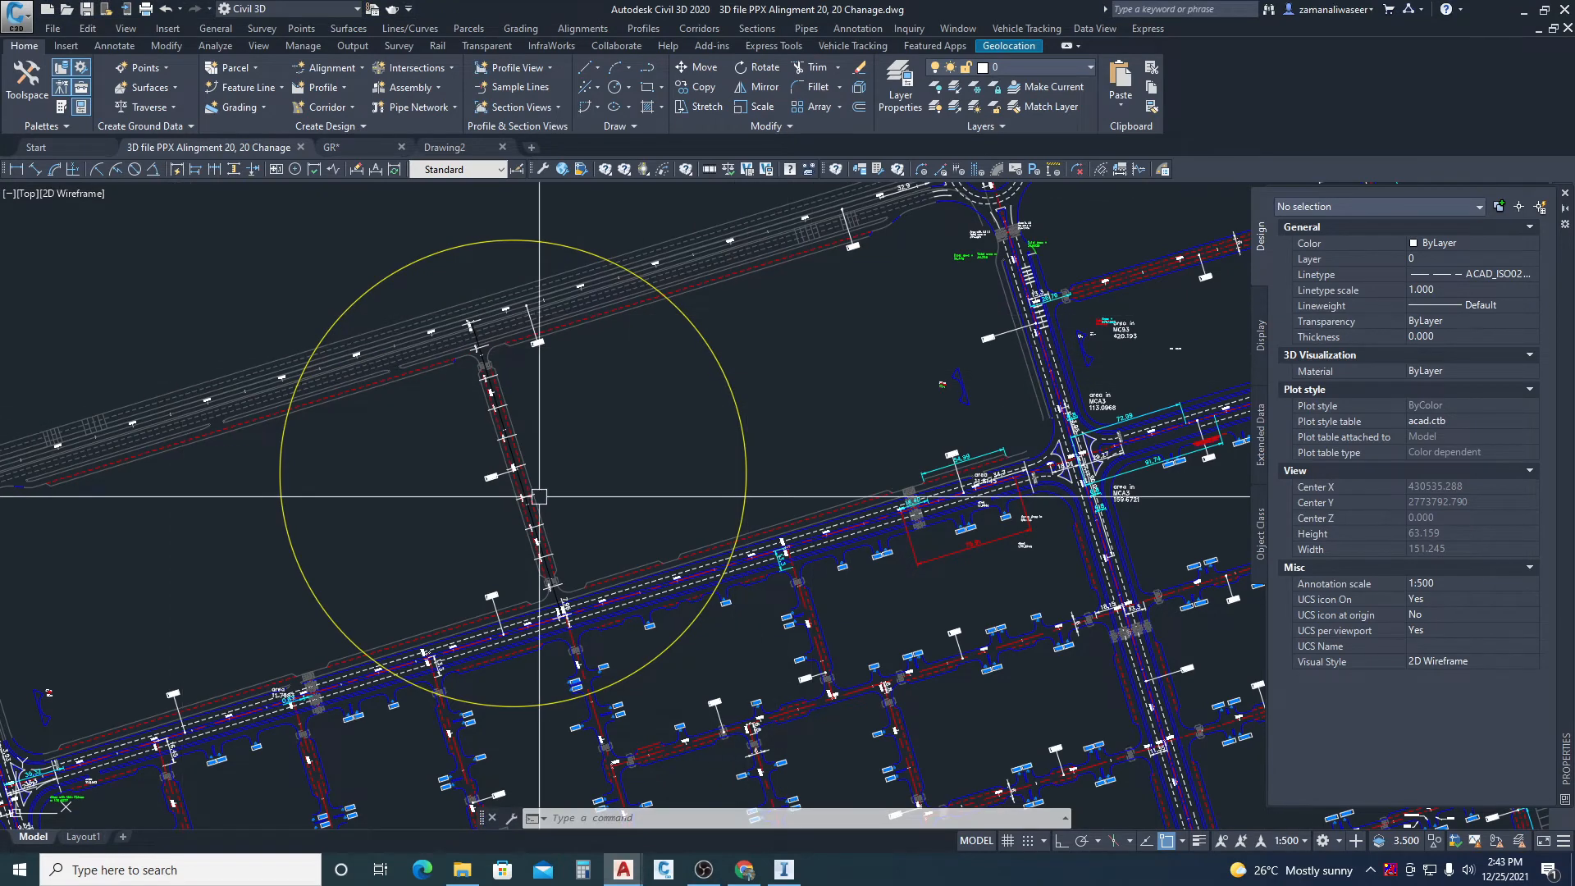
{"action": "scroll", "coordinate": [556, 318], "scroll_direction": "down", "scroll_amount": 2}
{"action": "scroll", "coordinate": [558, 320], "scroll_direction": "down", "scroll_amount": 2}
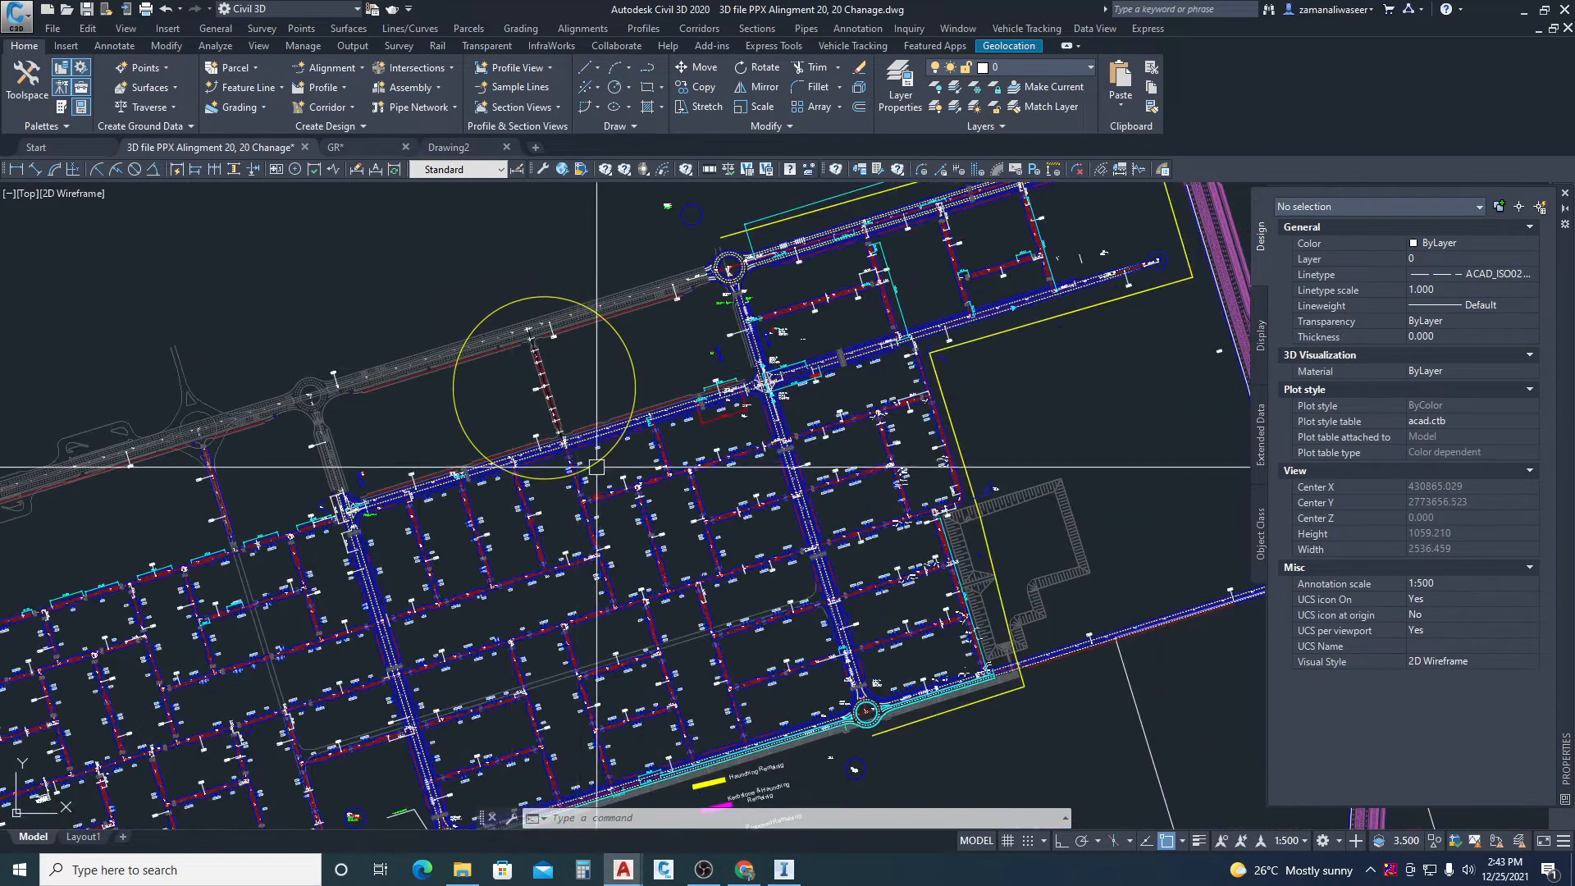
{"action": "scroll", "coordinate": [563, 295], "scroll_direction": "up", "scroll_amount": 6}
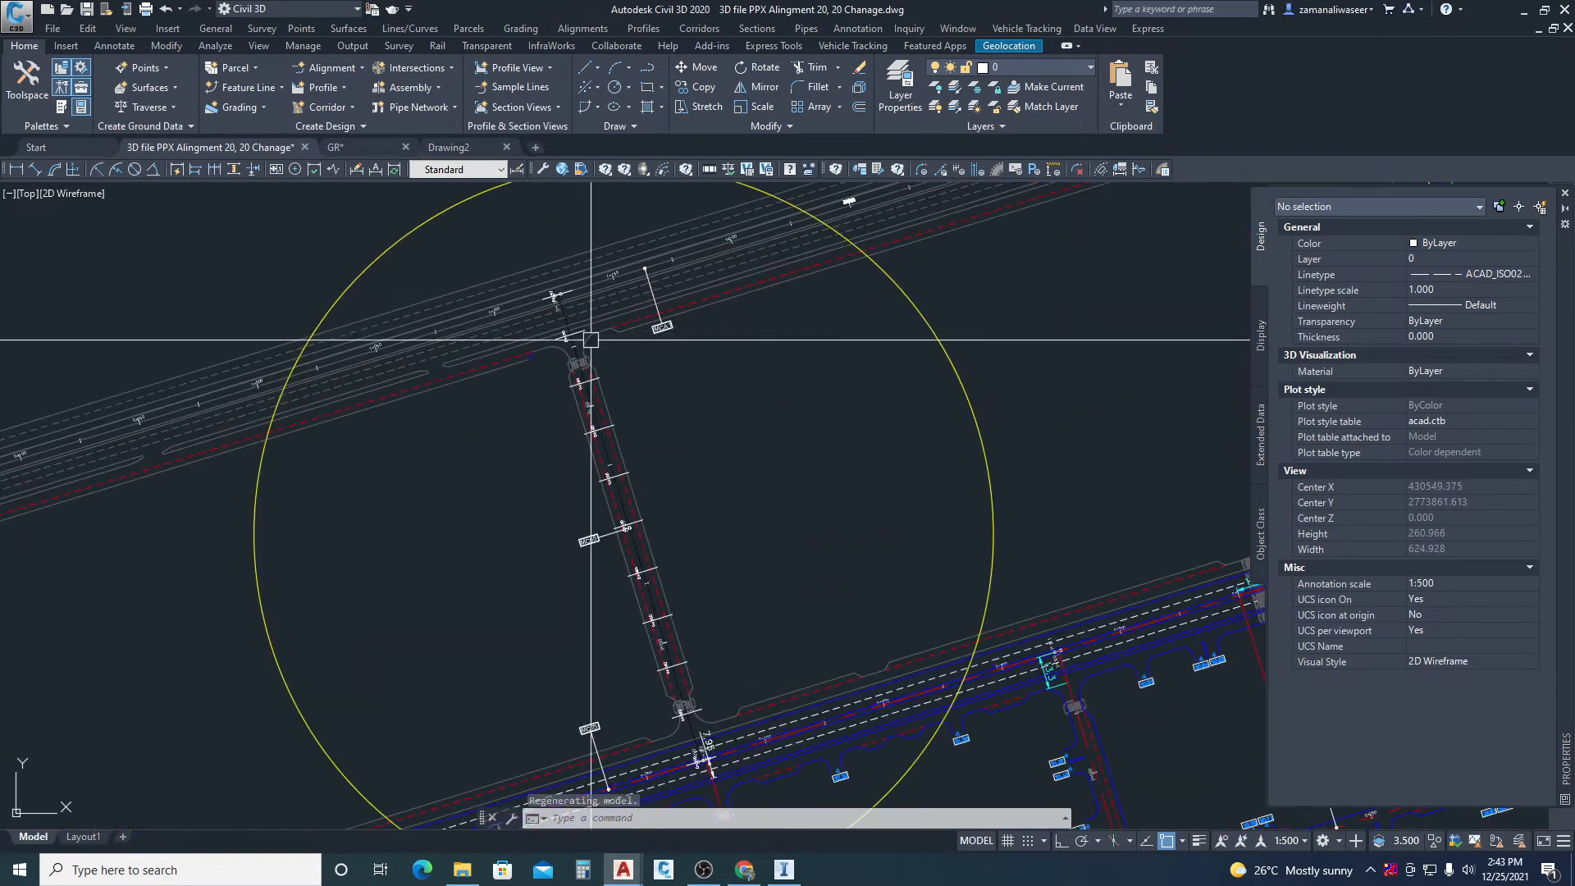
{"action": "scroll", "coordinate": [575, 336], "scroll_direction": "up", "scroll_amount": 8}
{"action": "scroll", "coordinate": [552, 344], "scroll_direction": "down", "scroll_amount": 2}
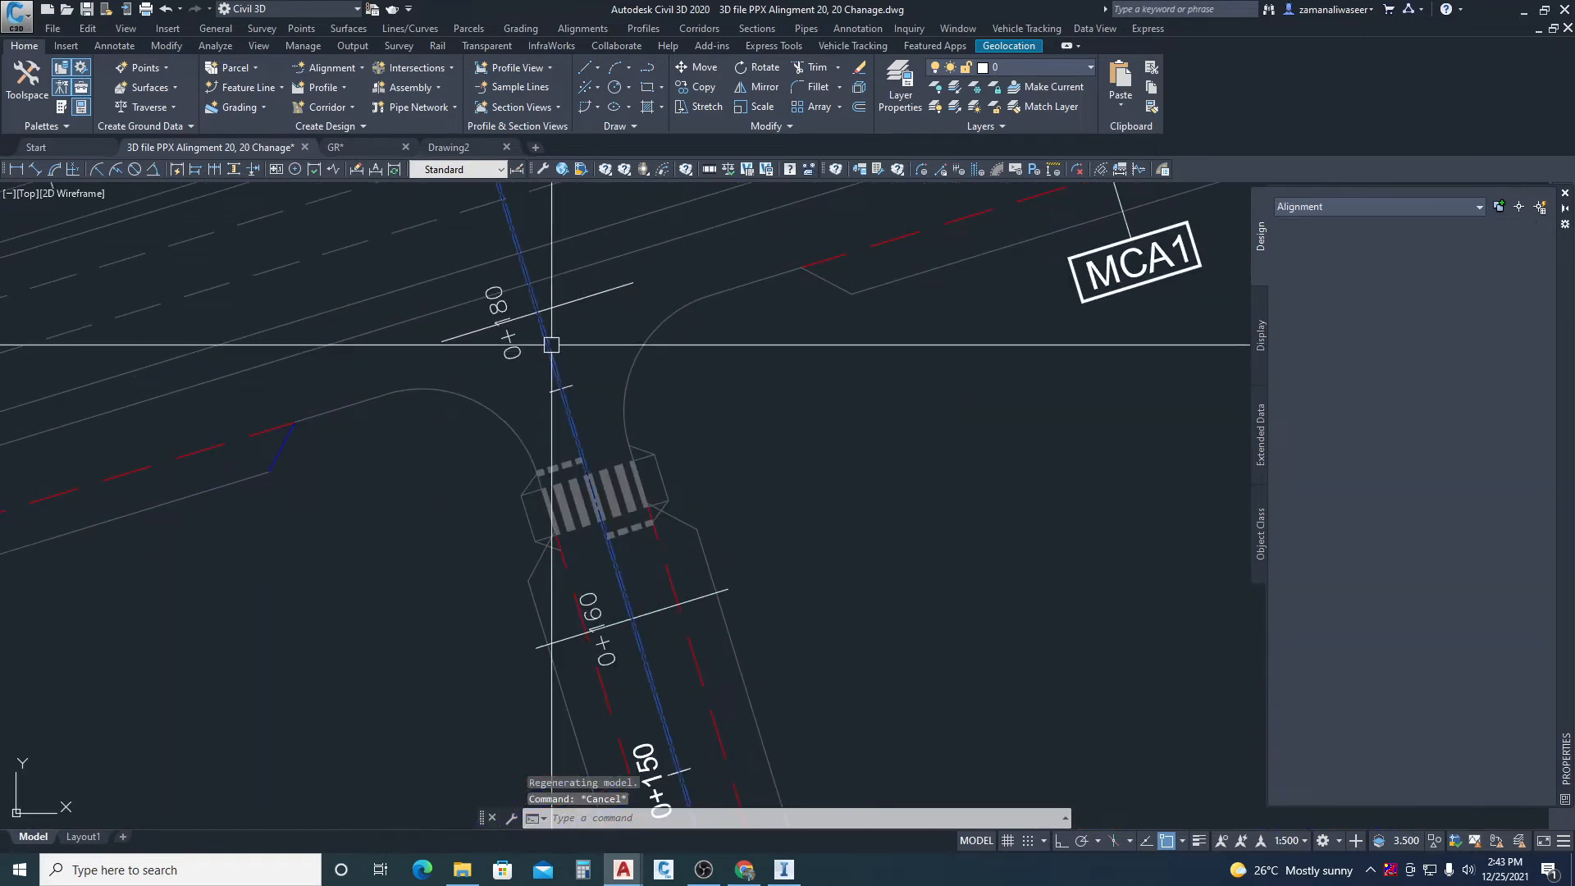
{"action": "left_click", "coordinate": [551, 345]}
{"action": "scroll", "coordinate": [349, 525], "scroll_direction": "down", "scroll_amount": 4}
{"action": "scroll", "coordinate": [365, 519], "scroll_direction": "down", "scroll_amount": 2}
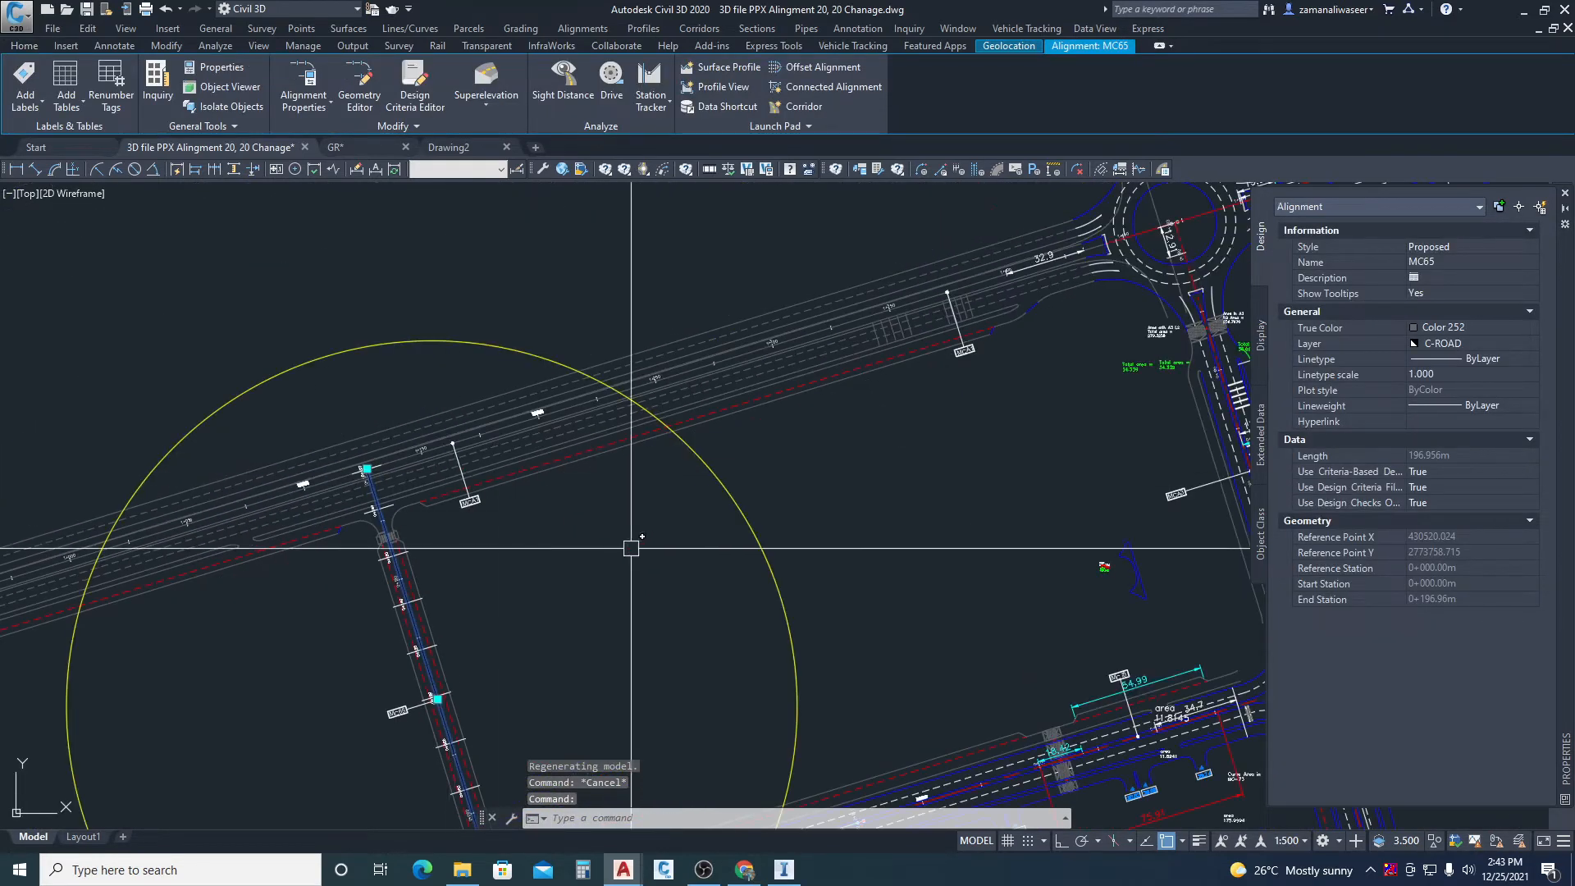
{"action": "key", "text": "Delete"}
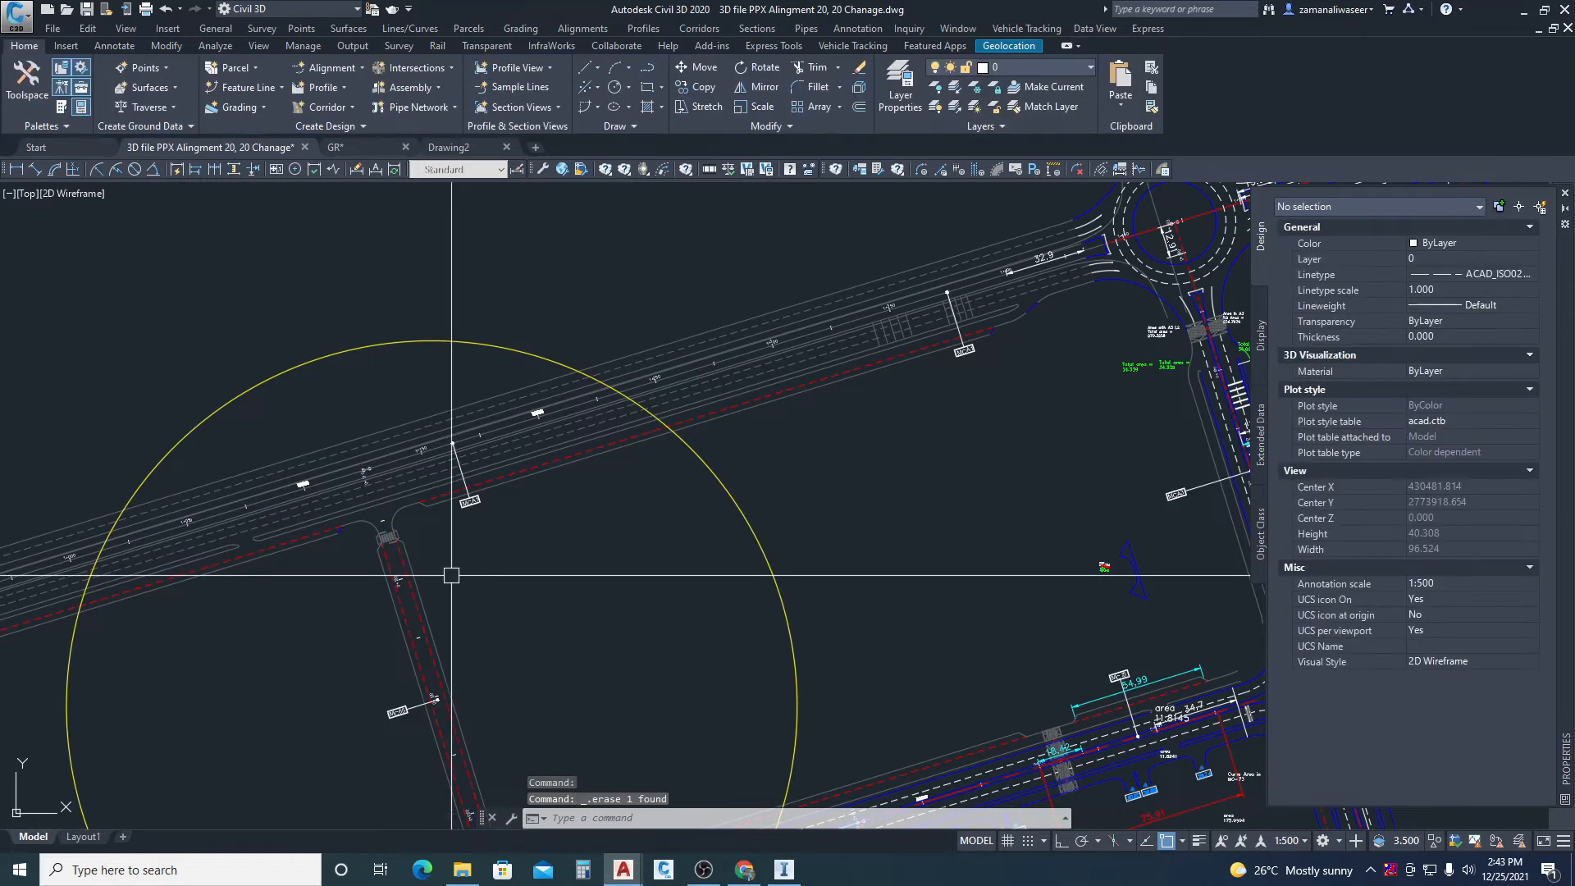
{"action": "key", "text": "Escape"}
- Open the InfraWorks model MBZ.imx from the Desktop in the current drawing, using the All Objects.xml object settings
{"action": "scroll", "coordinate": [633, 490], "scroll_direction": "down", "scroll_amount": 10}
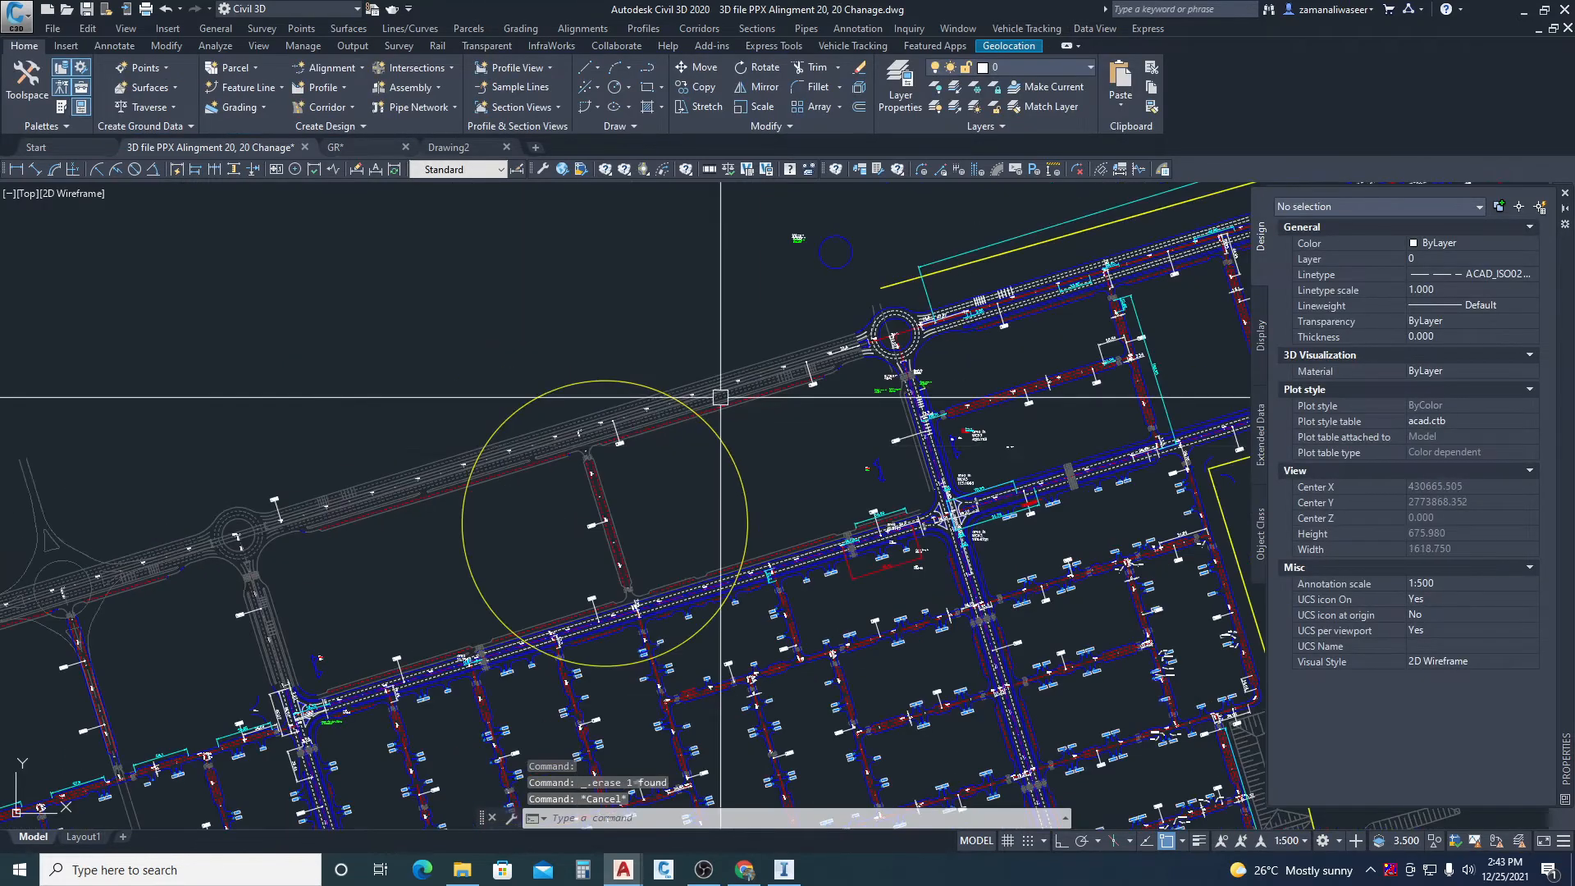
{"action": "middle_click_drag", "start_coordinate": [633, 489], "coordinate": [642, 451]}
{"action": "left_click", "coordinate": [552, 46]}
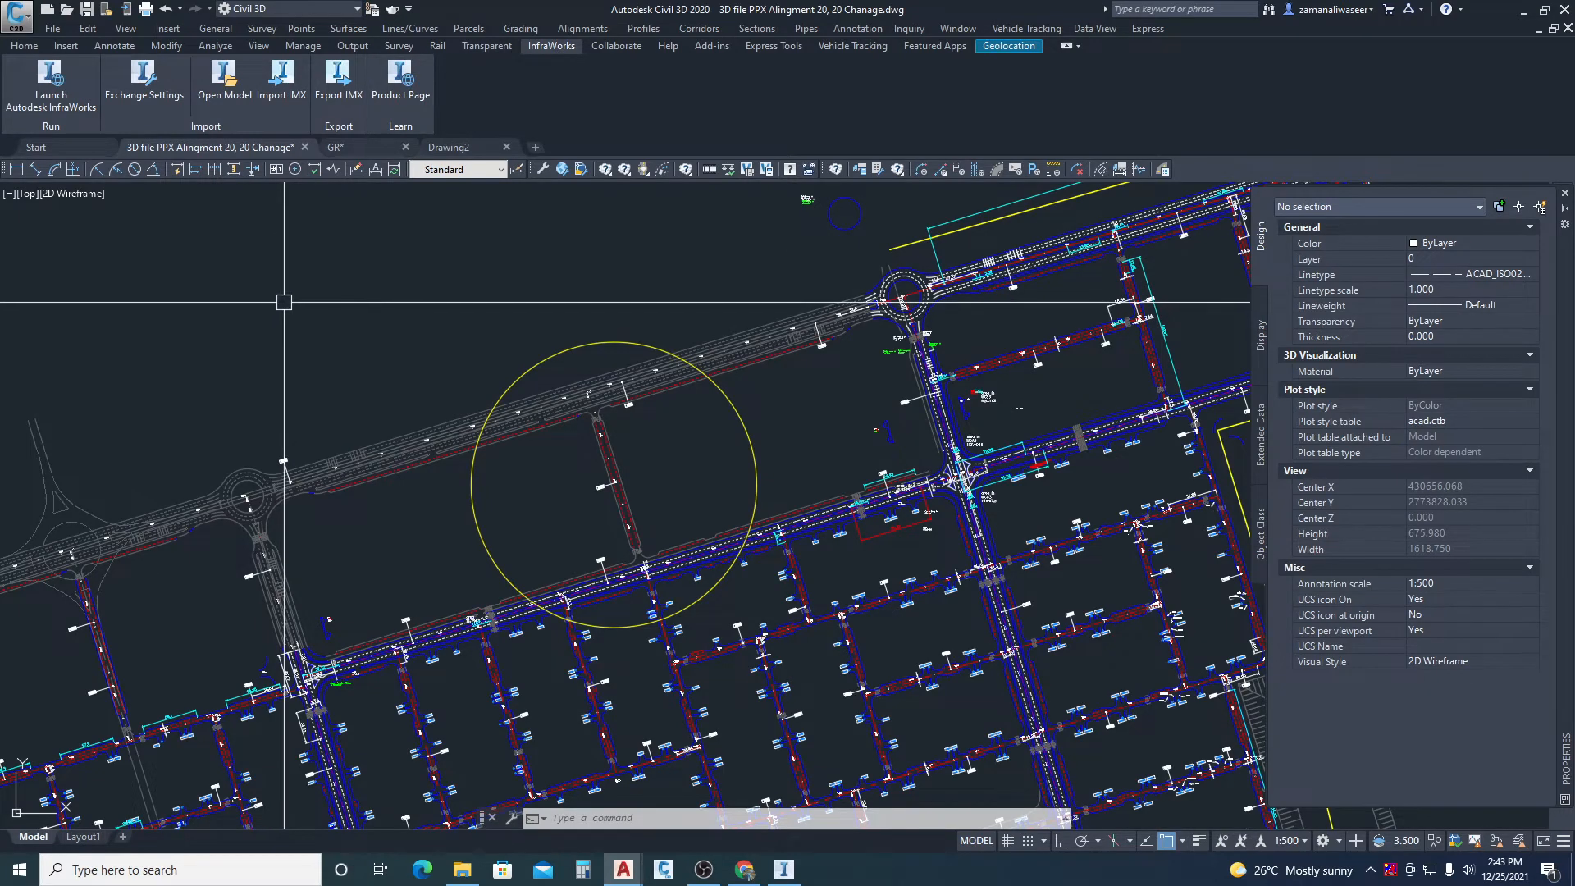
{"action": "left_click", "coordinate": [220, 96]}
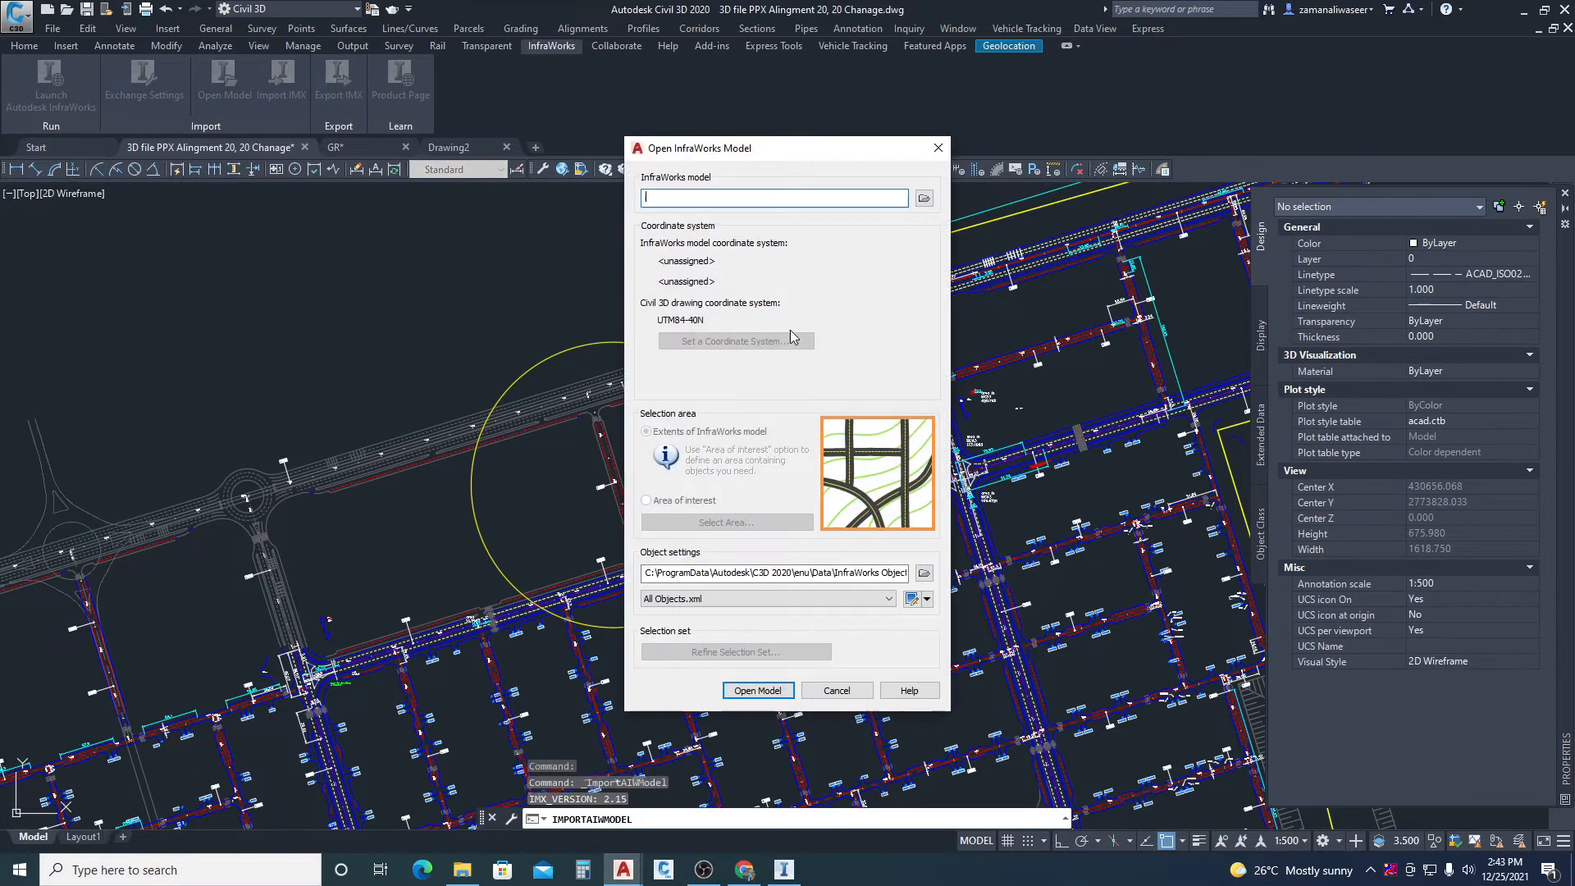
{"action": "left_click", "coordinate": [923, 199]}
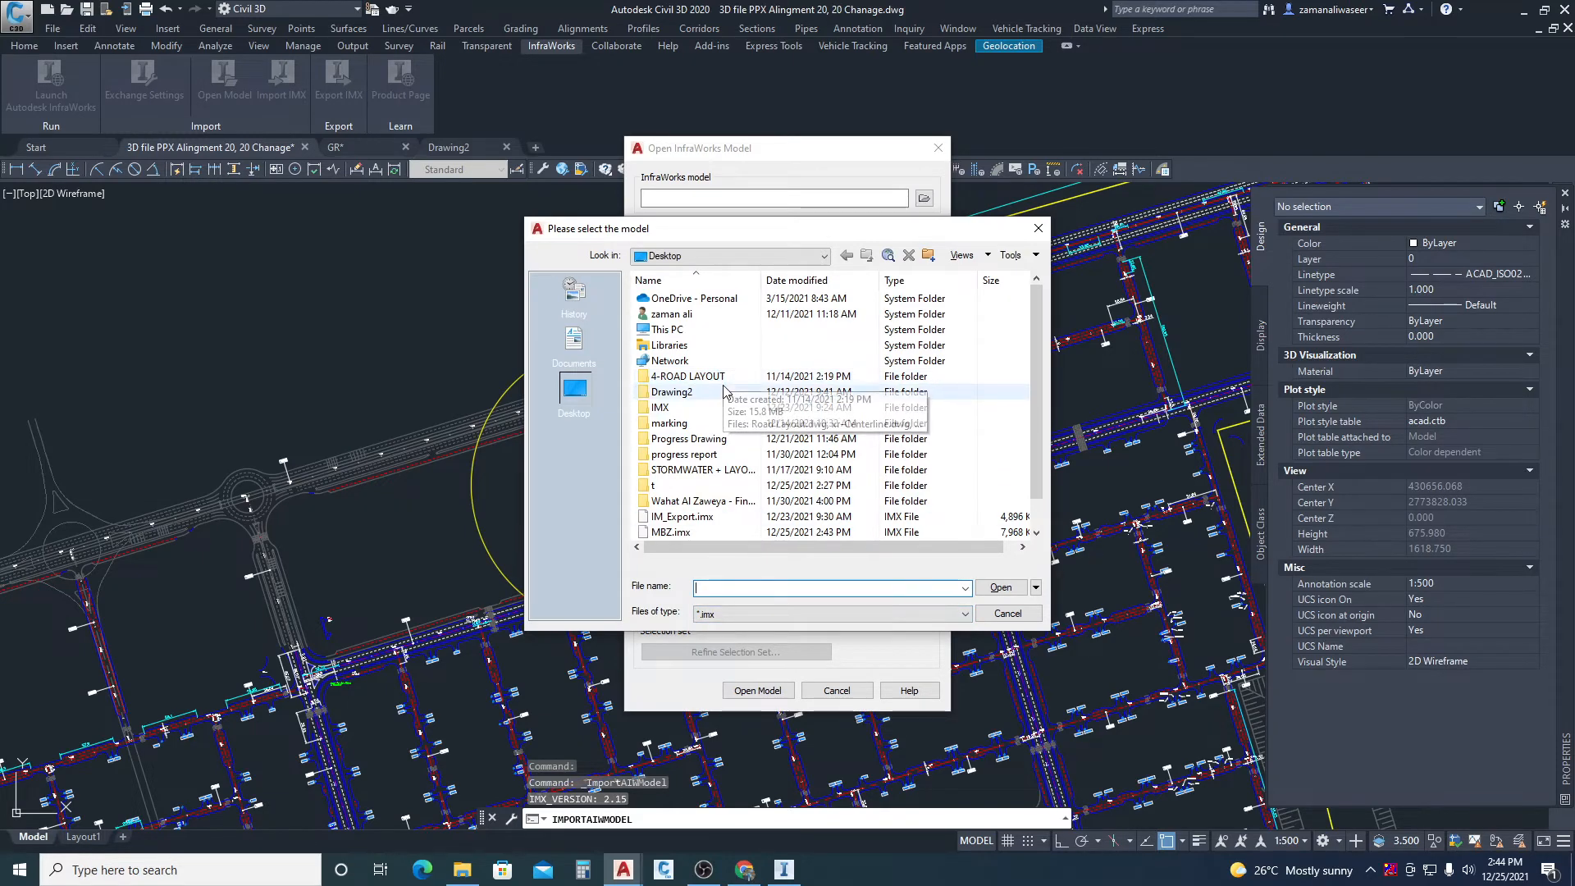
{"action": "left_click", "coordinate": [680, 534]}
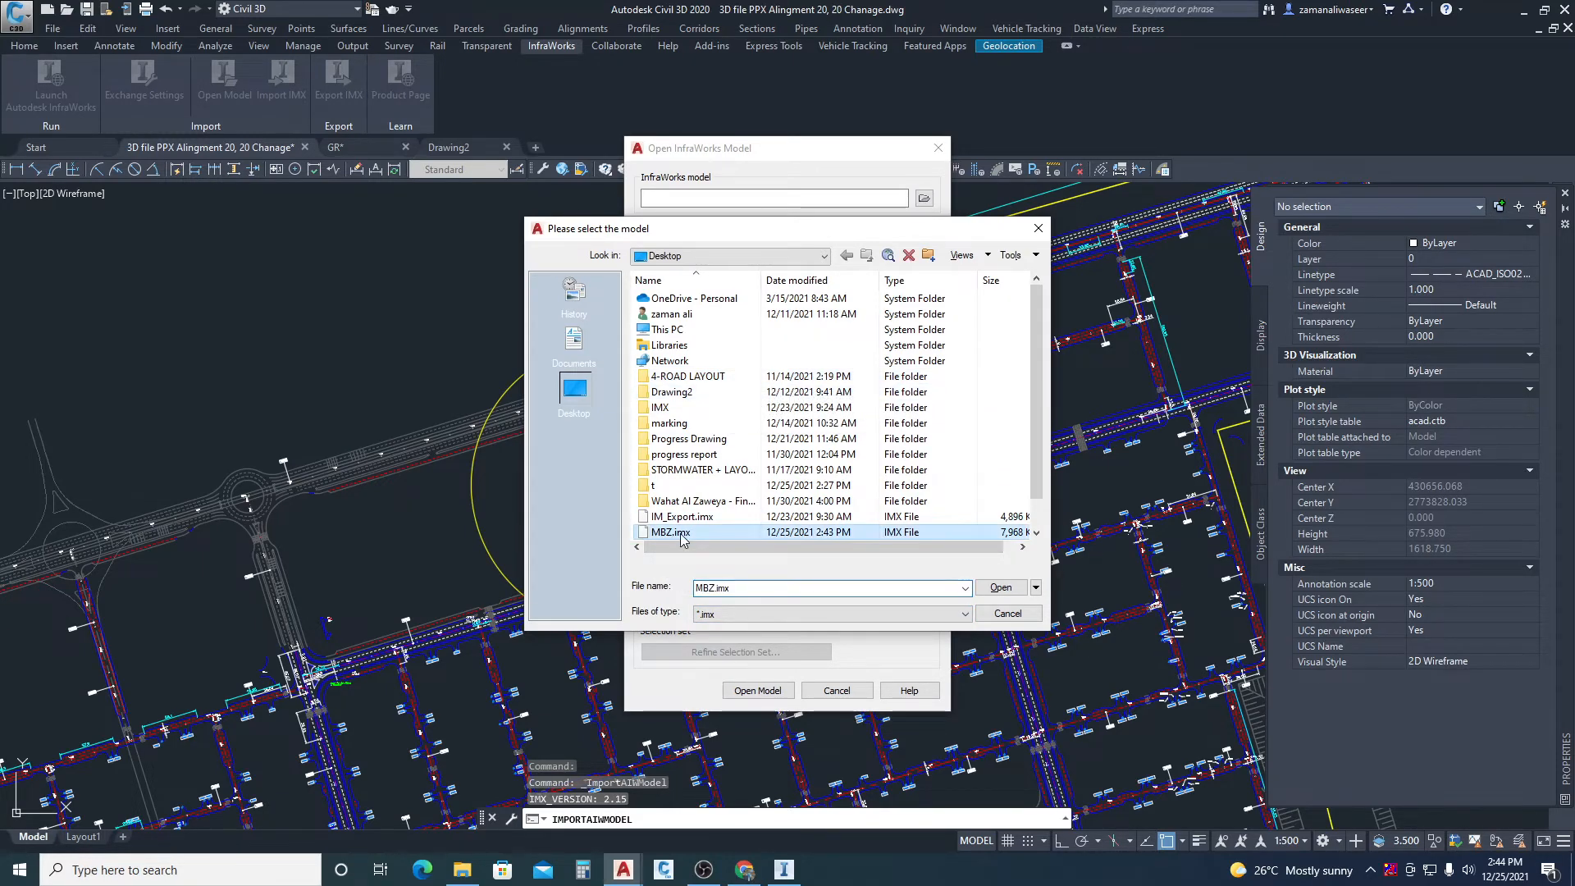
{"action": "left_click", "coordinate": [999, 588]}
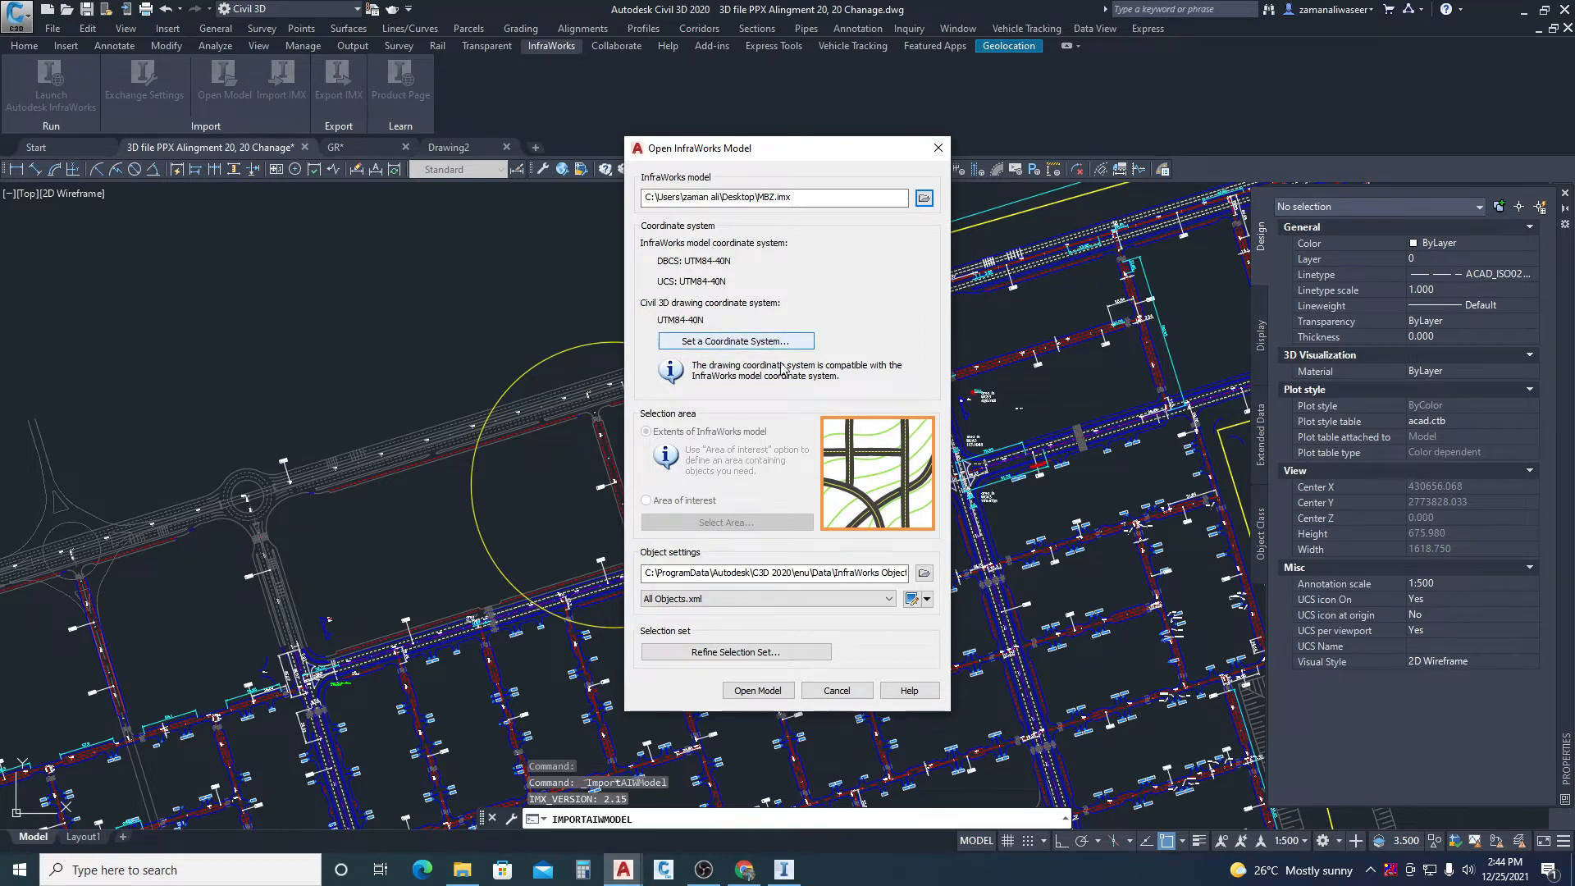
{"action": "left_click", "coordinate": [750, 692]}
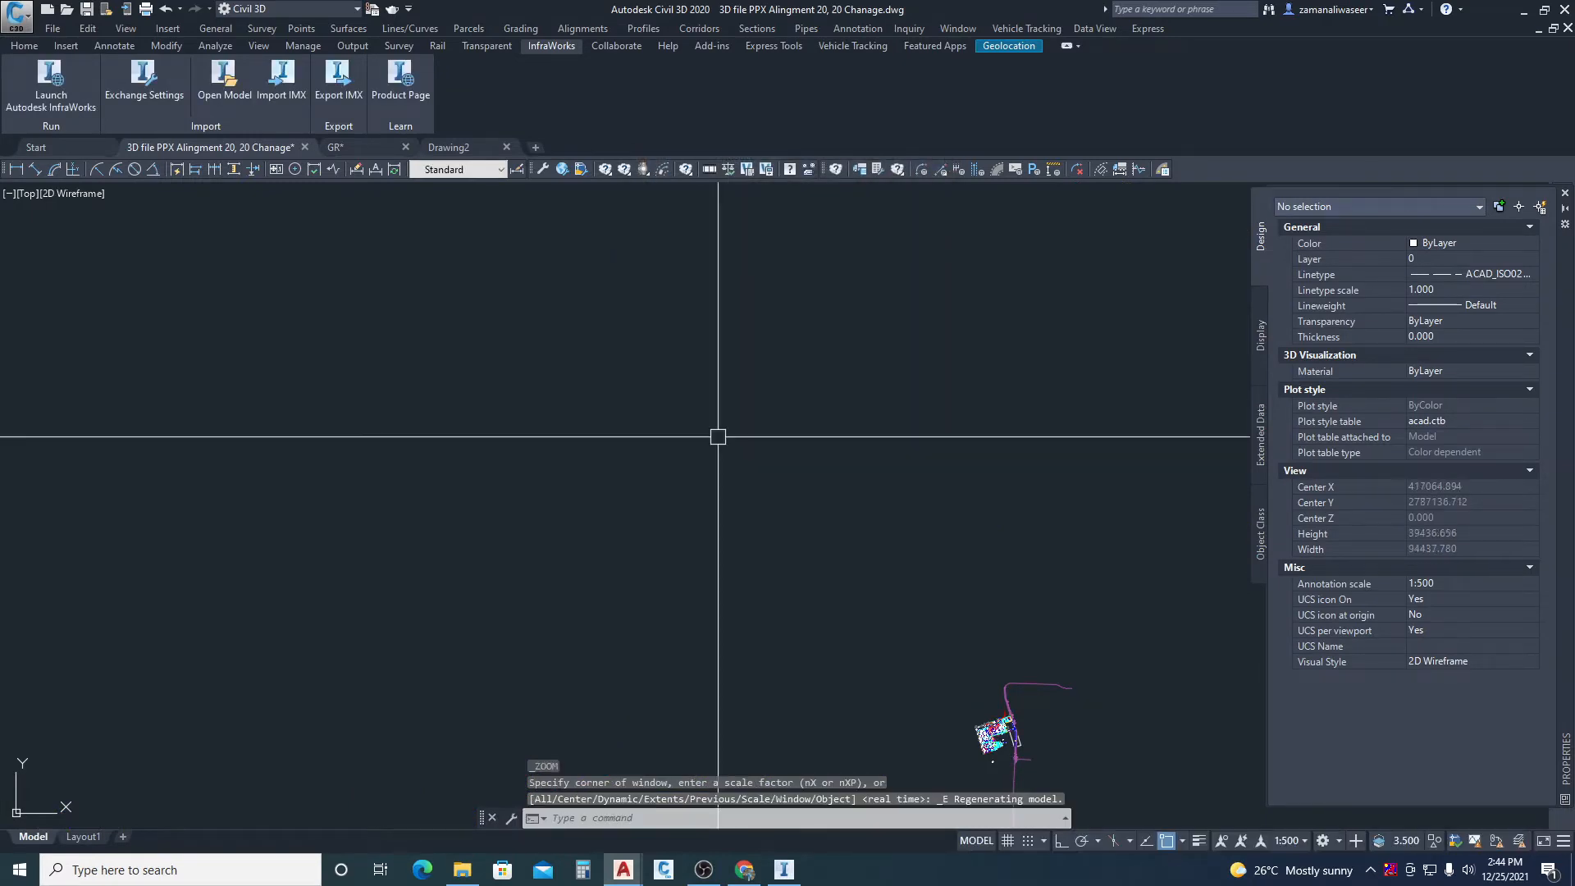
- Examine the imported MC65 corridor and the intersections where it meets the main roads at both ends
{"action": "scroll", "coordinate": [749, 342], "scroll_direction": "up", "scroll_amount": 10}
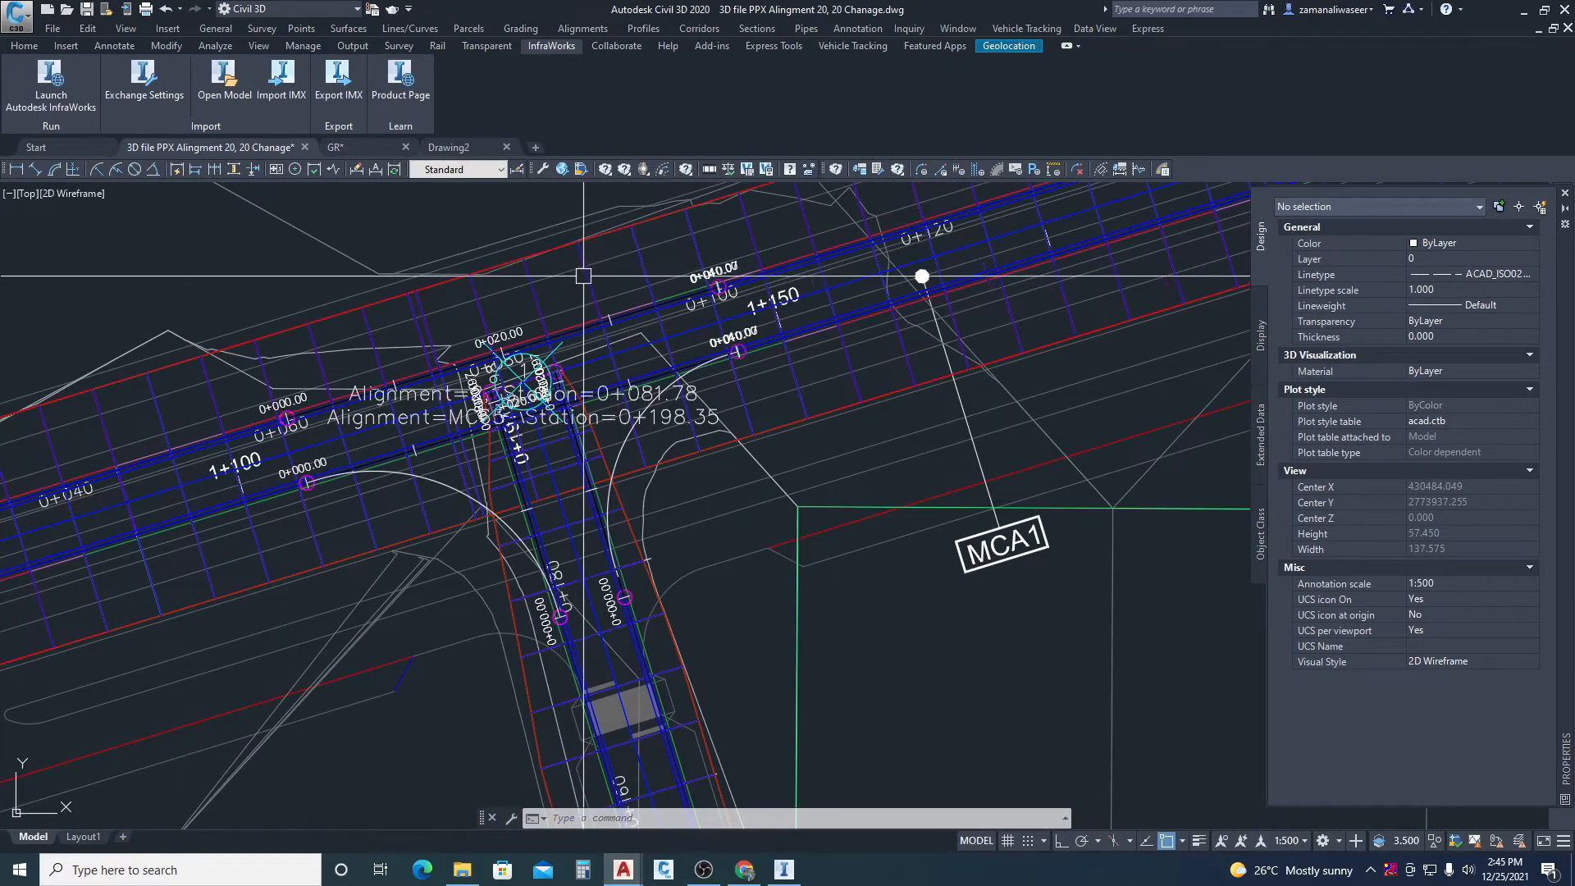
{"action": "left_click", "coordinate": [592, 324]}
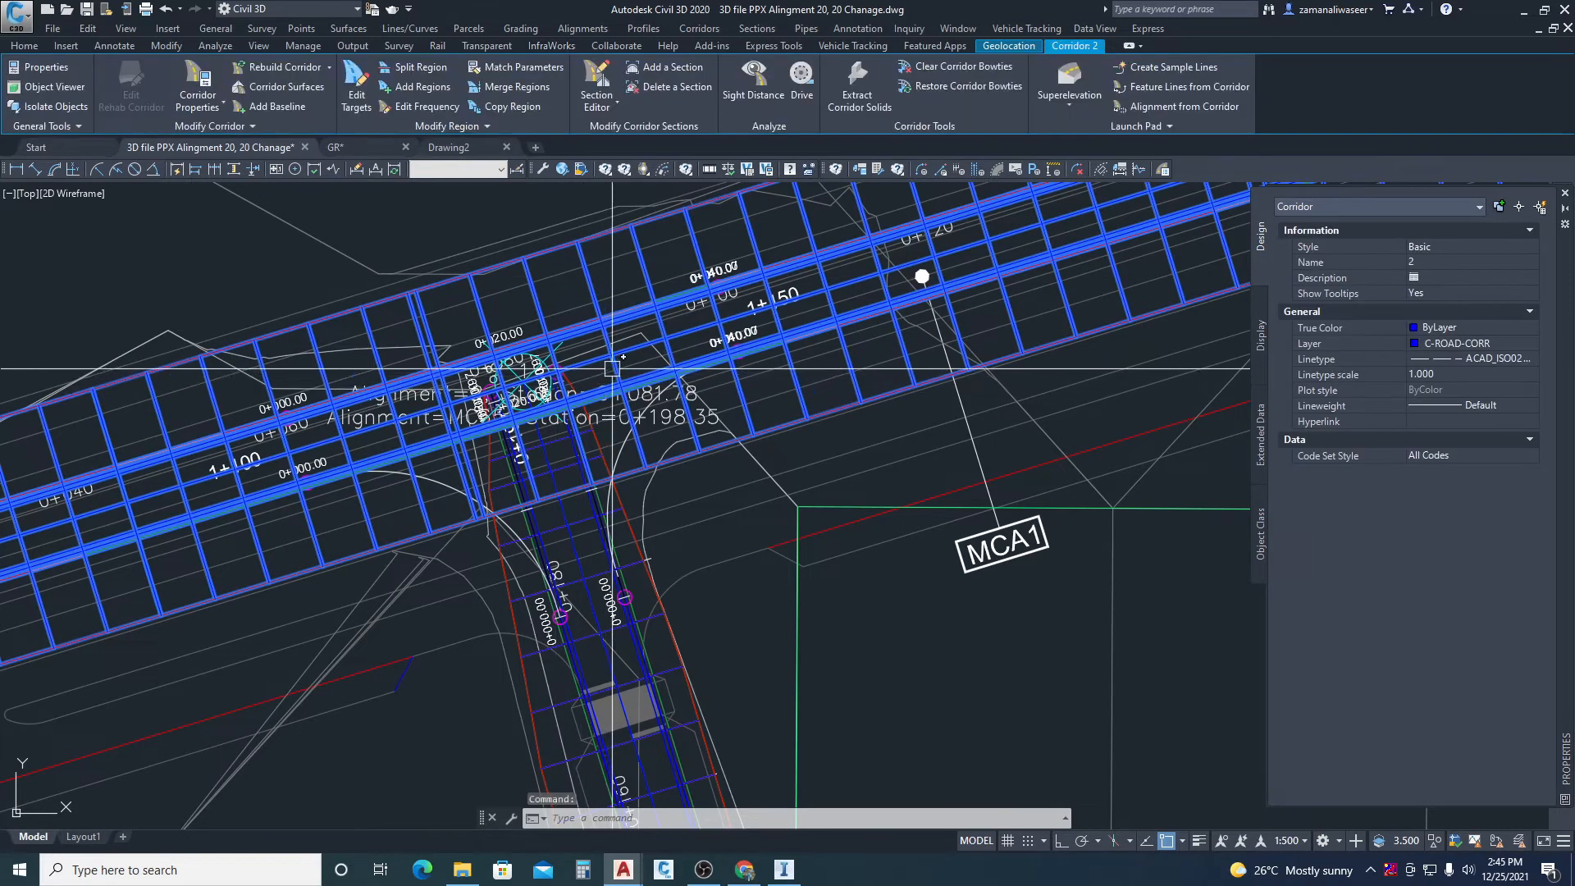
{"action": "key", "text": "Escape"}
{"action": "scroll", "coordinate": [662, 258], "scroll_direction": "down", "scroll_amount": 4}
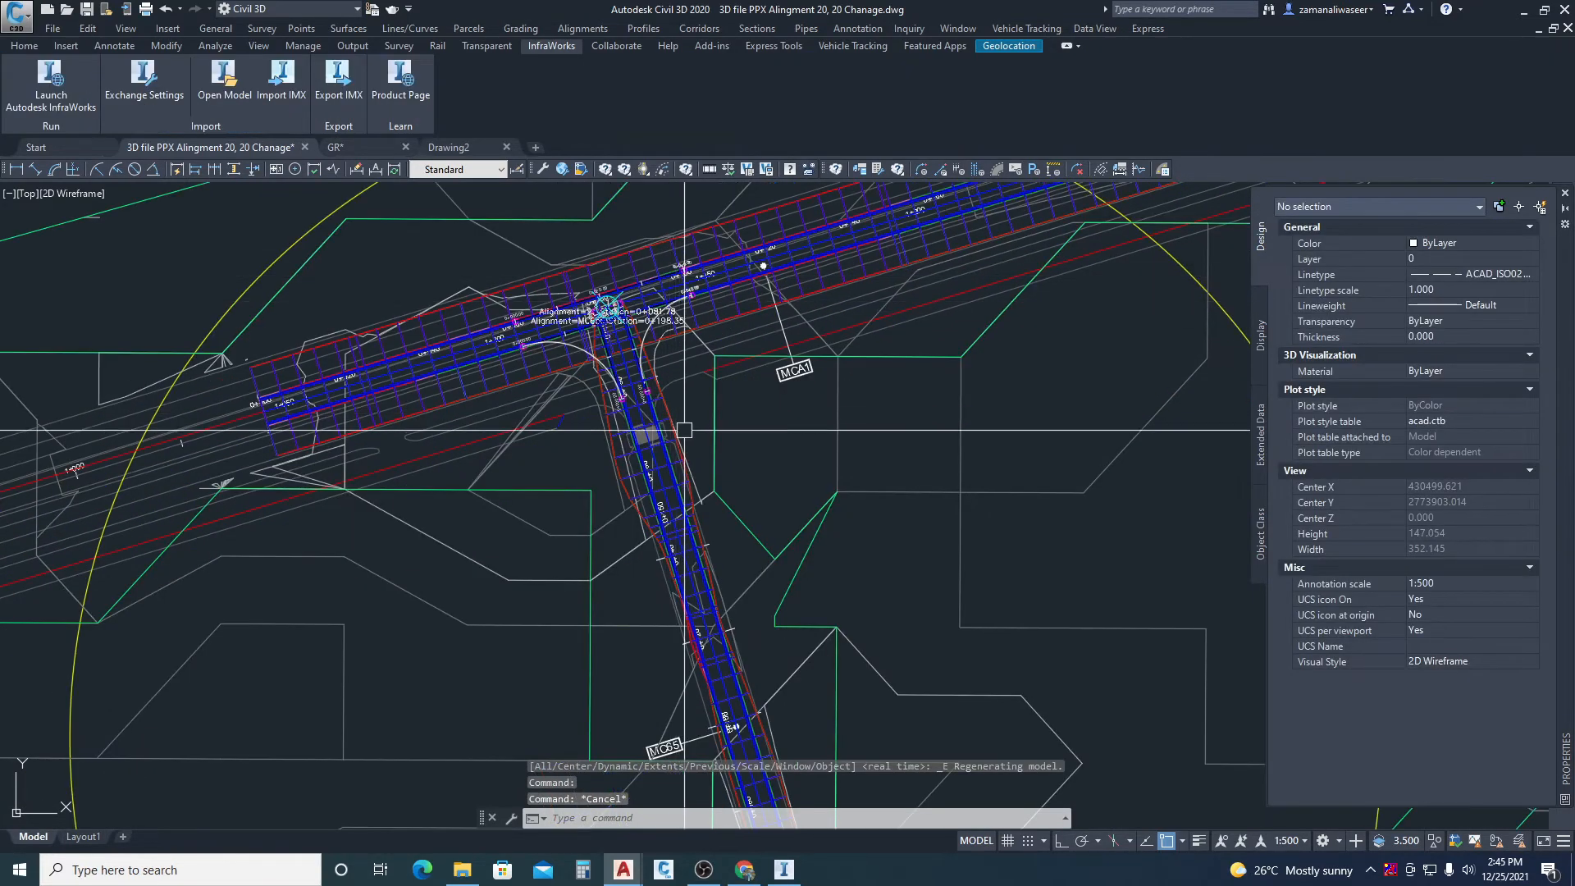
{"action": "scroll", "coordinate": [648, 476], "scroll_direction": "up", "scroll_amount": 6}
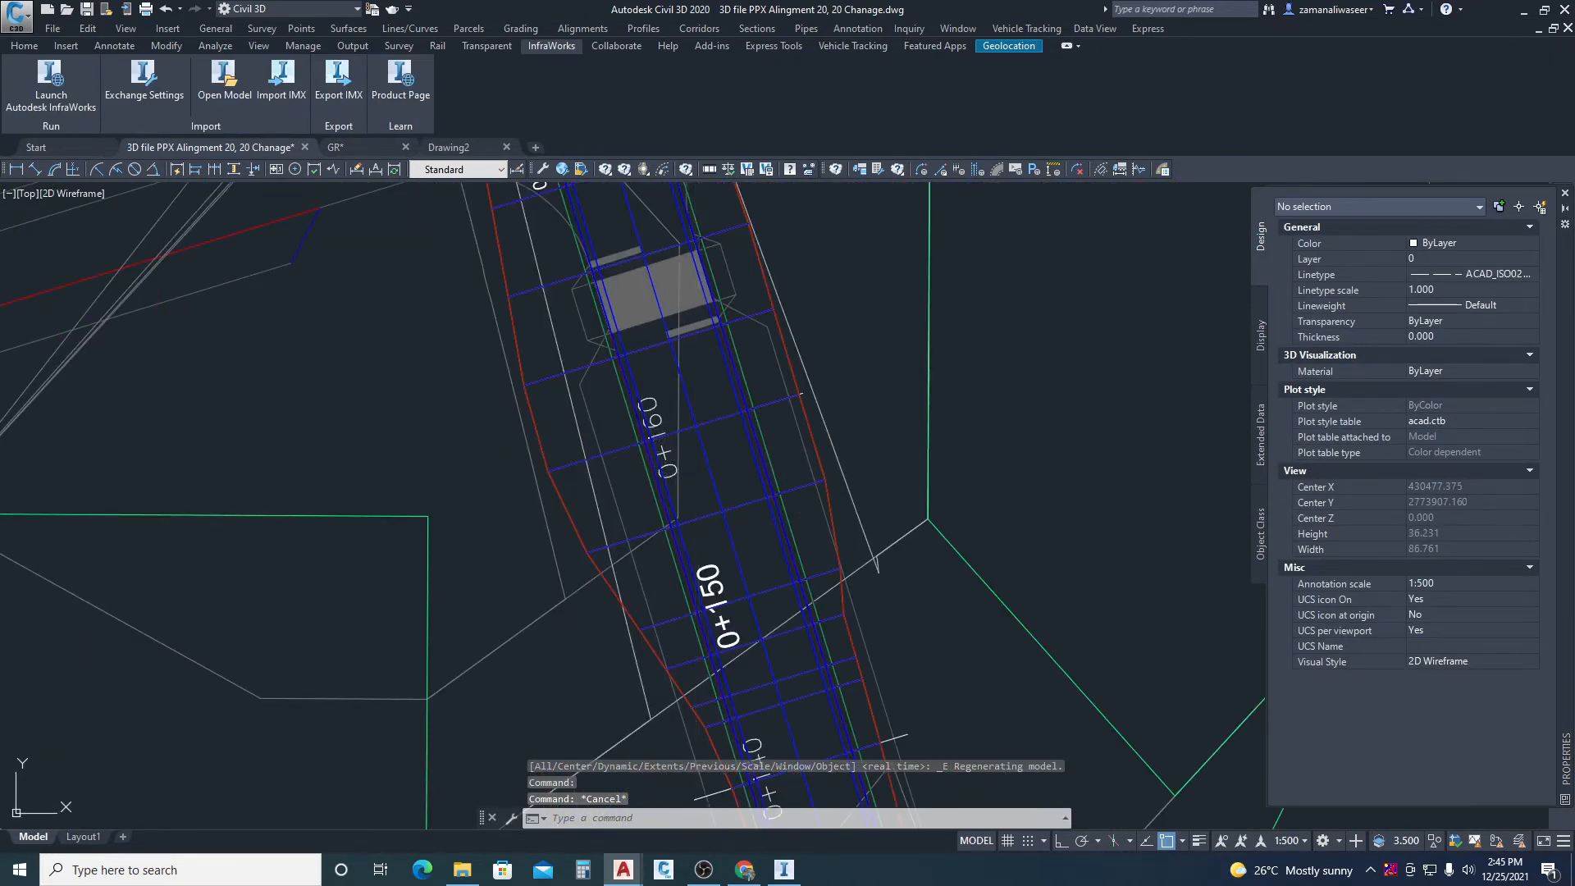
{"action": "left_click", "coordinate": [700, 450]}
{"action": "scroll", "coordinate": [580, 361], "scroll_direction": "down", "scroll_amount": 6}
{"action": "scroll", "coordinate": [572, 231], "scroll_direction": "down", "scroll_amount": 2}
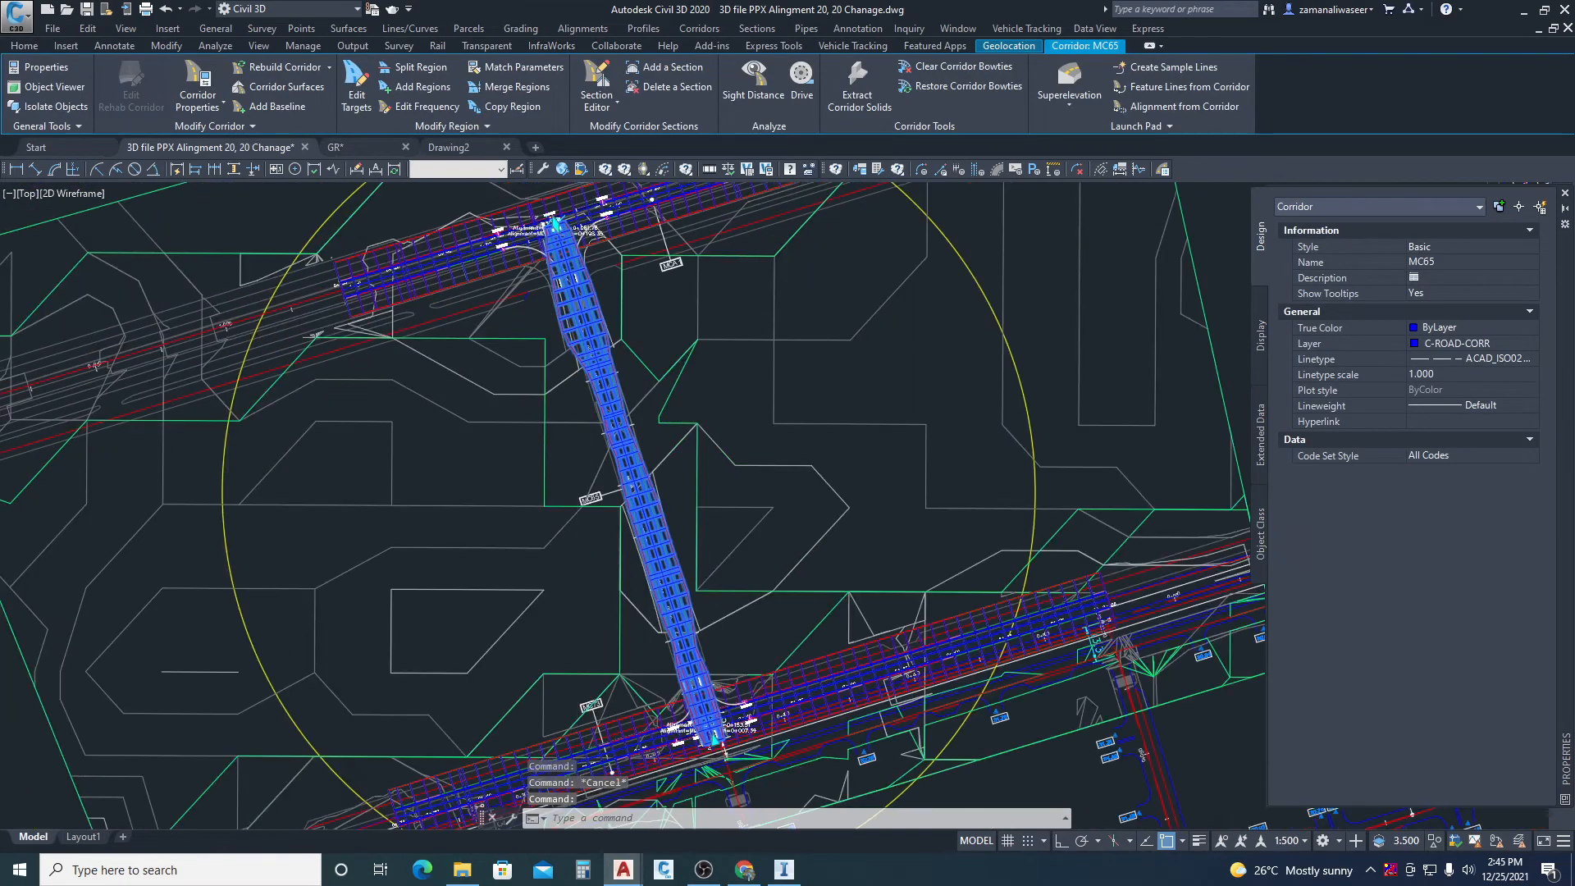
{"action": "scroll", "coordinate": [572, 215], "scroll_direction": "down", "scroll_amount": 2}
{"action": "scroll", "coordinate": [702, 535], "scroll_direction": "up", "scroll_amount": 6}
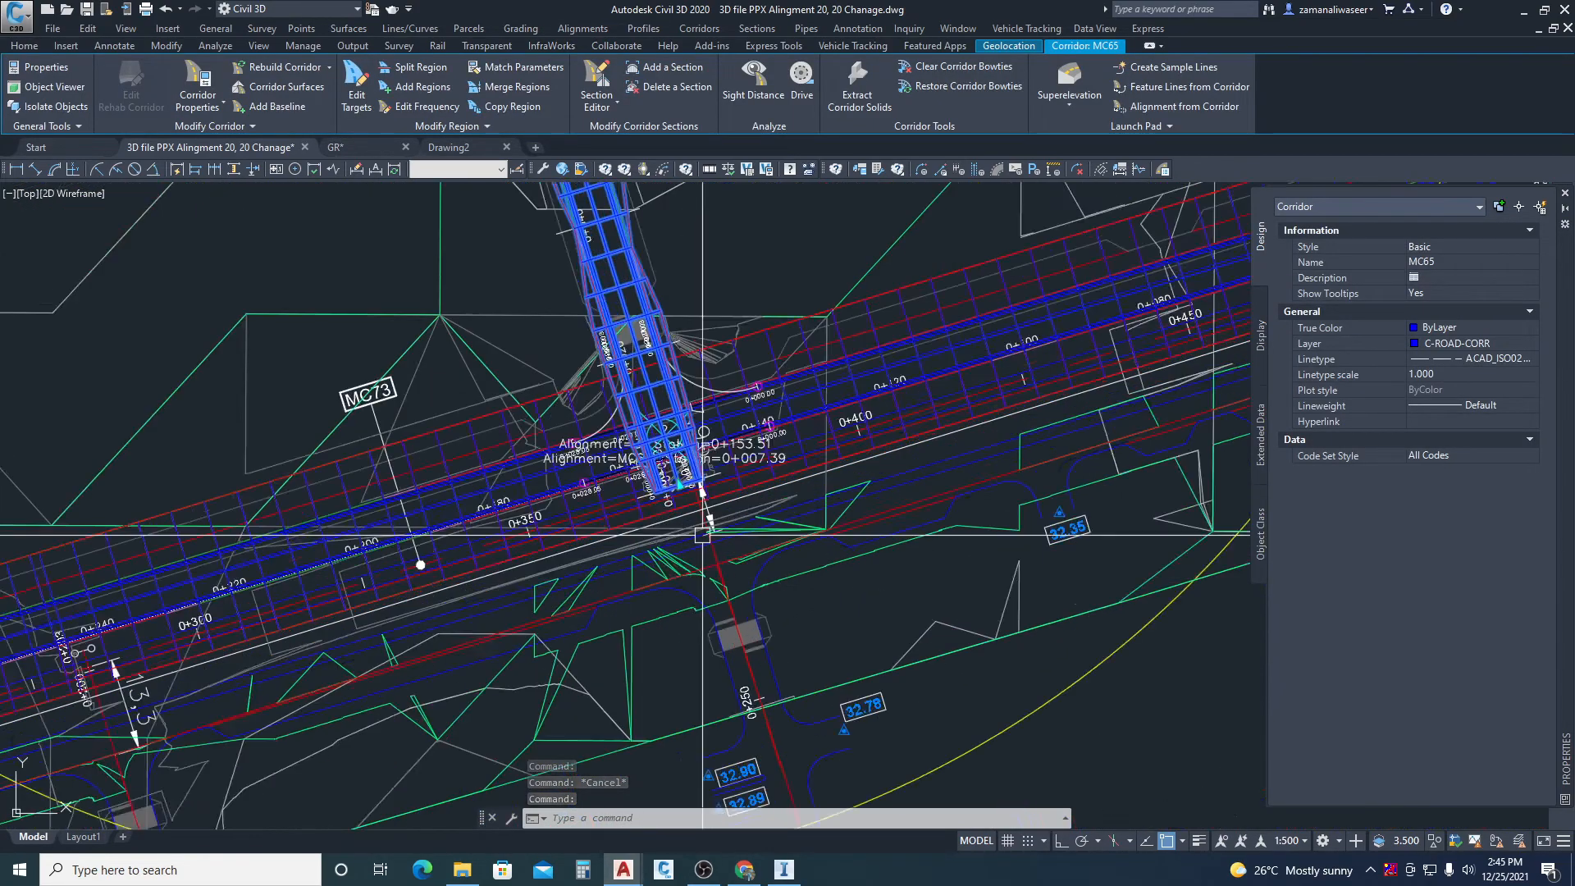
{"action": "scroll", "coordinate": [702, 535], "scroll_direction": "up", "scroll_amount": 2}
{"action": "key", "text": "Escape"}
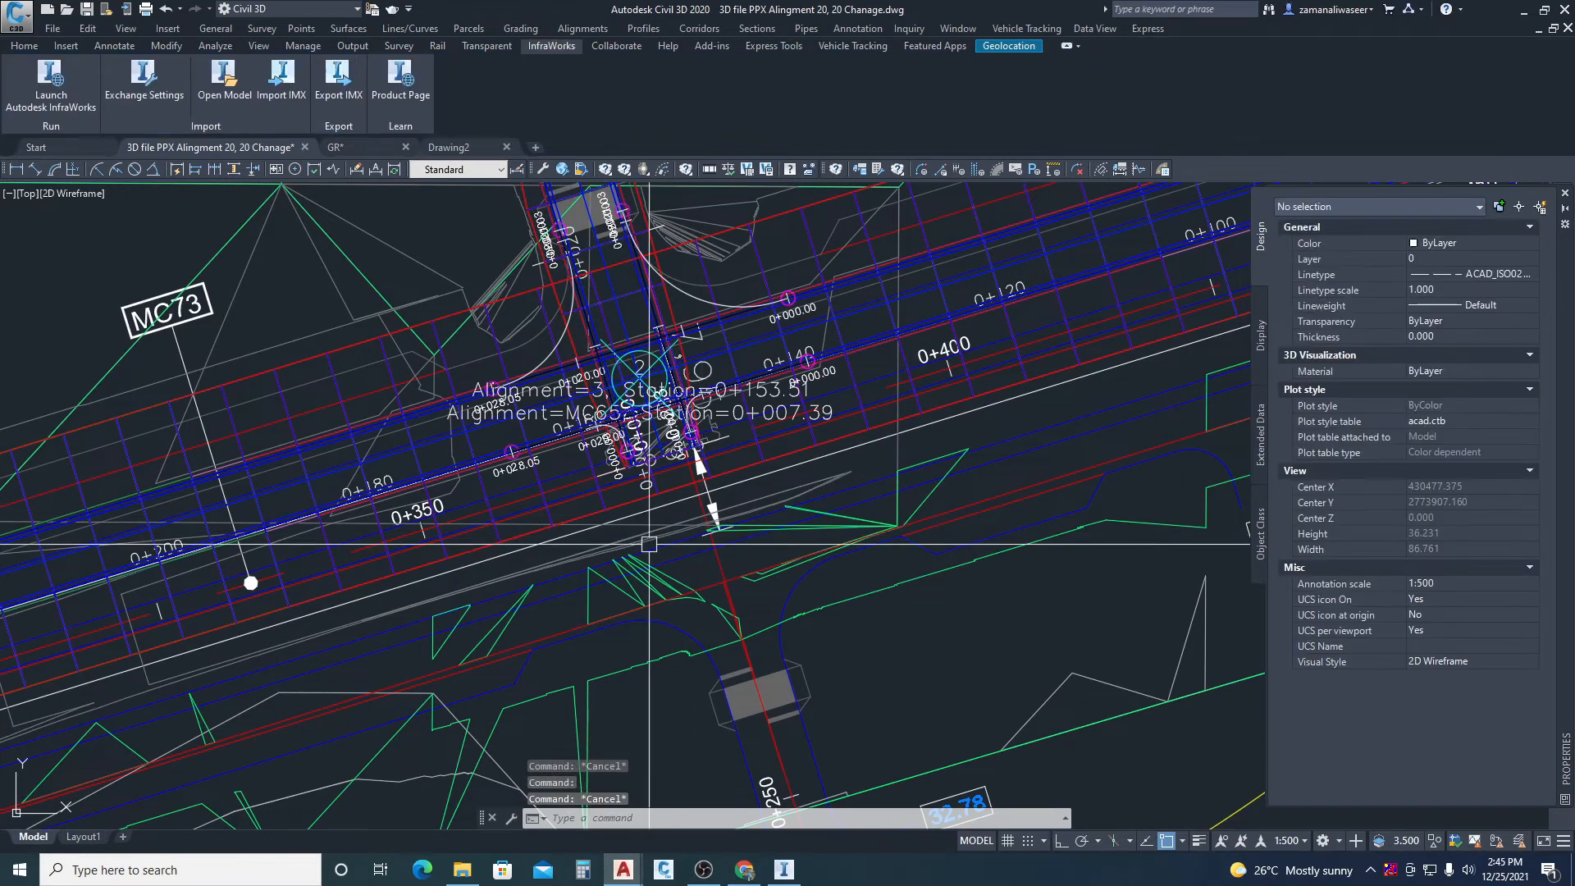
{"action": "scroll", "coordinate": [649, 544], "scroll_direction": "down", "scroll_amount": 8}
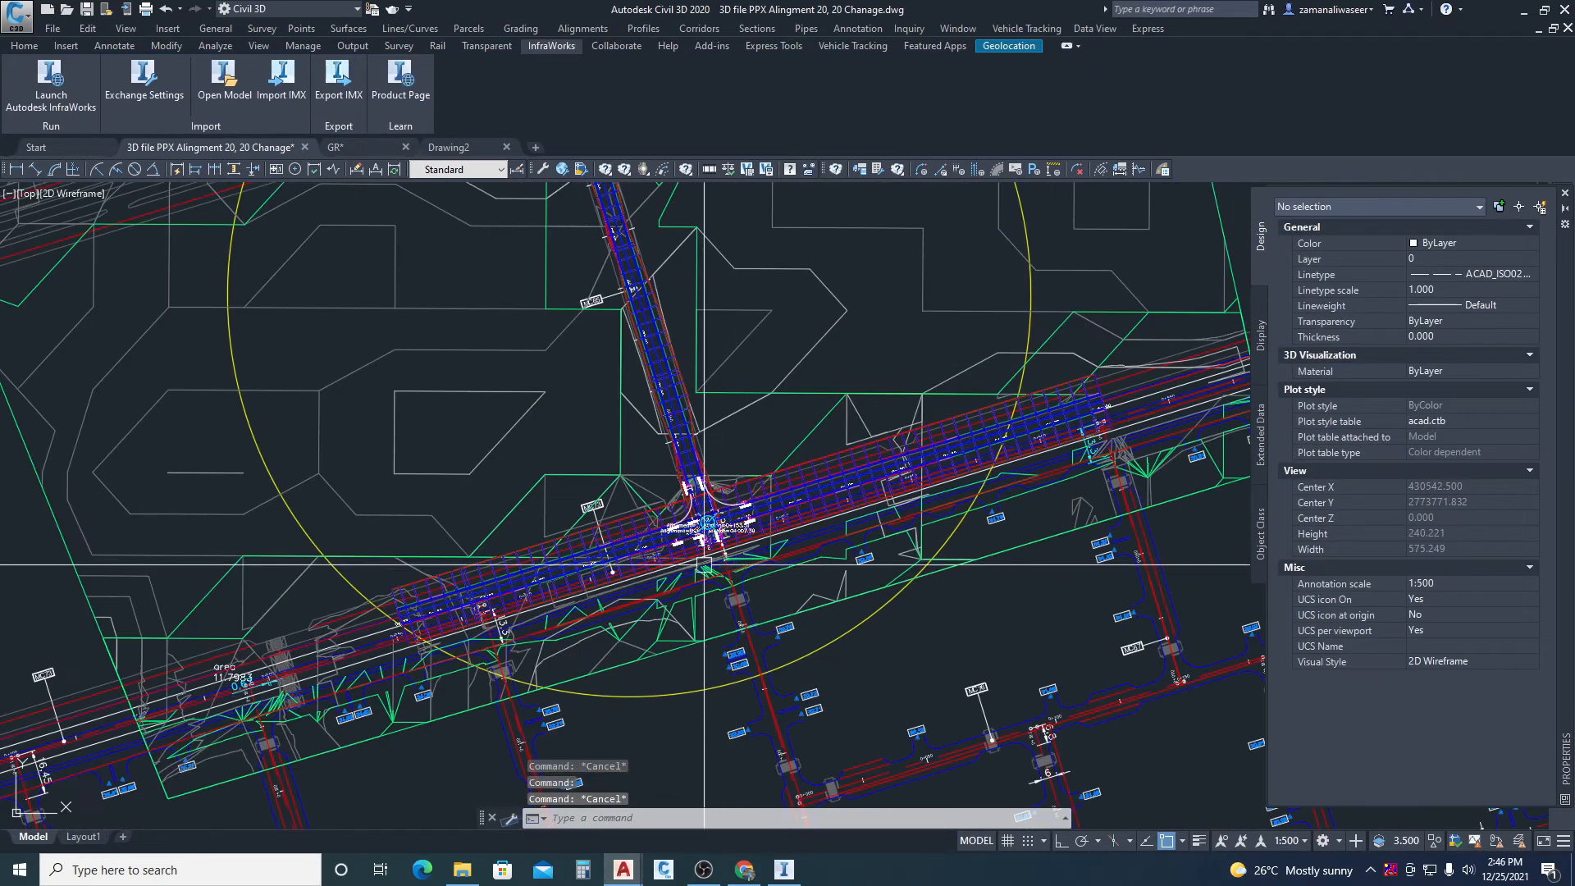
{"action": "scroll", "coordinate": [704, 564], "scroll_direction": "down", "scroll_amount": 5}
{"action": "scroll", "coordinate": [660, 446], "scroll_direction": "up", "scroll_amount": 5}
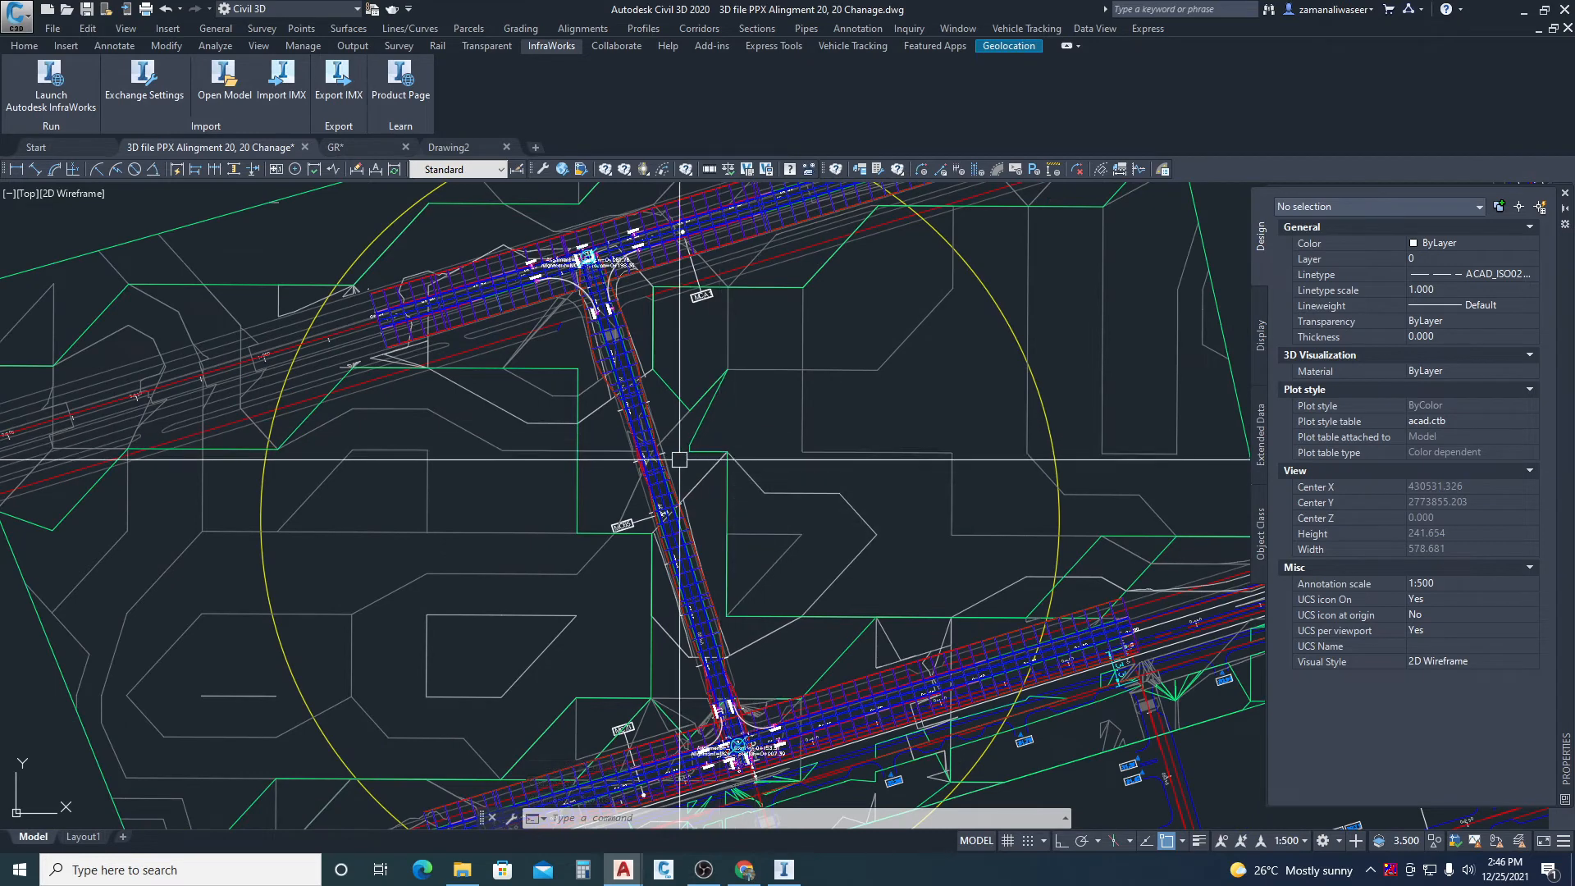
- Send the MC65 corridor to the back of the display order and clear the selection
{"action": "scroll", "coordinate": [679, 459], "scroll_direction": "up", "scroll_amount": 5}
{"action": "left_click", "coordinate": [682, 535]}
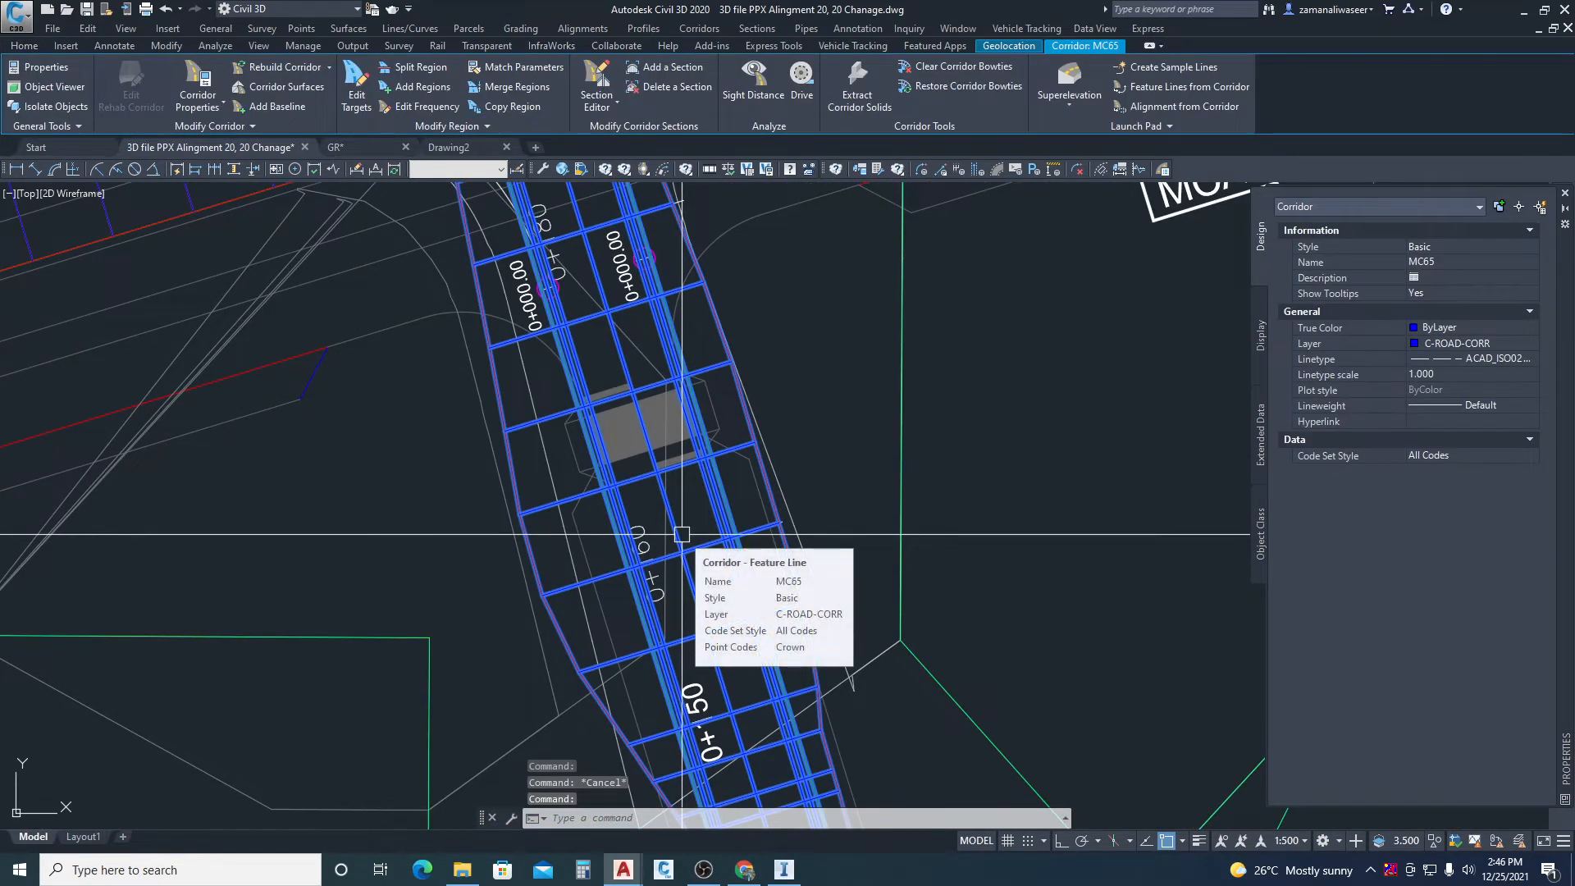
{"action": "right_click", "coordinate": [682, 534]}
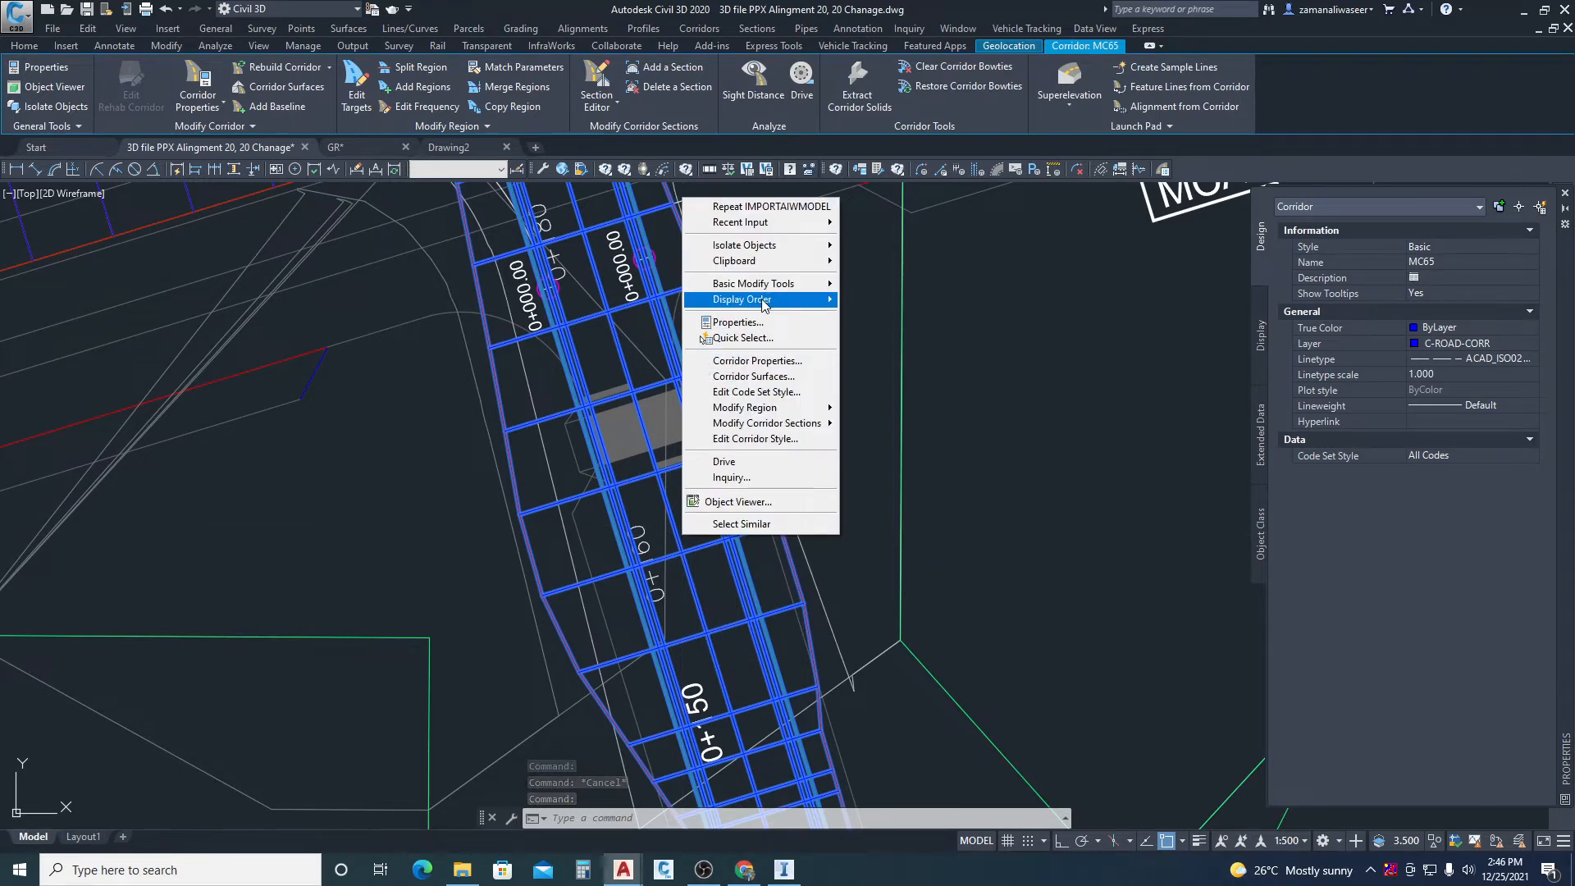
{"action": "mouse_move", "coordinate": [767, 300]}
{"action": "left_click", "coordinate": [885, 302]}
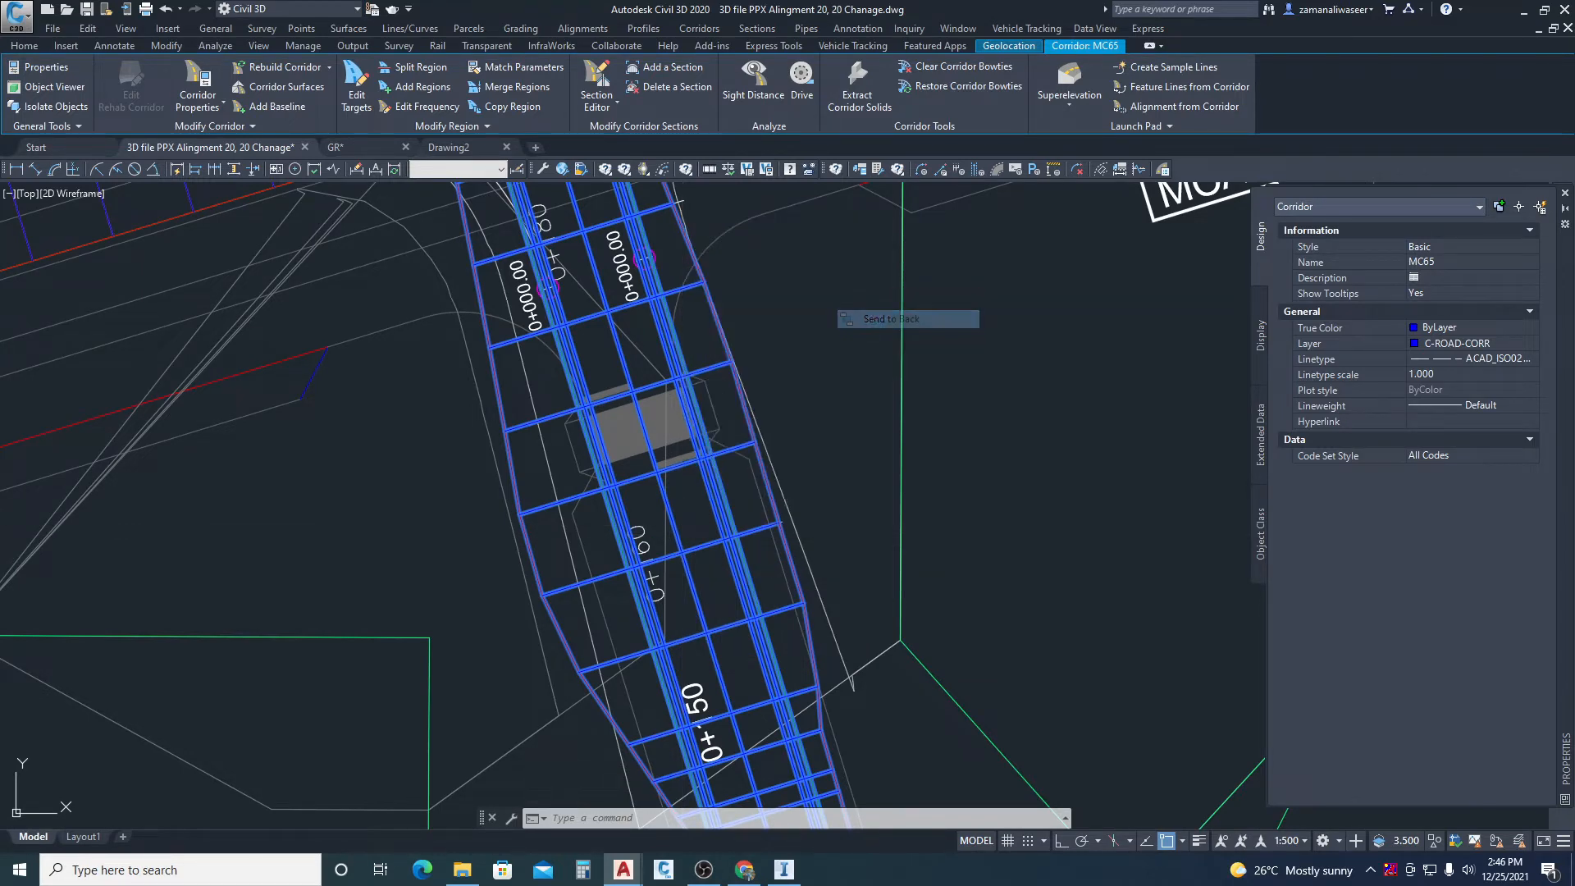
{"action": "left_click", "coordinate": [599, 455]}
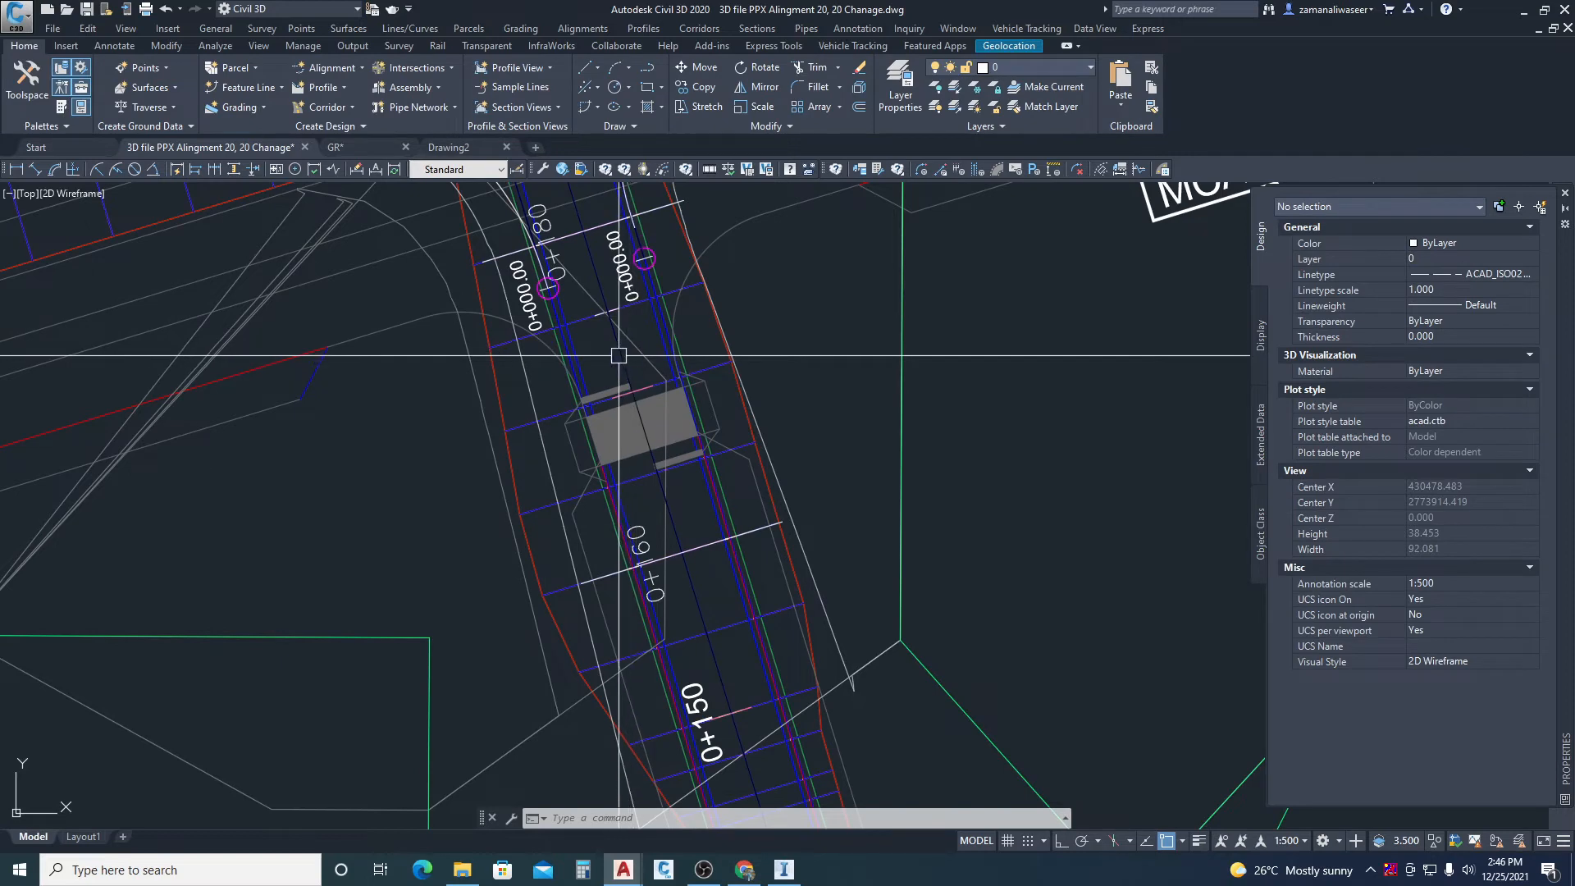
- Start a profile view for the MC65 alignment, keeping the default general, station range and height settings up to the profile display options
{"action": "scroll", "coordinate": [616, 332], "scroll_direction": "down", "scroll_amount": 5}
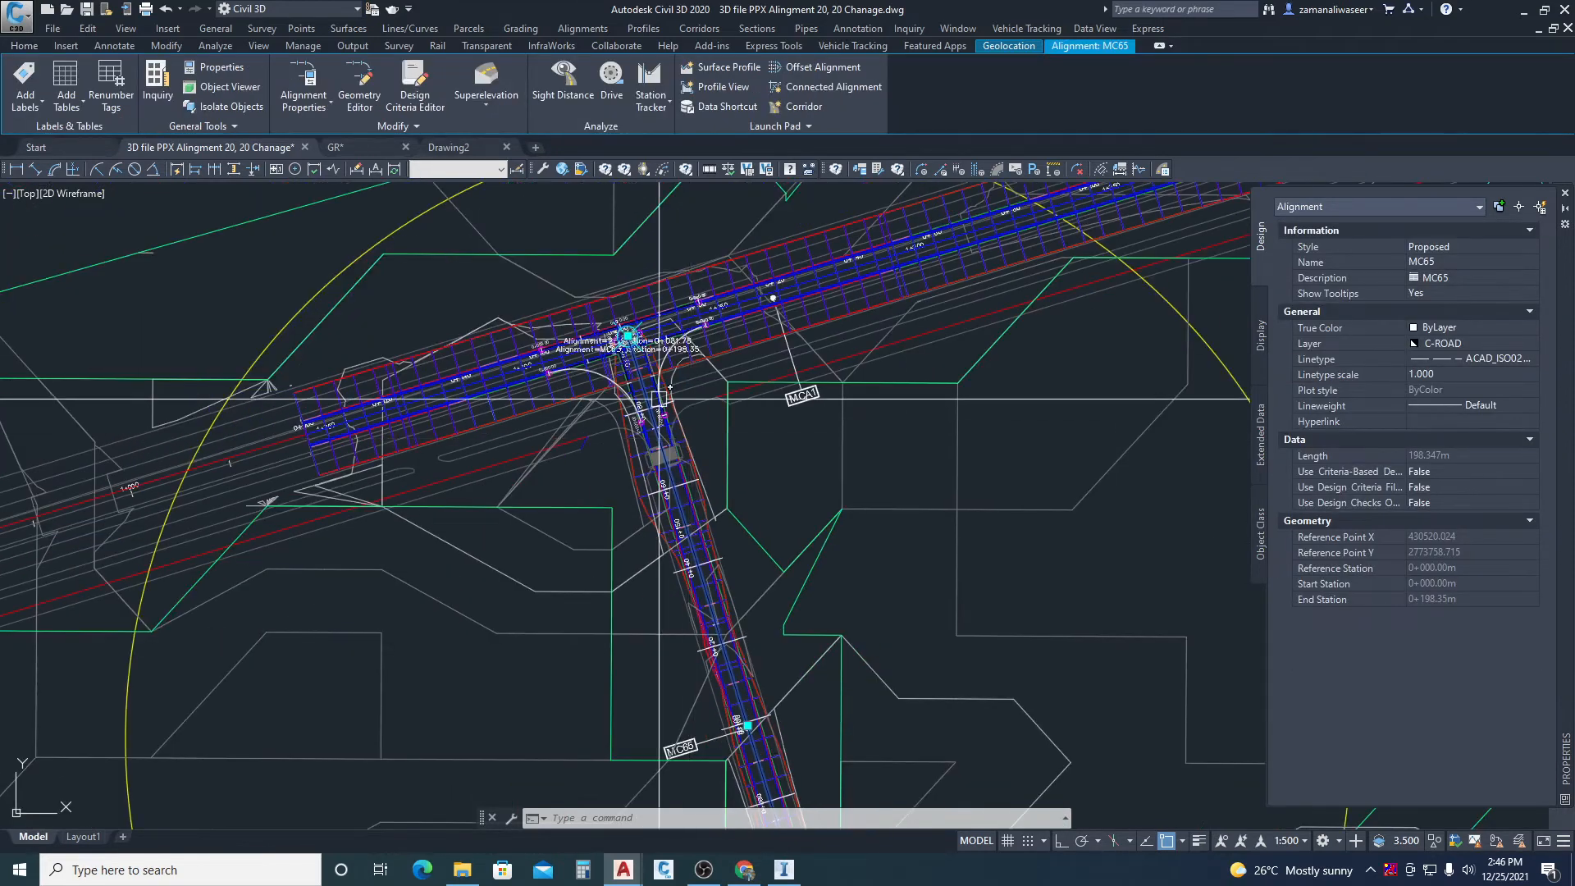
{"action": "scroll", "coordinate": [651, 327], "scroll_direction": "down", "scroll_amount": 3}
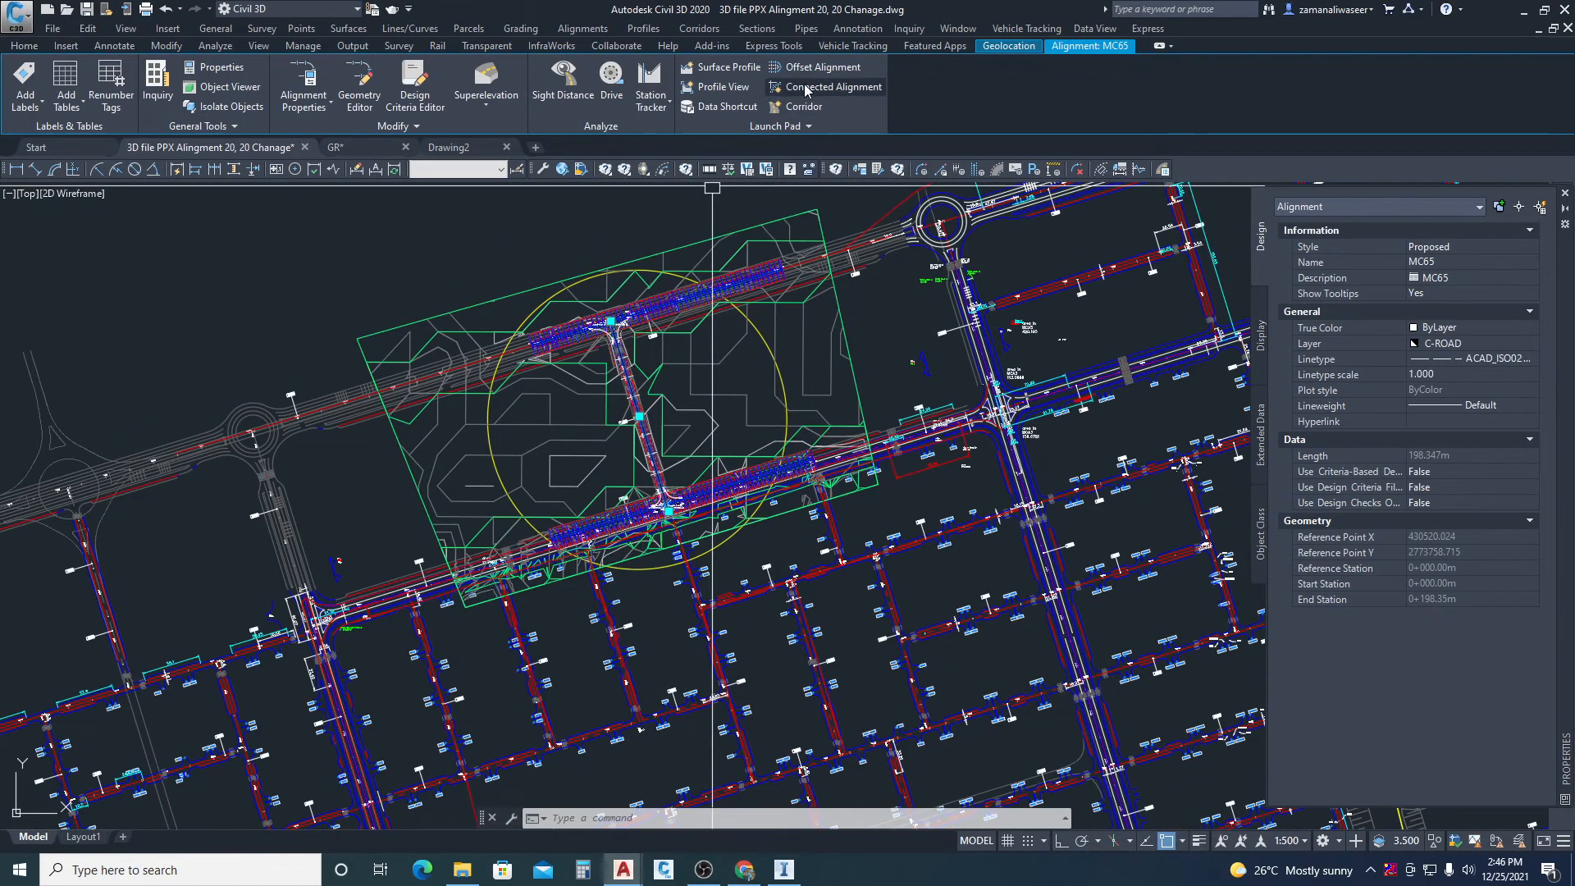
{"action": "left_click", "coordinate": [736, 88]}
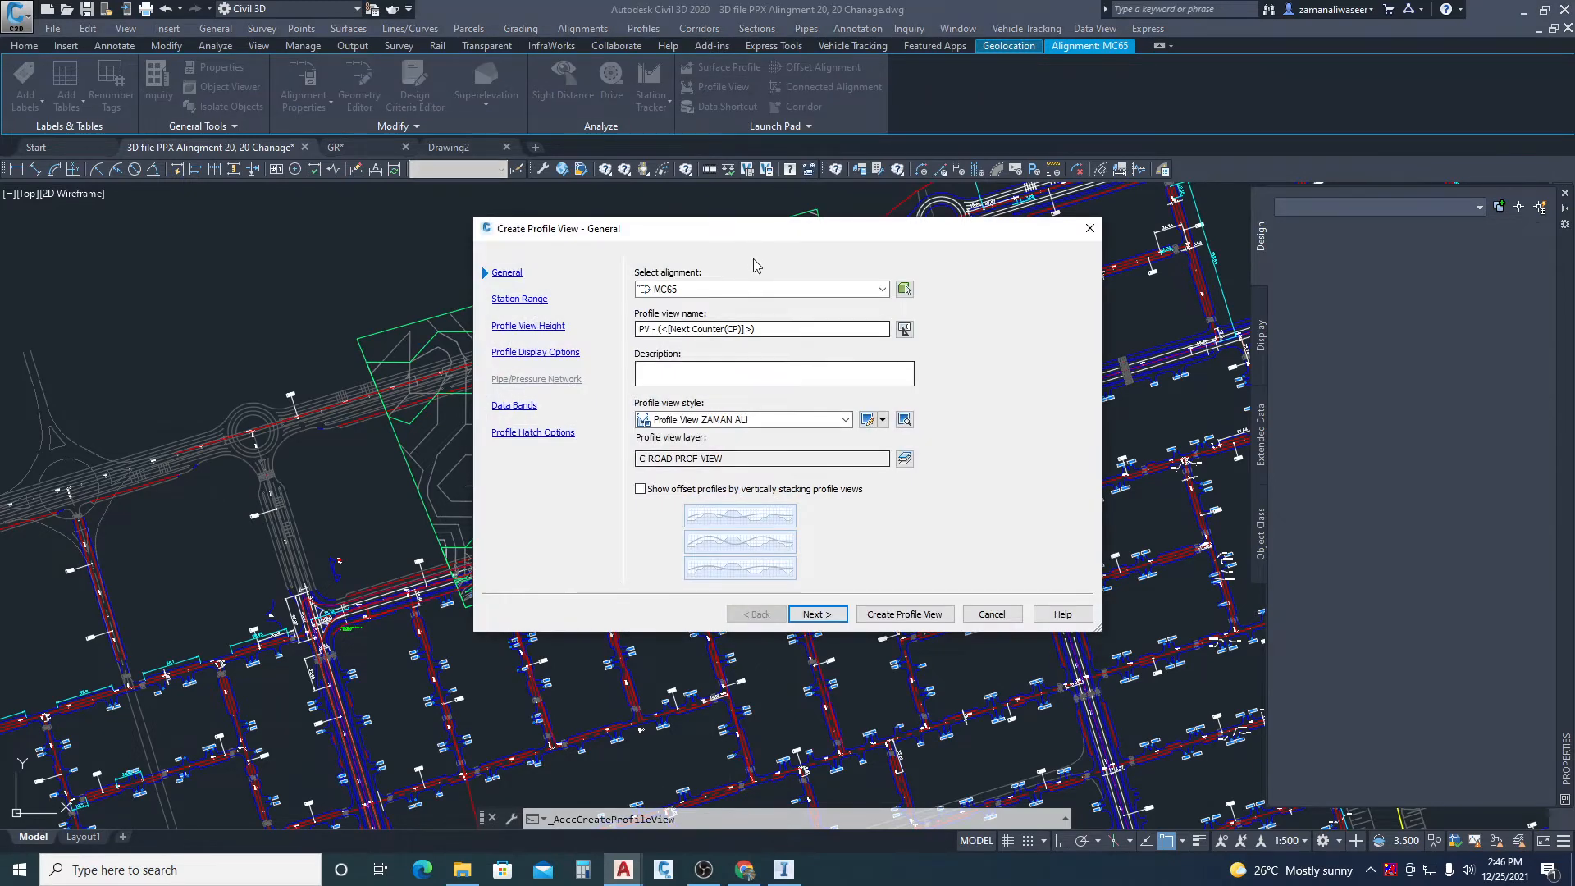
{"action": "left_click_drag", "start_coordinate": [755, 230], "coordinate": [767, 98]}
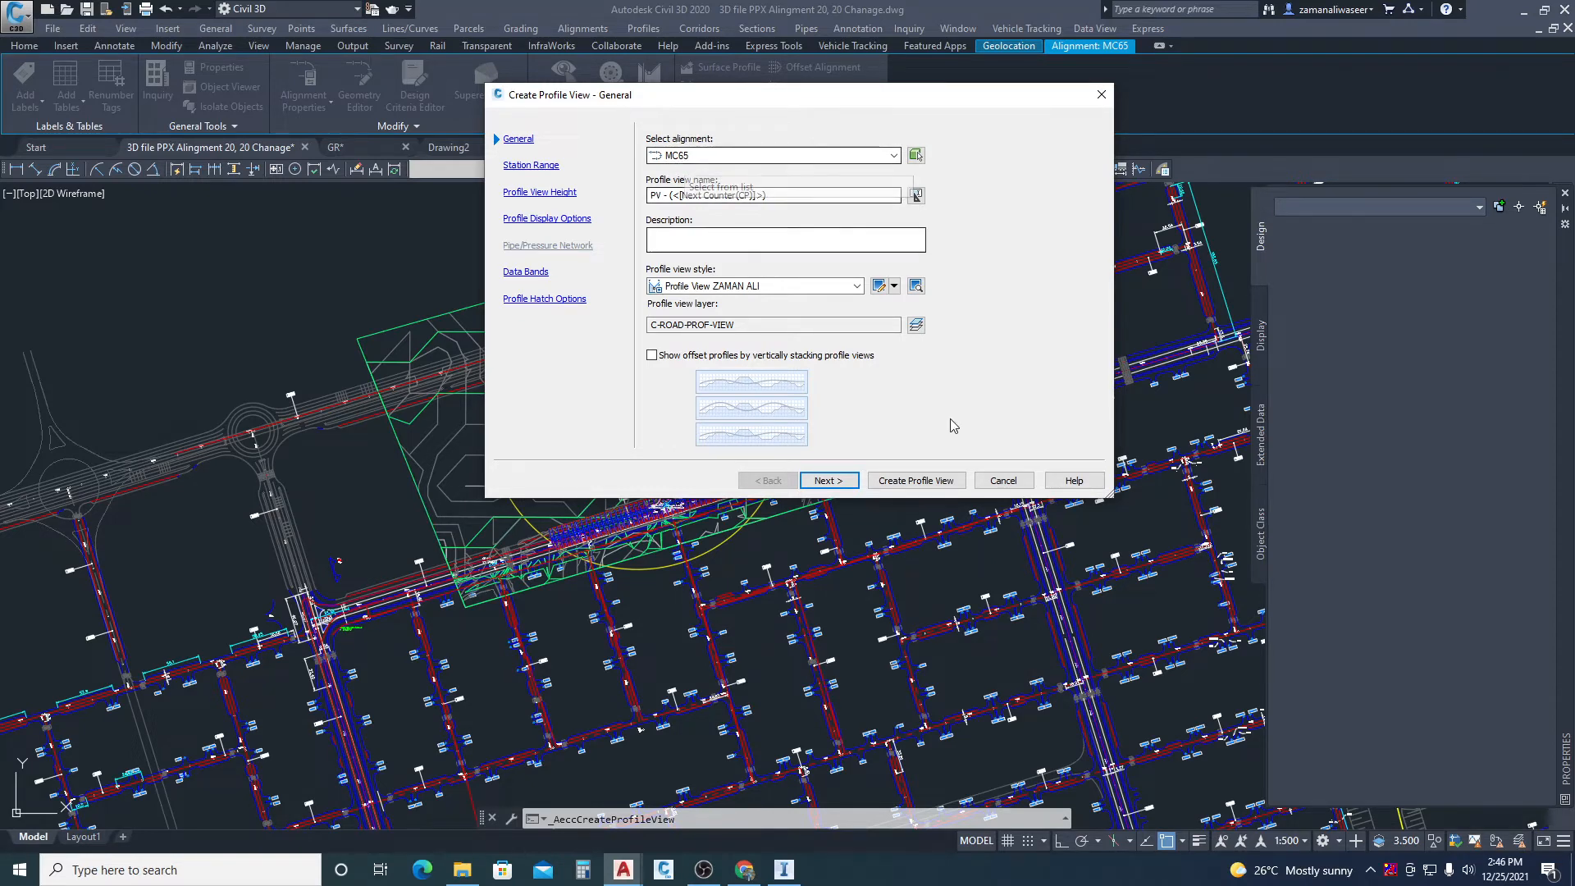
{"action": "left_click", "coordinate": [810, 484]}
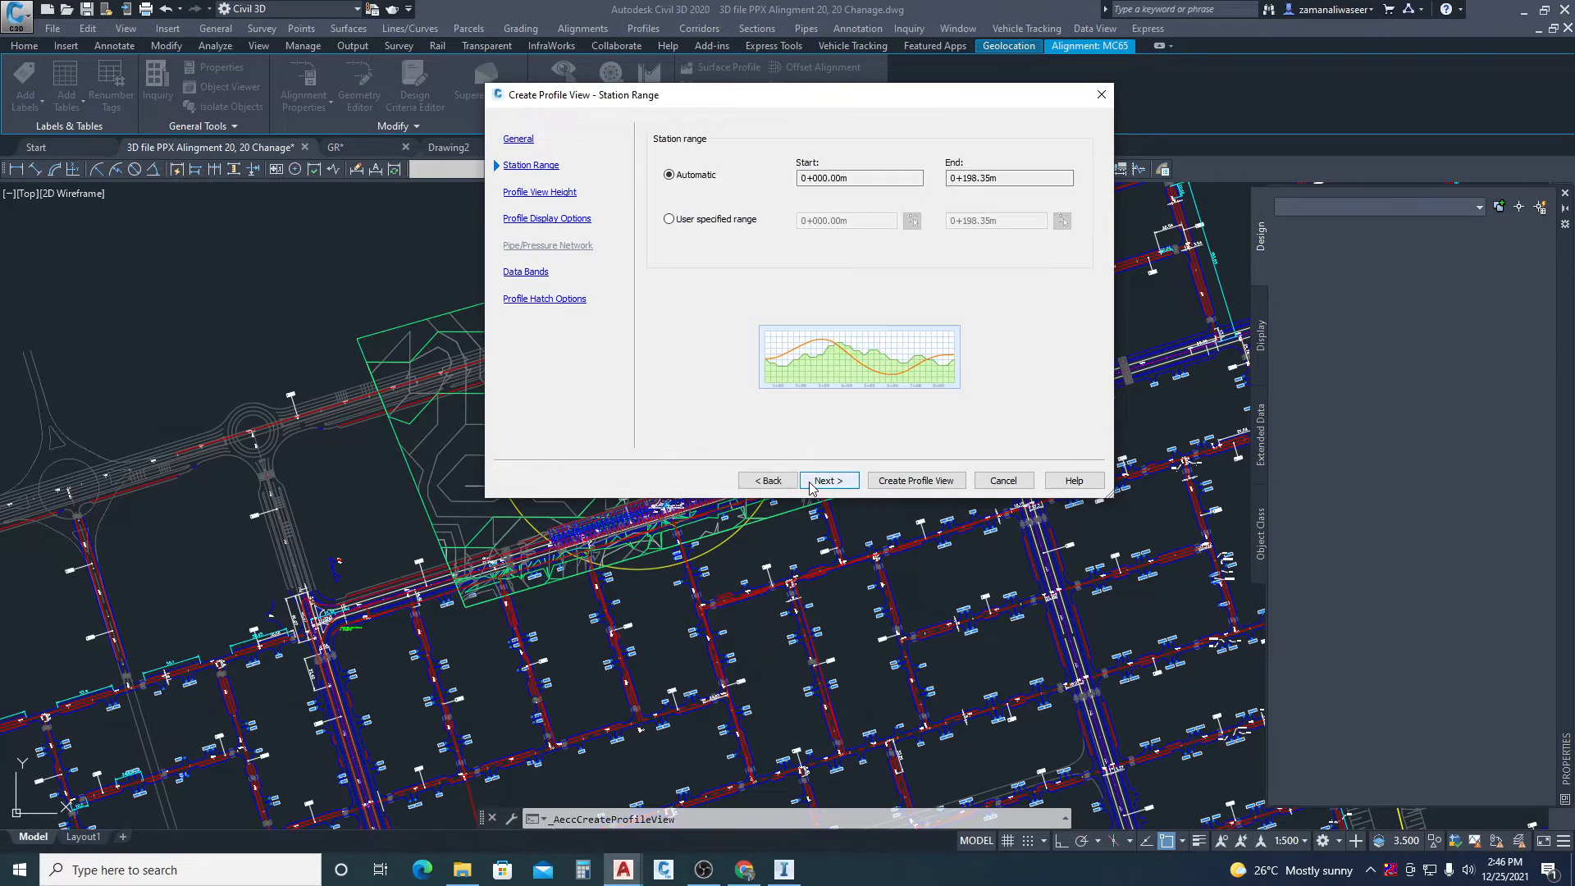
{"action": "left_click", "coordinate": [810, 484]}
{"action": "left_click", "coordinate": [810, 484]}
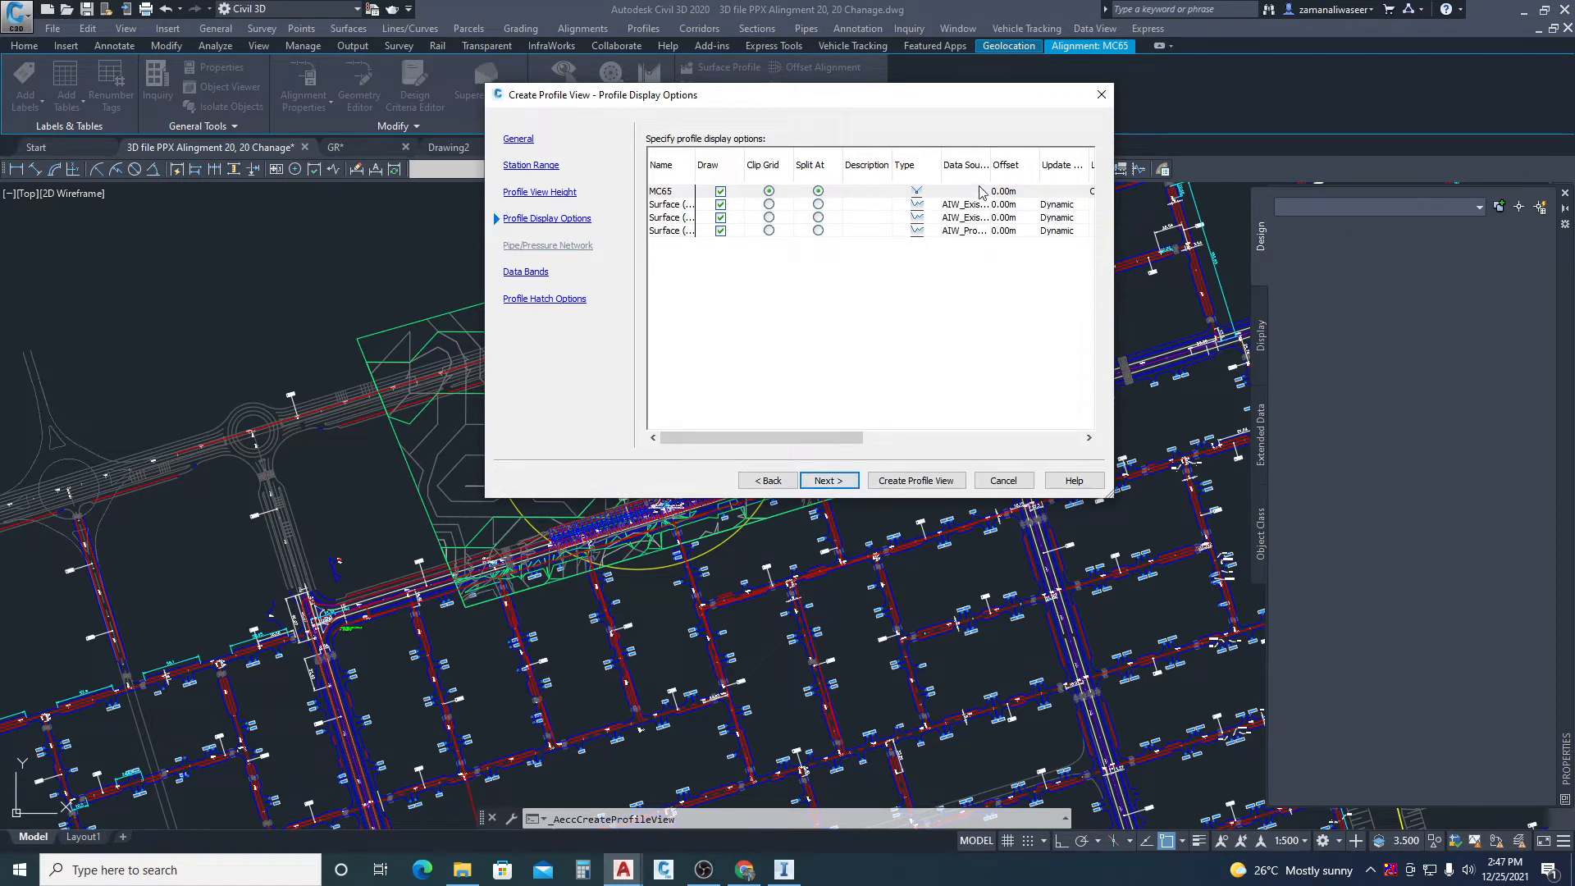
- Check the profiles' data sources and exclude the AIW_Existing_Transportation and AIW_Proposed_Ground surface profiles from being drawn in the profile view
{"action": "left_click_drag", "start_coordinate": [696, 157], "coordinate": [786, 156]}
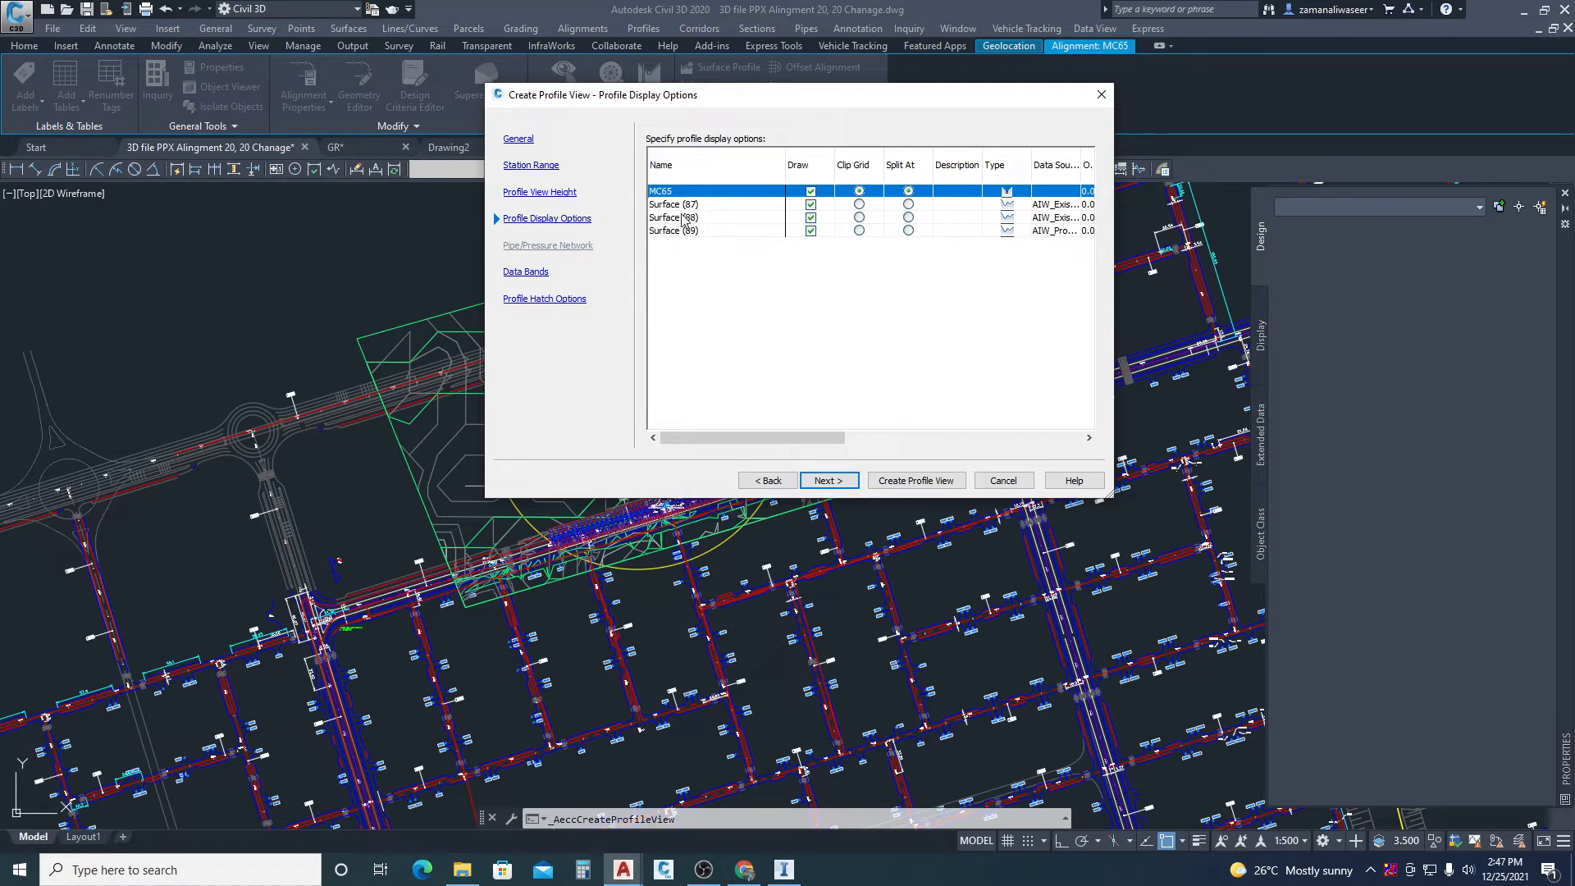
{"action": "left_click_drag", "start_coordinate": [791, 438], "coordinate": [873, 437]}
{"action": "left_click_drag", "start_coordinate": [878, 161], "coordinate": [972, 162]}
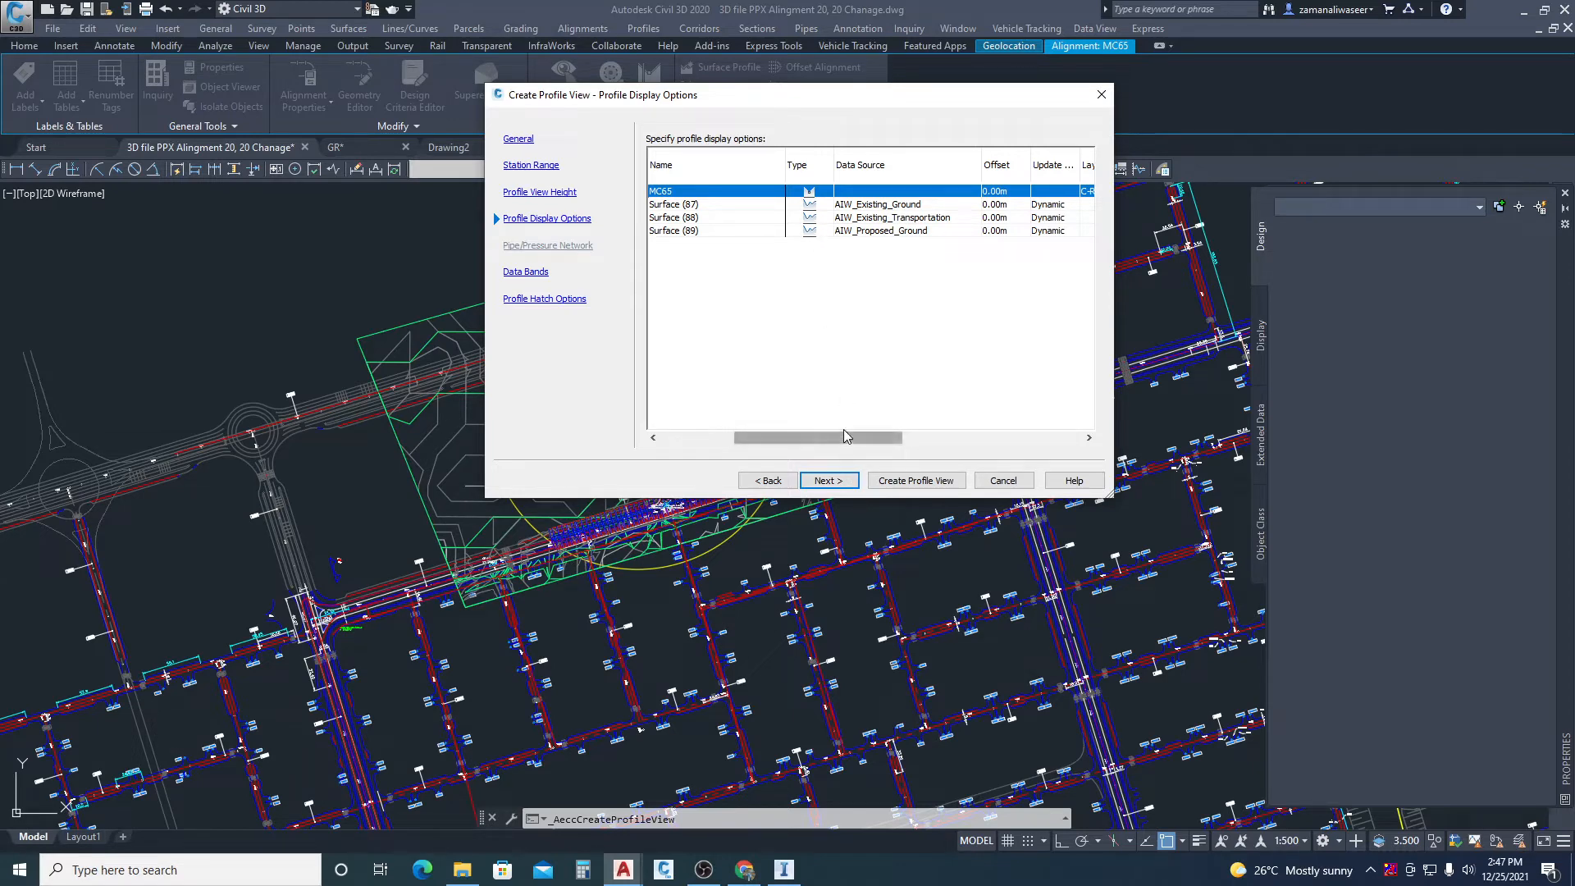
{"action": "mouse_move", "coordinate": [747, 439]}
{"action": "left_mouse_down"}
{"action": "mouse_move", "coordinate": [766, 440]}
{"action": "mouse_move", "coordinate": [705, 443]}
{"action": "left_mouse_up"}
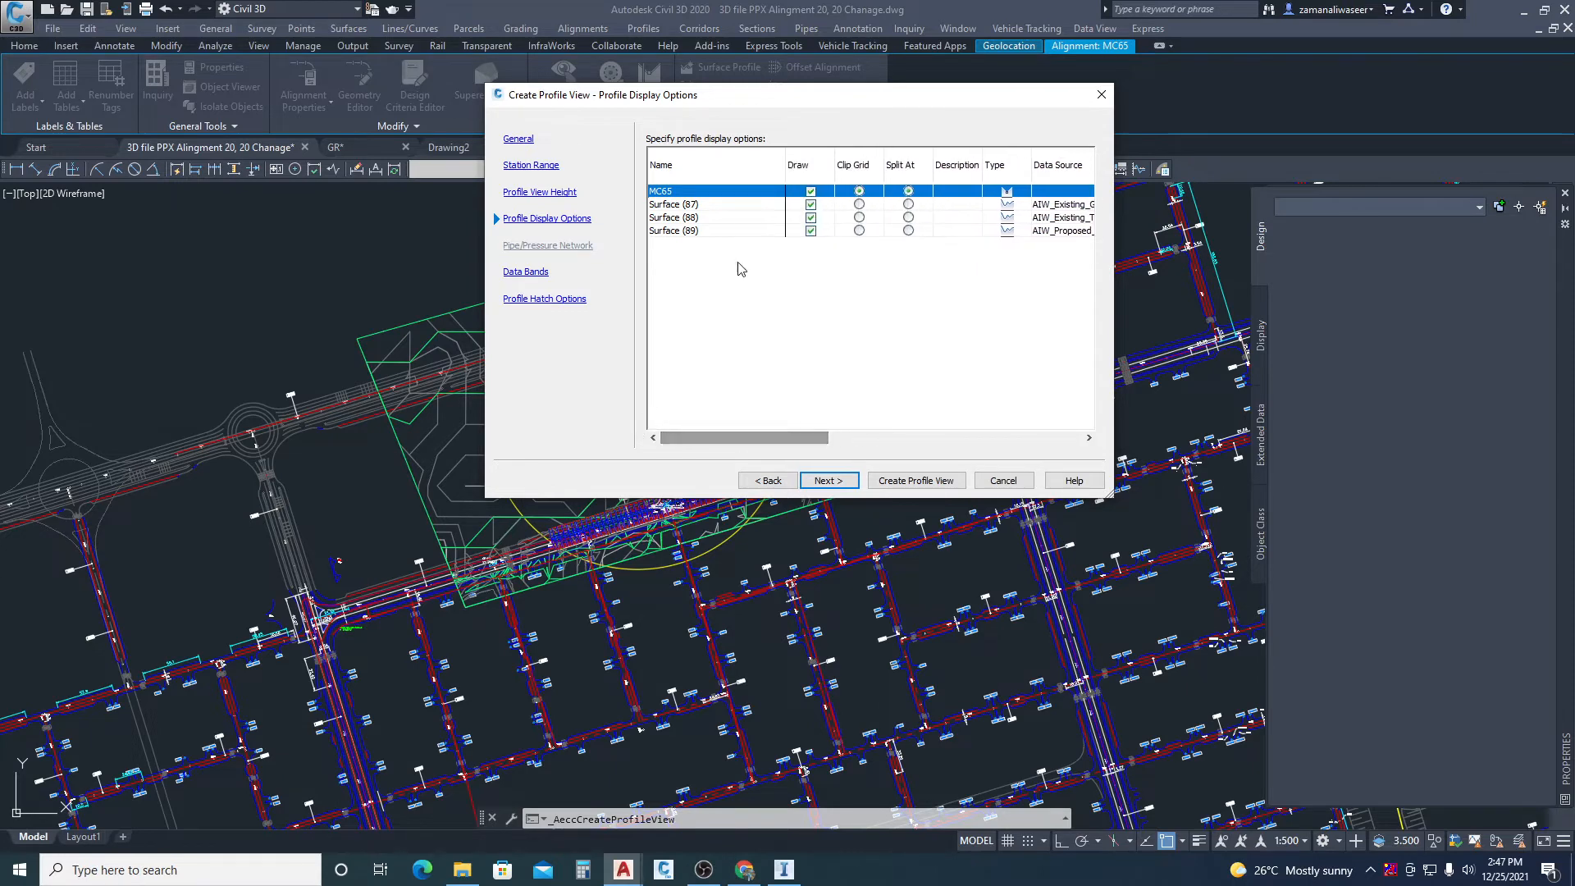
{"action": "left_click", "coordinate": [810, 218]}
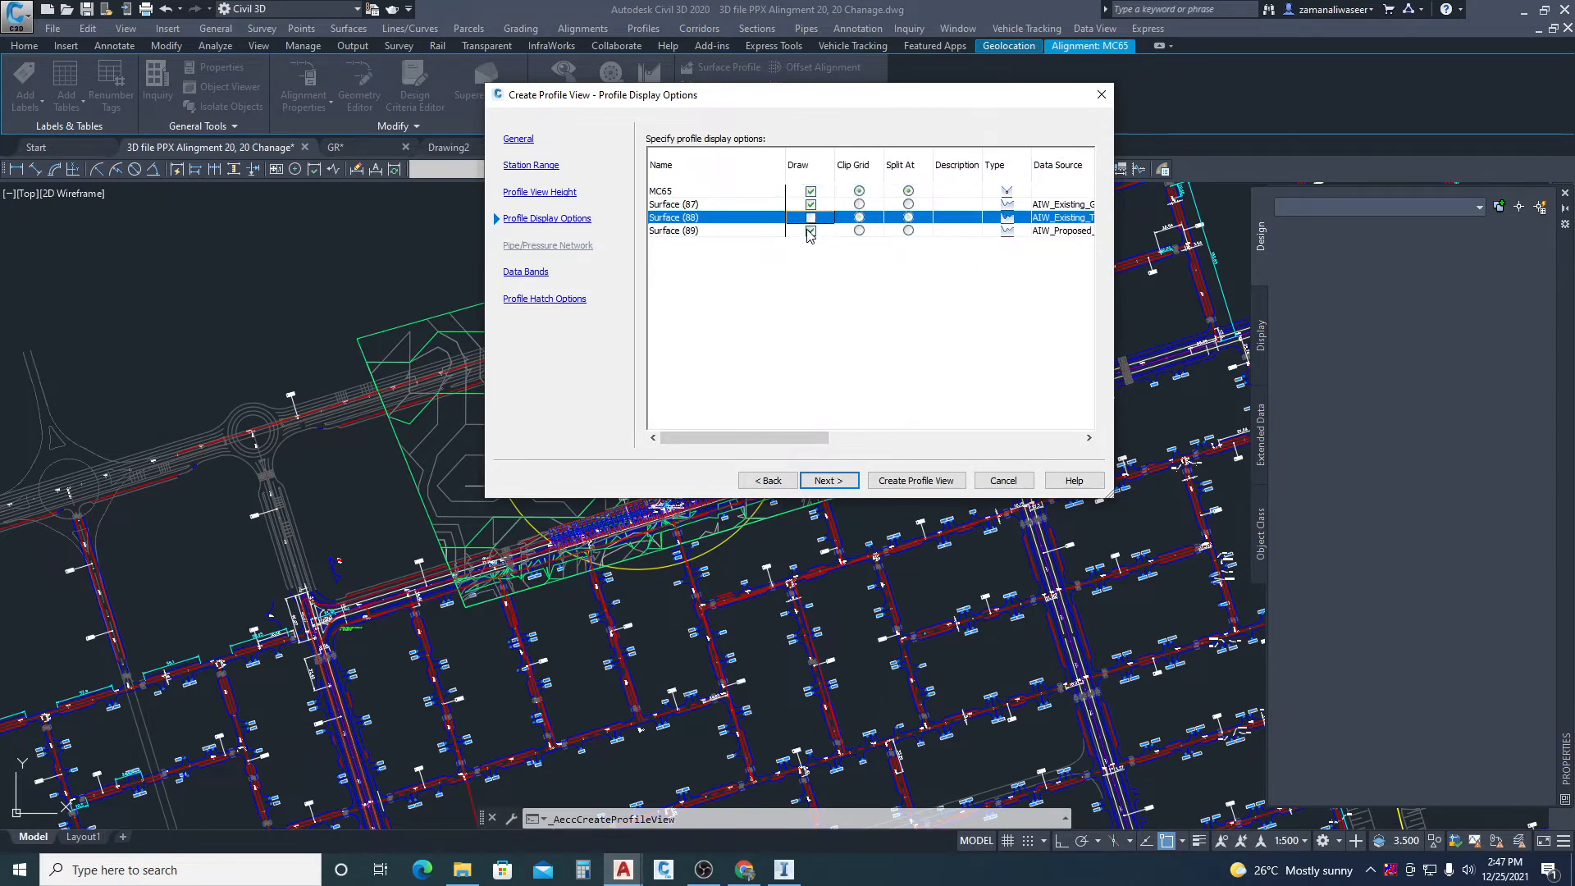
{"action": "left_click", "coordinate": [810, 231]}
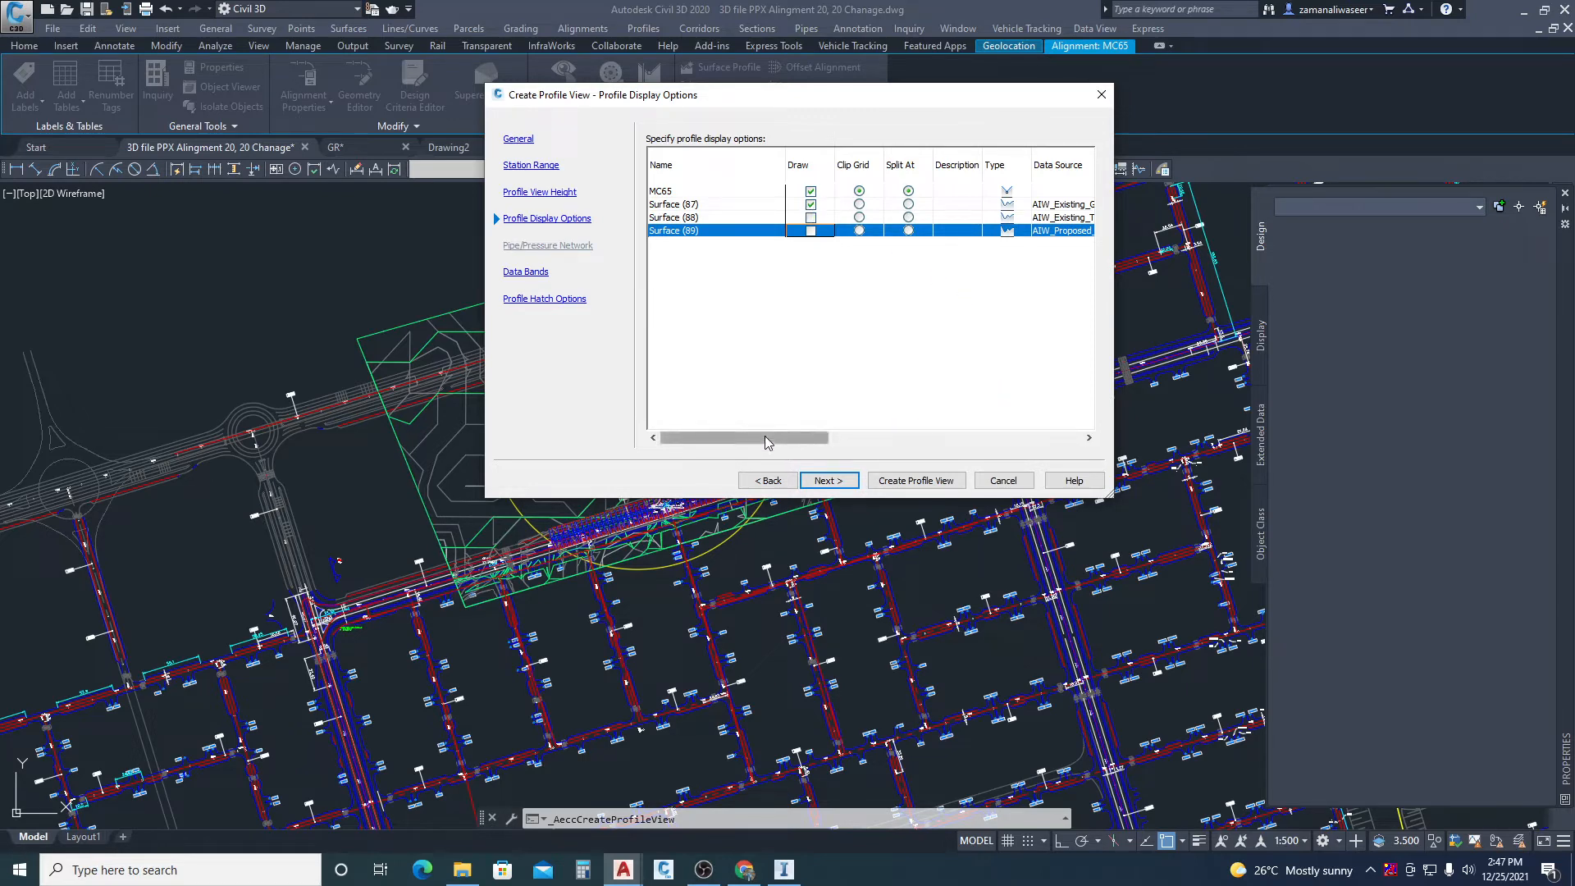
{"action": "left_click", "coordinate": [826, 482]}
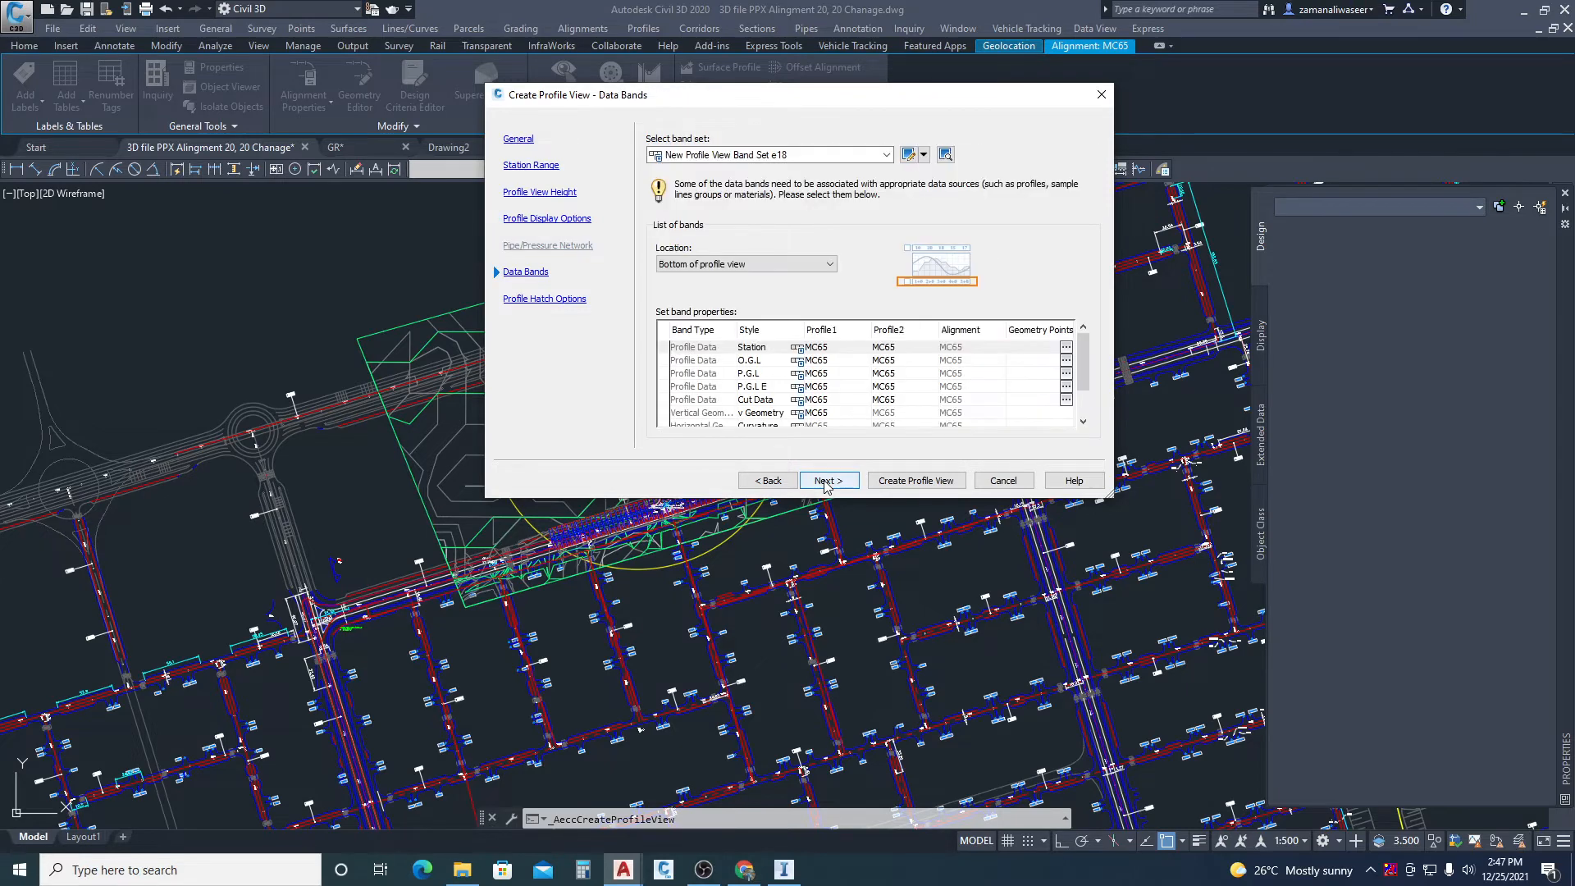
- Choose New Profile View Band Set OLD as the data band set and accept the band settings
{"action": "left_click", "coordinate": [824, 155]}
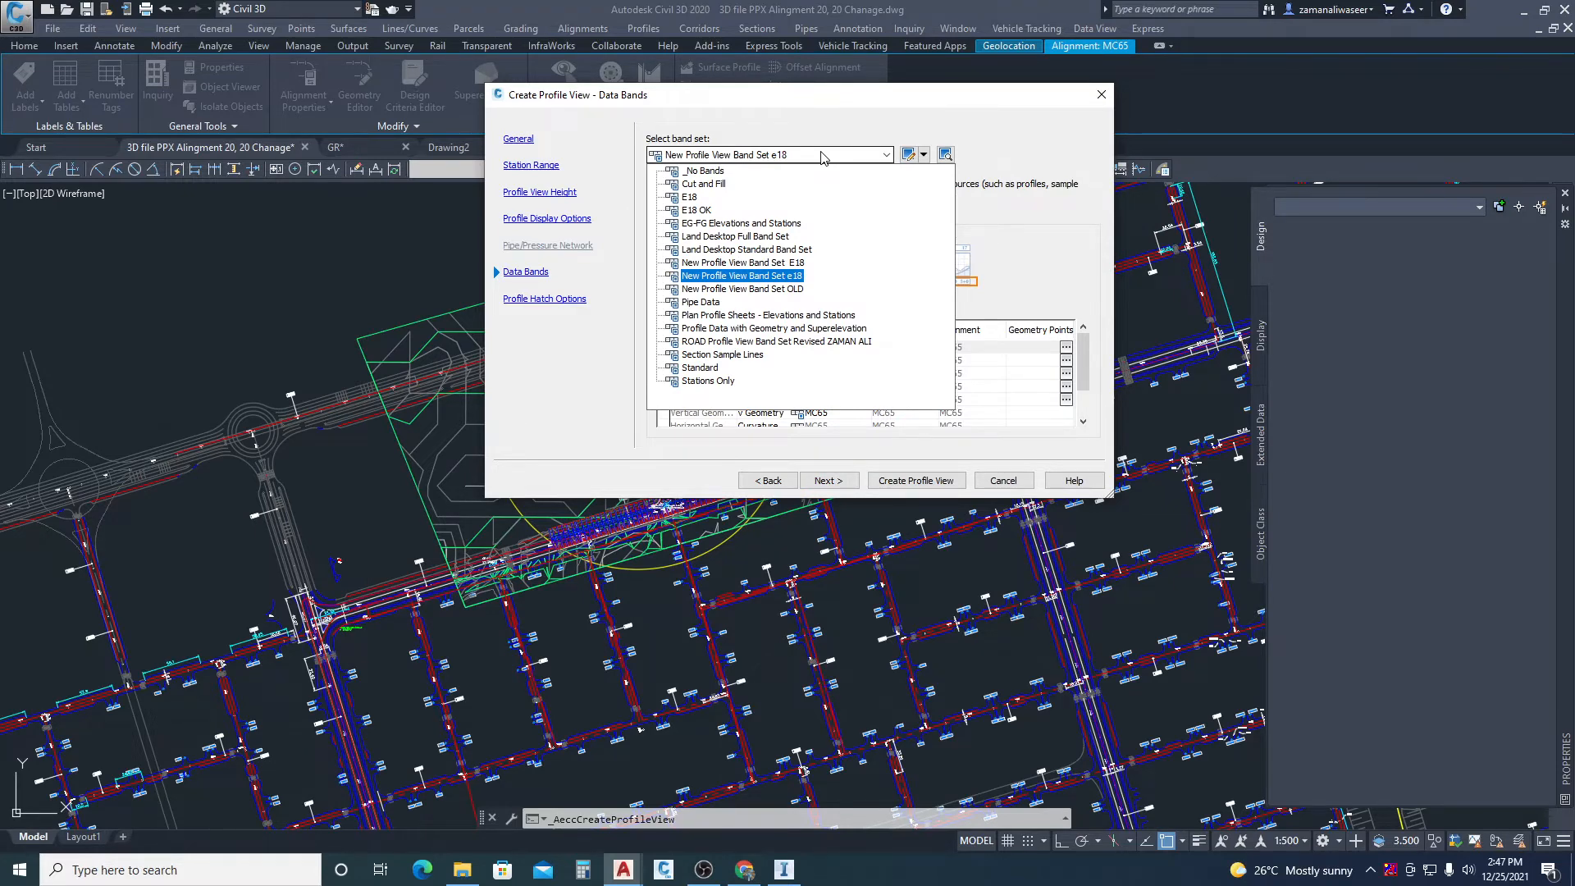
{"action": "left_click", "coordinate": [824, 156]}
{"action": "left_click", "coordinate": [824, 155]}
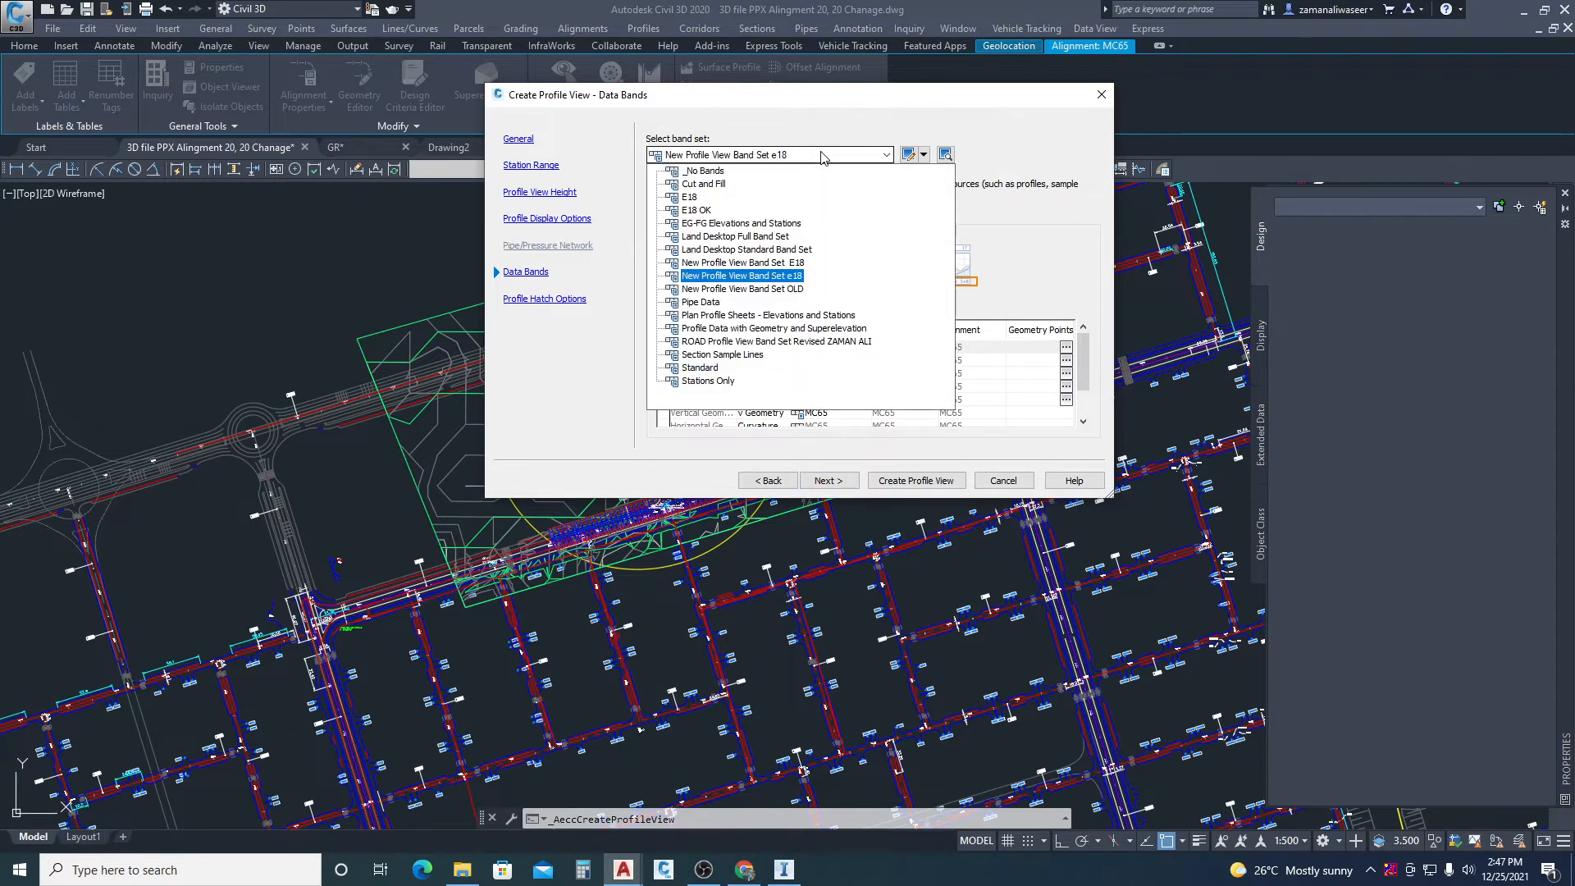
{"action": "left_click", "coordinate": [790, 290]}
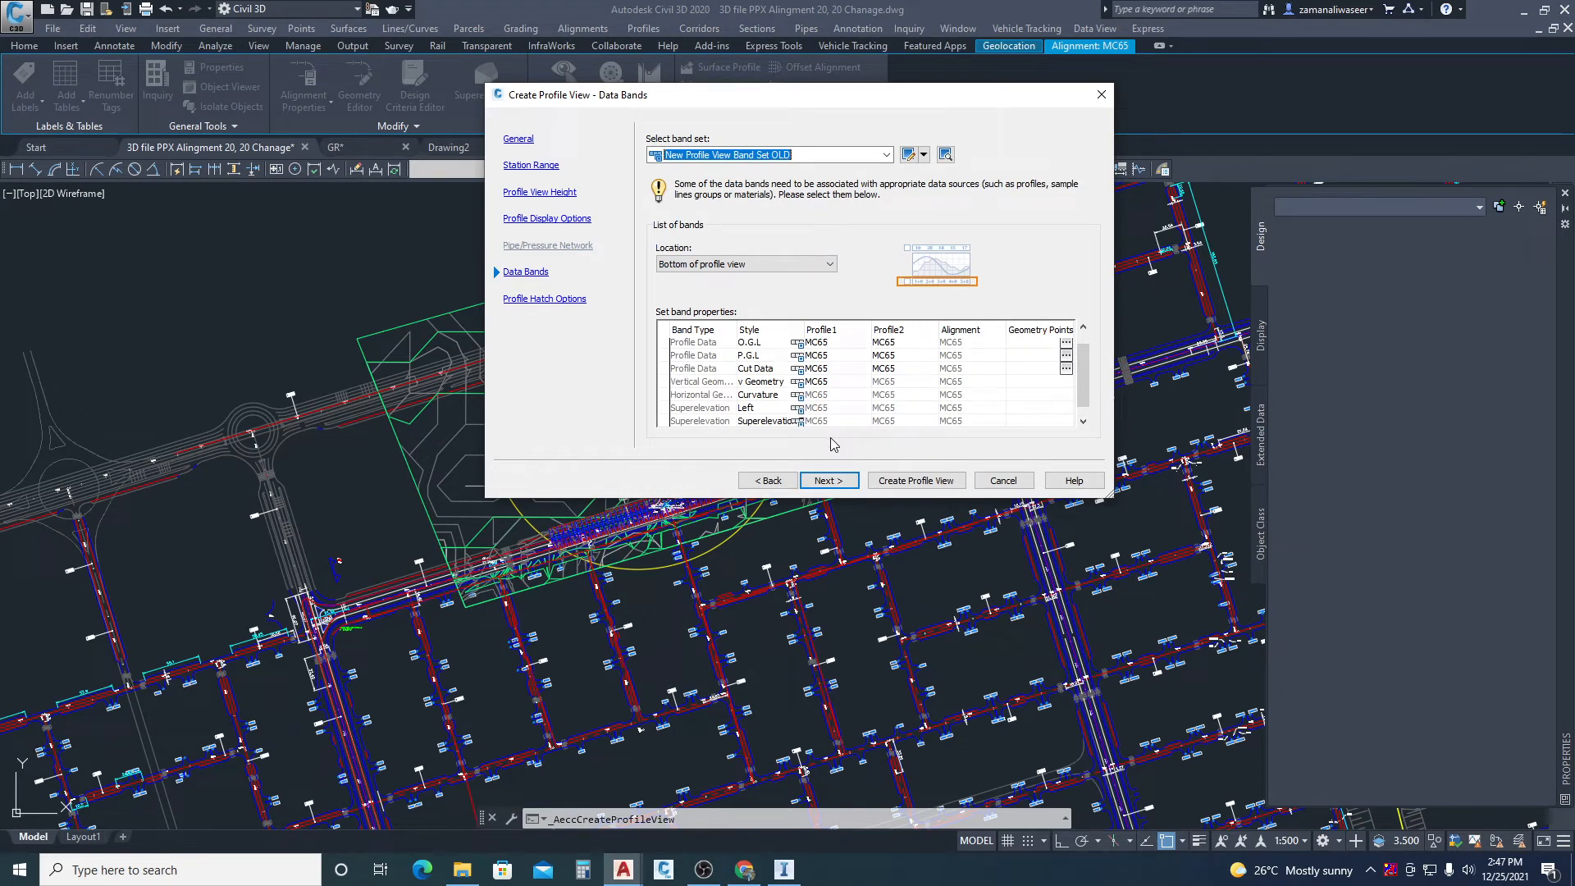
{"action": "left_click", "coordinate": [831, 482]}
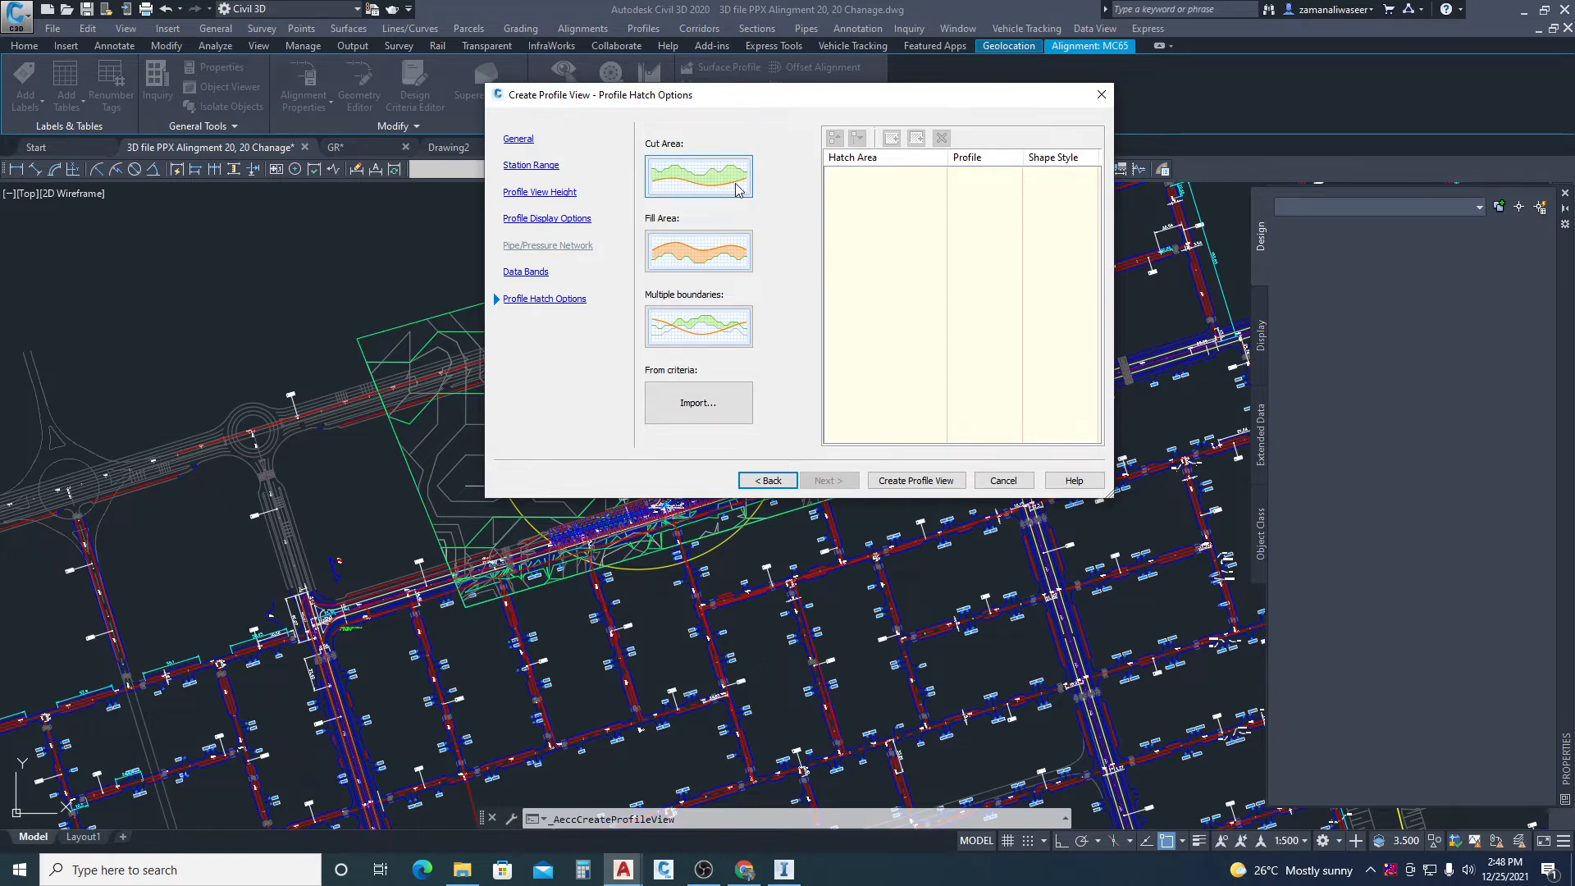
- Create the MC65 profile view without hatching, place it in the empty area east of the road network, and clear the selection
{"action": "left_click", "coordinate": [916, 481]}
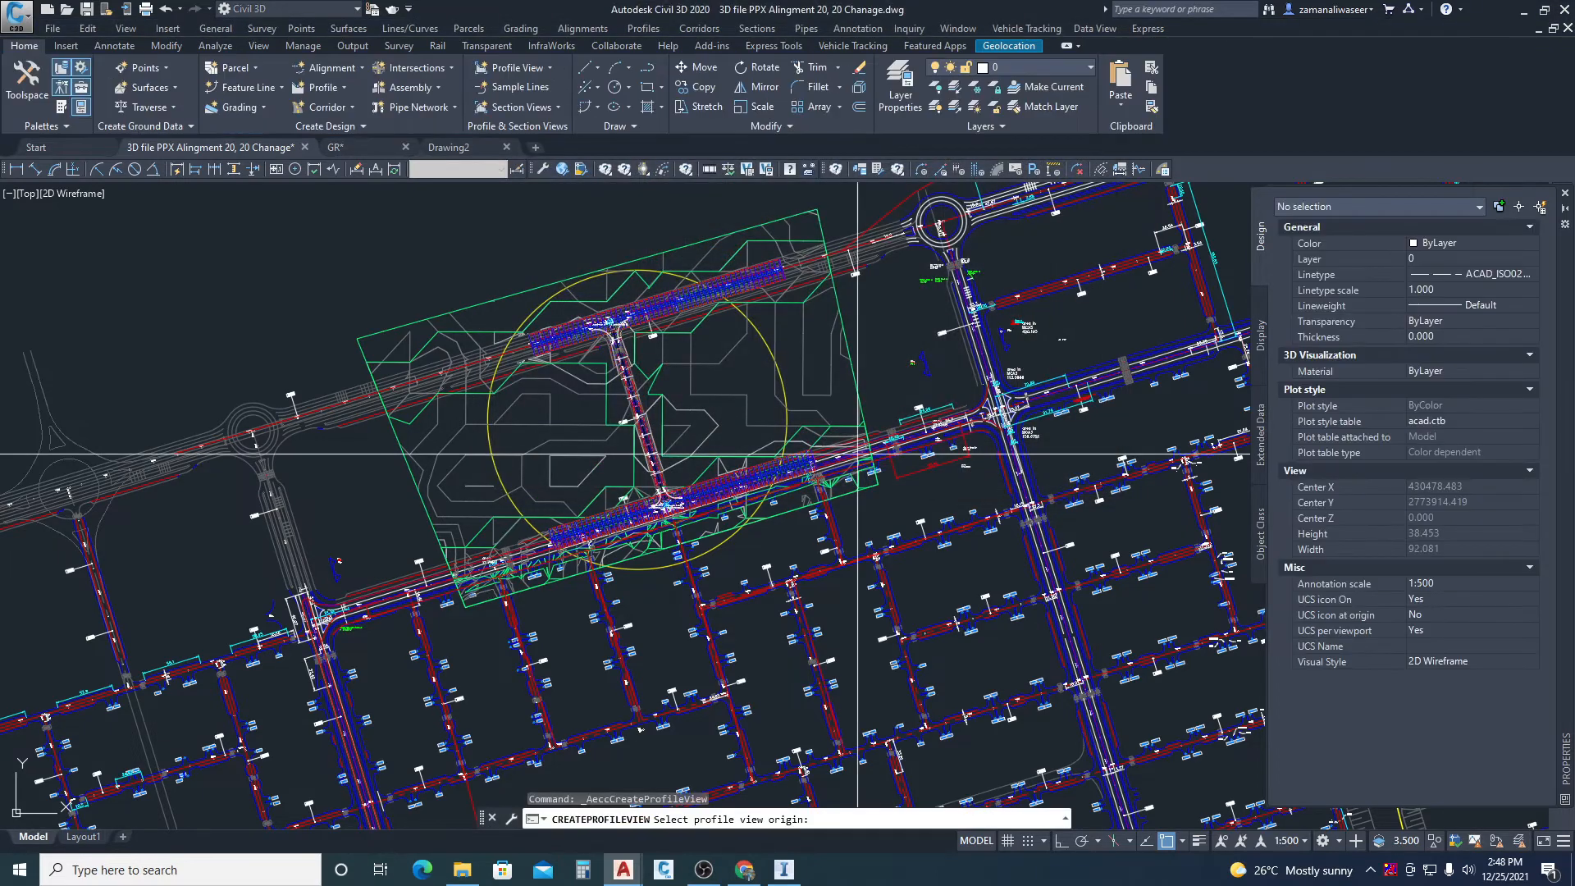
{"action": "scroll", "coordinate": [739, 391], "scroll_direction": "down", "scroll_amount": 15}
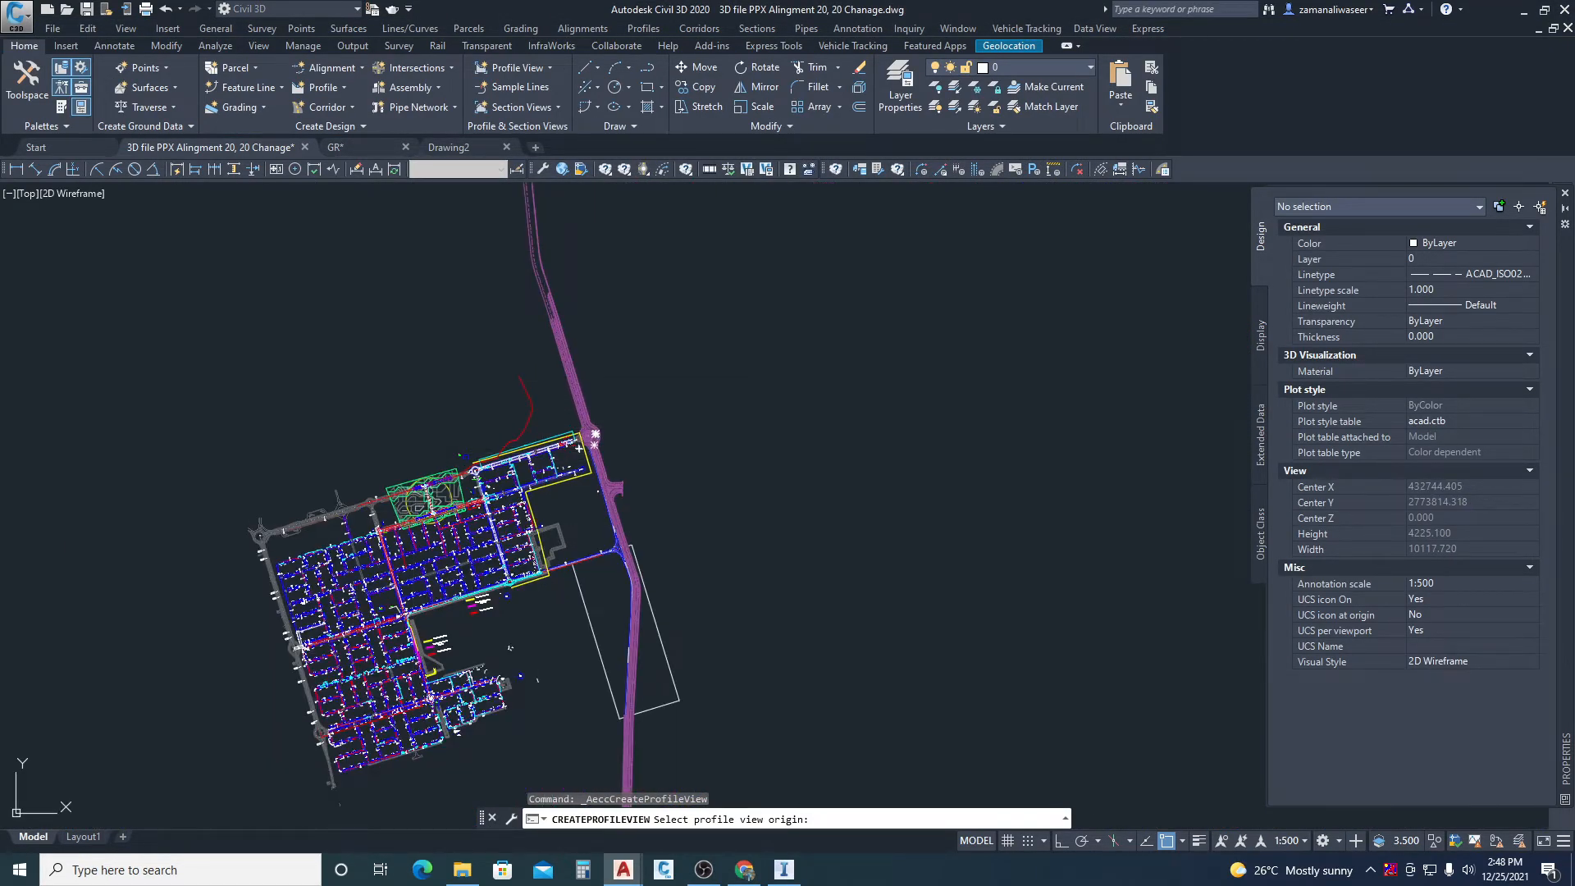
{"action": "left_click", "coordinate": [753, 386]}
{"action": "scroll", "coordinate": [850, 405], "scroll_direction": "up", "scroll_amount": 8}
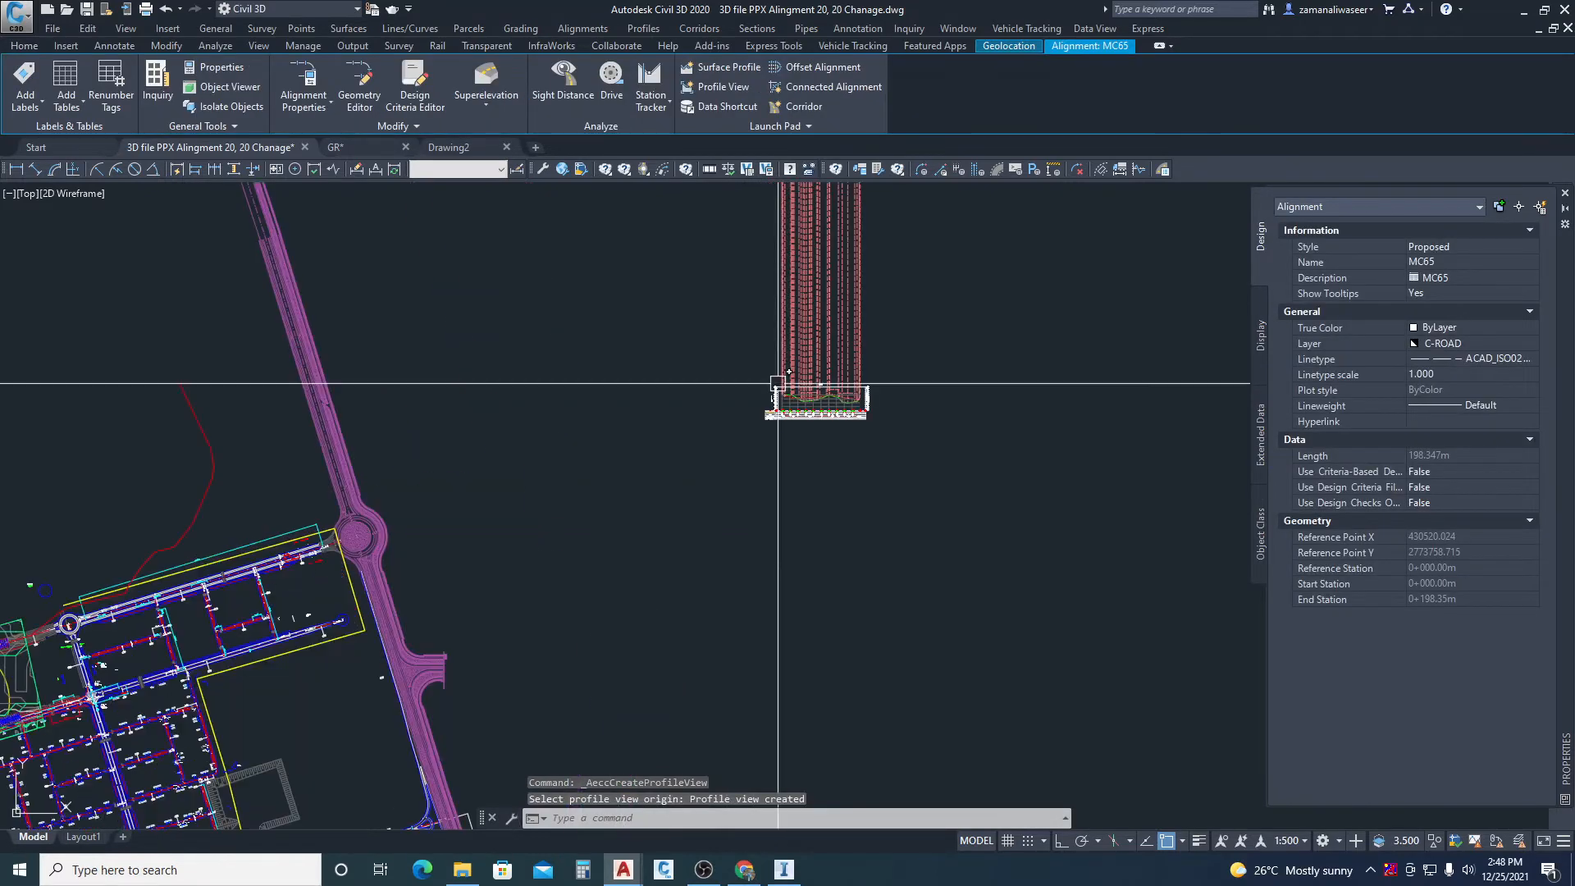
{"action": "mouse_move", "coordinate": [850, 406]}
{"action": "middle_mouse_down"}
{"action": "mouse_move", "coordinate": [792, 436]}
{"action": "mouse_move", "coordinate": [756, 494]}
{"action": "middle_mouse_up"}
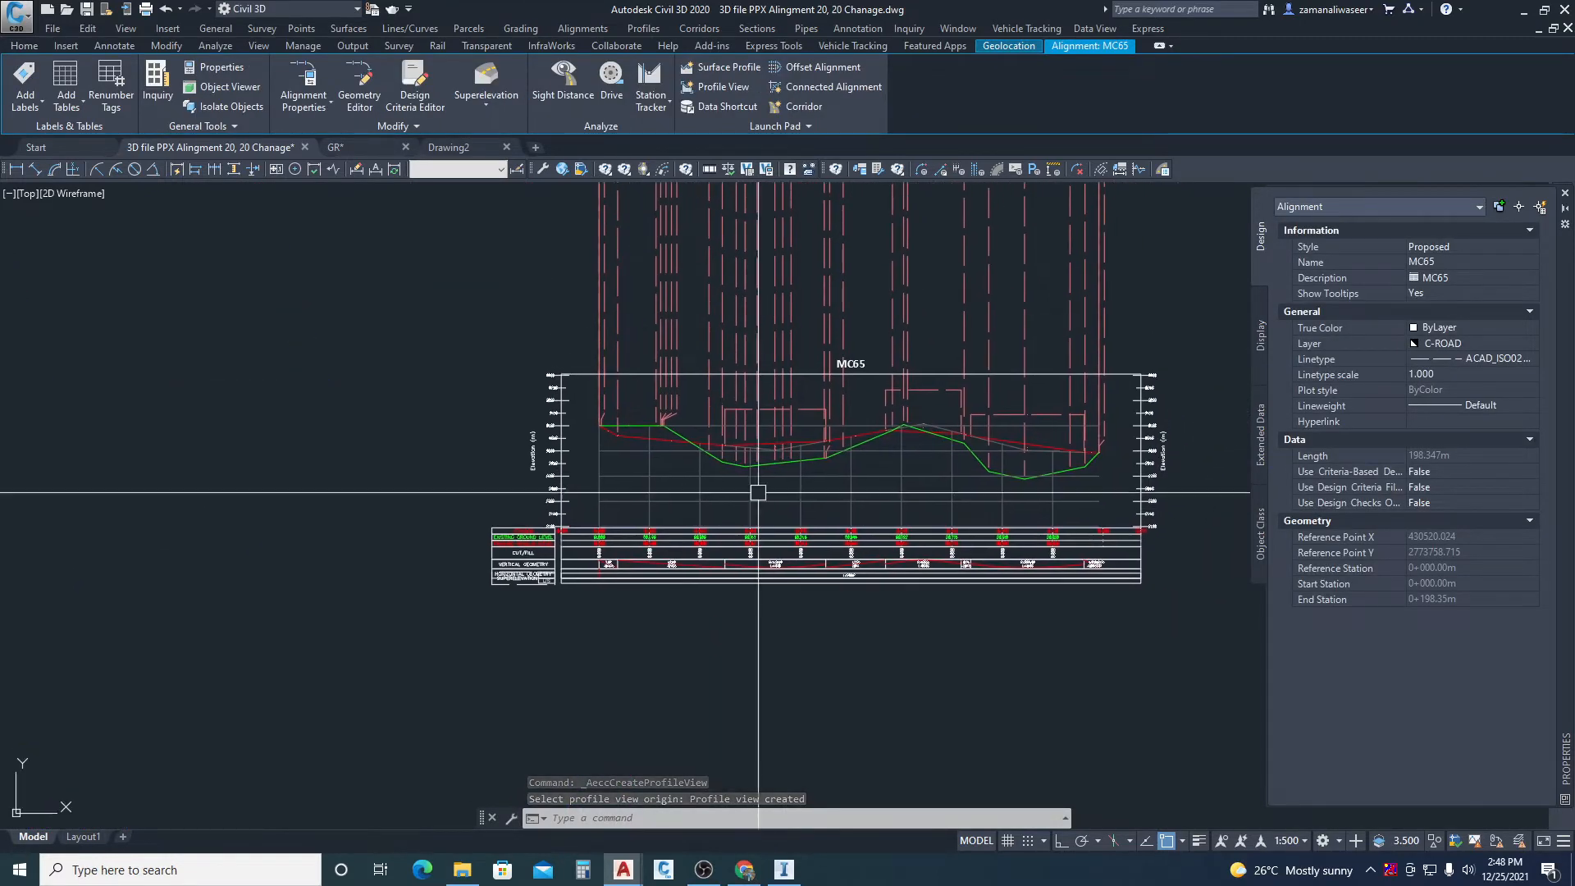
{"action": "key", "text": "Escape"}
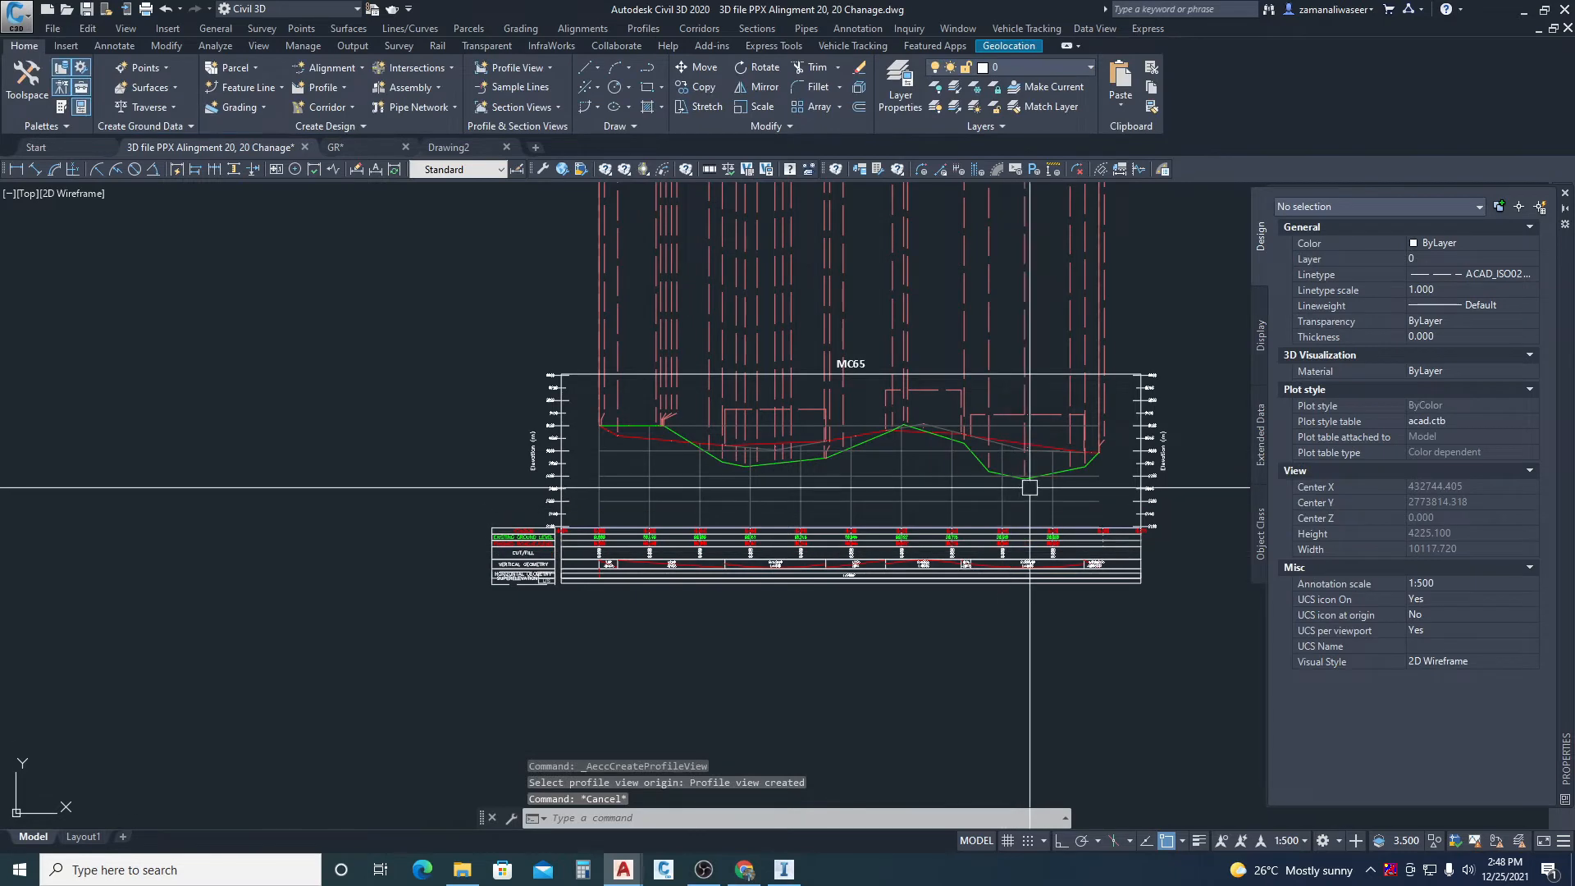
- Remove the grade break and other label entries from the existing ground profile, Surface (87), in the MC65 profile view
{"action": "left_click", "coordinate": [657, 385]}
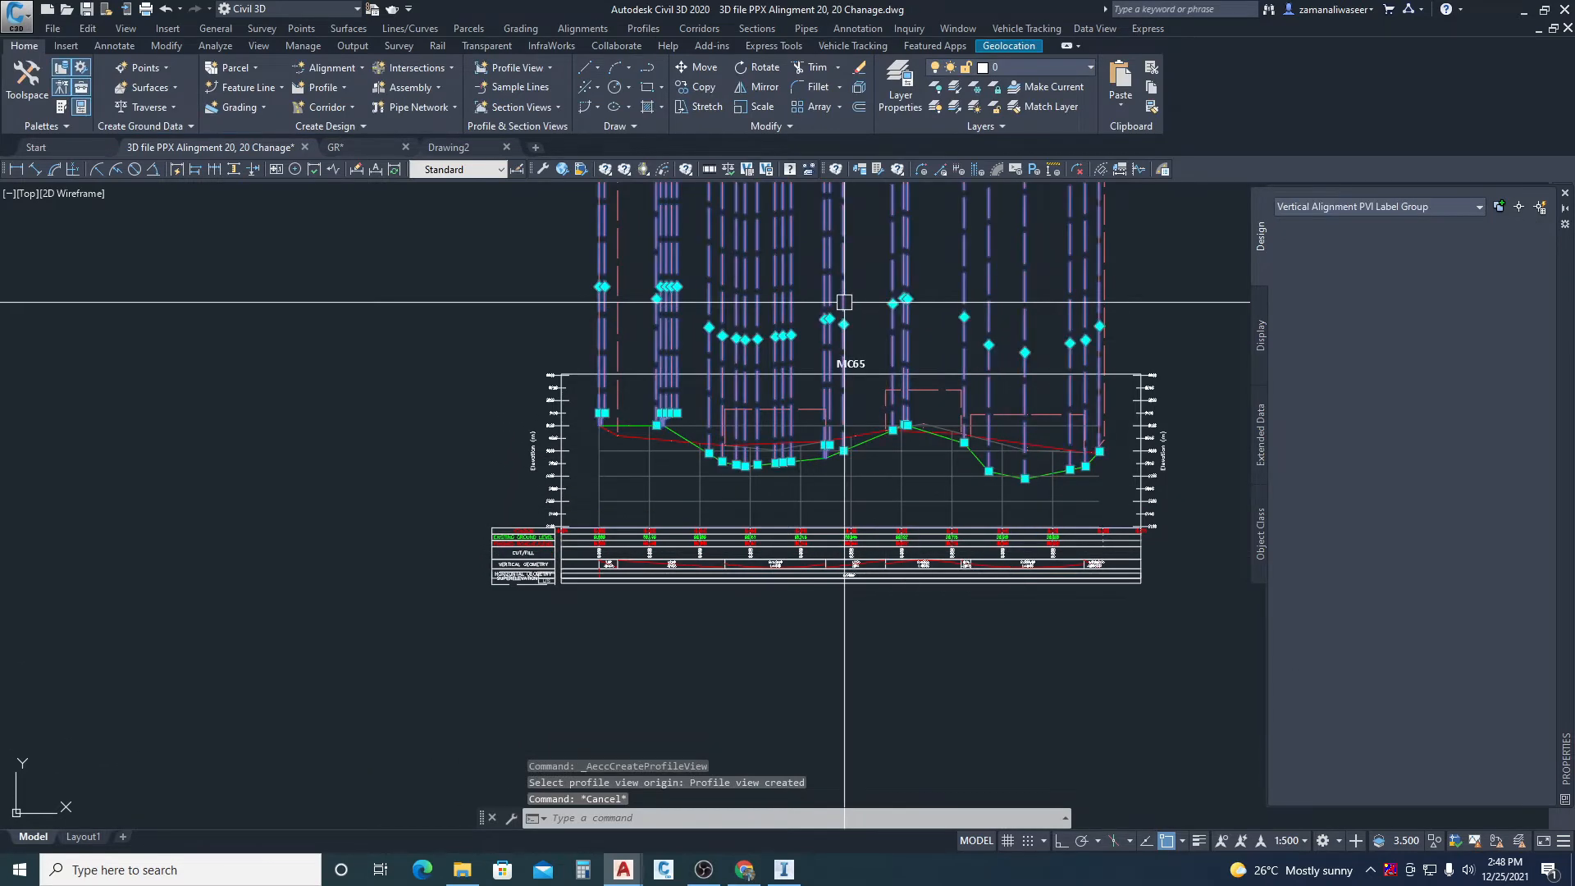
{"action": "scroll", "coordinate": [657, 448], "scroll_direction": "up", "scroll_amount": 6}
{"action": "key", "text": "Escape"}
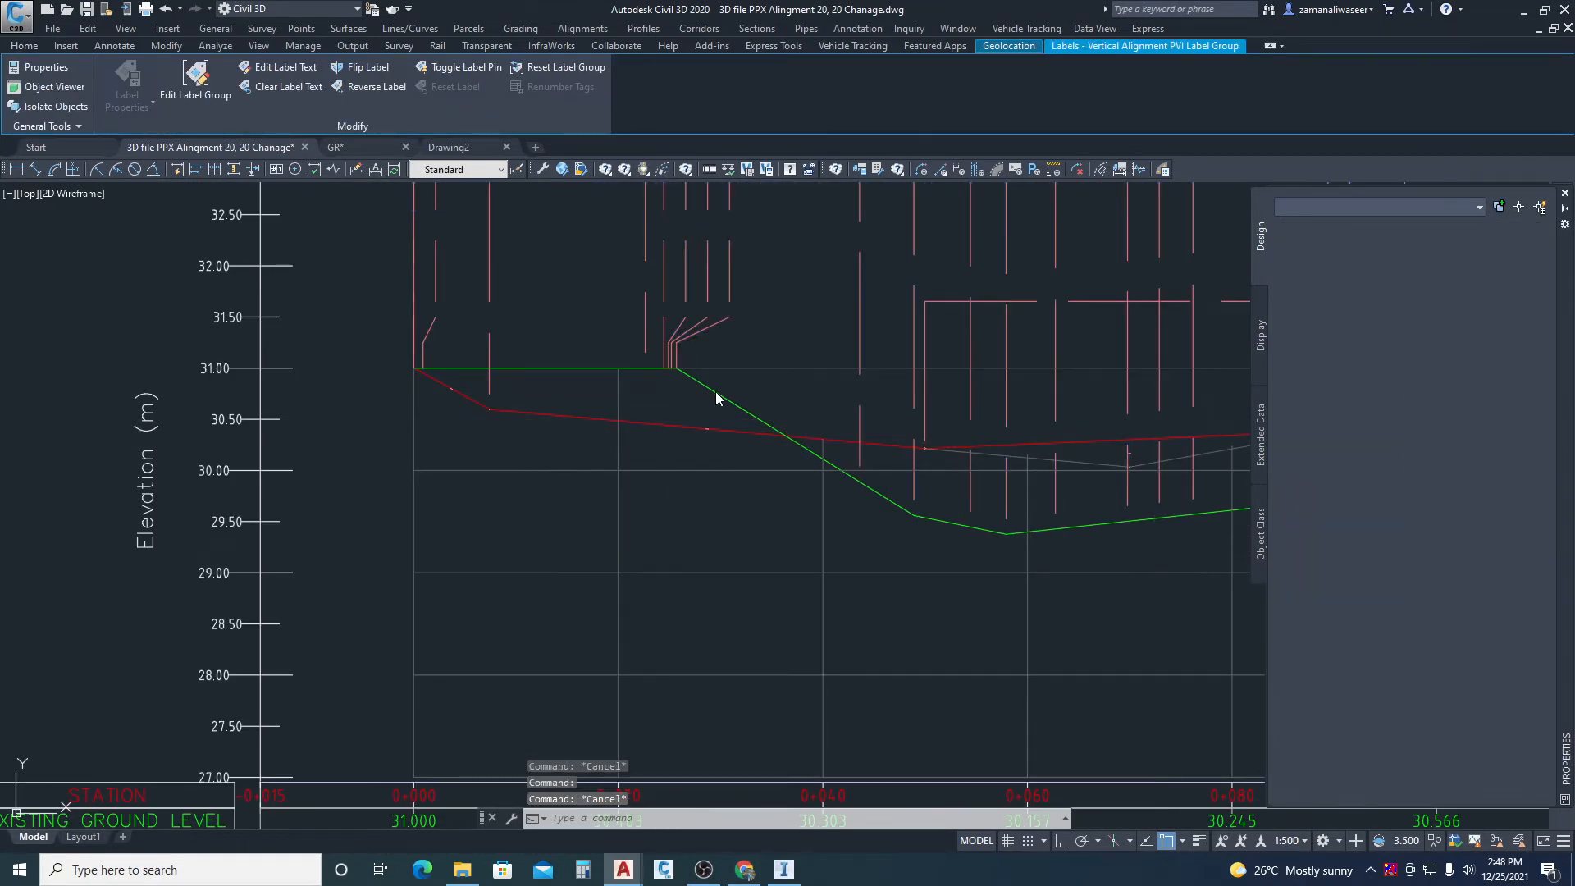
{"action": "left_click", "coordinate": [691, 343]}
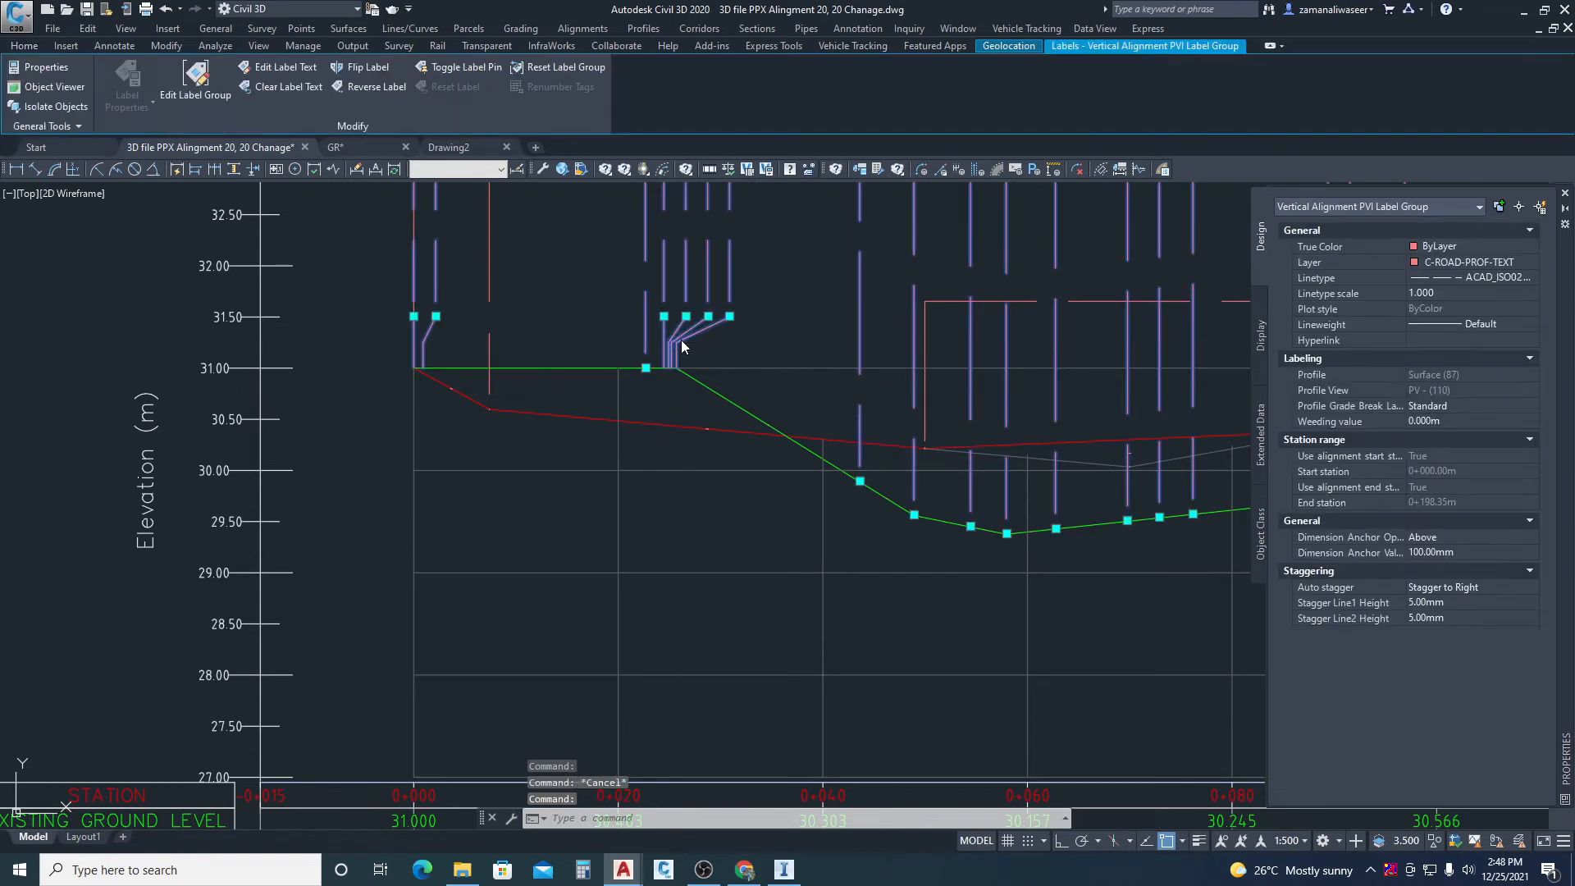
{"action": "right_click", "coordinate": [702, 339]}
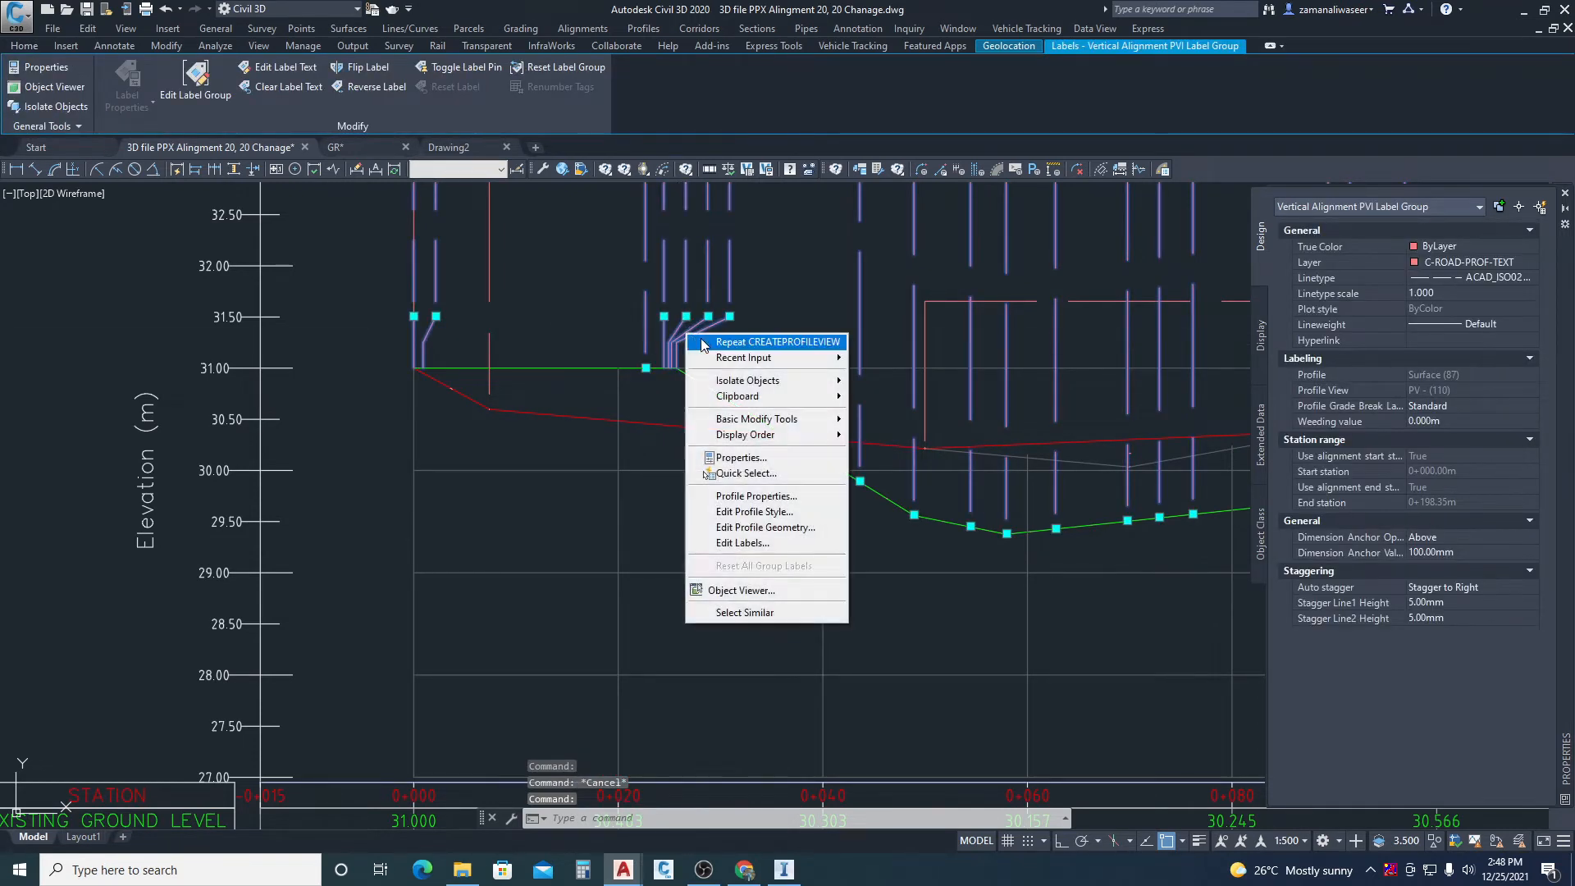
{"action": "left_click", "coordinate": [746, 543]}
{"action": "left_click", "coordinate": [1022, 290]}
{"action": "left_click", "coordinate": [1023, 291]}
{"action": "left_click", "coordinate": [1023, 291]}
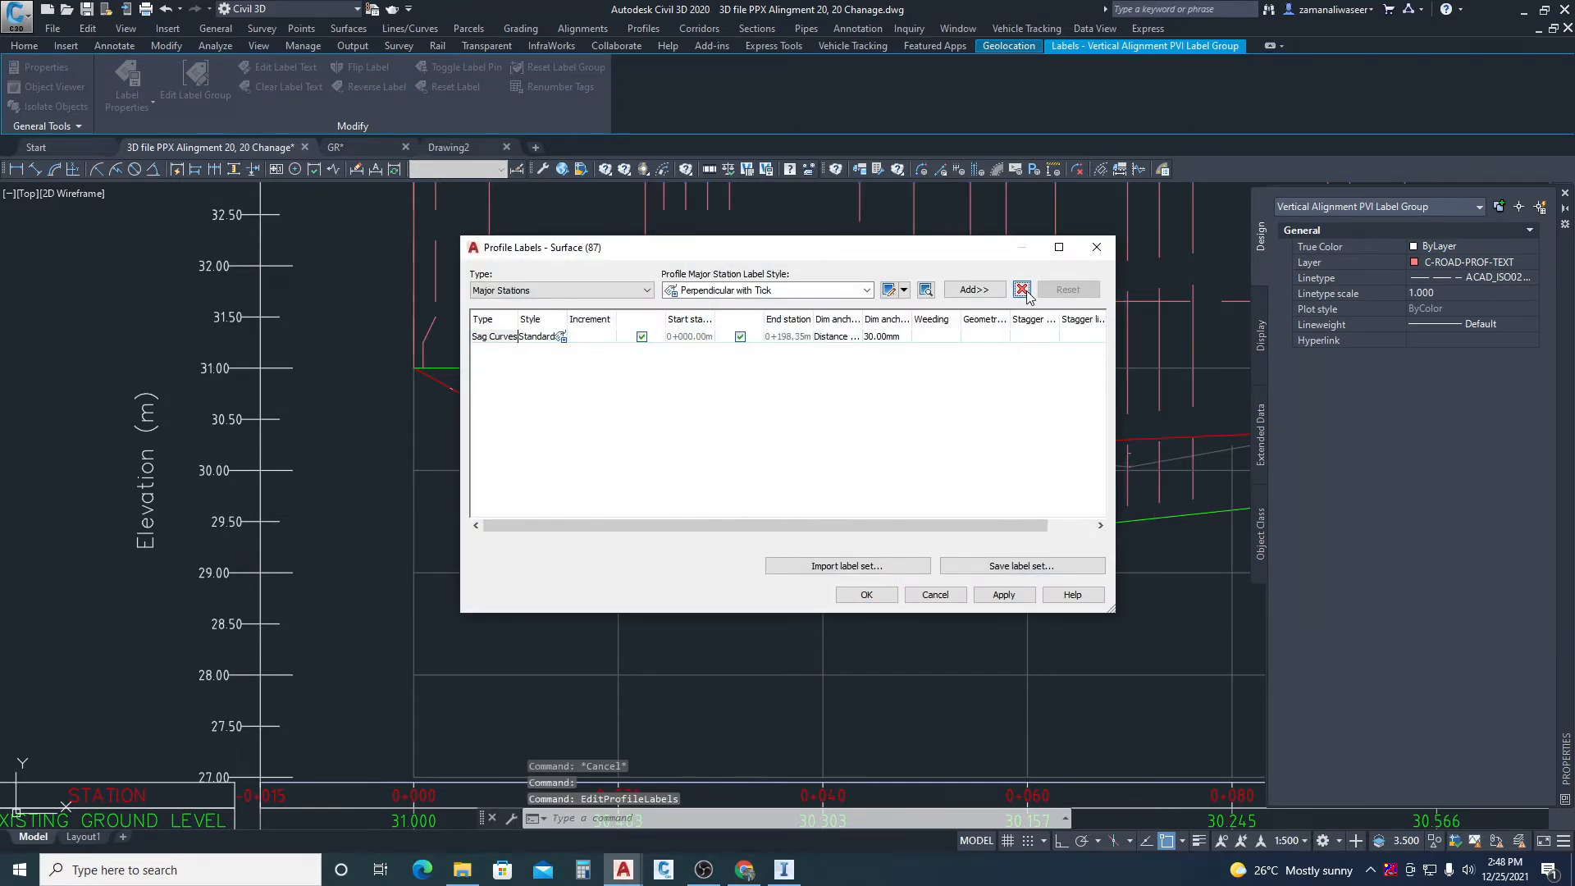
{"action": "left_click", "coordinate": [865, 595]}
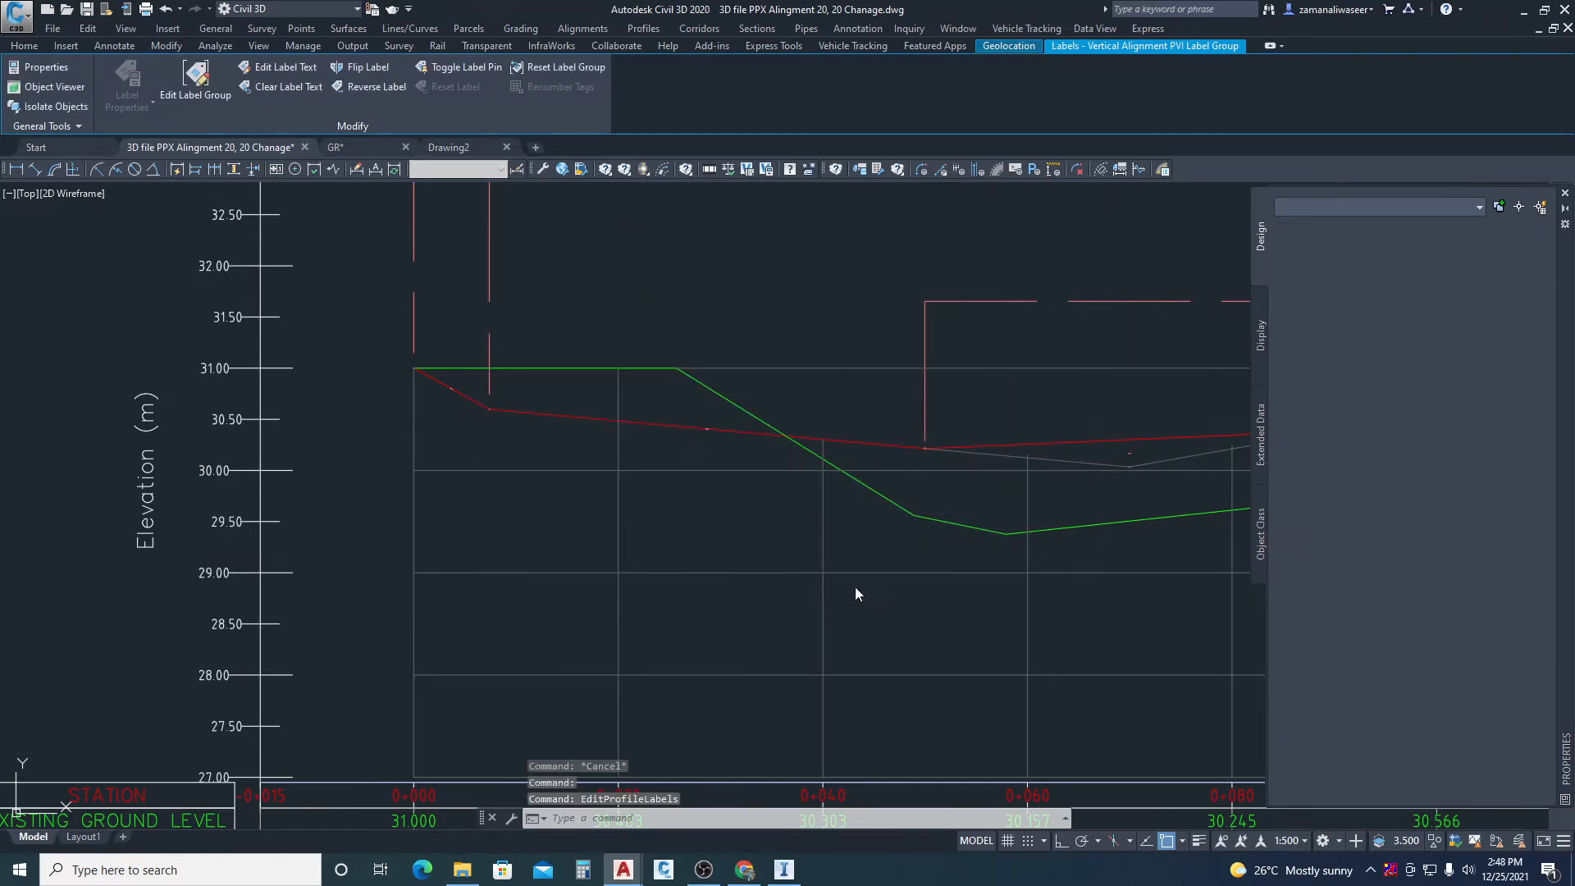
{"action": "key", "text": "Escape"}
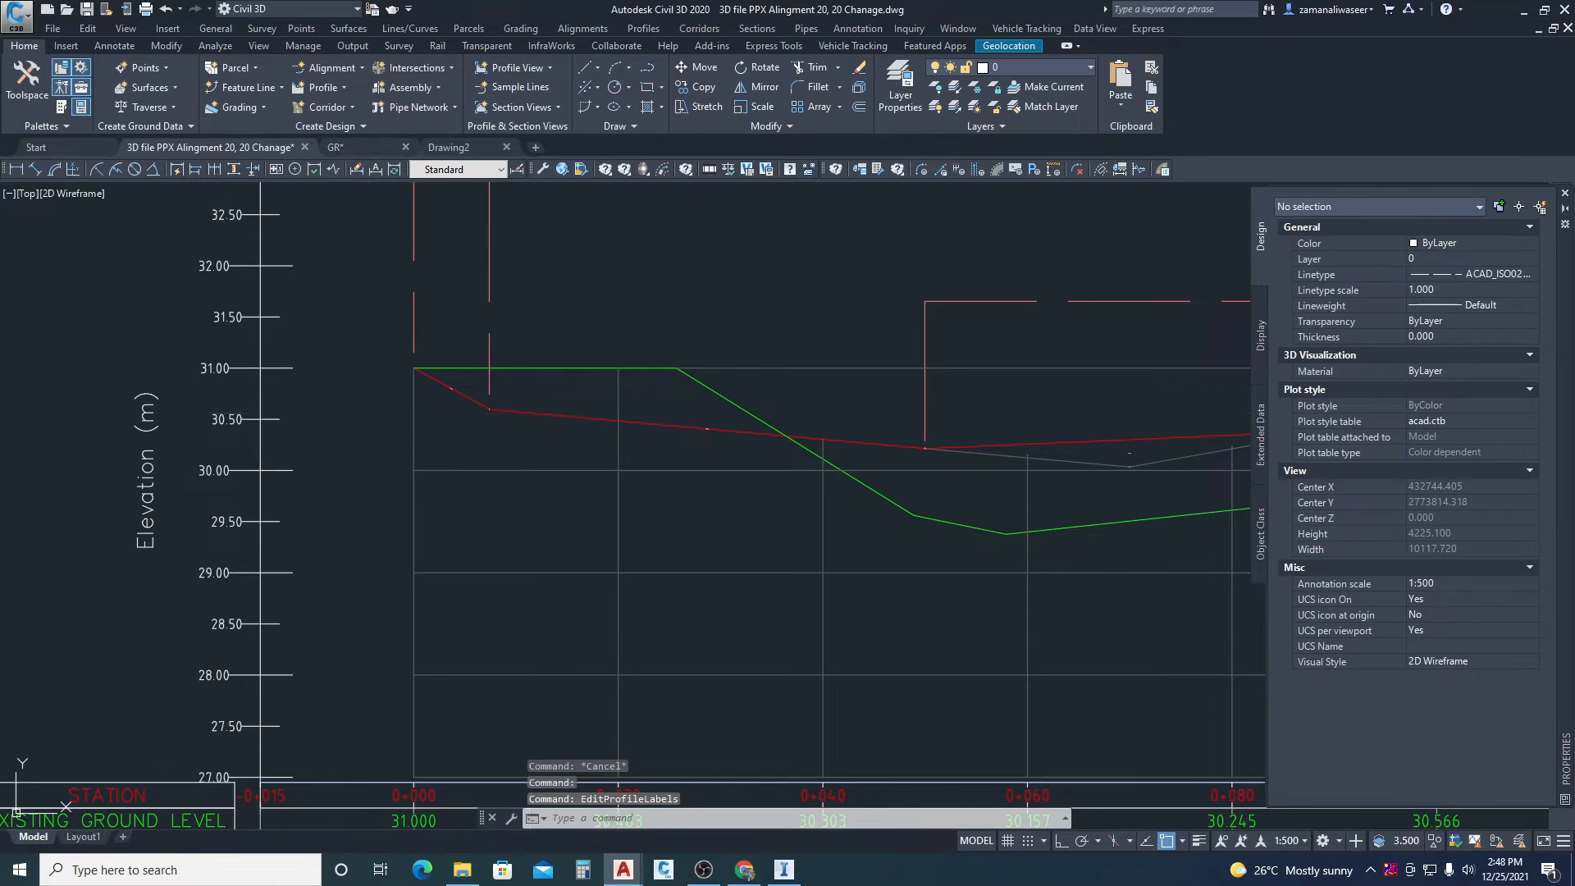
- Import the label set Profile Label Set For Ajman Project into the MC65 design profile's labels and apply it
{"action": "left_click", "coordinate": [527, 413]}
{"action": "scroll", "coordinate": [453, 376], "scroll_direction": "down", "scroll_amount": 2}
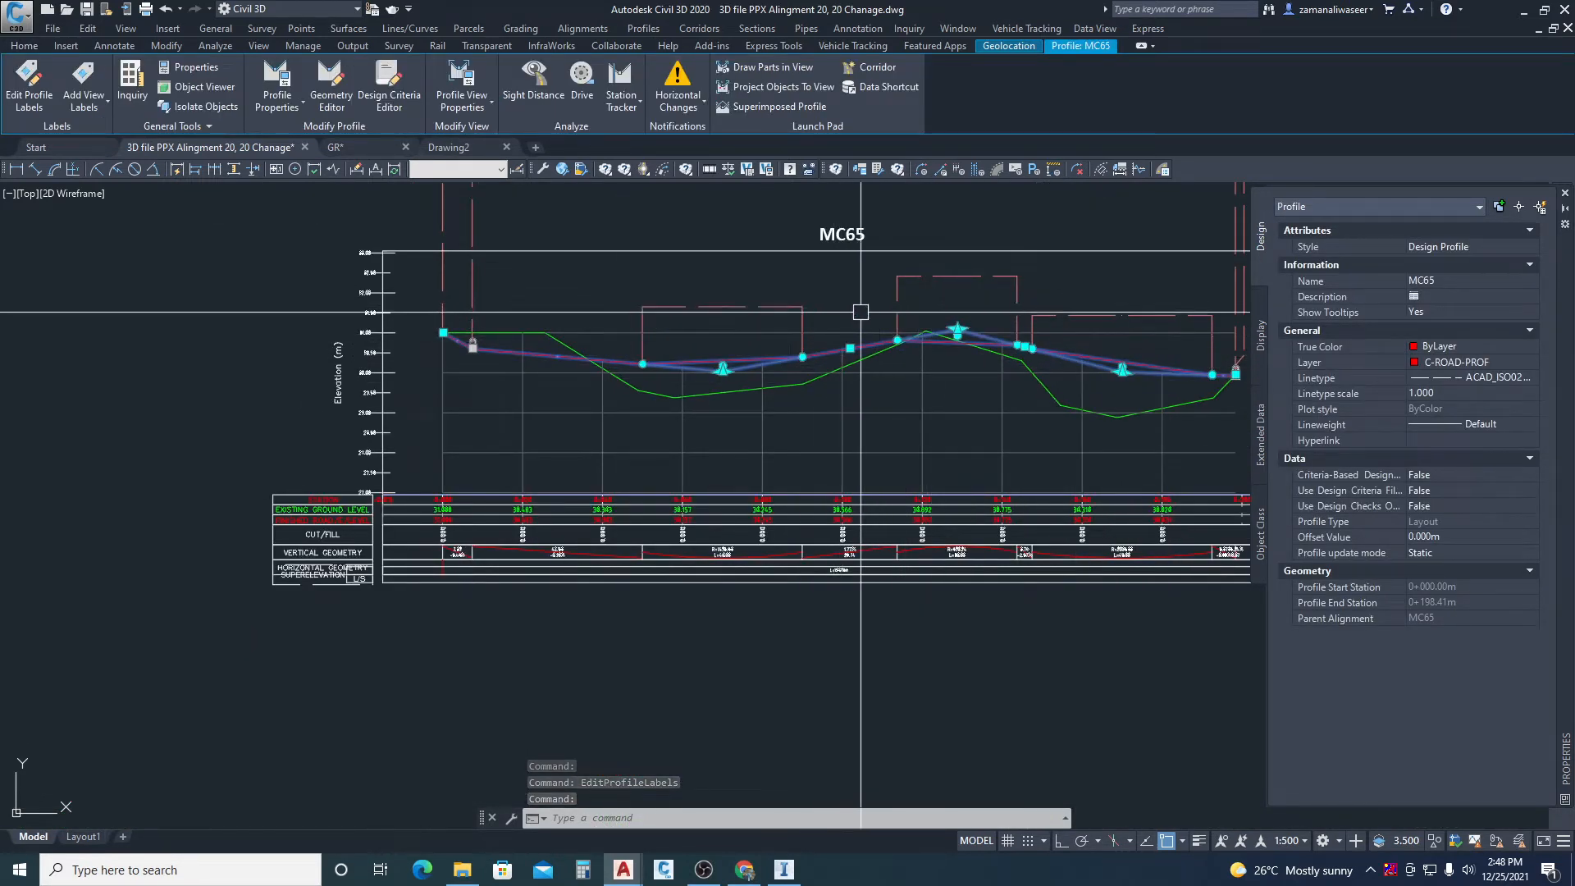
{"action": "scroll", "coordinate": [801, 341], "scroll_direction": "up", "scroll_amount": 2}
{"action": "right_click", "coordinate": [735, 362]}
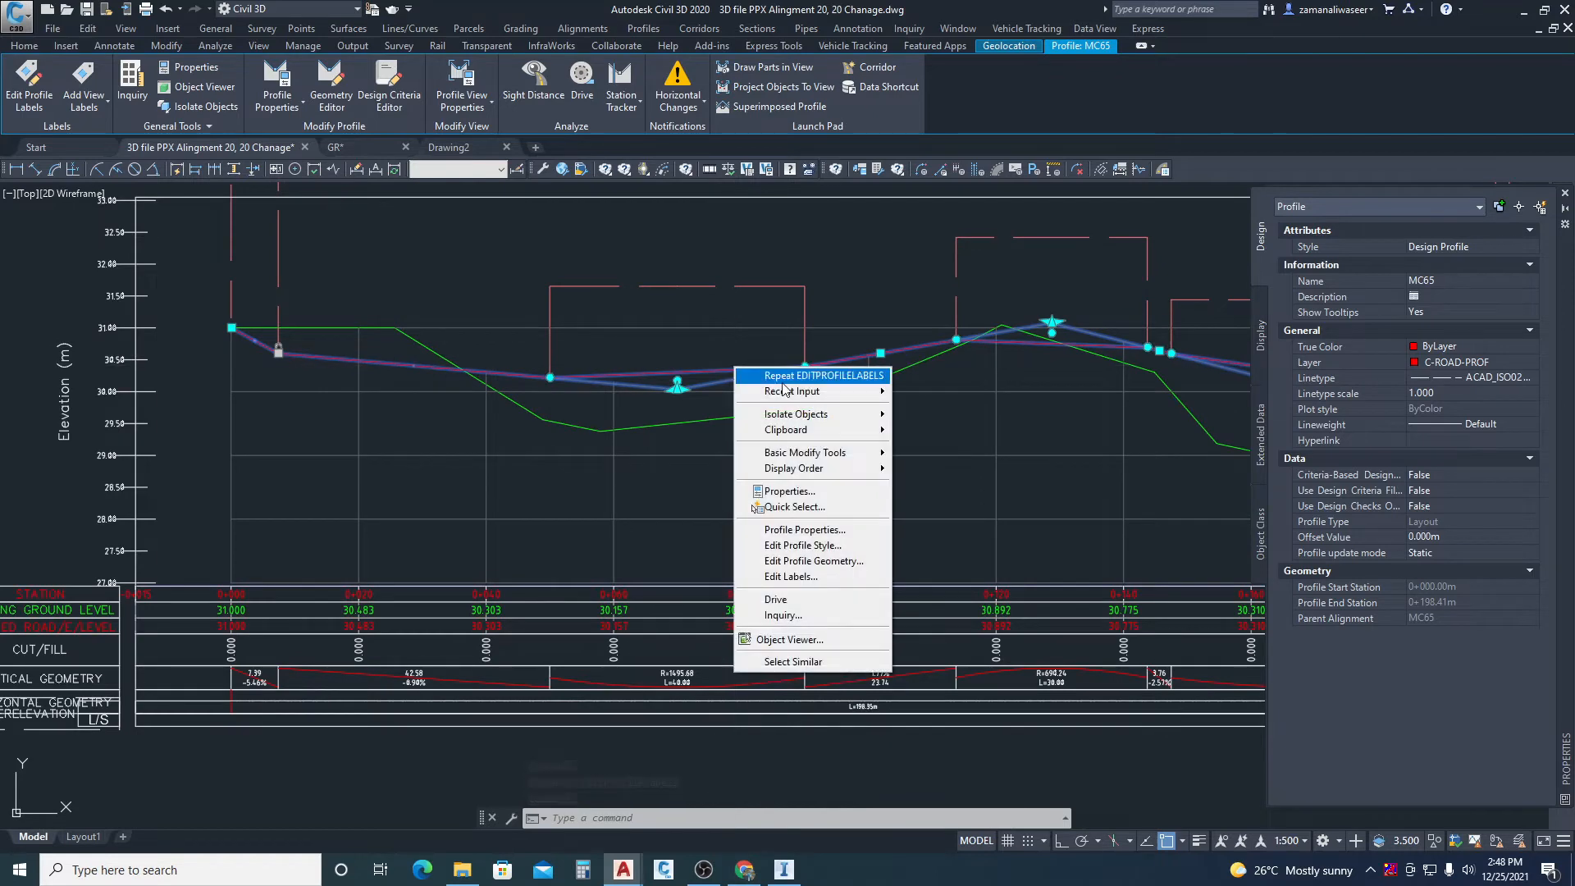
{"action": "left_click", "coordinate": [806, 578]}
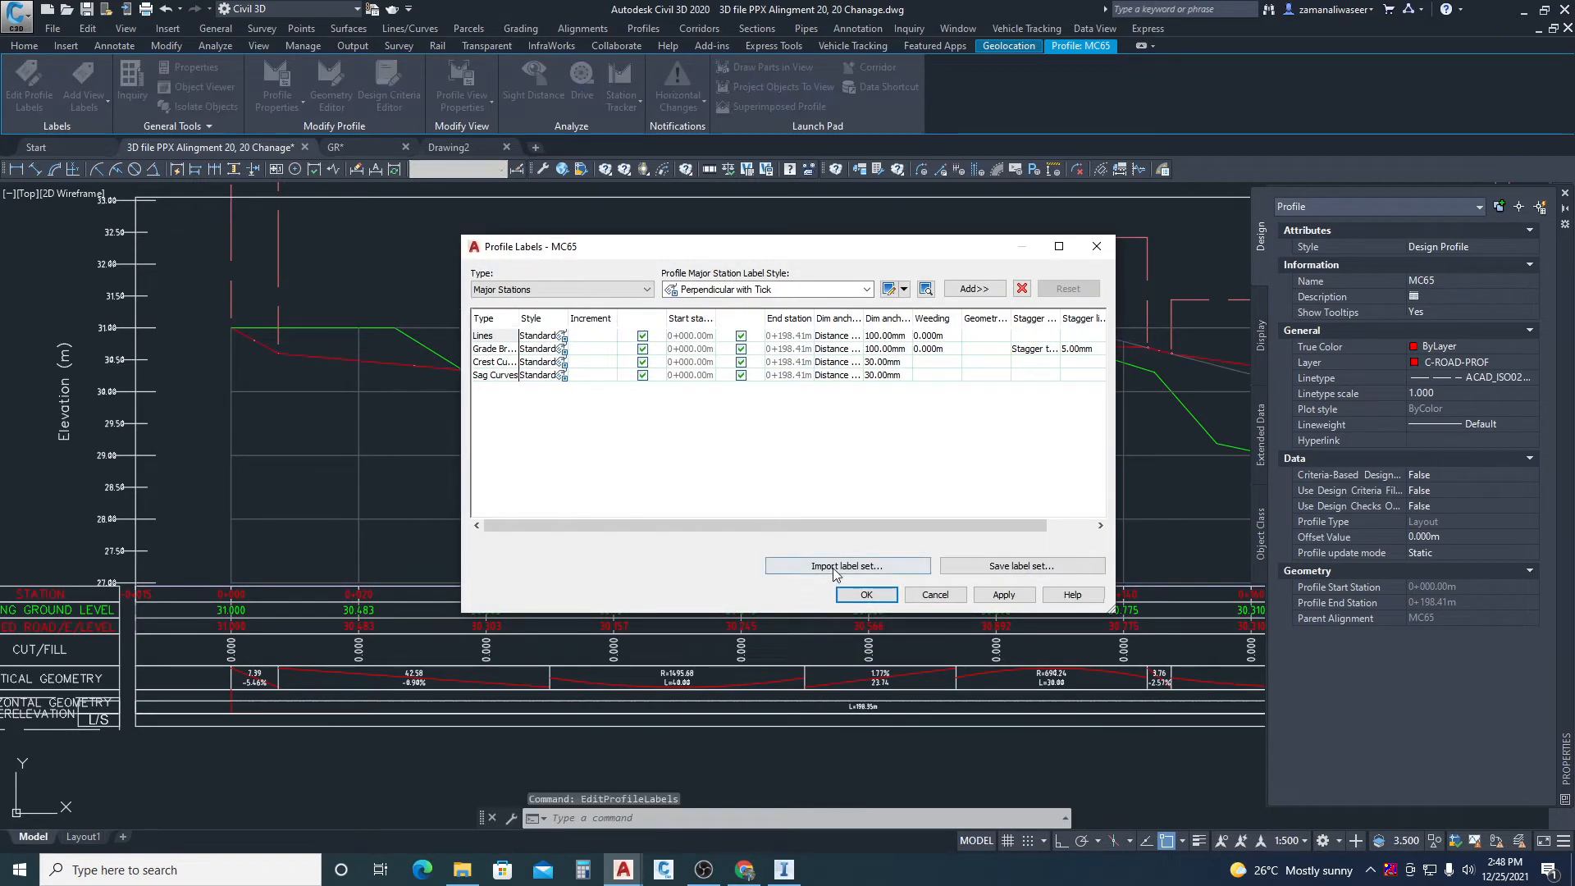
{"action": "left_click", "coordinate": [835, 568]}
{"action": "left_click", "coordinate": [782, 402]}
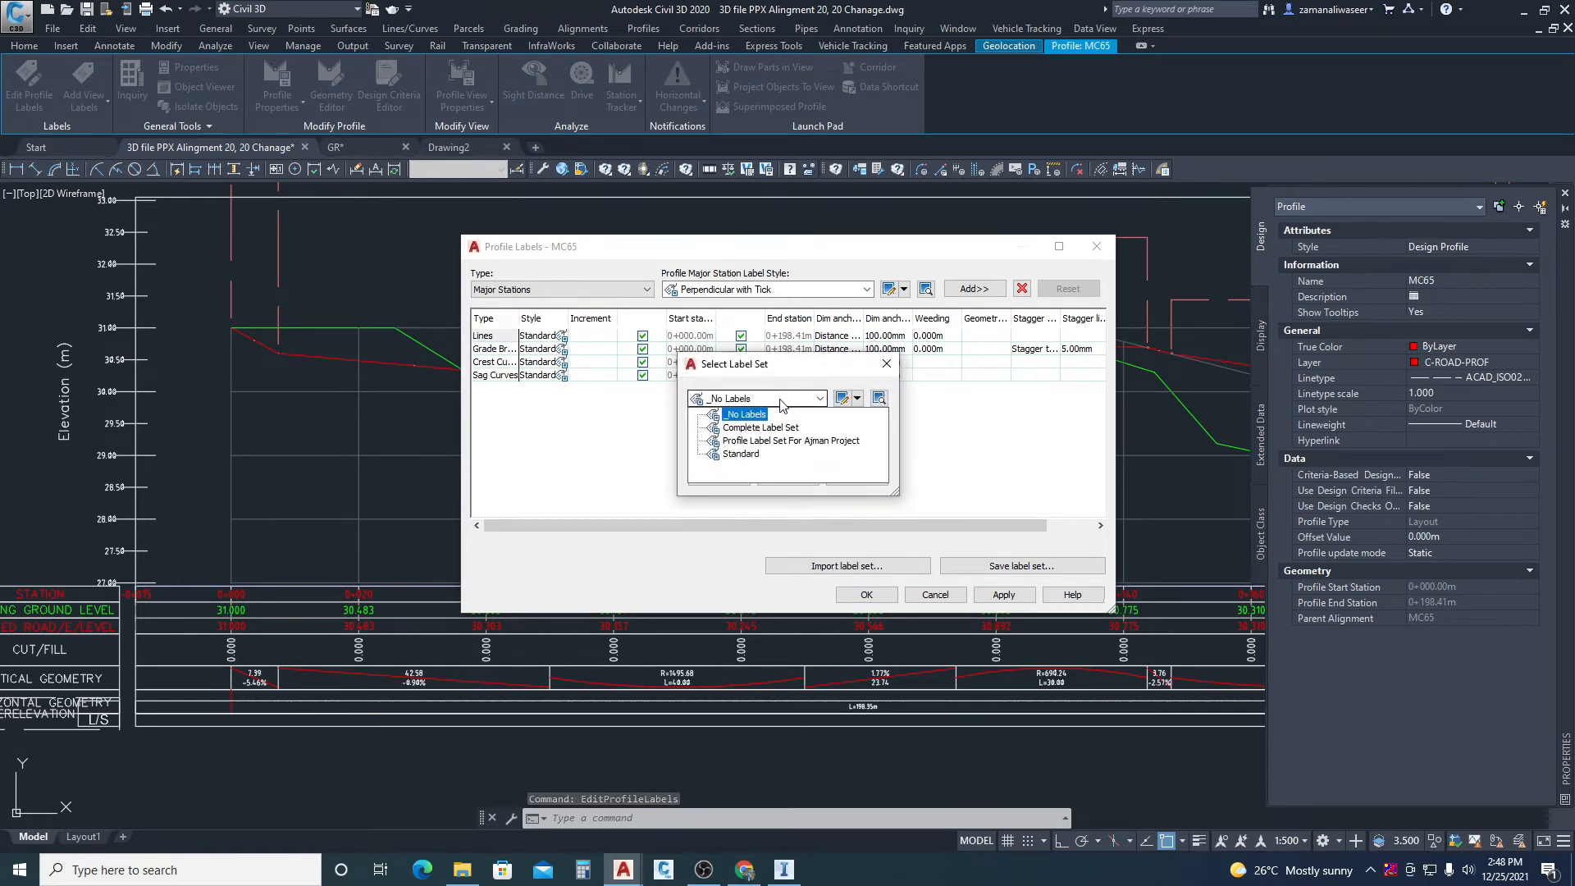
{"action": "left_click", "coordinate": [800, 443]}
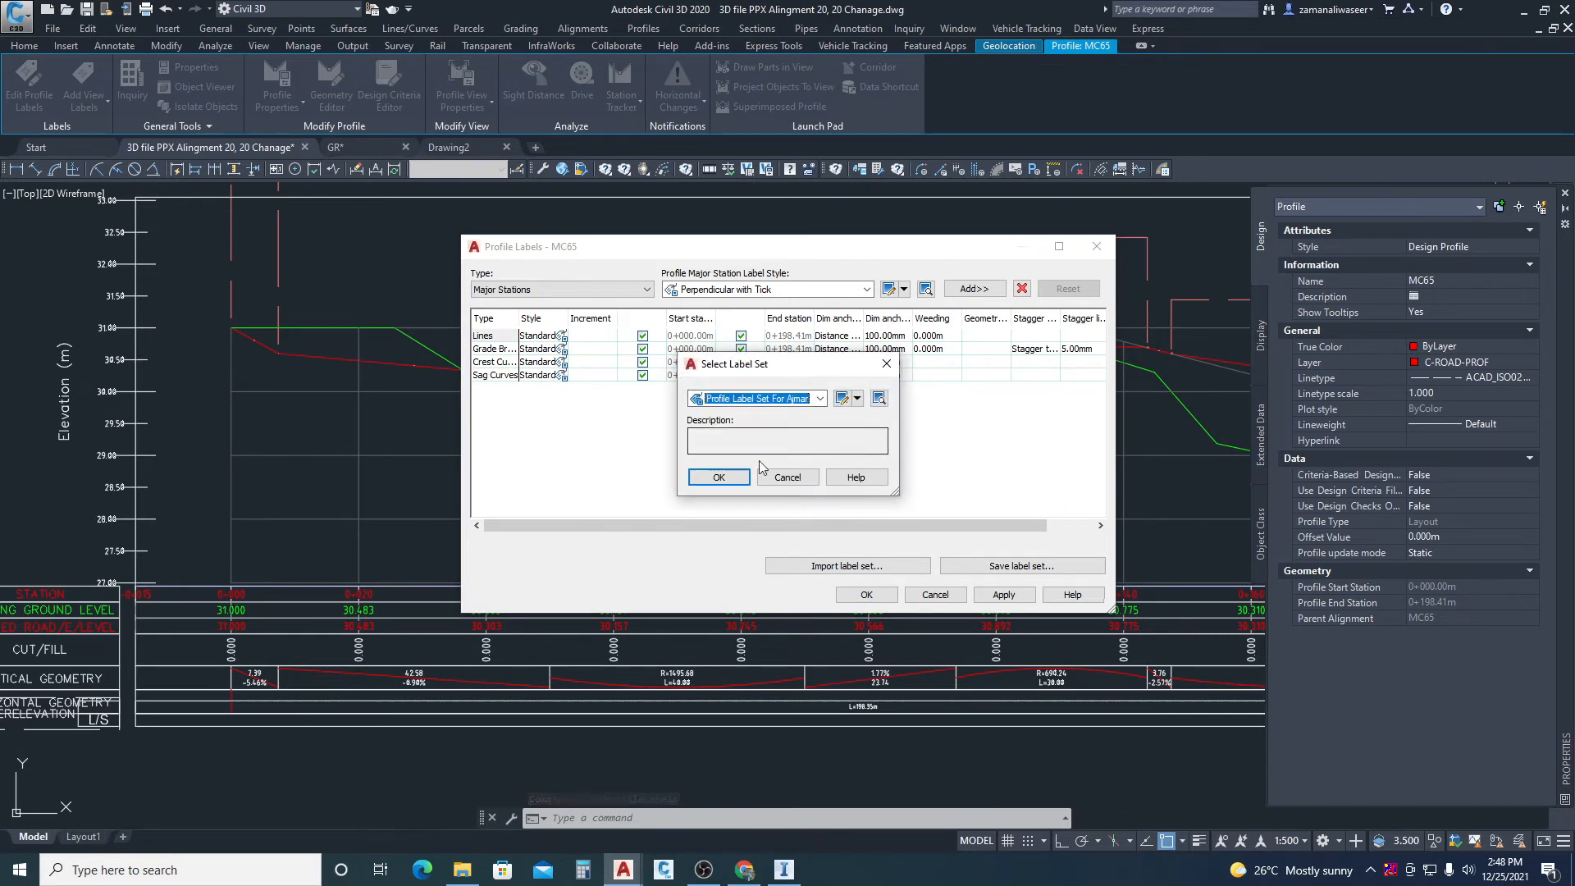
{"action": "left_click", "coordinate": [721, 479]}
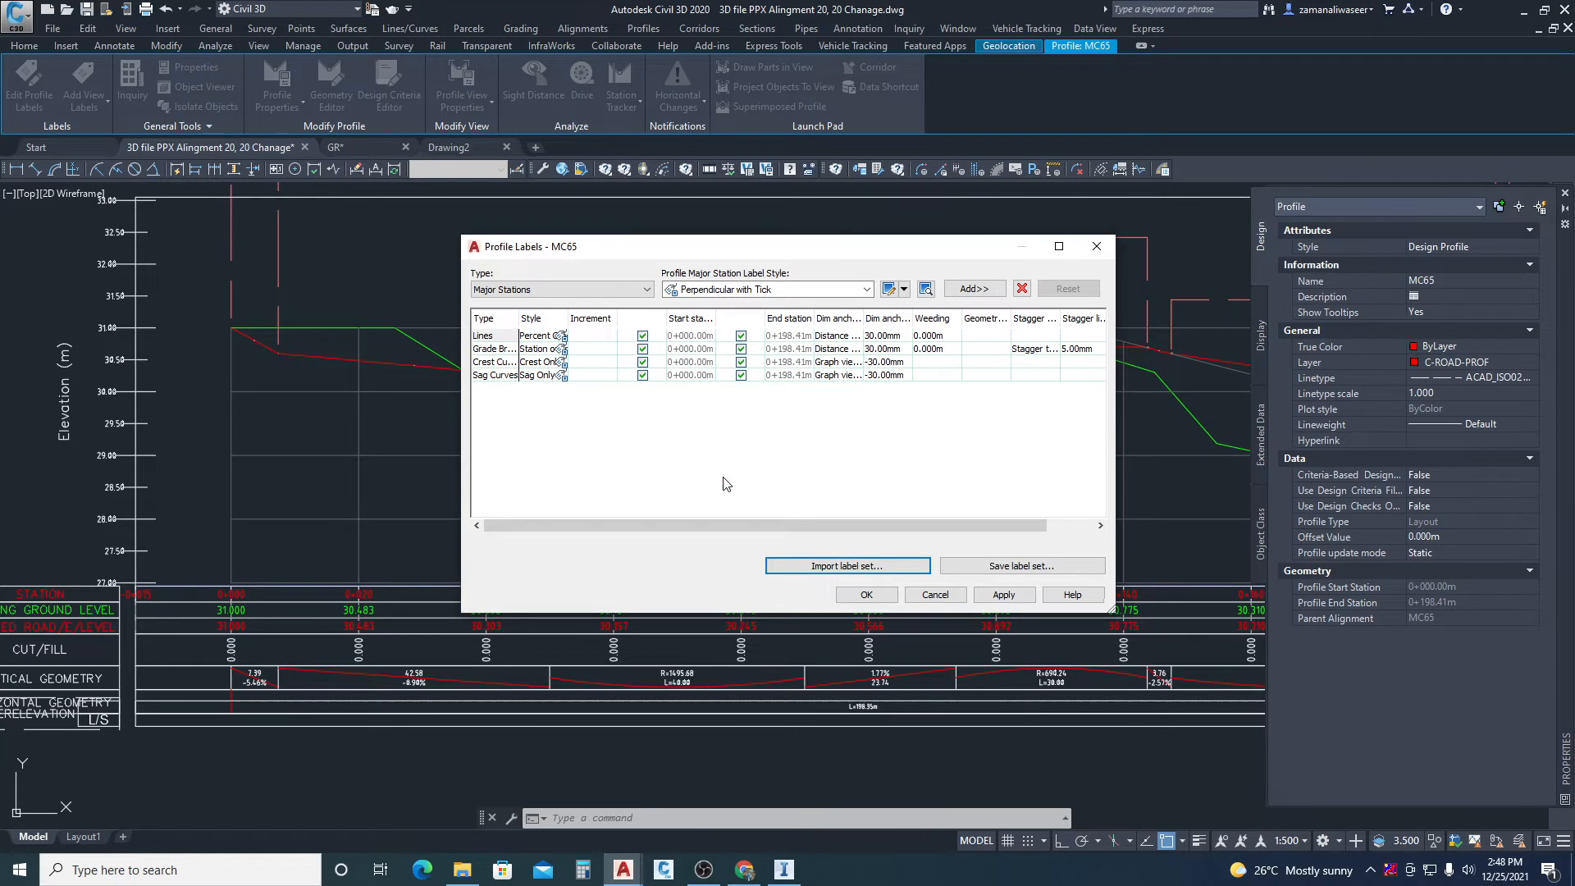
{"action": "left_click", "coordinate": [867, 595]}
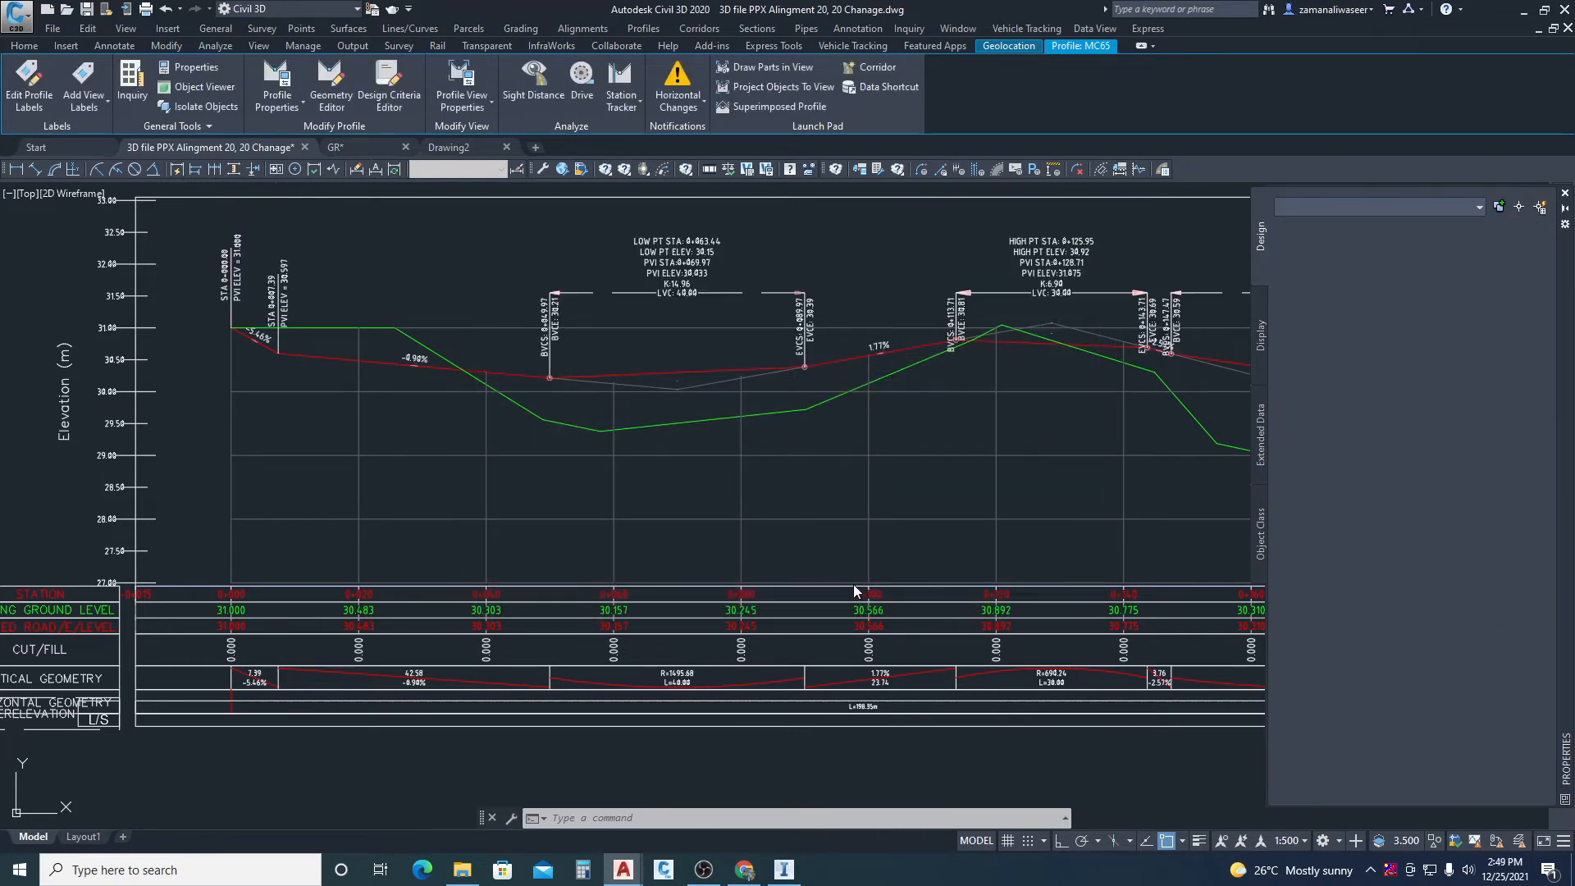
- Clear the current selection and regenerate the entire drawing
{"action": "key", "text": "Escape"}
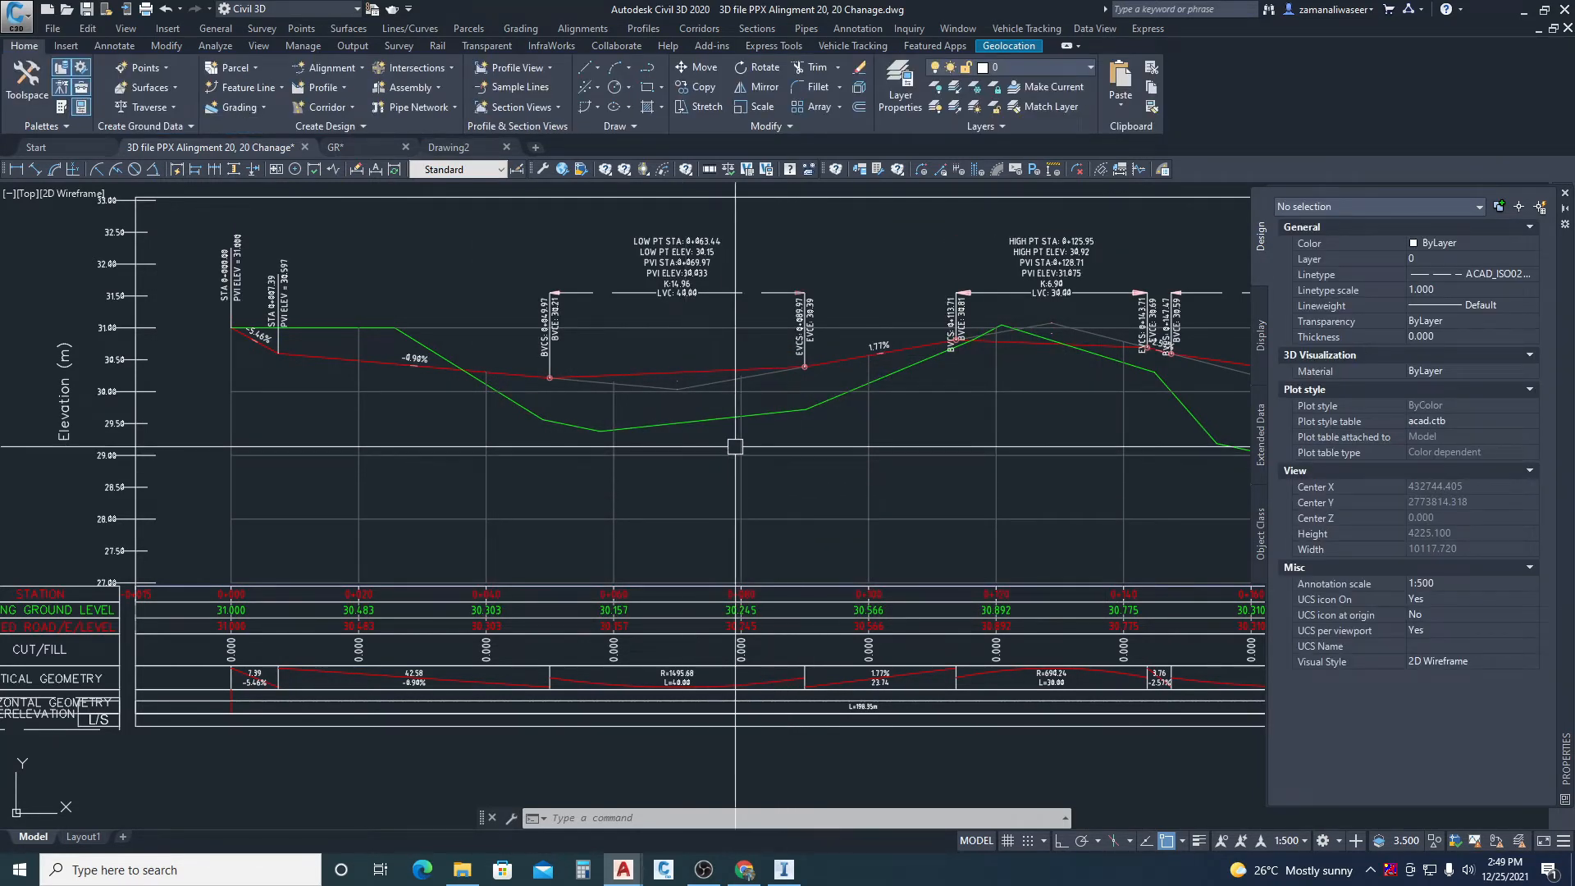
{"action": "left_click", "coordinate": [115, 29]}
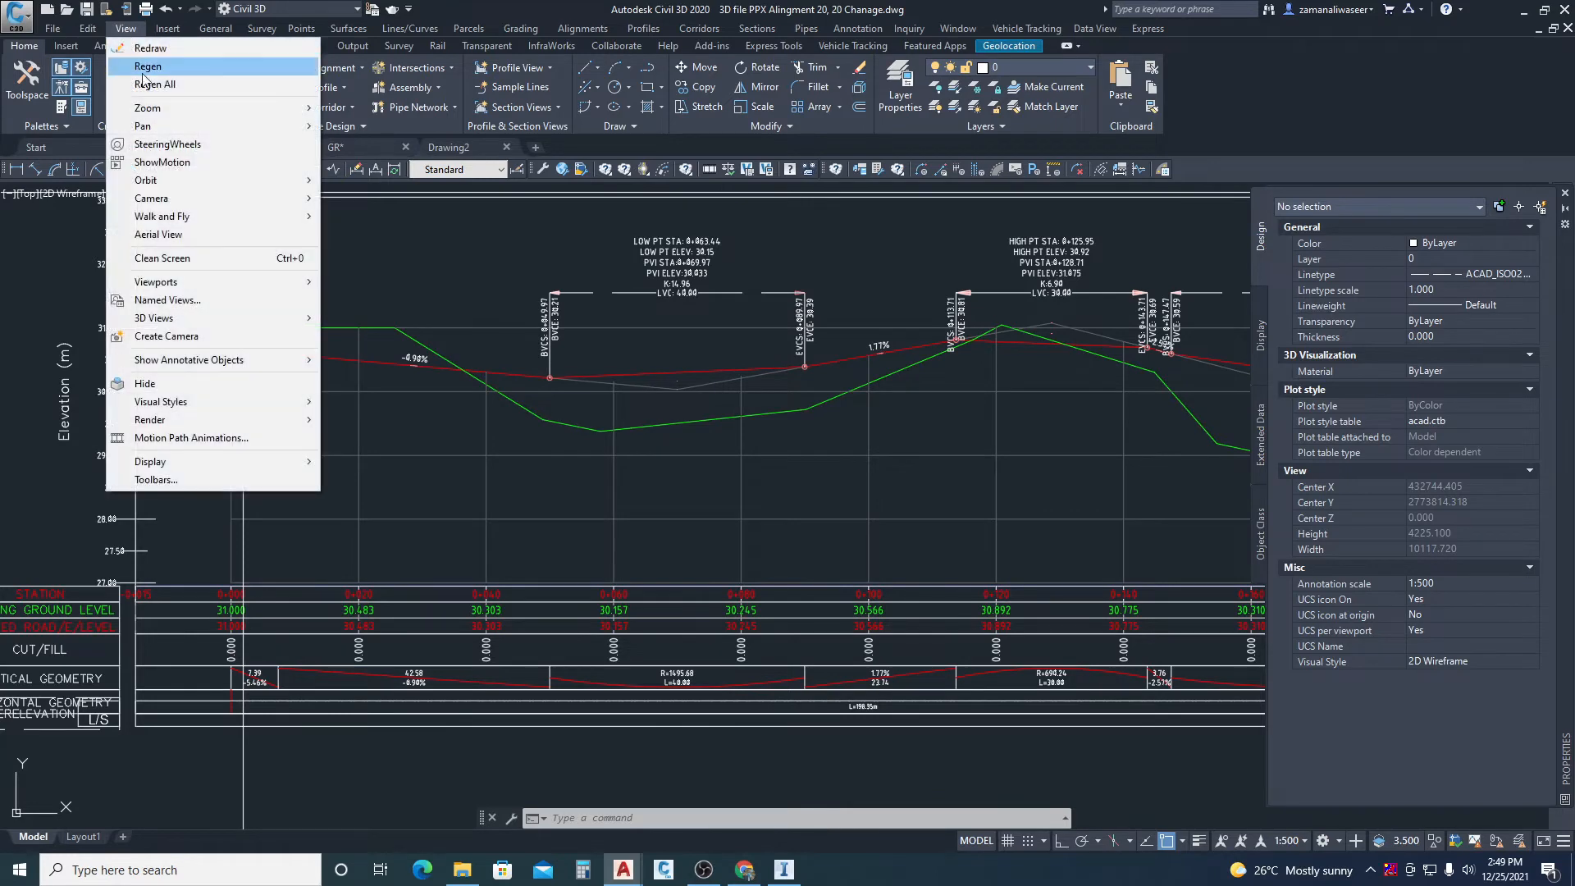
{"action": "left_click", "coordinate": [144, 83]}
- Examine the labelled MC65 profile view, including its curve labels, grade labels and data bands
{"action": "scroll", "coordinate": [626, 436], "scroll_direction": "down", "scroll_amount": 5}
{"action": "middle_click_drag", "start_coordinate": [776, 460], "coordinate": [862, 391]}
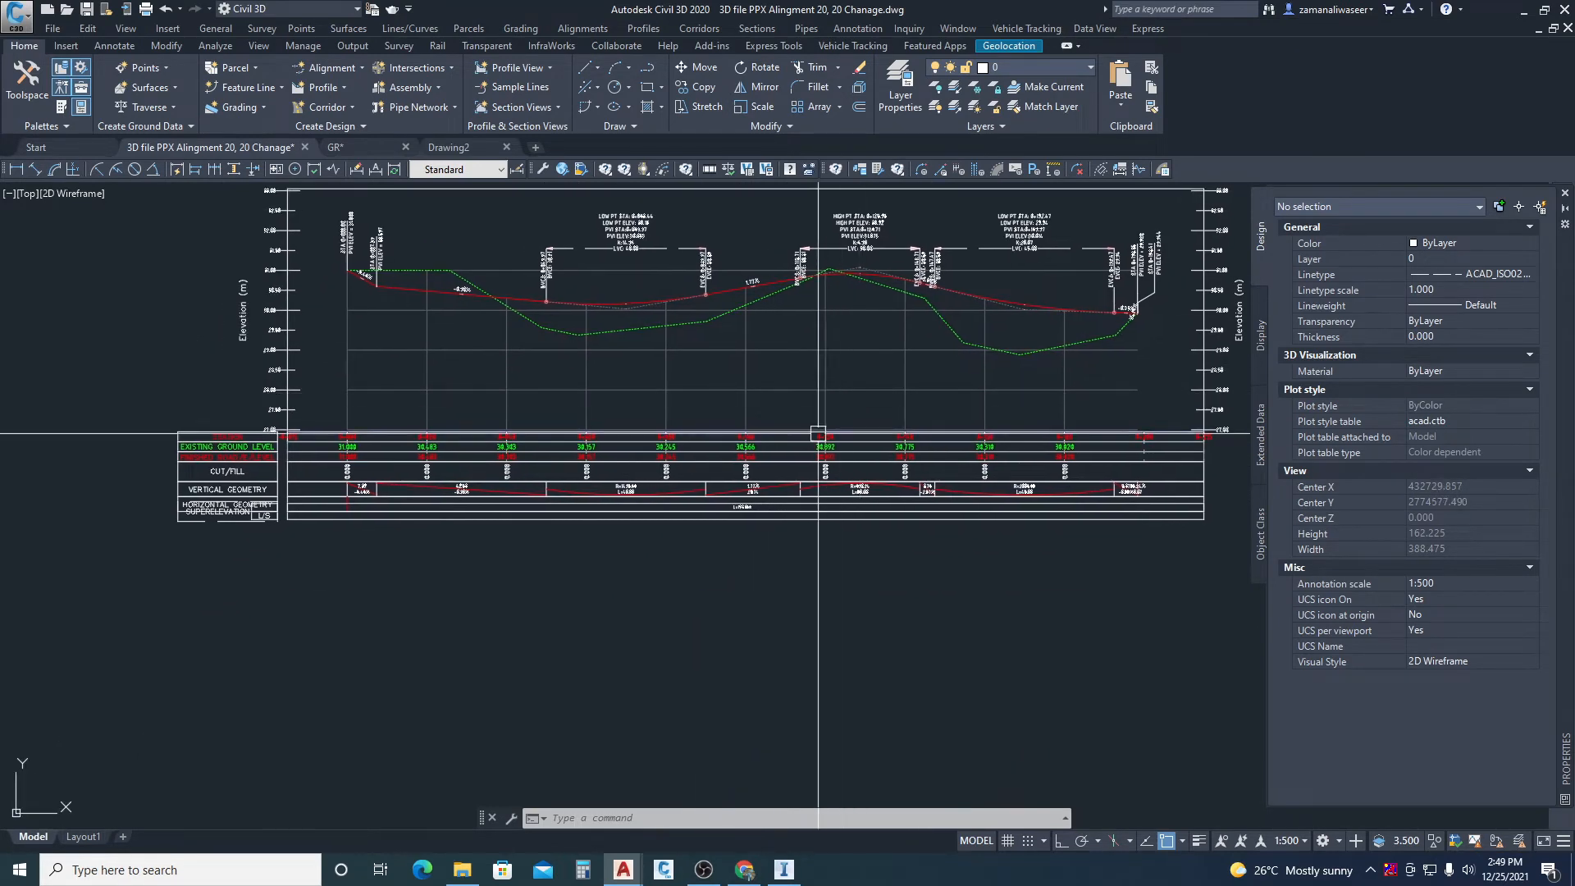
{"action": "middle_click_drag", "start_coordinate": [627, 533], "coordinate": [602, 580]}
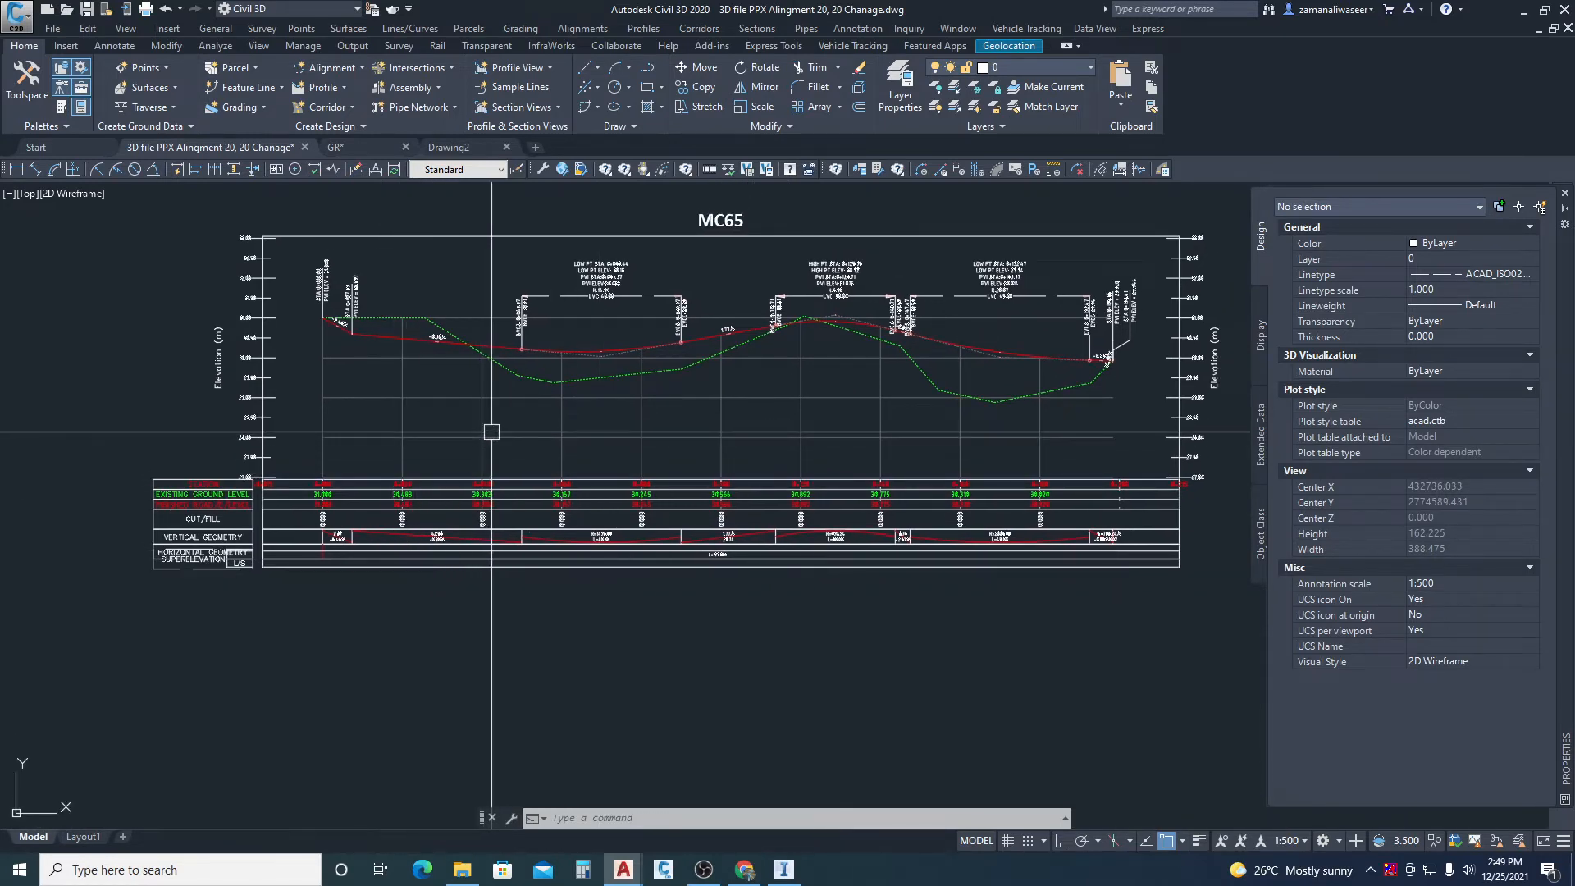
{"action": "scroll", "coordinate": [589, 431], "scroll_direction": "up", "scroll_amount": 2}
{"action": "scroll", "coordinate": [589, 467], "scroll_direction": "down", "scroll_amount": 2}
{"action": "middle_click_drag", "start_coordinate": [819, 353], "coordinate": [719, 412]}
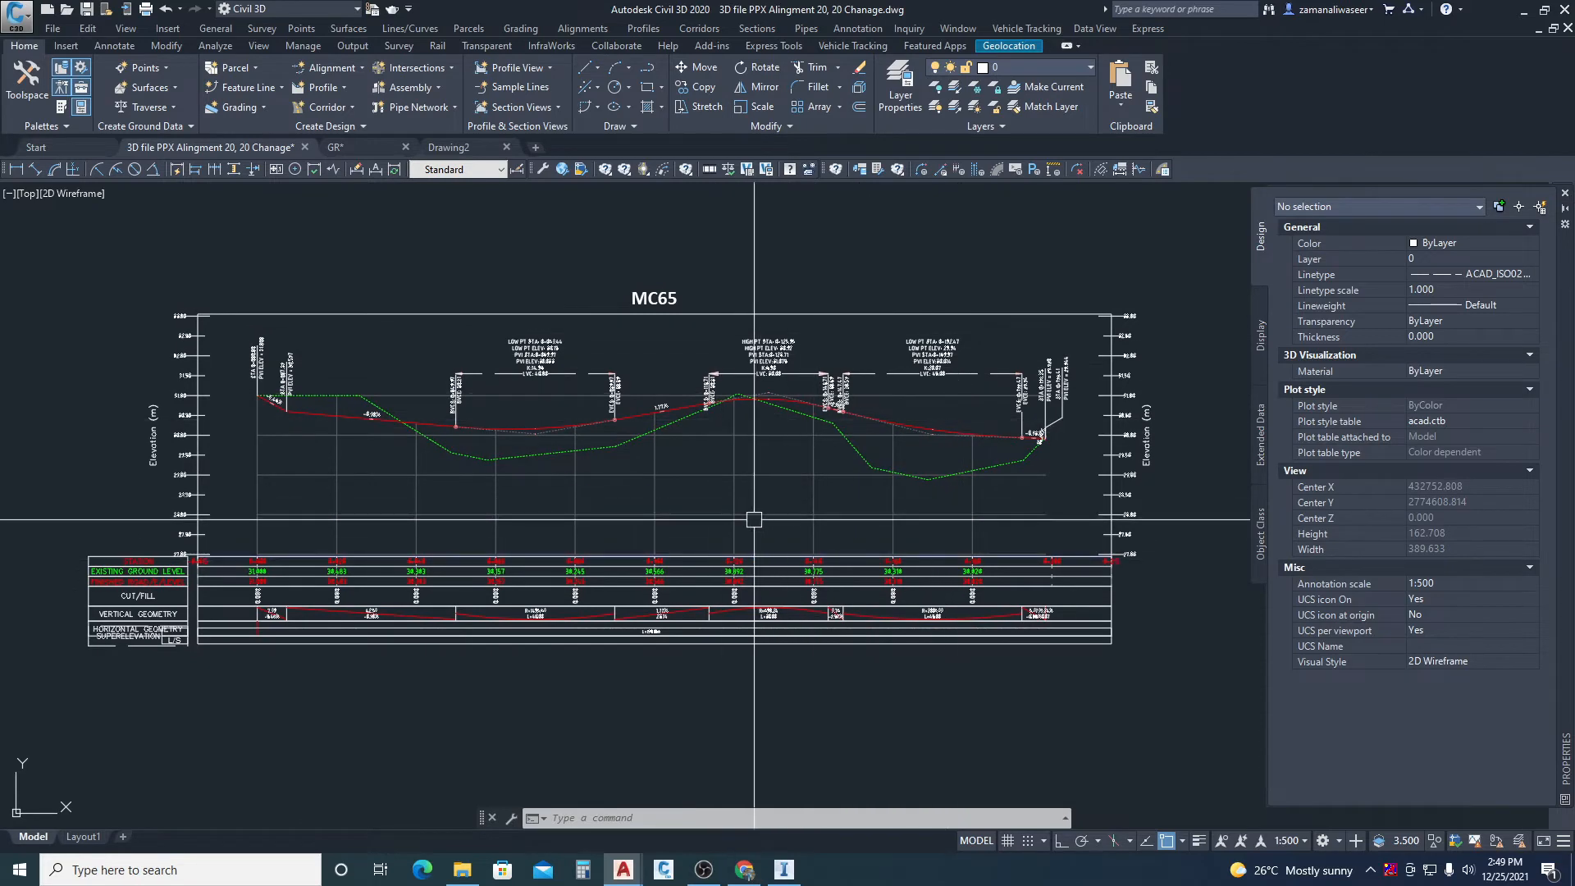
{"action": "middle_click_drag", "start_coordinate": [747, 517], "coordinate": [785, 430]}
{"action": "scroll", "coordinate": [788, 429], "scroll_direction": "down", "scroll_amount": 10}
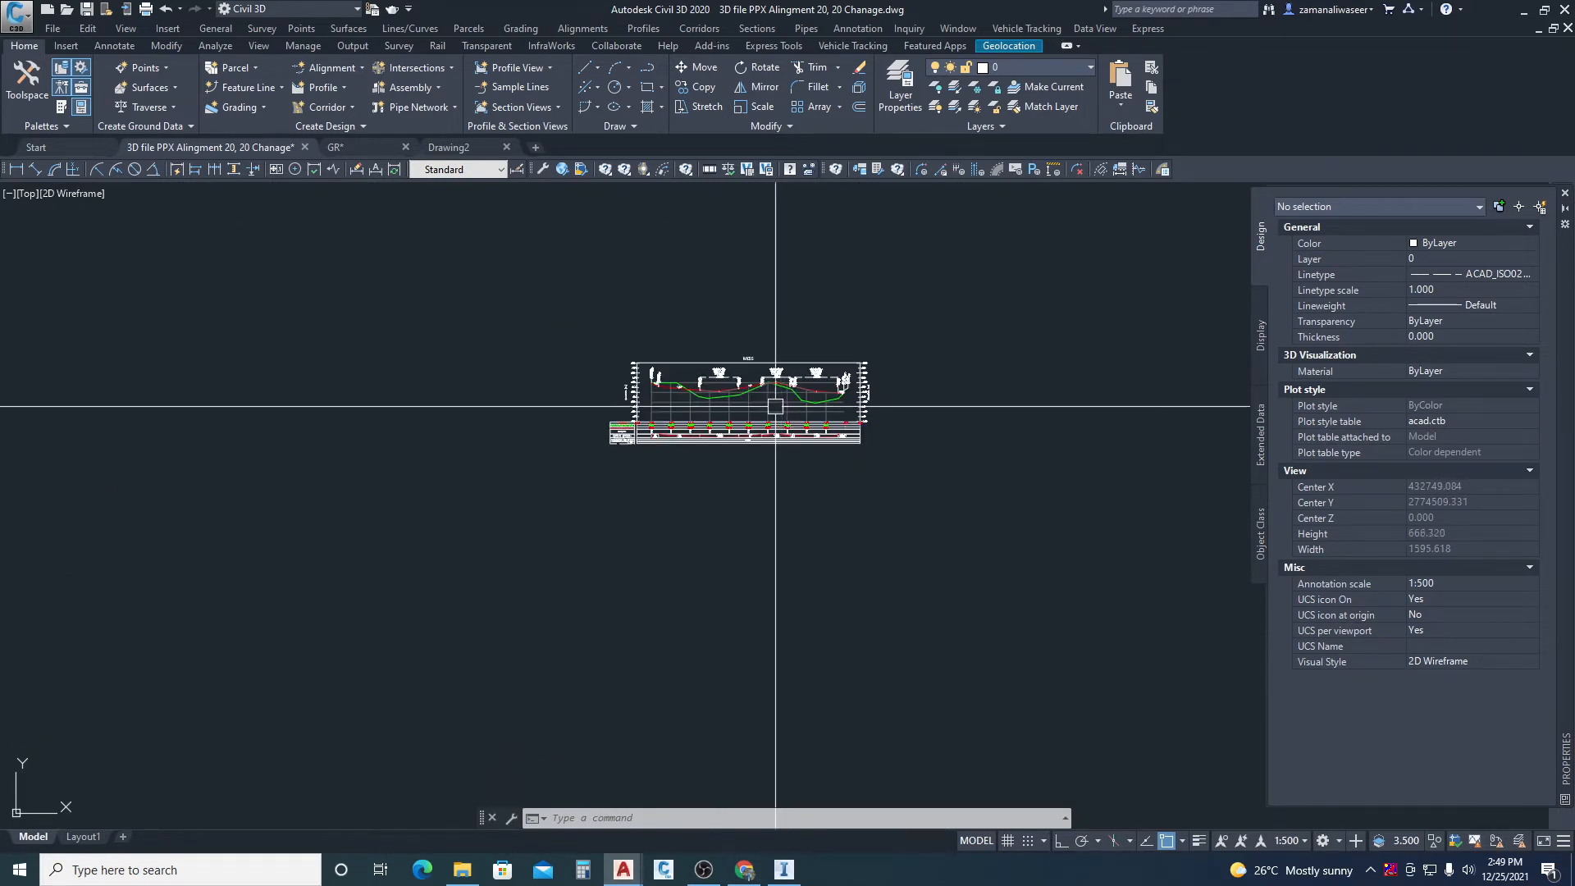
{"action": "middle_click_drag", "start_coordinate": [745, 506], "coordinate": [777, 402]}
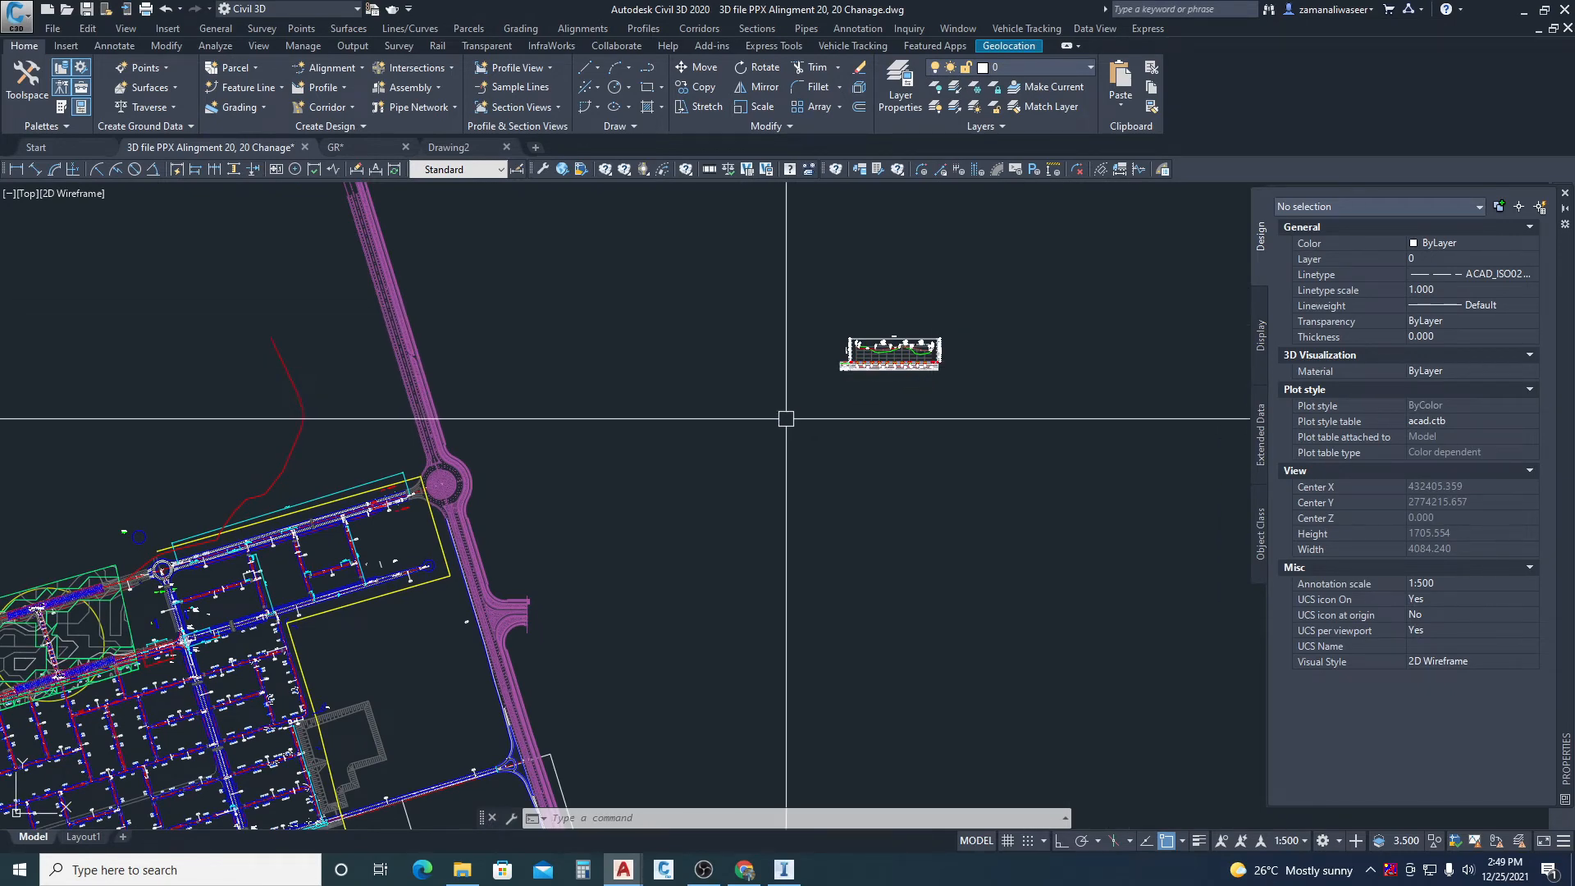
- Examine the MC65 link road in plan, including its junctions with the two main roads and the surrounding surface
{"action": "middle_click_drag", "start_coordinate": [569, 483], "coordinate": [876, 422]}
{"action": "scroll", "coordinate": [360, 490], "scroll_direction": "up", "scroll_amount": 6}
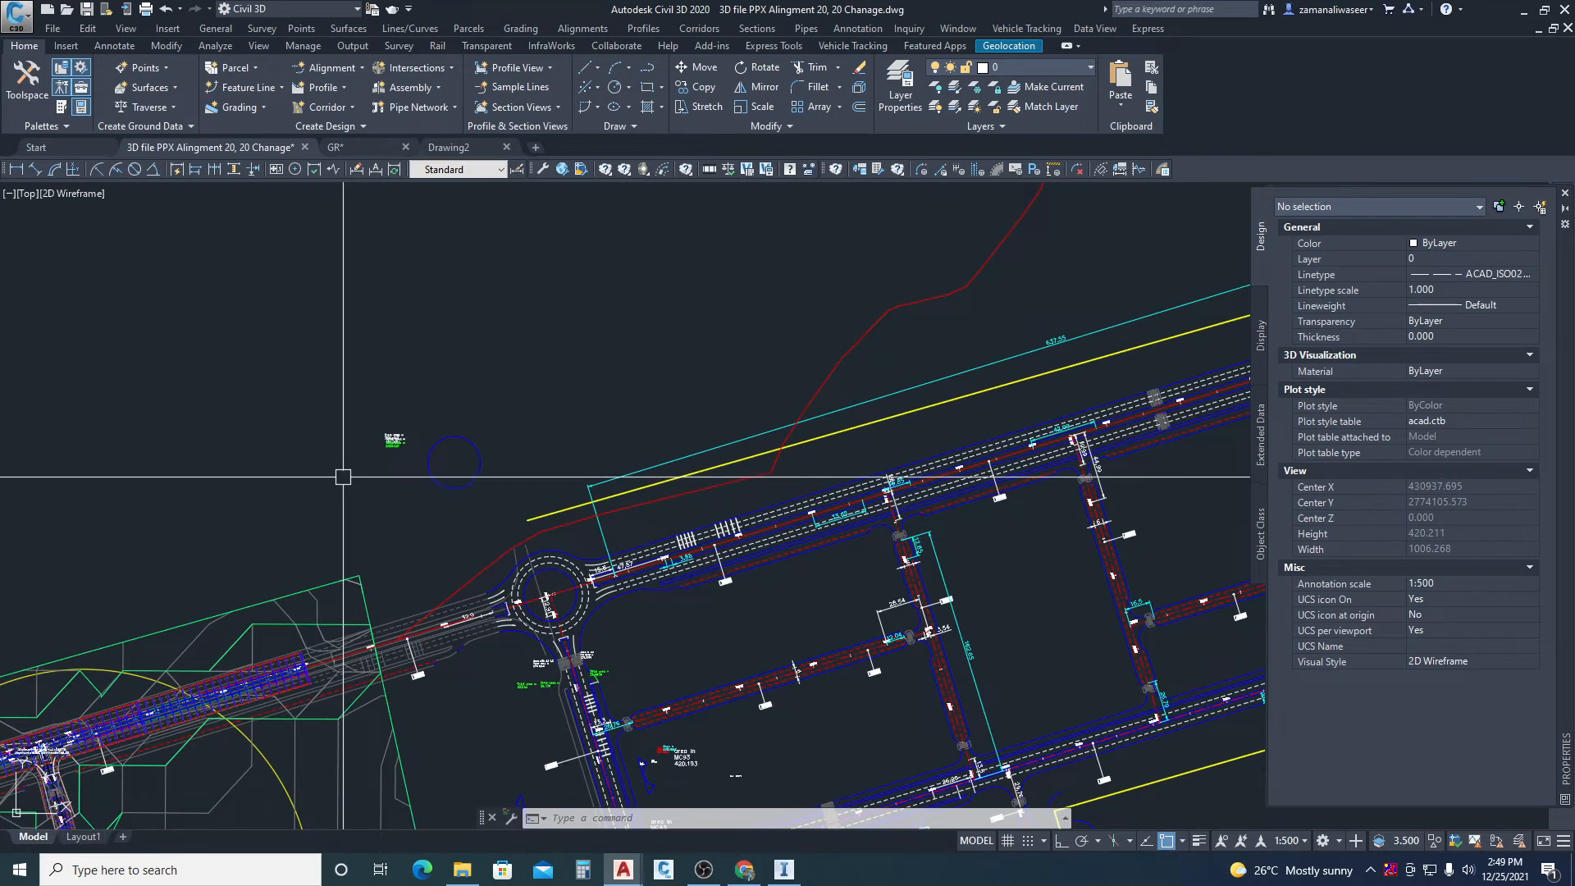
{"action": "scroll", "coordinate": [342, 465], "scroll_direction": "up", "scroll_amount": 5}
{"action": "middle_click_drag", "start_coordinate": [342, 464], "coordinate": [535, 319]}
{"action": "scroll", "coordinate": [535, 319], "scroll_direction": "down", "scroll_amount": 5}
{"action": "scroll", "coordinate": [428, 543], "scroll_direction": "down", "scroll_amount": 2}
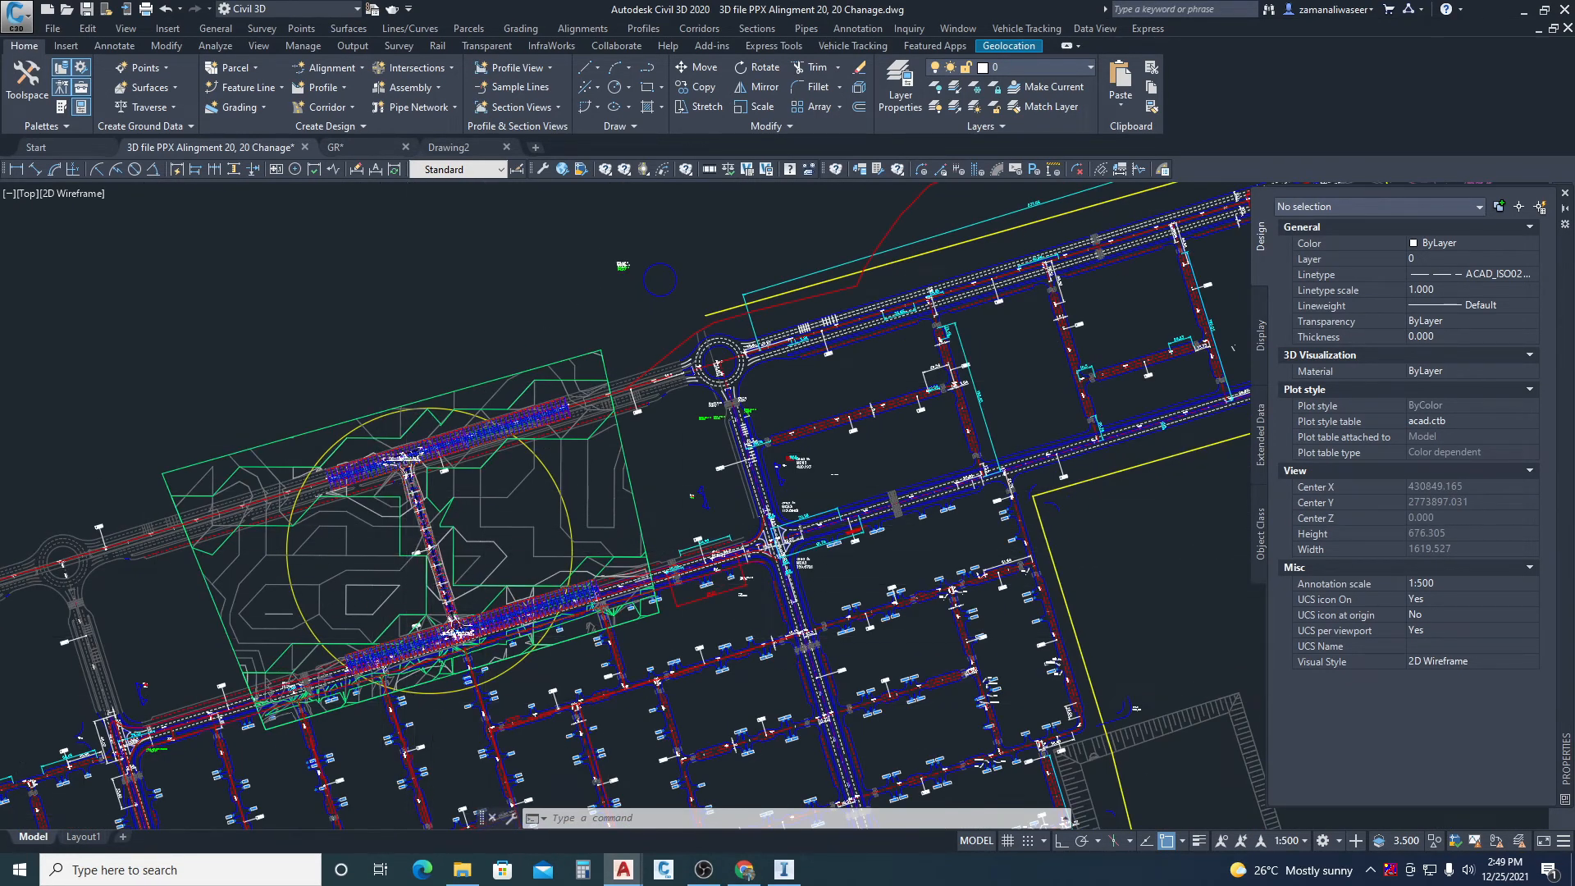
{"action": "middle_click_drag", "start_coordinate": [429, 543], "coordinate": [846, 422]}
{"action": "scroll", "coordinate": [846, 422], "scroll_direction": "up", "scroll_amount": 5}
{"action": "scroll", "coordinate": [846, 421], "scroll_direction": "down", "scroll_amount": 4}
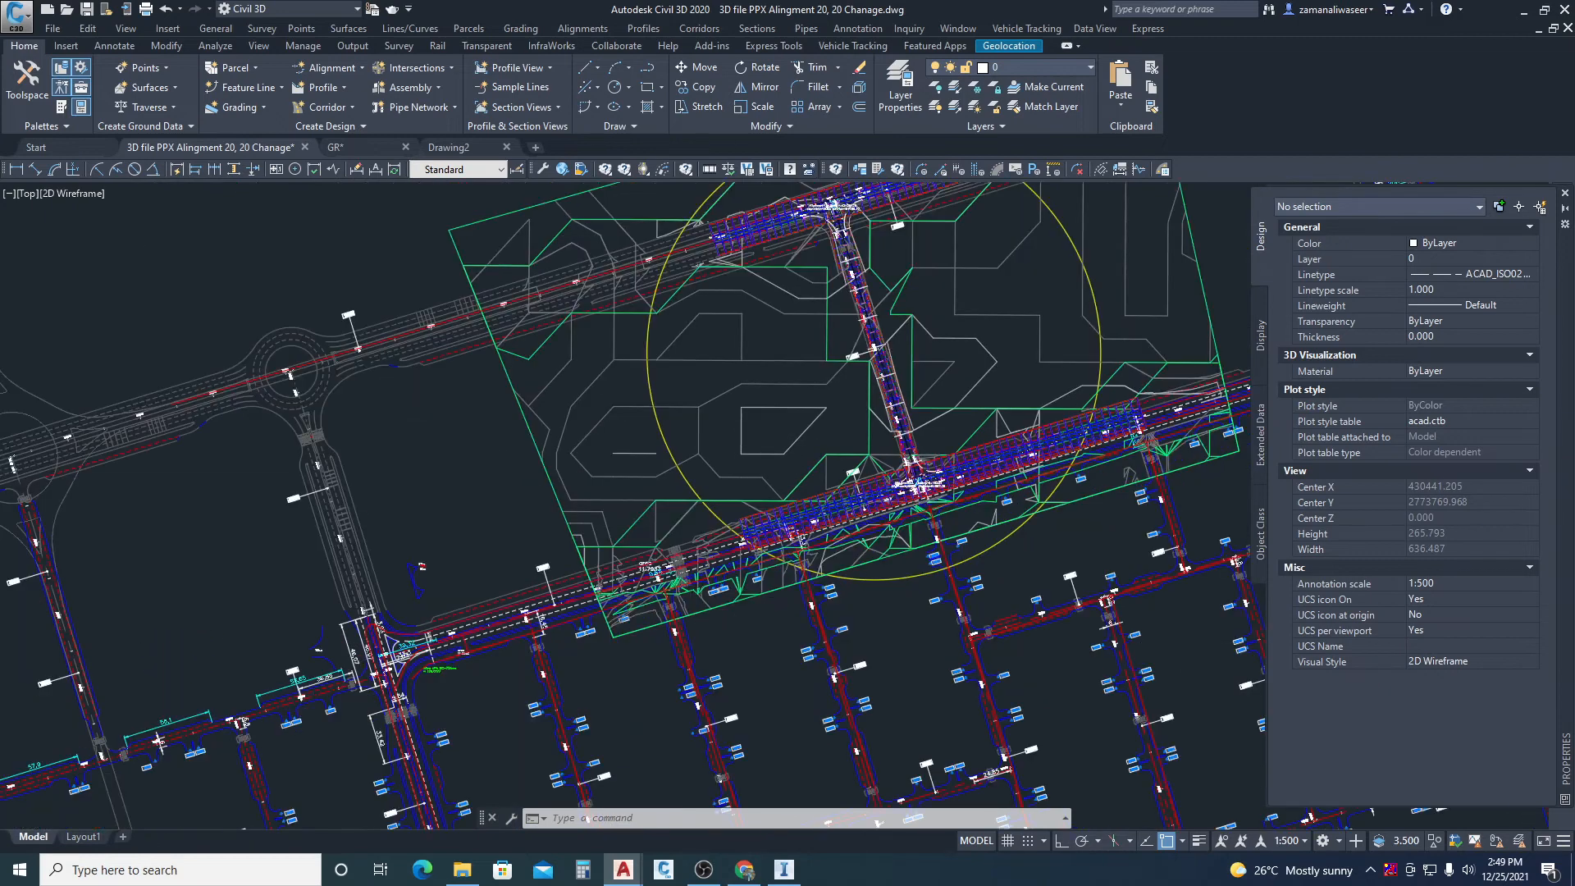
{"action": "scroll", "coordinate": [897, 277], "scroll_direction": "up", "scroll_amount": 4}
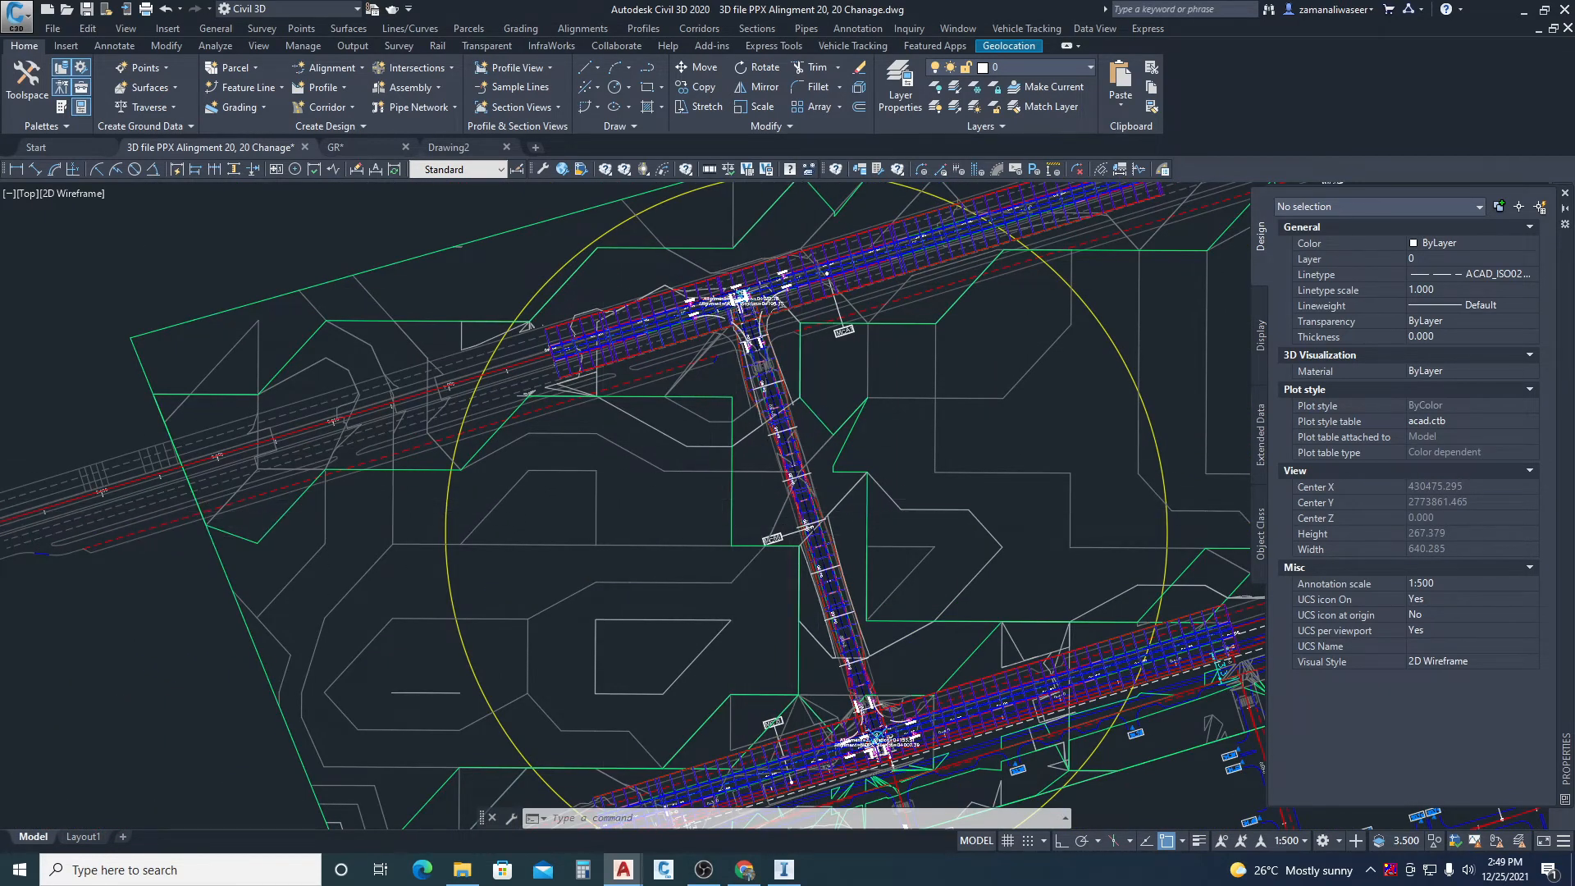
{"action": "scroll", "coordinate": [574, 328], "scroll_direction": "down", "scroll_amount": 6}
{"action": "scroll", "coordinate": [598, 281], "scroll_direction": "down", "scroll_amount": 4}
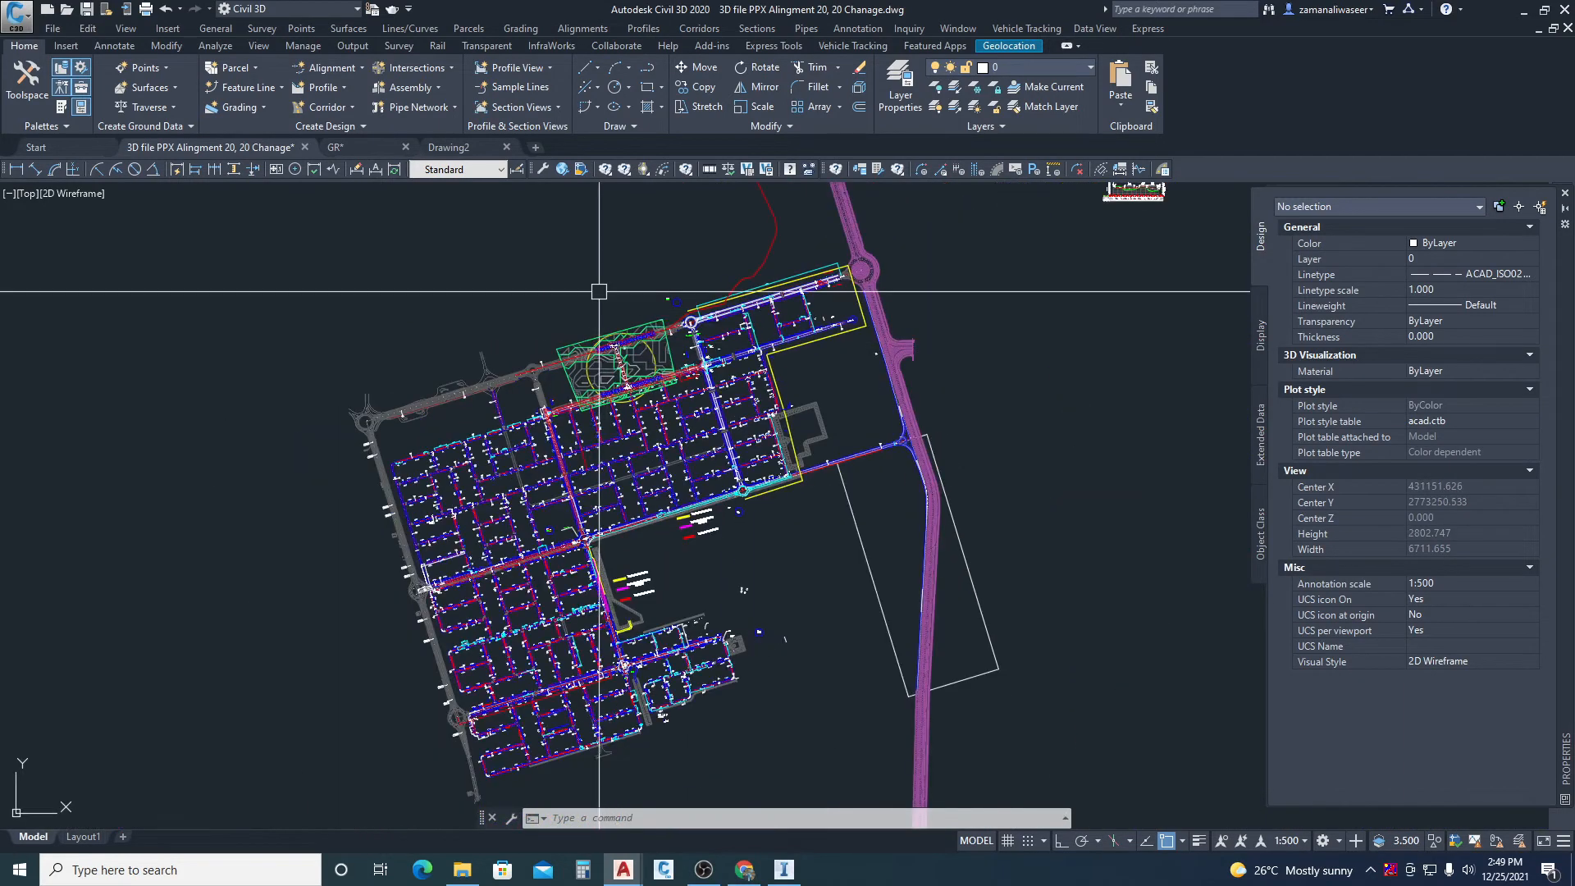
- Examine the road assemblies south of the network and the width, depth and slope of the middle assembly's left BasicLane
{"action": "middle_click_drag", "start_coordinate": [957, 370], "coordinate": [977, 404]}
{"action": "scroll", "coordinate": [587, 557], "scroll_direction": "up", "scroll_amount": 5}
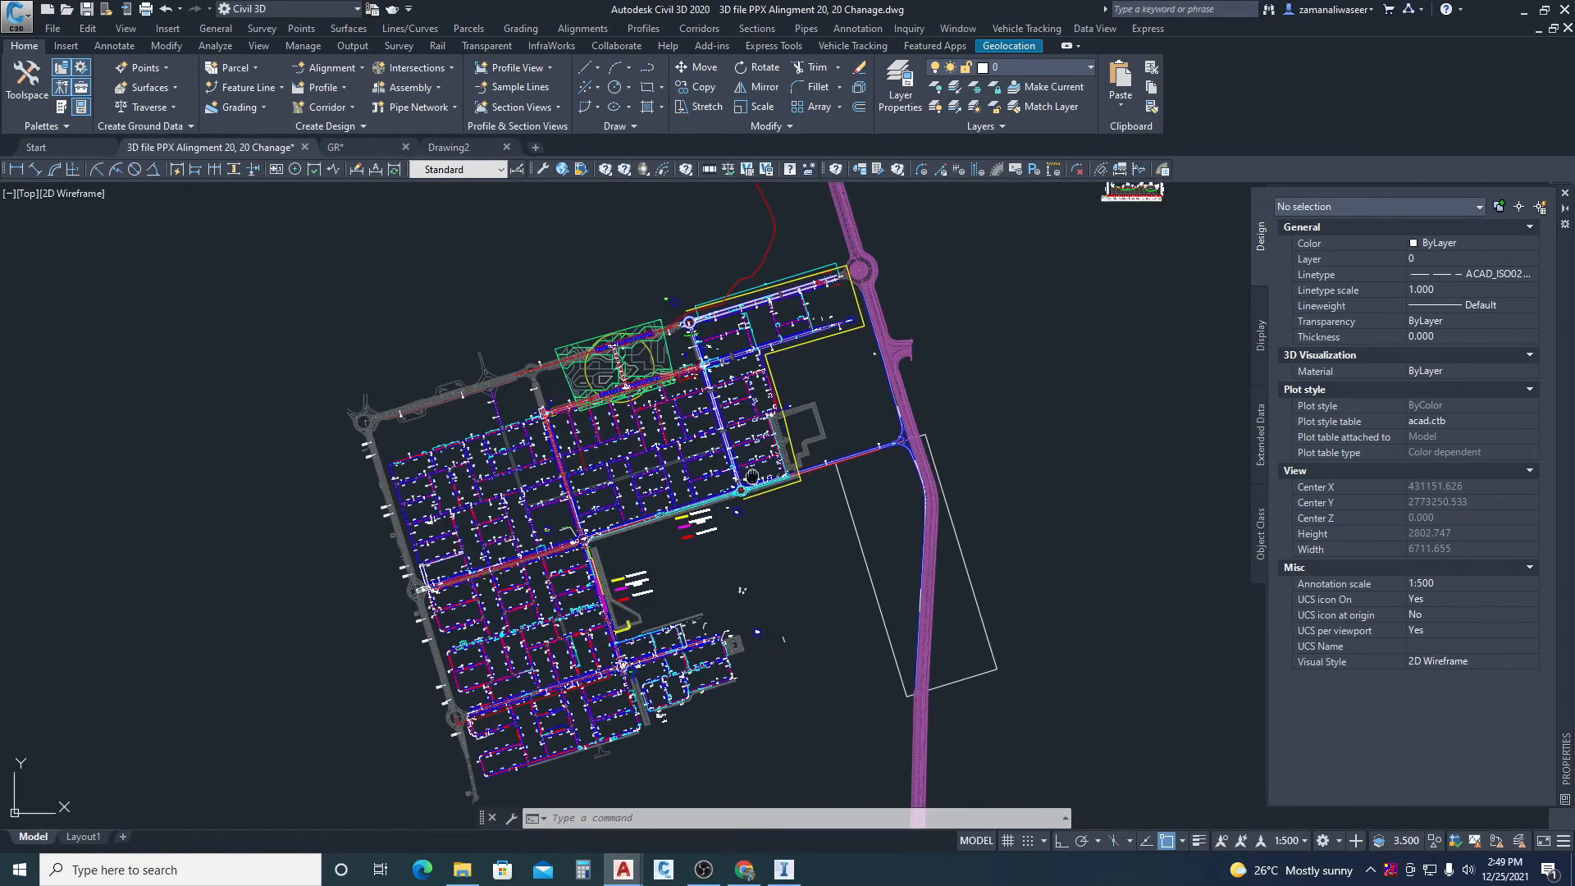
{"action": "scroll", "coordinate": [588, 557], "scroll_direction": "up", "scroll_amount": 15}
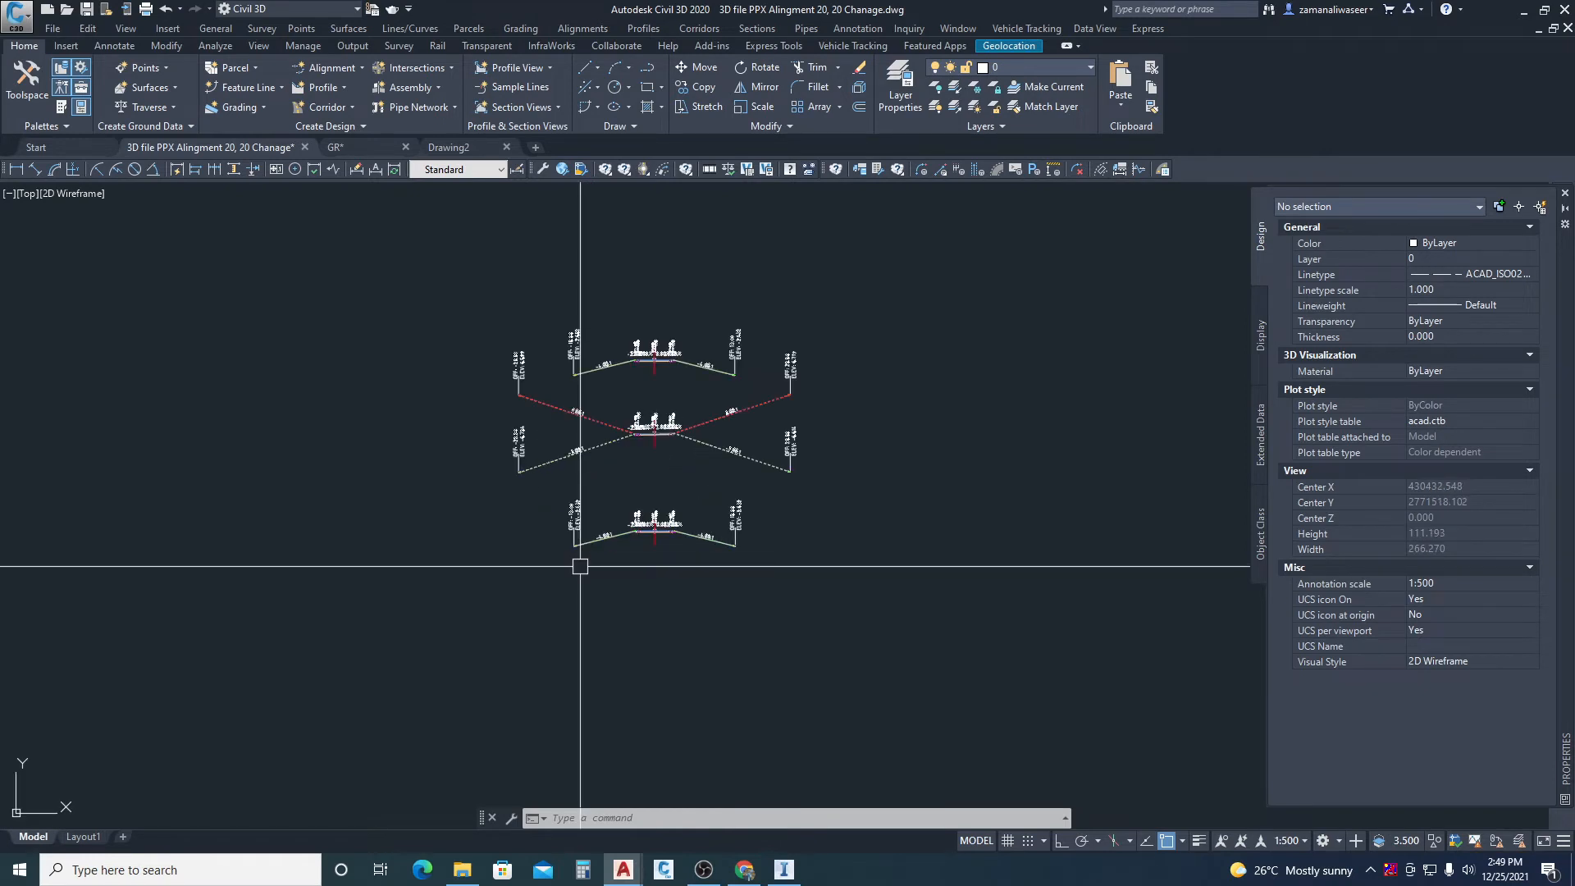
{"action": "middle_click_drag", "start_coordinate": [719, 416], "coordinate": [703, 468]}
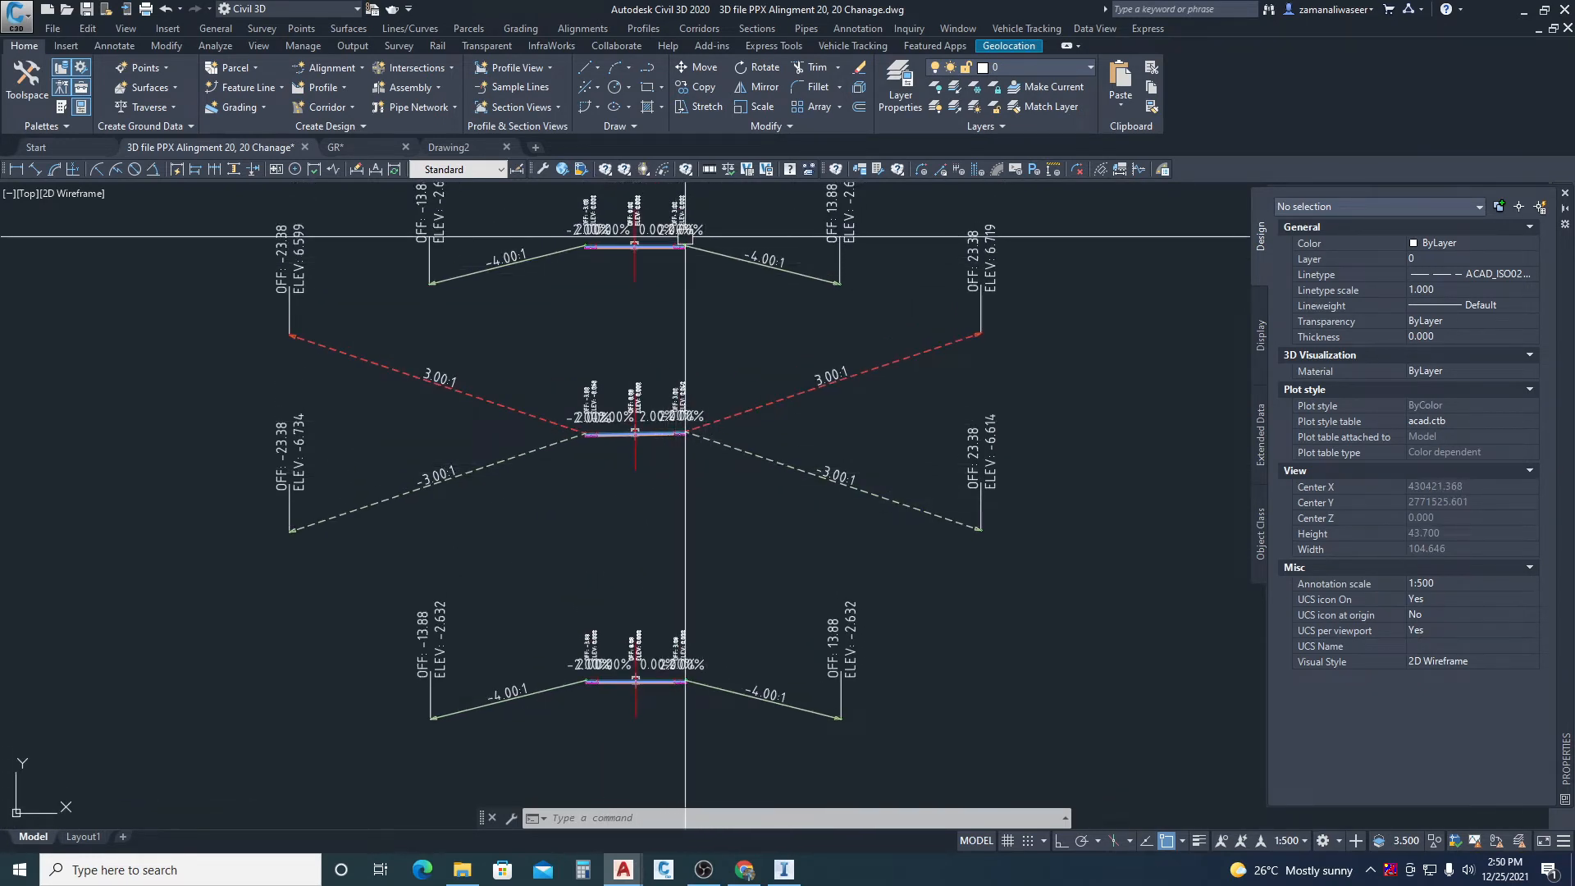
{"action": "scroll", "coordinate": [689, 220], "scroll_direction": "up", "scroll_amount": 2}
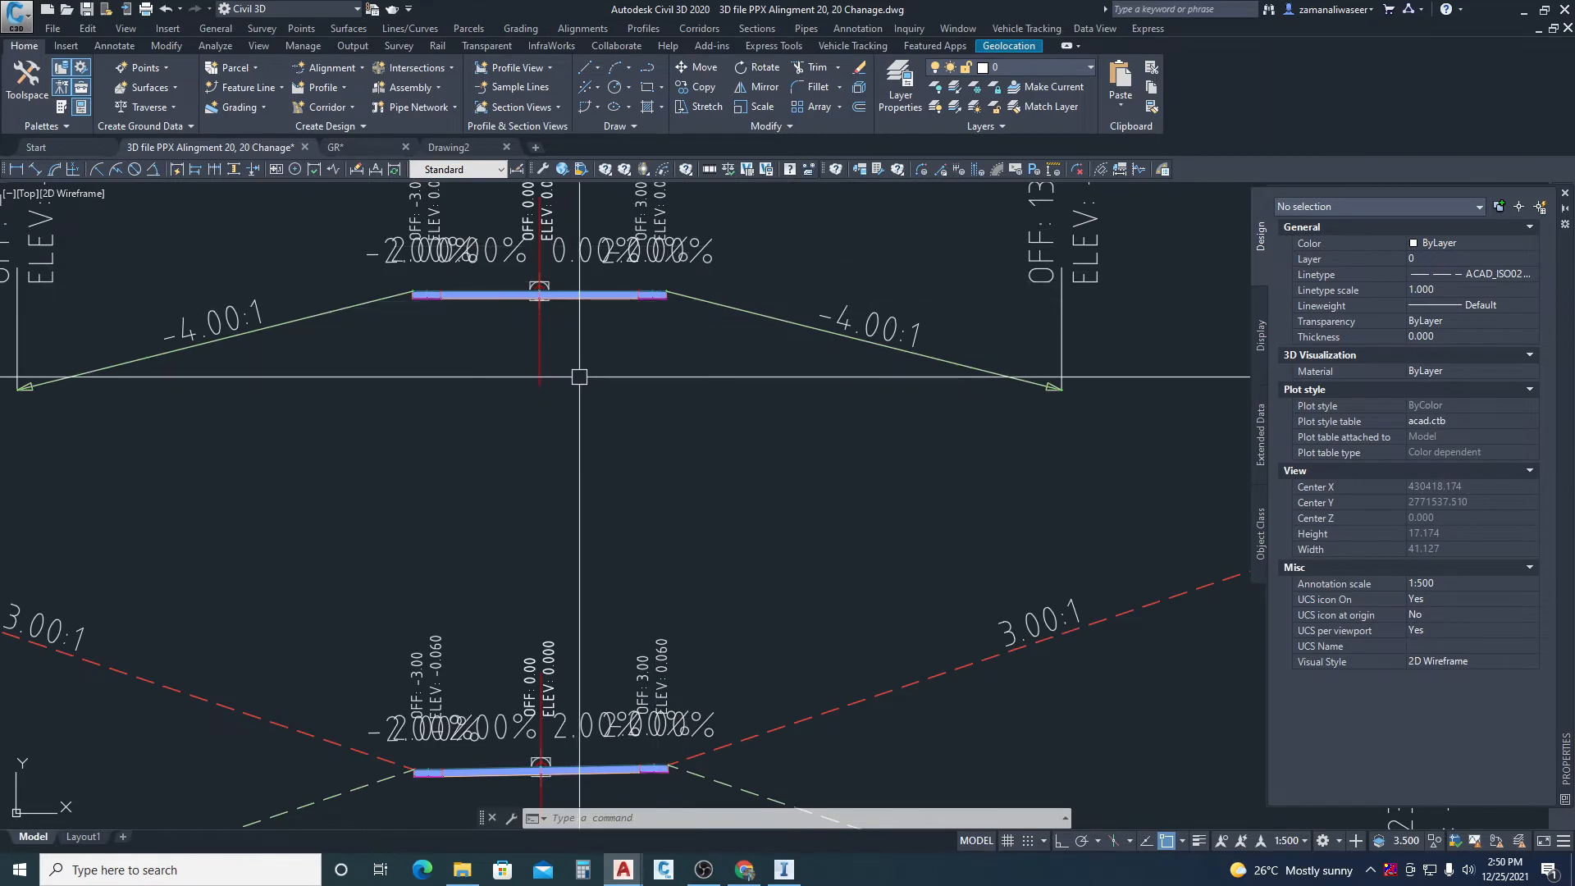
{"action": "scroll", "coordinate": [672, 287], "scroll_direction": "down", "scroll_amount": 2}
{"action": "scroll", "coordinate": [624, 621], "scroll_direction": "up", "scroll_amount": 6}
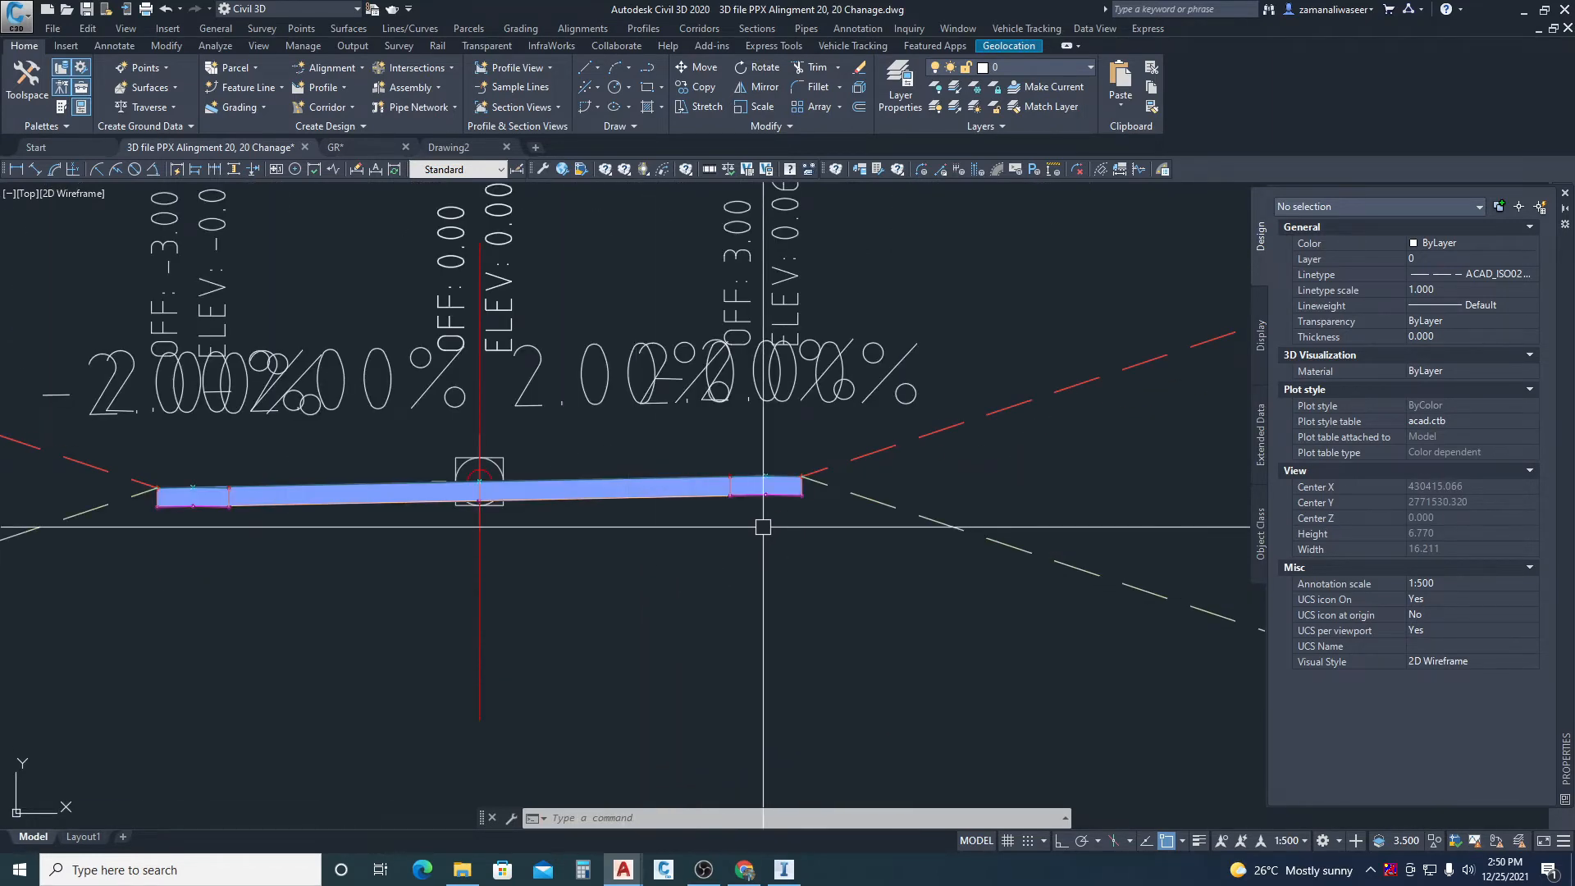
{"action": "scroll", "coordinate": [678, 315], "scroll_direction": "down", "scroll_amount": 8}
{"action": "scroll", "coordinate": [607, 630], "scroll_direction": "up", "scroll_amount": 6}
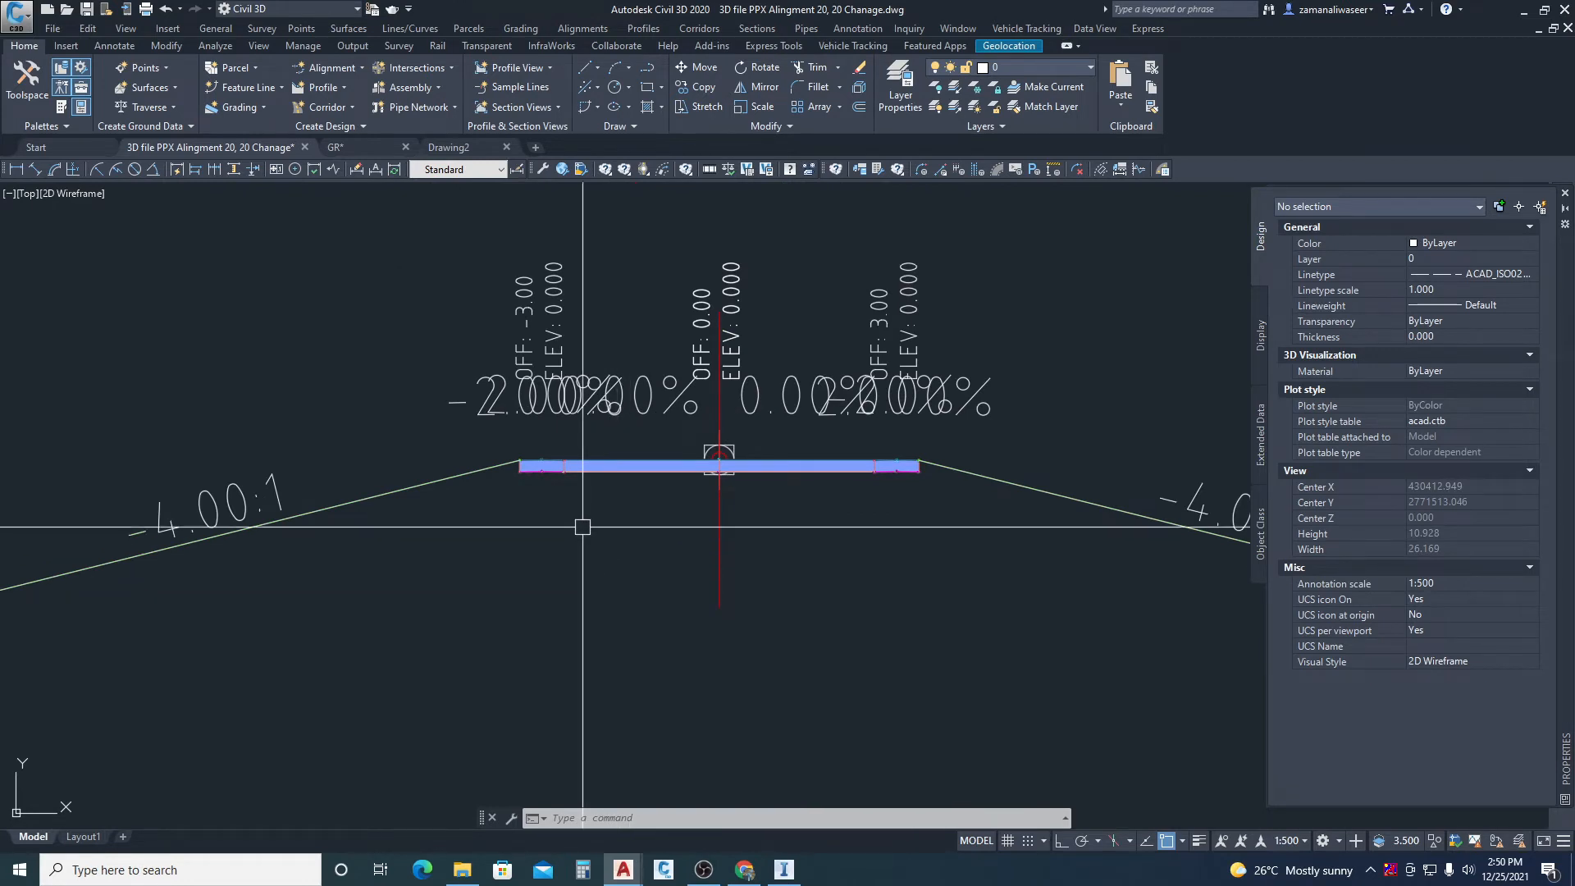
{"action": "scroll", "coordinate": [624, 480], "scroll_direction": "down", "scroll_amount": 2}
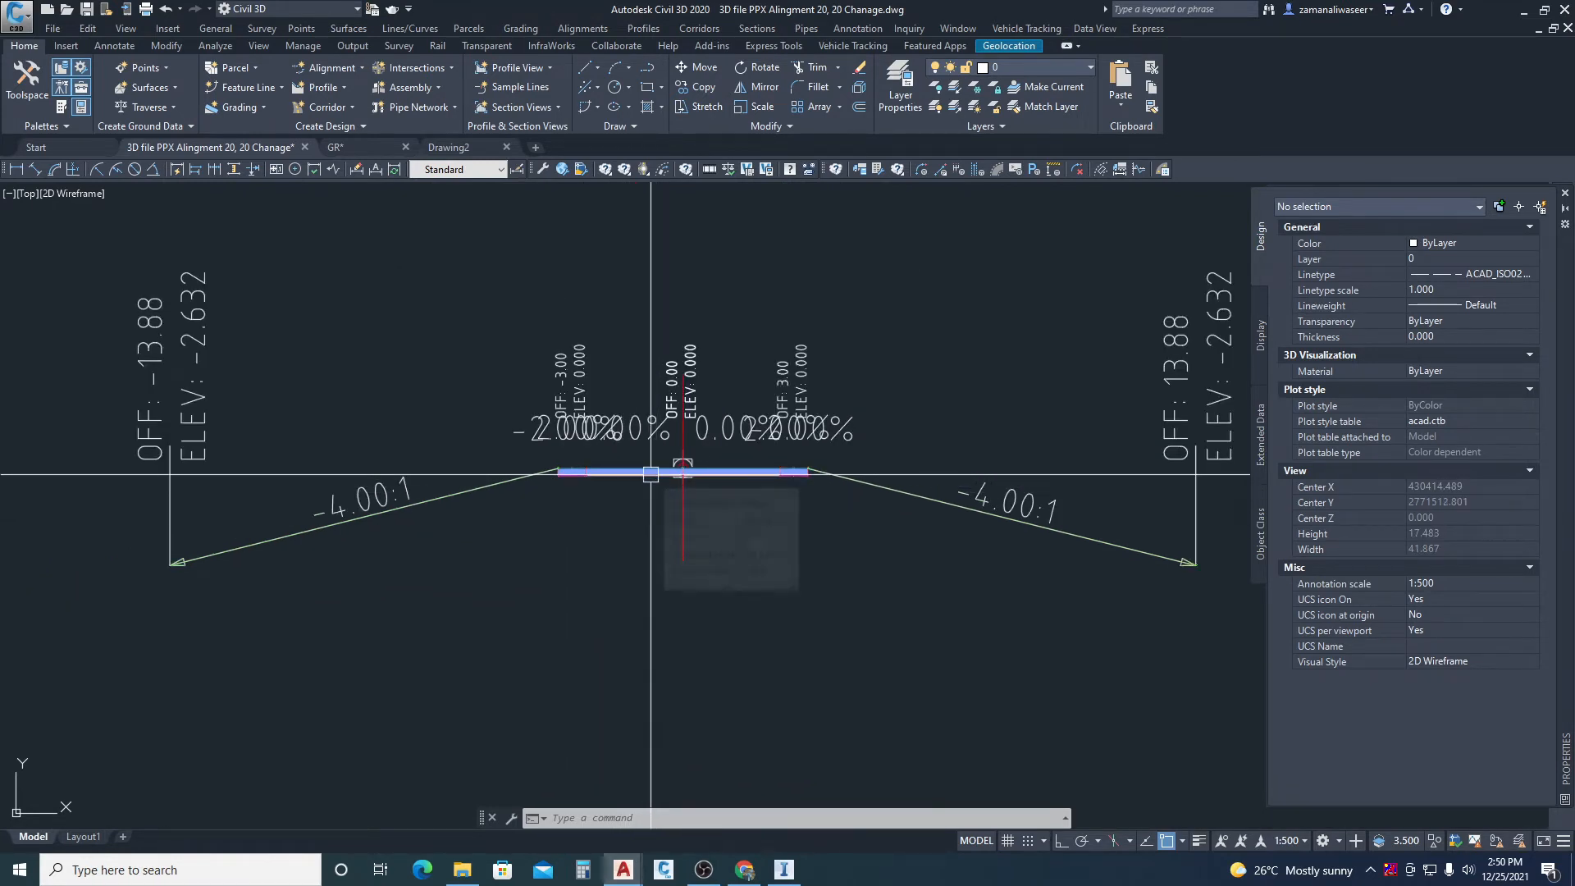
{"action": "scroll", "coordinate": [574, 531], "scroll_direction": "down", "scroll_amount": 4}
{"action": "scroll", "coordinate": [578, 575], "scroll_direction": "up", "scroll_amount": 4}
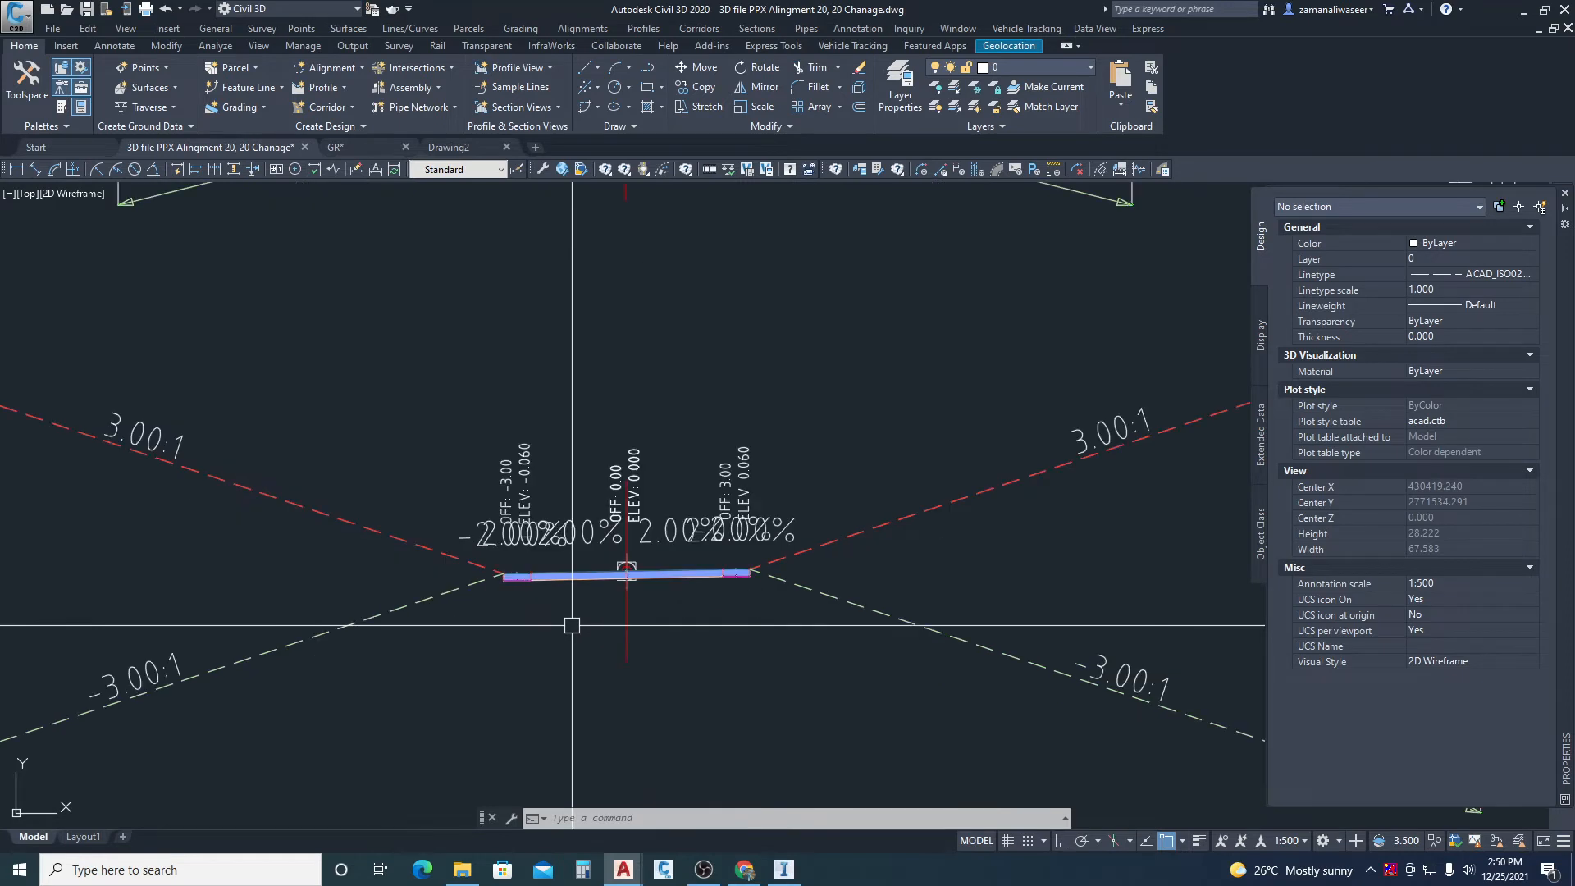
{"action": "left_click", "coordinate": [584, 578]}
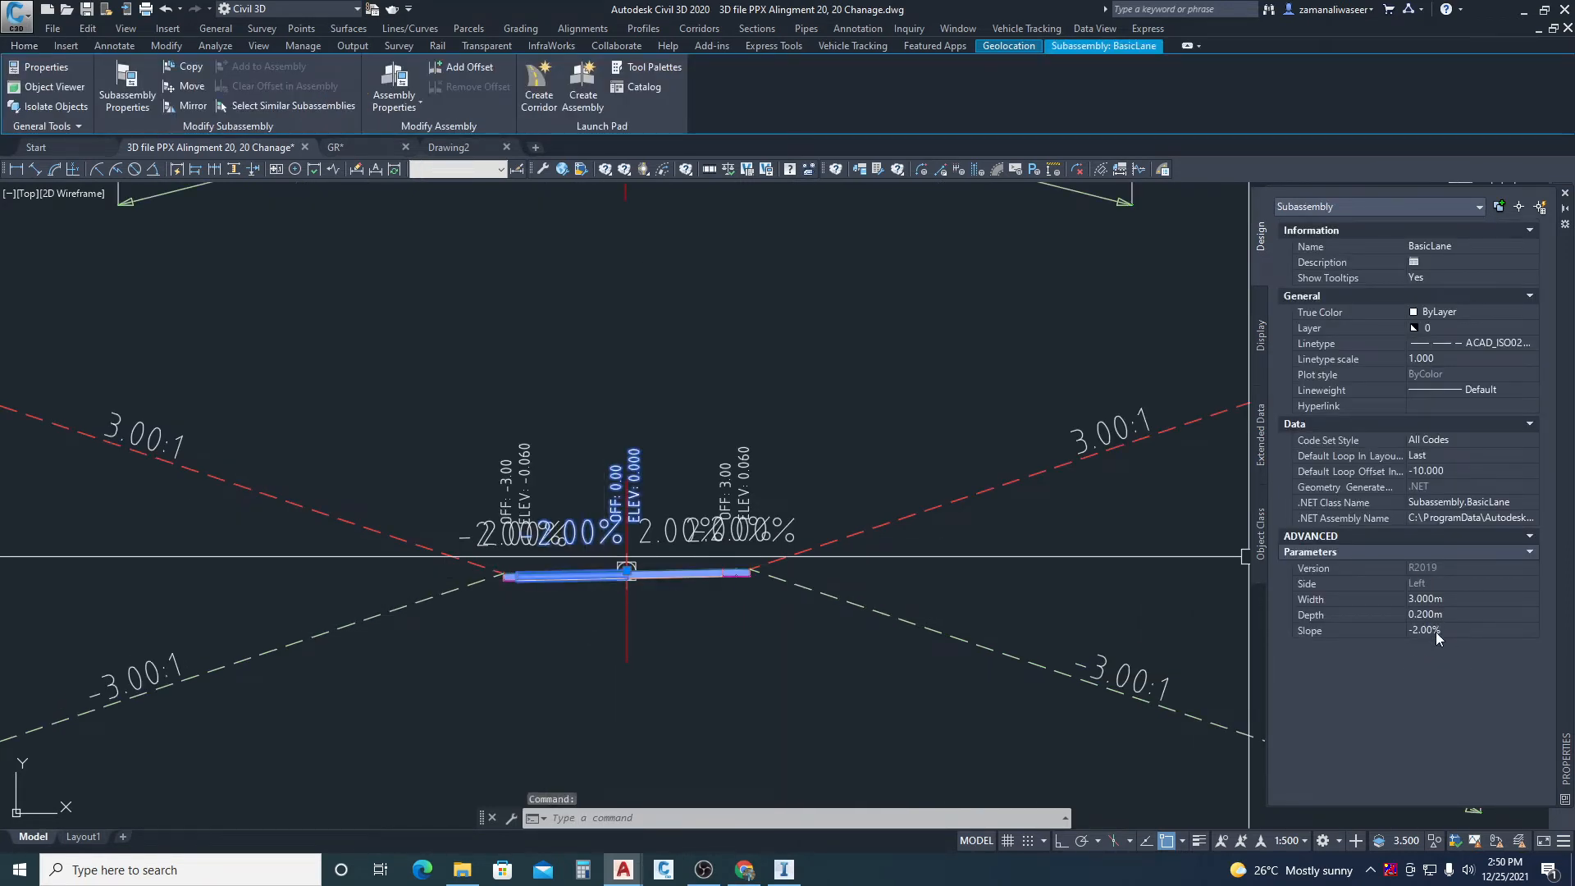
- Locate the MC65 link road in the road network, coming back from the assemblies
{"action": "scroll", "coordinate": [402, 619], "scroll_direction": "down", "scroll_amount": 3}
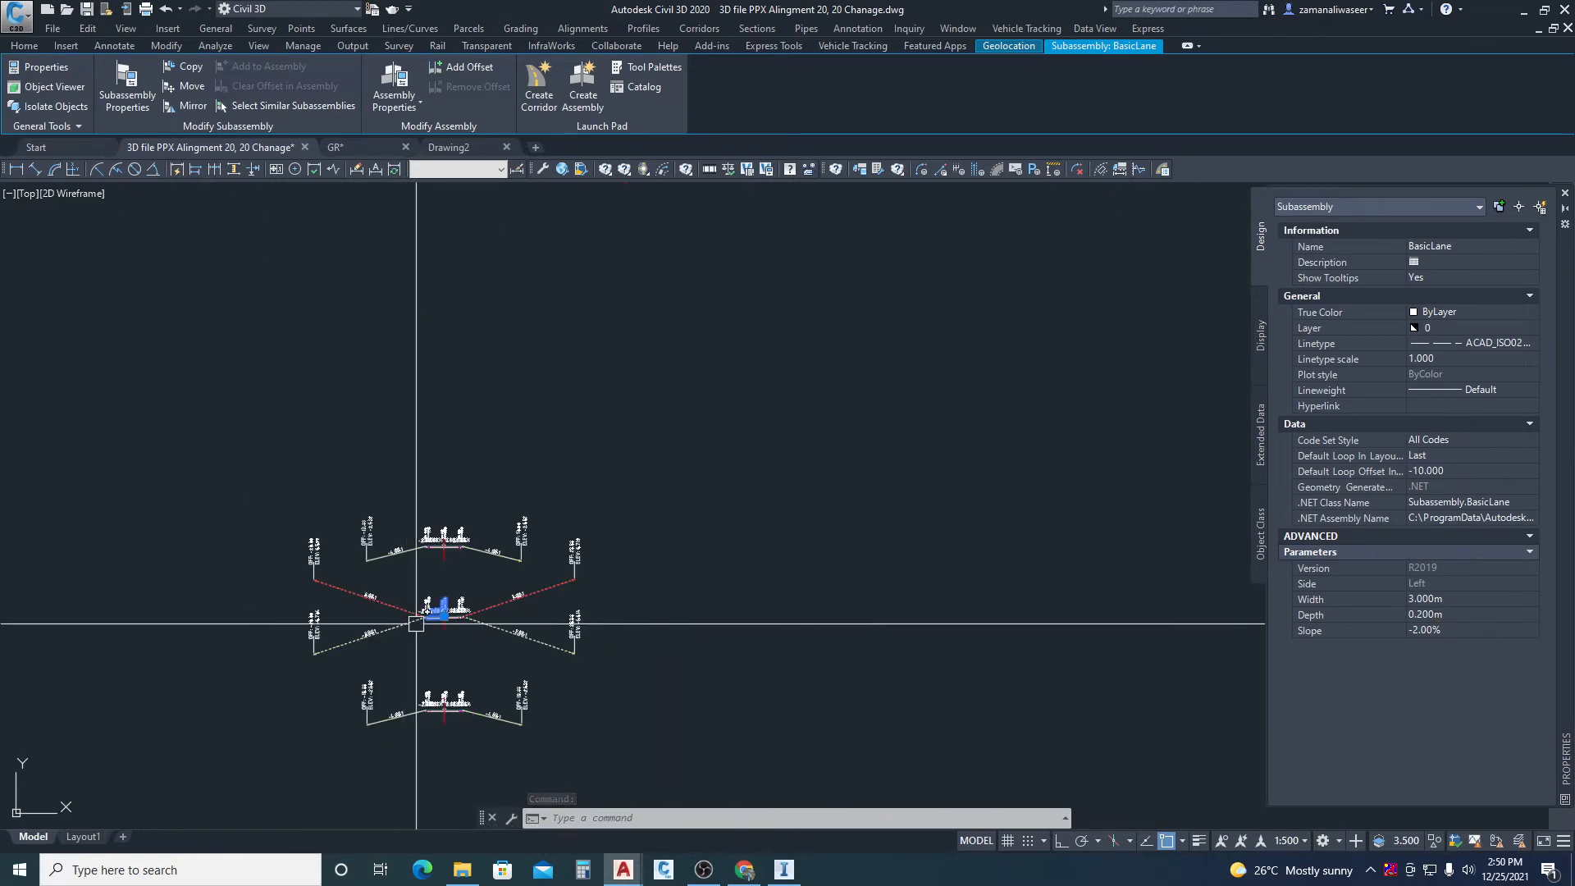
{"action": "scroll", "coordinate": [556, 643], "scroll_direction": "down", "scroll_amount": 5}
{"action": "middle_click_drag", "start_coordinate": [546, 510], "coordinate": [573, 838]}
{"action": "scroll", "coordinate": [612, 722], "scroll_direction": "down", "scroll_amount": 2}
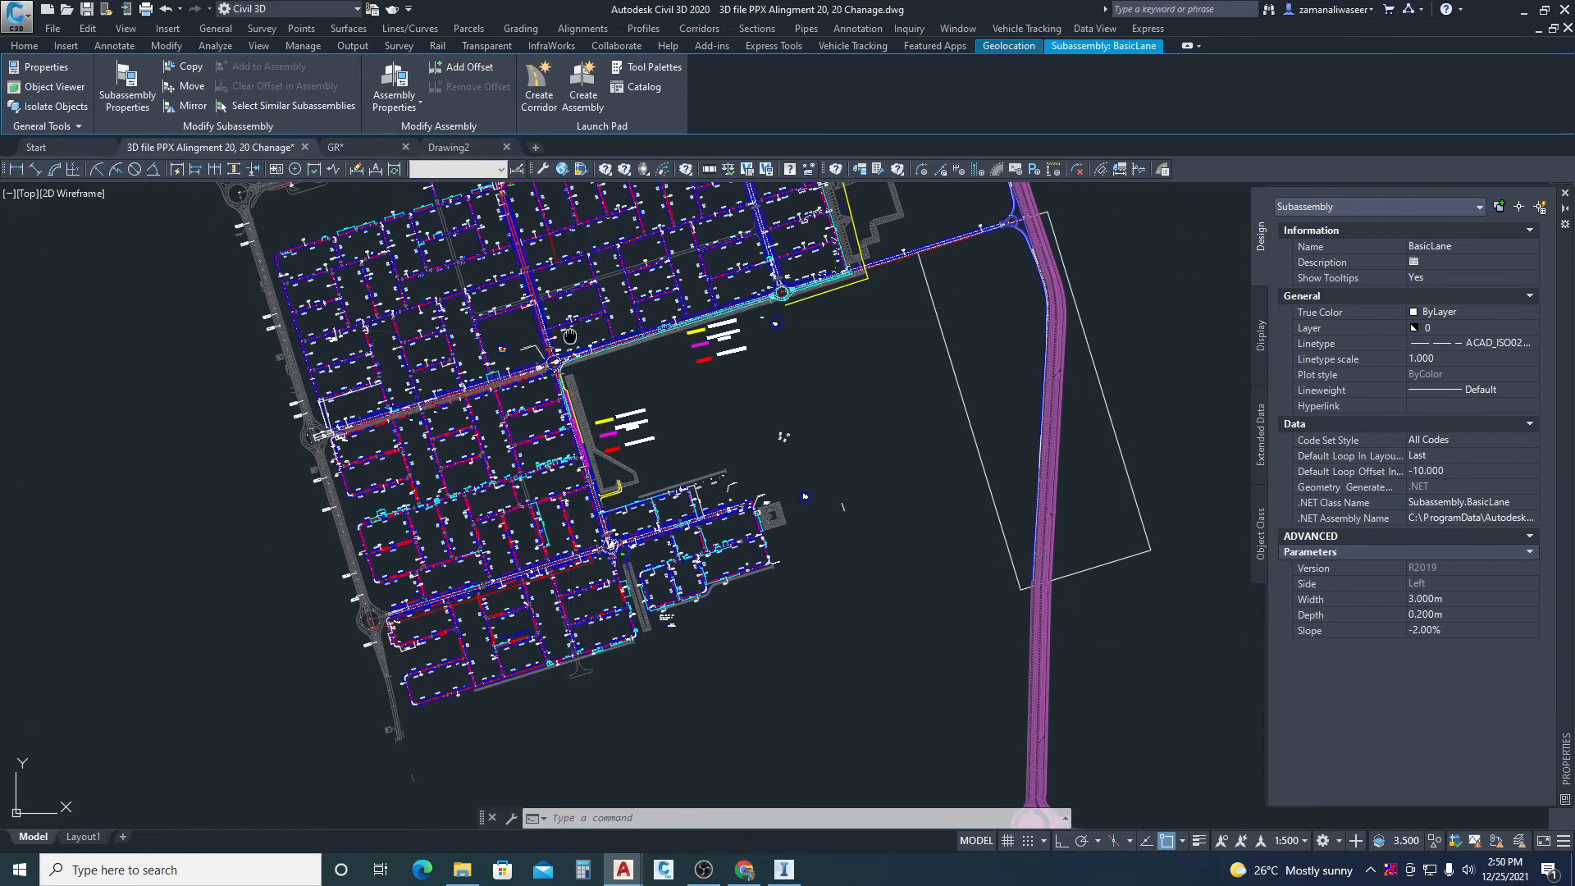
{"action": "middle_click_drag", "start_coordinate": [574, 336], "coordinate": [539, 626]}
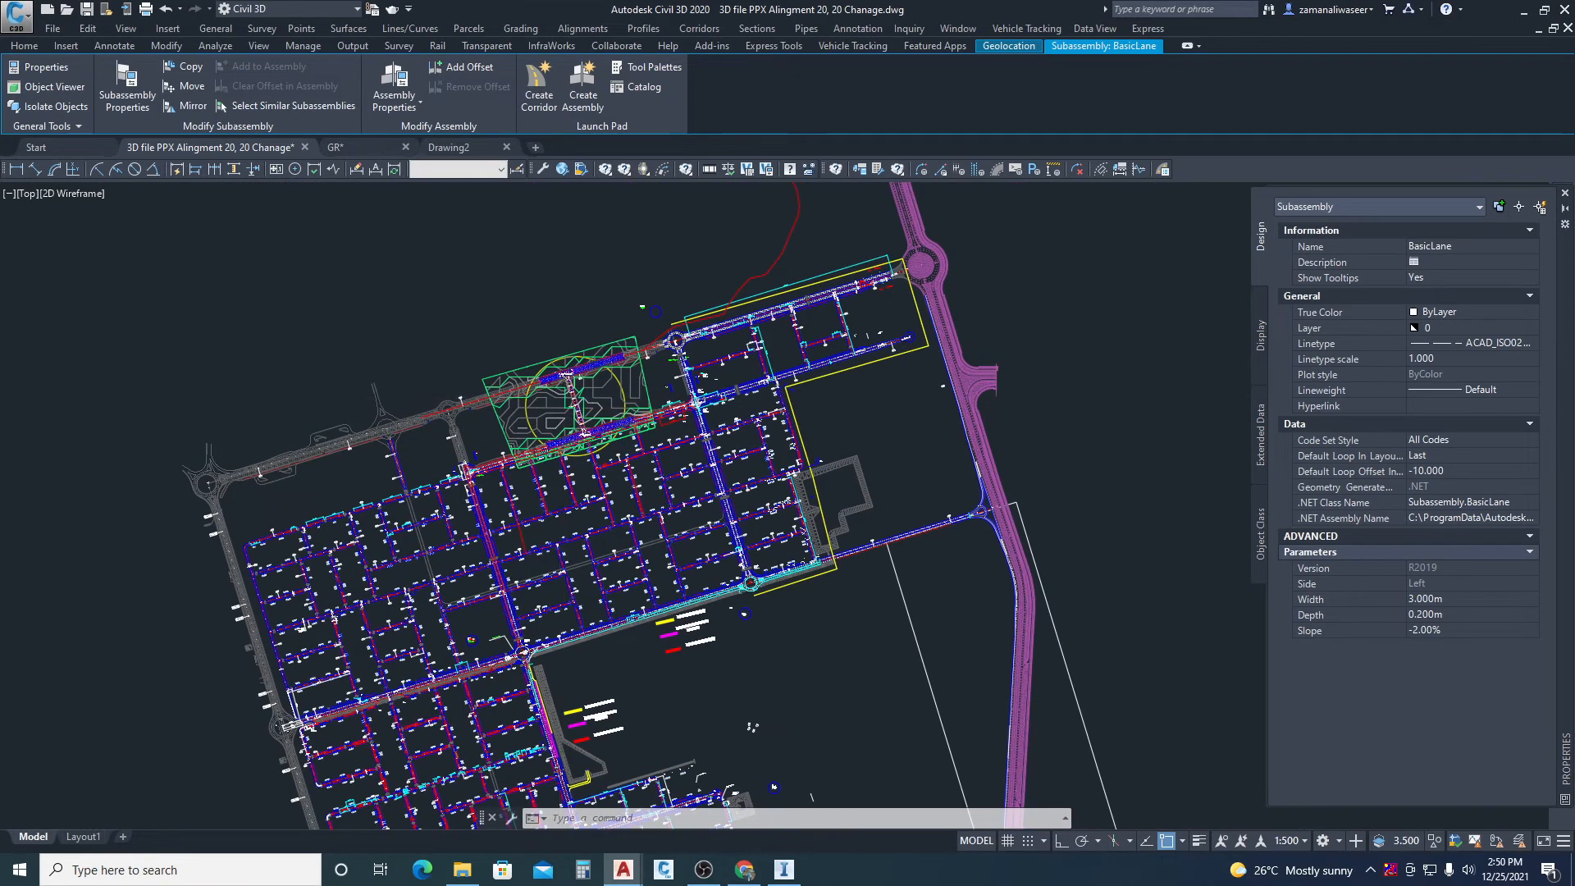
{"action": "scroll", "coordinate": [651, 377], "scroll_direction": "up", "scroll_amount": 4}
{"action": "scroll", "coordinate": [648, 353], "scroll_direction": "up", "scroll_amount": 2}
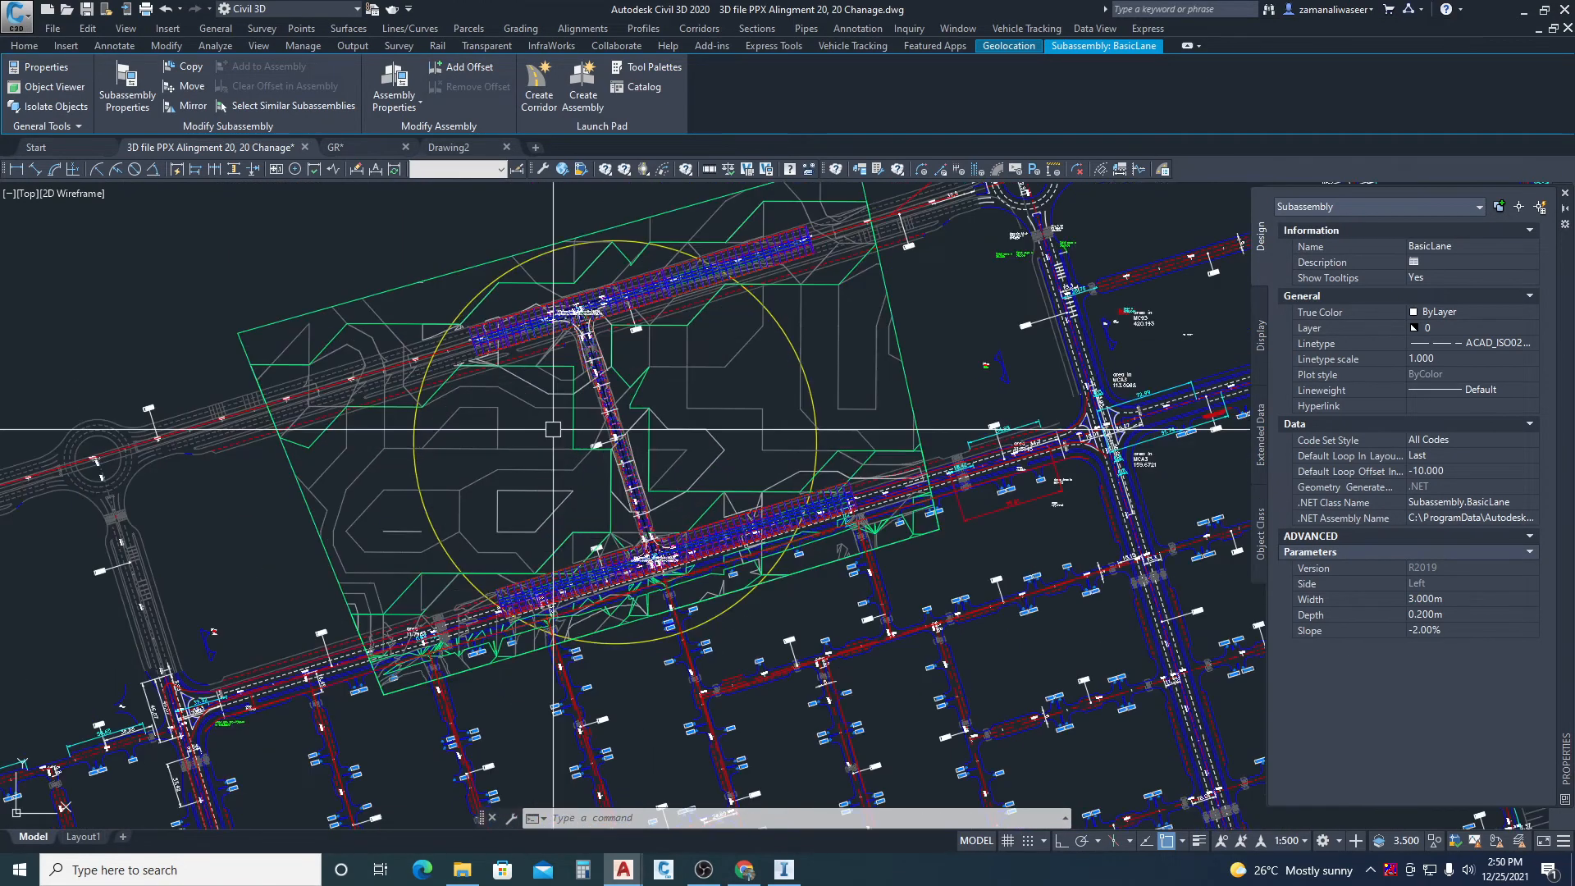
{"action": "scroll", "coordinate": [683, 421], "scroll_direction": "down", "scroll_amount": 1}
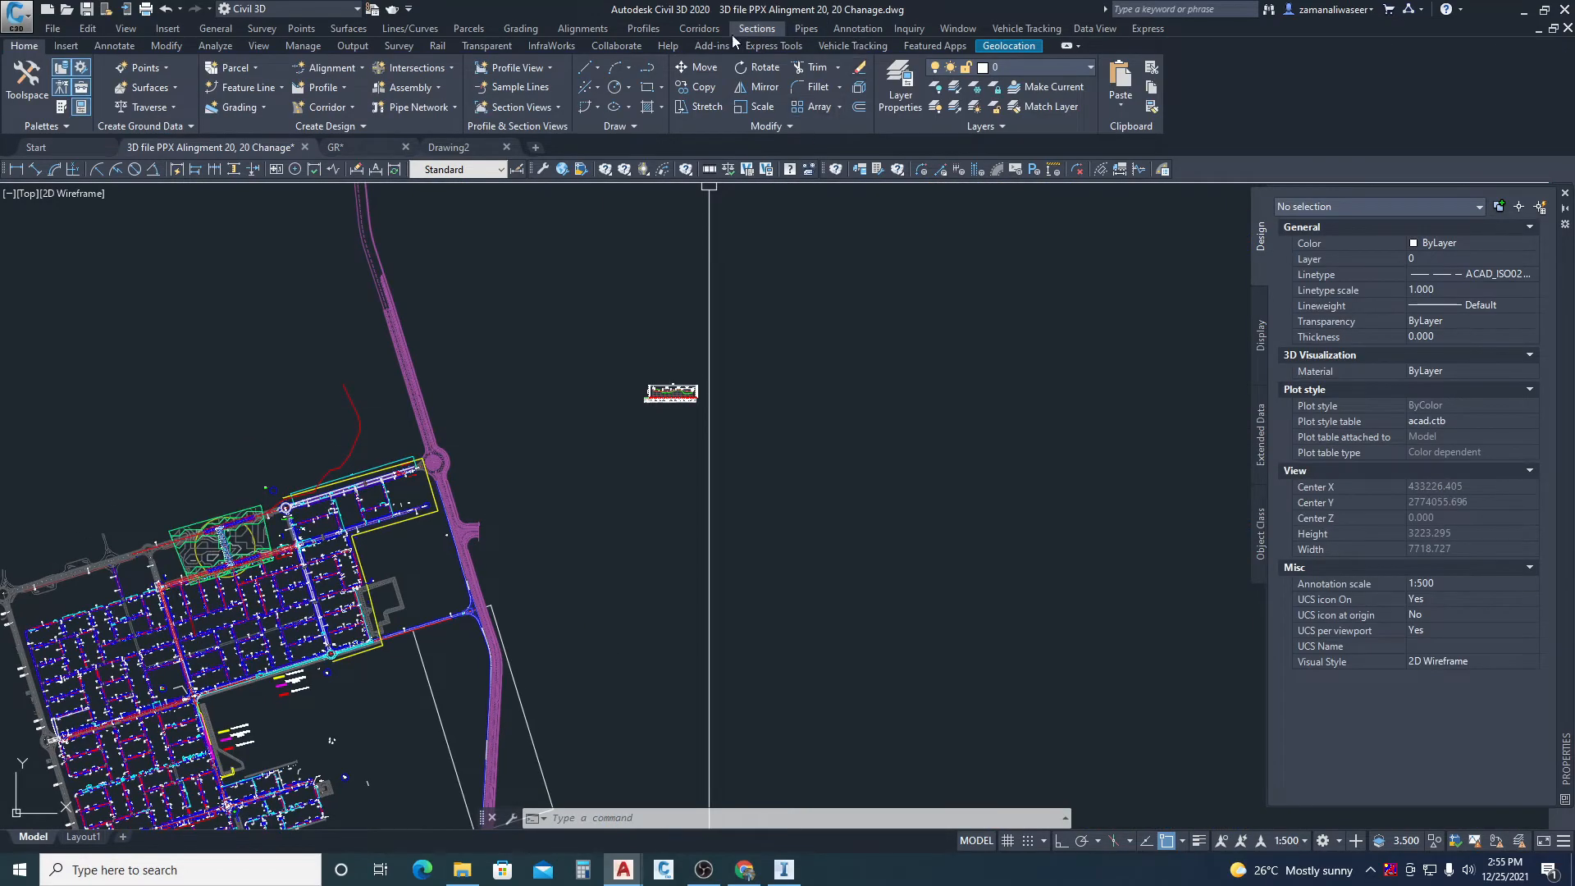
- Select the MC65 corridor and open the surface settings in its corridor properties
{"action": "scroll", "coordinate": [201, 554], "scroll_direction": "up", "scroll_amount": 6}
{"action": "scroll", "coordinate": [351, 484], "scroll_direction": "up", "scroll_amount": 7}
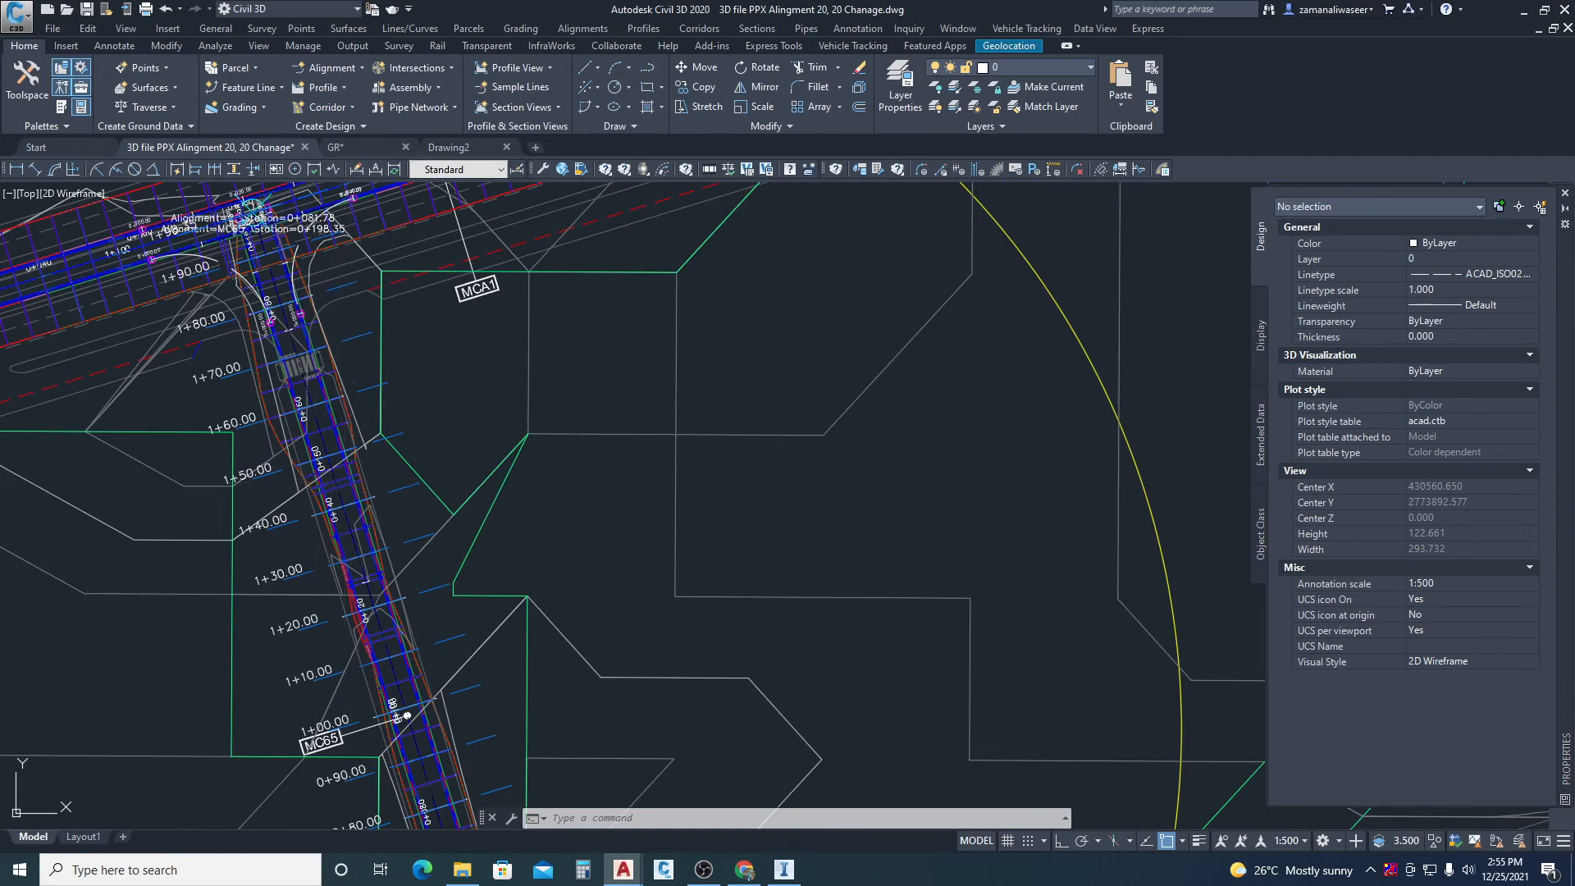
{"action": "left_click", "coordinate": [343, 483]}
{"action": "key", "text": "Escape"}
{"action": "scroll", "coordinate": [333, 482], "scroll_direction": "up", "scroll_amount": 3}
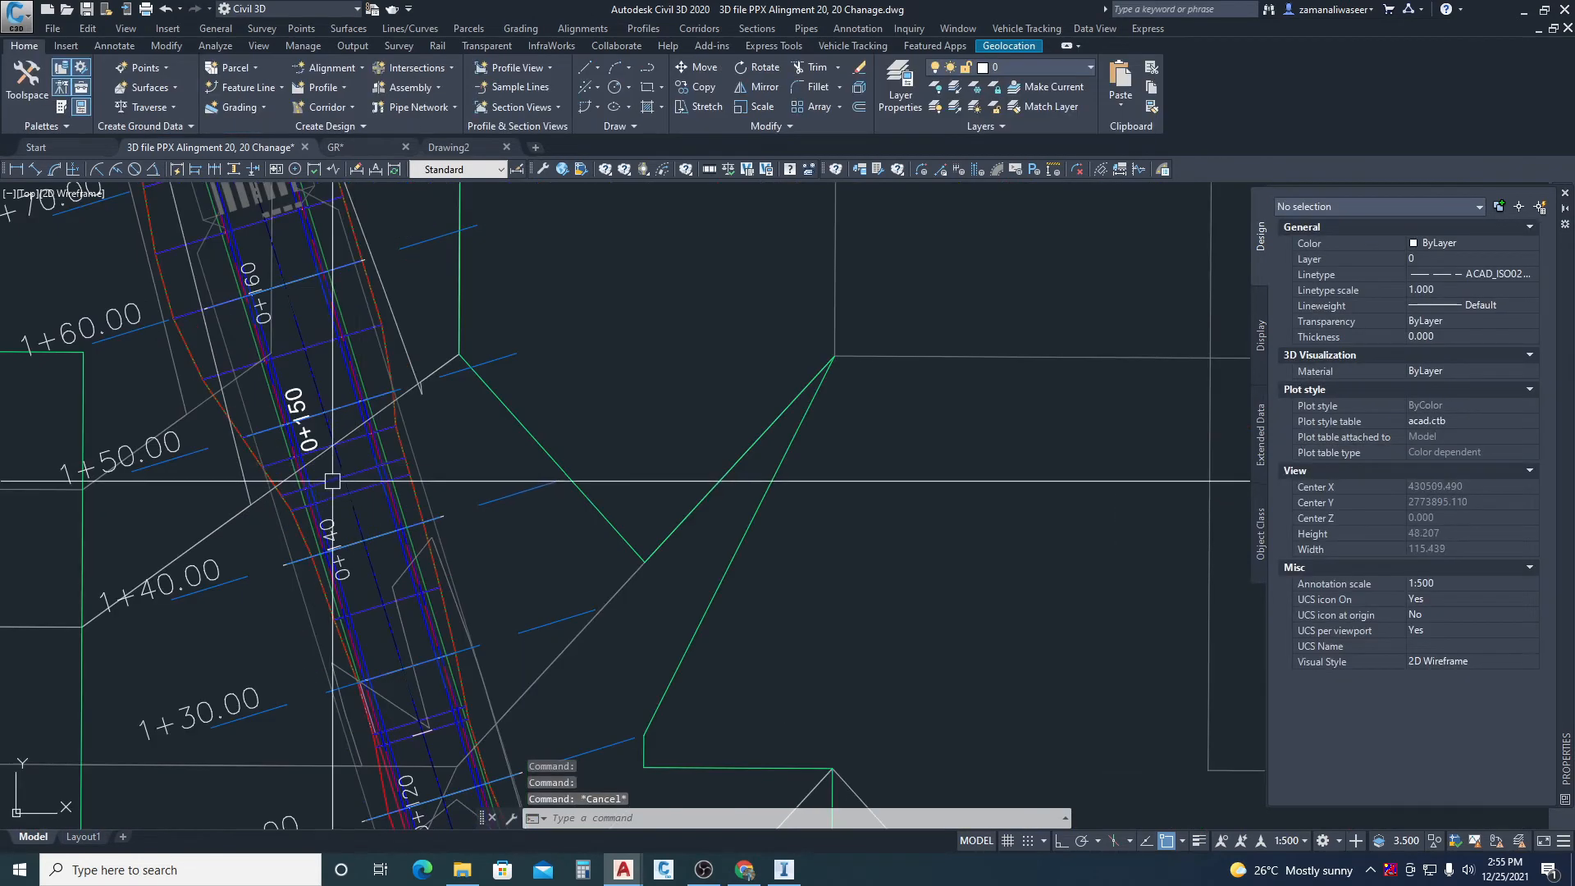
{"action": "left_click", "coordinate": [359, 466]}
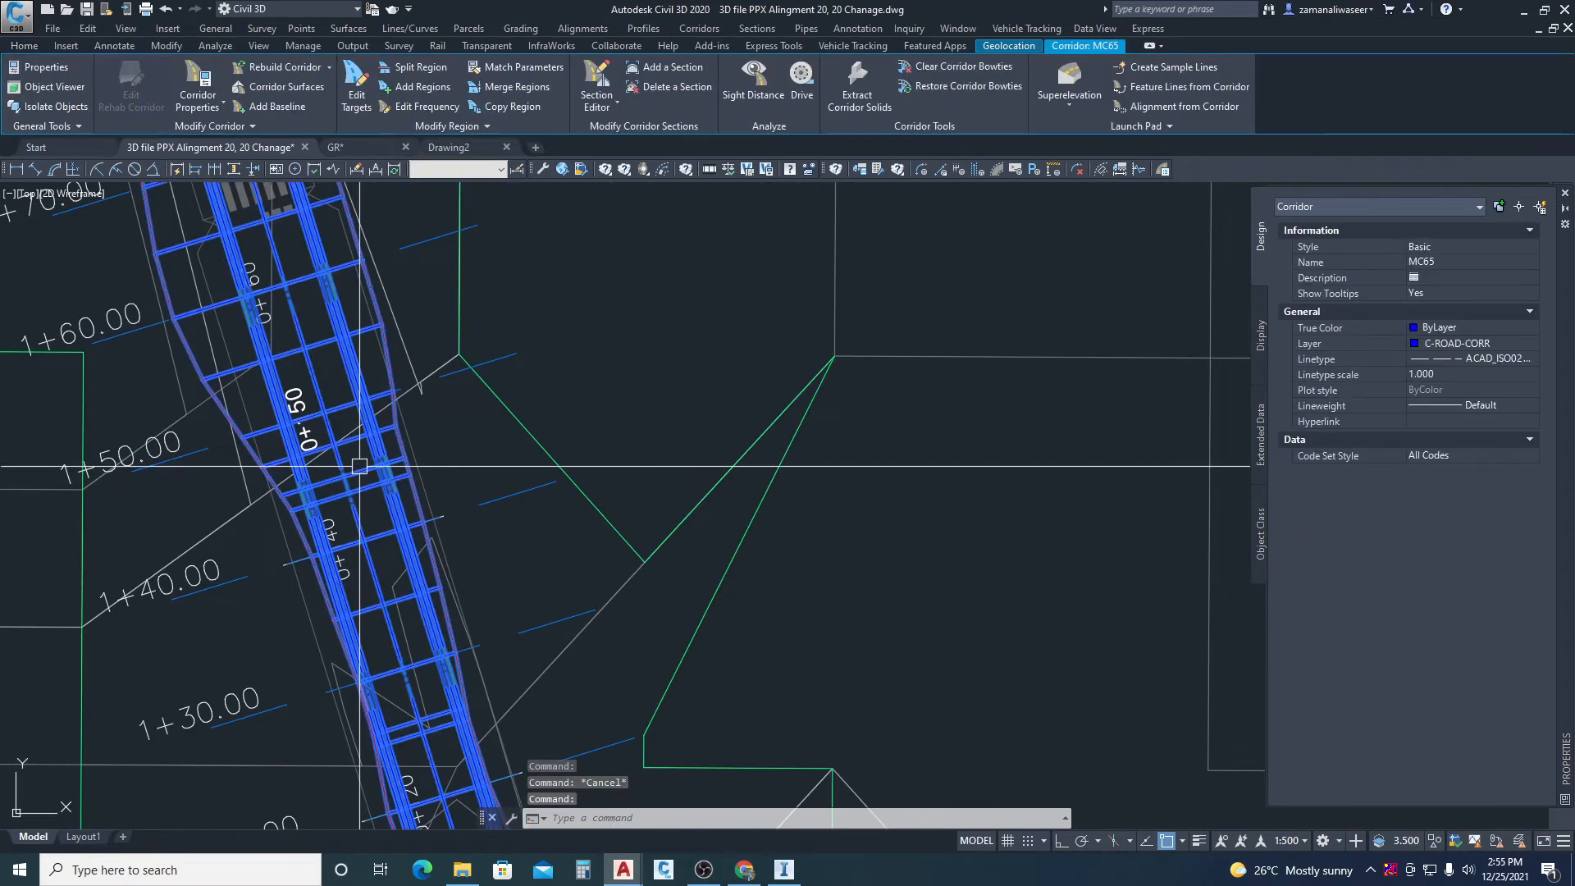
{"action": "right_click", "coordinate": [360, 466]}
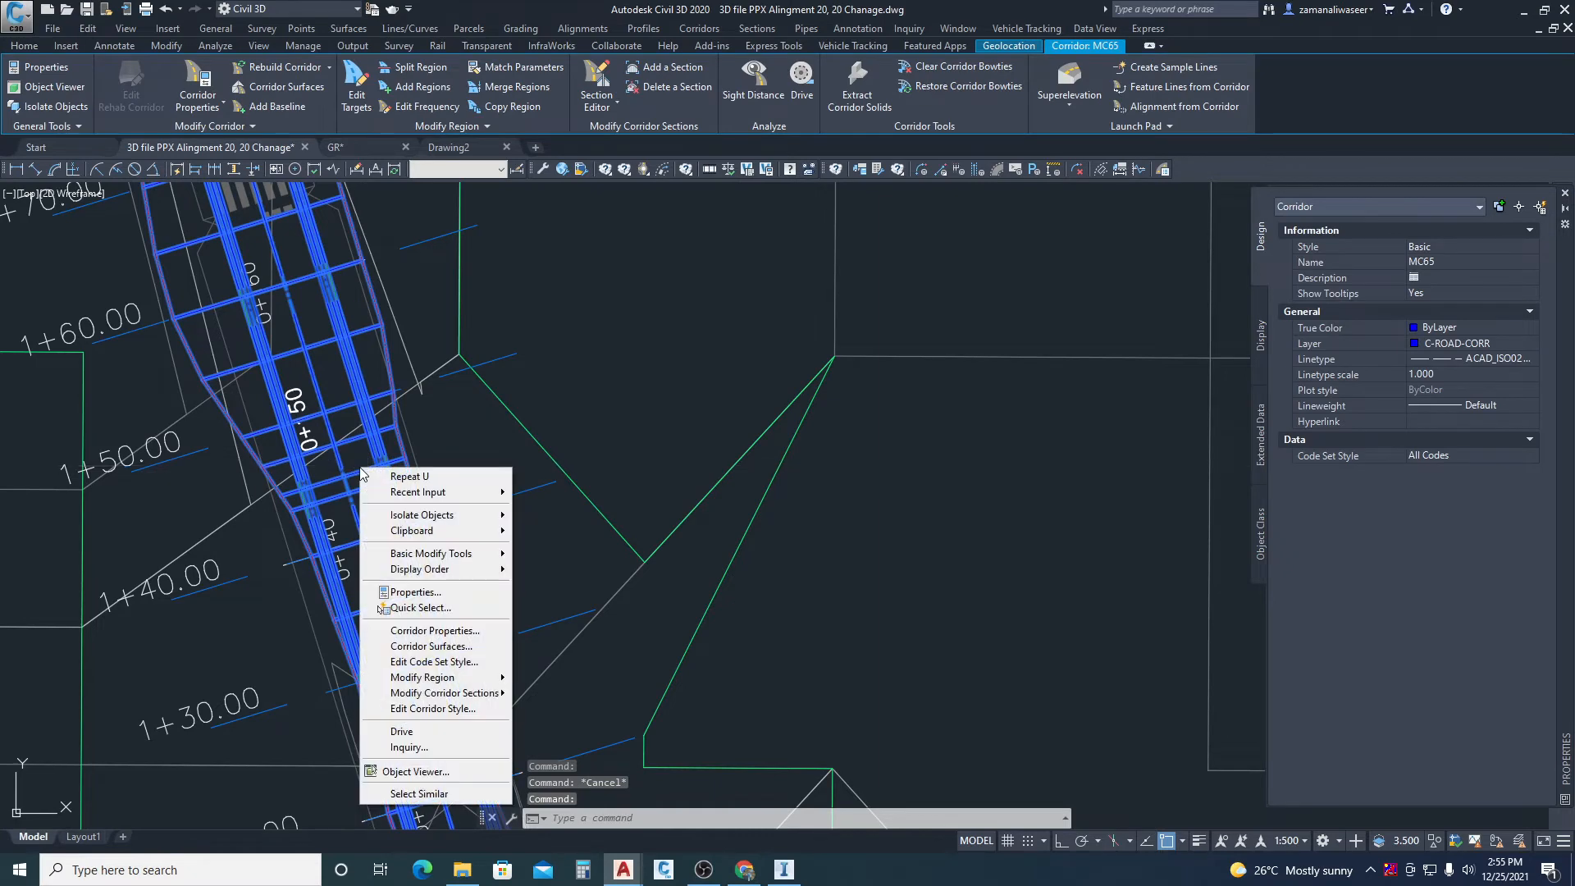
{"action": "left_click", "coordinate": [450, 630]}
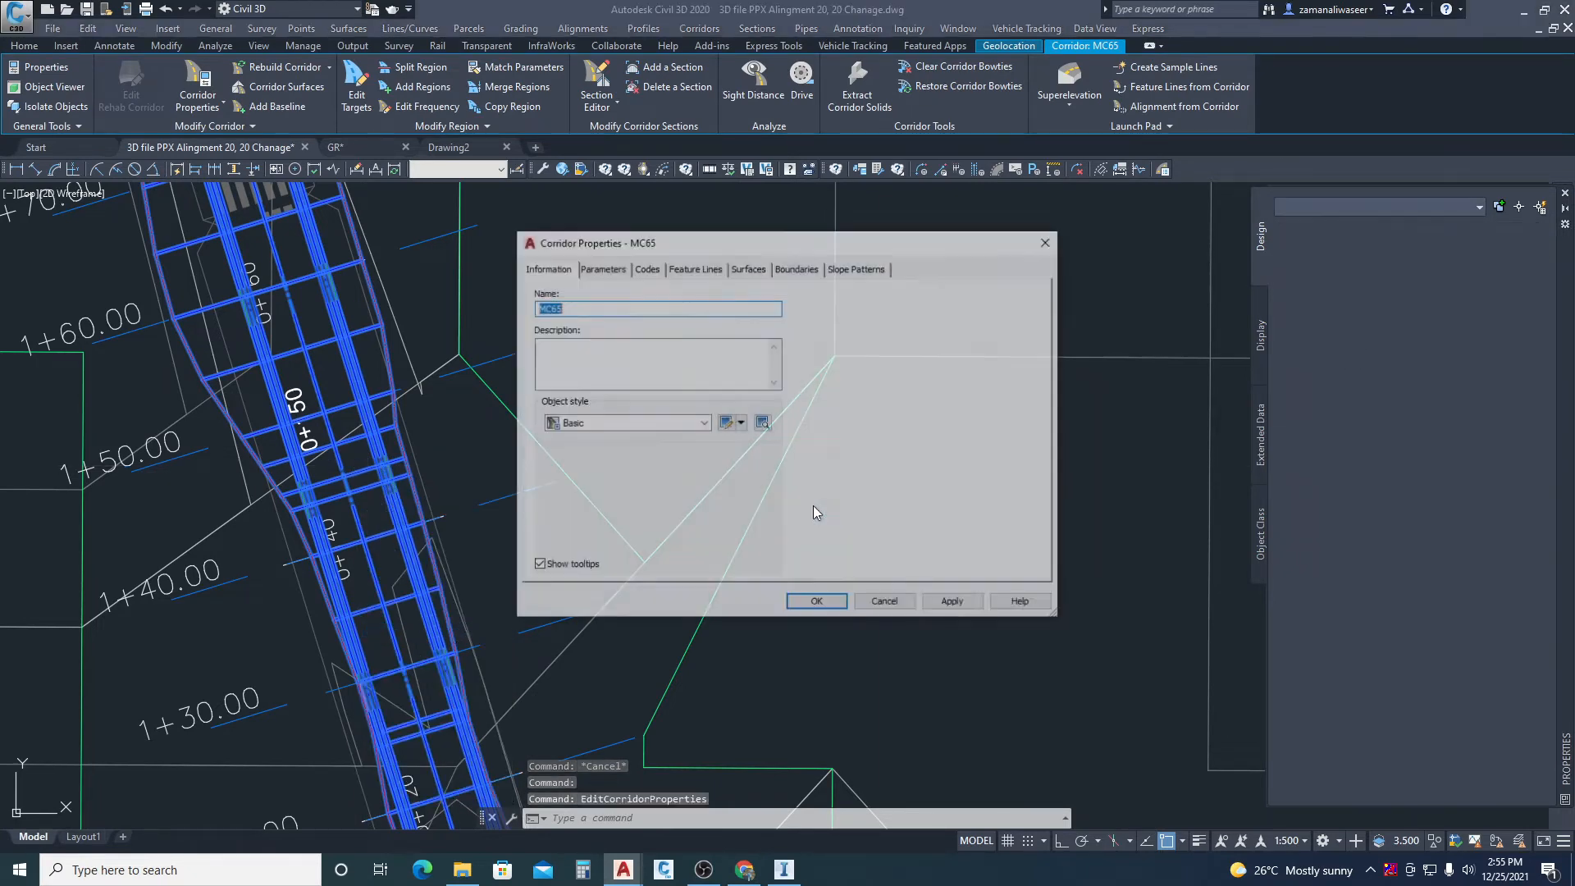
{"action": "left_click", "coordinate": [756, 270]}
- Add a corridor surface named TOP, set its overhang correction to Top Links, and add the Top link code as data
{"action": "left_click", "coordinate": [543, 323]}
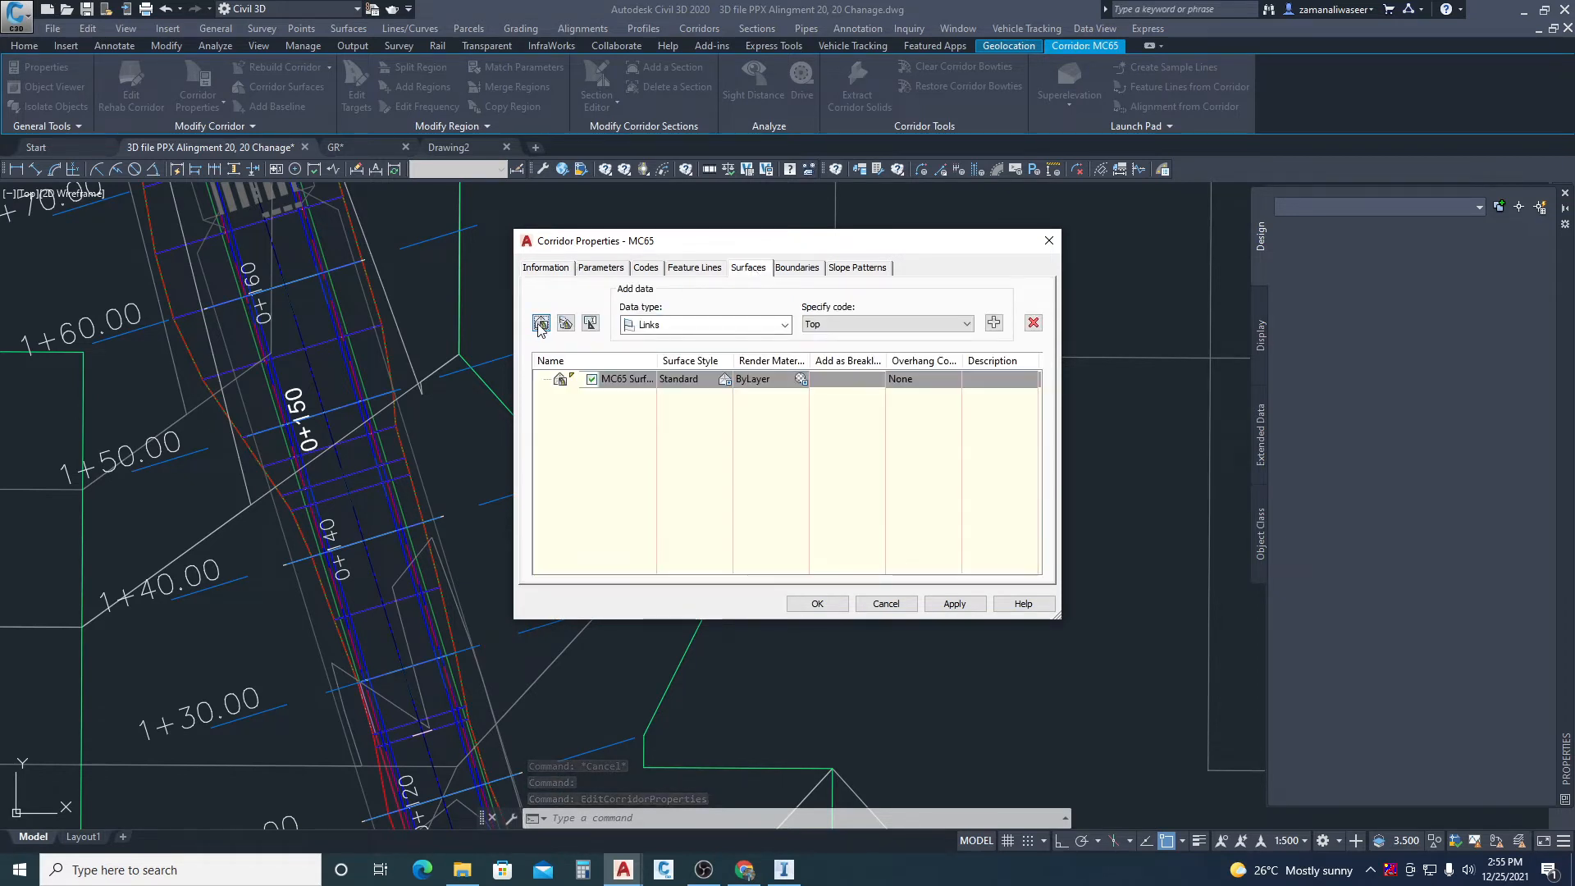
{"action": "left_click", "coordinate": [640, 379]}
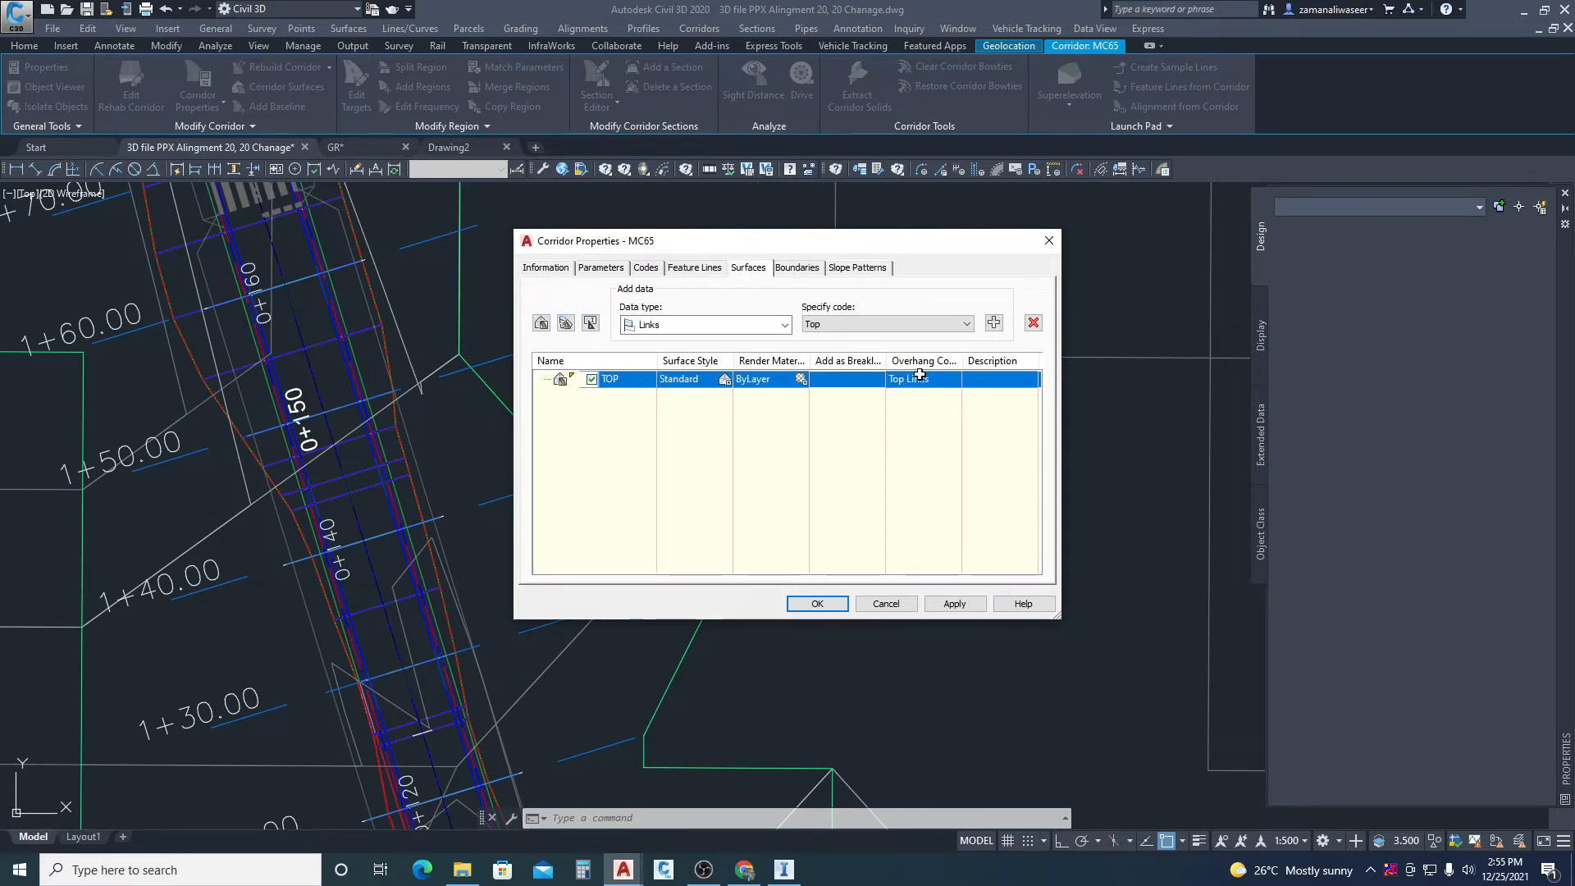
{"action": "left_click", "coordinate": [994, 324]}
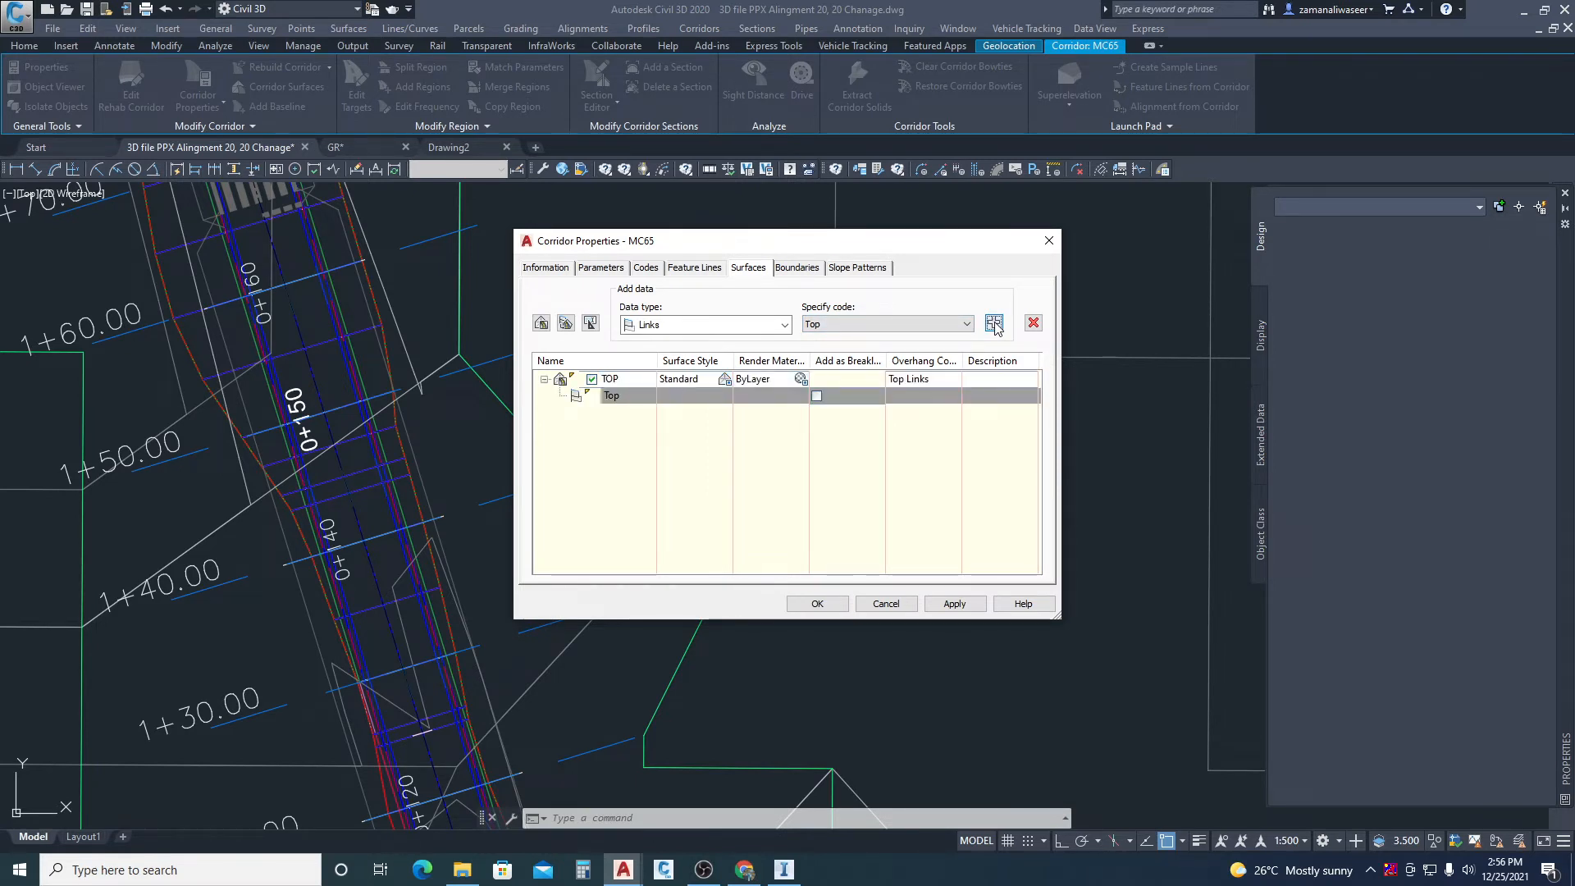
- Add a second corridor surface to MC65 and name it FM
{"action": "left_click", "coordinate": [541, 323]}
{"action": "left_click", "coordinate": [644, 396]}
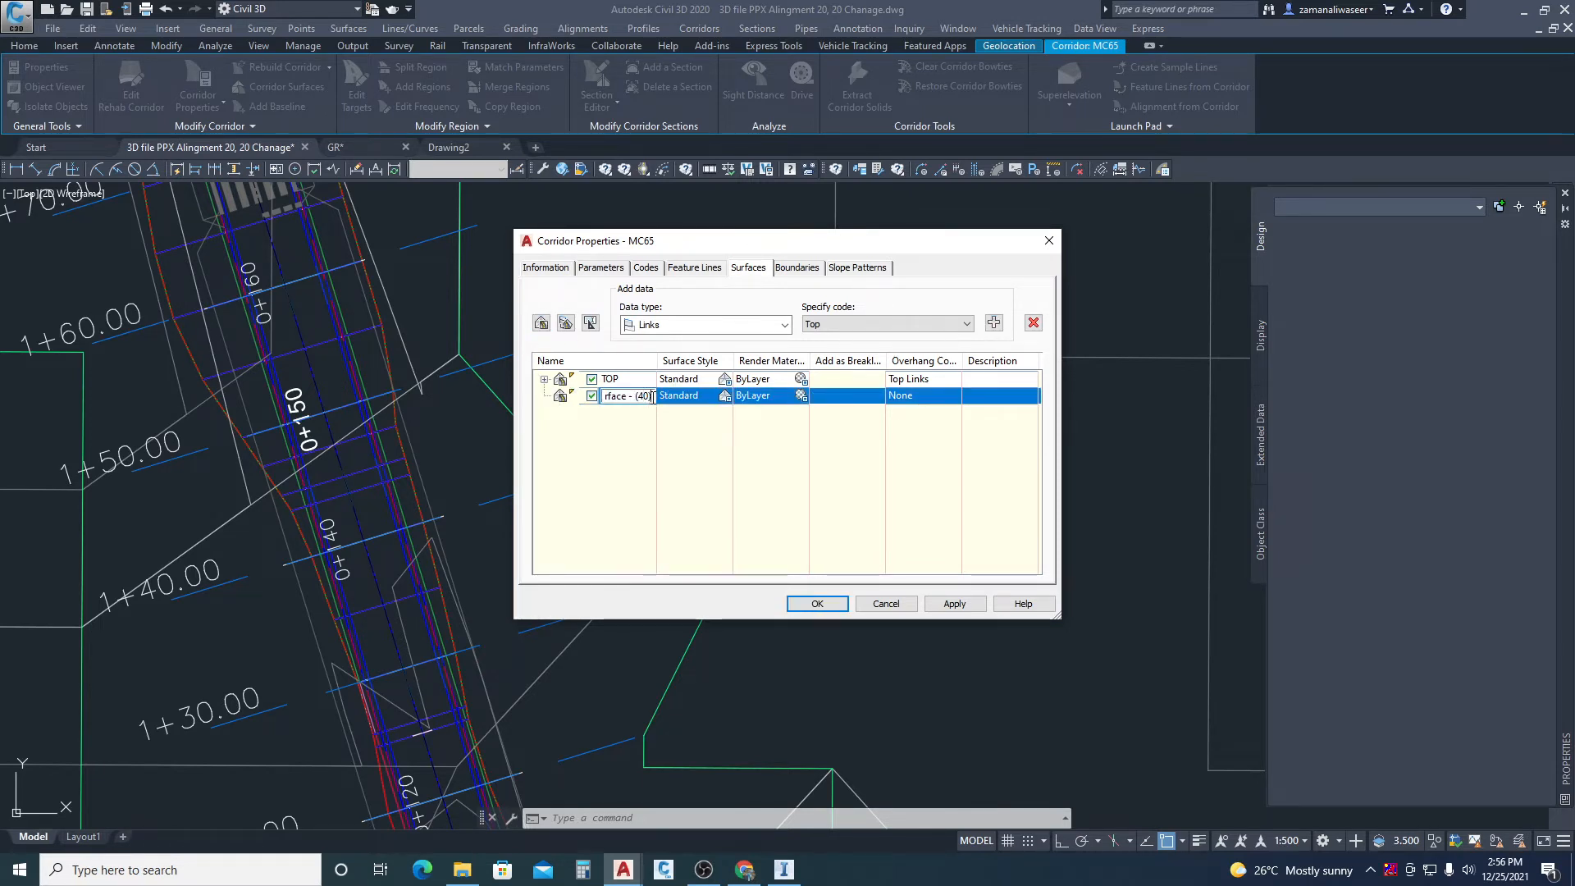
{"action": "left_click", "coordinate": [529, 406]}
{"action": "left_click", "coordinate": [637, 398]}
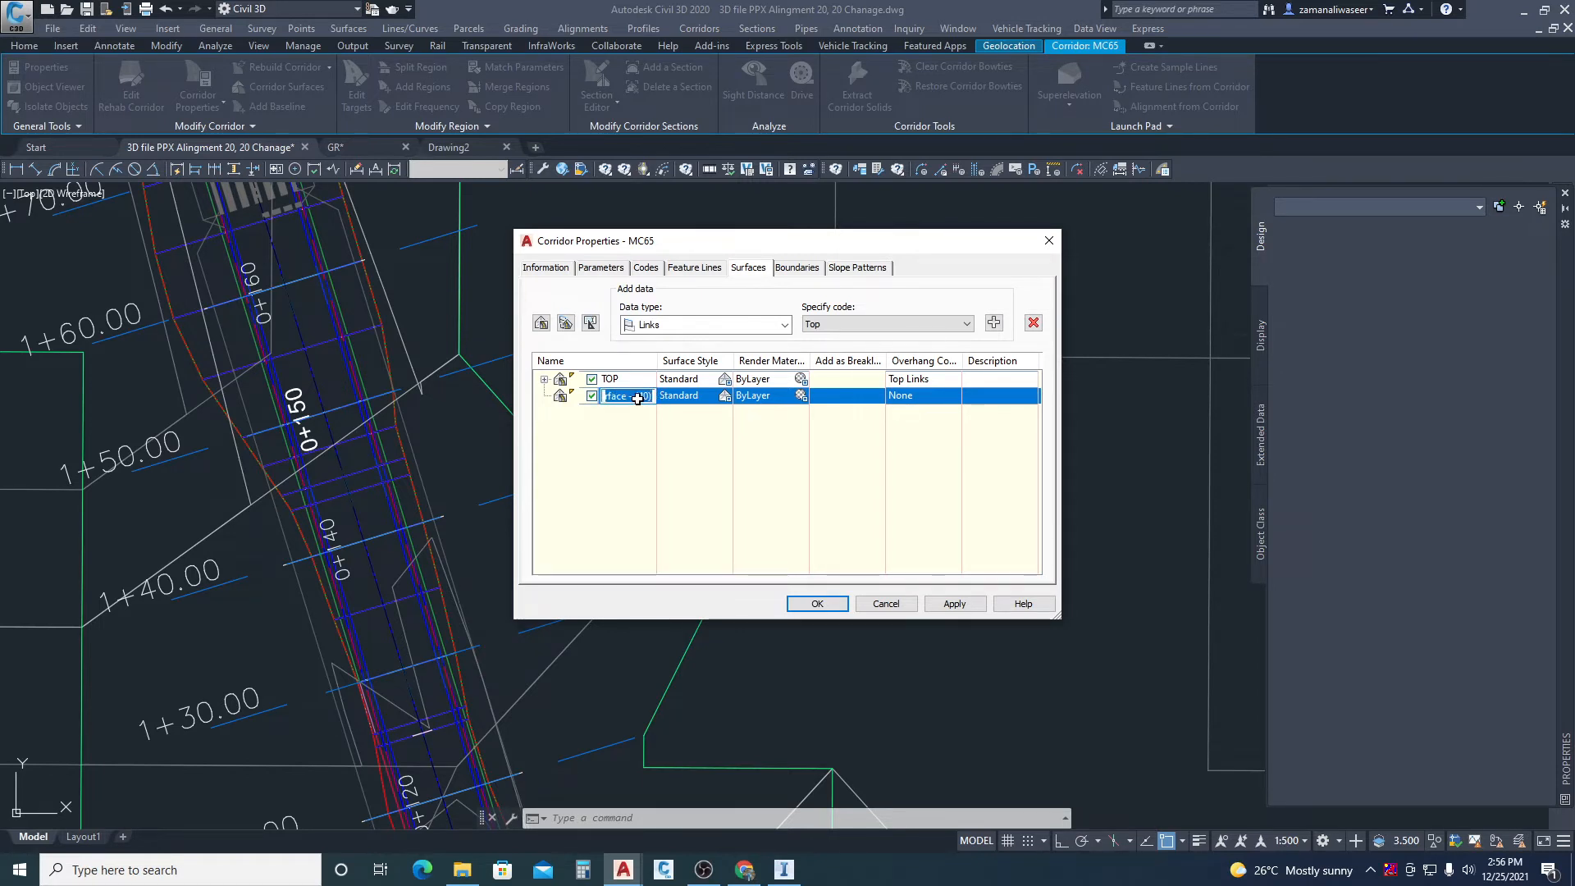
{"action": "type", "text": "F"}
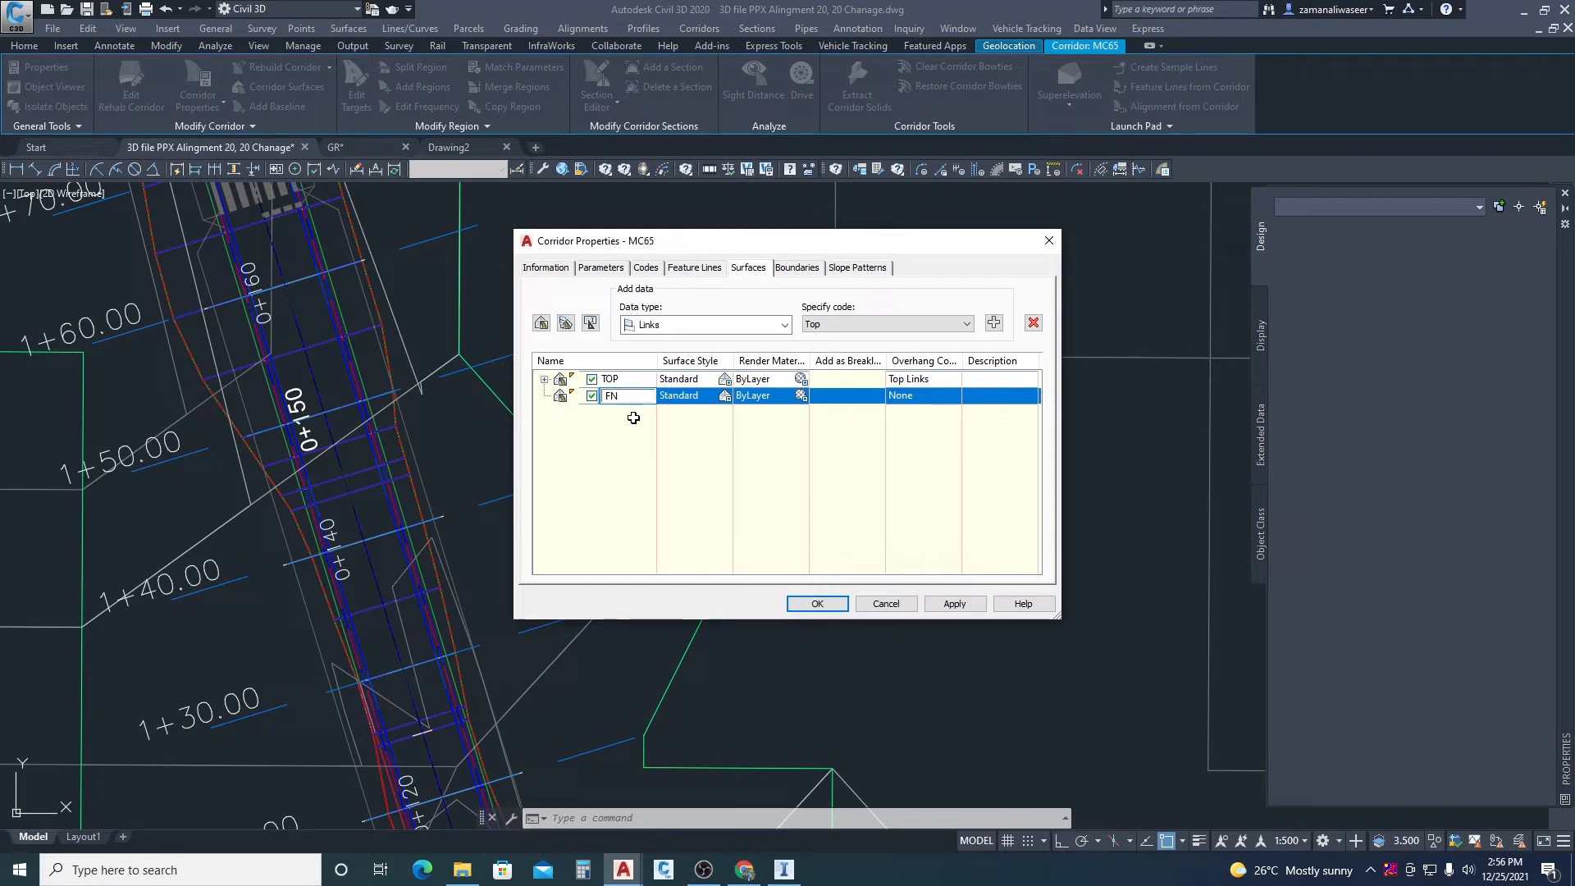
{"action": "type", "text": "N"}
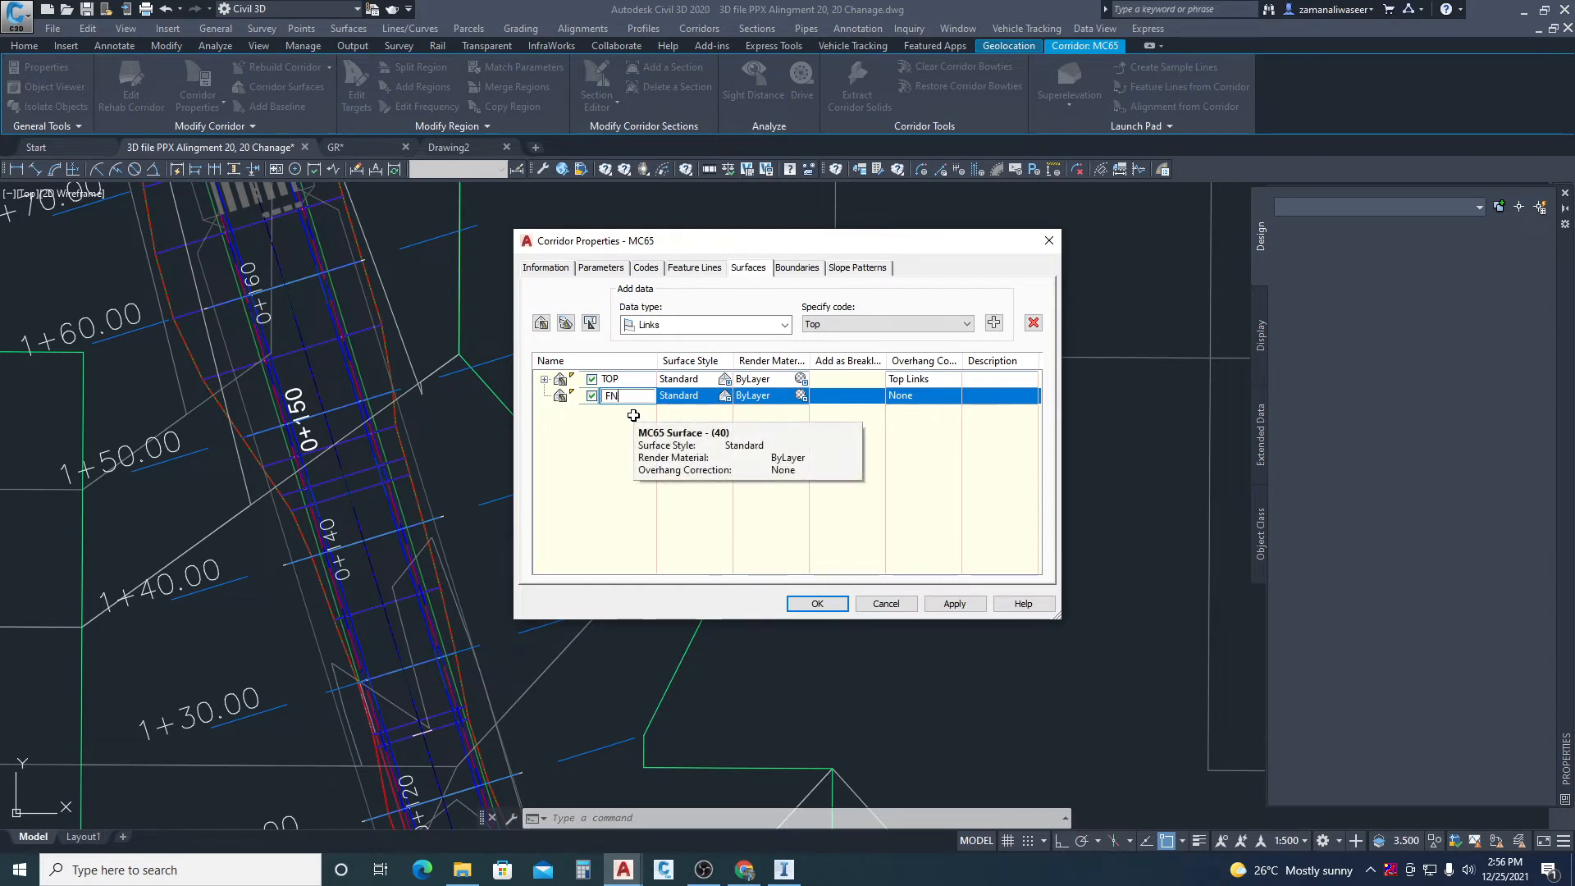
{"action": "type", "text": "M"}
- Set the FM surface's overhang correction to Bottom Links and add the Datum link code as its data
{"action": "left_click", "coordinate": [935, 400]}
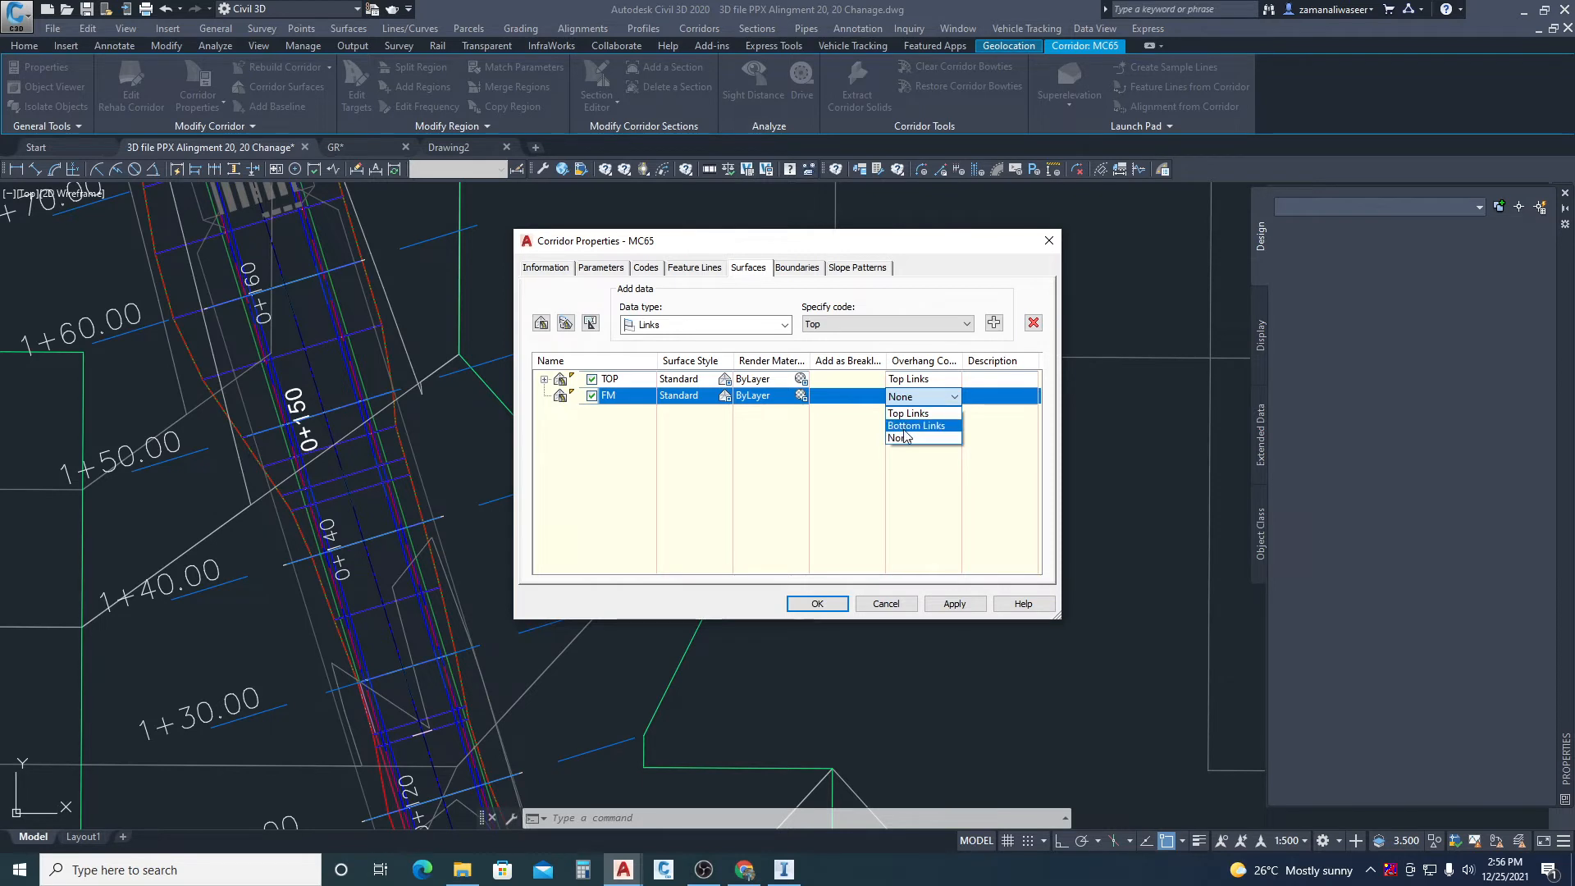
{"action": "left_click", "coordinate": [930, 426]}
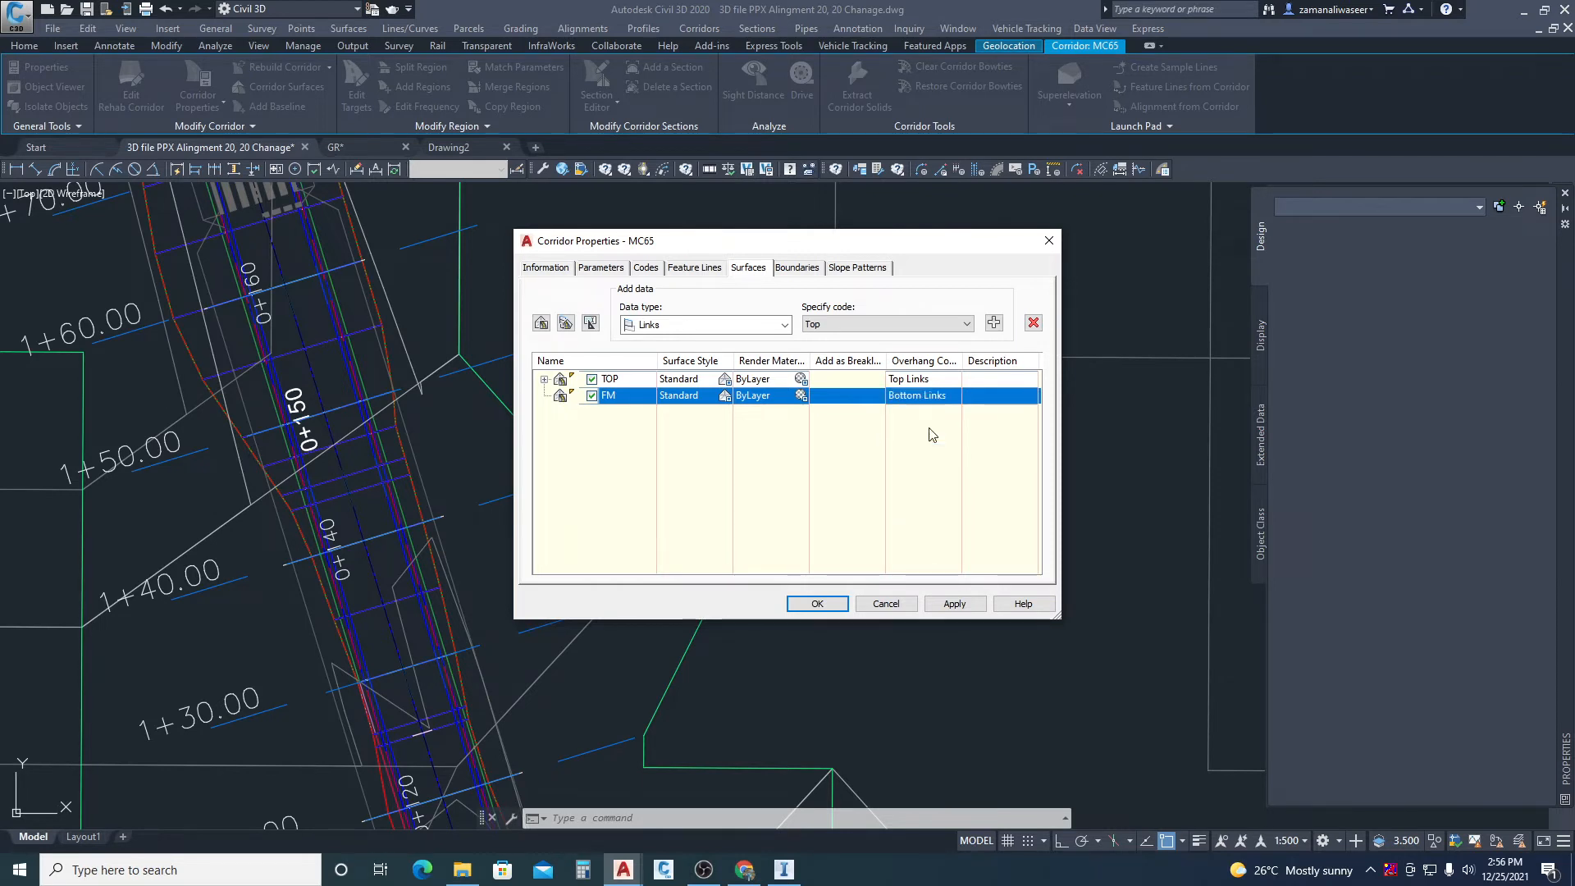
{"action": "left_click", "coordinate": [962, 324]}
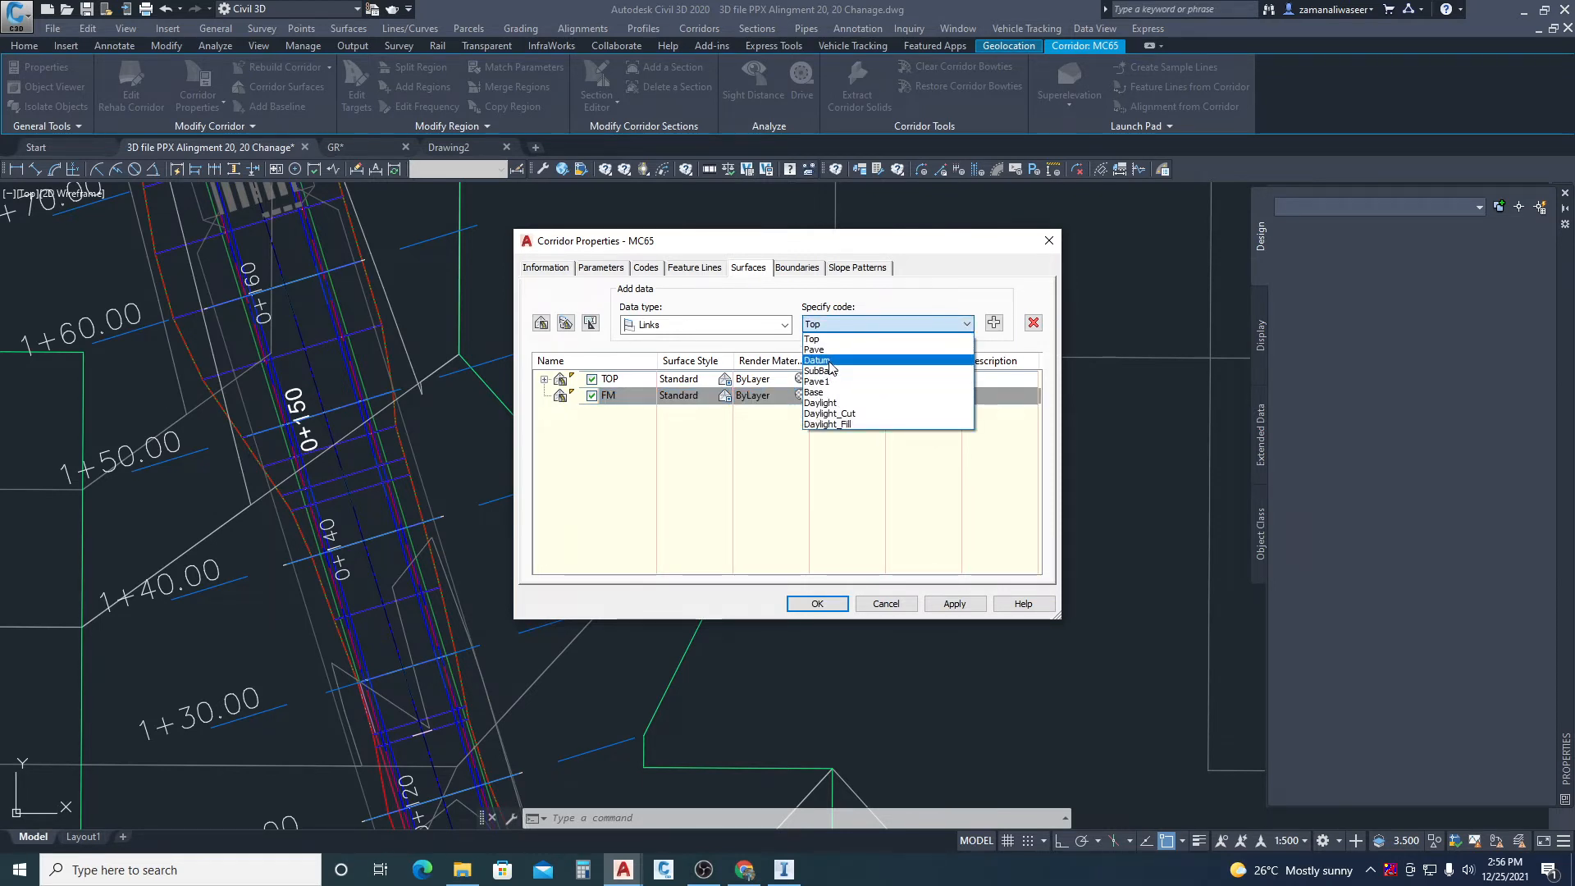
{"action": "left_click", "coordinate": [830, 361]}
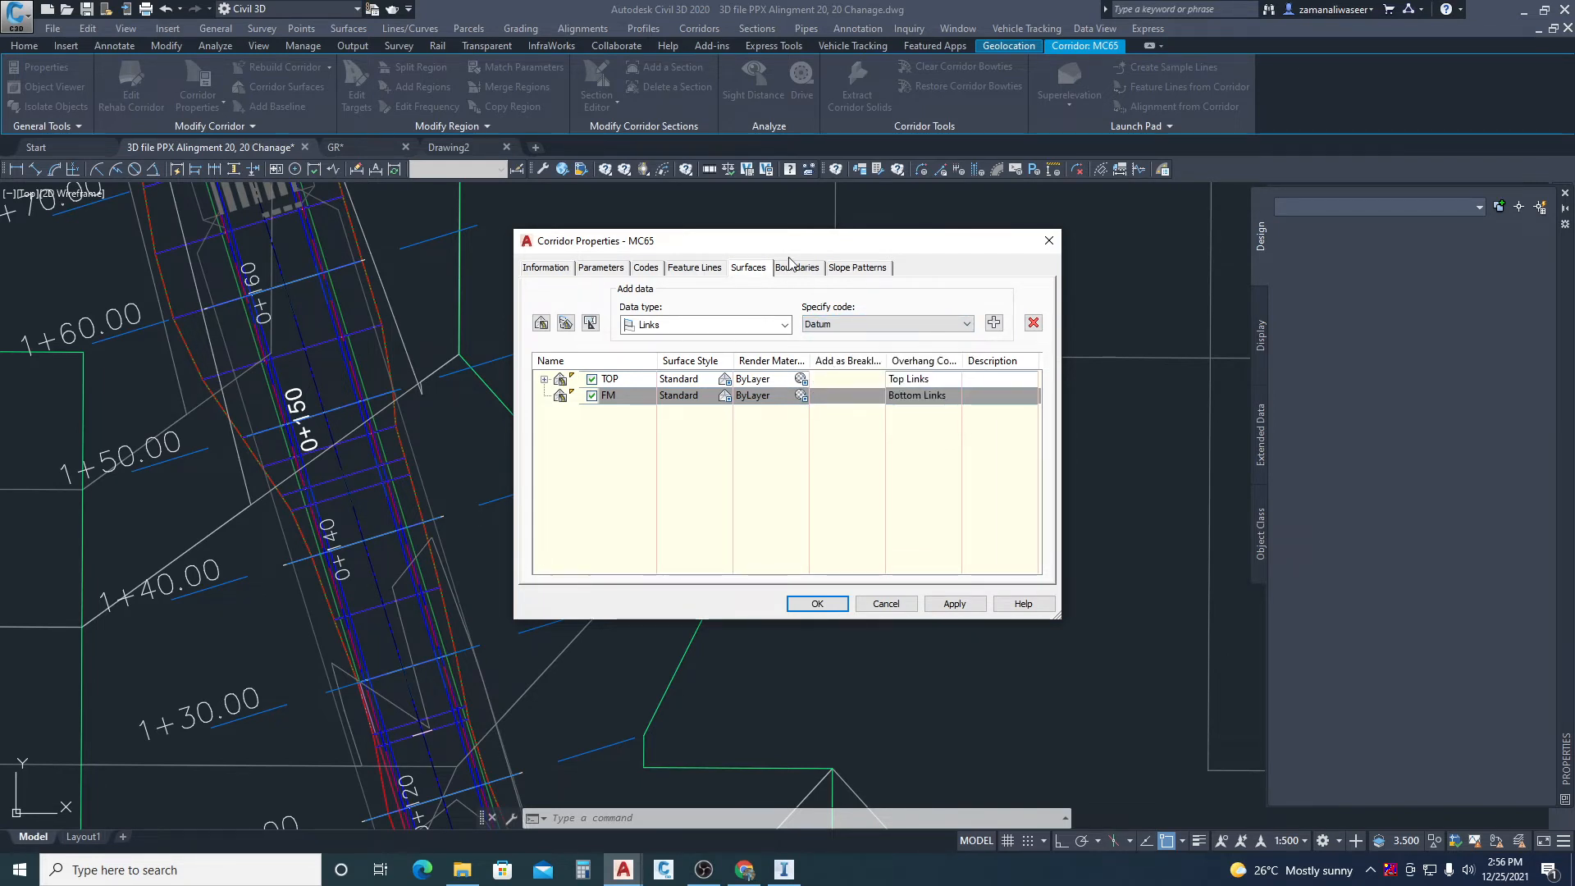
{"action": "left_click", "coordinate": [994, 323]}
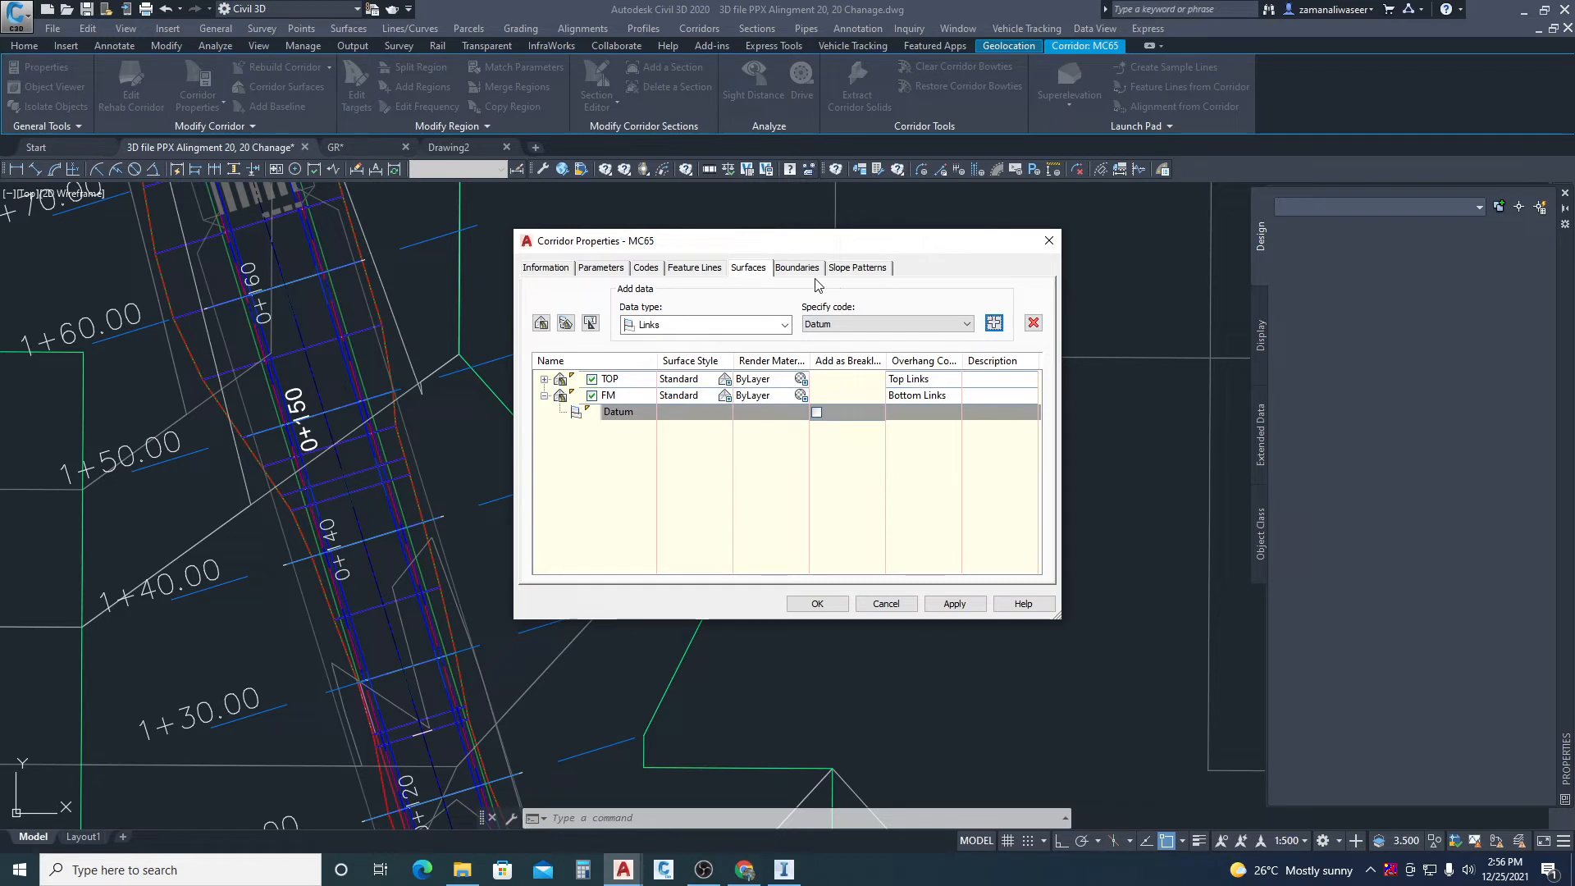
- Add automatic Daylight boundaries to the TOP and FM corridor surfaces, then accept the properties and rebuild the corridor
{"action": "left_click", "coordinate": [796, 268]}
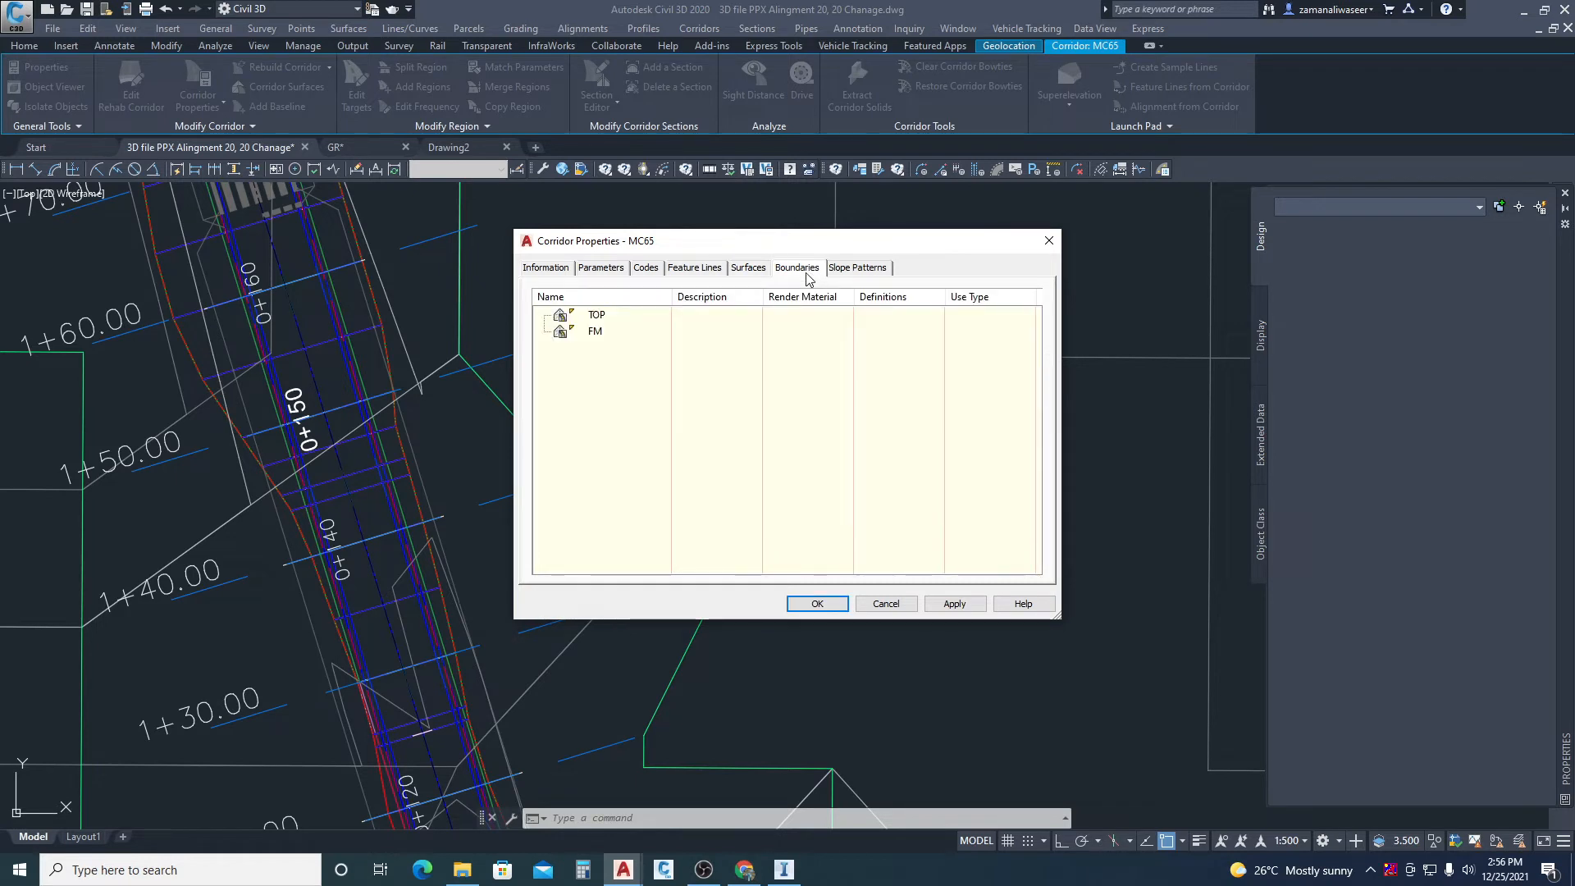
{"action": "right_click", "coordinate": [604, 318]}
{"action": "mouse_move", "coordinate": [753, 341]}
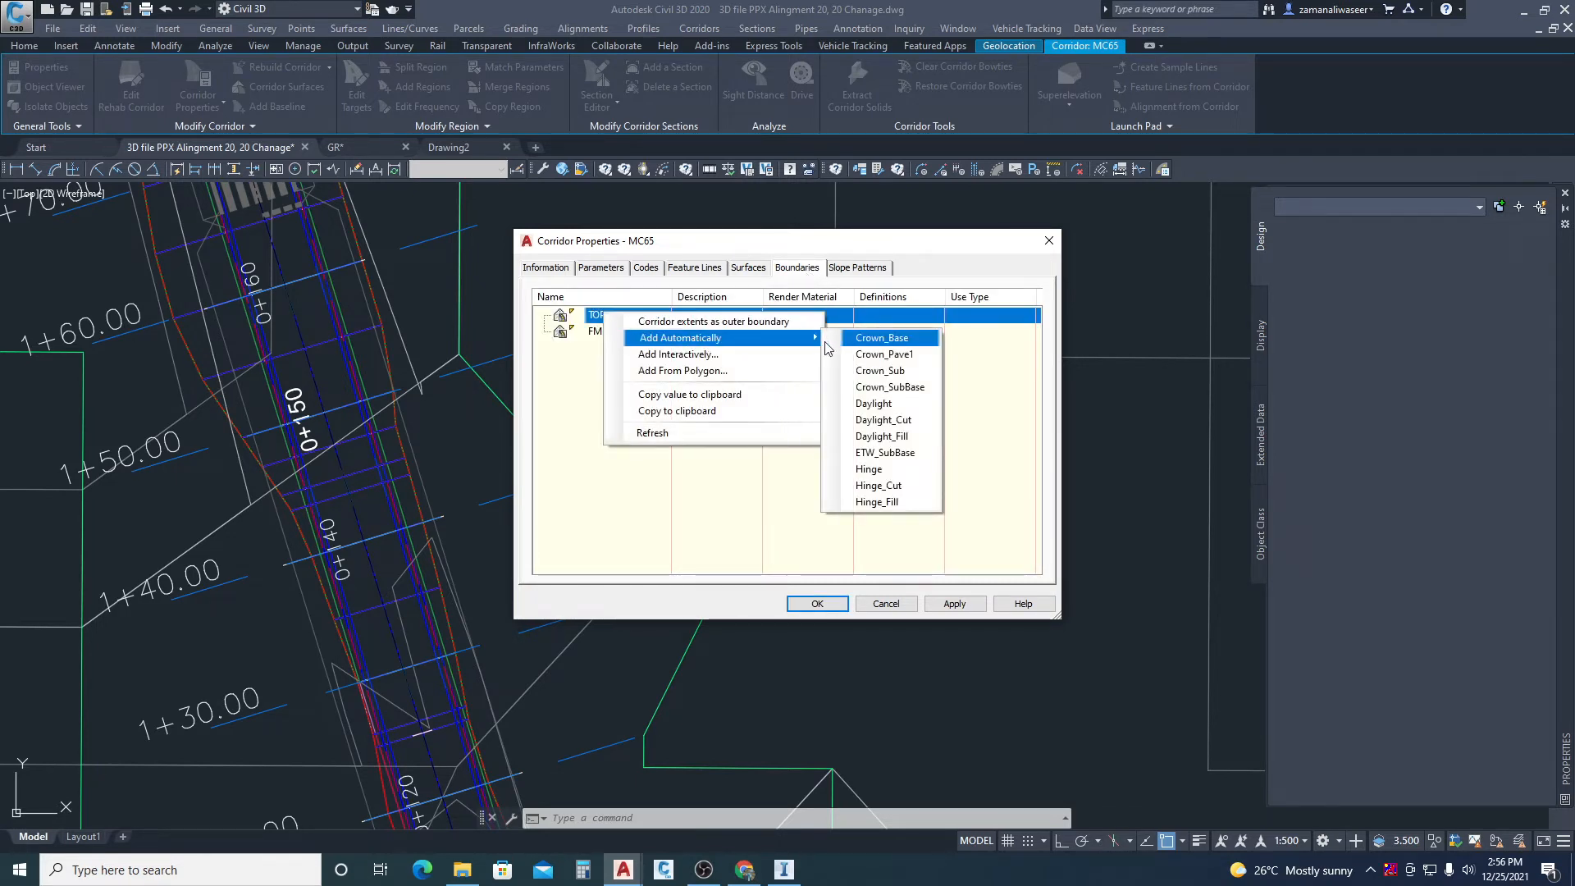
{"action": "left_click", "coordinate": [917, 413]}
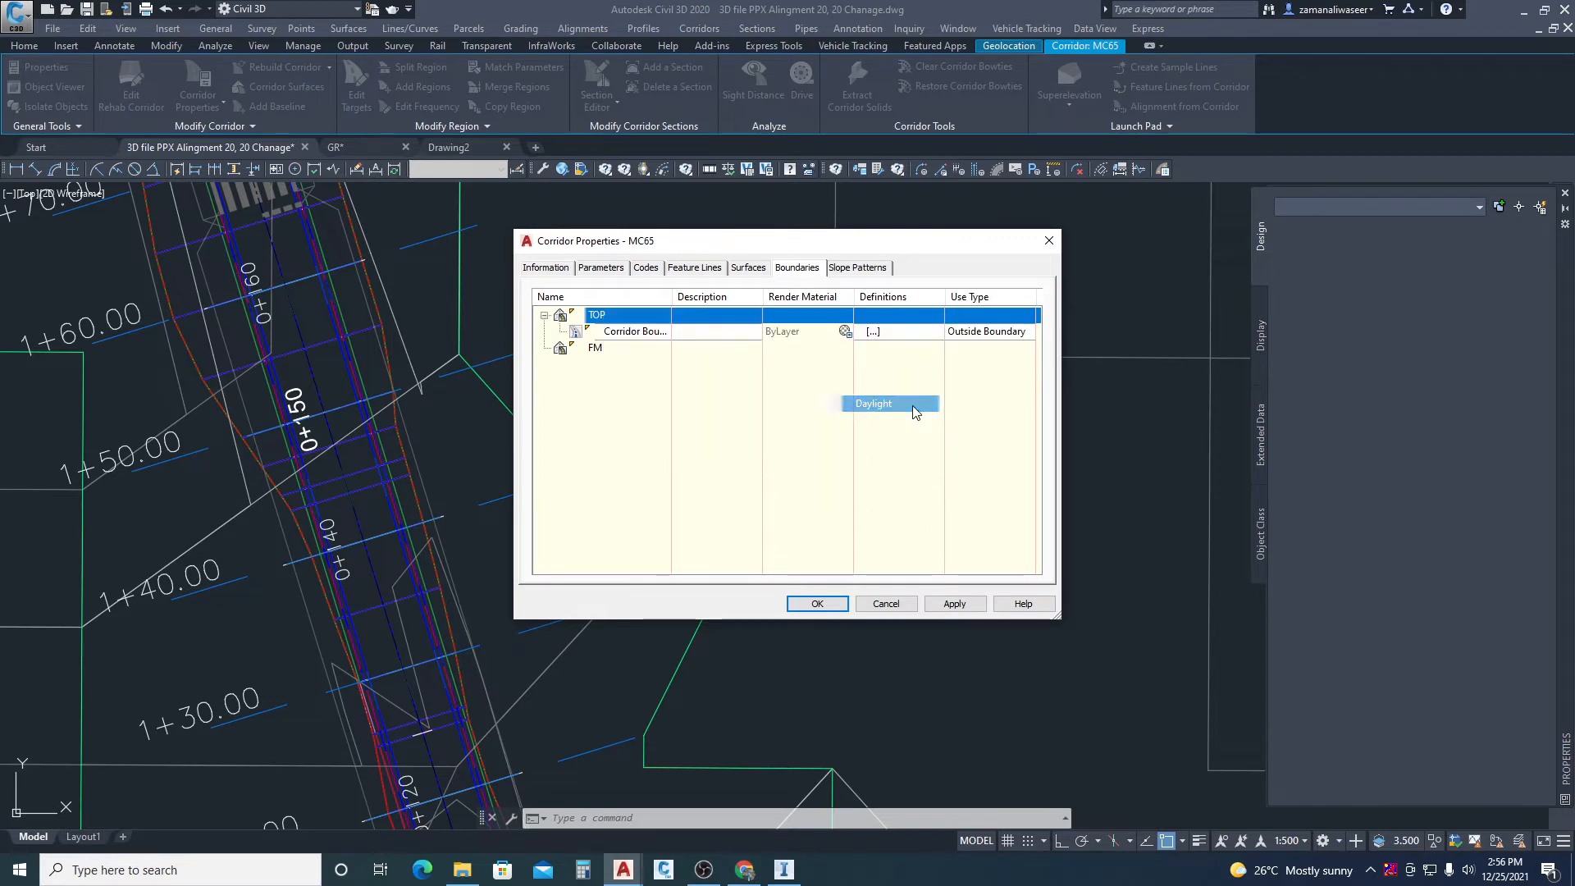
{"action": "right_click", "coordinate": [598, 348]}
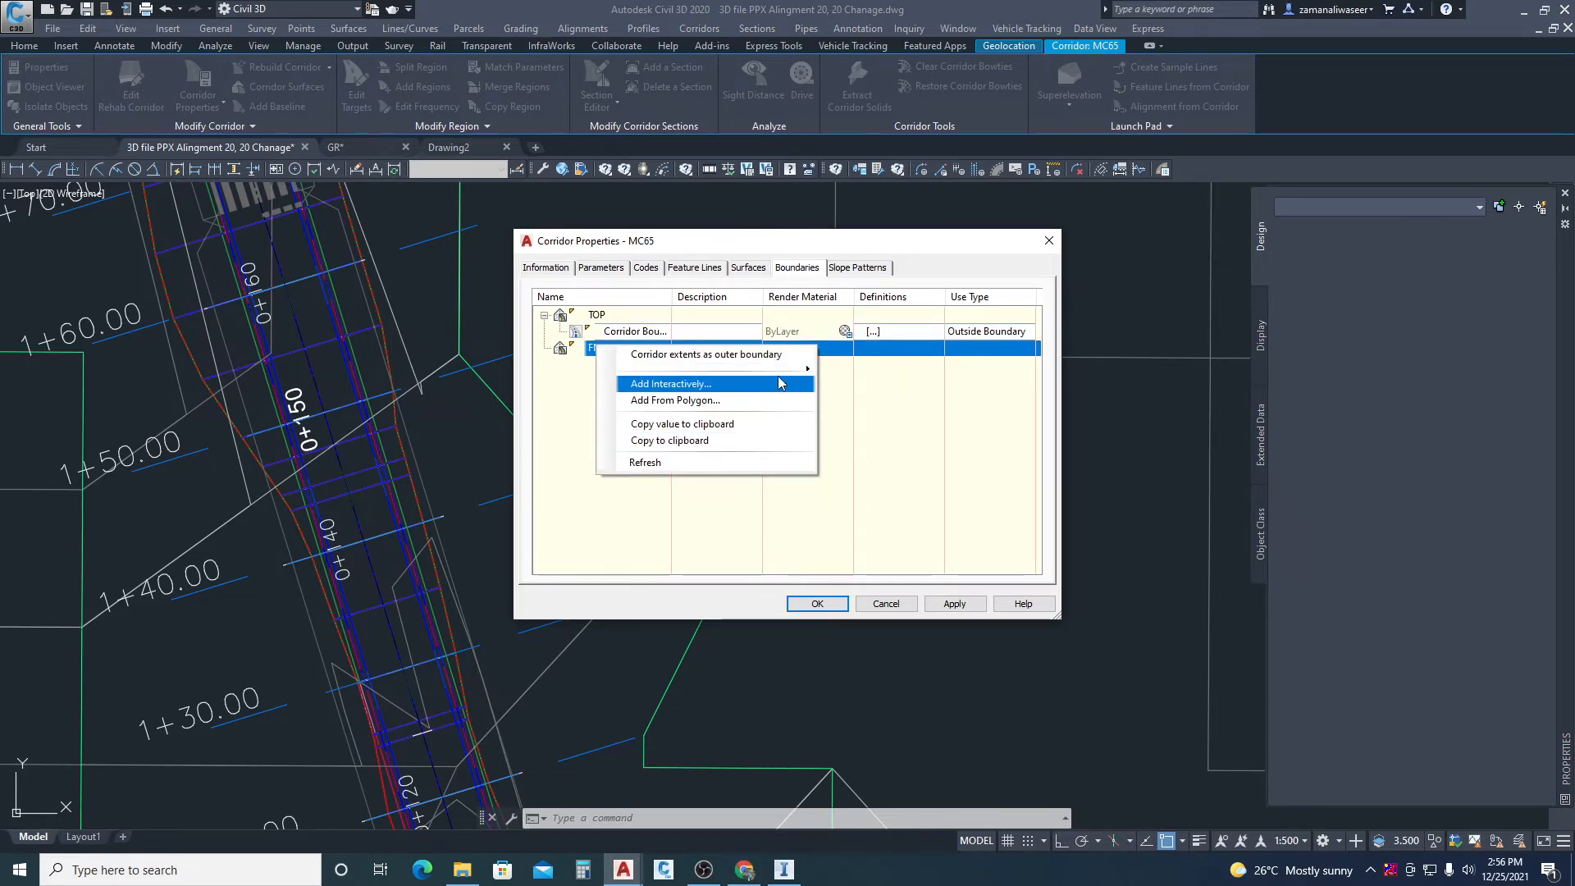
{"action": "right_click", "coordinate": [567, 349]}
{"action": "mouse_move", "coordinate": [673, 378]}
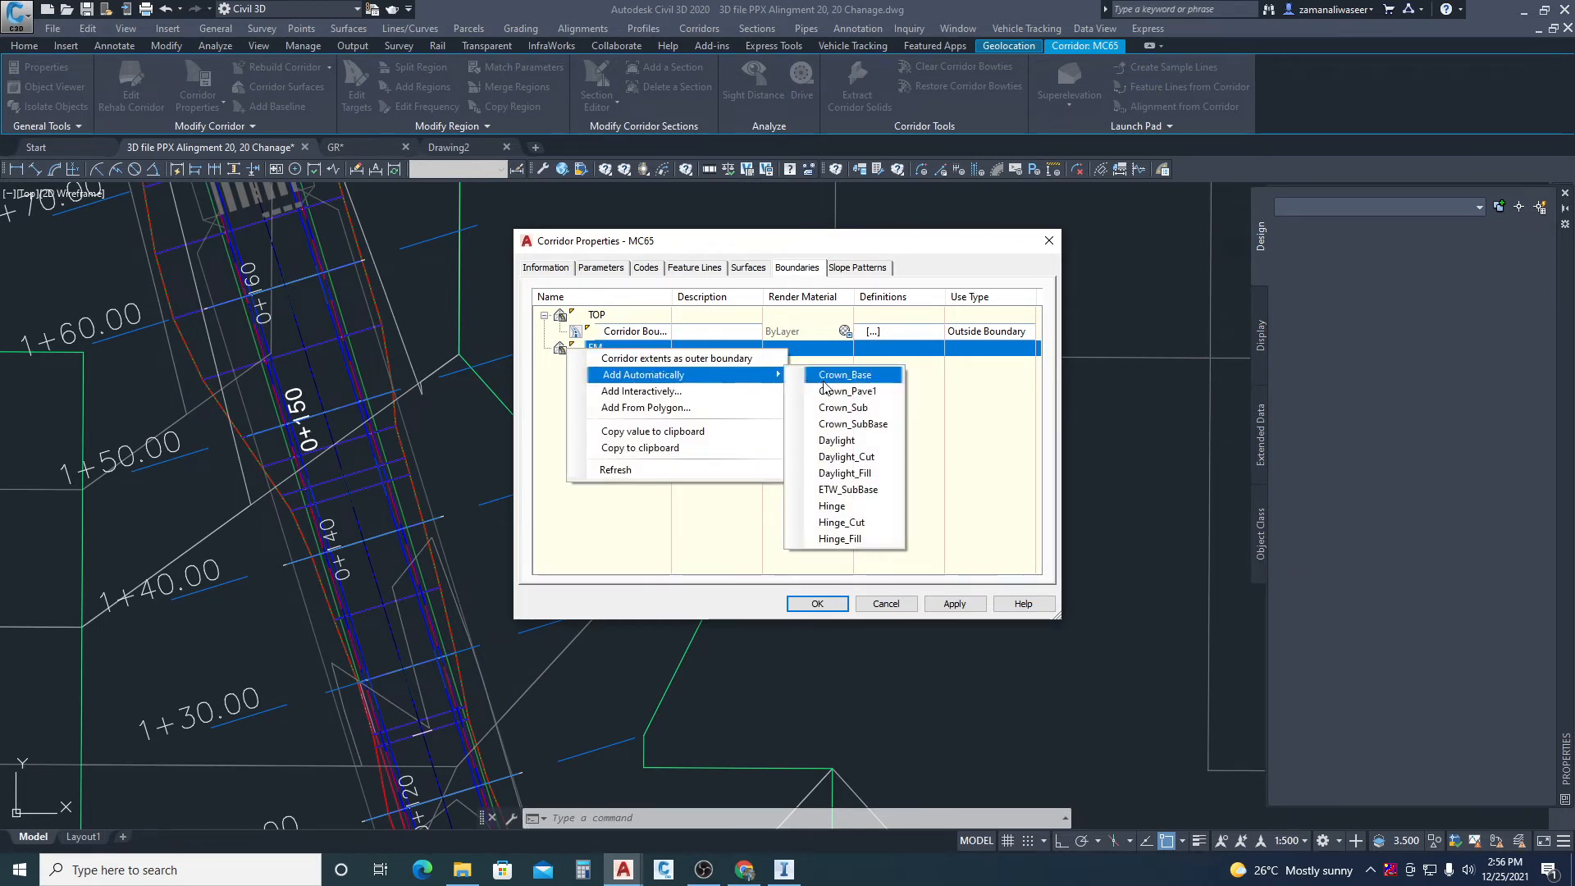
{"action": "left_click", "coordinate": [847, 446]}
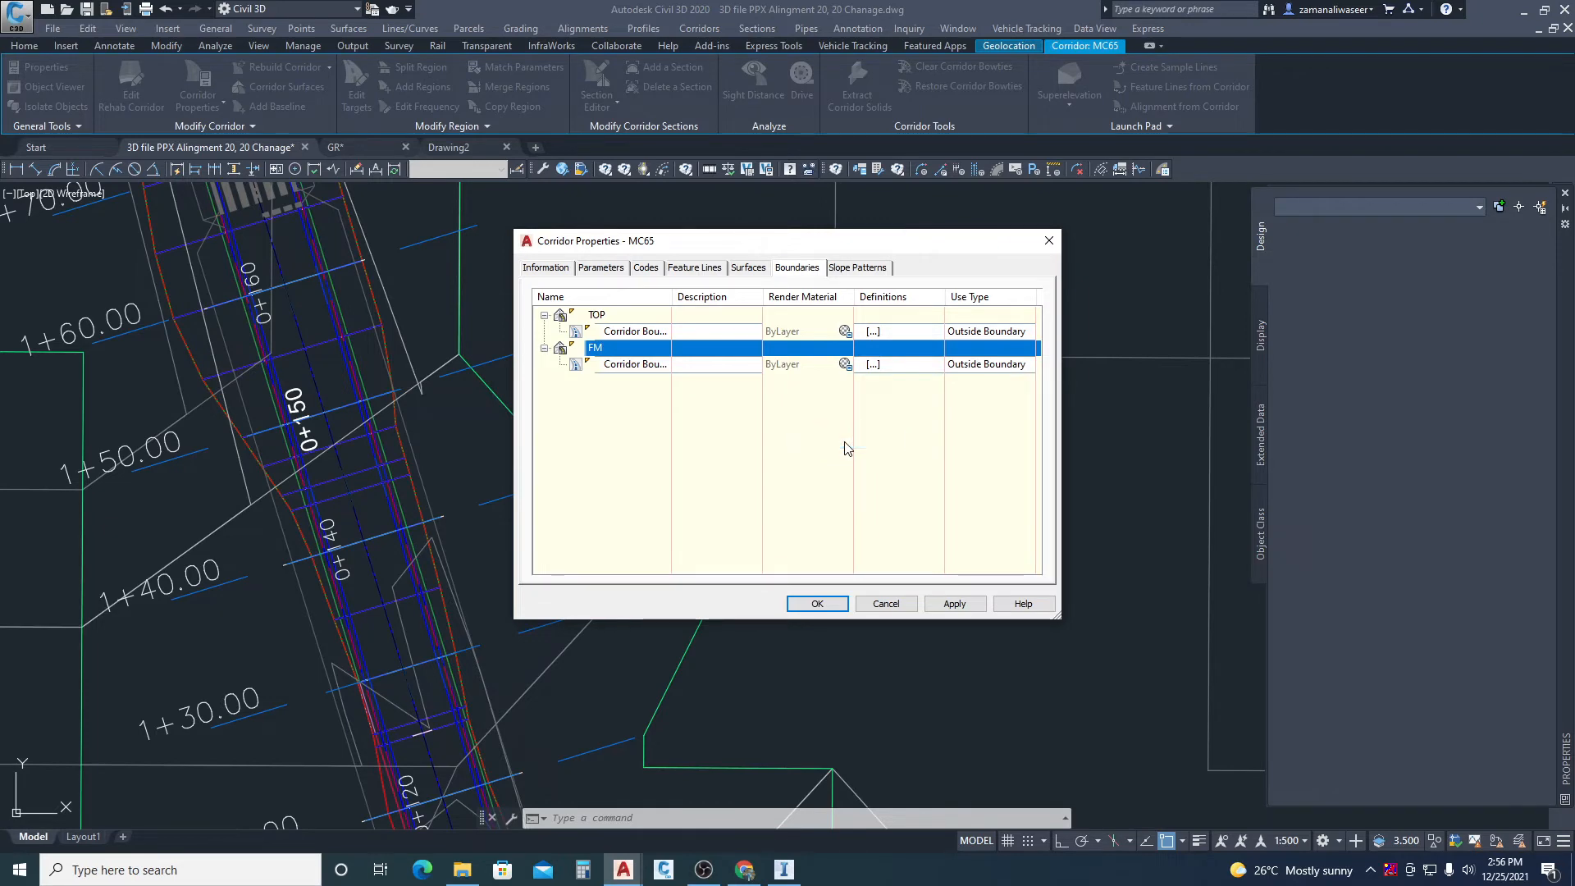
{"action": "left_click", "coordinate": [810, 602]}
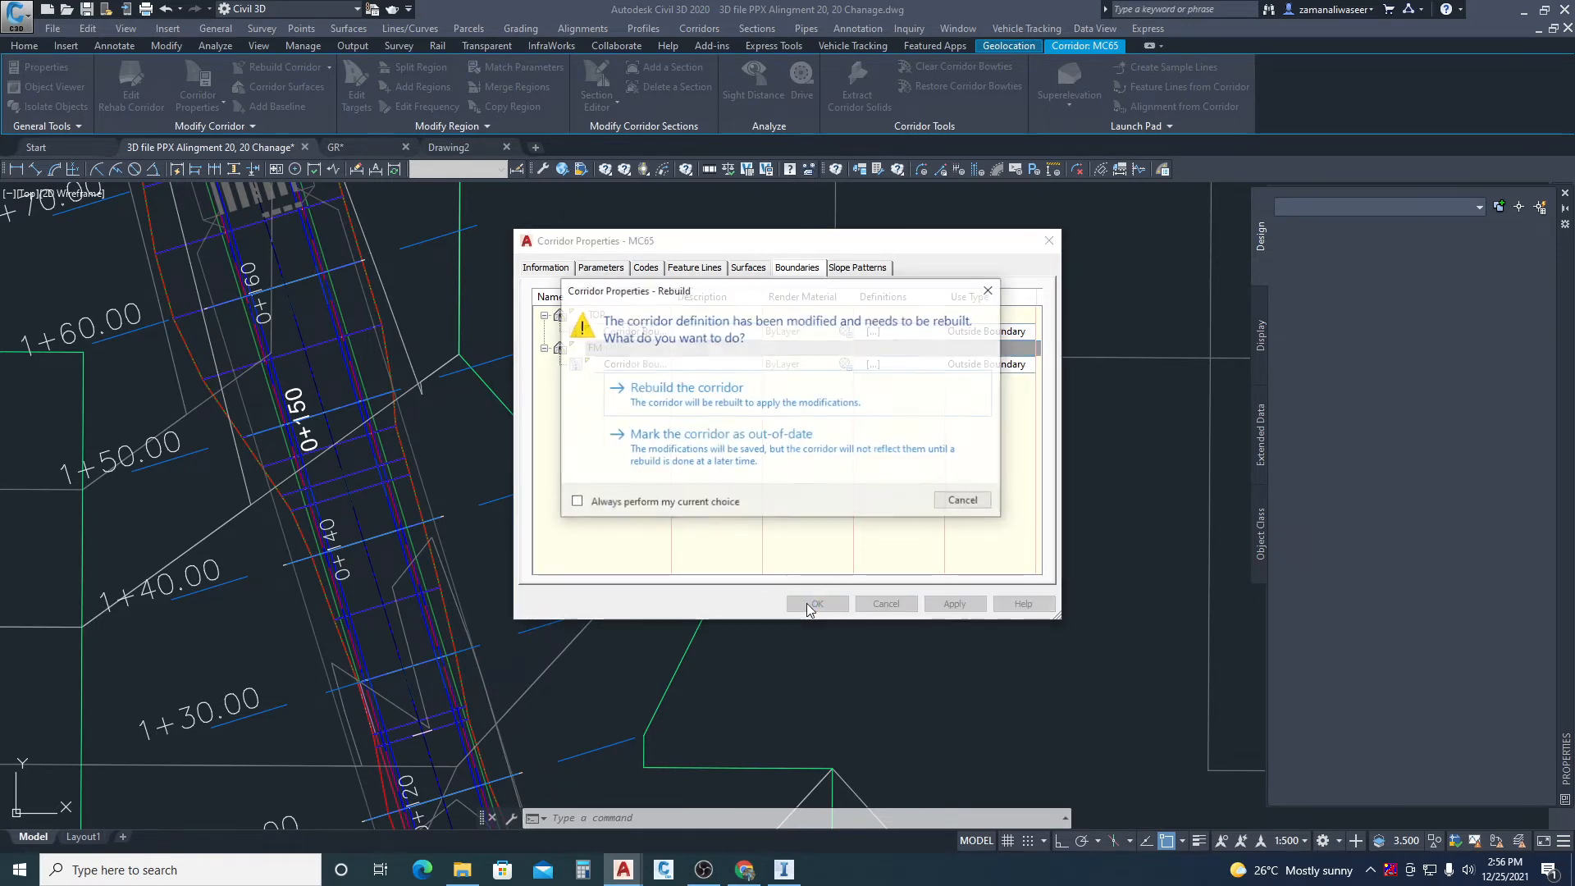
{"action": "left_click", "coordinate": [696, 399]}
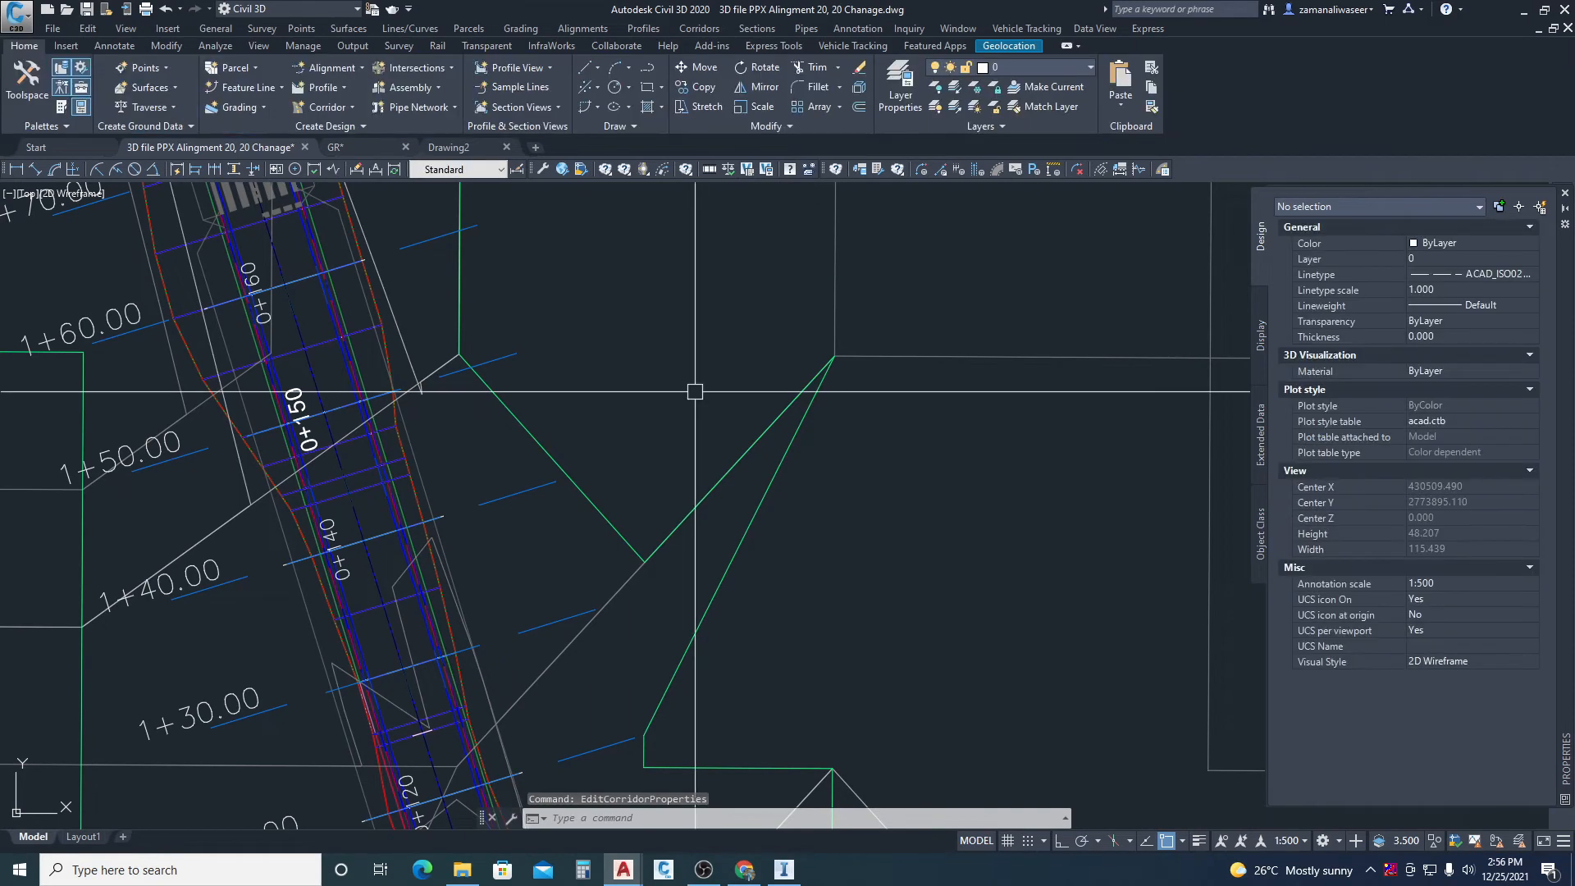
- Delete the AIW_Proposed_Ground and AIW_Existing_Transportation surfaces from the drawing
{"action": "scroll", "coordinate": [702, 319], "scroll_direction": "down", "scroll_amount": 5}
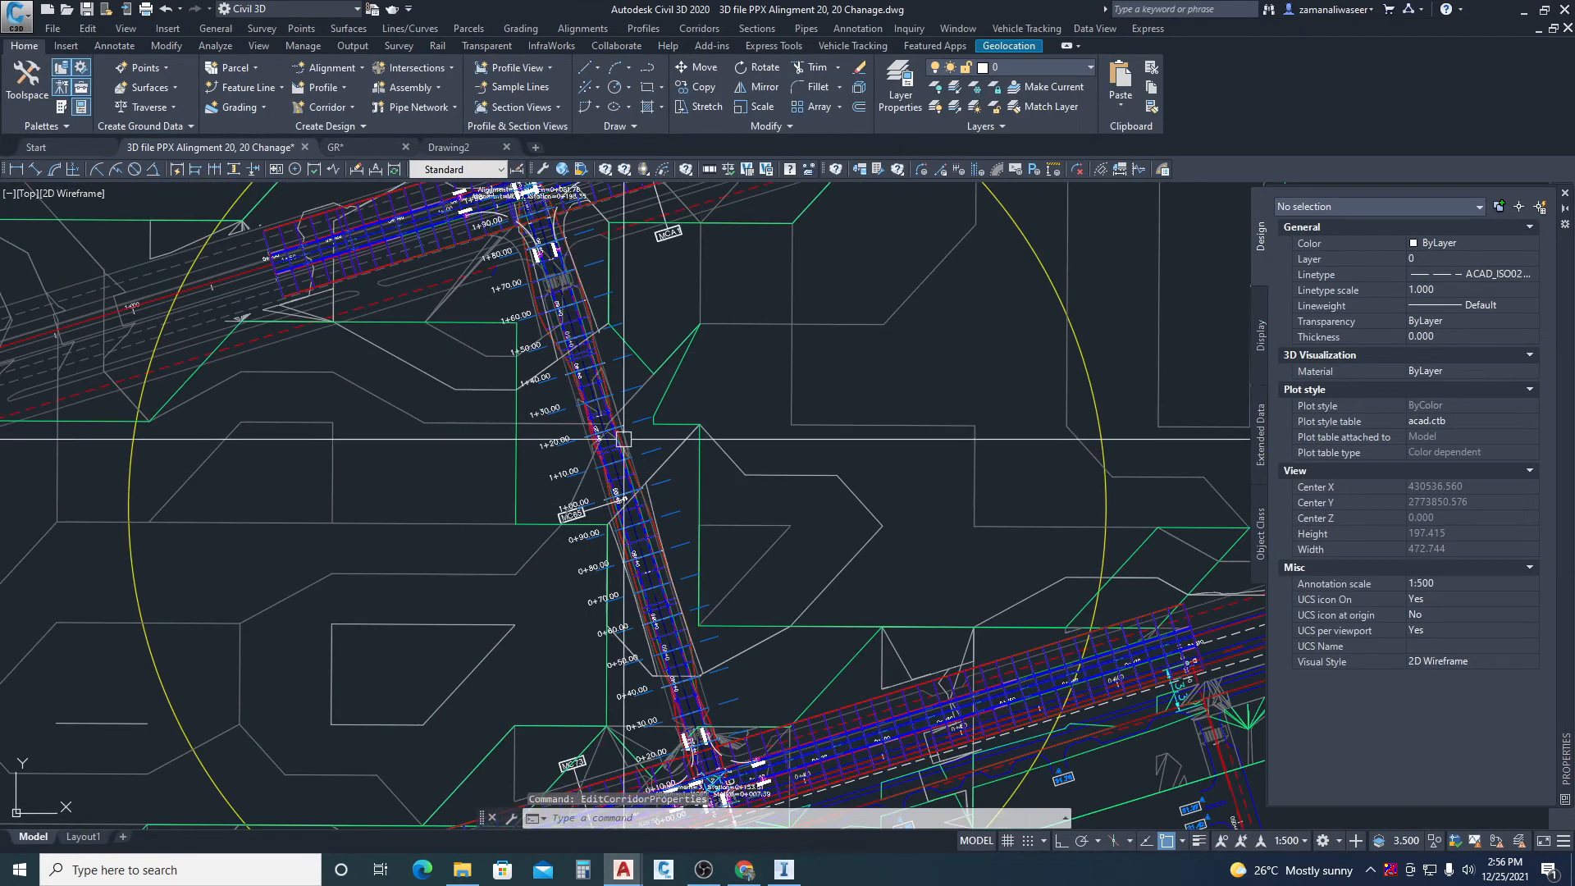
{"action": "key", "text": "Escape"}
{"action": "left_click", "coordinate": [690, 358]}
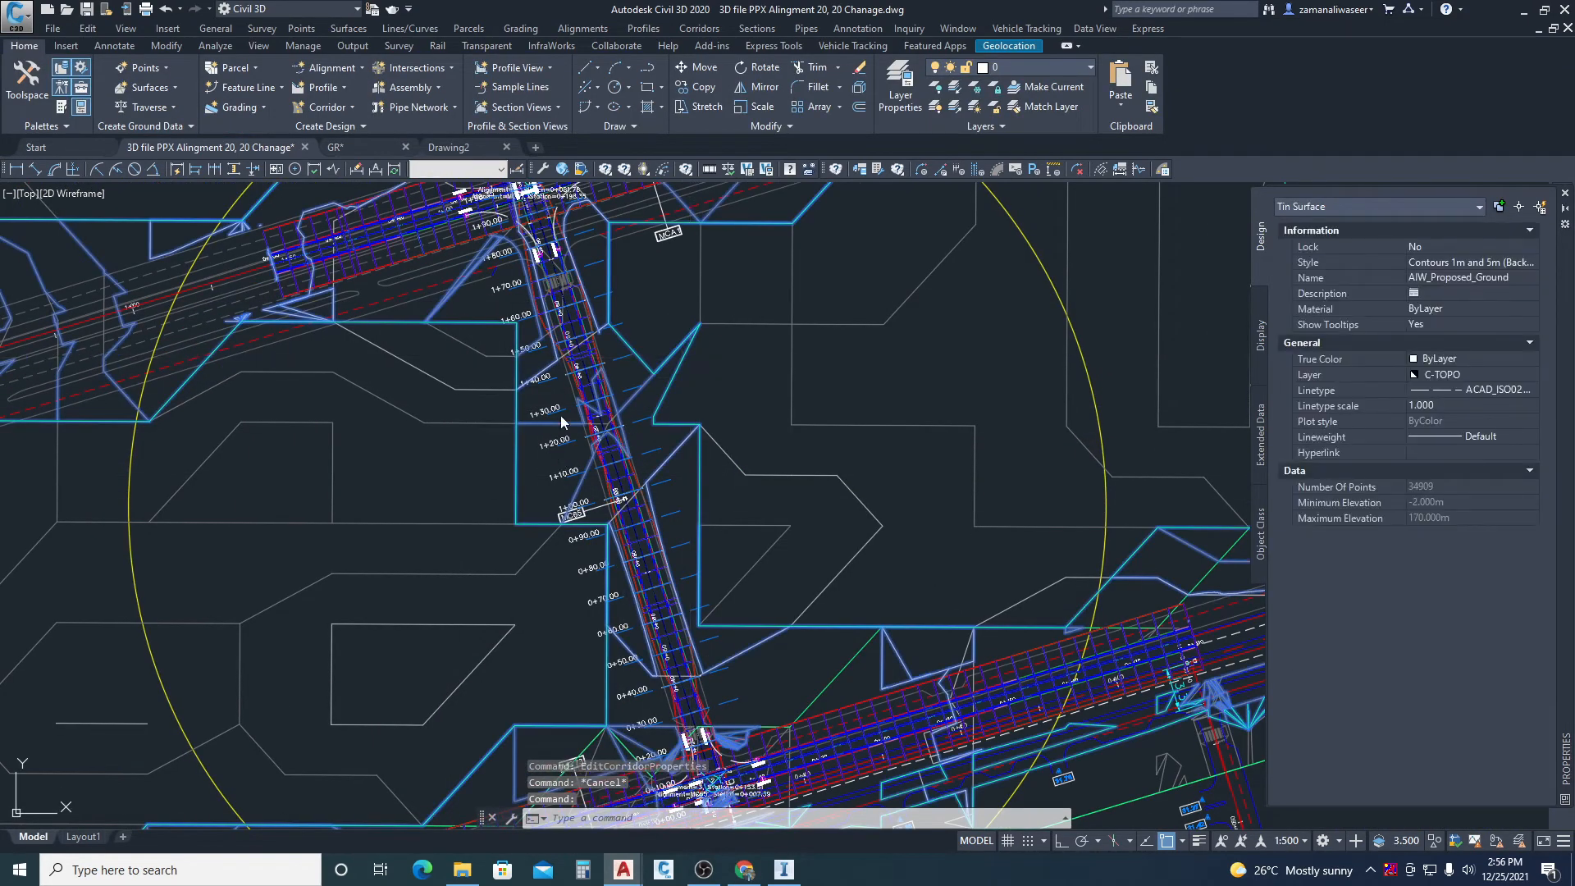
{"action": "scroll", "coordinate": [695, 446], "scroll_direction": "down", "scroll_amount": 4}
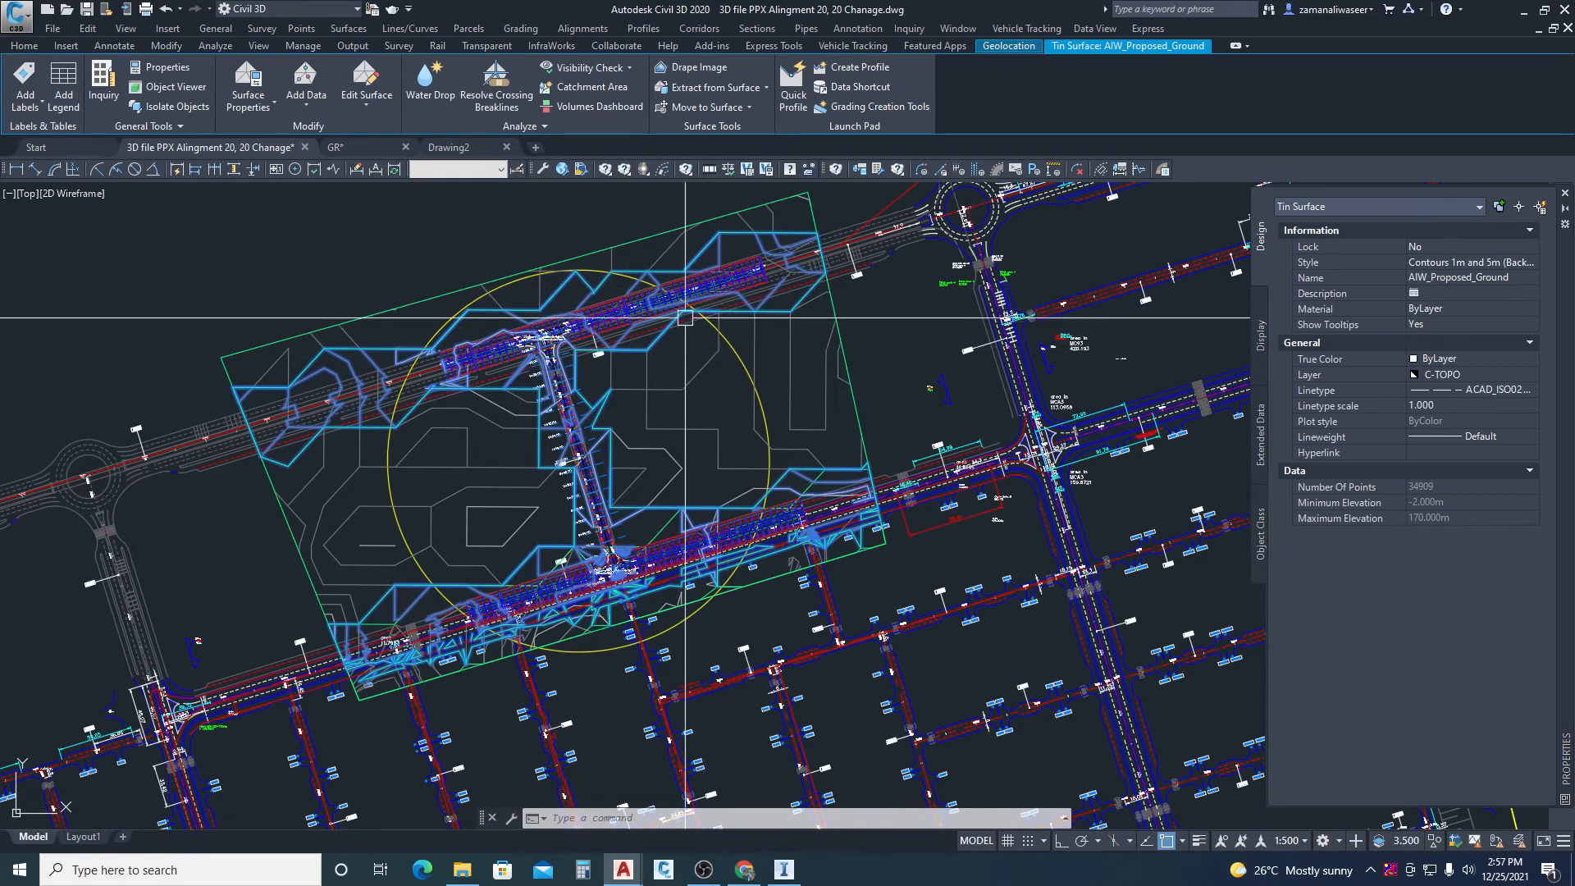
{"action": "key", "text": "Delete"}
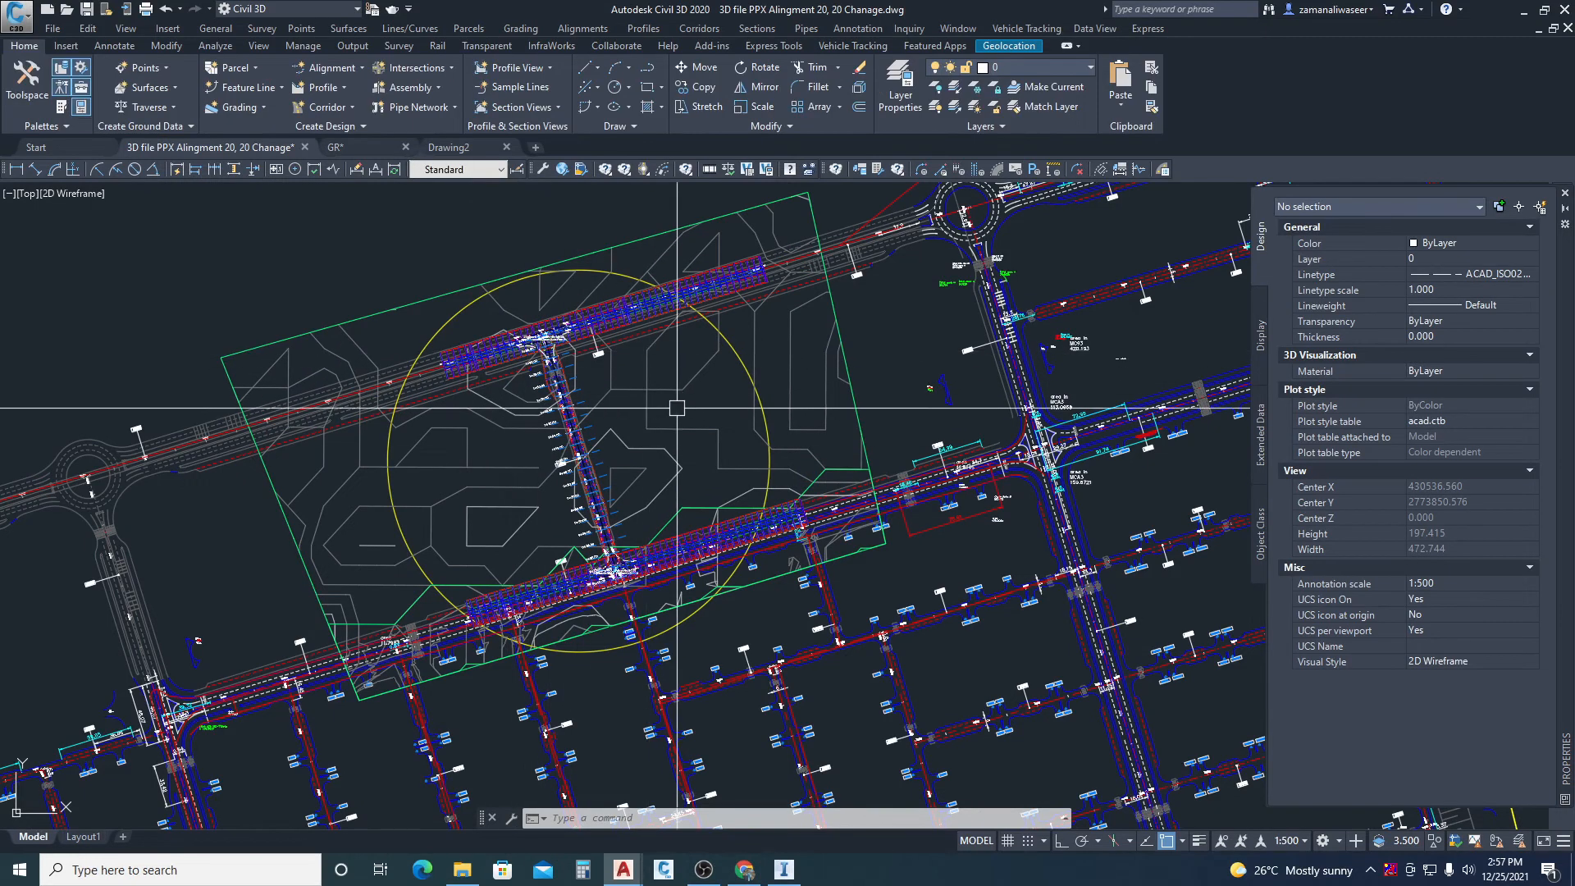
{"action": "left_click", "coordinate": [699, 432]}
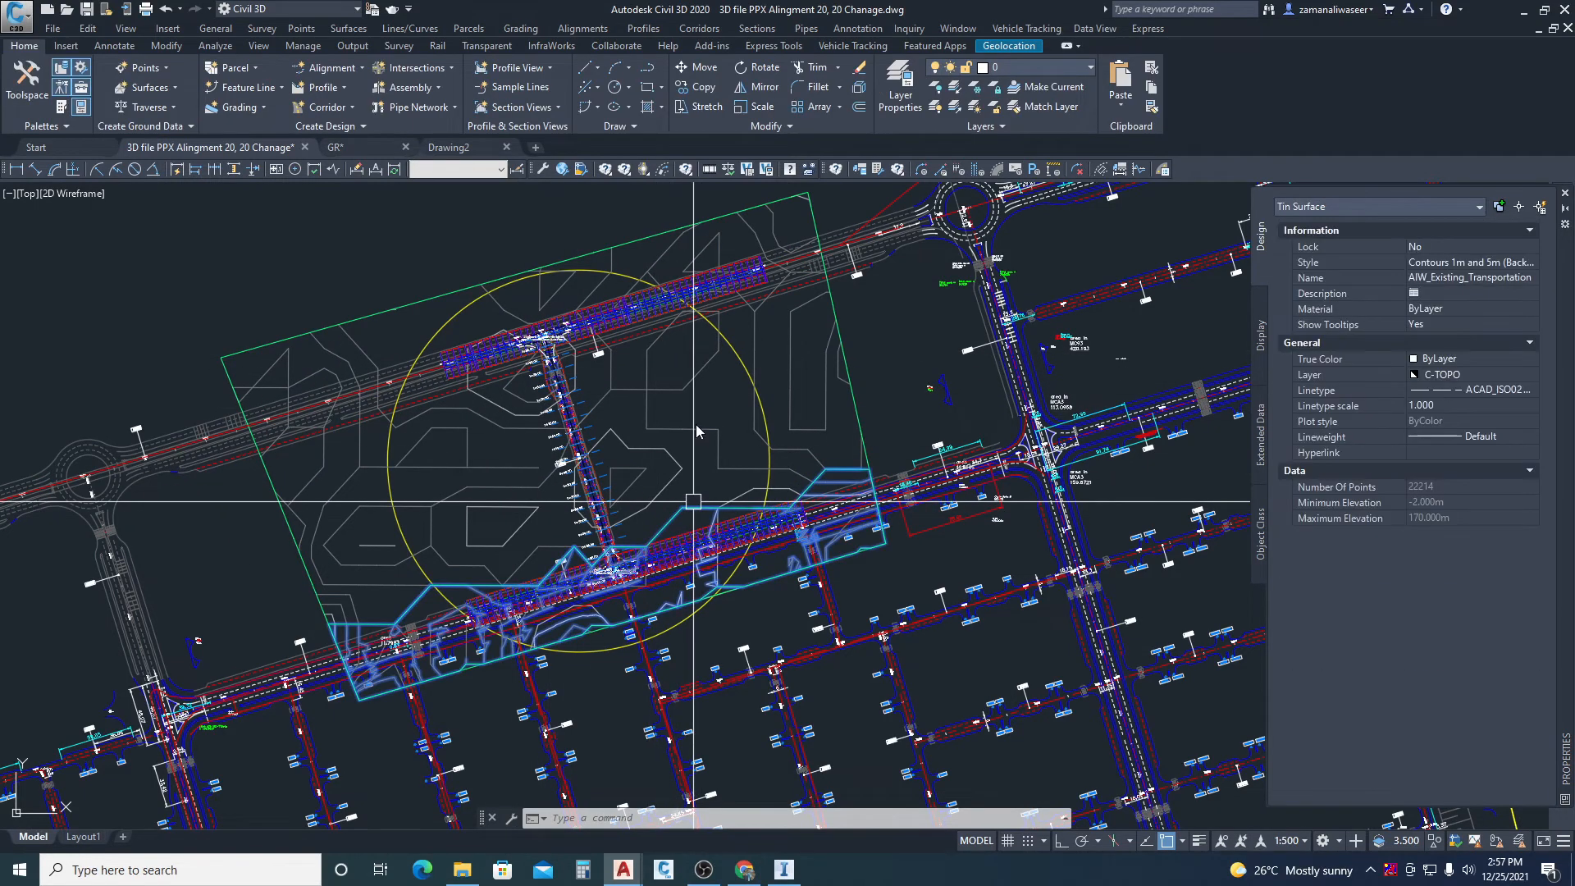
{"action": "key", "text": "Delete"}
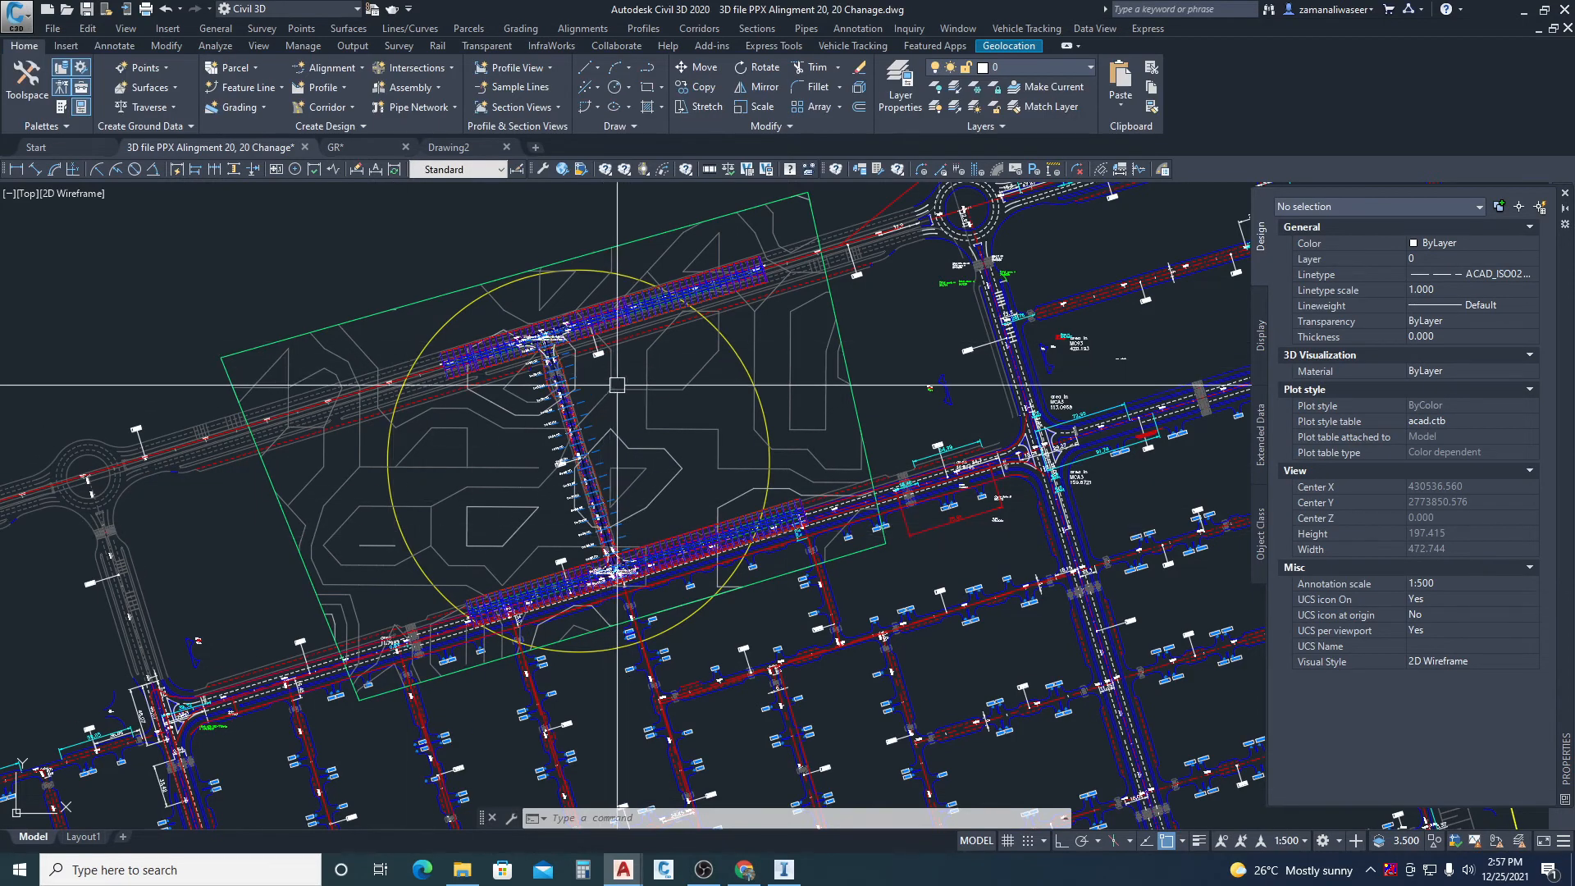
- Select the AIW_Existing_Ground surface and open its surface style for editing
{"action": "left_click", "coordinate": [648, 394]}
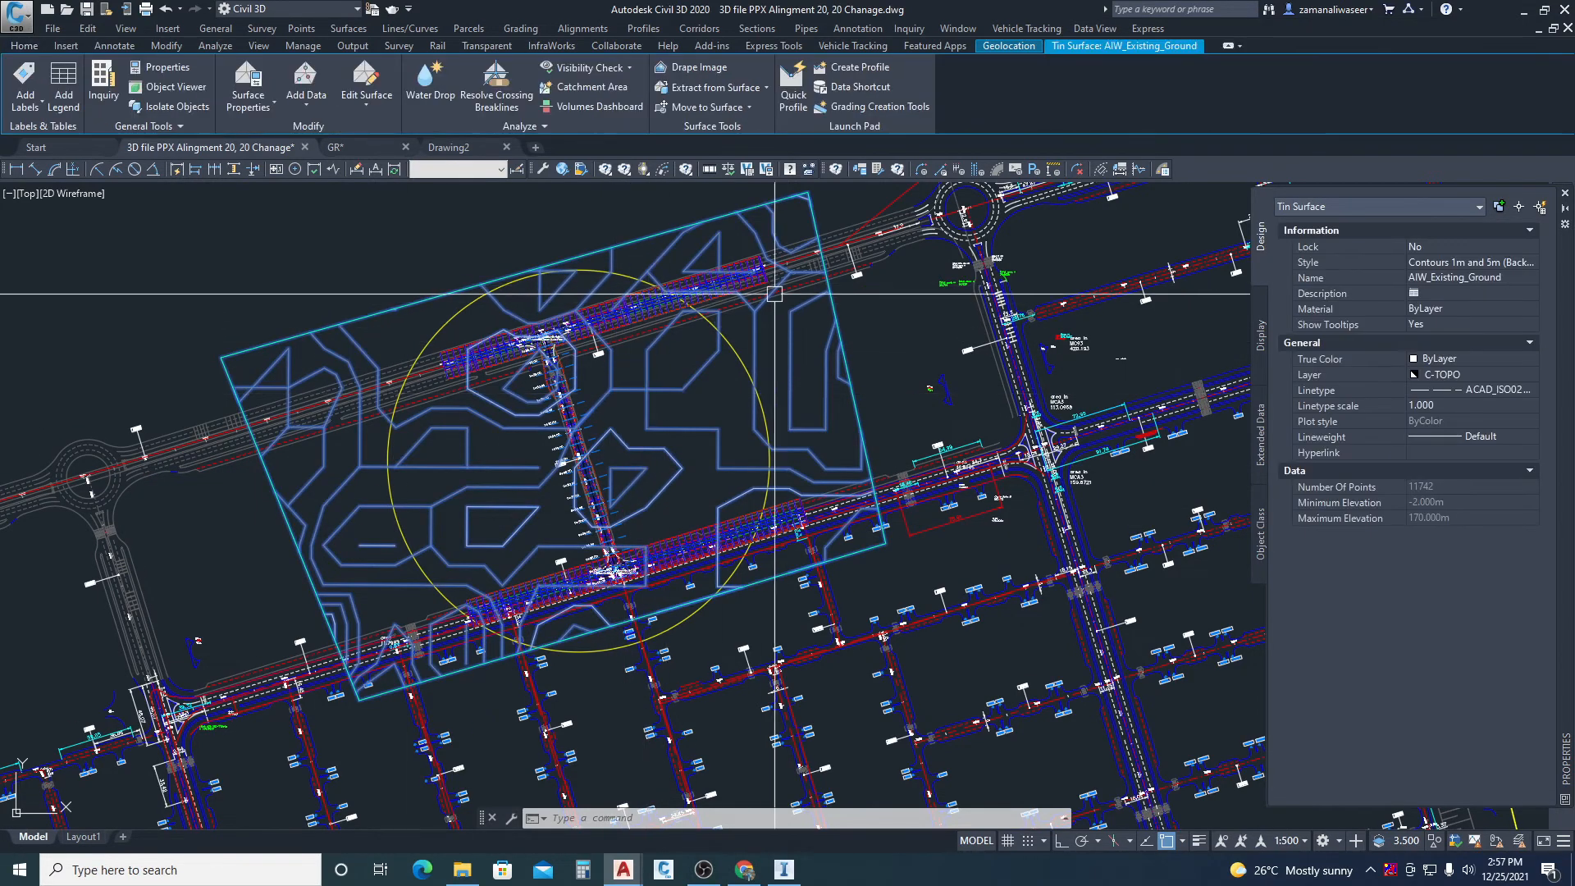
{"action": "key", "text": "Delete"}
{"action": "left_click", "coordinate": [678, 426]}
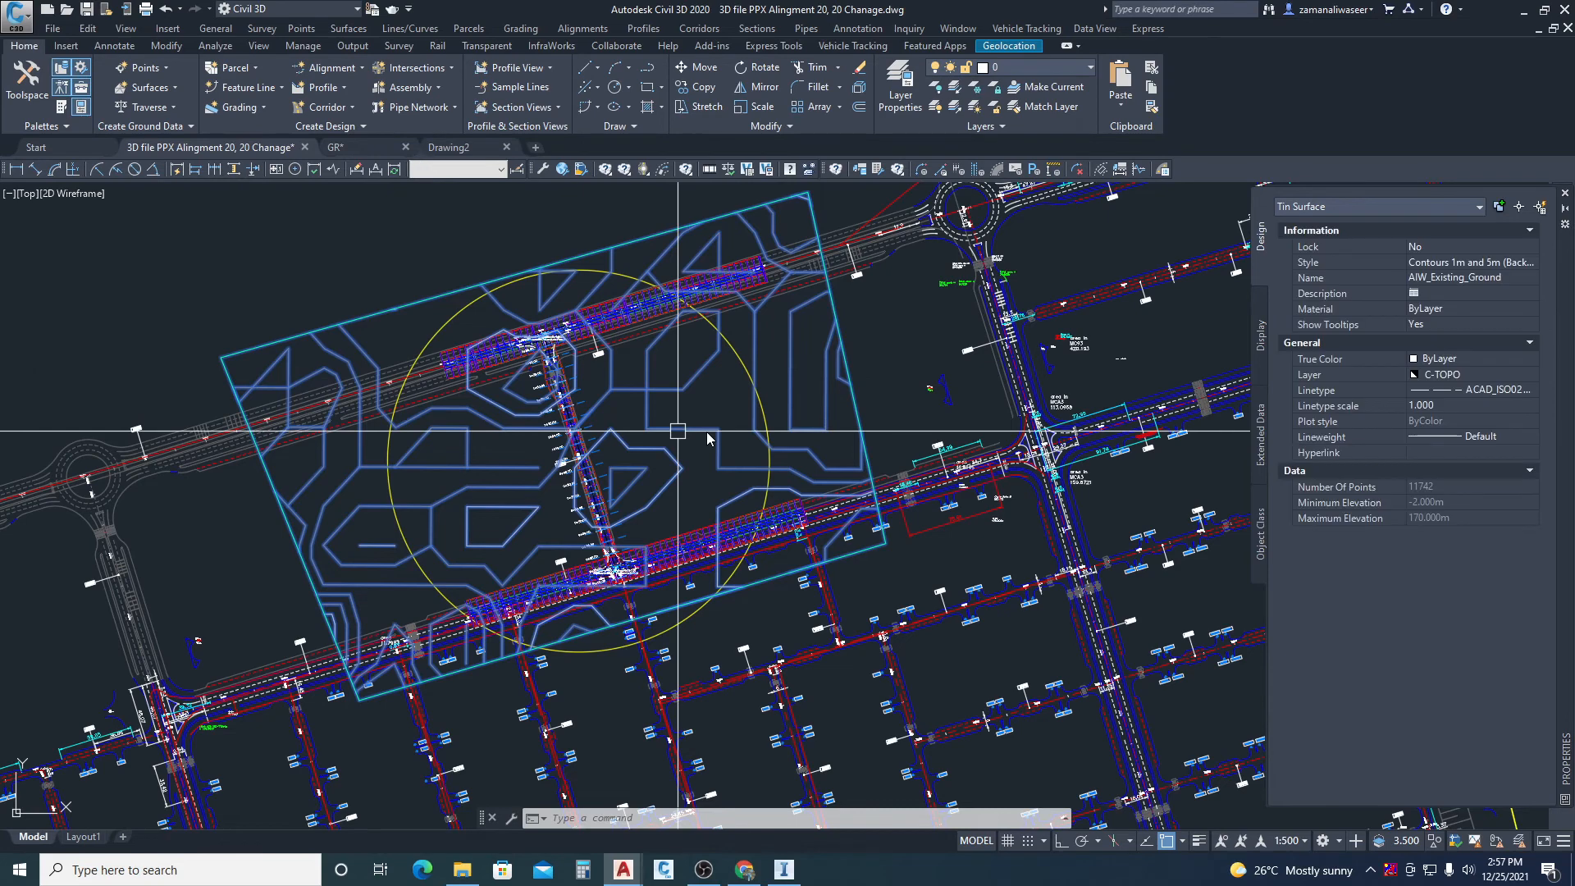
{"action": "right_click", "coordinate": [707, 434]}
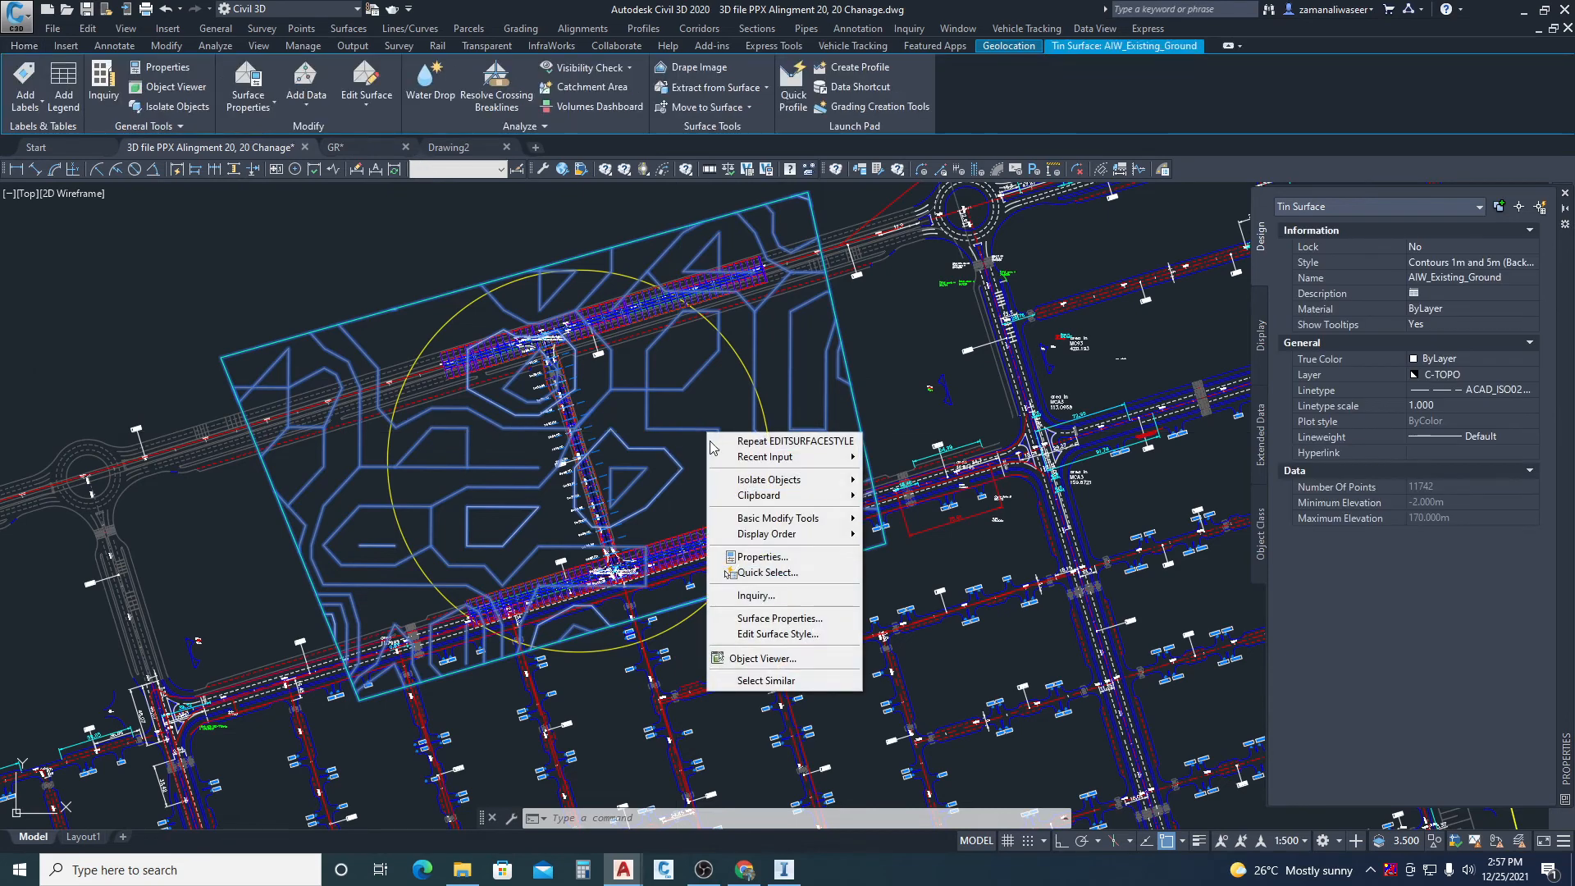
{"action": "left_click", "coordinate": [778, 635]}
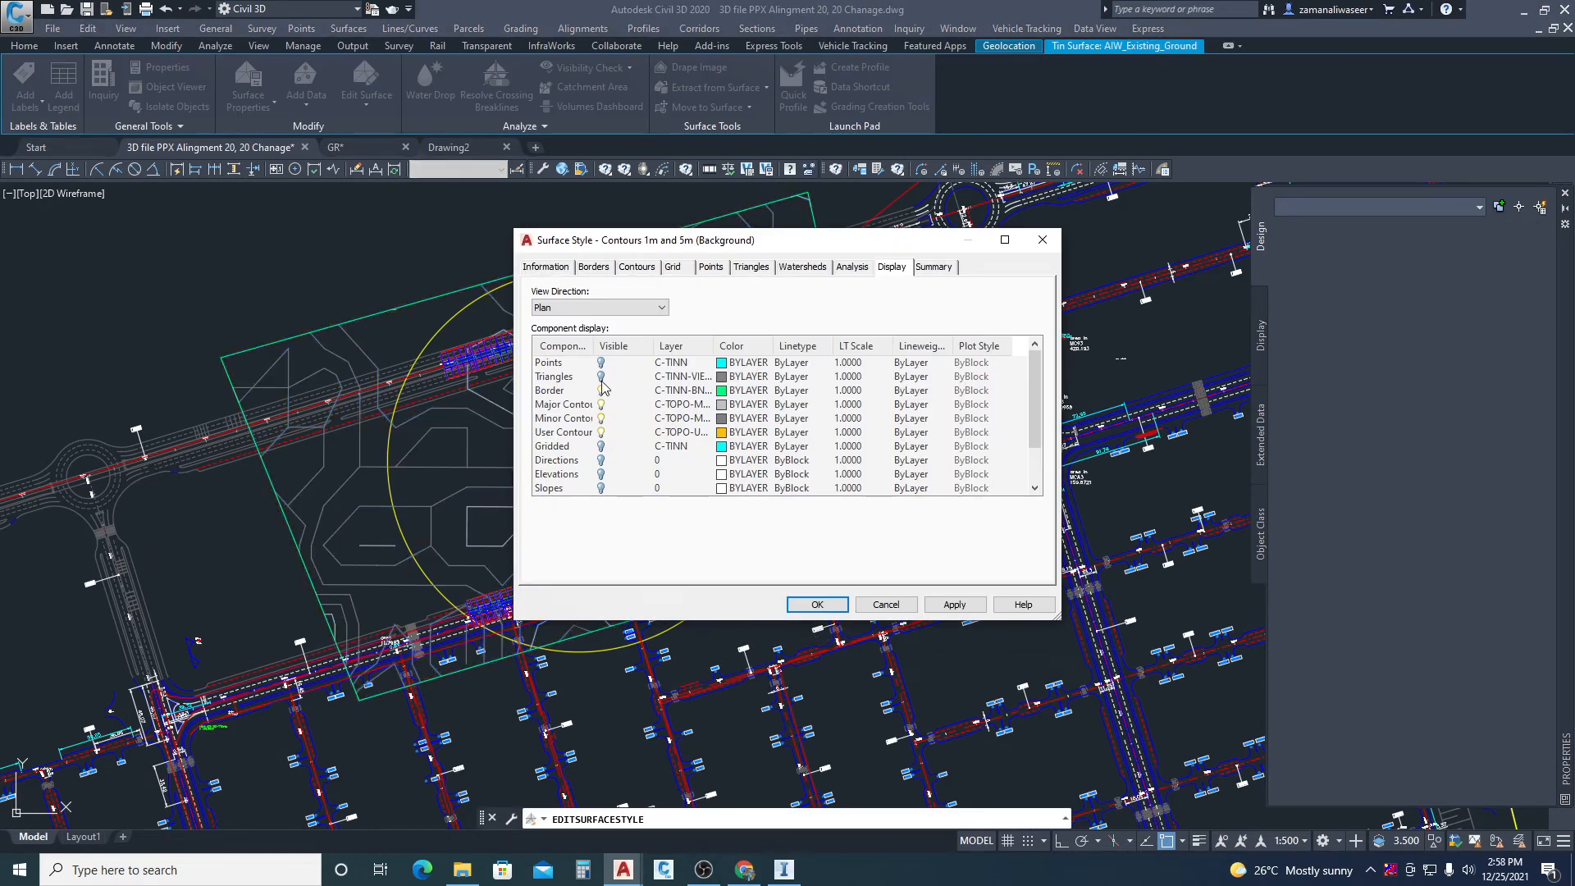
- Set the style's contour intervals to 0.2 m minor and 1 m major, and apply the change
{"action": "left_click", "coordinate": [637, 268]}
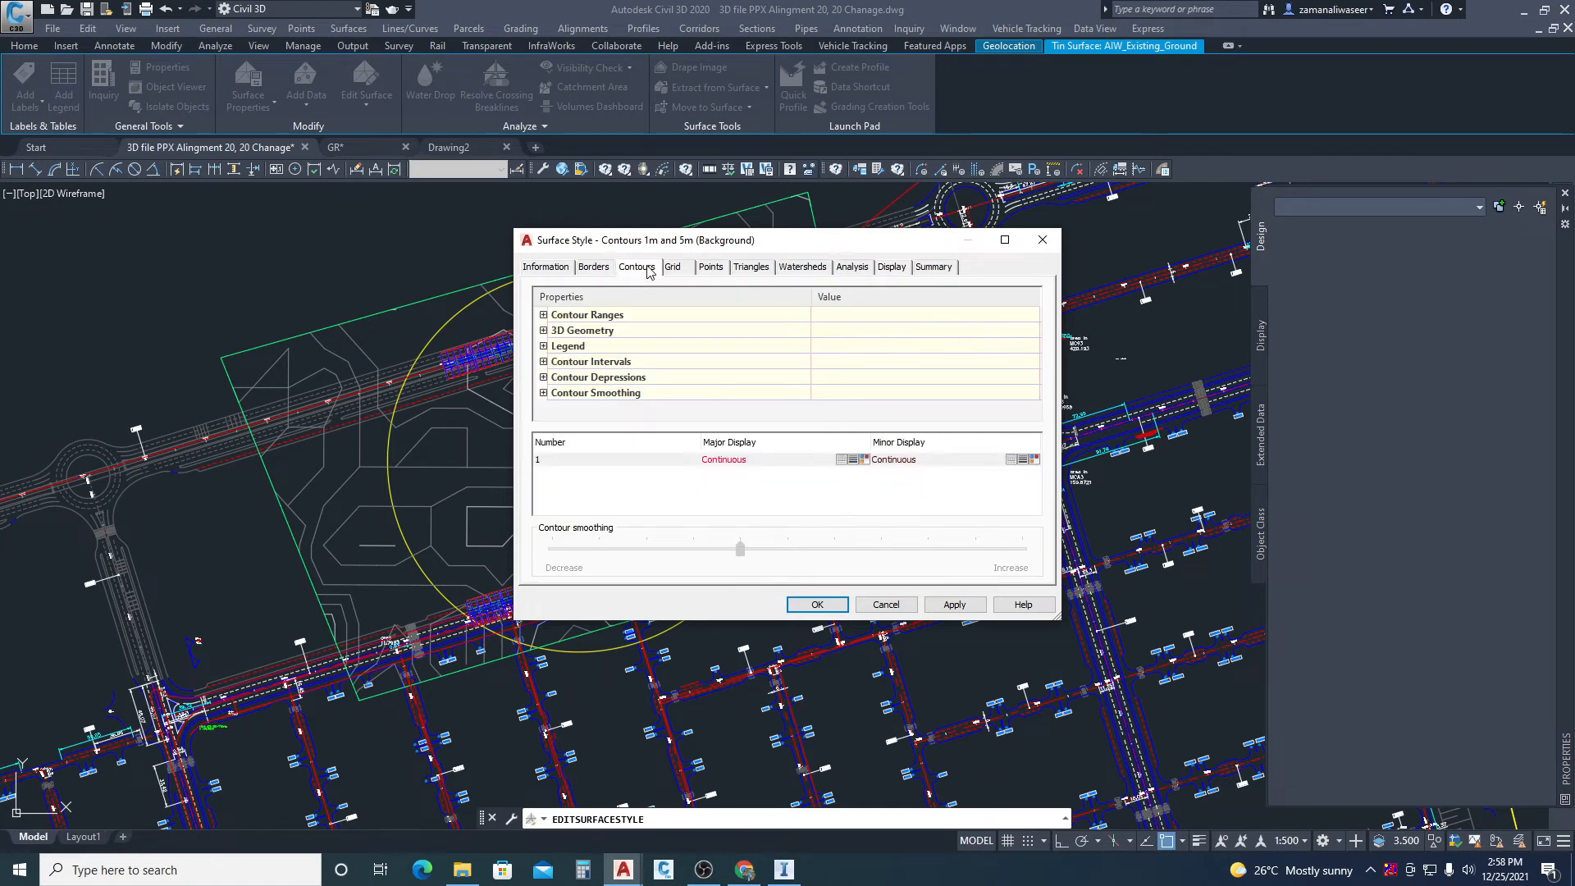
{"action": "left_click", "coordinate": [543, 362]}
{"action": "scroll", "coordinate": [790, 361], "scroll_direction": "down", "scroll_amount": 1}
{"action": "left_click", "coordinate": [850, 348]}
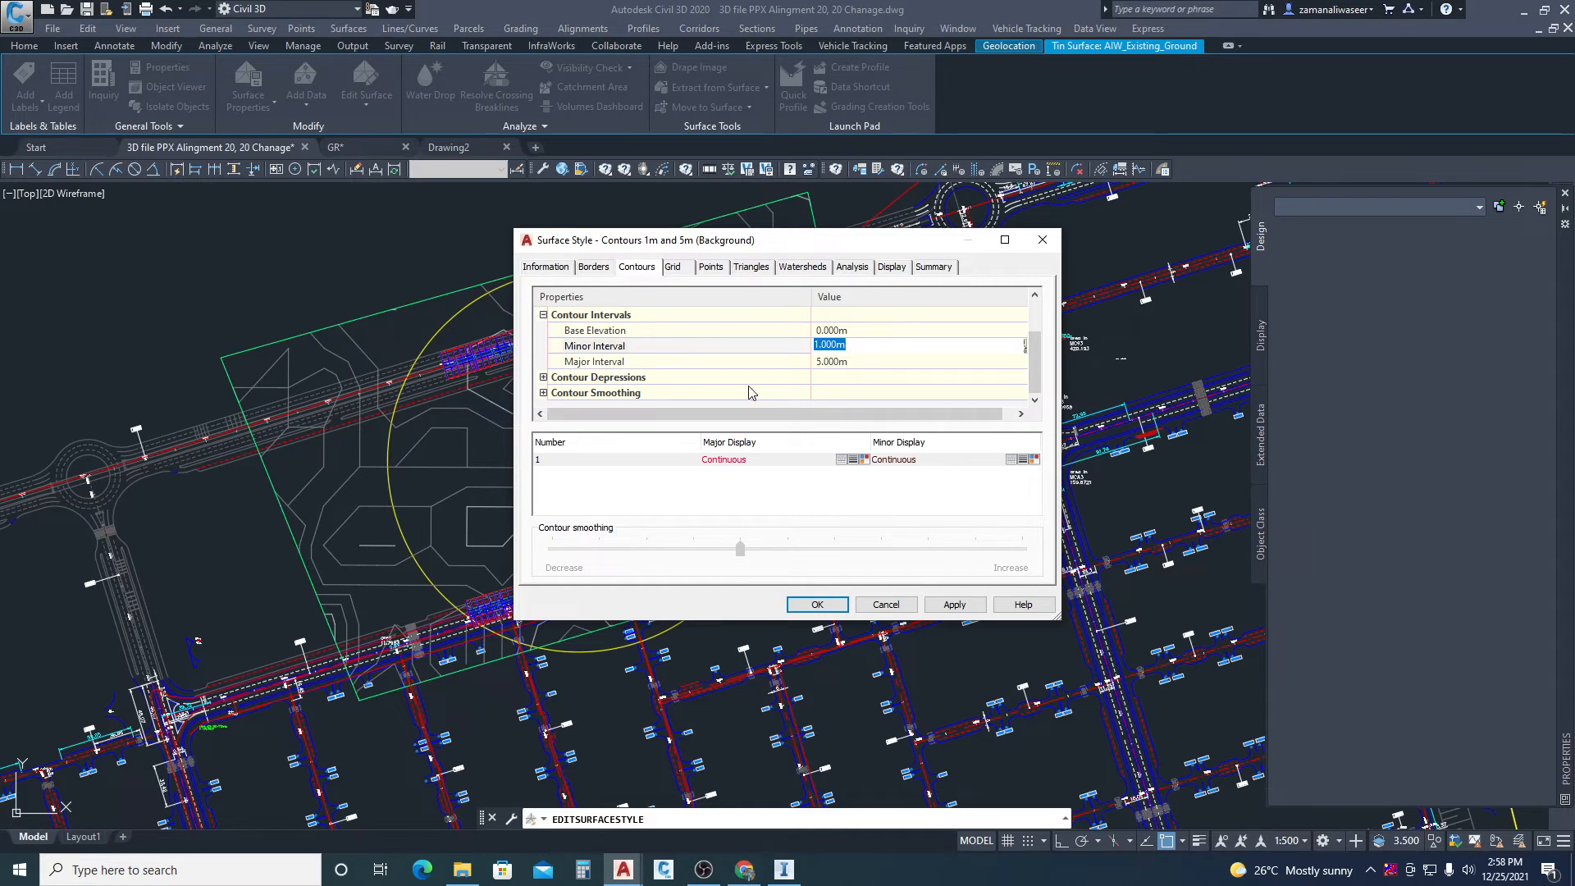
{"action": "key", "text": "BackSpace"}
{"action": "key", "text": "Return"}
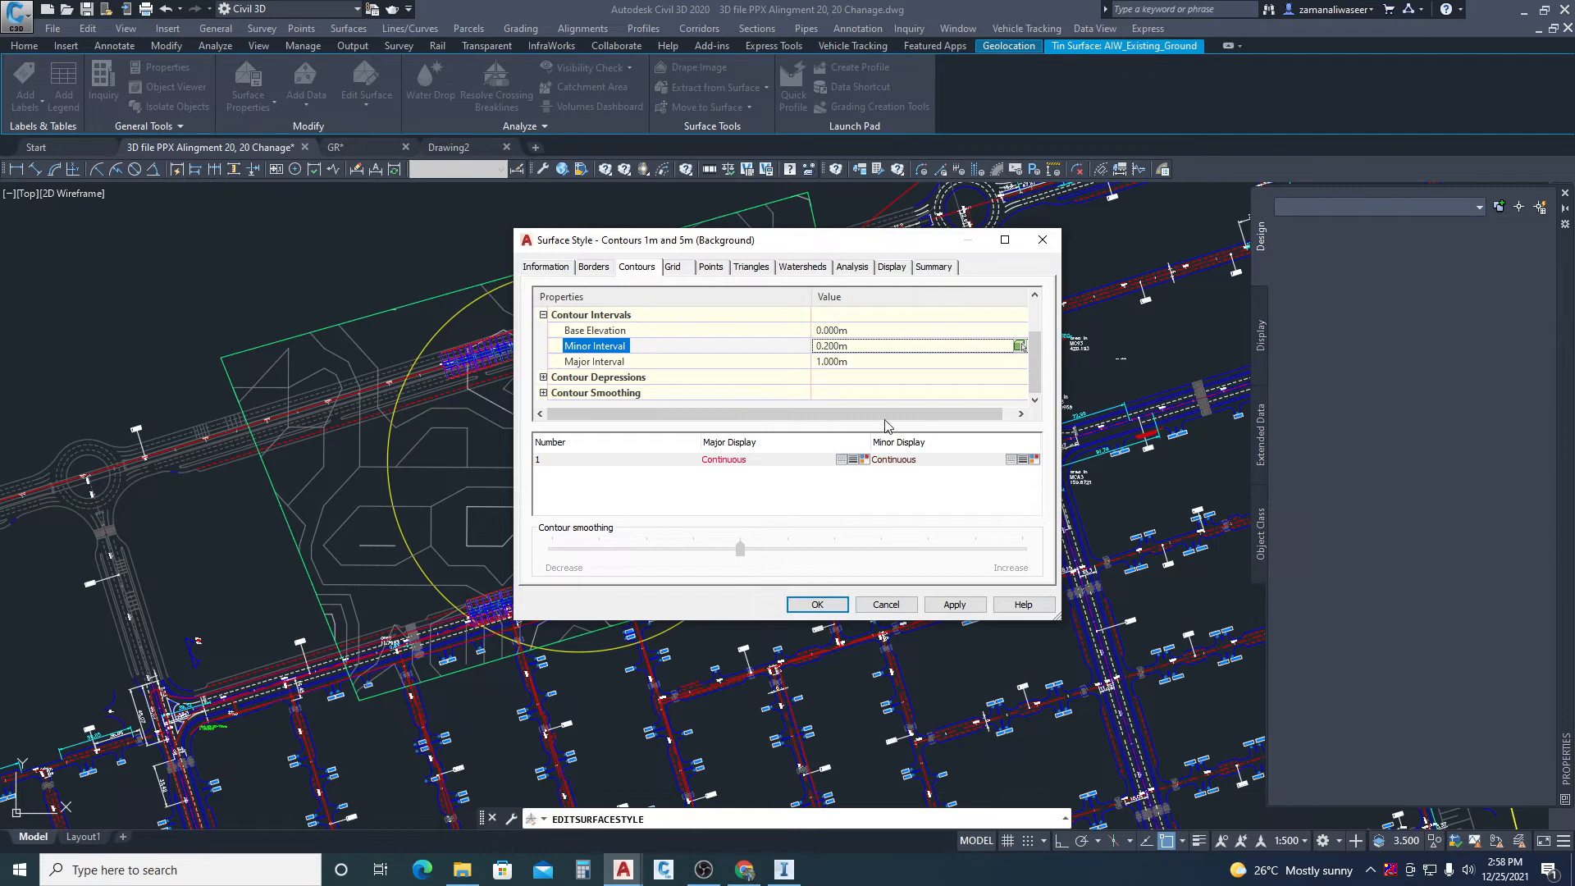
{"action": "left_click", "coordinate": [955, 606]}
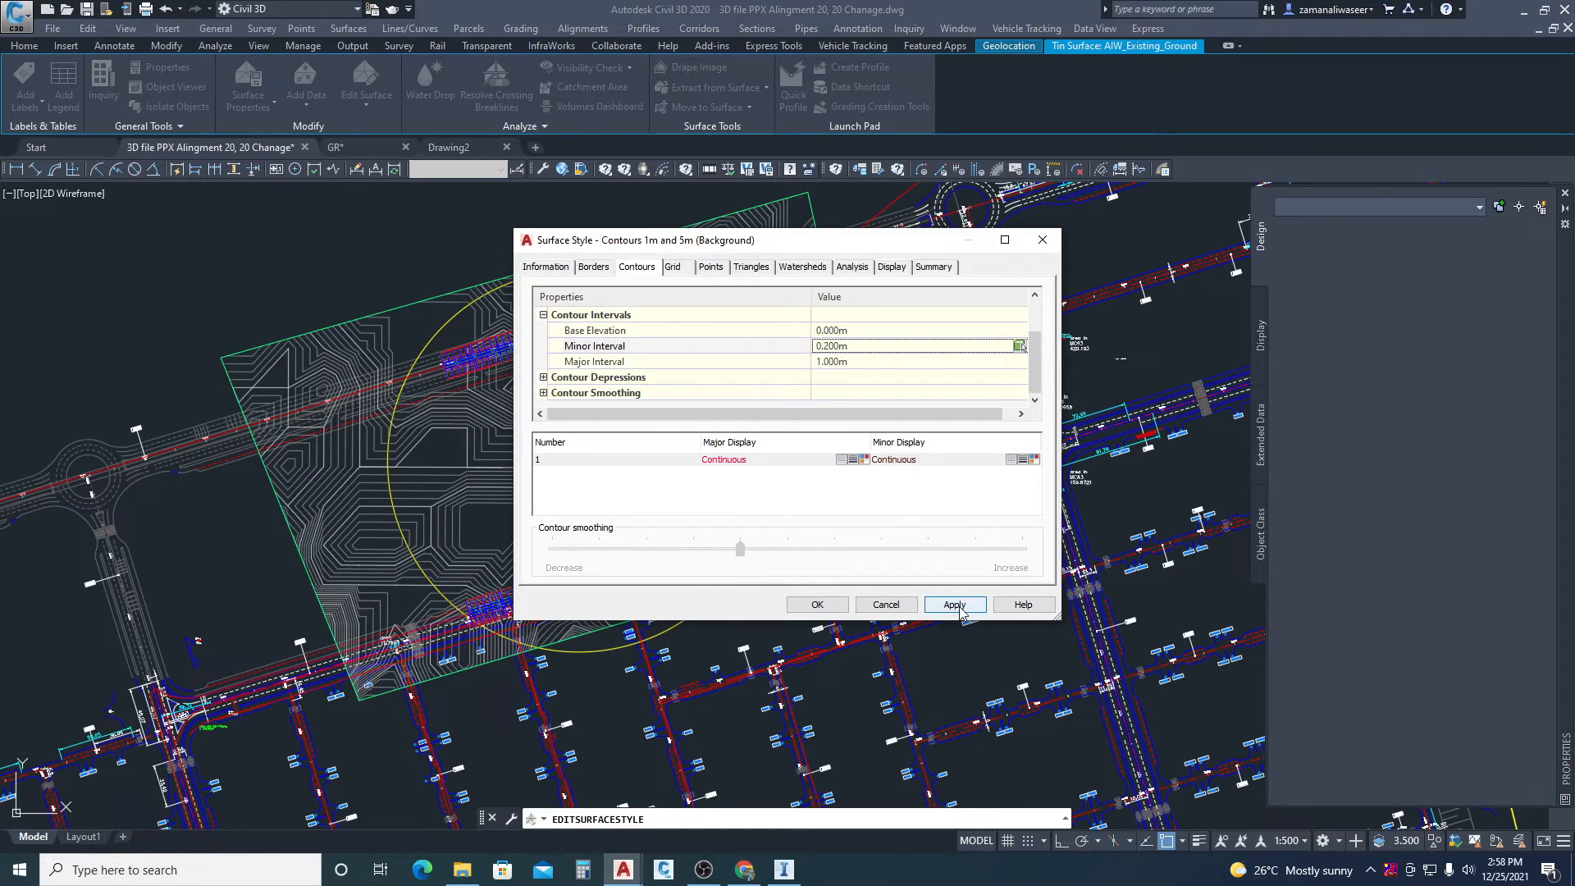
{"action": "left_click", "coordinate": [817, 605]}
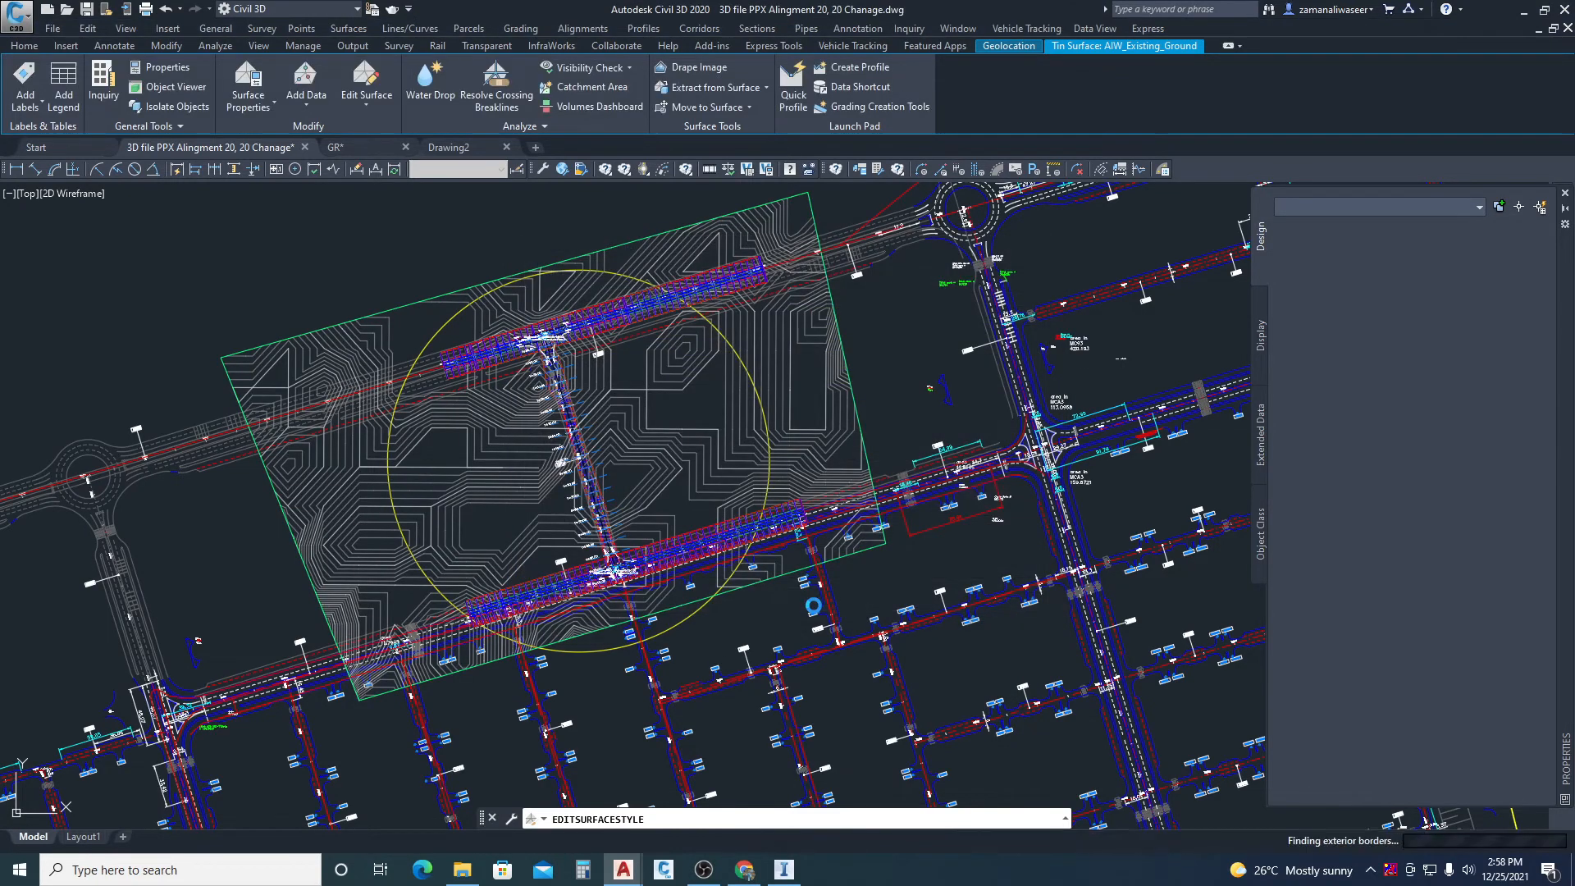
{"action": "scroll", "coordinate": [443, 521], "scroll_direction": "up", "scroll_amount": 3}
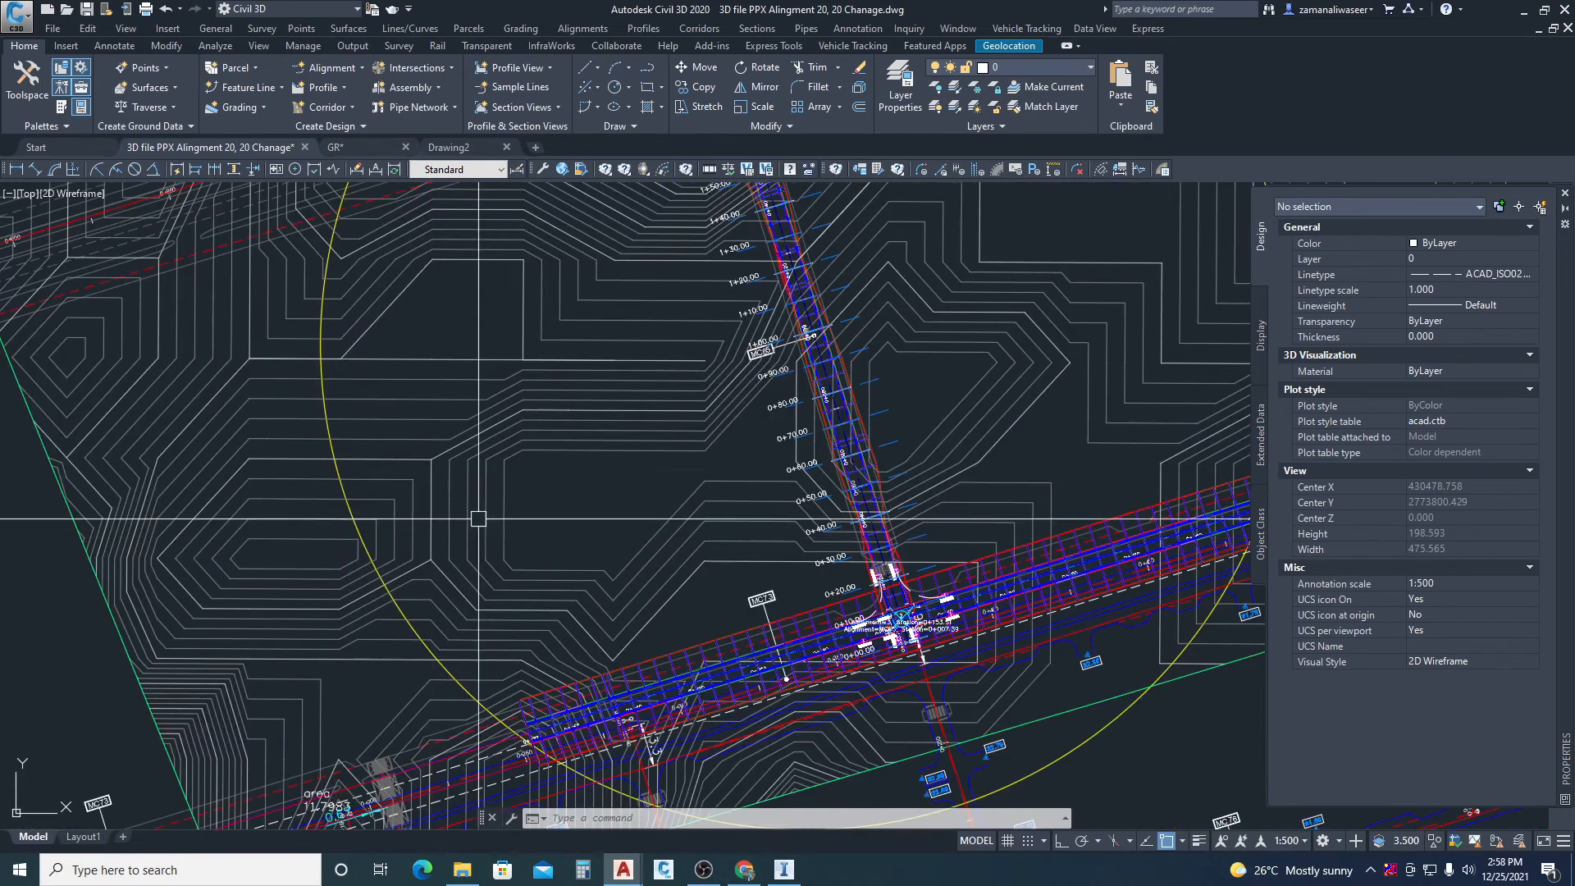
{"action": "scroll", "coordinate": [606, 491], "scroll_direction": "down", "scroll_amount": 4}
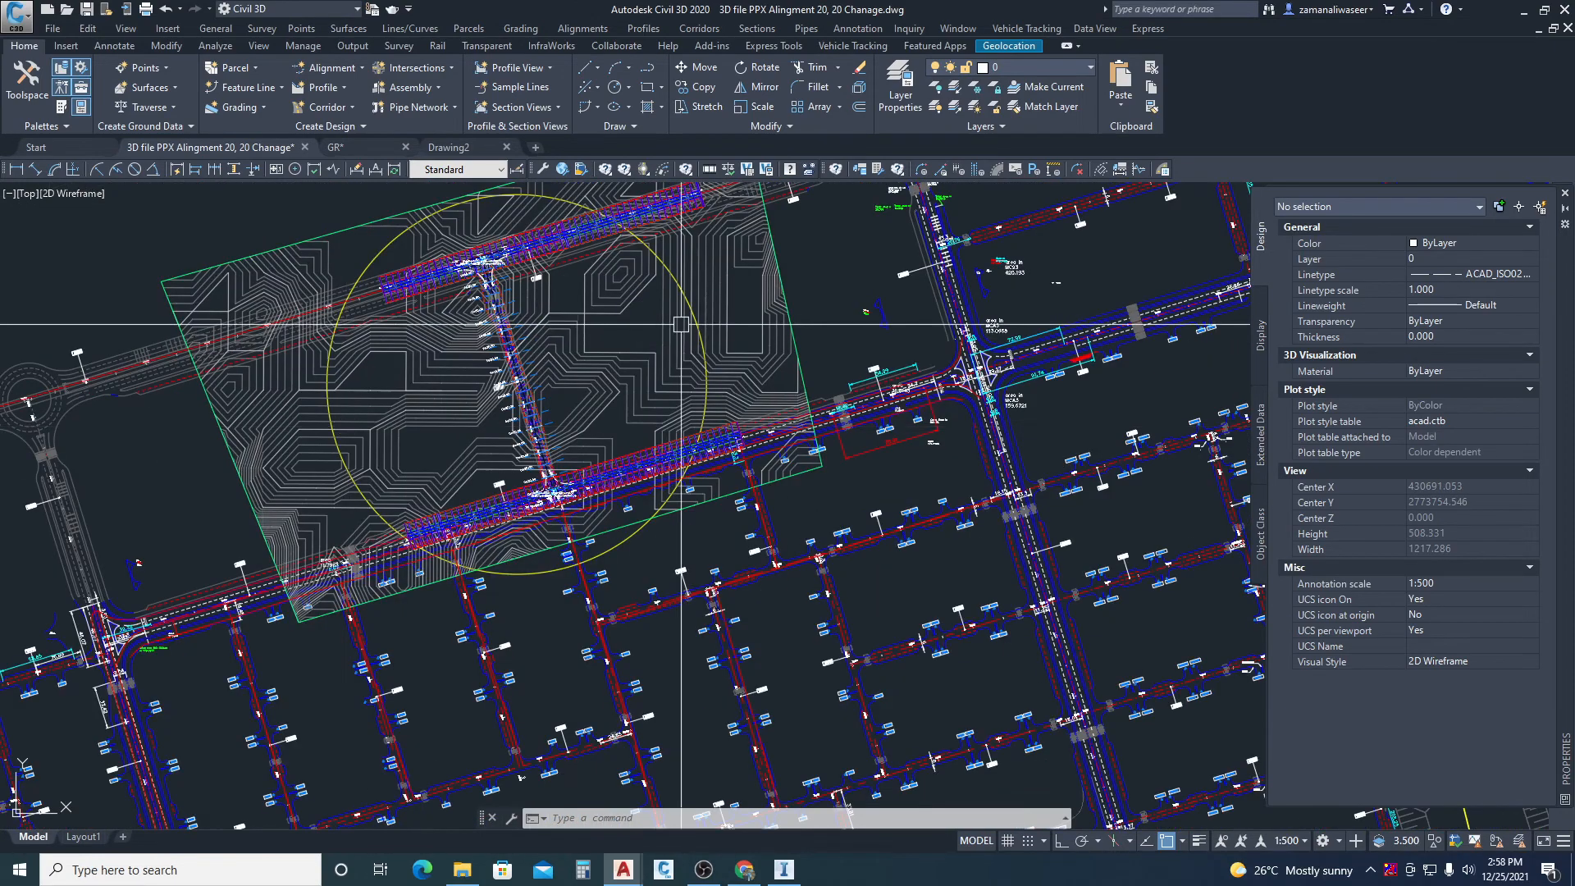
{"action": "middle_click_drag", "start_coordinate": [666, 370], "coordinate": [662, 409]}
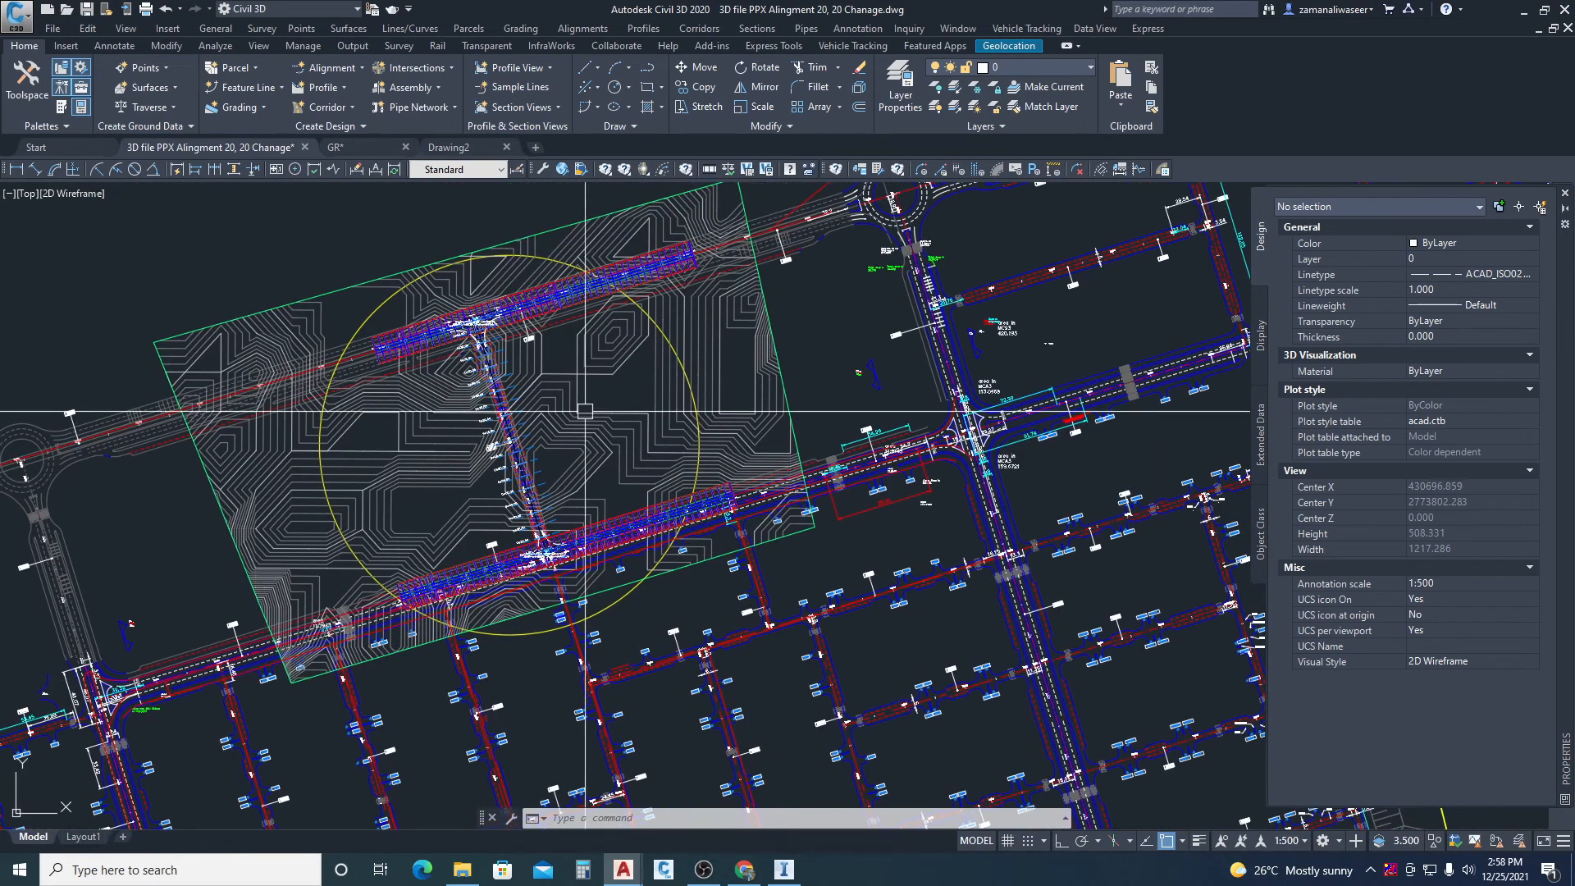
- Reopen the AIW_Existing_Ground surface style and set Smooth Contours to True in its contour smoothing settings
{"action": "left_click", "coordinate": [585, 413]}
{"action": "right_click", "coordinate": [585, 412]}
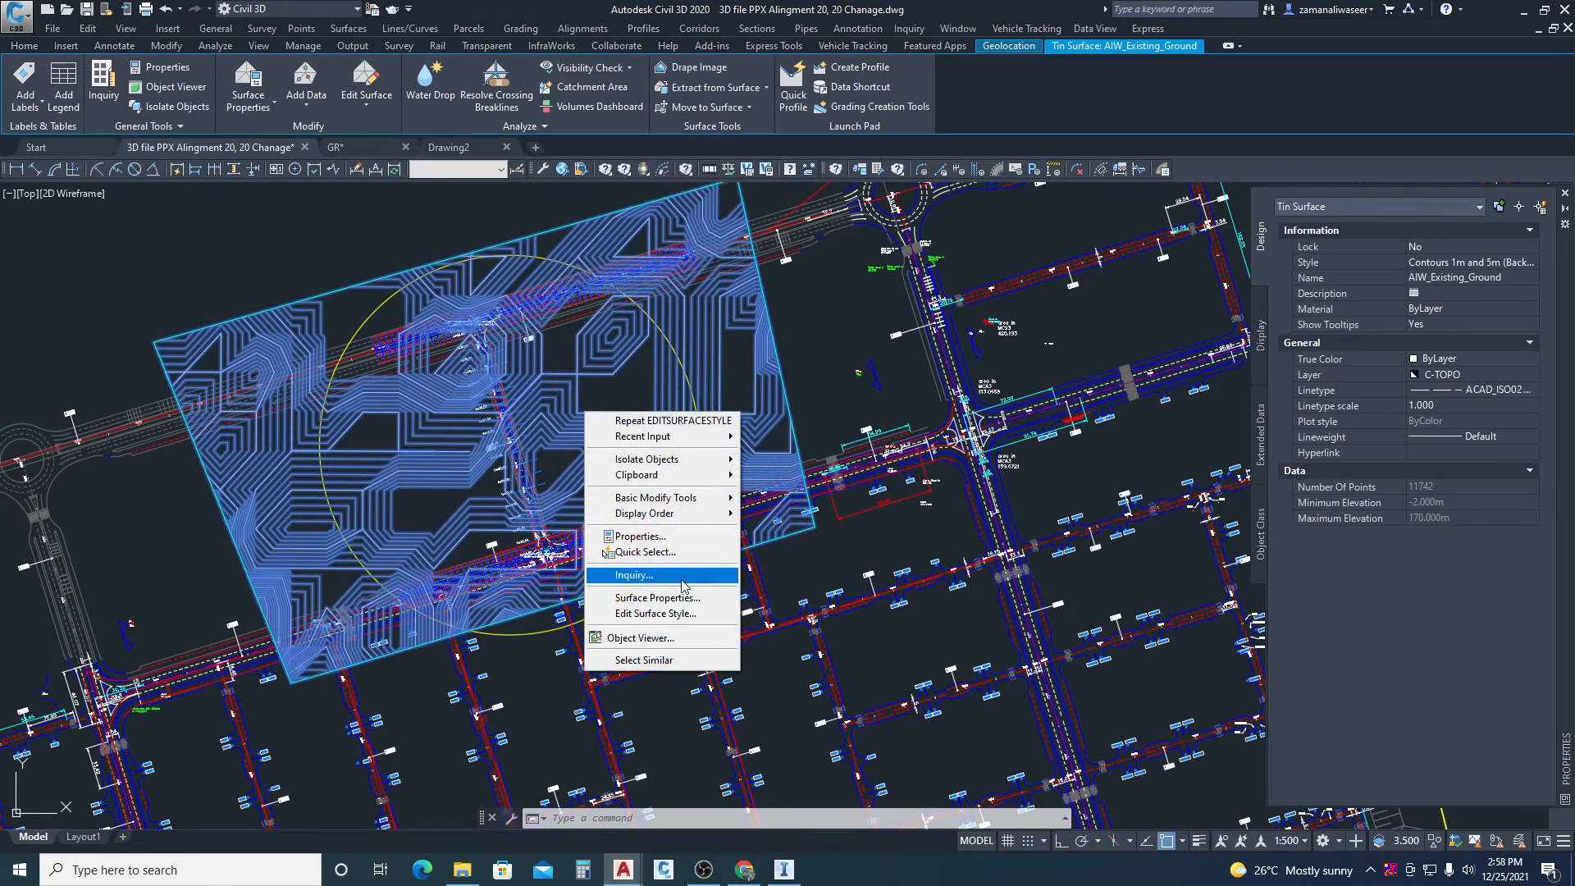
{"action": "left_click", "coordinate": [665, 615]}
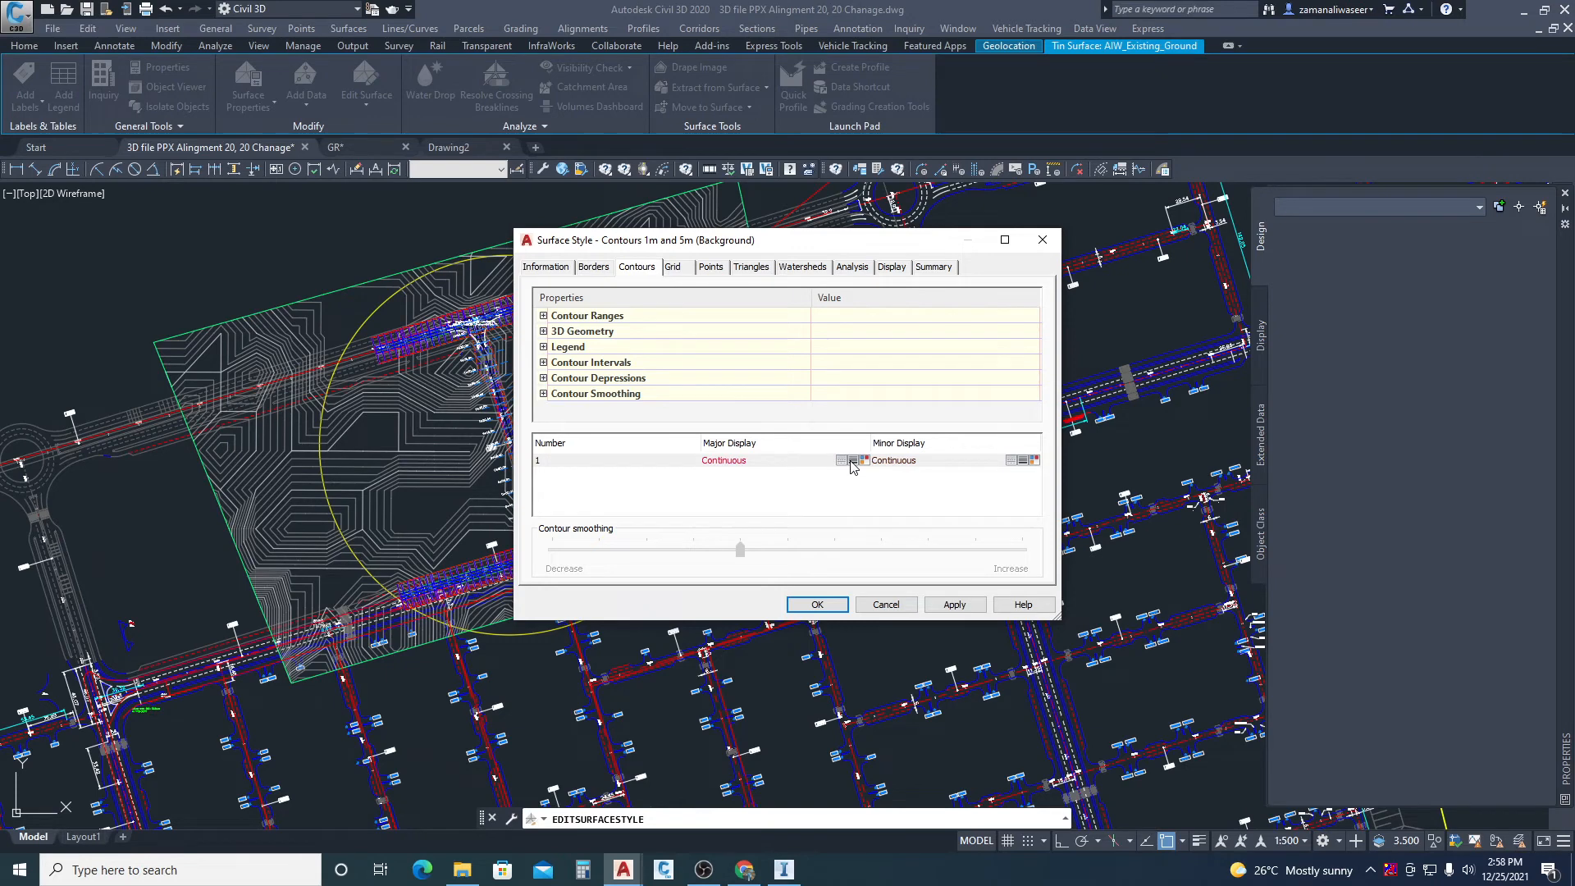
{"action": "left_click", "coordinate": [750, 464]}
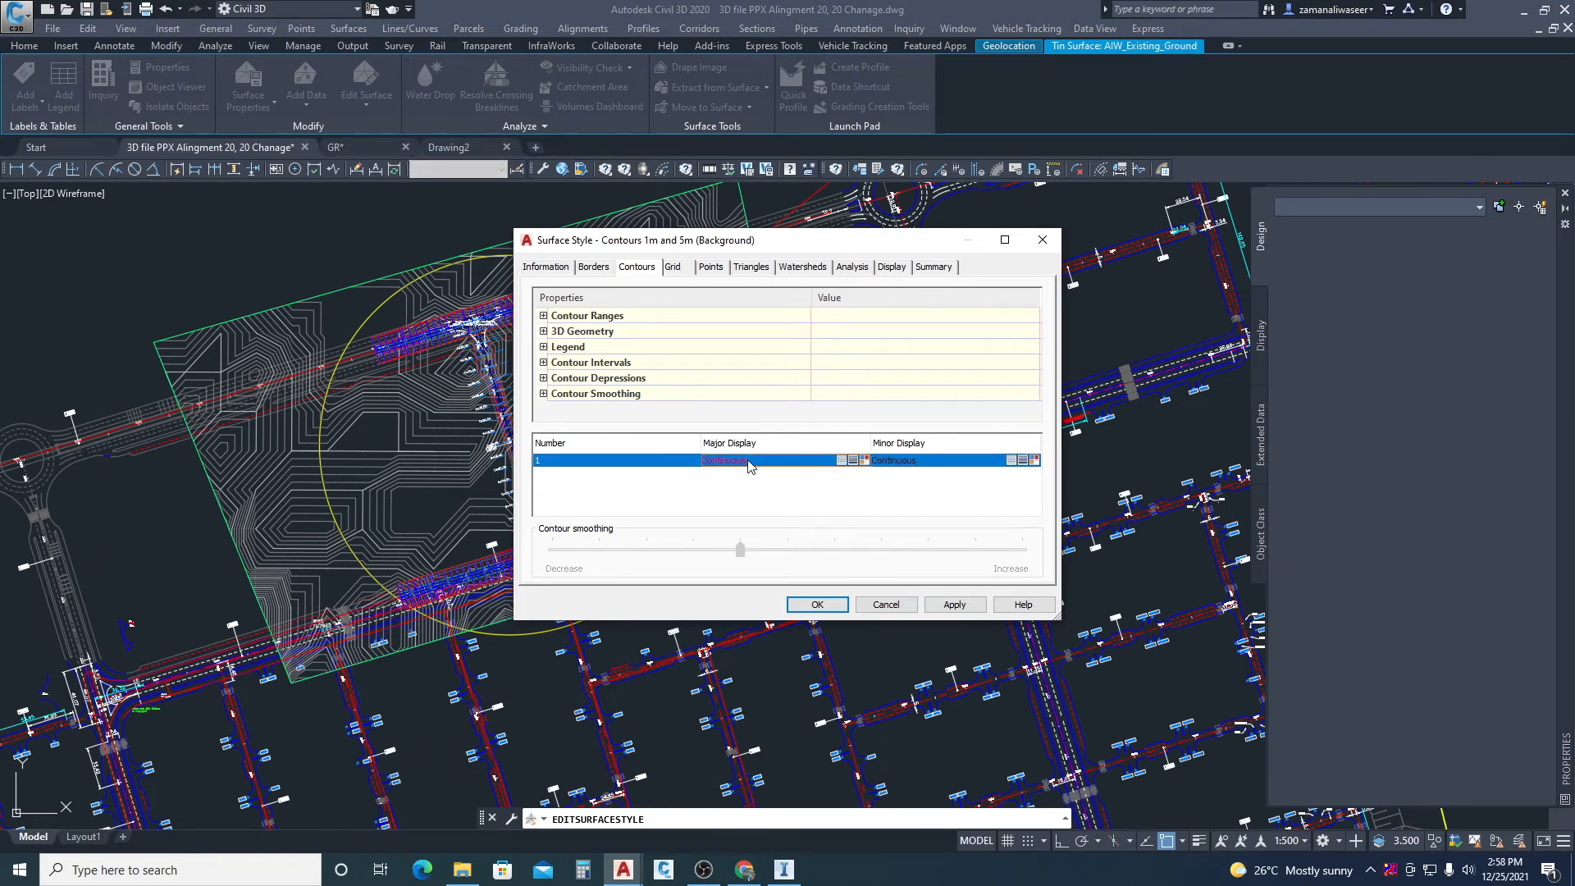
{"action": "left_click", "coordinate": [543, 394]}
{"action": "scroll", "coordinate": [743, 371], "scroll_direction": "down", "scroll_amount": 1}
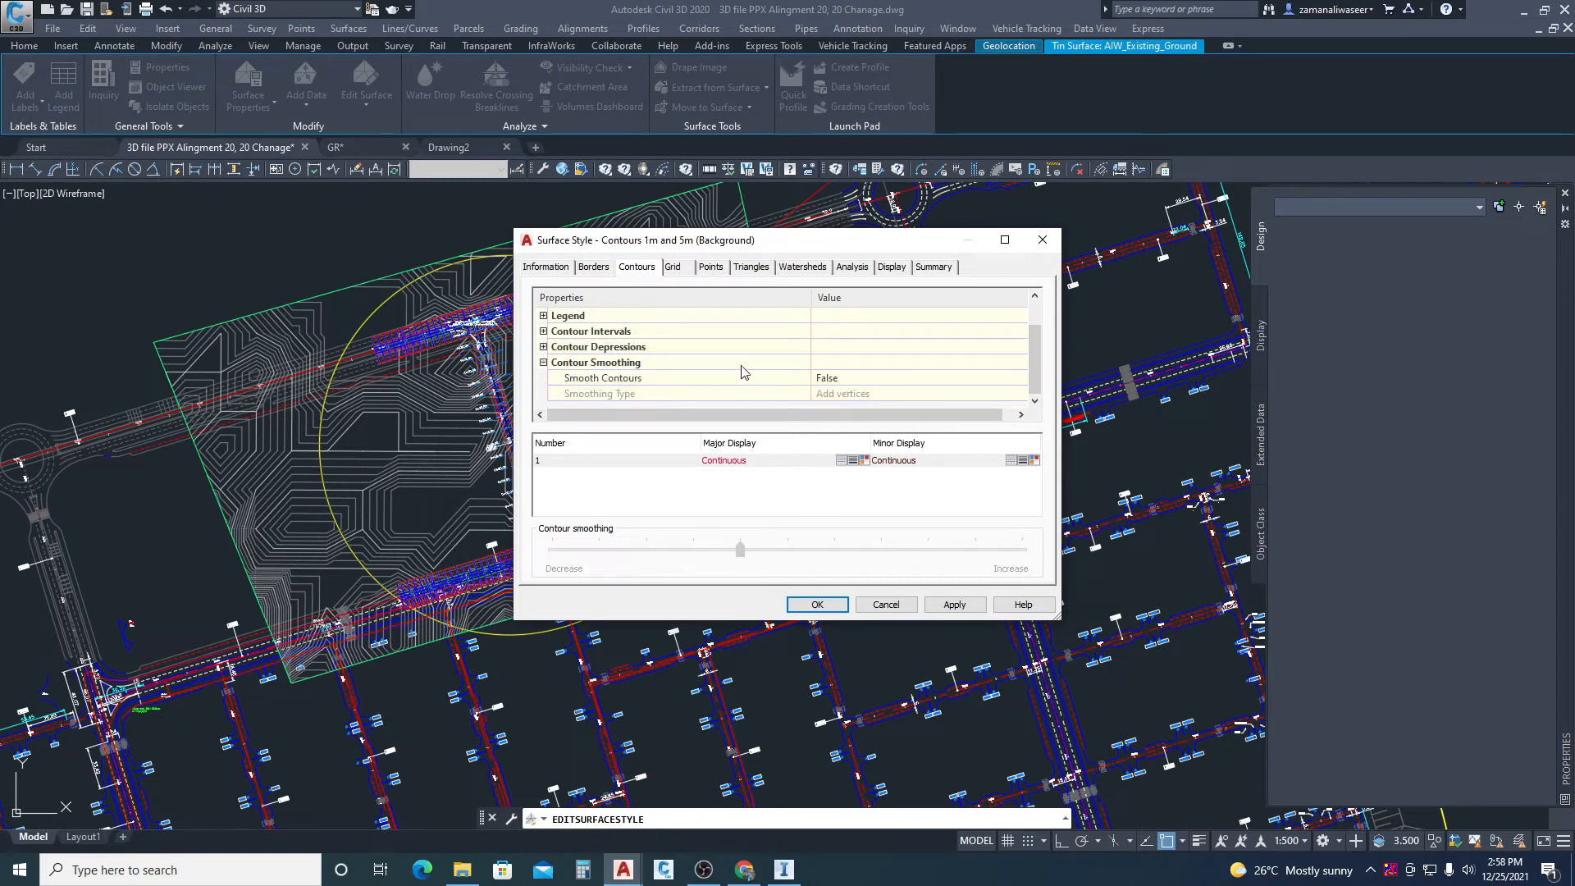
{"action": "left_click", "coordinate": [835, 379]}
{"action": "left_click", "coordinate": [845, 379]}
{"action": "left_click", "coordinate": [839, 408]}
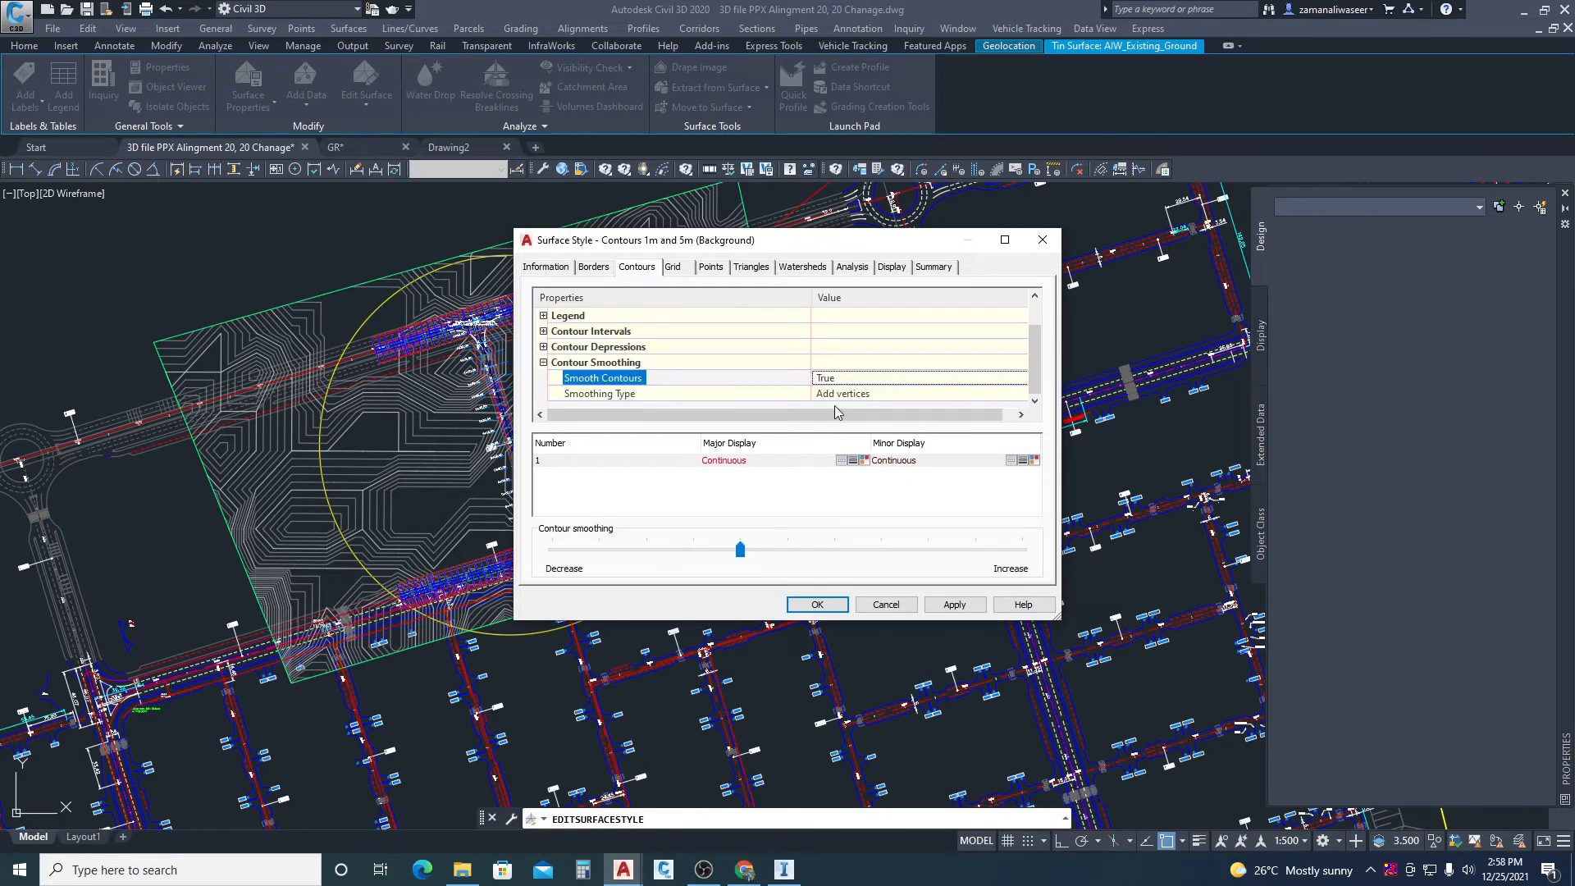
- Raise the contour smoothing to its maximum, then apply and accept the surface style
{"action": "left_click_drag", "start_coordinate": [745, 553], "coordinate": [1034, 551]}
{"action": "left_click", "coordinate": [955, 605]}
{"action": "left_click", "coordinate": [817, 605]}
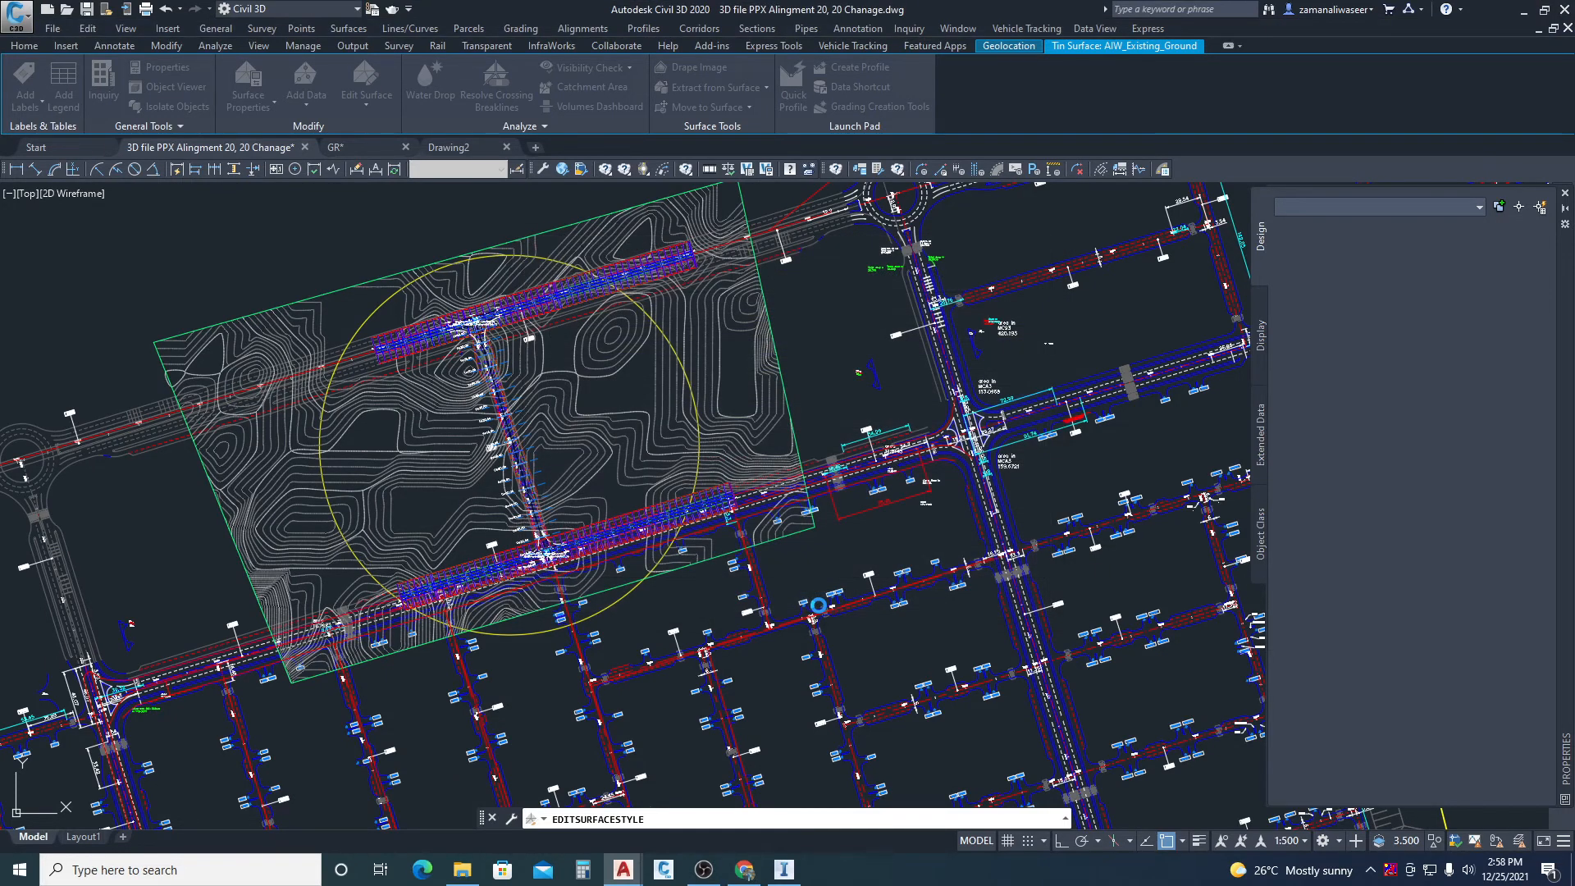
{"action": "scroll", "coordinate": [509, 443], "scroll_direction": "up", "scroll_amount": 4}
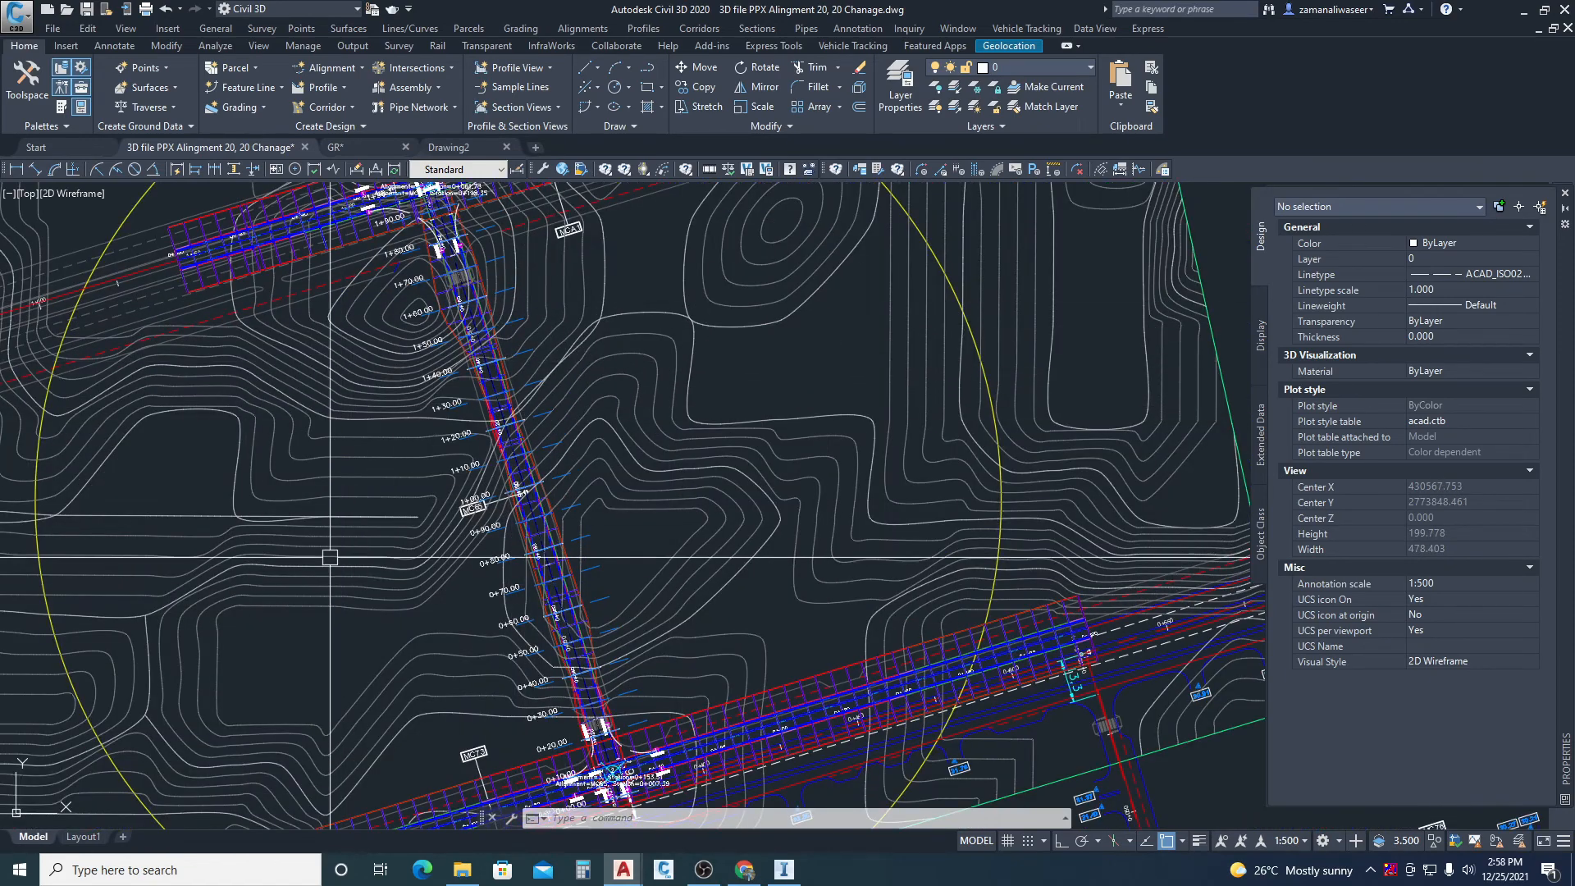
{"action": "scroll", "coordinate": [514, 393], "scroll_direction": "down", "scroll_amount": 1}
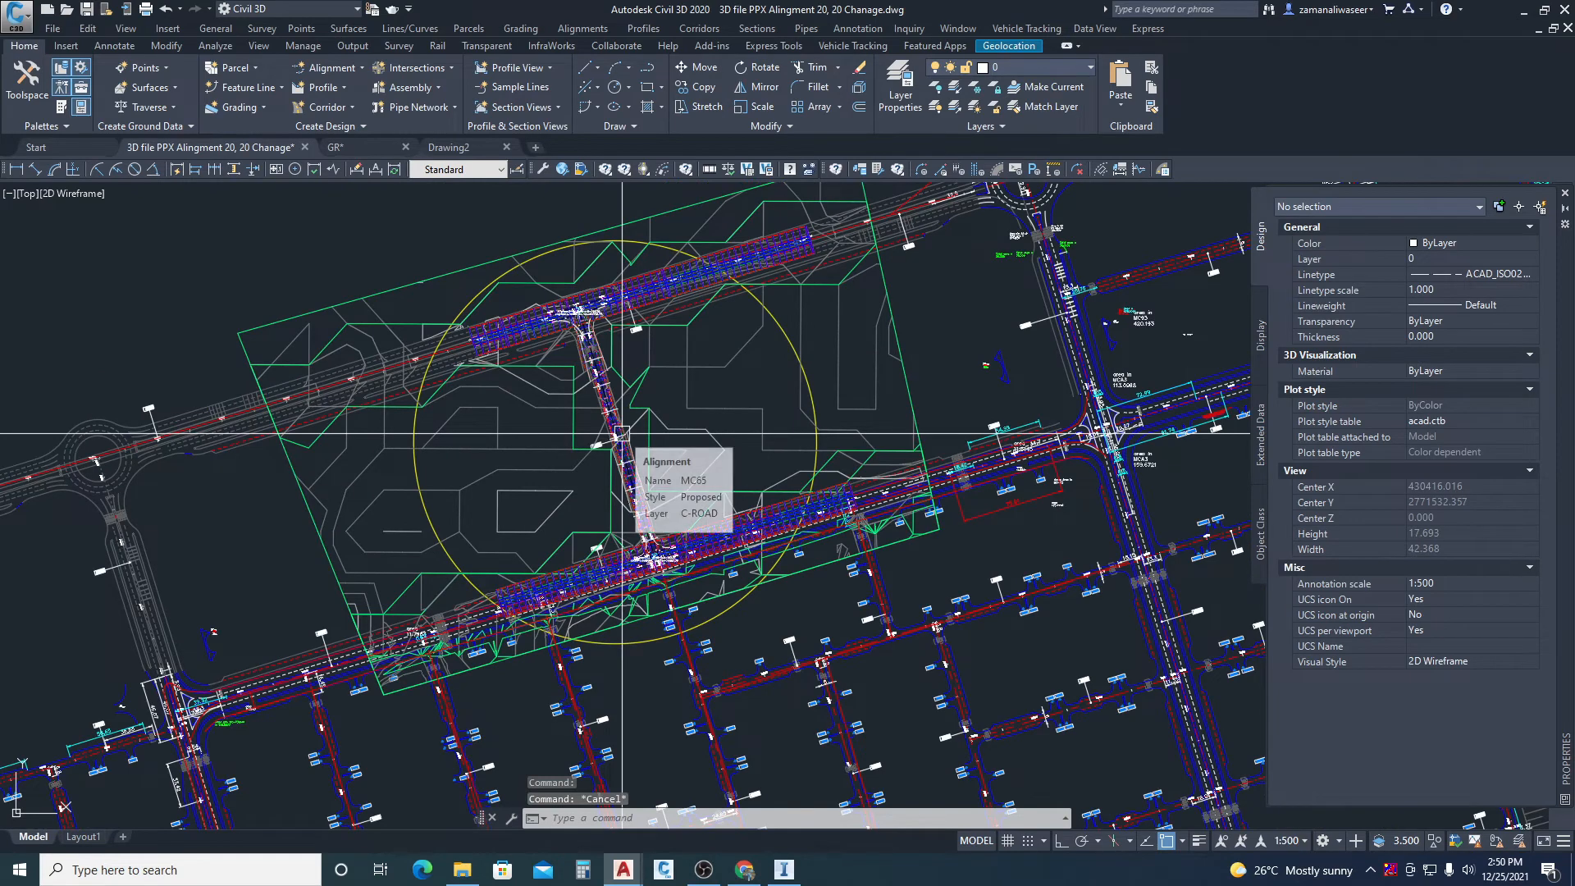
- Create a sample line group on the MC65 alignment, keeping the preselected data sources and Standard styles
{"action": "scroll", "coordinate": [367, 429], "scroll_direction": "down", "scroll_amount": 4}
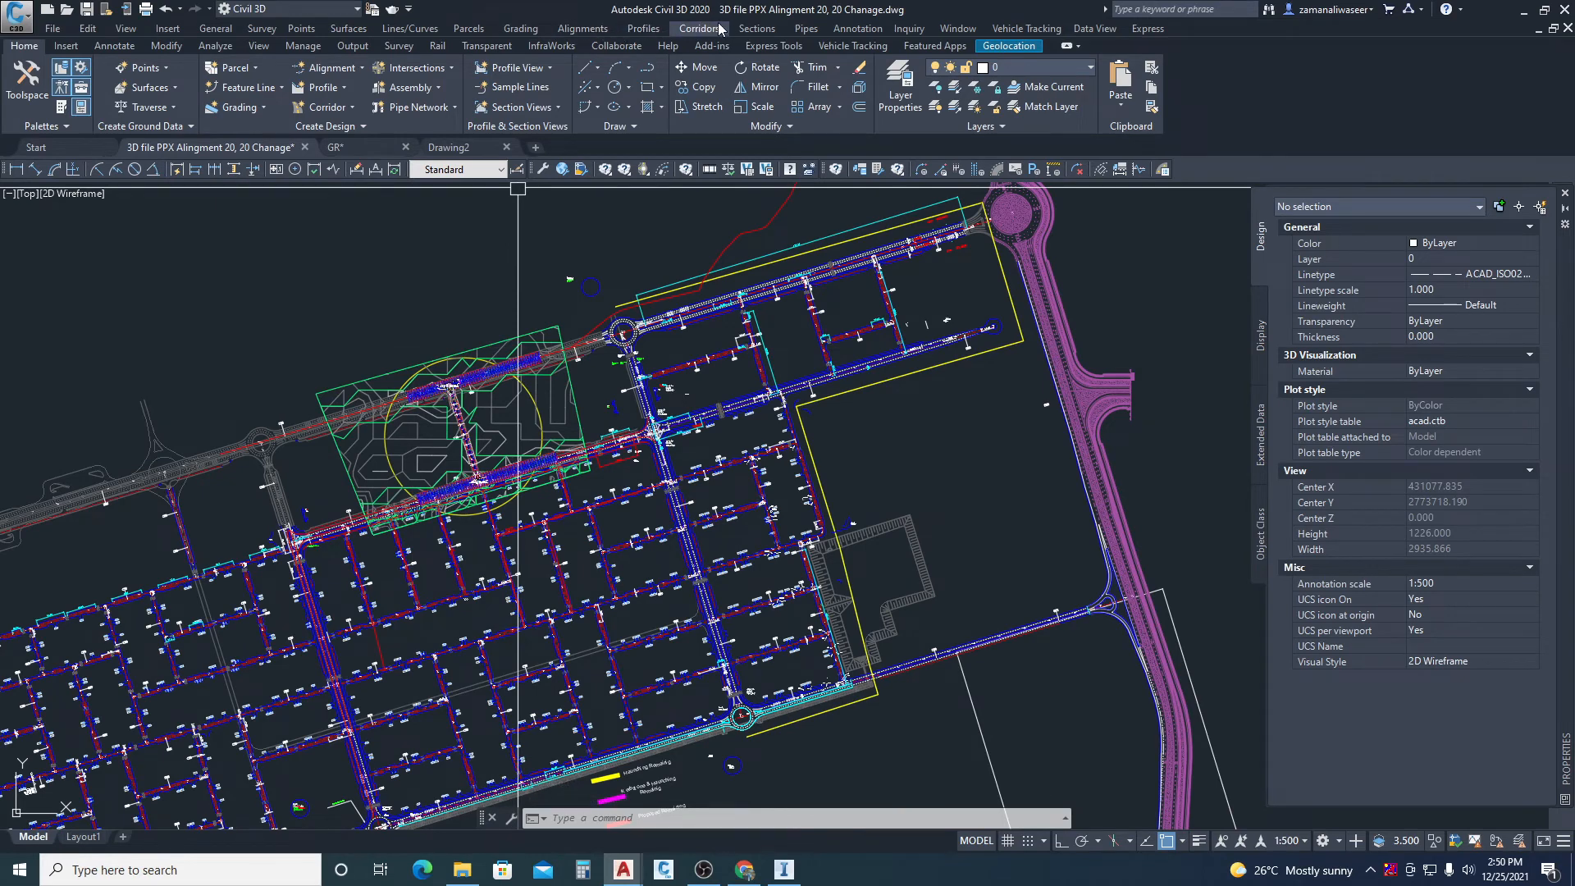
{"action": "left_click", "coordinate": [757, 29]}
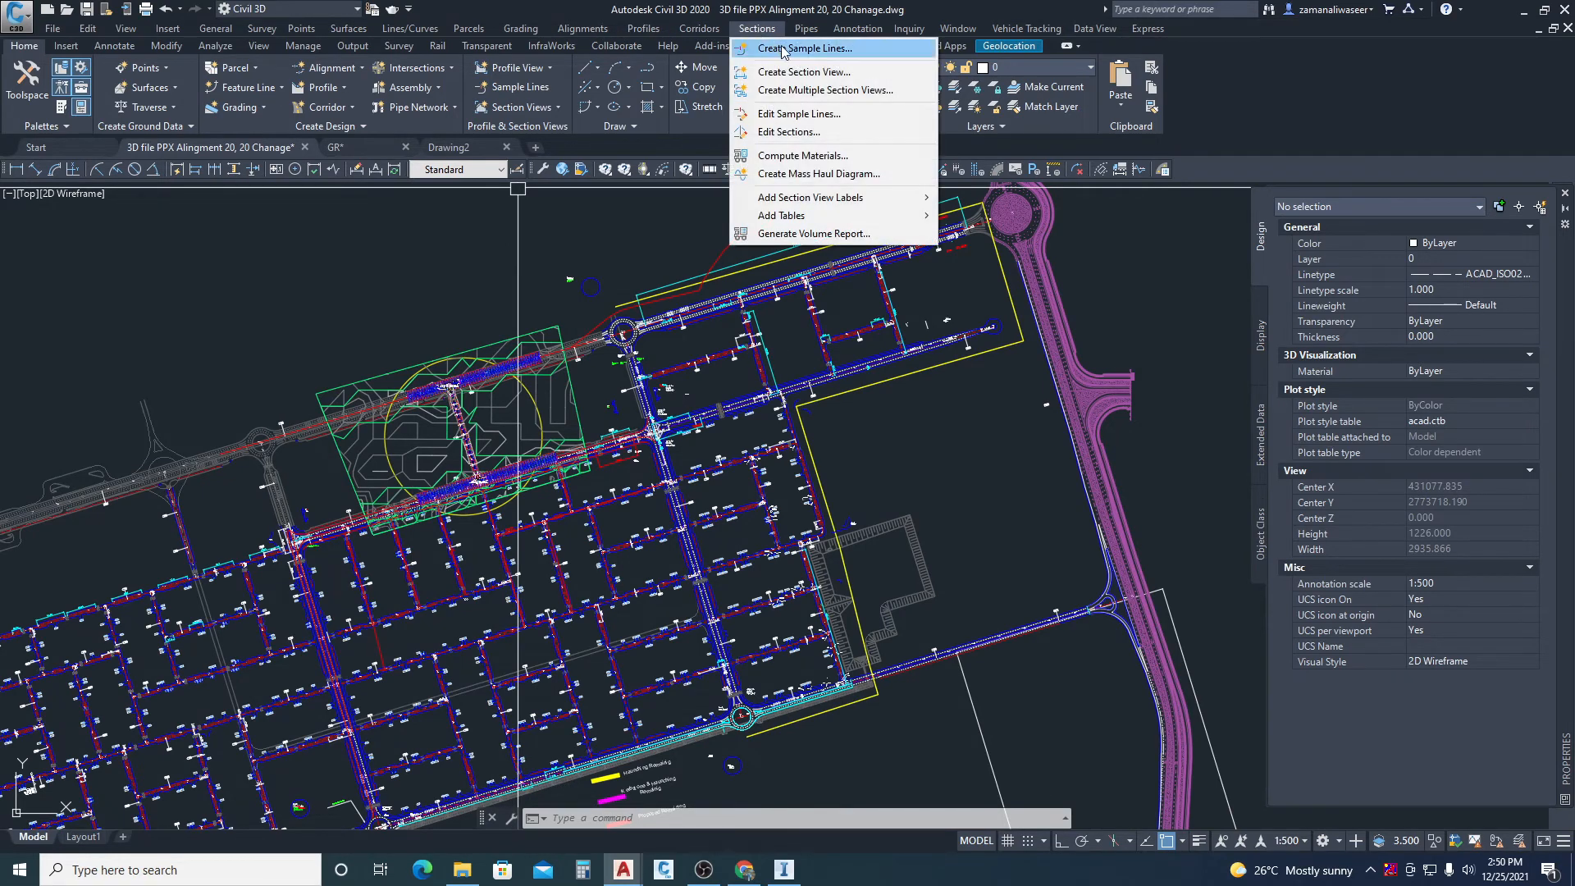
{"action": "left_click", "coordinate": [820, 51]}
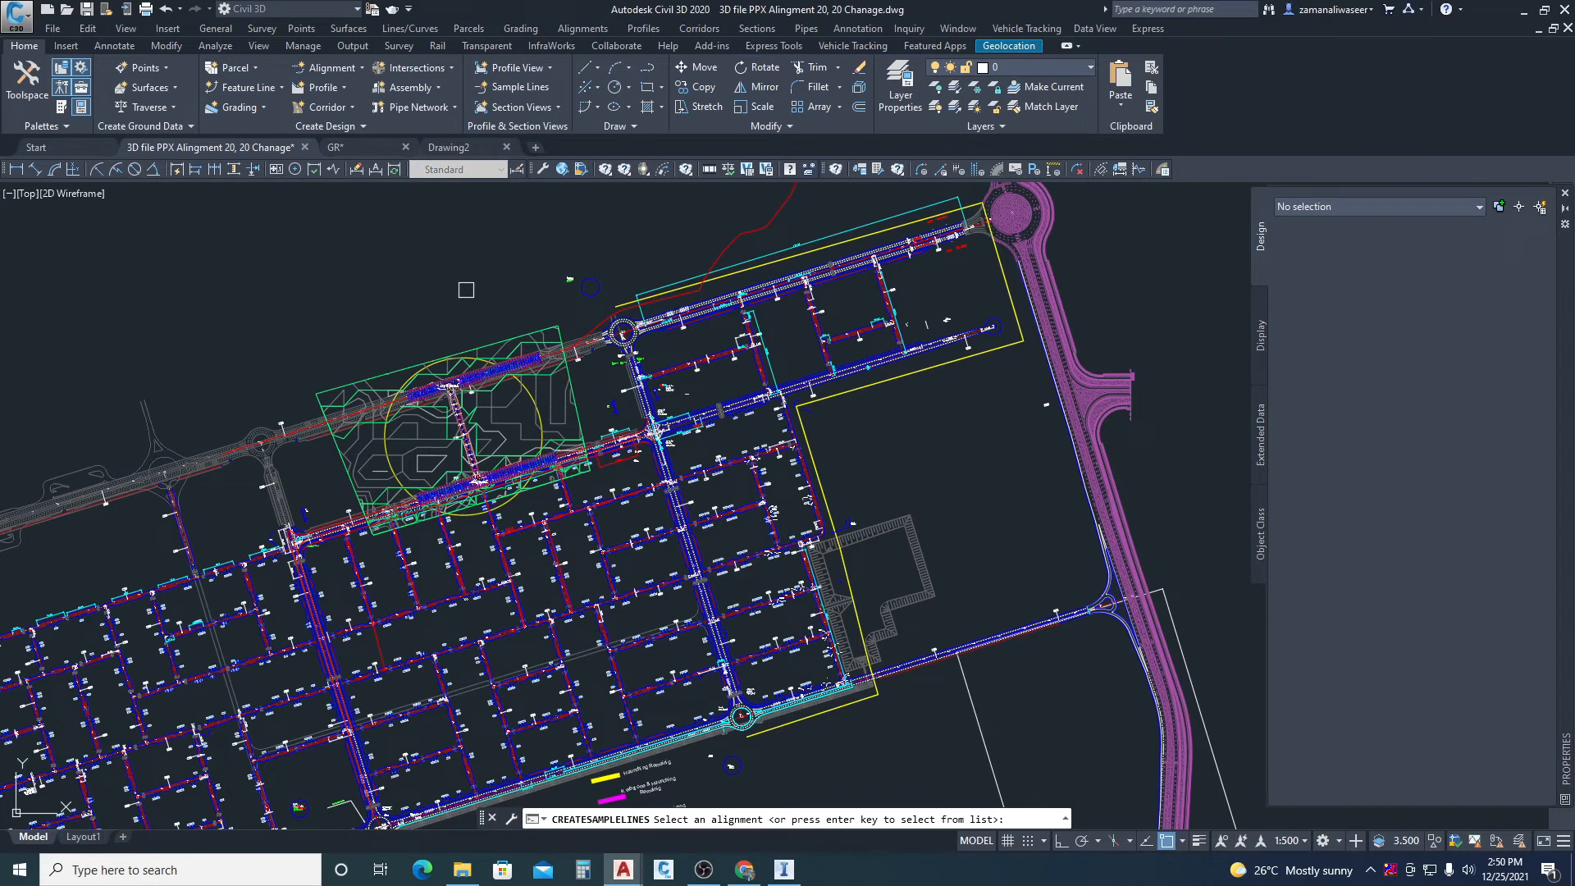
{"action": "key", "text": "Return"}
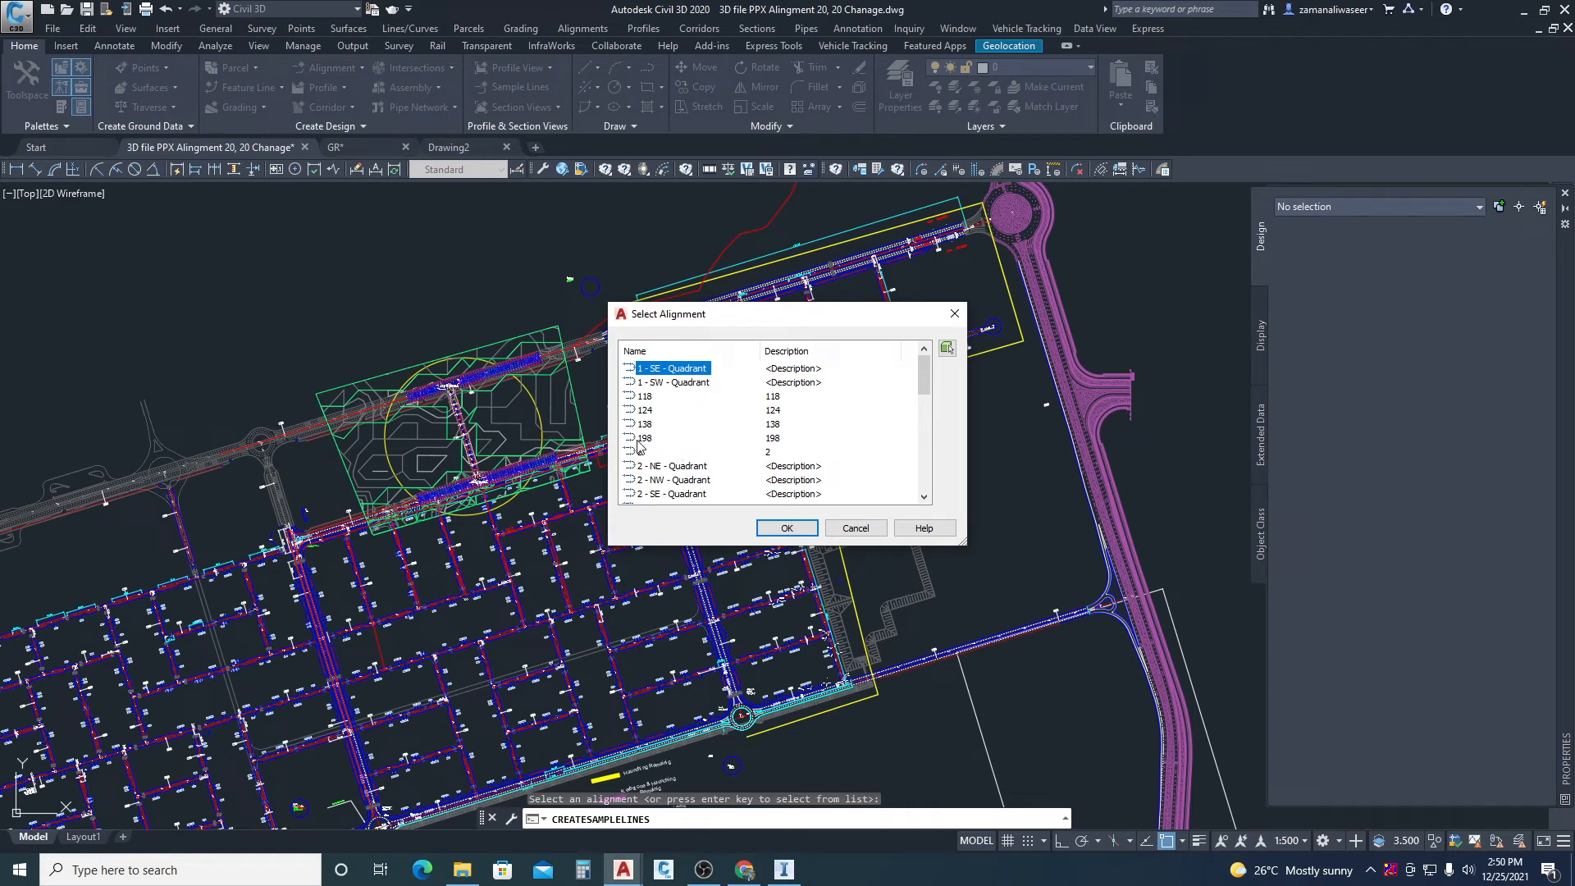
{"action": "scroll", "coordinate": [681, 427], "scroll_direction": "down", "scroll_amount": 3}
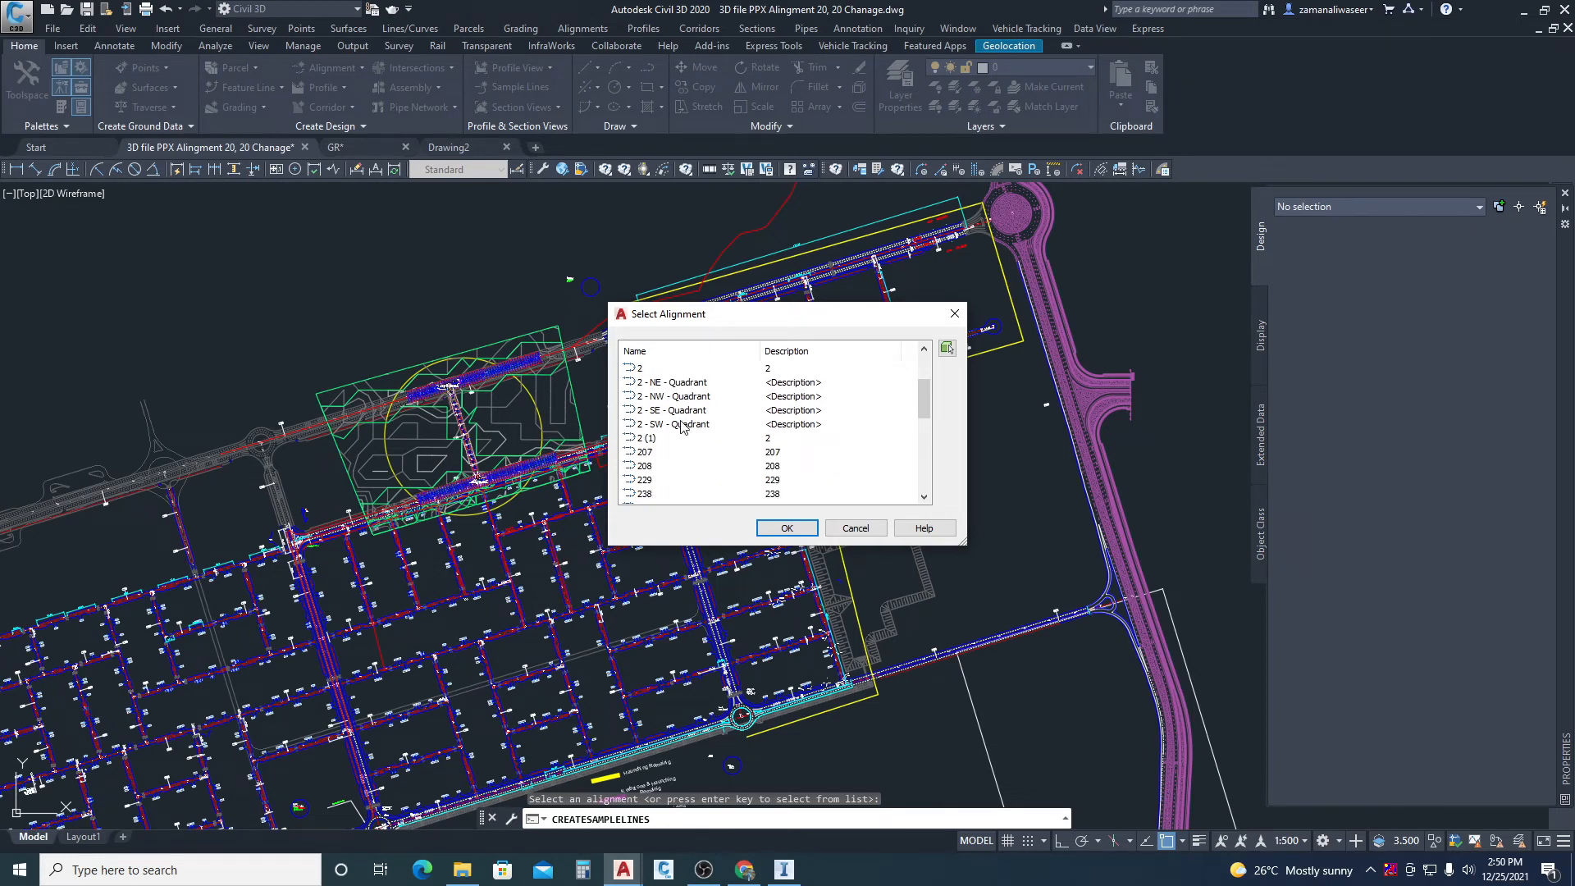
{"action": "scroll", "coordinate": [681, 427], "scroll_direction": "down", "scroll_amount": 5}
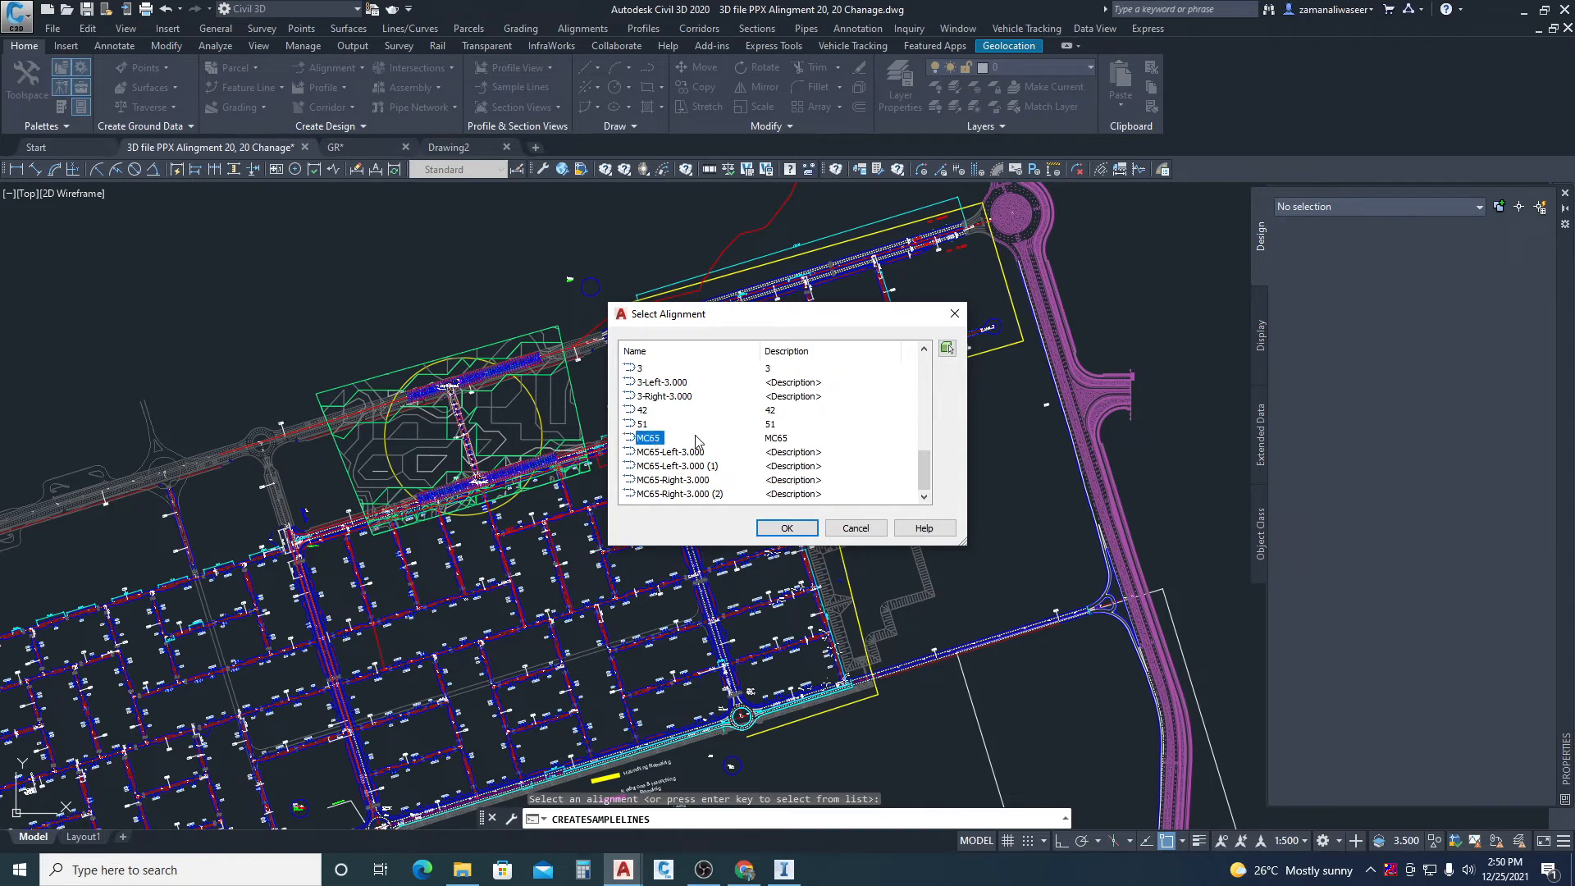
{"action": "left_click", "coordinate": [785, 529]}
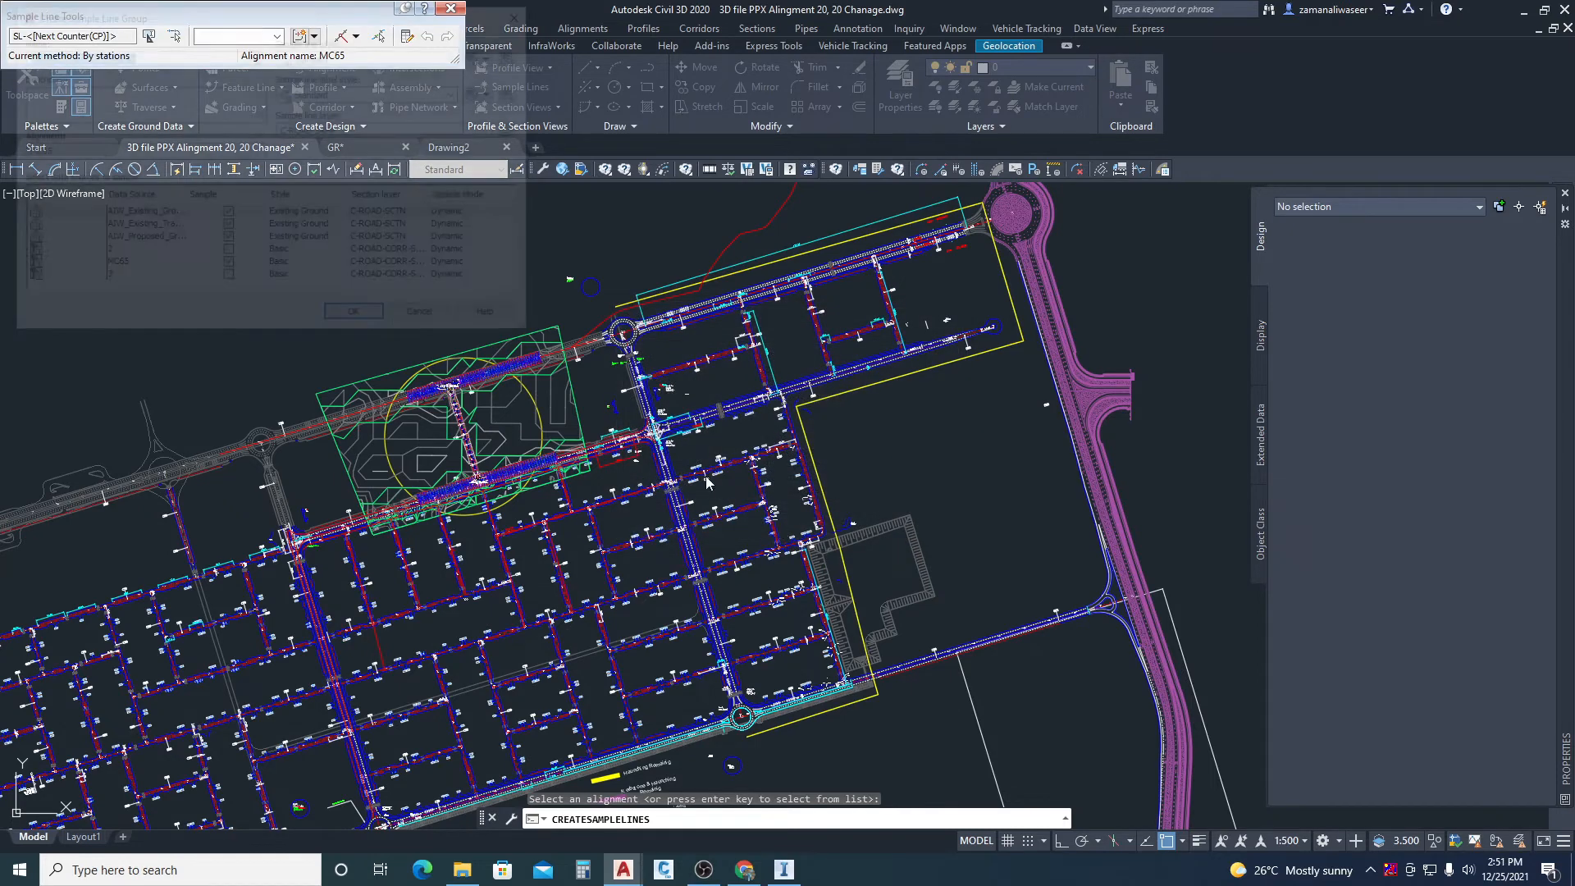
{"action": "left_click_drag", "start_coordinate": [286, 16], "coordinate": [807, 85]}
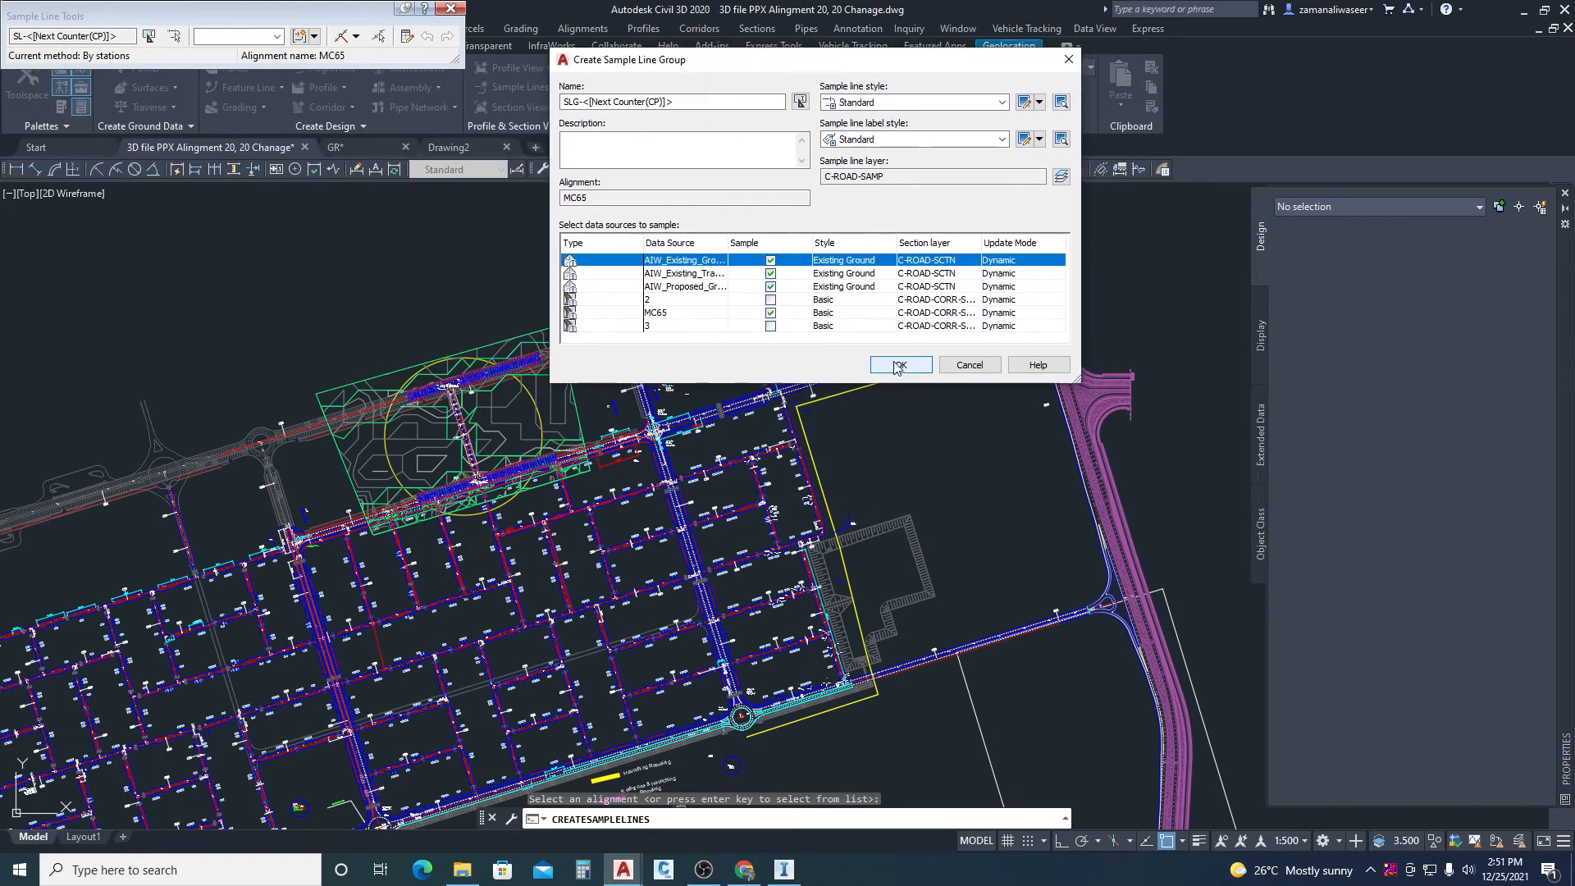
{"action": "left_click", "coordinate": [890, 382]}
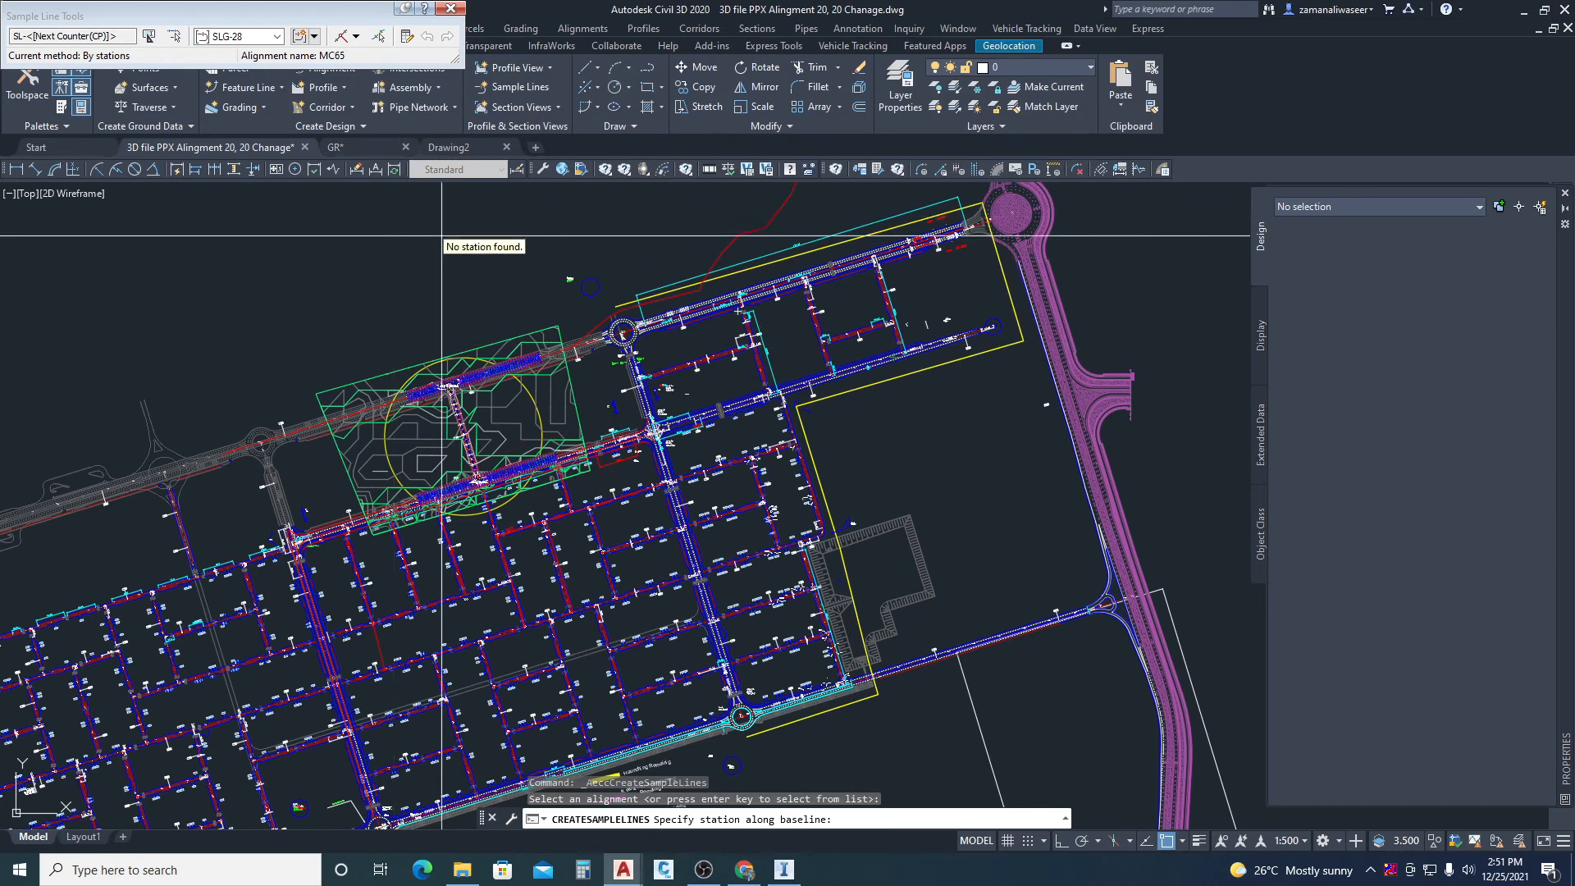
- Choose sample line creation by range of stations and set the left and right swath widths to 15 m
{"action": "left_click", "coordinate": [355, 38]}
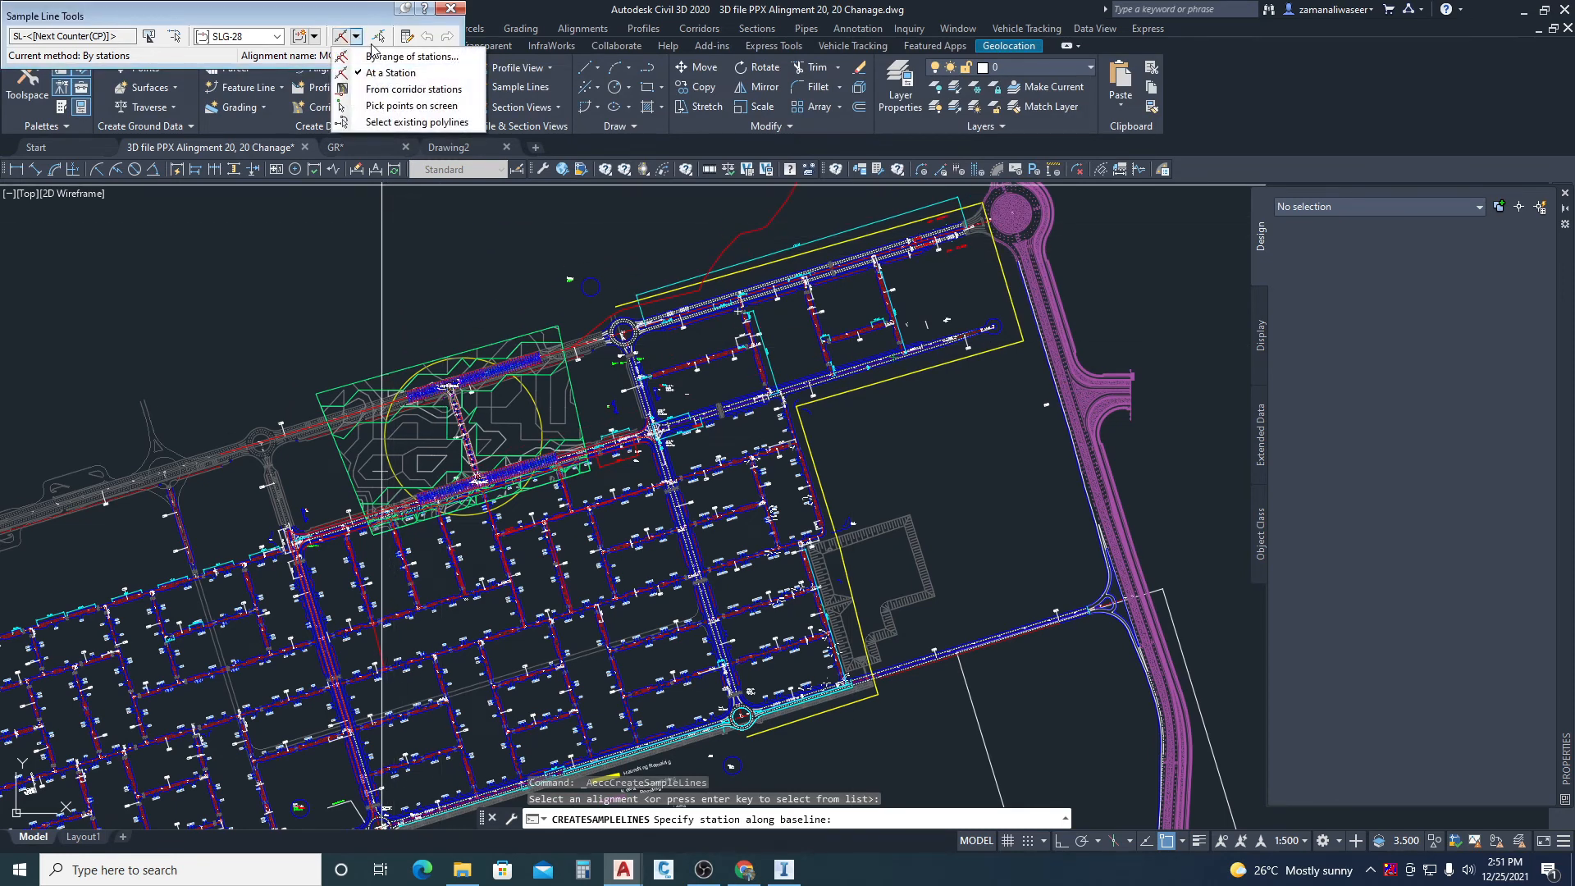
{"action": "left_click", "coordinate": [397, 57]}
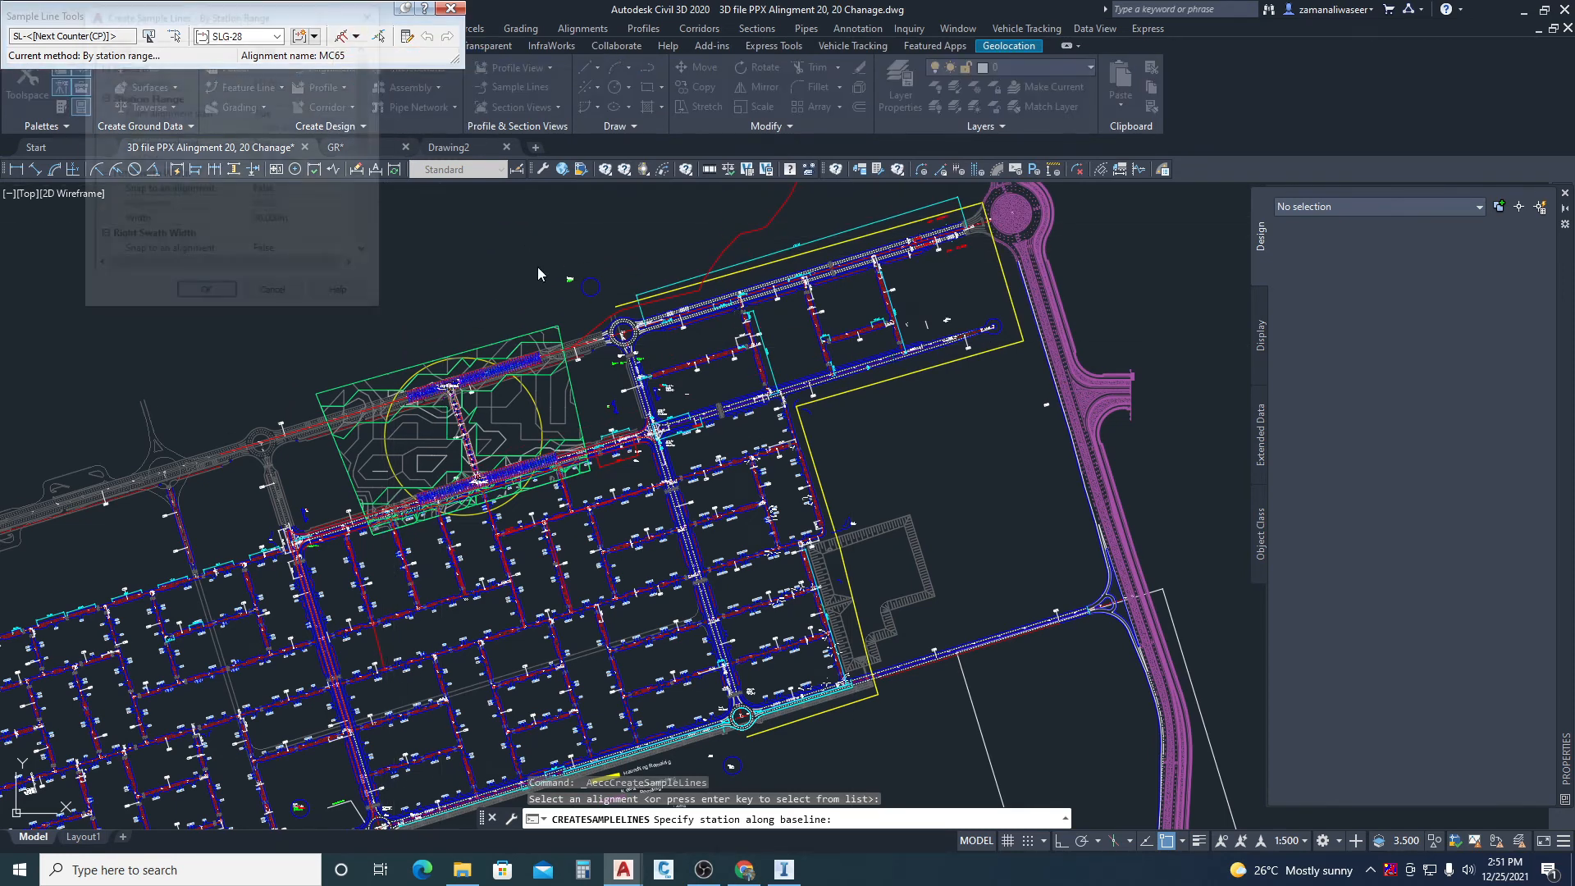
{"action": "left_click", "coordinate": [292, 221]}
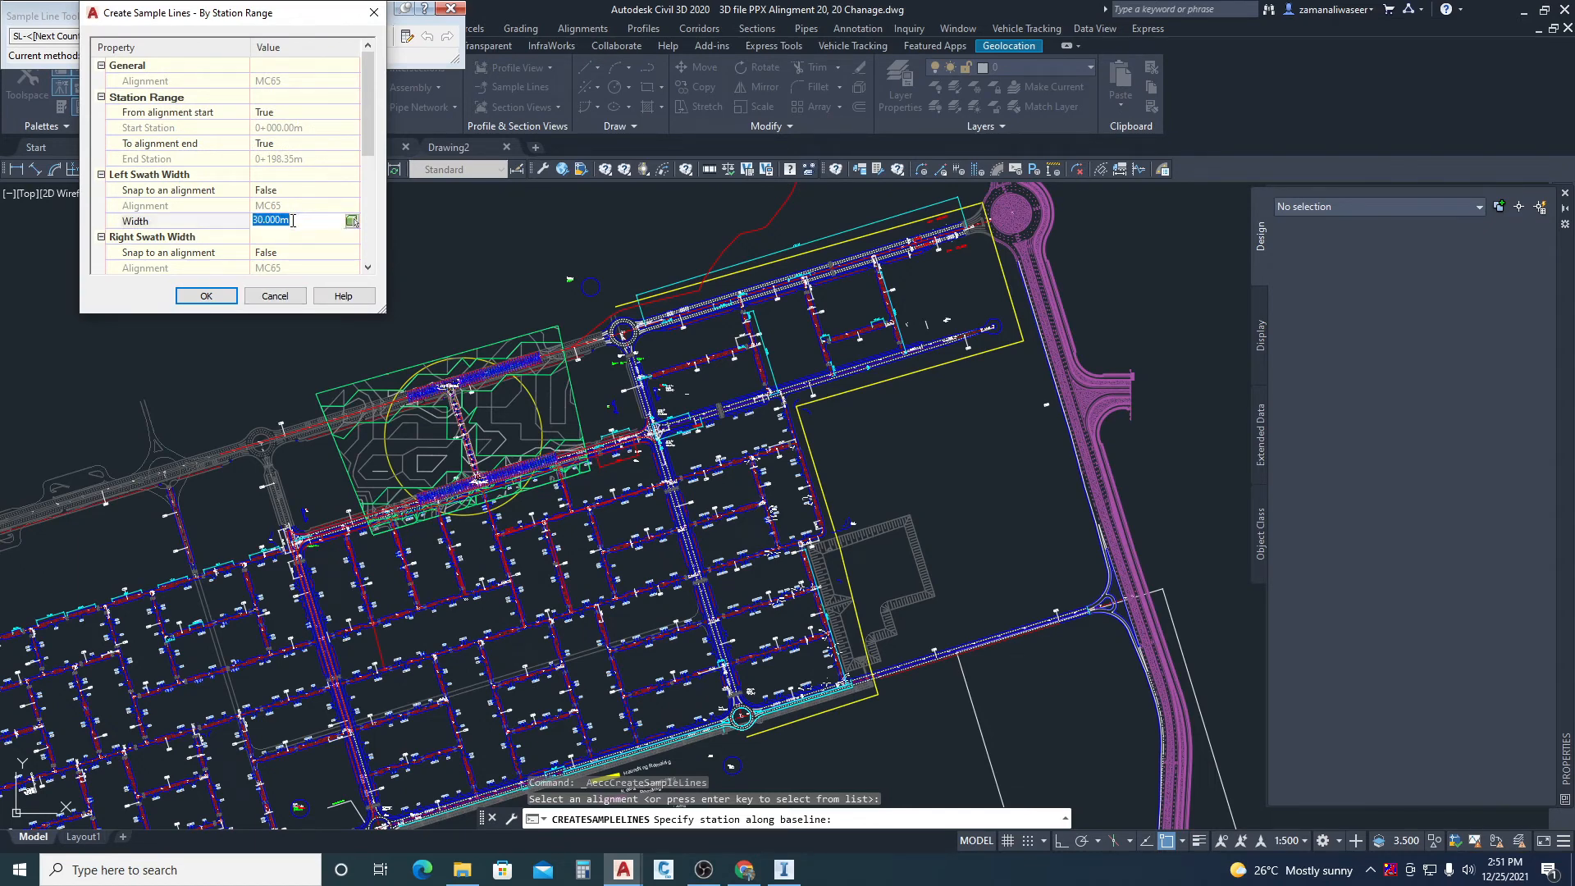
{"action": "type", "text": "15"}
{"action": "scroll", "coordinate": [307, 237], "scroll_direction": "down", "scroll_amount": 1}
{"action": "left_click", "coordinate": [291, 235]}
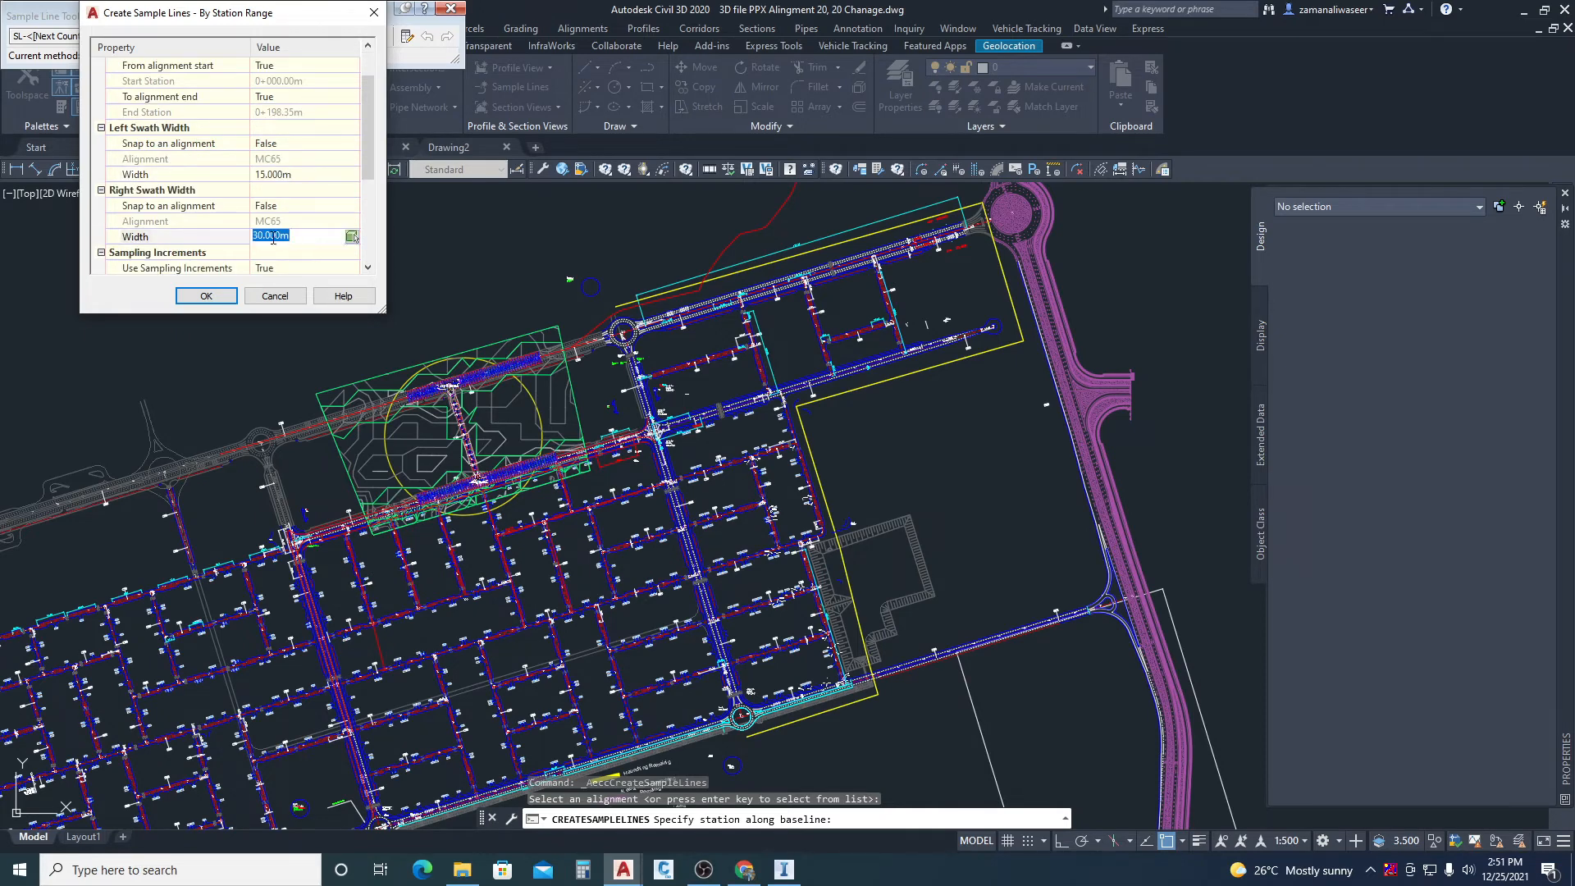
{"action": "type", "text": "15"}
- Set the sampling increments along tangents, curves and spirals to 10 m
{"action": "scroll", "coordinate": [272, 238], "scroll_direction": "down", "scroll_amount": 3}
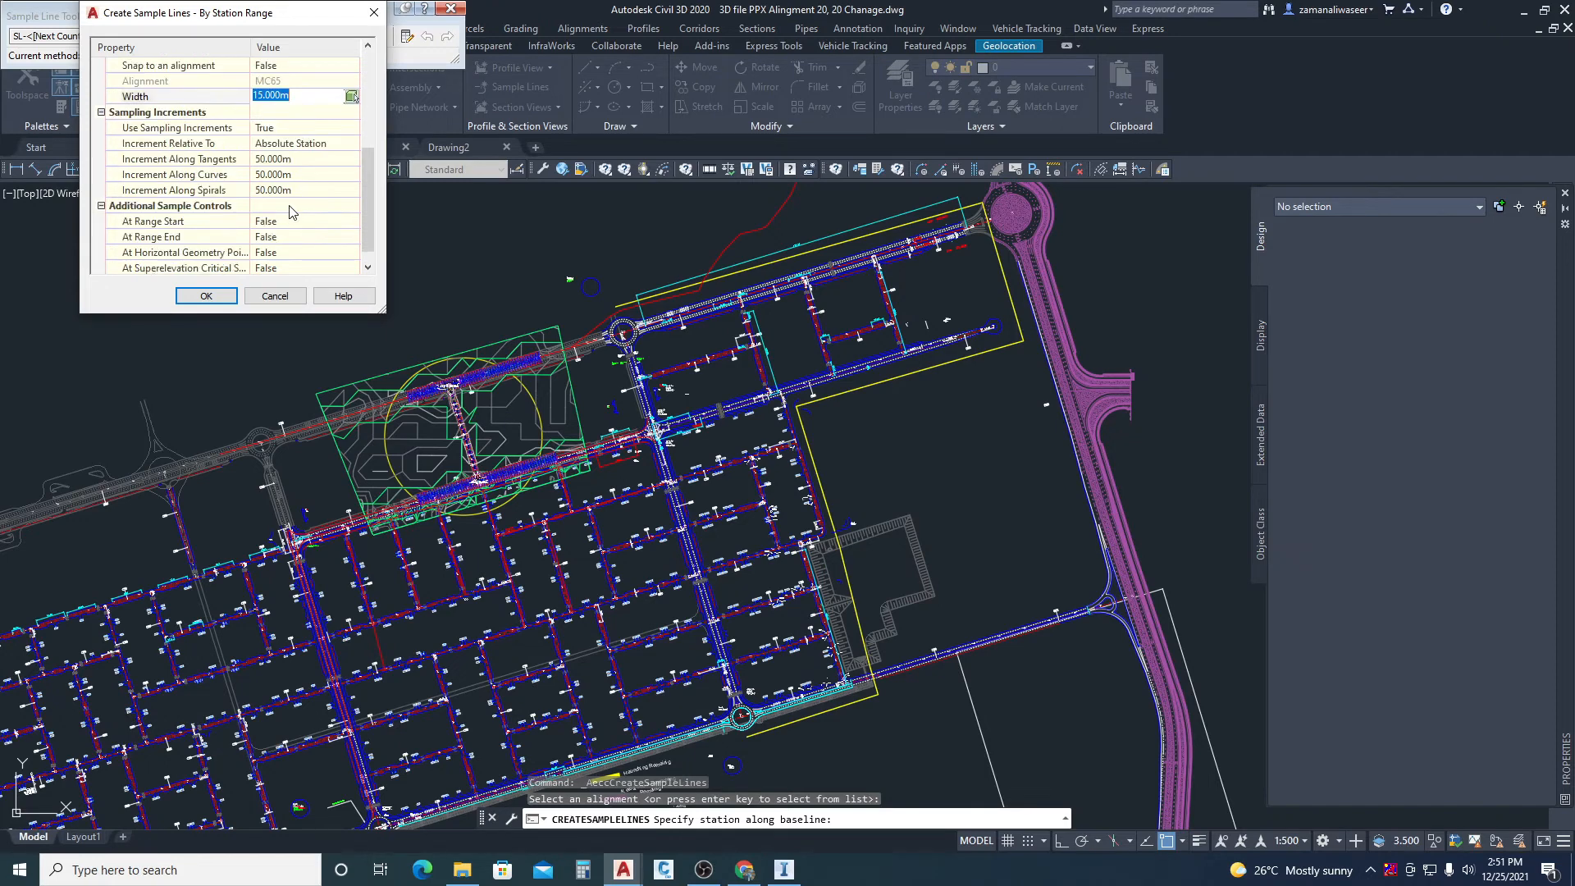
{"action": "left_click", "coordinate": [294, 162]}
{"action": "type", "text": "10"}
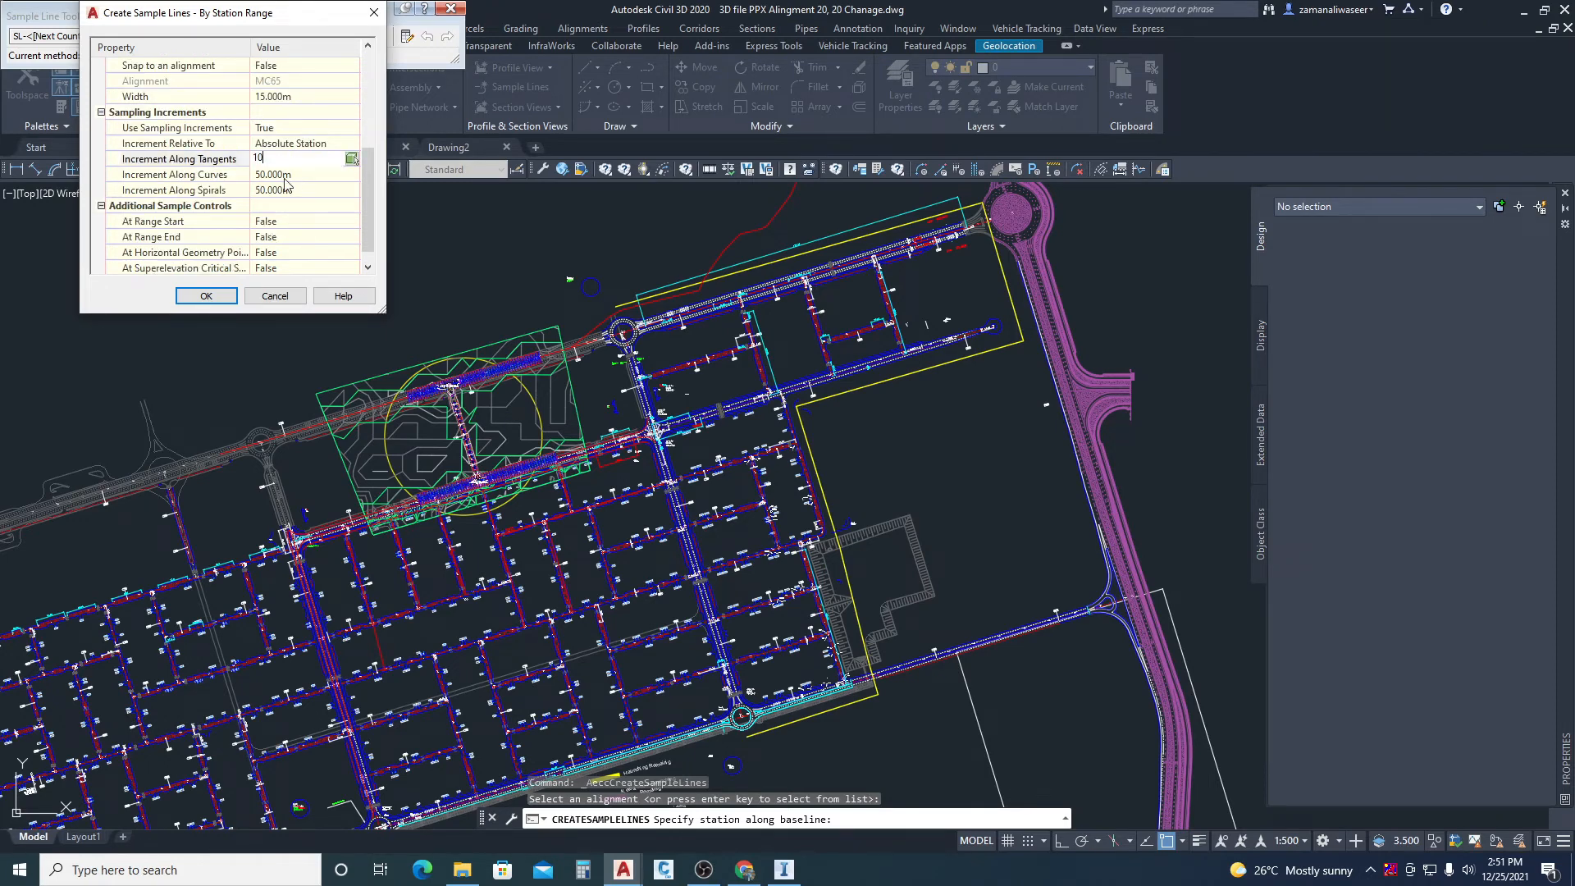
{"action": "left_click", "coordinate": [294, 173]}
{"action": "type", "text": "10"}
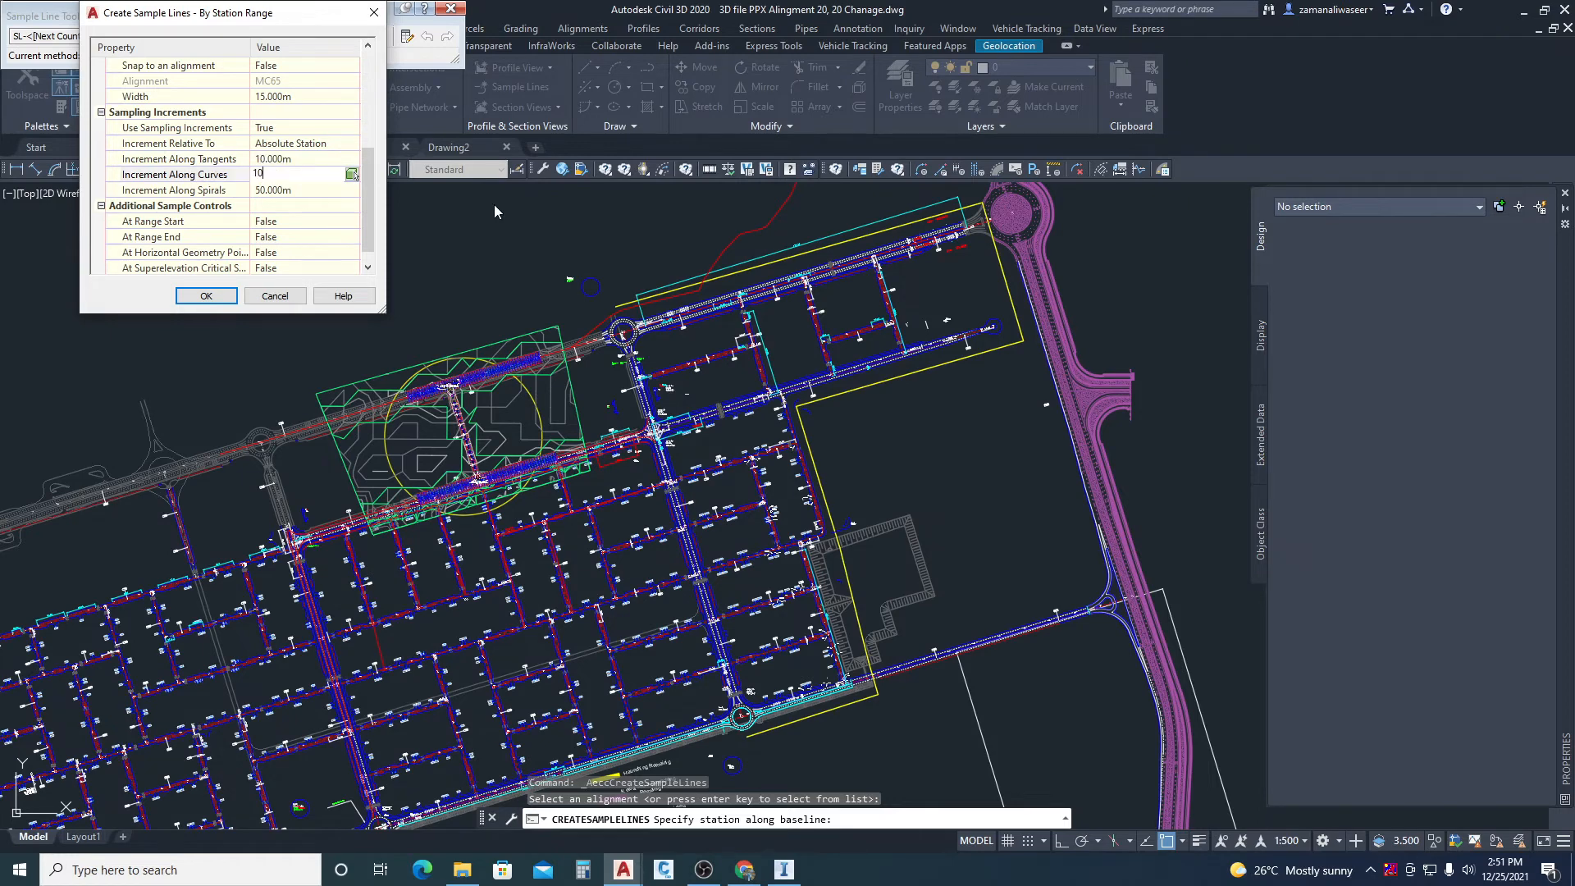
{"action": "left_click", "coordinate": [297, 189]}
{"action": "type", "text": "10"}
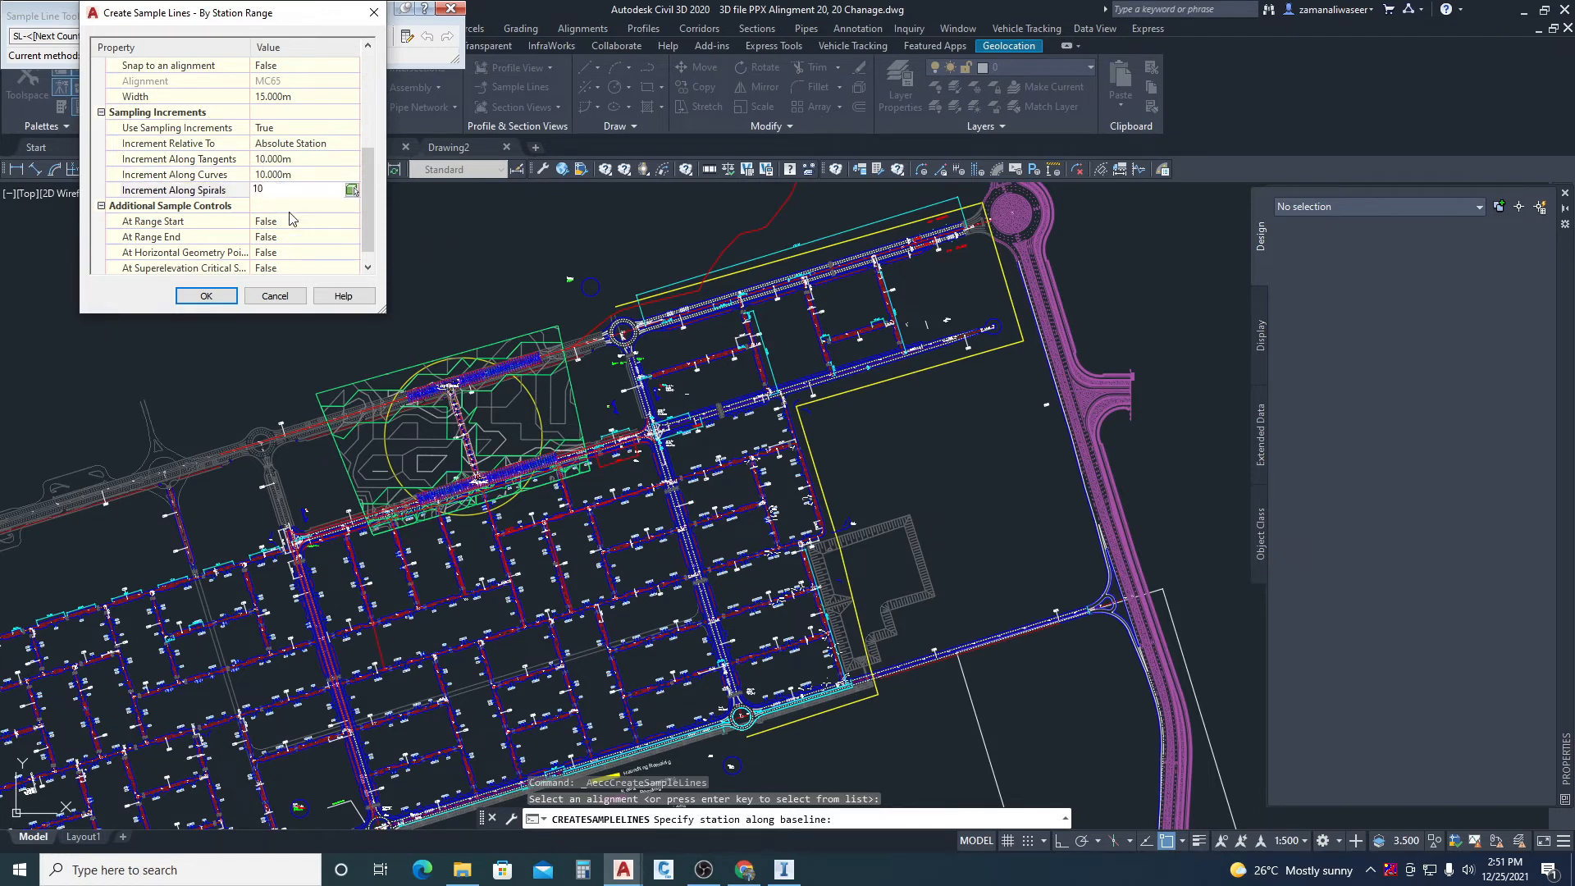
- Set sampling at range start and range end to True, generate the MC65 sample lines and finish the command
{"action": "left_click", "coordinate": [288, 220]}
{"action": "left_click", "coordinate": [289, 220]}
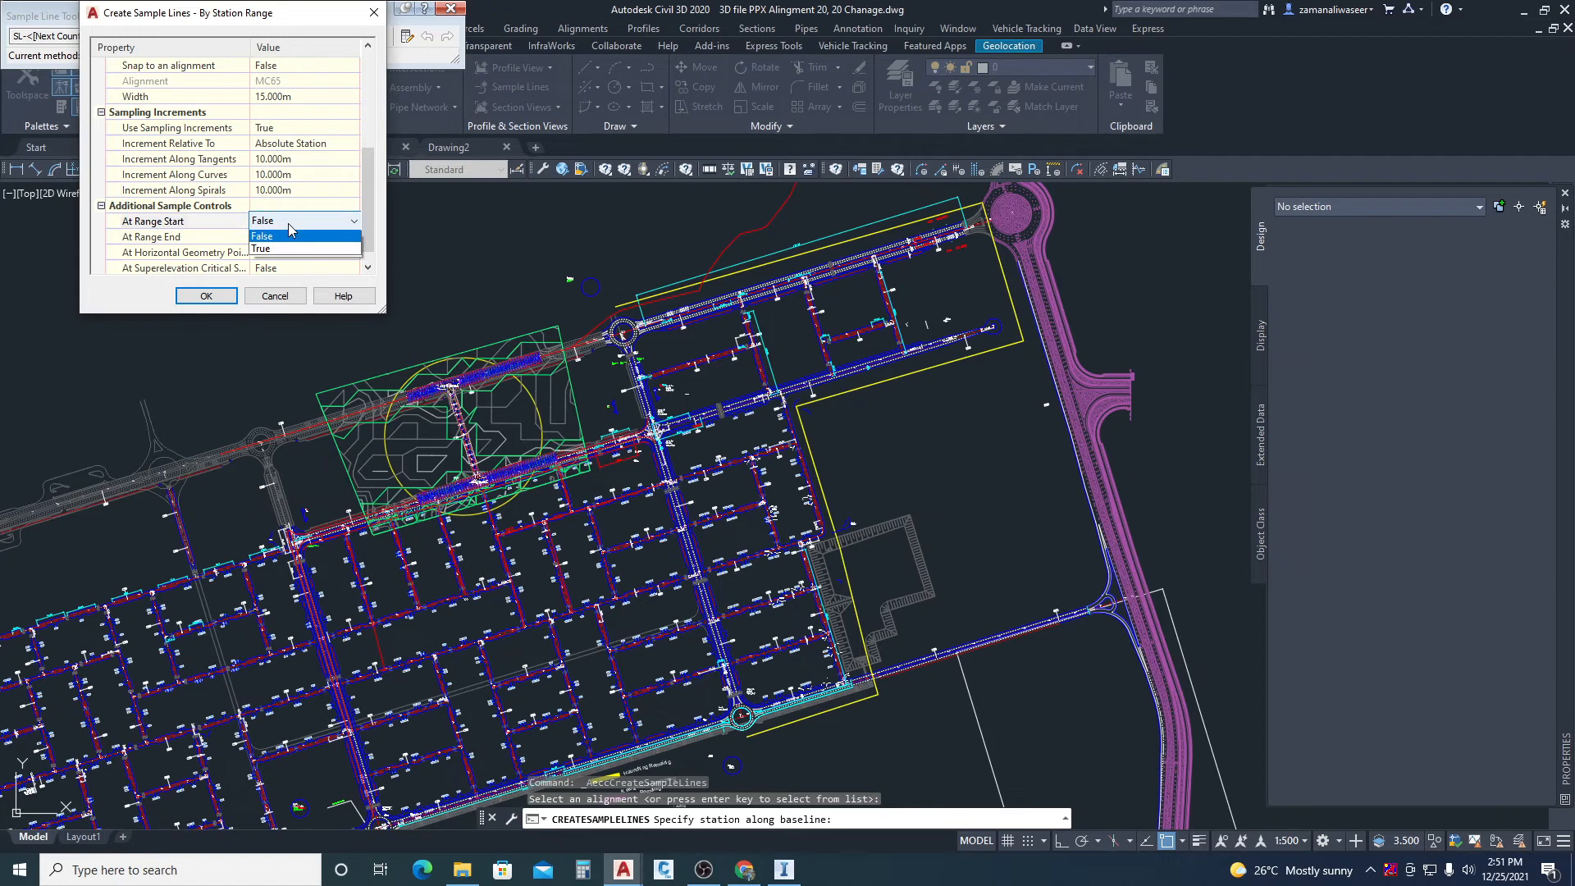
{"action": "left_click", "coordinate": [288, 240]}
{"action": "left_click", "coordinate": [289, 238]}
{"action": "left_click", "coordinate": [289, 238]}
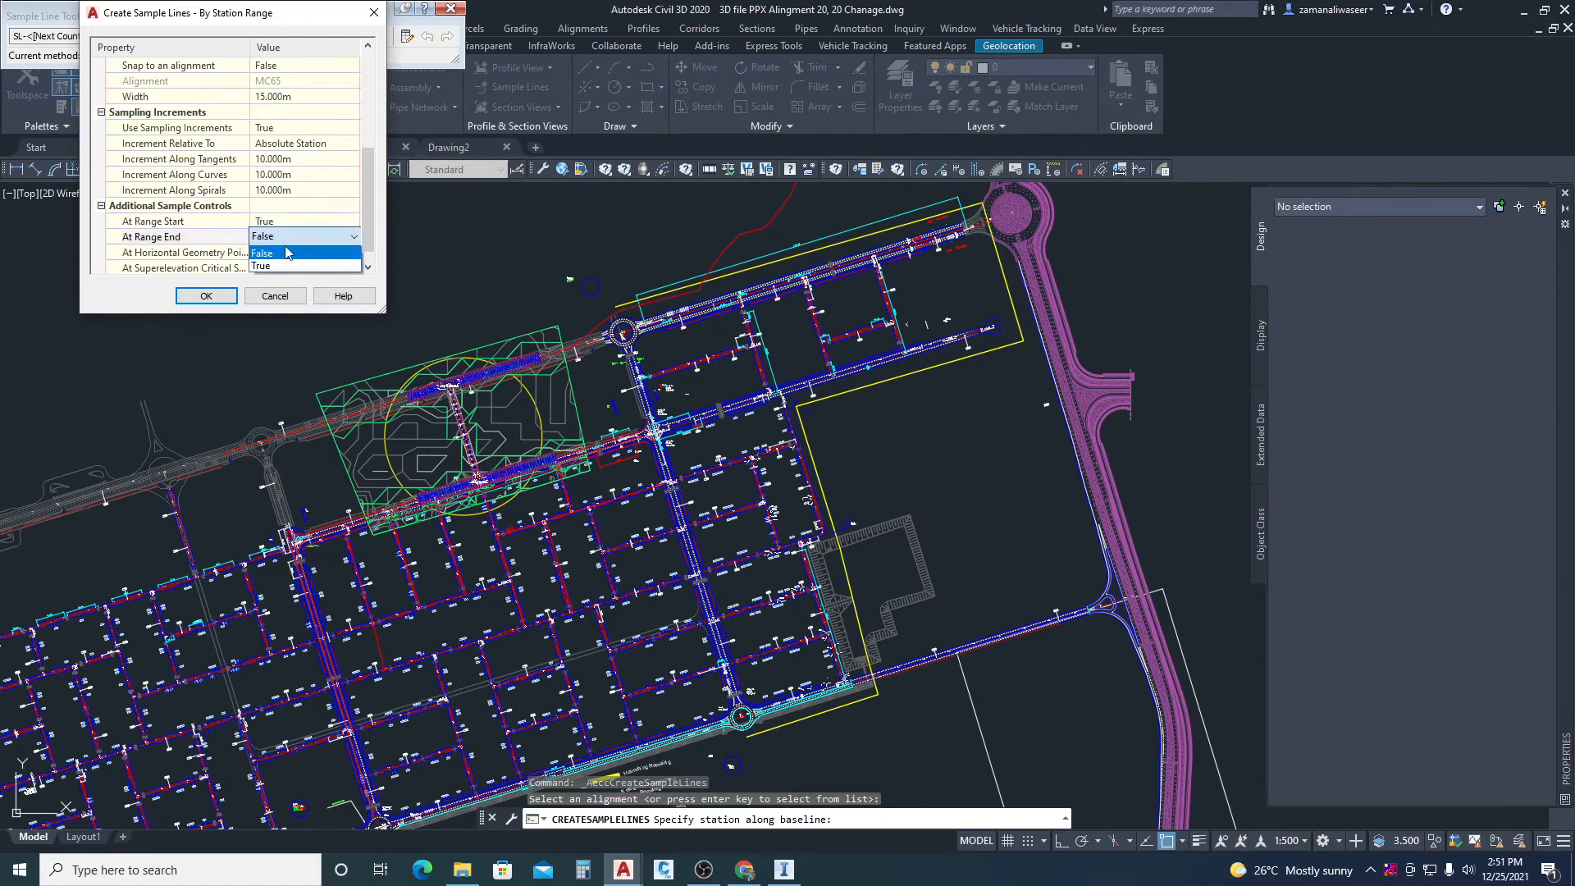
{"action": "left_click", "coordinate": [273, 269]}
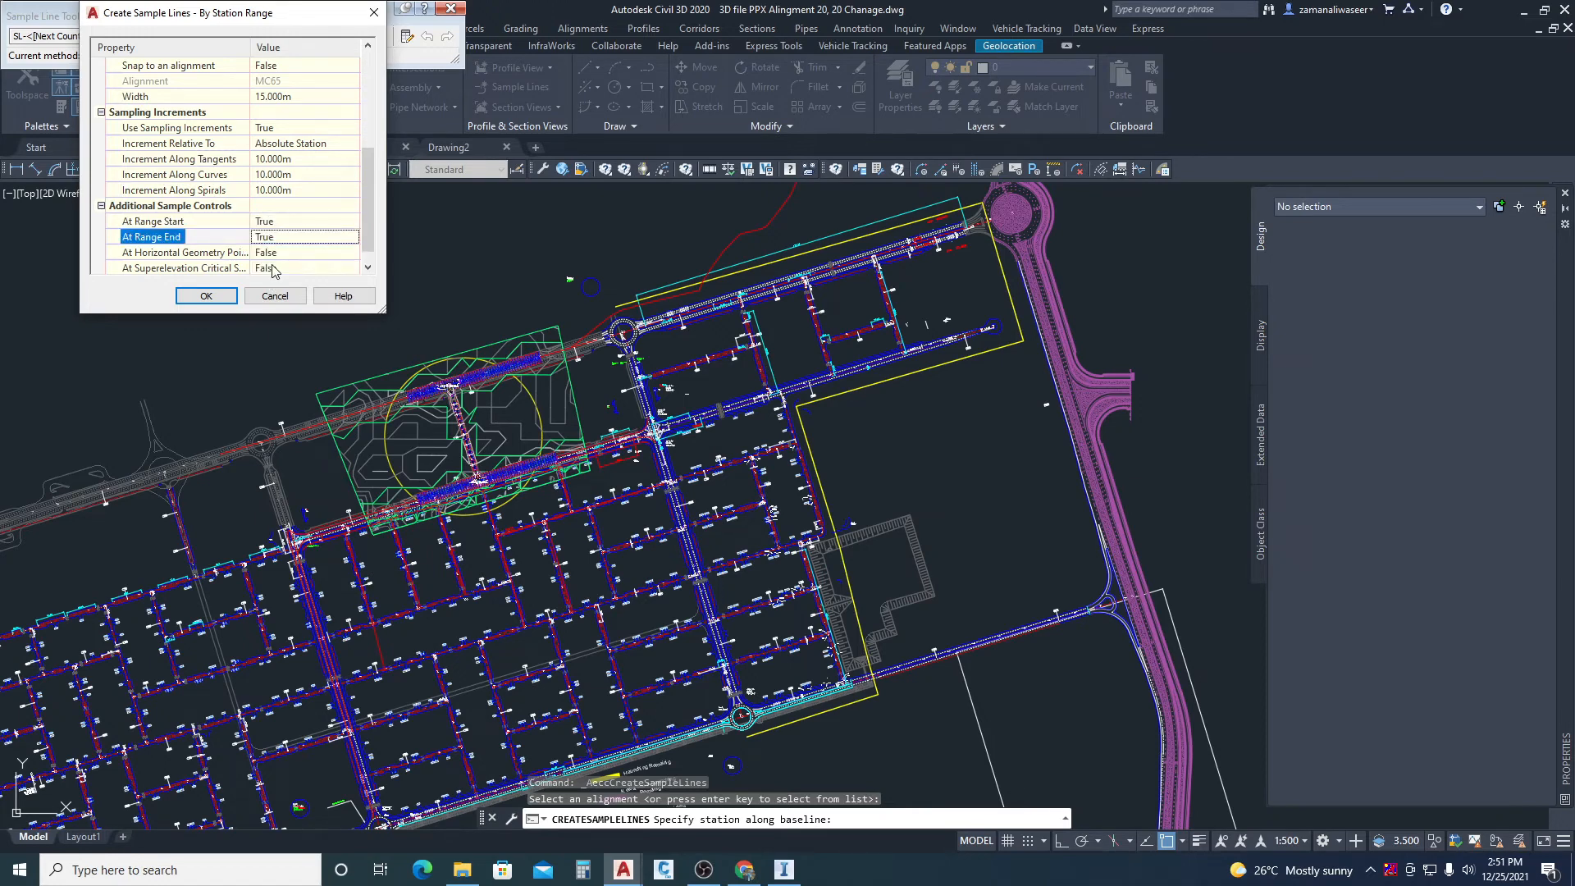
{"action": "left_click", "coordinate": [206, 297]}
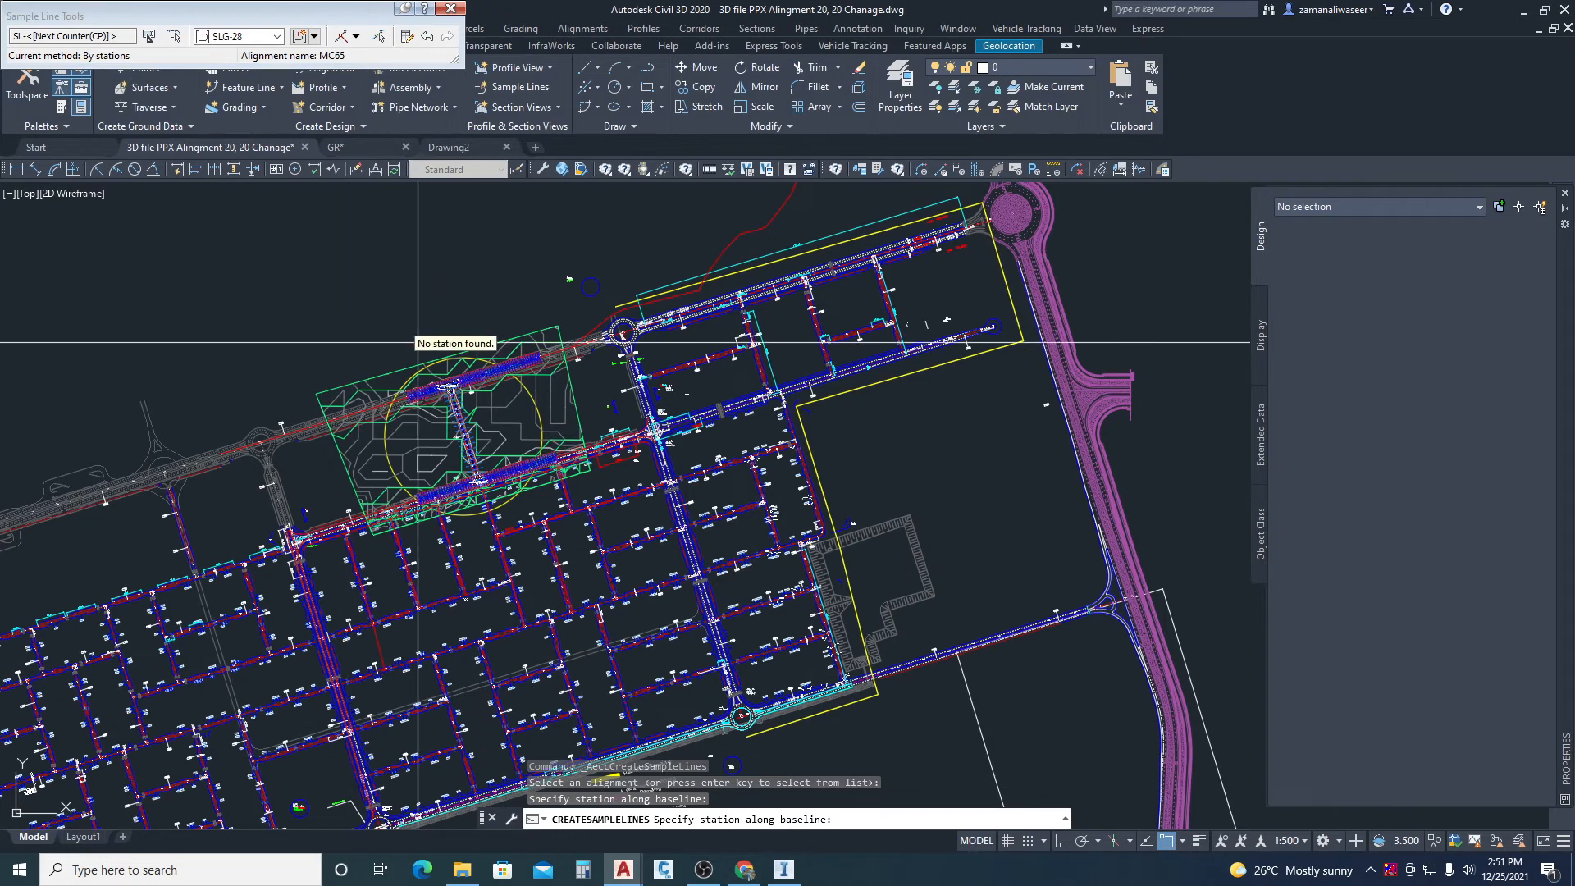
{"action": "key", "text": "Return"}
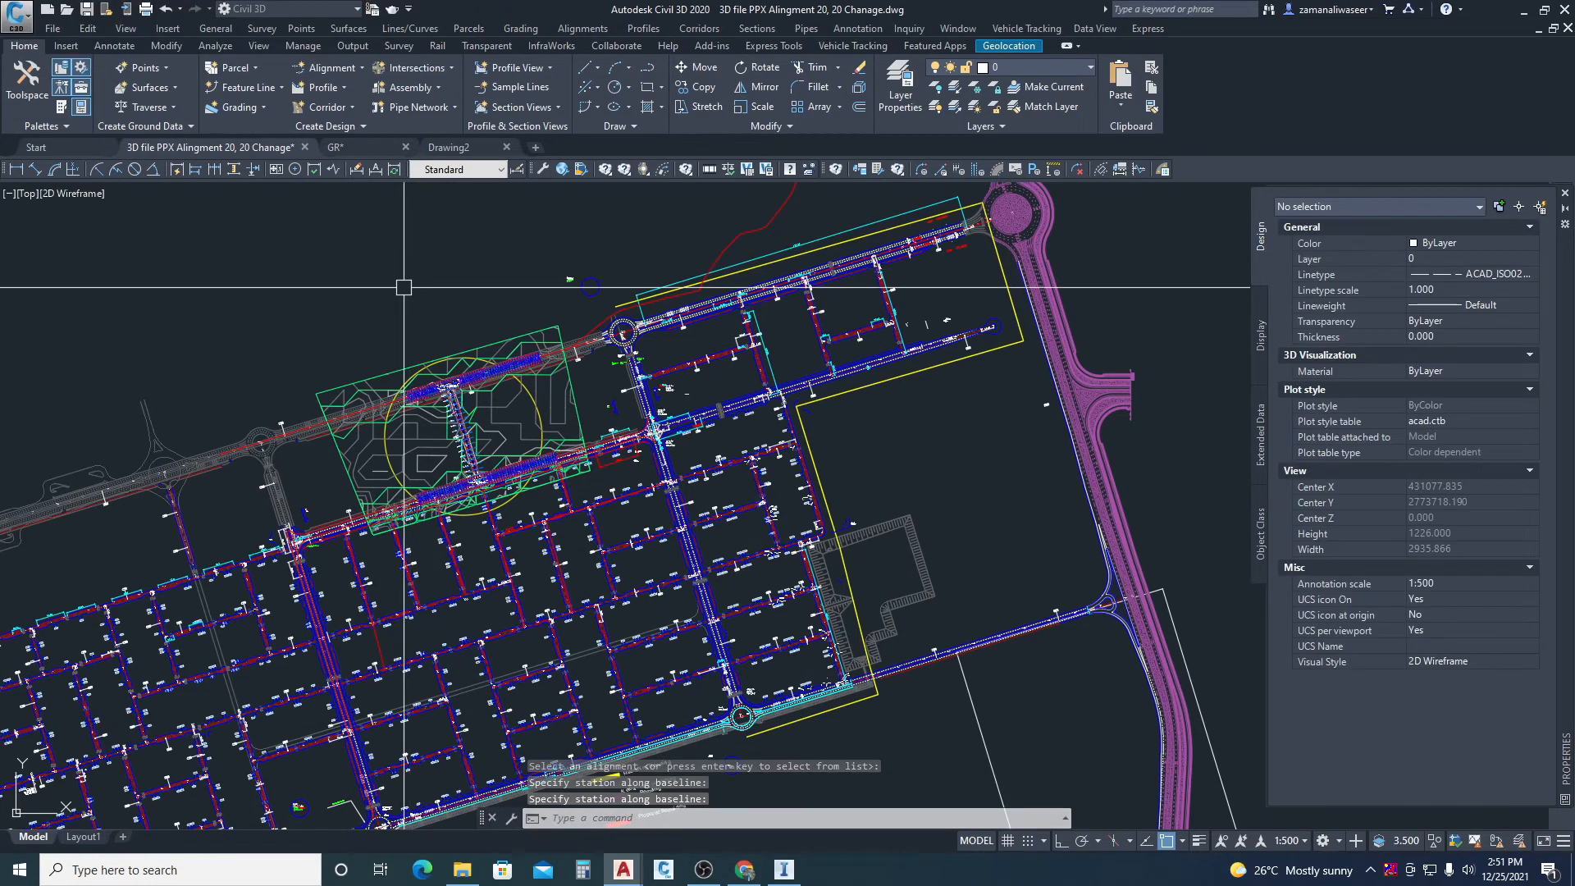
{"action": "scroll", "coordinate": [454, 425], "scroll_direction": "up", "scroll_amount": 10}
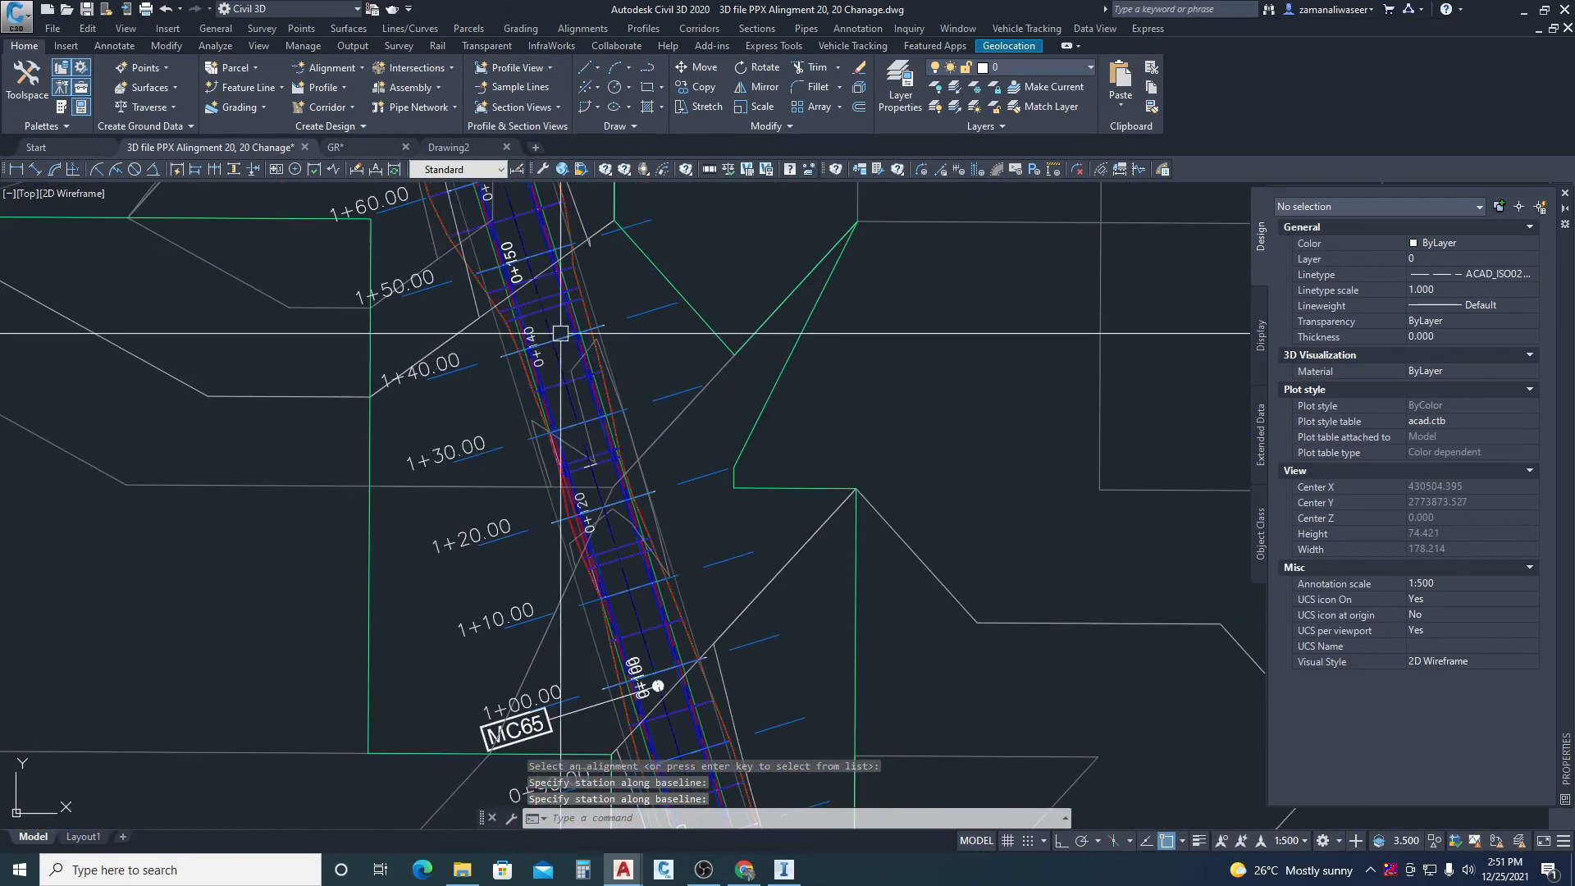
{"action": "scroll", "coordinate": [439, 358], "scroll_direction": "down", "scroll_amount": 4}
{"action": "scroll", "coordinate": [403, 356], "scroll_direction": "up", "scroll_amount": 2}
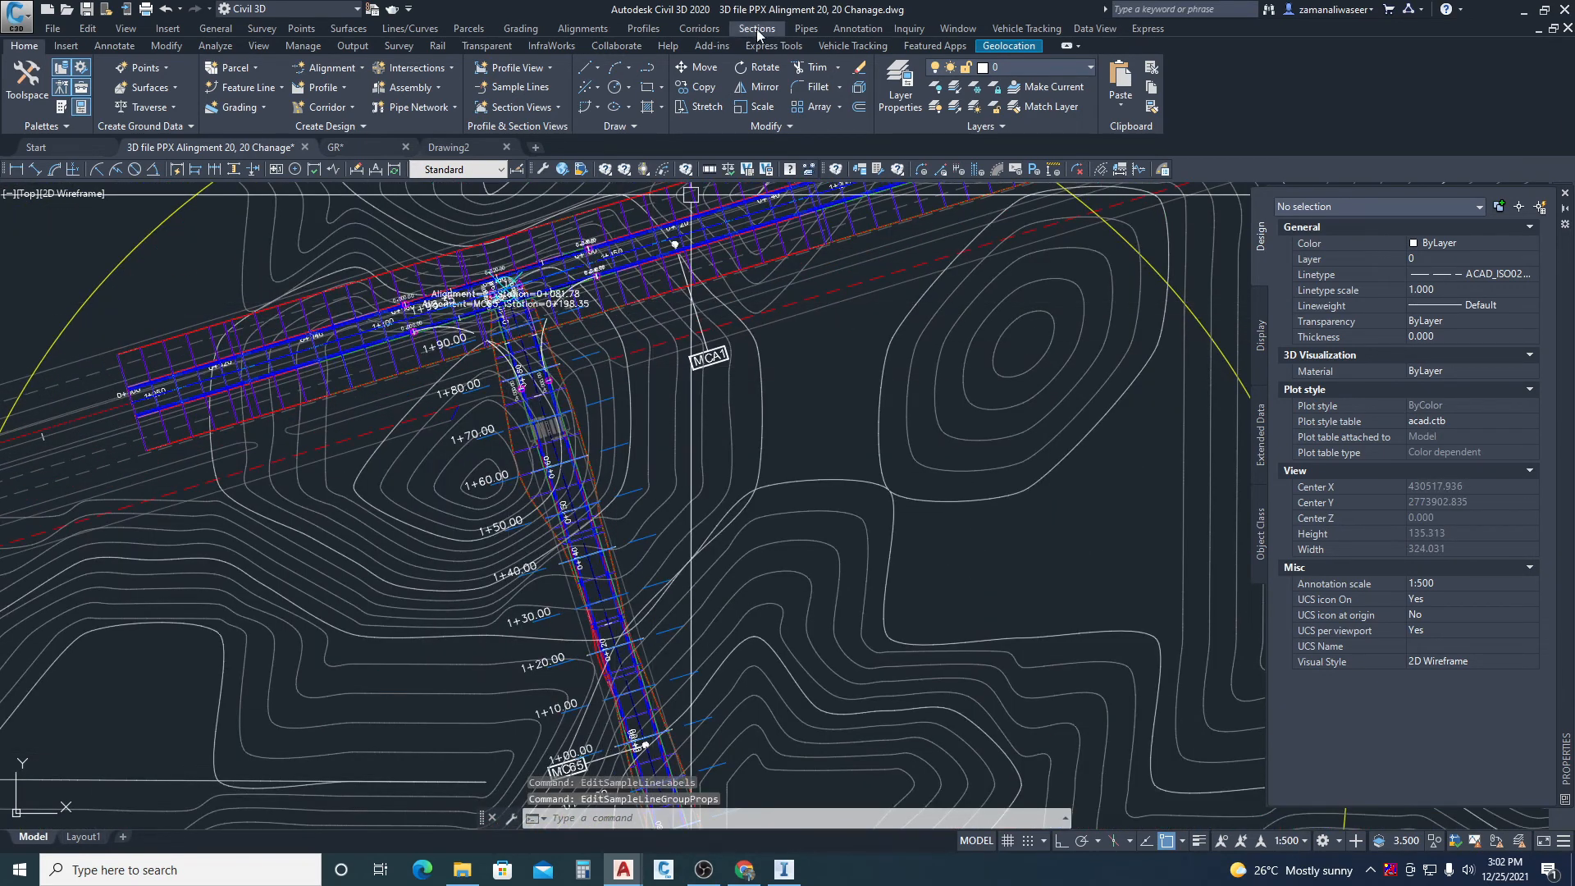
- Open Compute Materials for sample line group SLG-28 on the MC65 alignment and delete its existing material list
{"action": "left_click", "coordinate": [745, 29]}
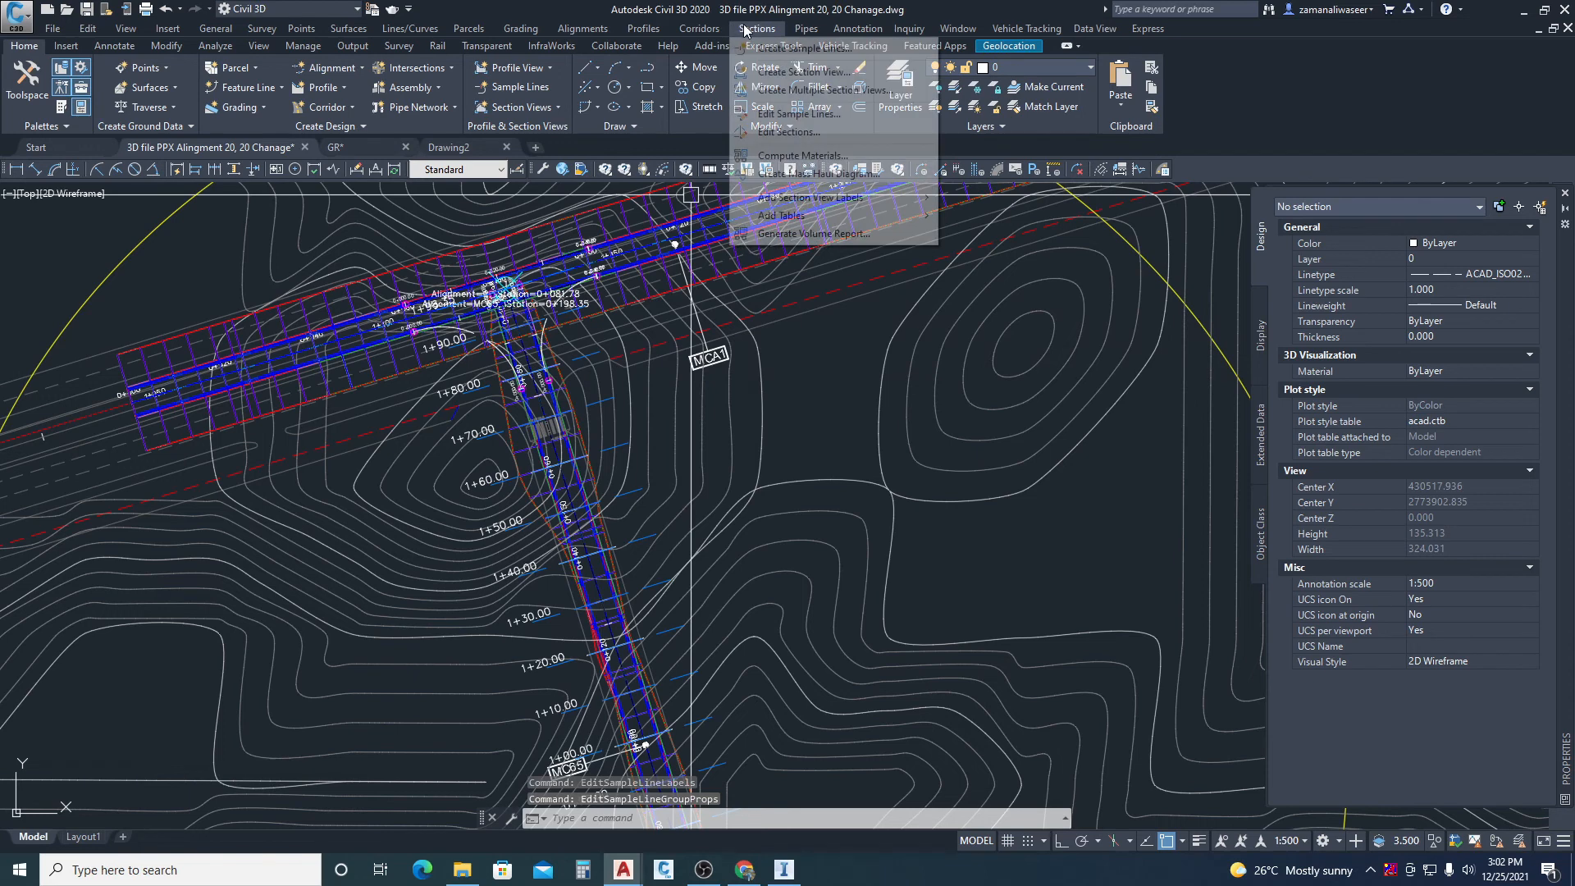
{"action": "mouse_move", "coordinate": [806, 28]}
{"action": "mouse_move", "coordinate": [756, 32]}
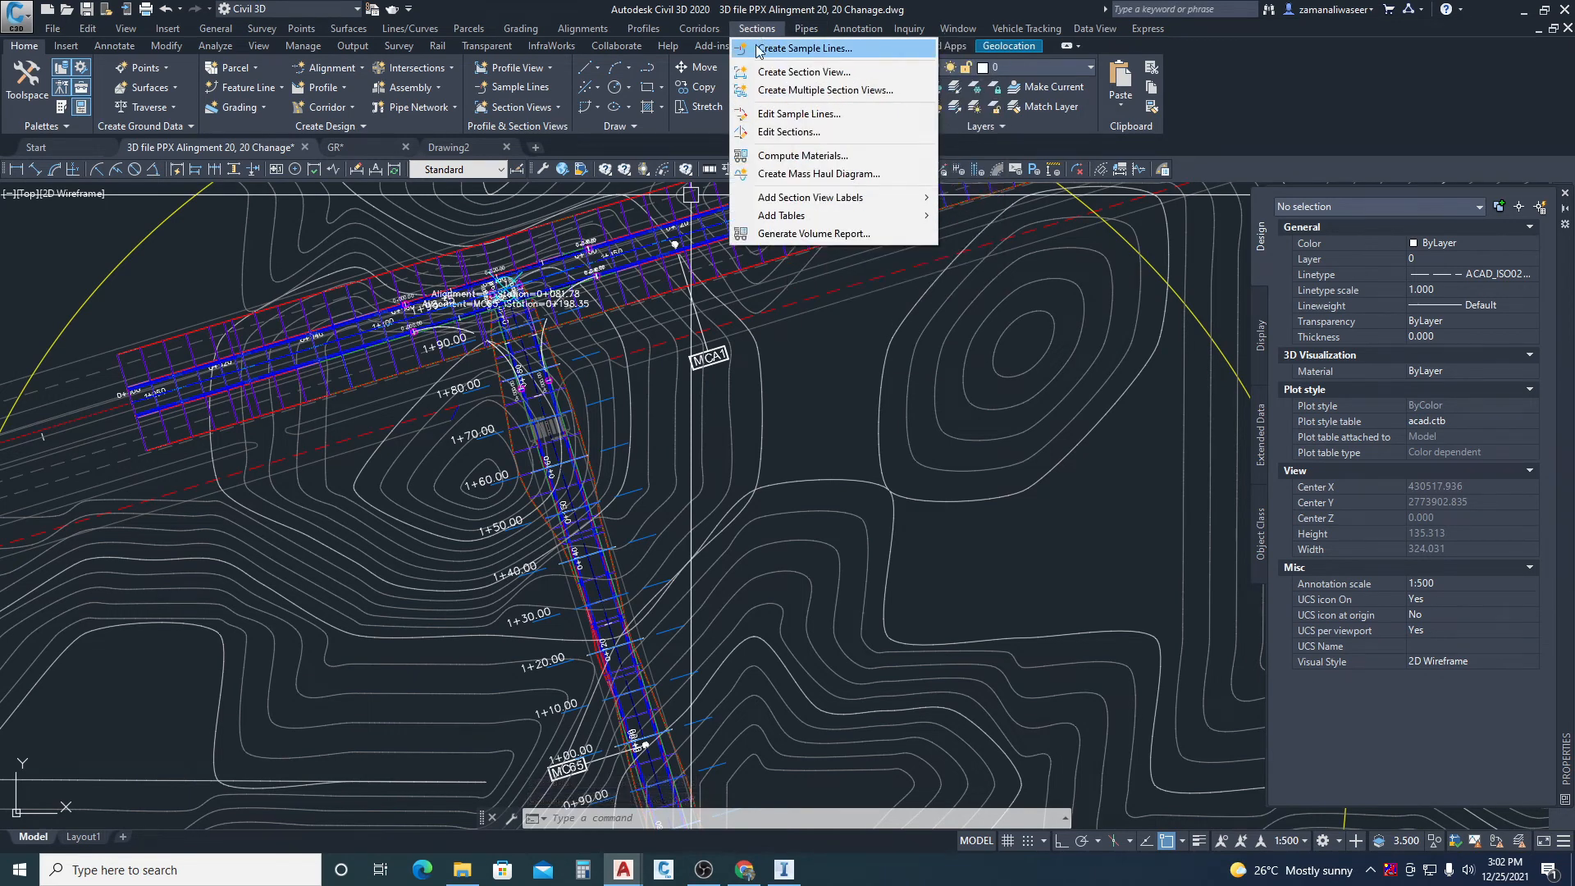
{"action": "left_click", "coordinate": [792, 156]}
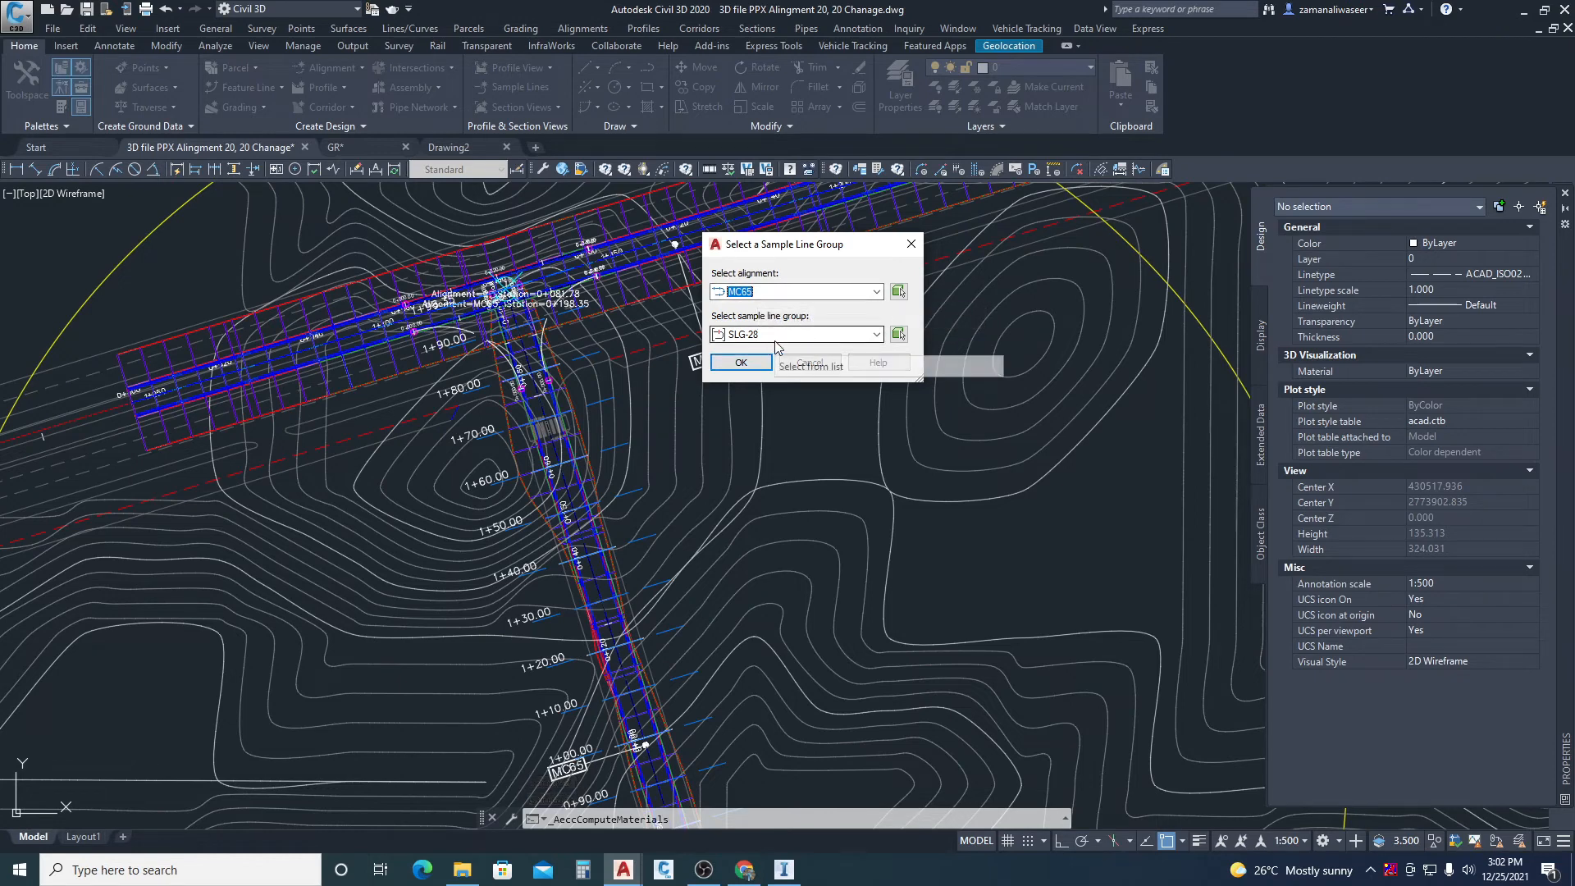
{"action": "left_click", "coordinate": [739, 363]}
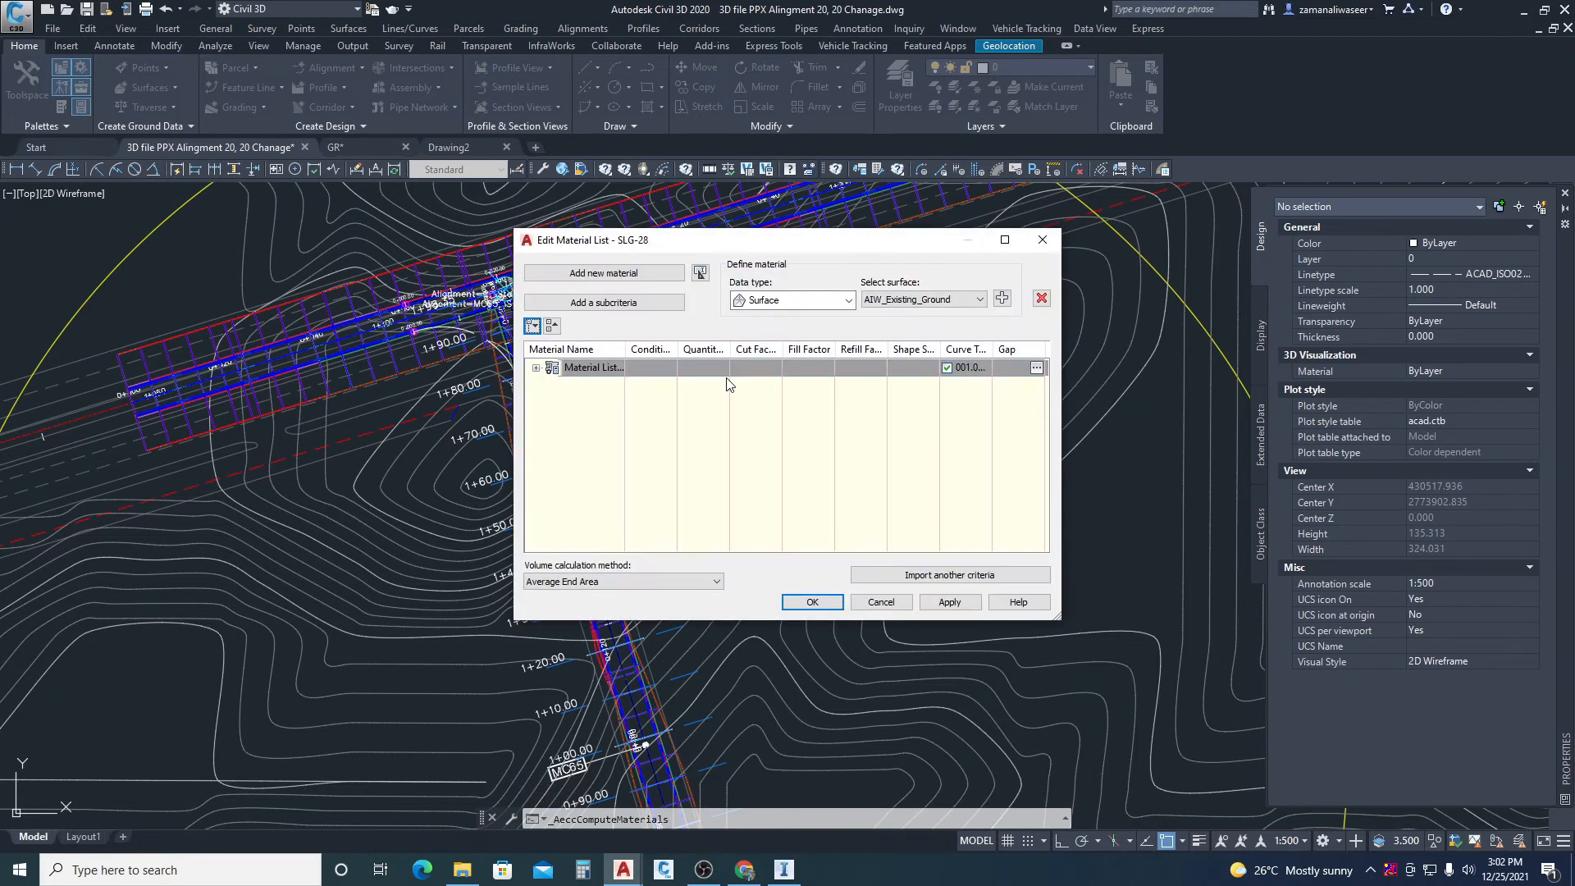
{"action": "left_click", "coordinate": [1043, 299]}
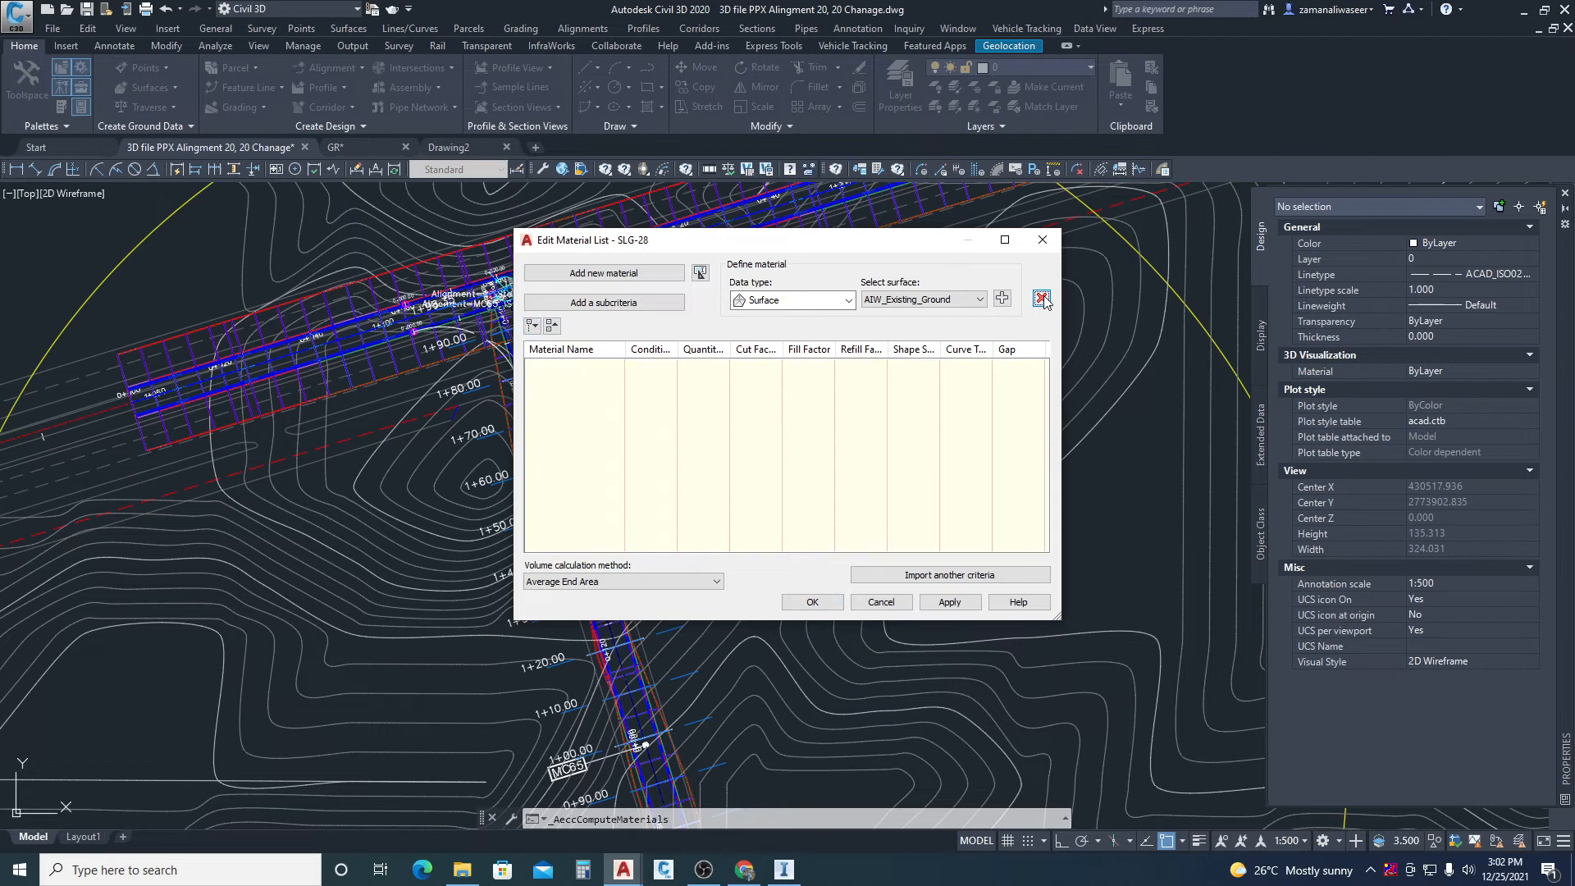
- Import the Cut and Fill criteria with AIW_Existing_Ground as EG and MC65 FM as DATUM, and apply the new material list
{"action": "left_click", "coordinate": [943, 578]}
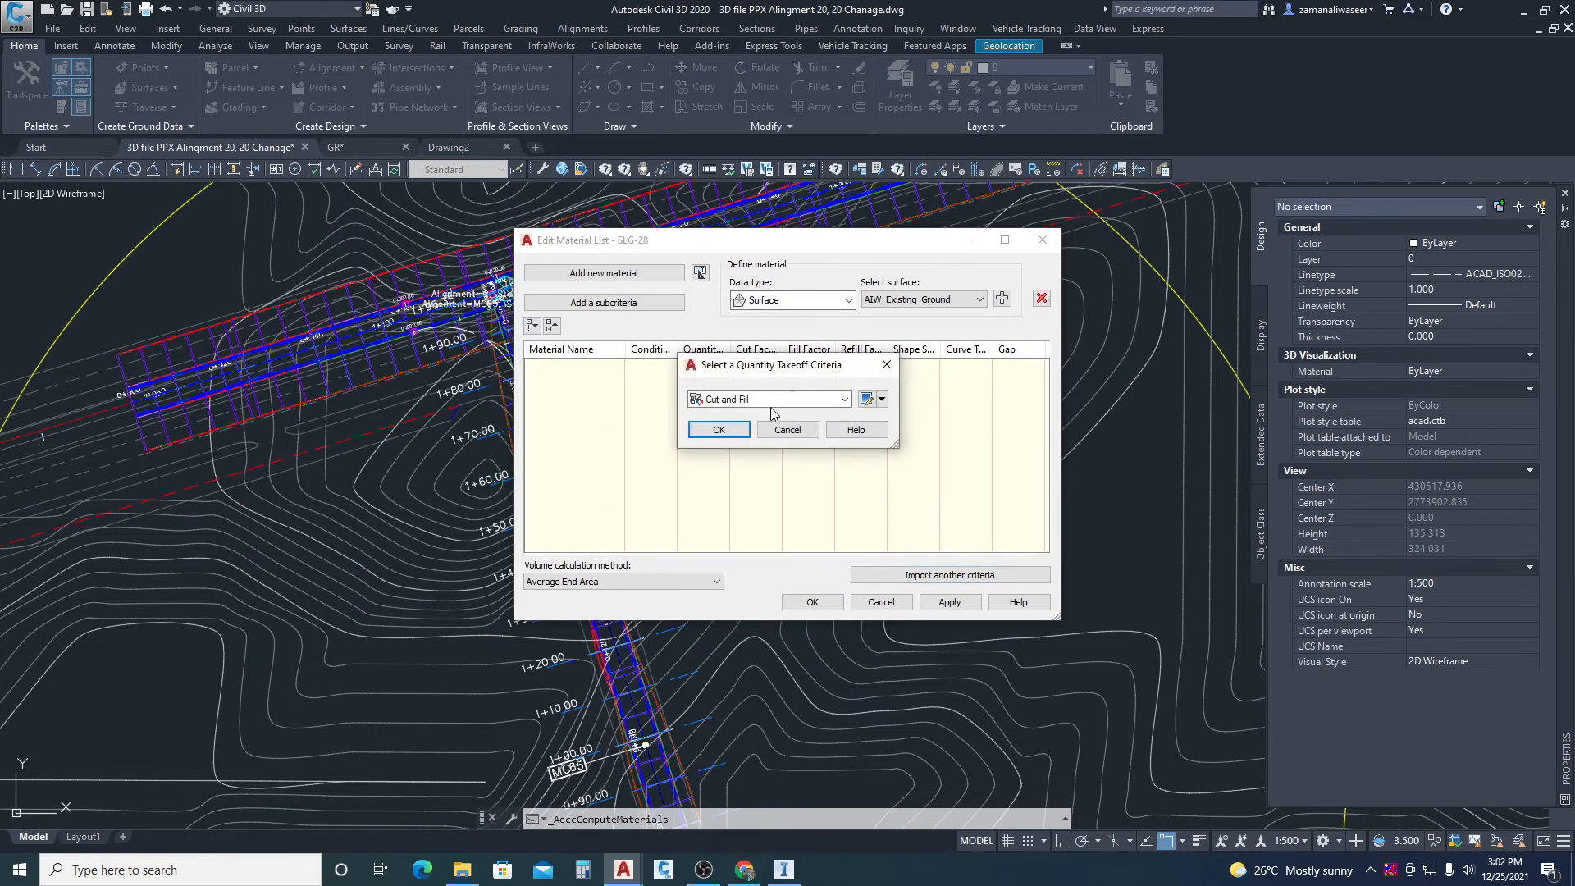
{"action": "left_click", "coordinate": [718, 430]}
{"action": "left_click", "coordinate": [788, 359]}
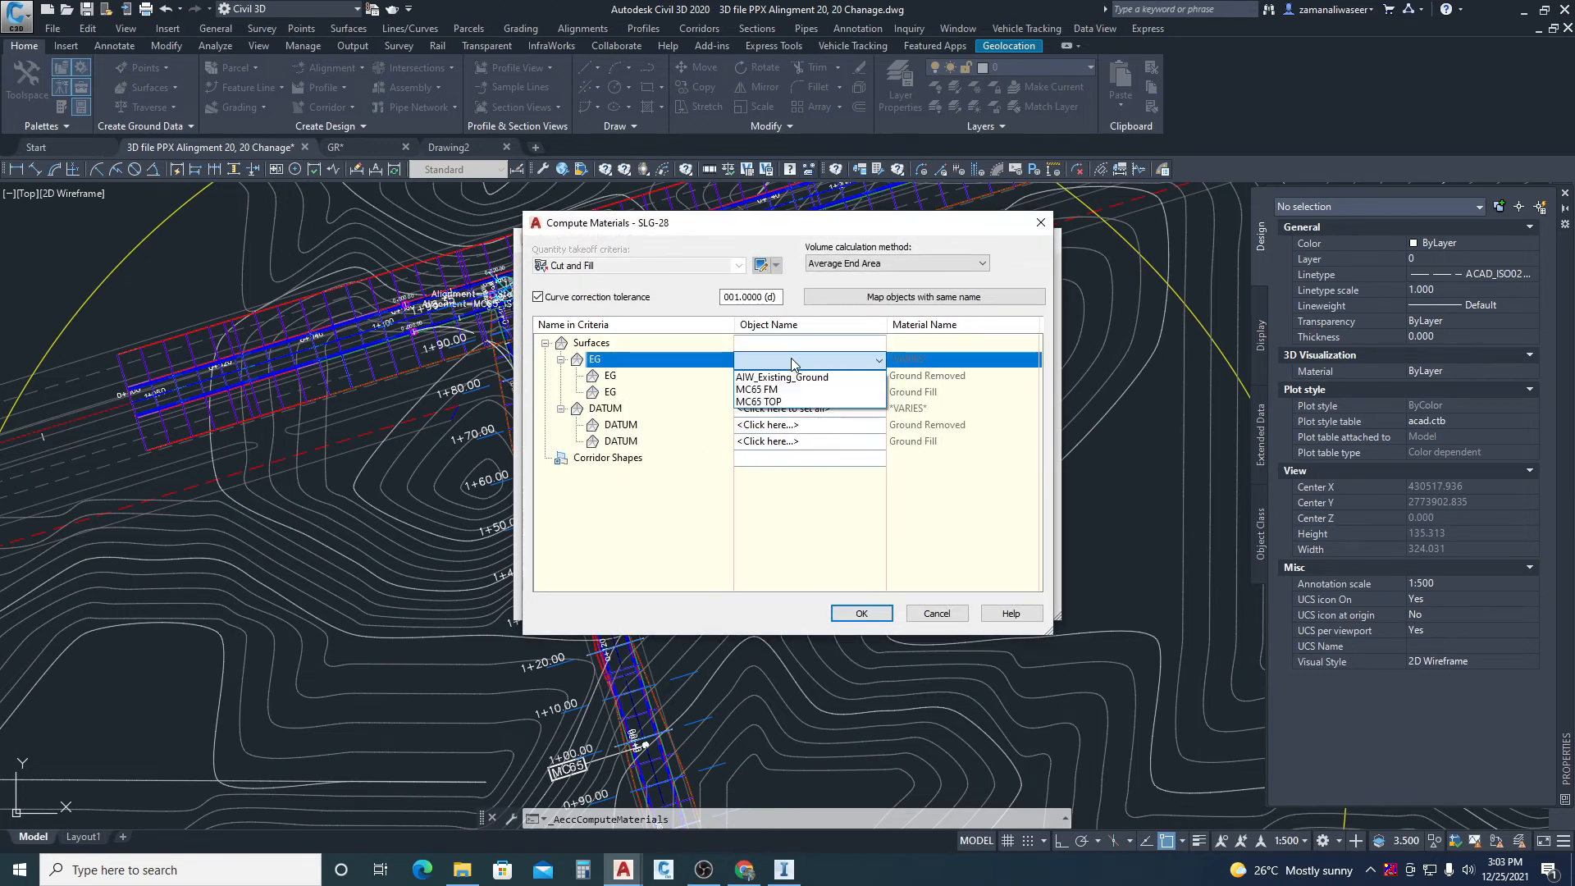
{"action": "left_click", "coordinate": [772, 377]}
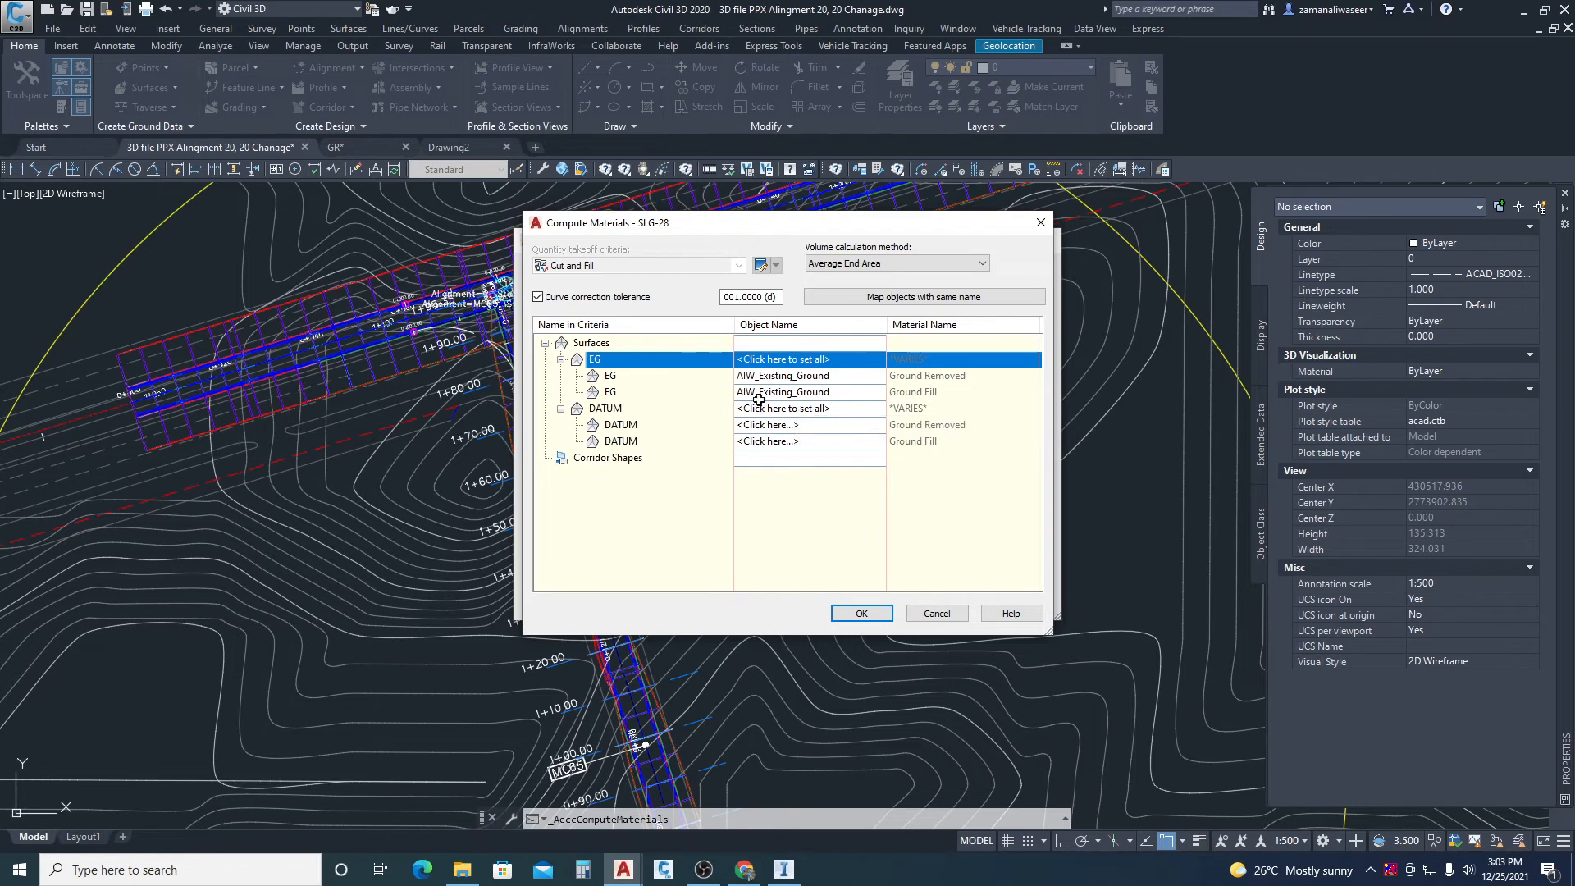
{"action": "left_click", "coordinate": [813, 408]}
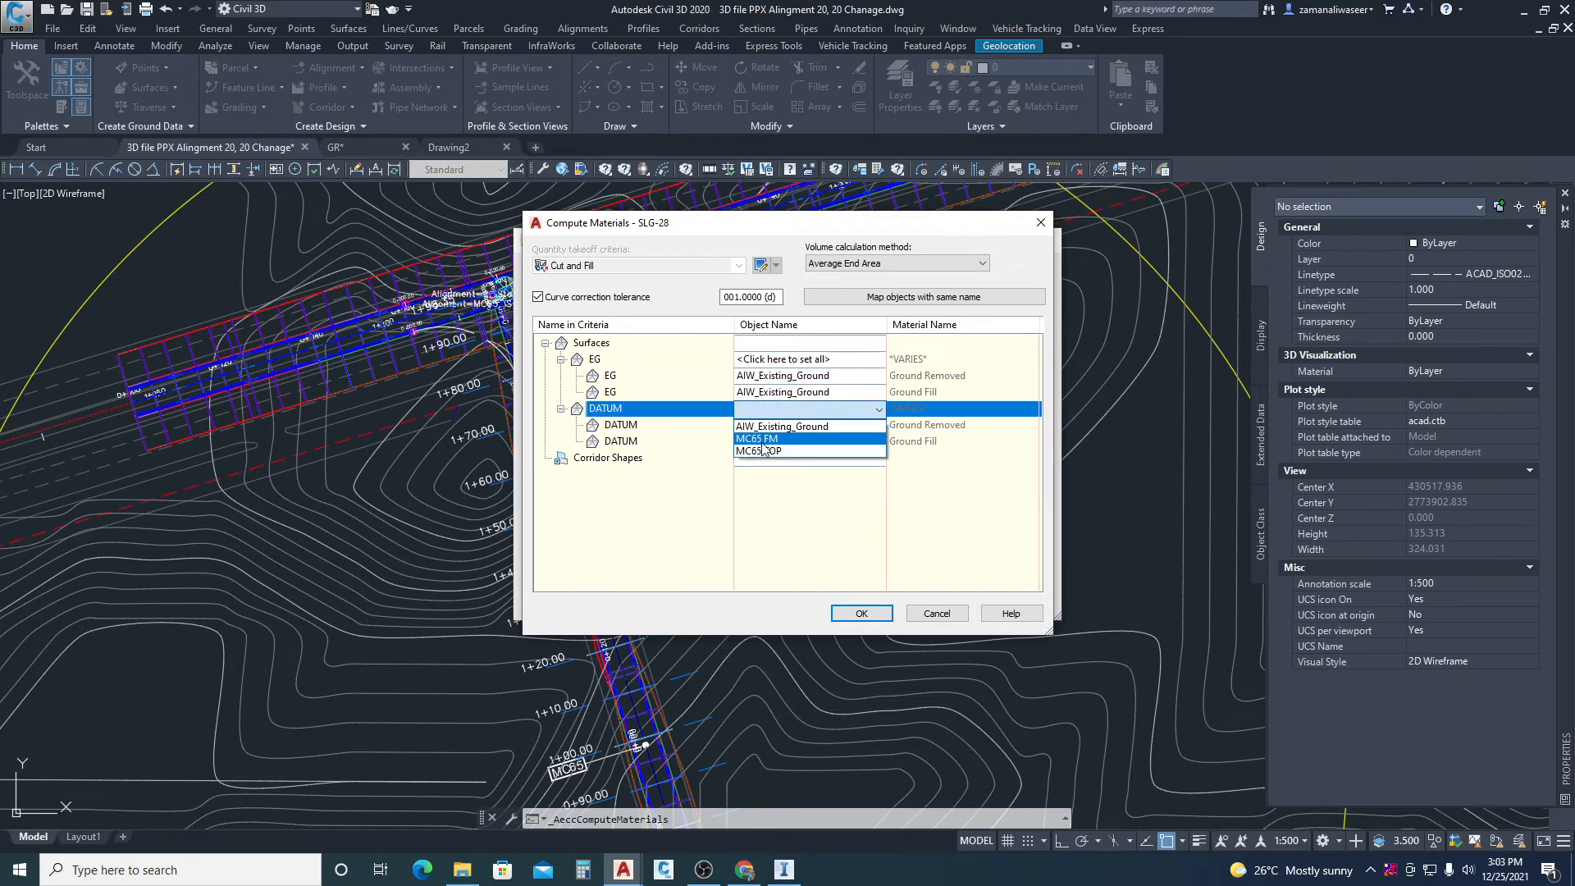
{"action": "left_click", "coordinate": [773, 439]}
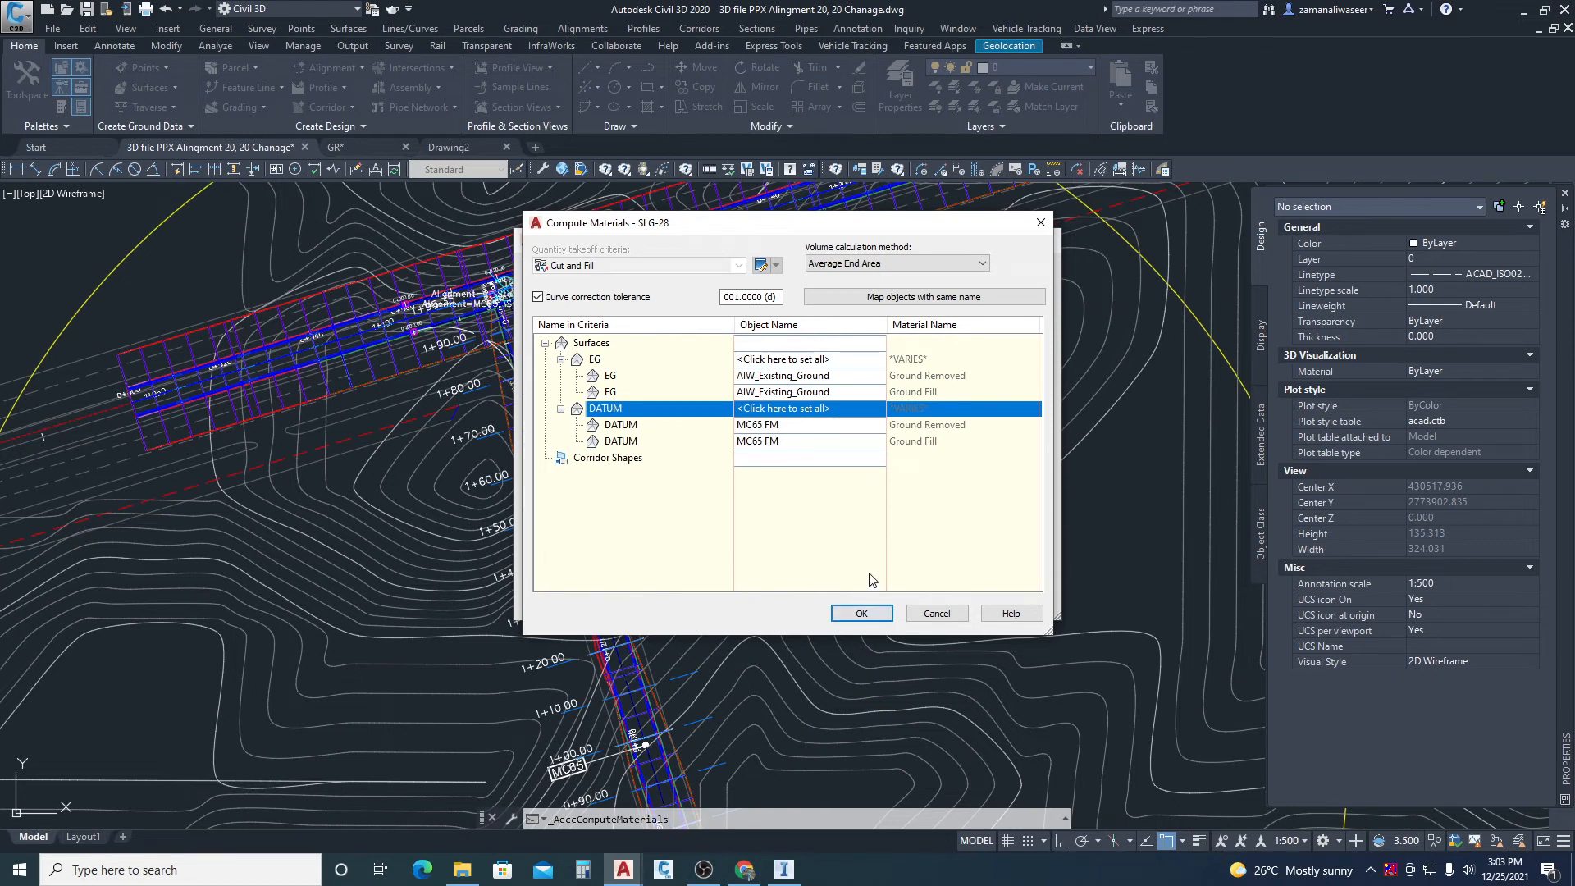
{"action": "left_click", "coordinate": [849, 615]}
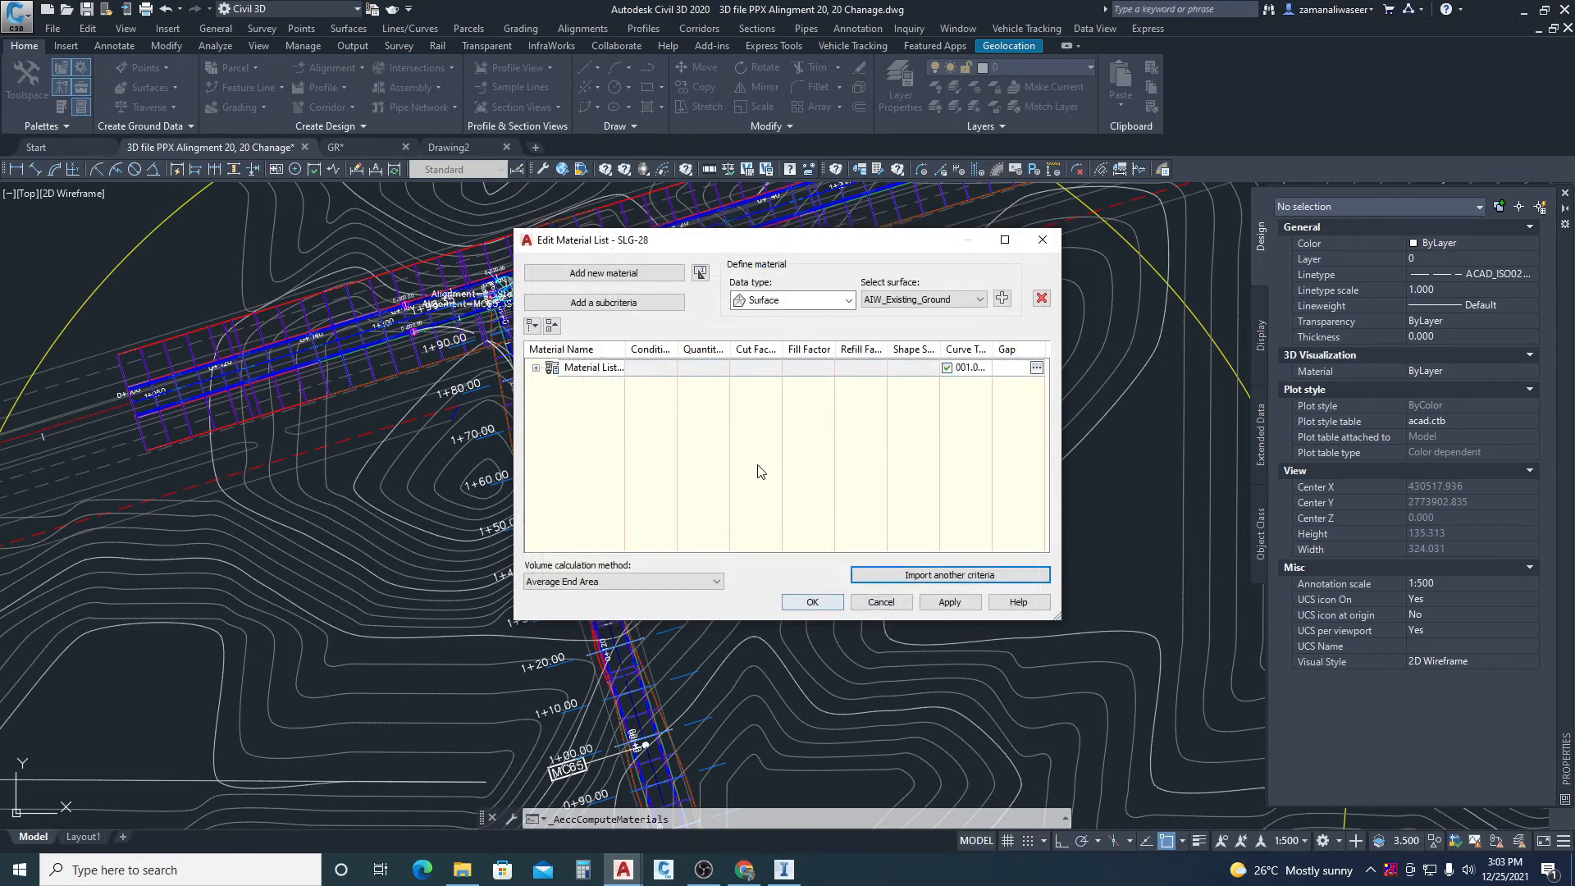
{"action": "left_click", "coordinate": [950, 602]}
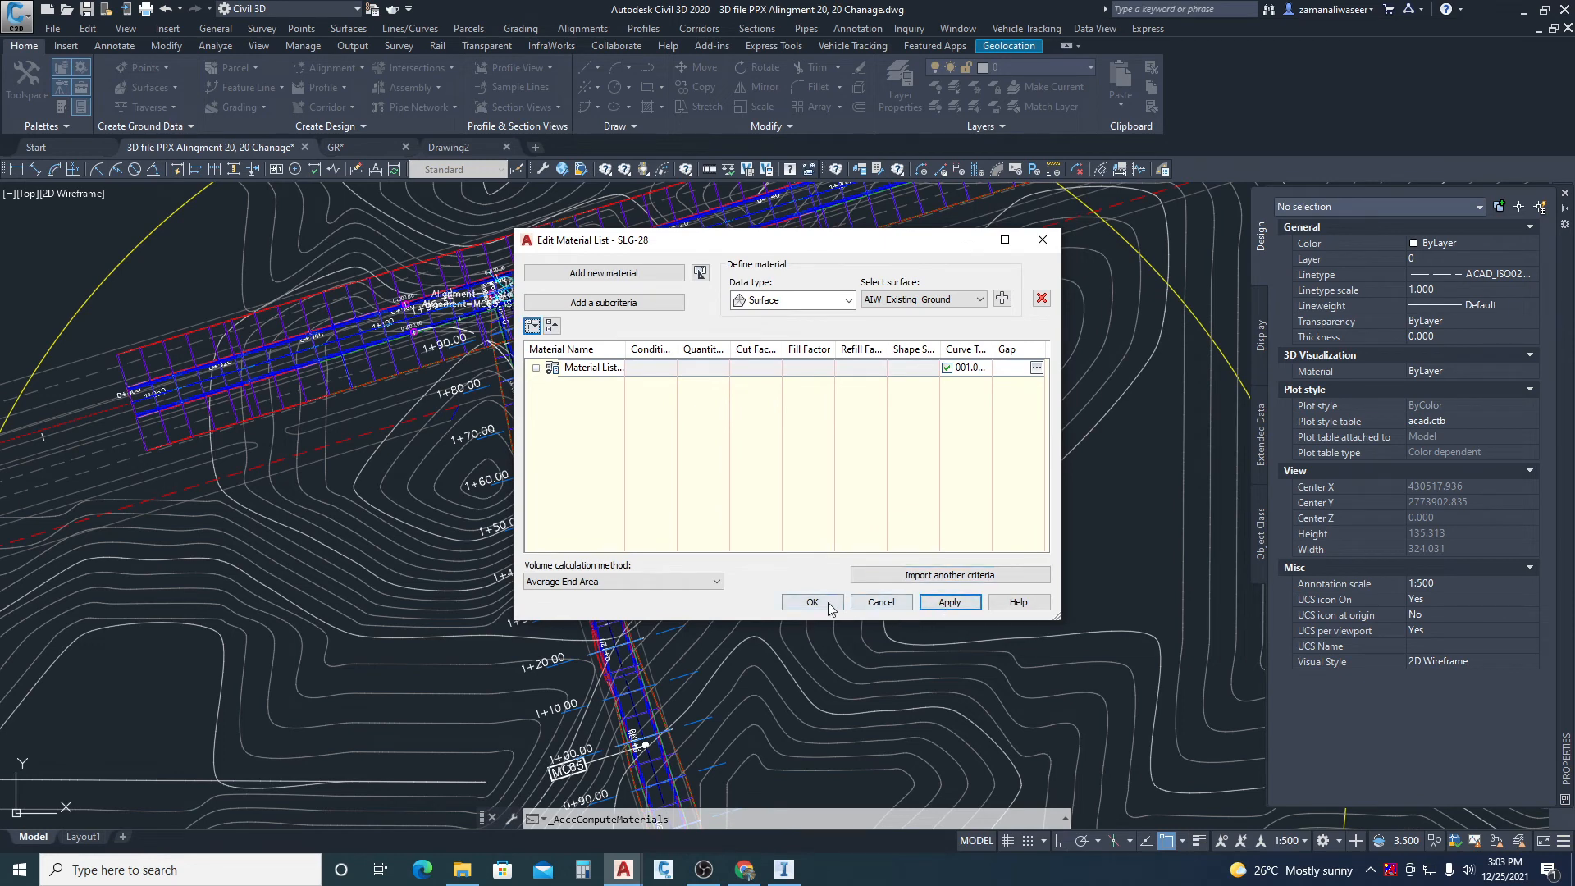
{"action": "left_click", "coordinate": [821, 602]}
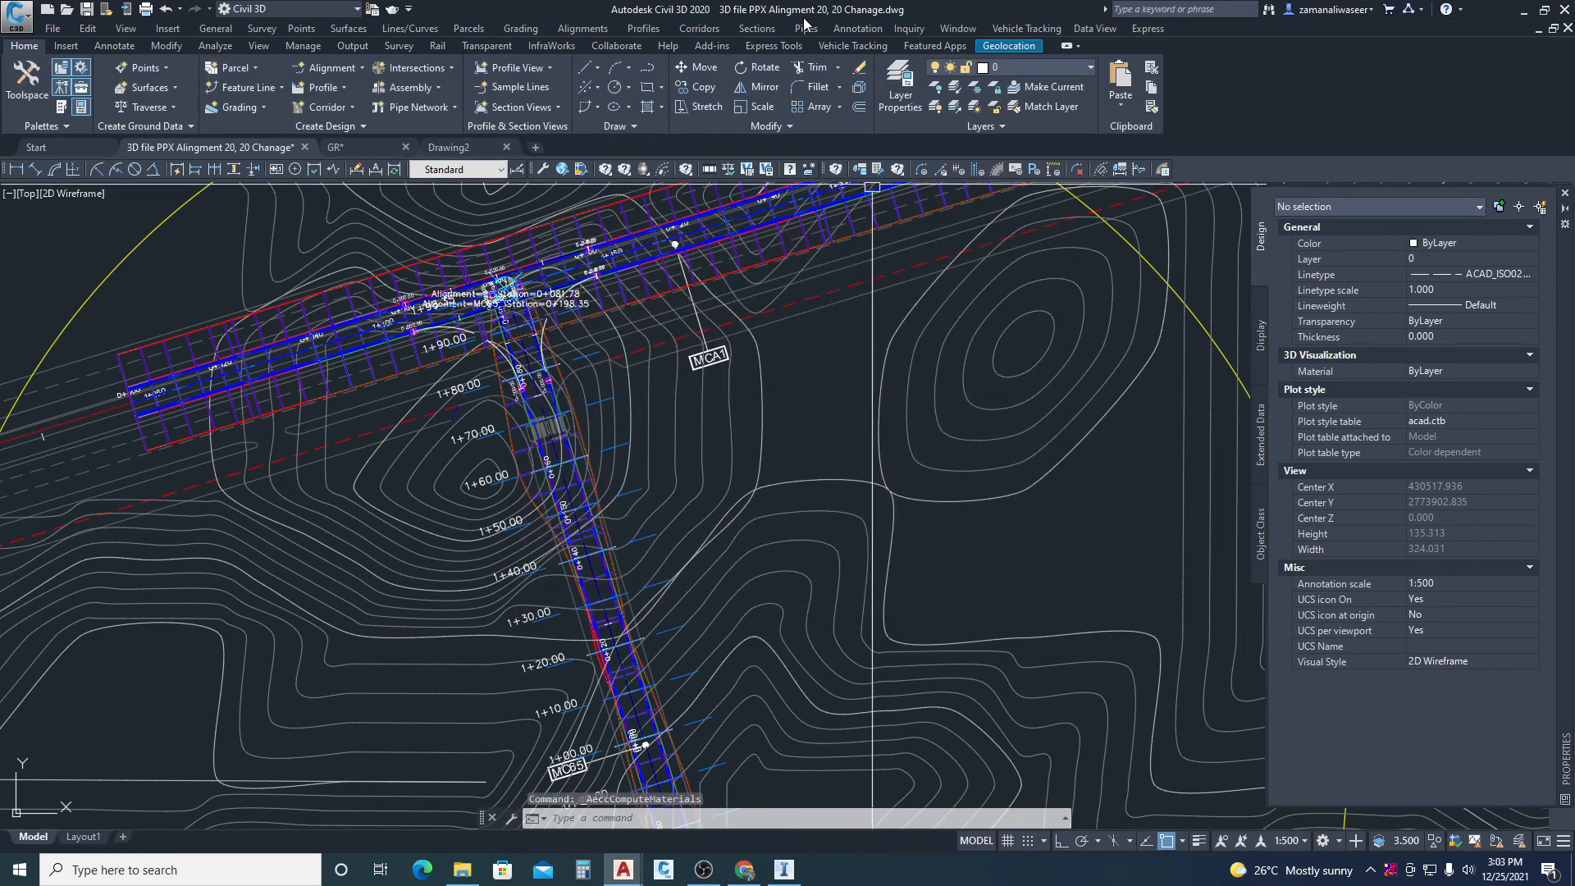
- Start creating multiple section views for MC65 sample line group SLG-28 with the Road Section By SH view style
{"action": "left_click", "coordinate": [758, 30]}
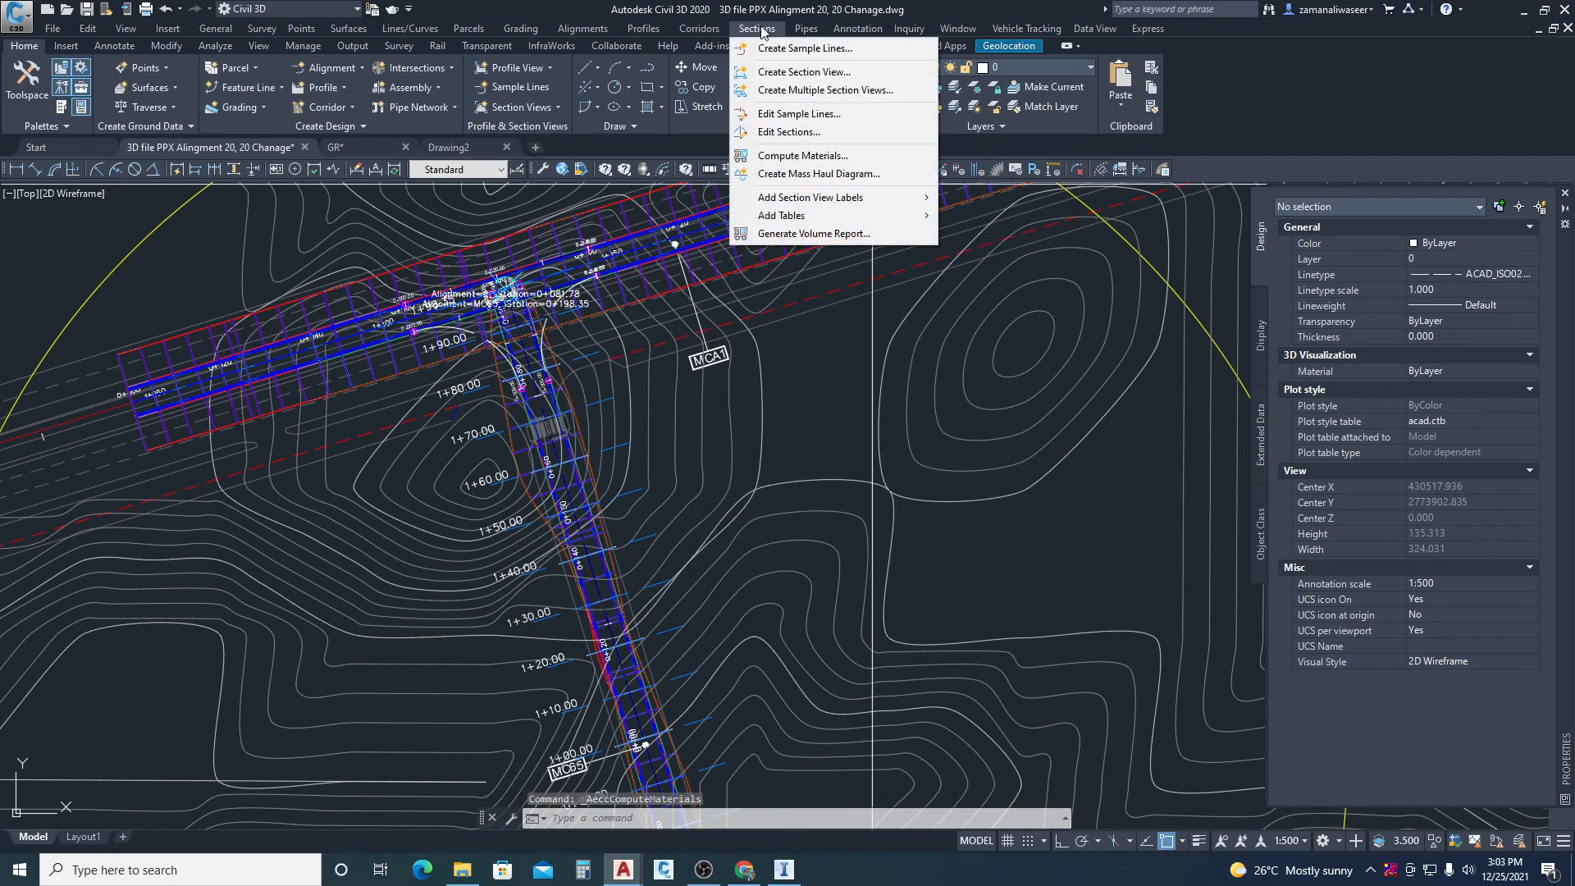
{"action": "left_click", "coordinate": [805, 90]}
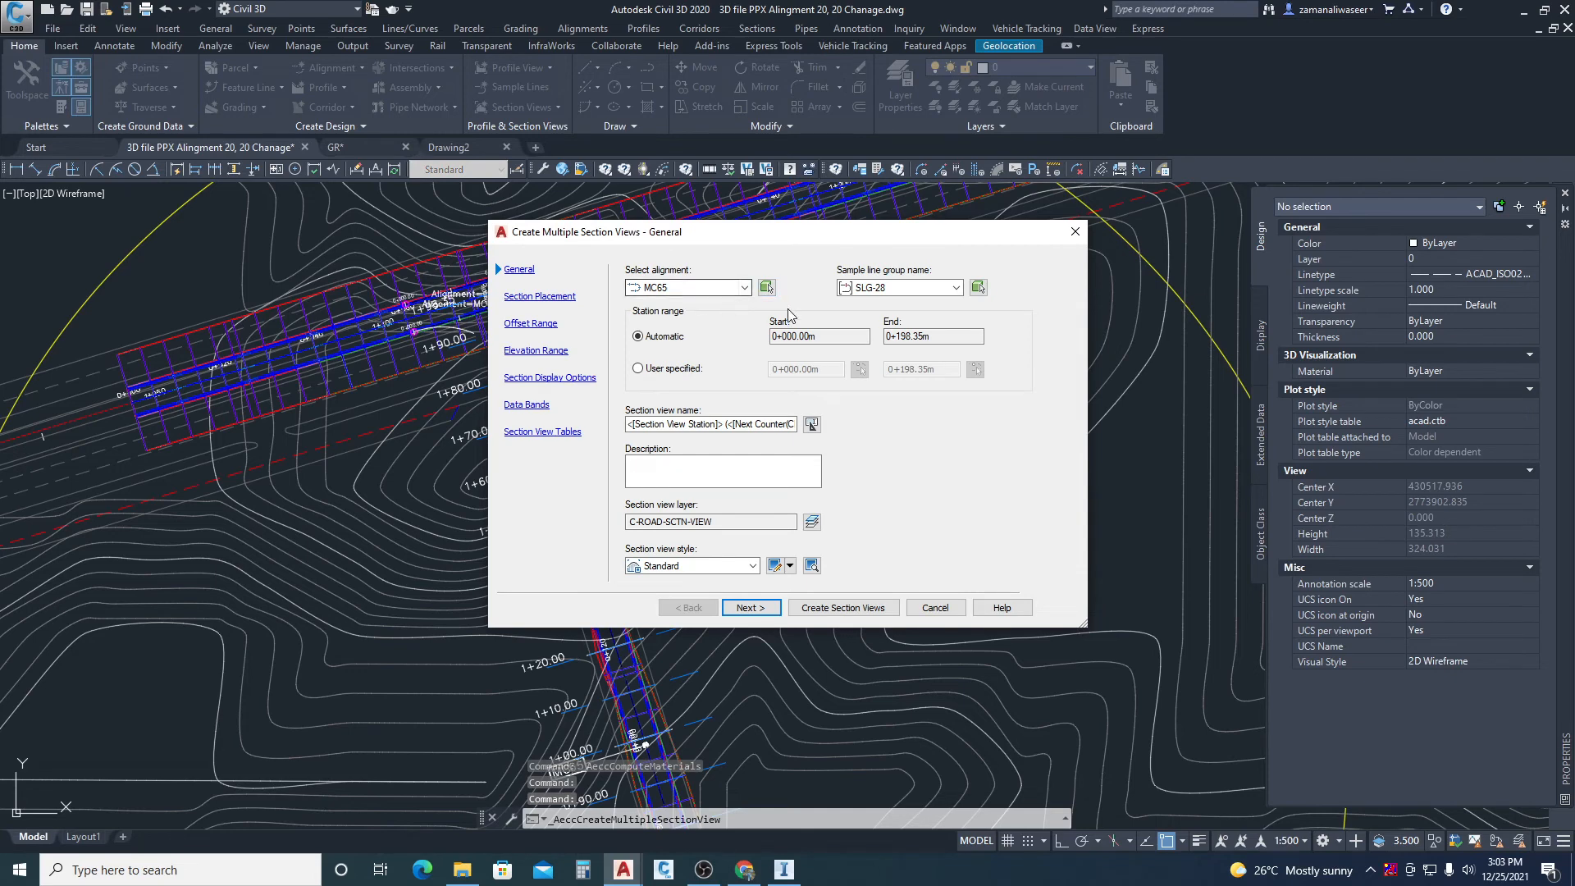
{"action": "left_click", "coordinate": [704, 567]}
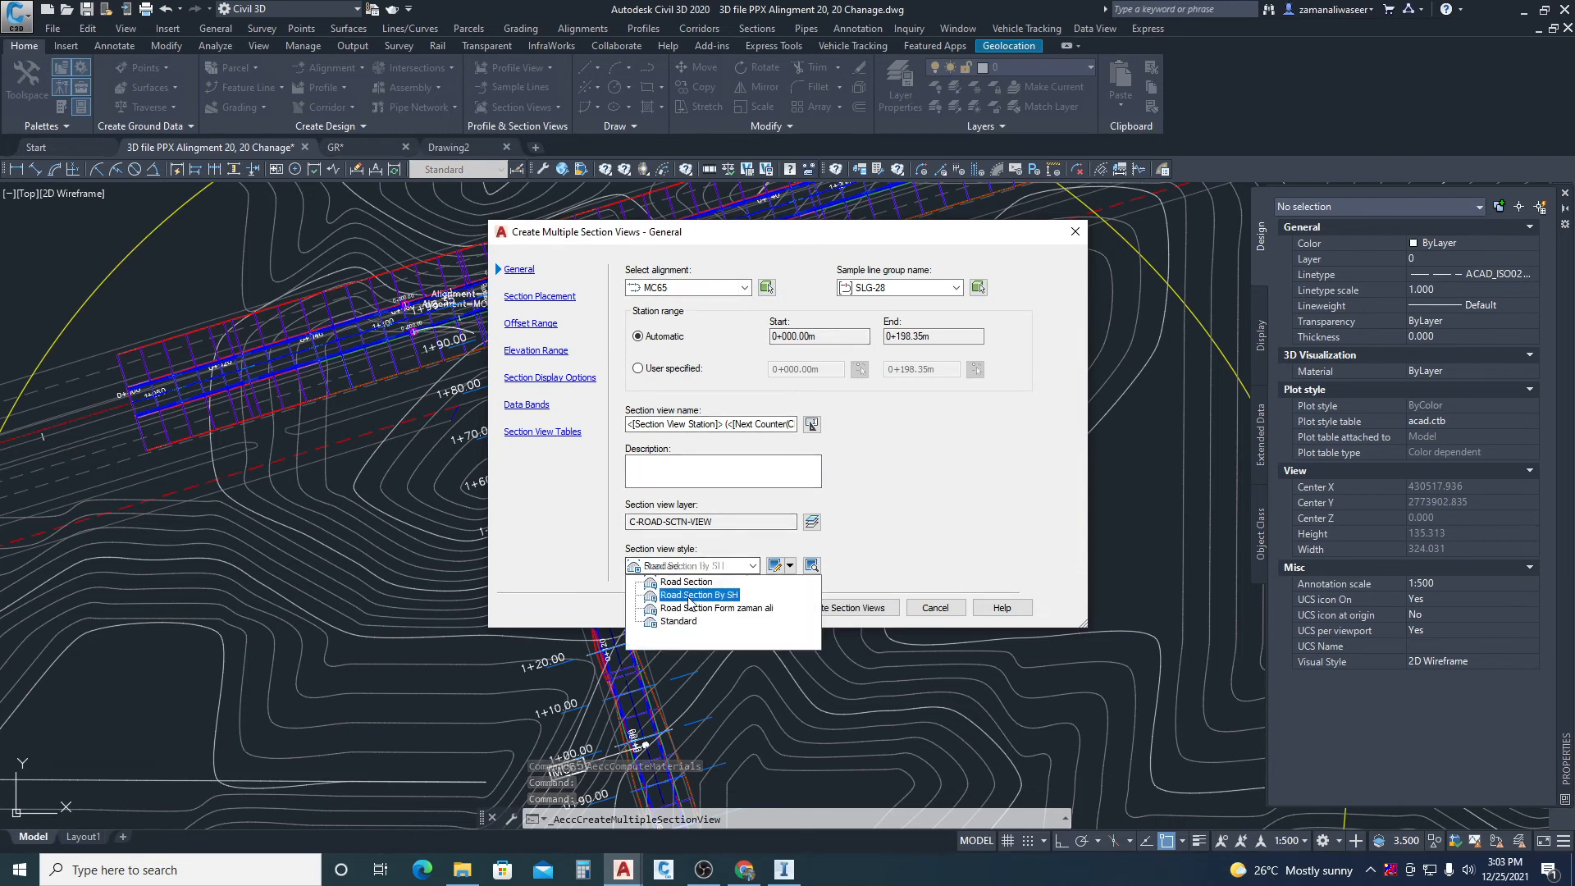
{"action": "left_click", "coordinate": [697, 595]}
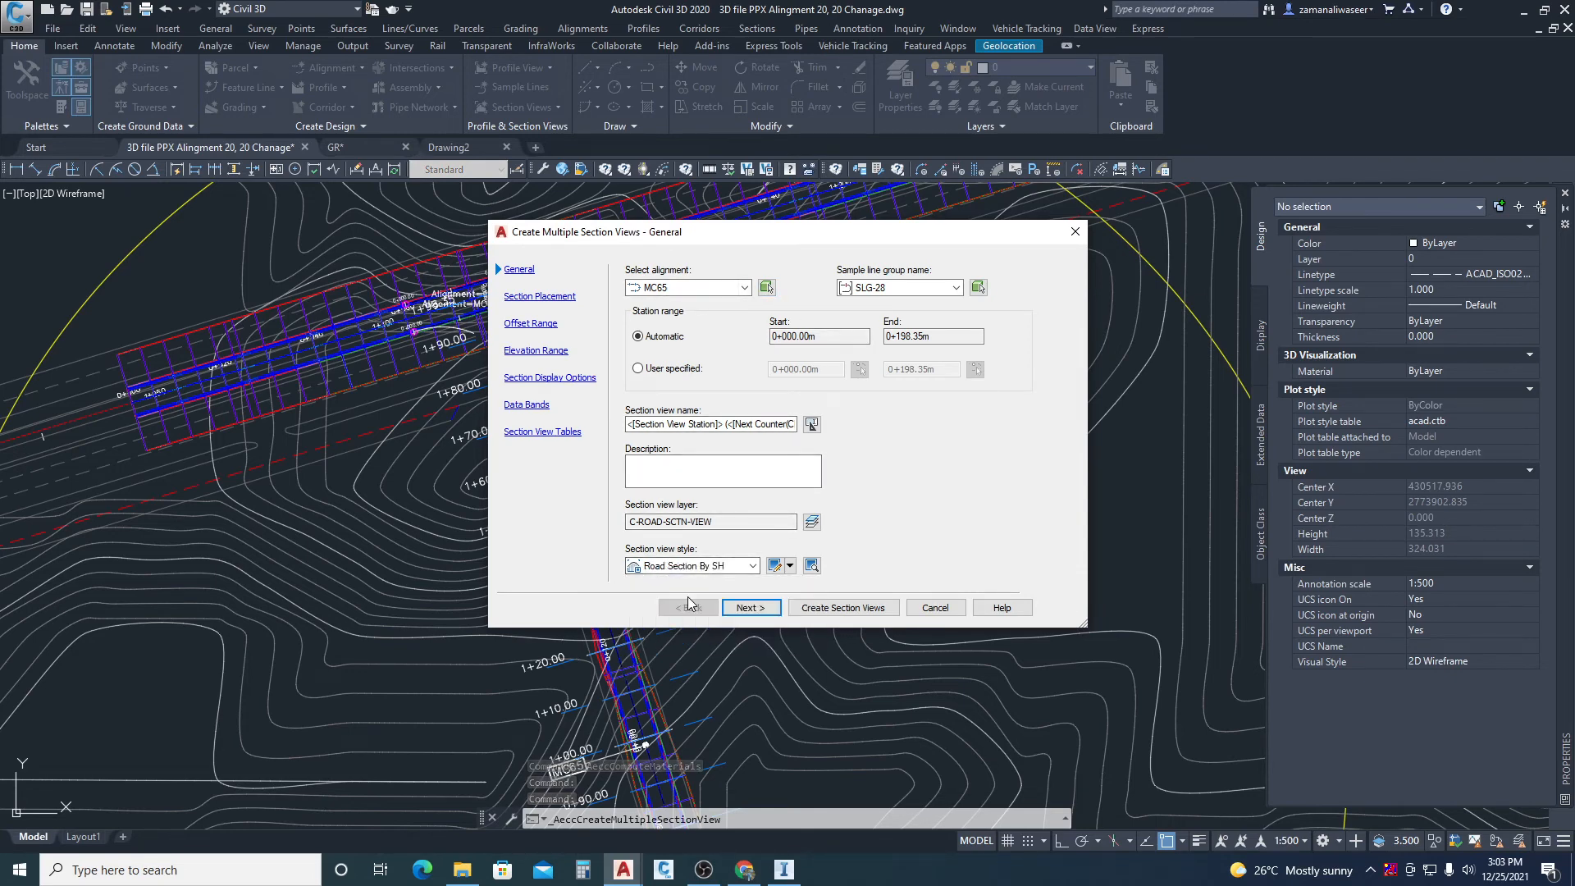
{"action": "left_click", "coordinate": [752, 608]}
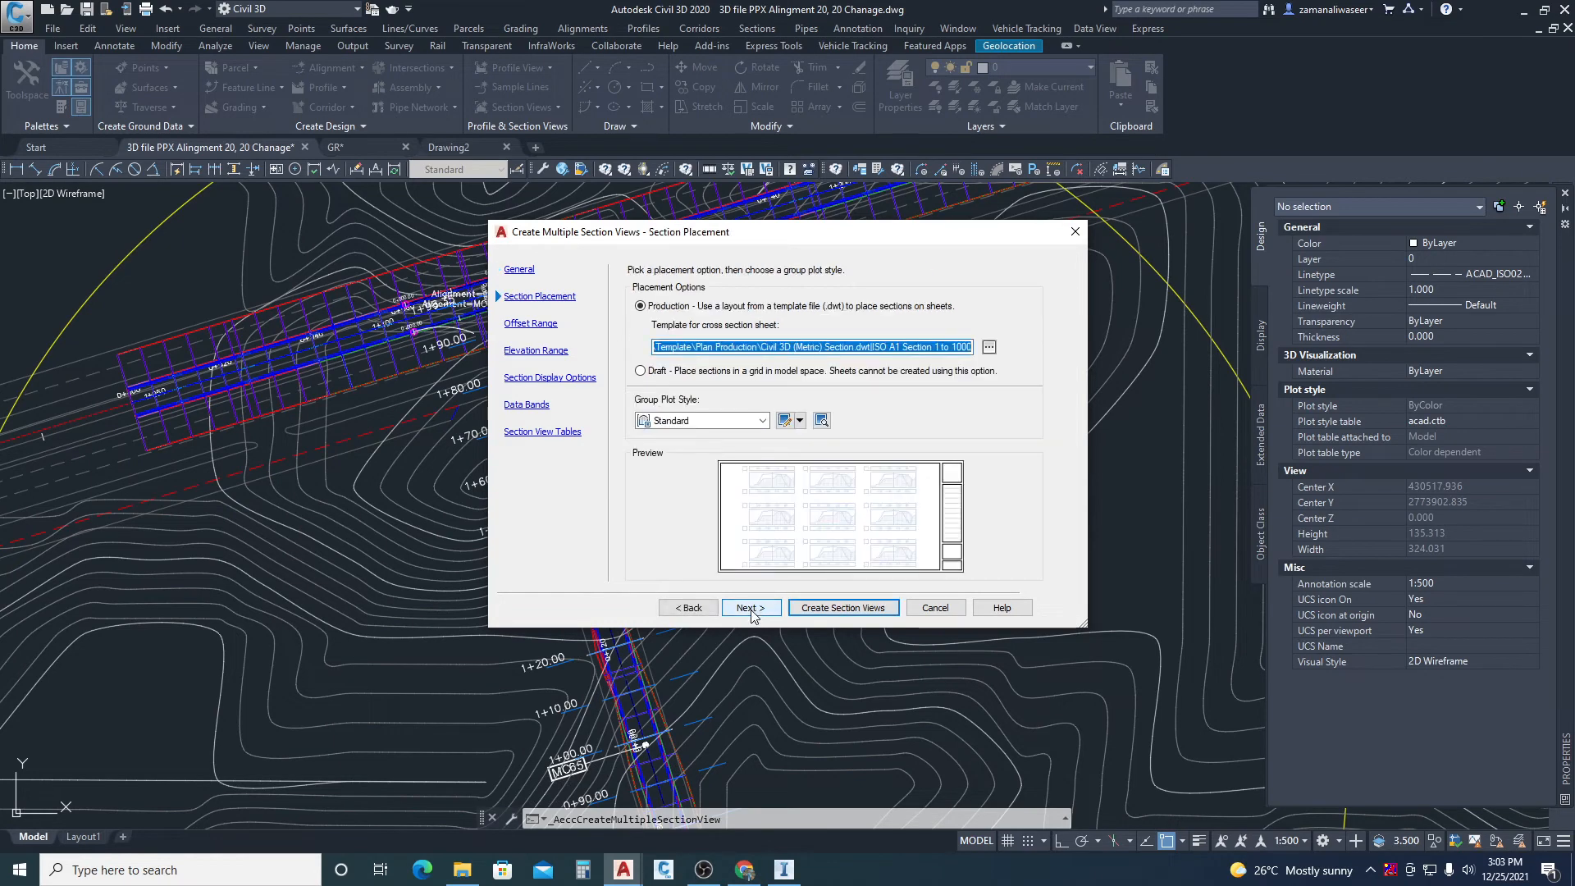
- Keep the default placement, offset, elevation and display options, and choose New Section View Band Set - 2 as the band set
{"action": "left_click", "coordinate": [752, 608]}
{"action": "left_click", "coordinate": [752, 608]}
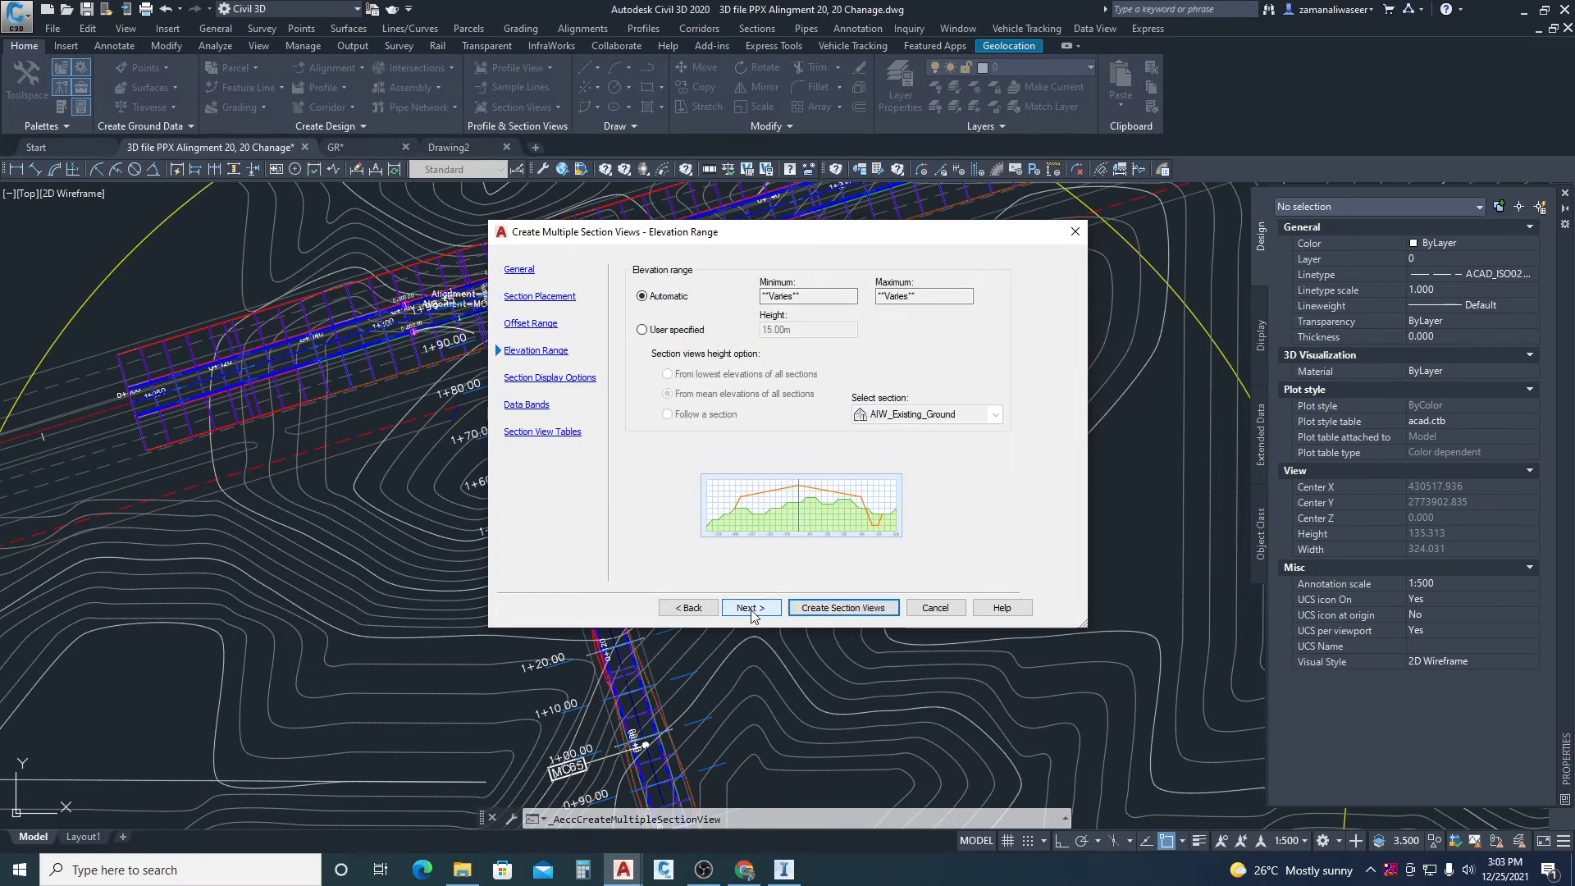
{"action": "left_click", "coordinate": [751, 608]}
{"action": "left_click", "coordinate": [752, 608]}
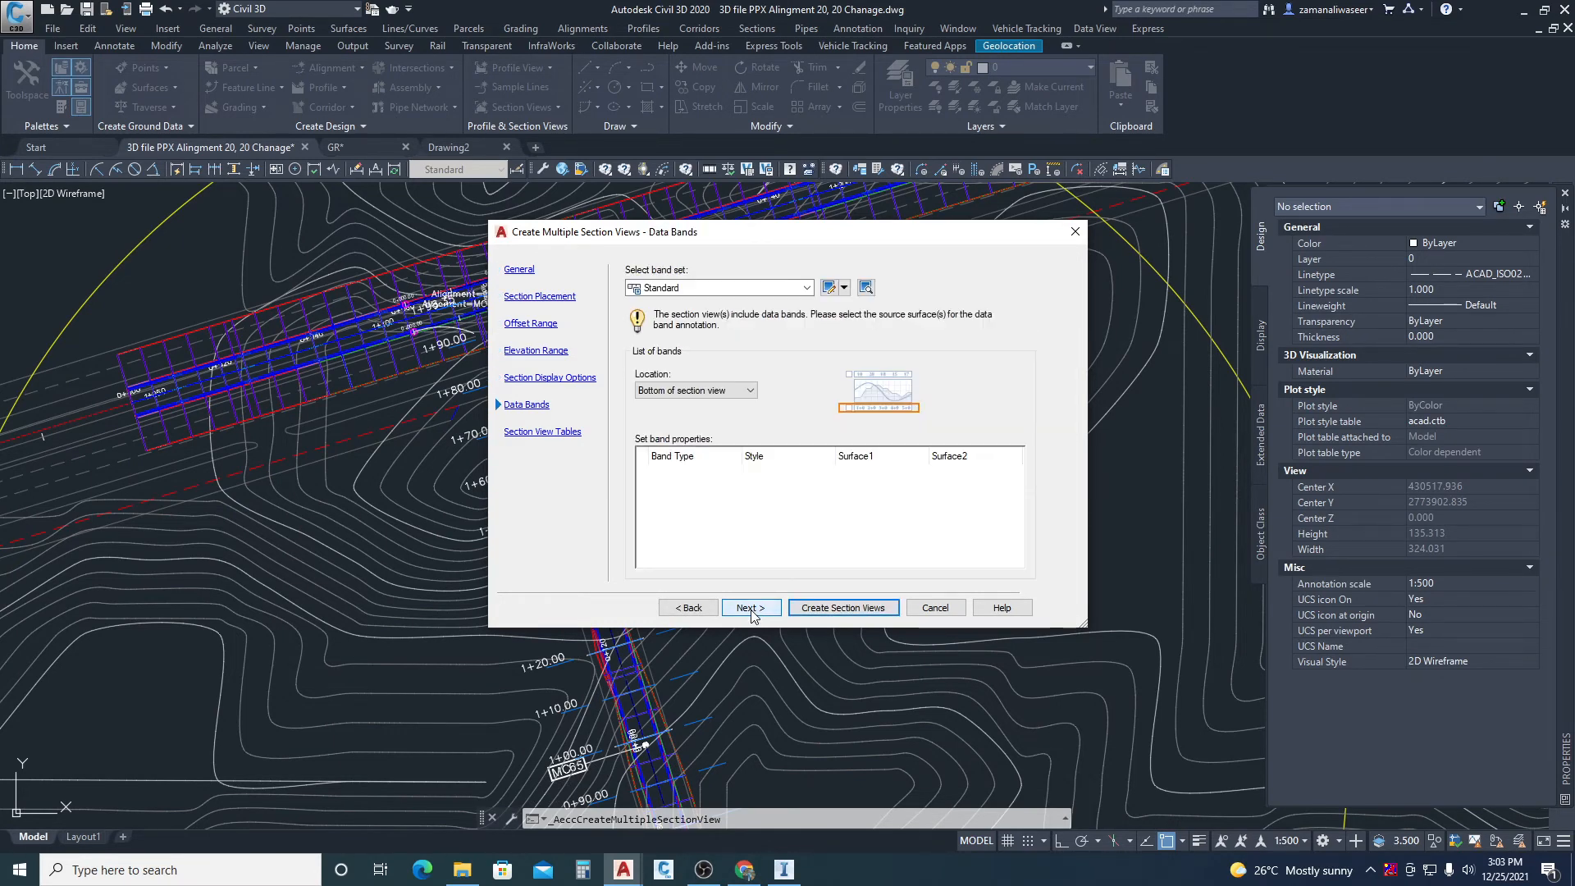
{"action": "left_click", "coordinate": [720, 289]}
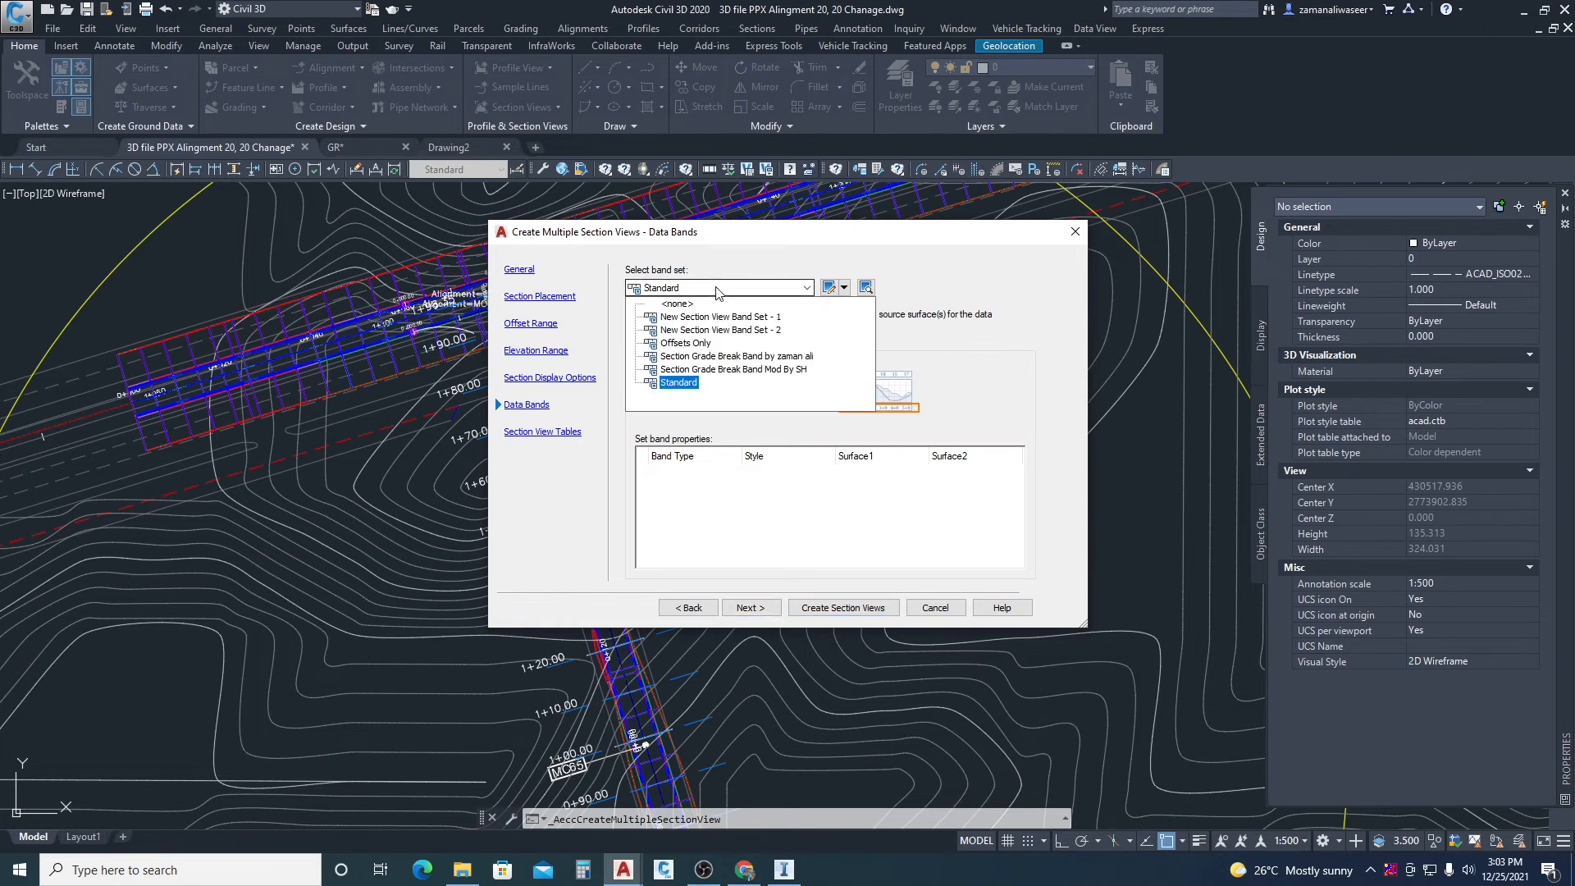
{"action": "left_click", "coordinate": [697, 330]}
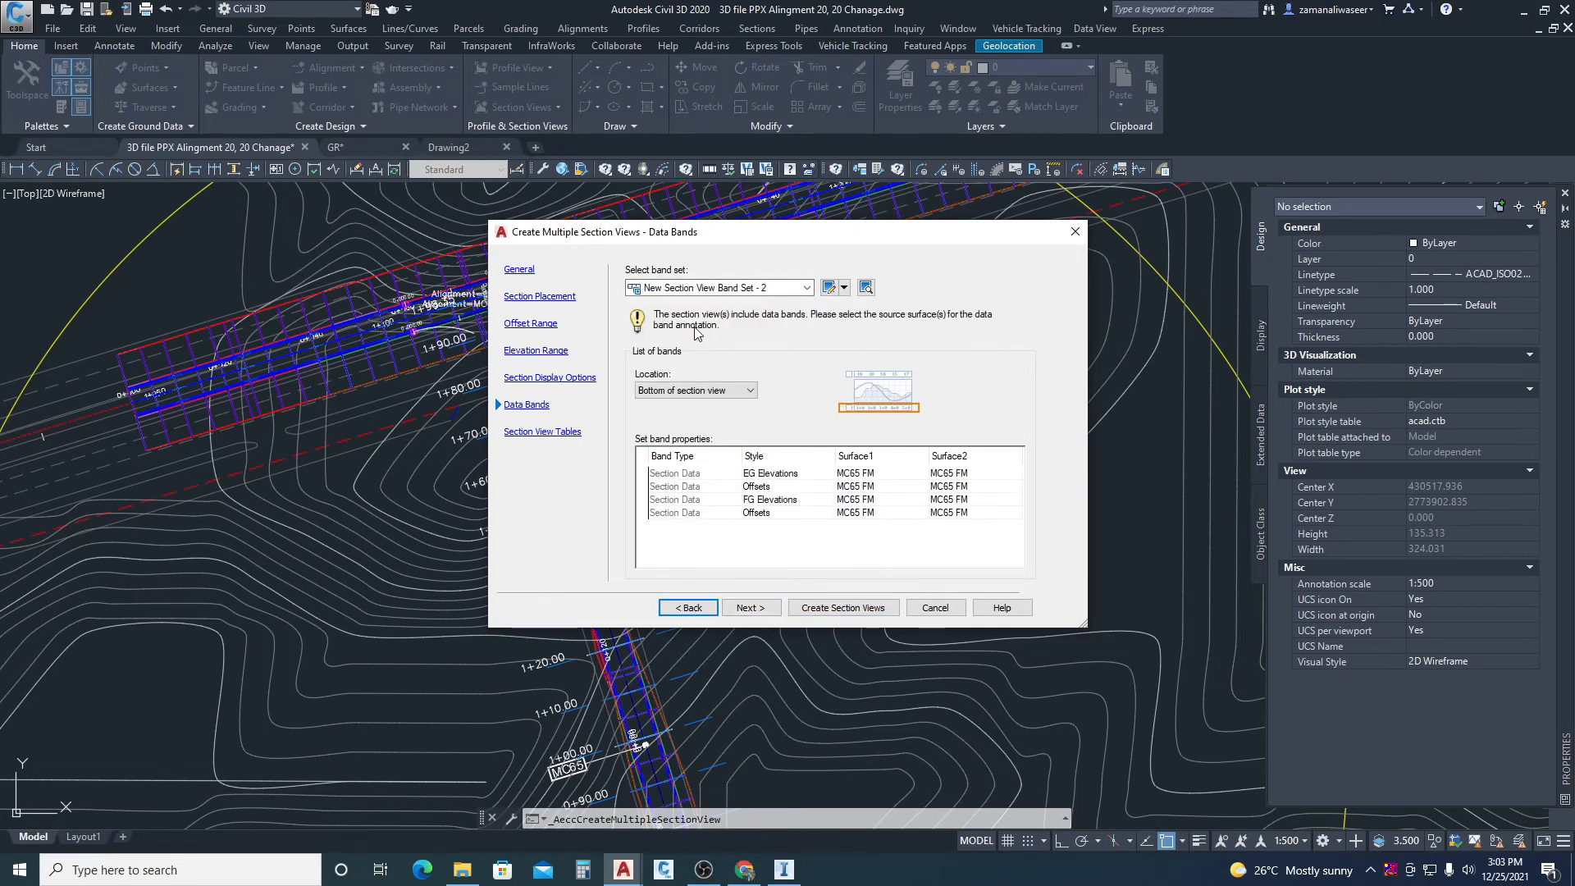
{"action": "left_click", "coordinate": [755, 611]}
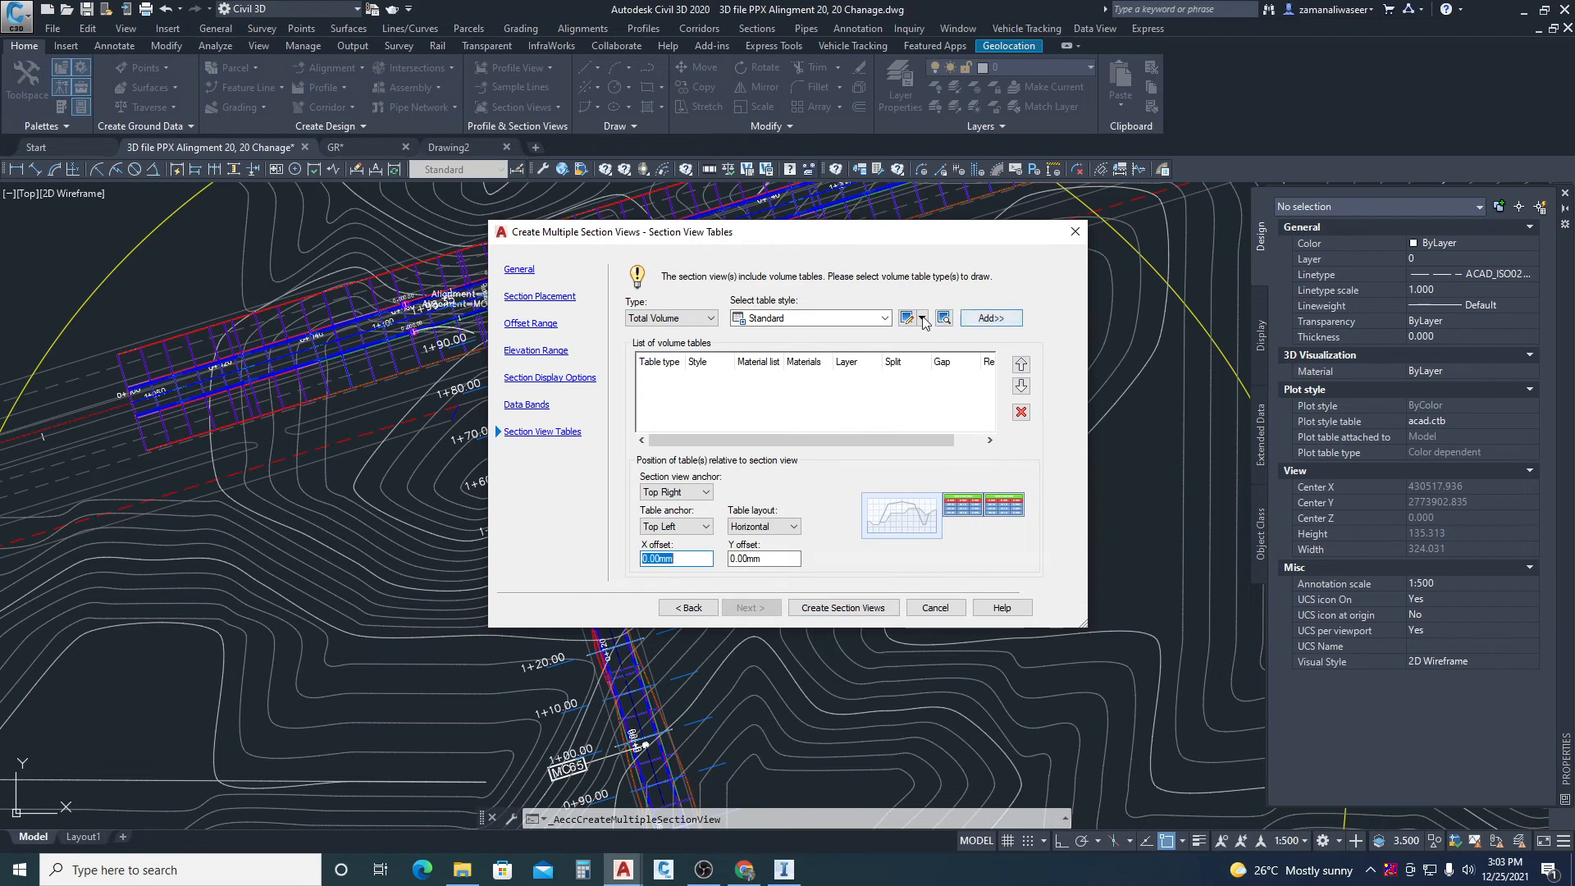
- Add a Total Volume table in Standard style and place the section views in the empty area east of the site plan
{"action": "left_click", "coordinate": [999, 318]}
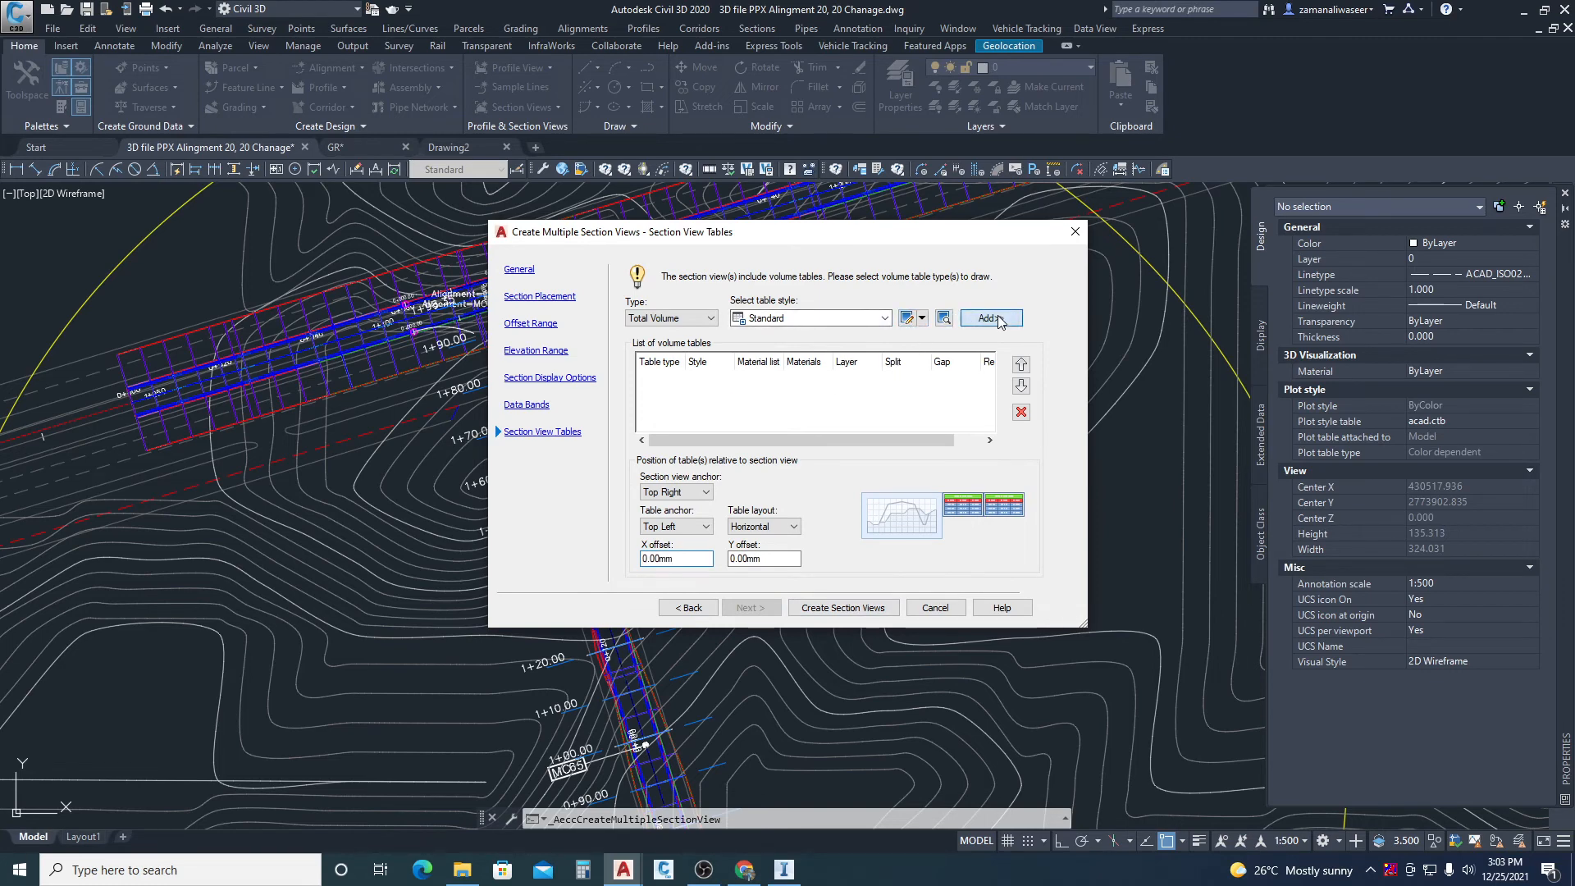
{"action": "left_click", "coordinate": [822, 606]}
{"action": "scroll", "coordinate": [289, 603], "scroll_direction": "down", "scroll_amount": 6}
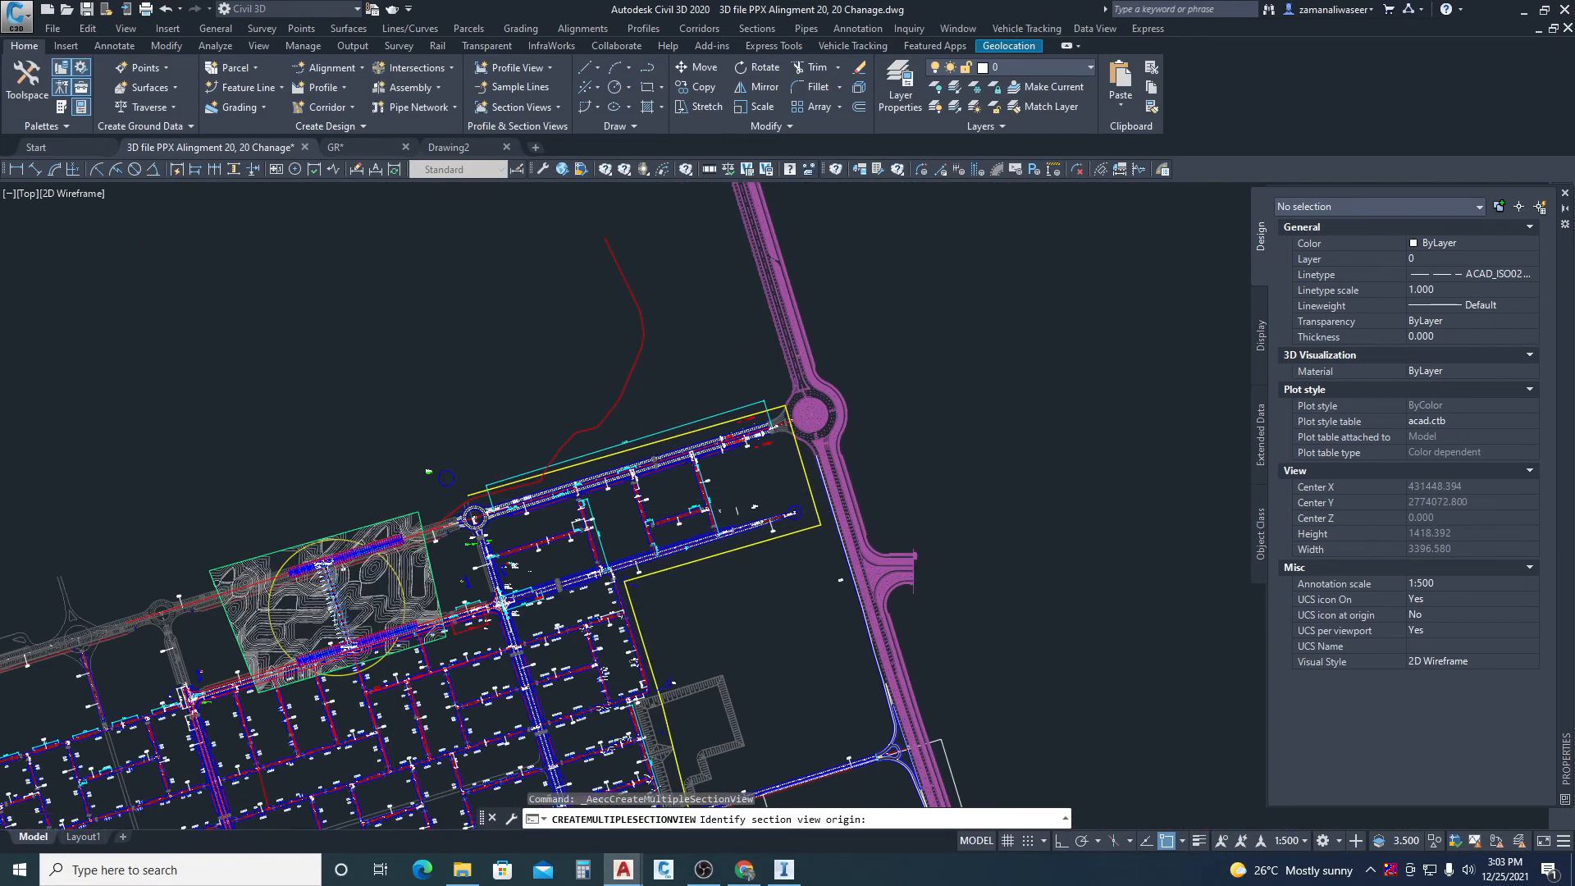
{"action": "scroll", "coordinate": [263, 560], "scroll_direction": "down", "scroll_amount": 2}
{"action": "scroll", "coordinate": [265, 563], "scroll_direction": "down", "scroll_amount": 2}
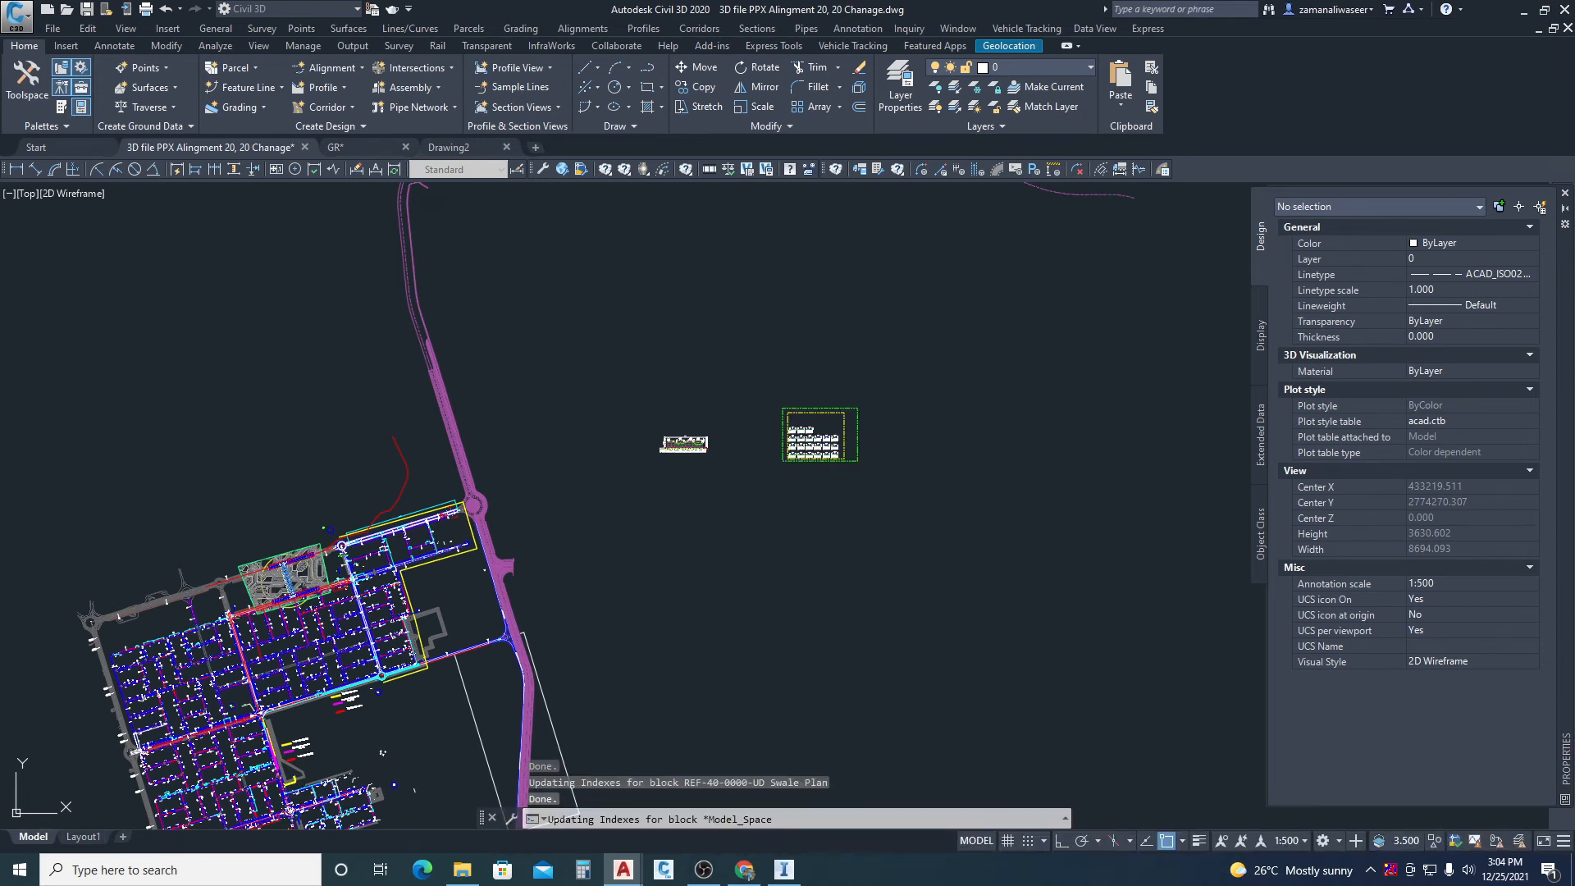
- Open the section view group properties from the 0+190.00 section view and bring up the group's band settings
{"action": "scroll", "coordinate": [810, 430], "scroll_direction": "up", "scroll_amount": 10}
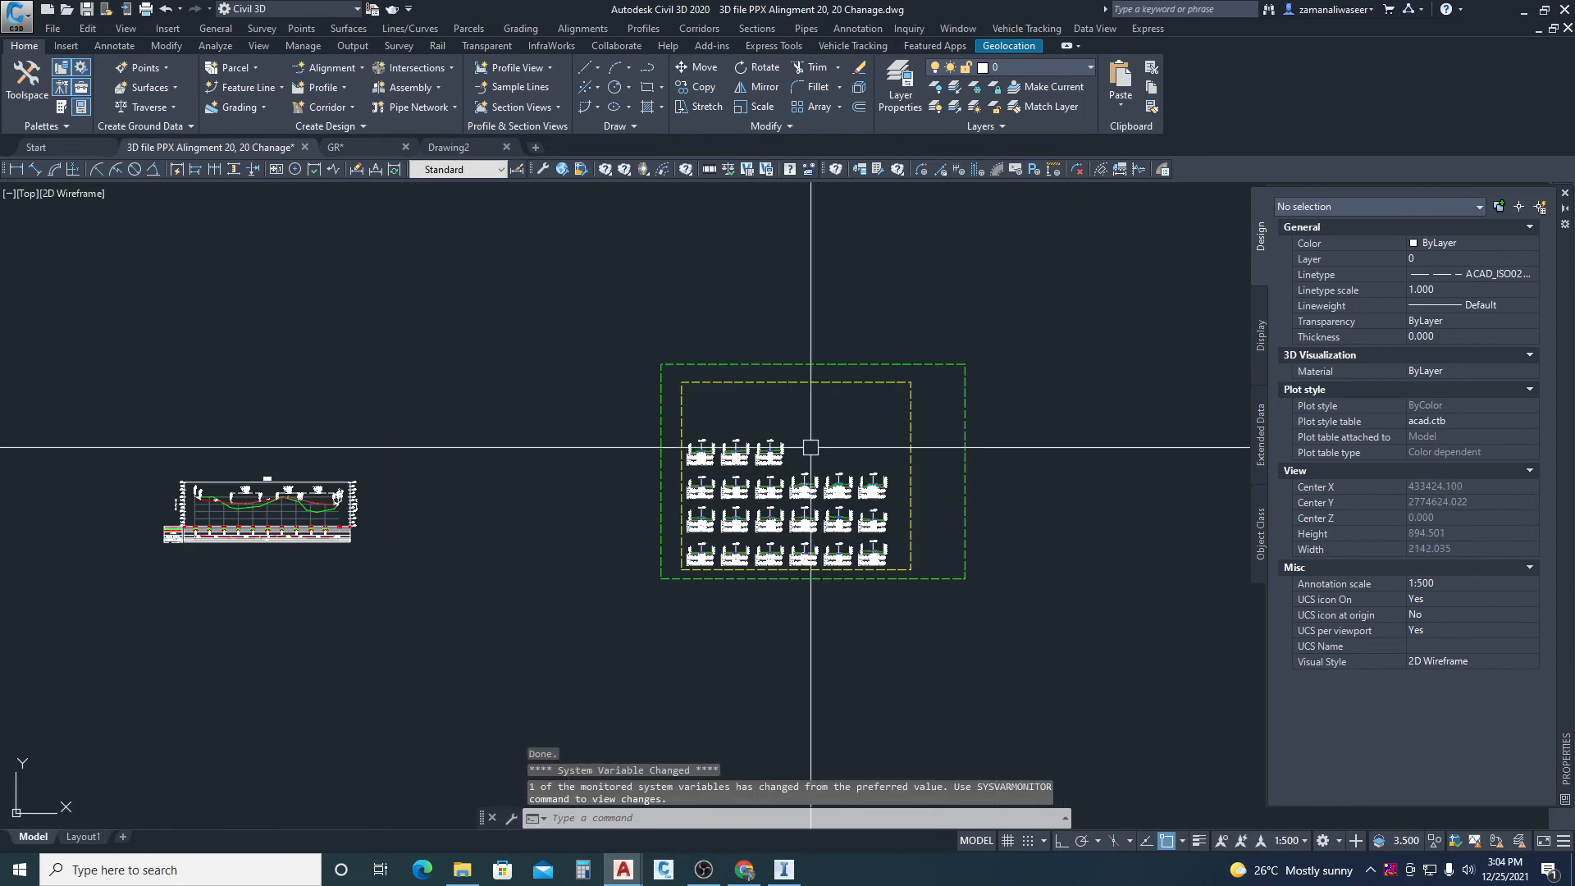
{"action": "scroll", "coordinate": [644, 464], "scroll_direction": "up", "scroll_amount": 12}
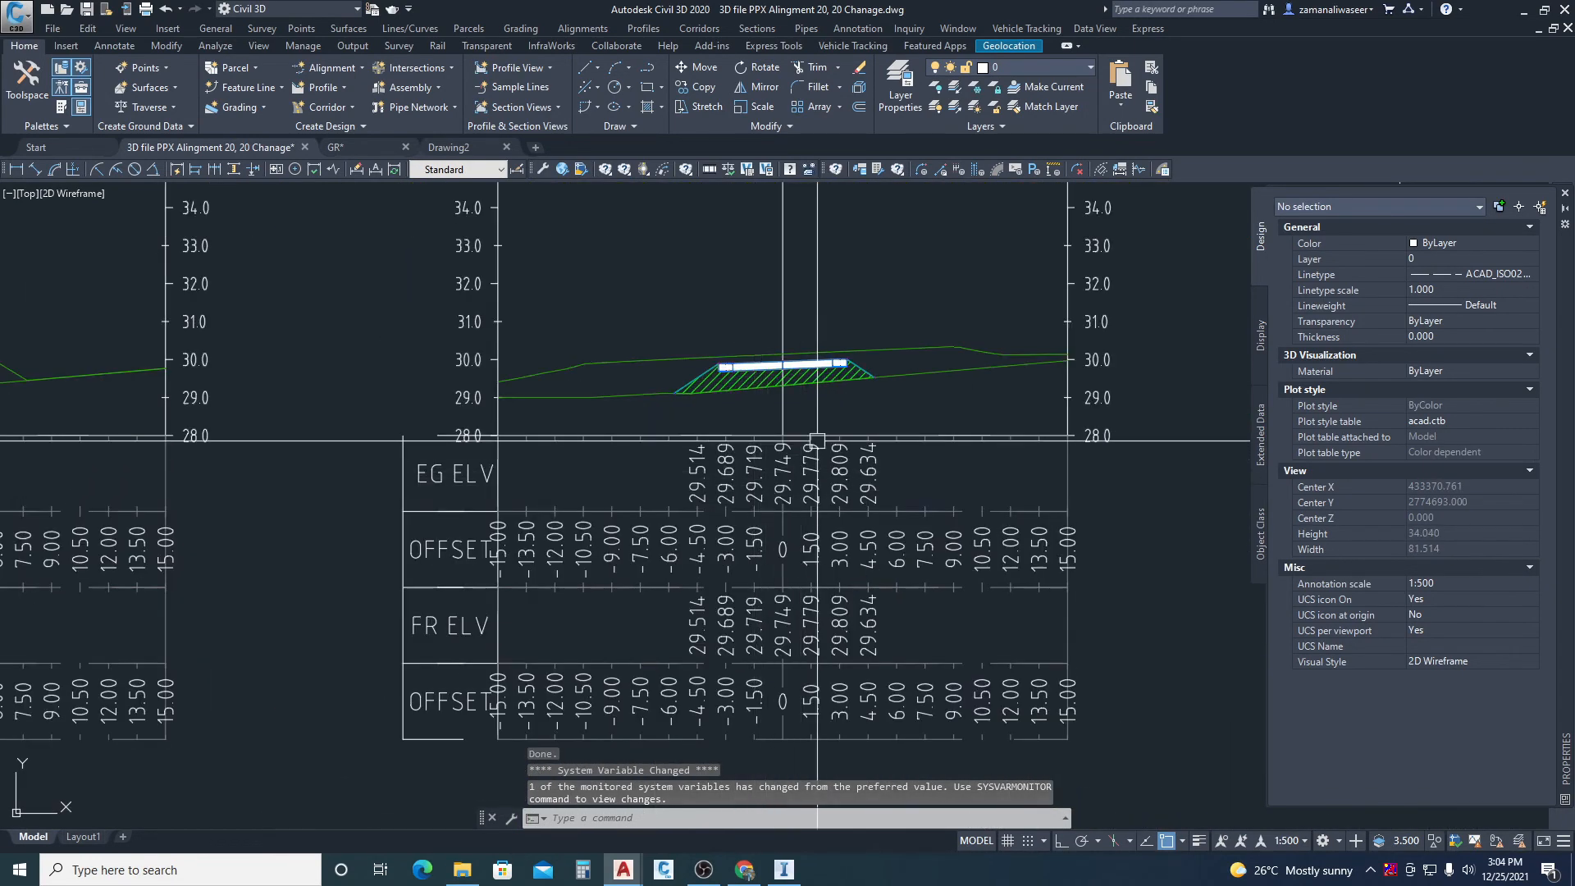
{"action": "scroll", "coordinate": [763, 379], "scroll_direction": "down", "scroll_amount": 9}
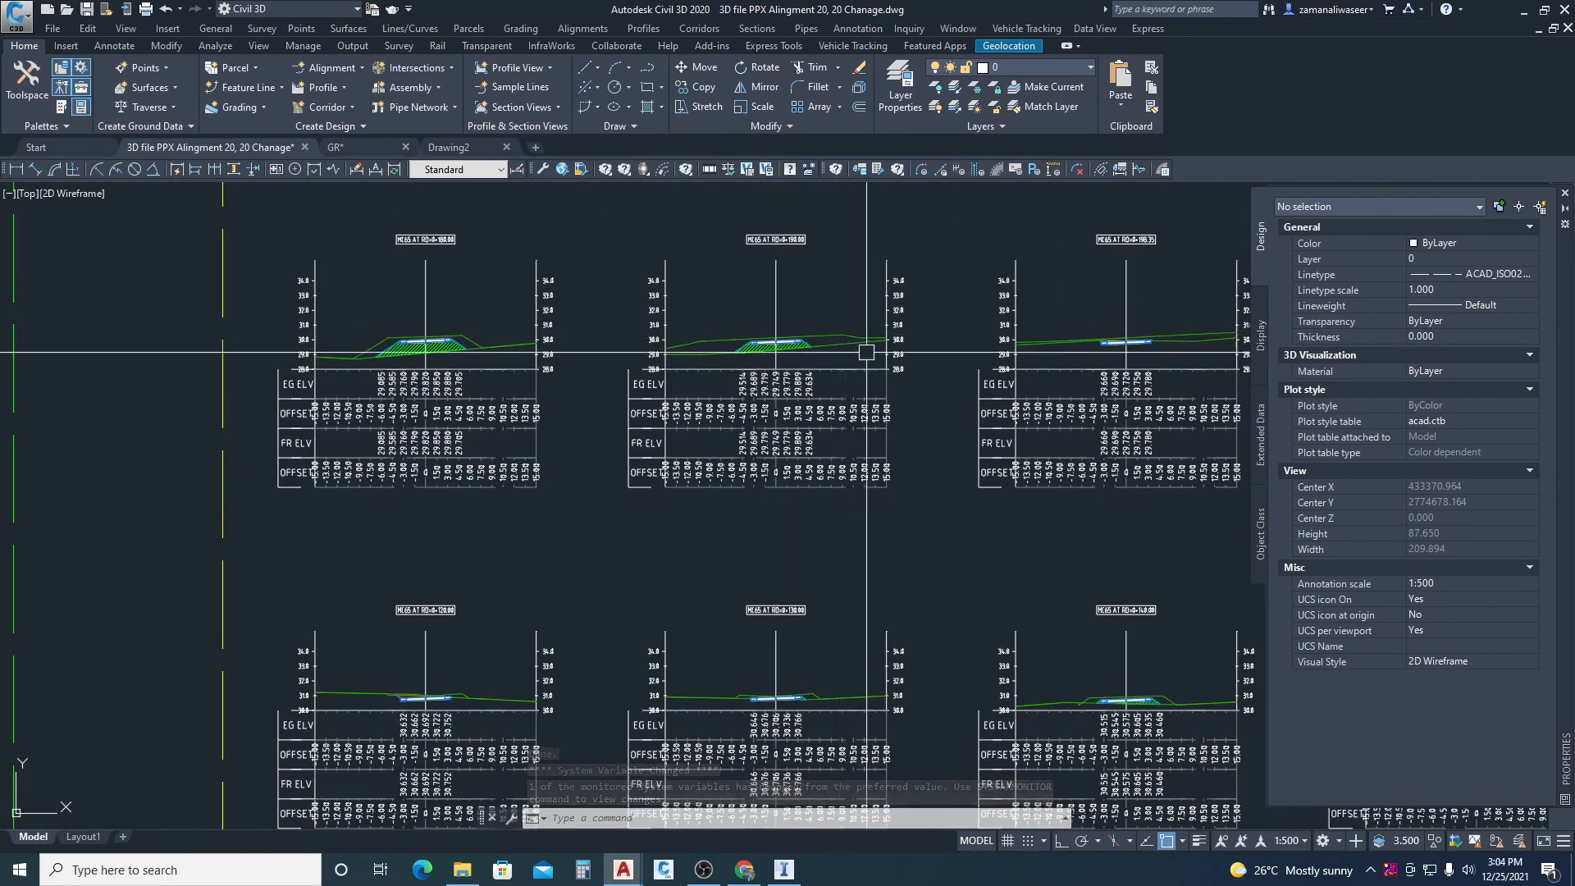
{"action": "scroll", "coordinate": [706, 373], "scroll_direction": "up", "scroll_amount": 5}
{"action": "key", "text": "Escape"}
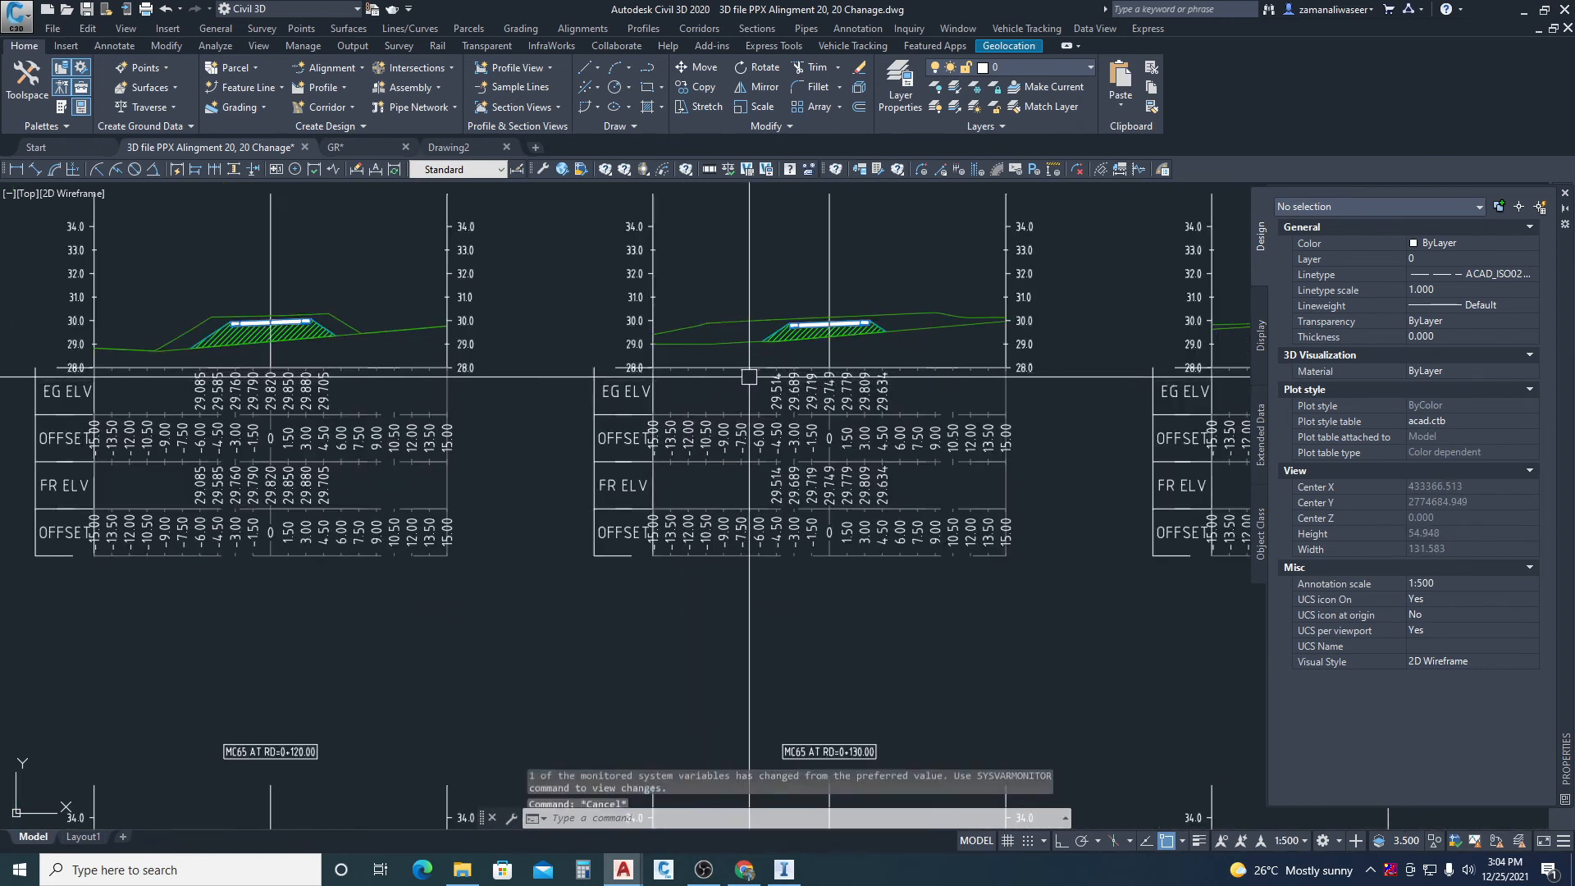
{"action": "left_click", "coordinate": [696, 368]}
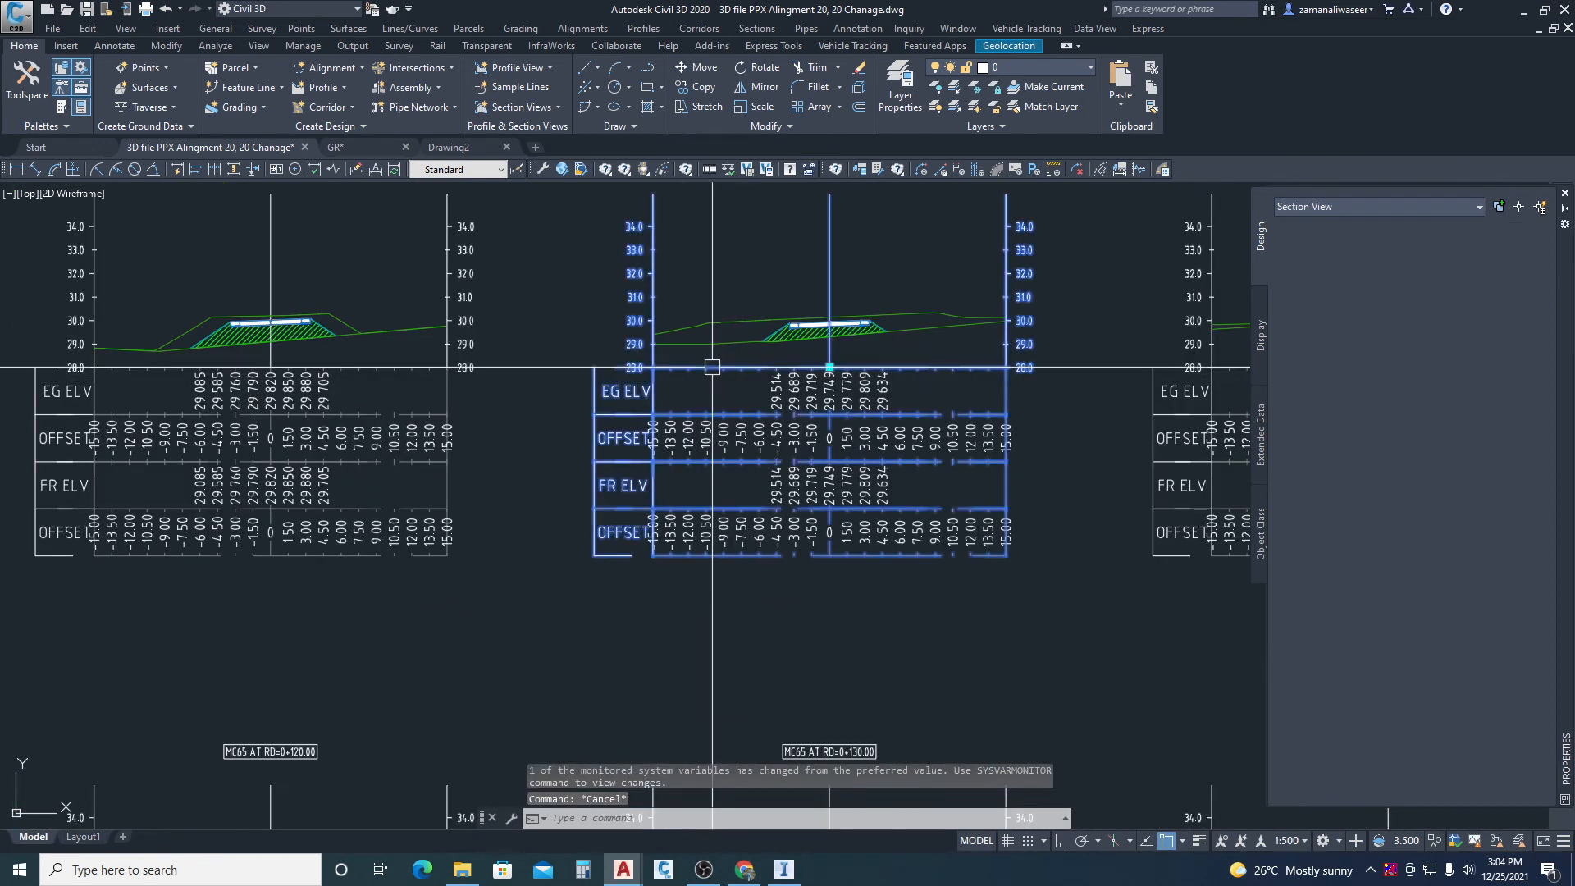
{"action": "right_click", "coordinate": [693, 368]}
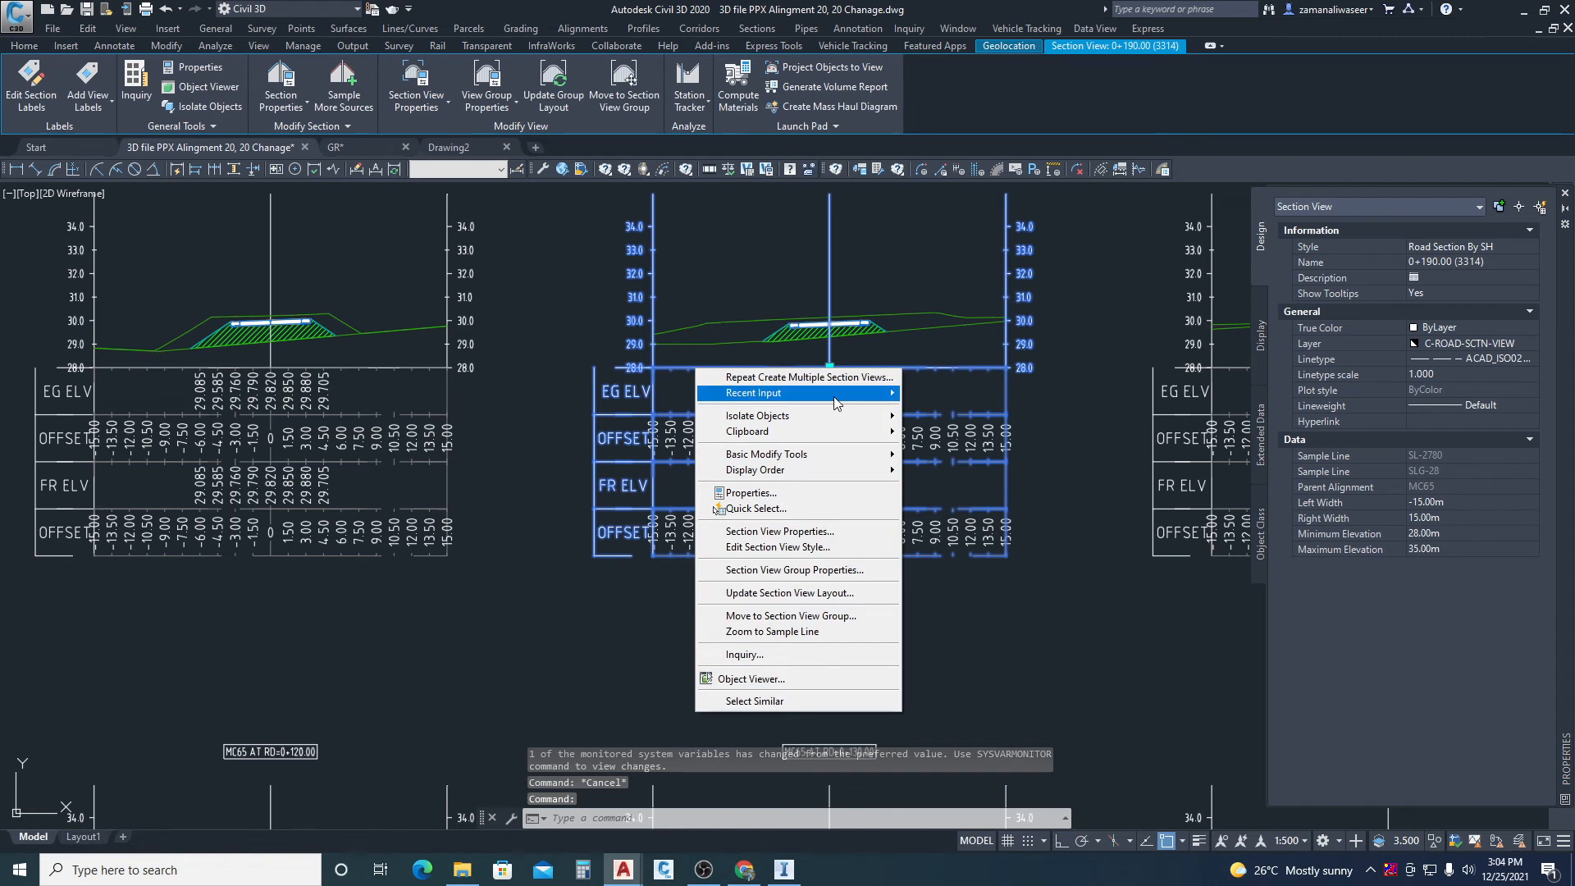
{"action": "left_click", "coordinate": [848, 570]}
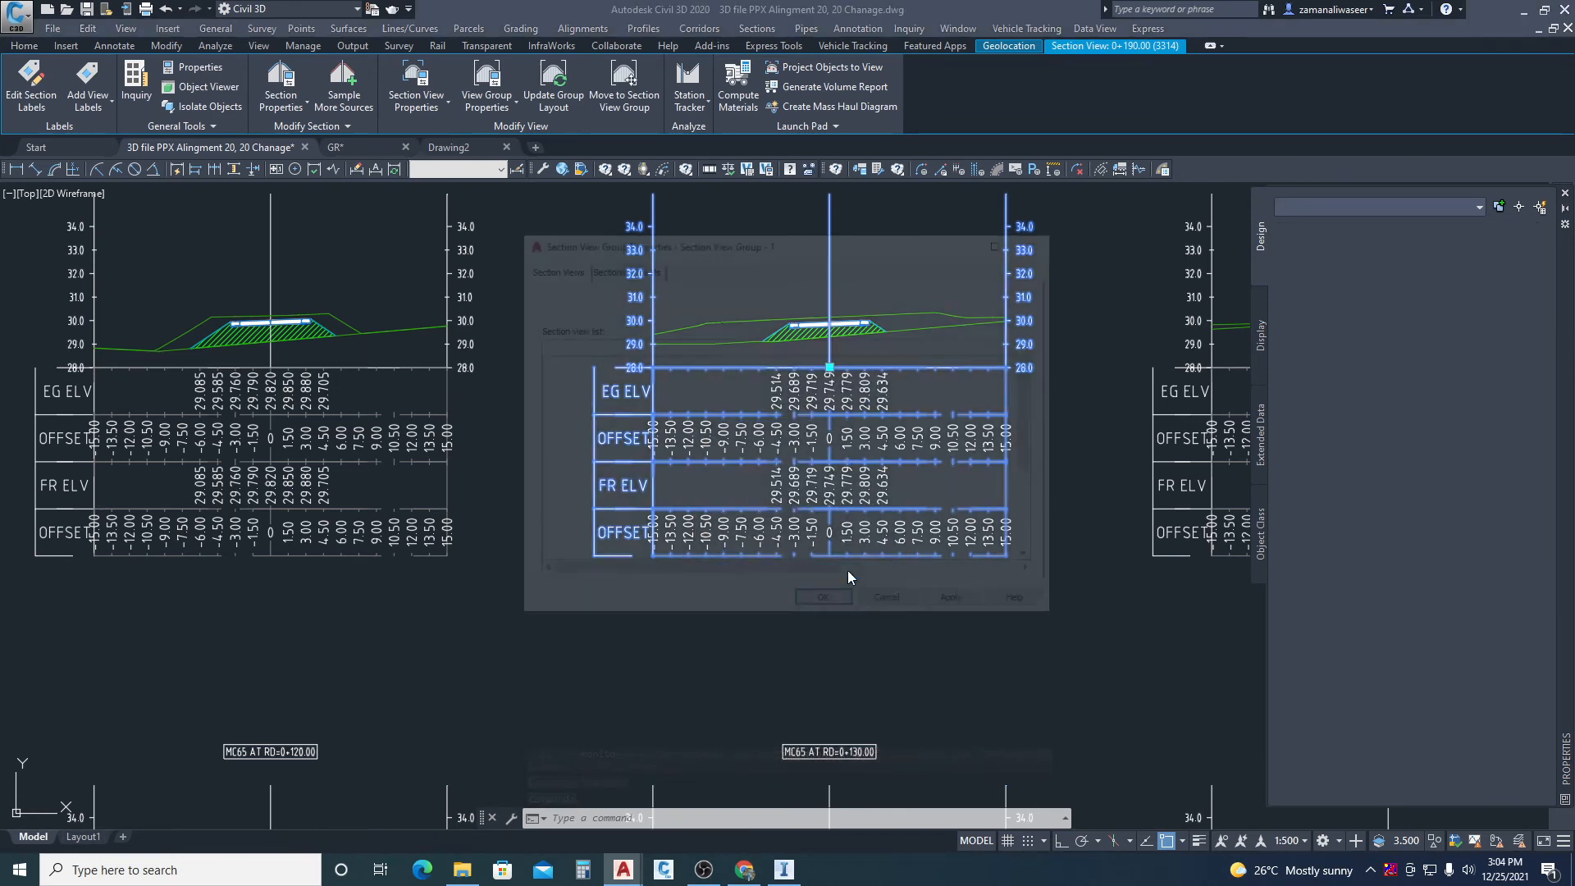
{"action": "left_click", "coordinate": [544, 365]}
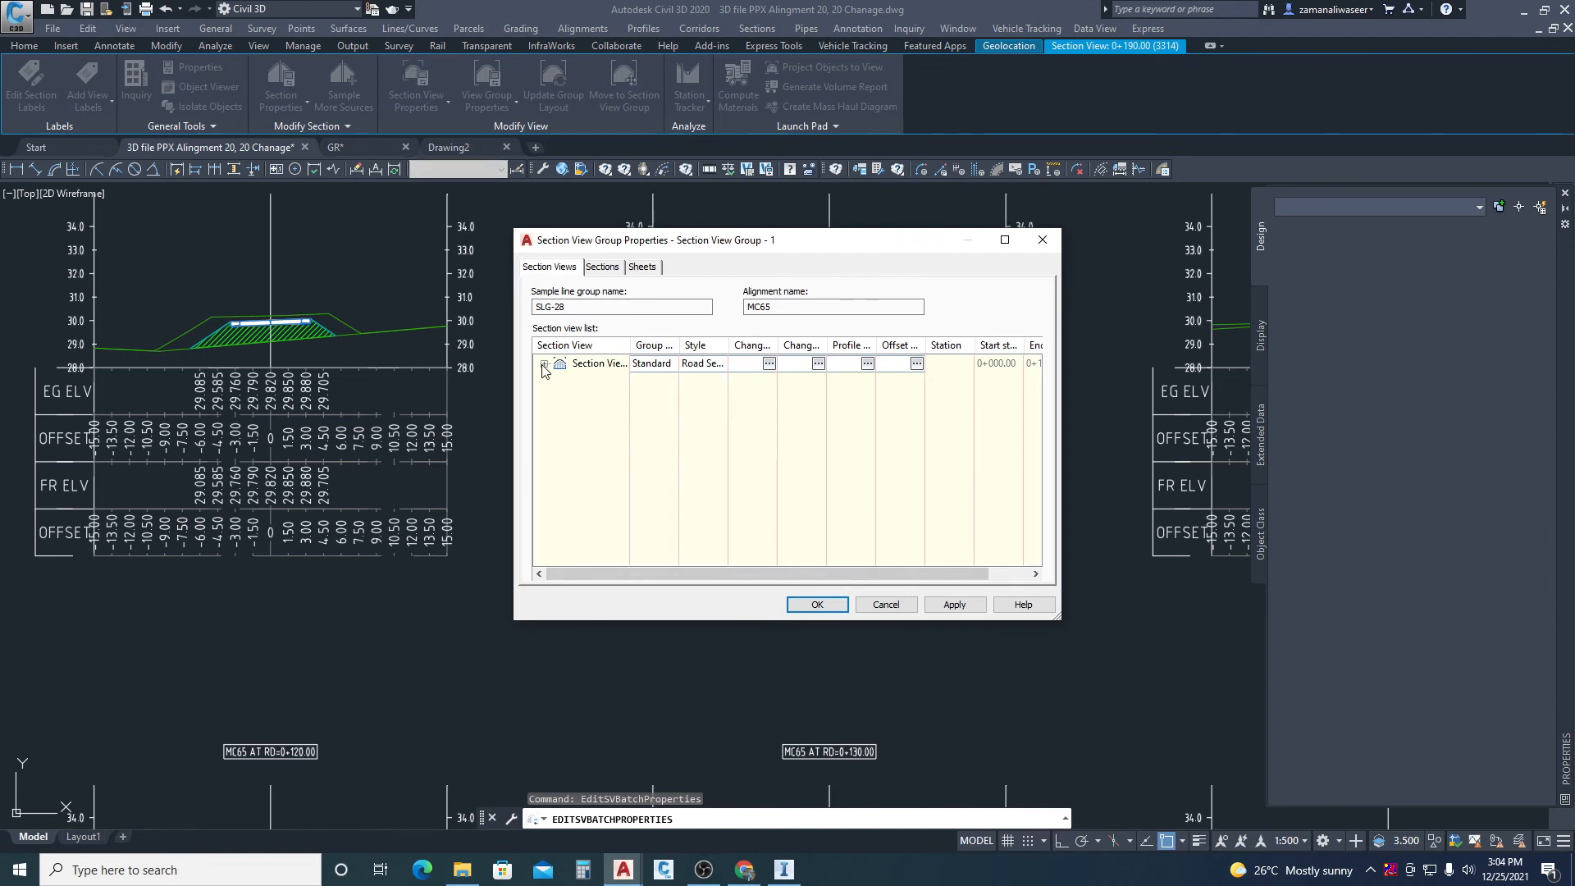
{"action": "left_click", "coordinate": [772, 364]}
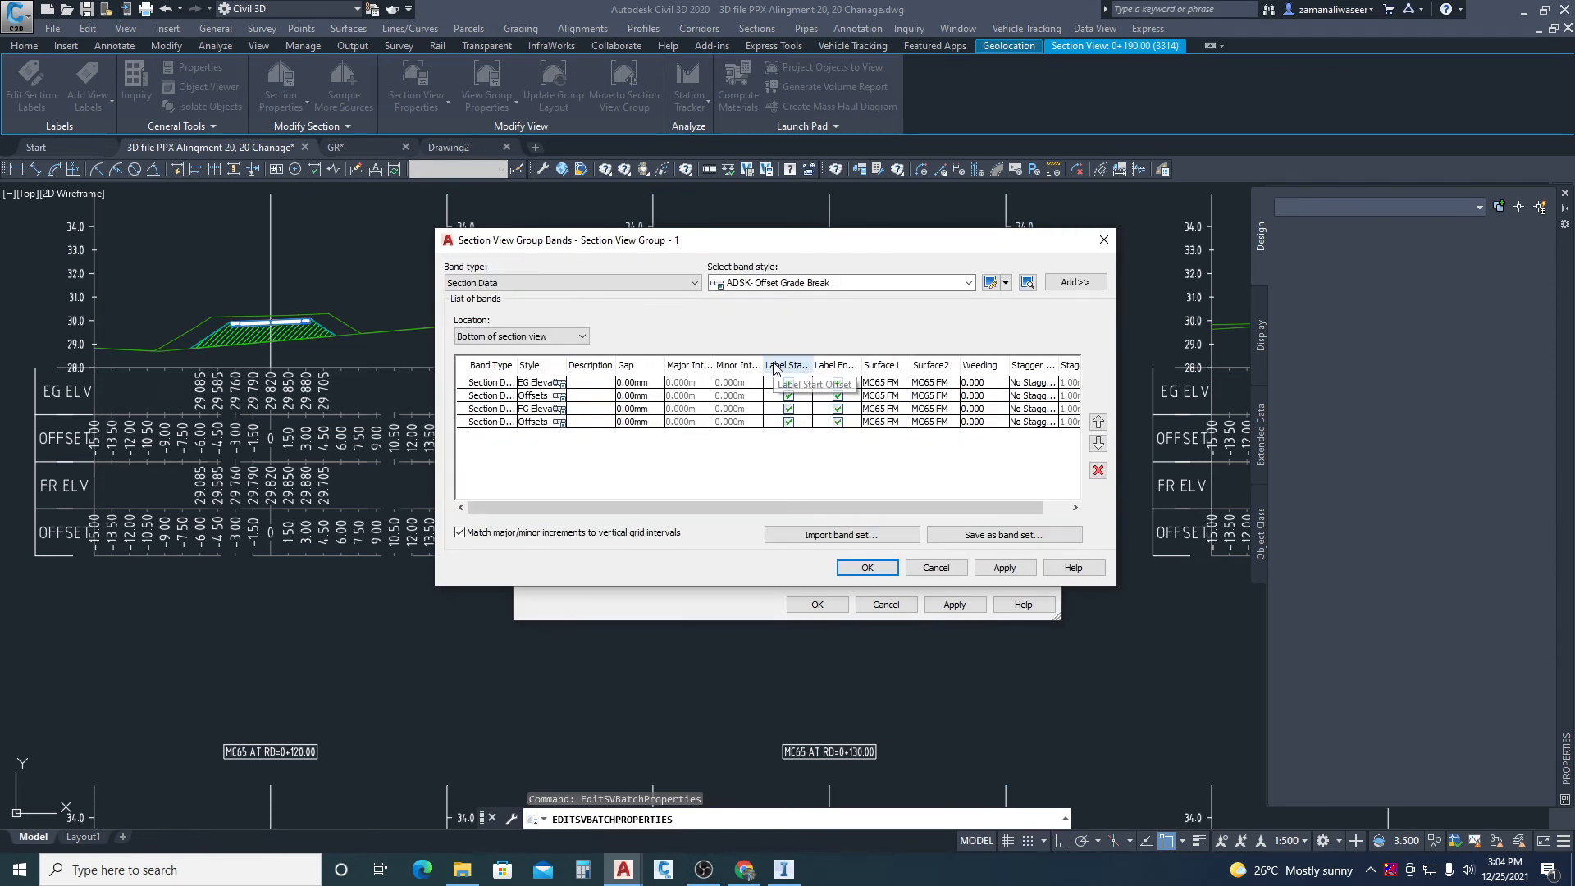
{"action": "left_click_drag", "start_coordinate": [845, 502], "coordinate": [887, 508]}
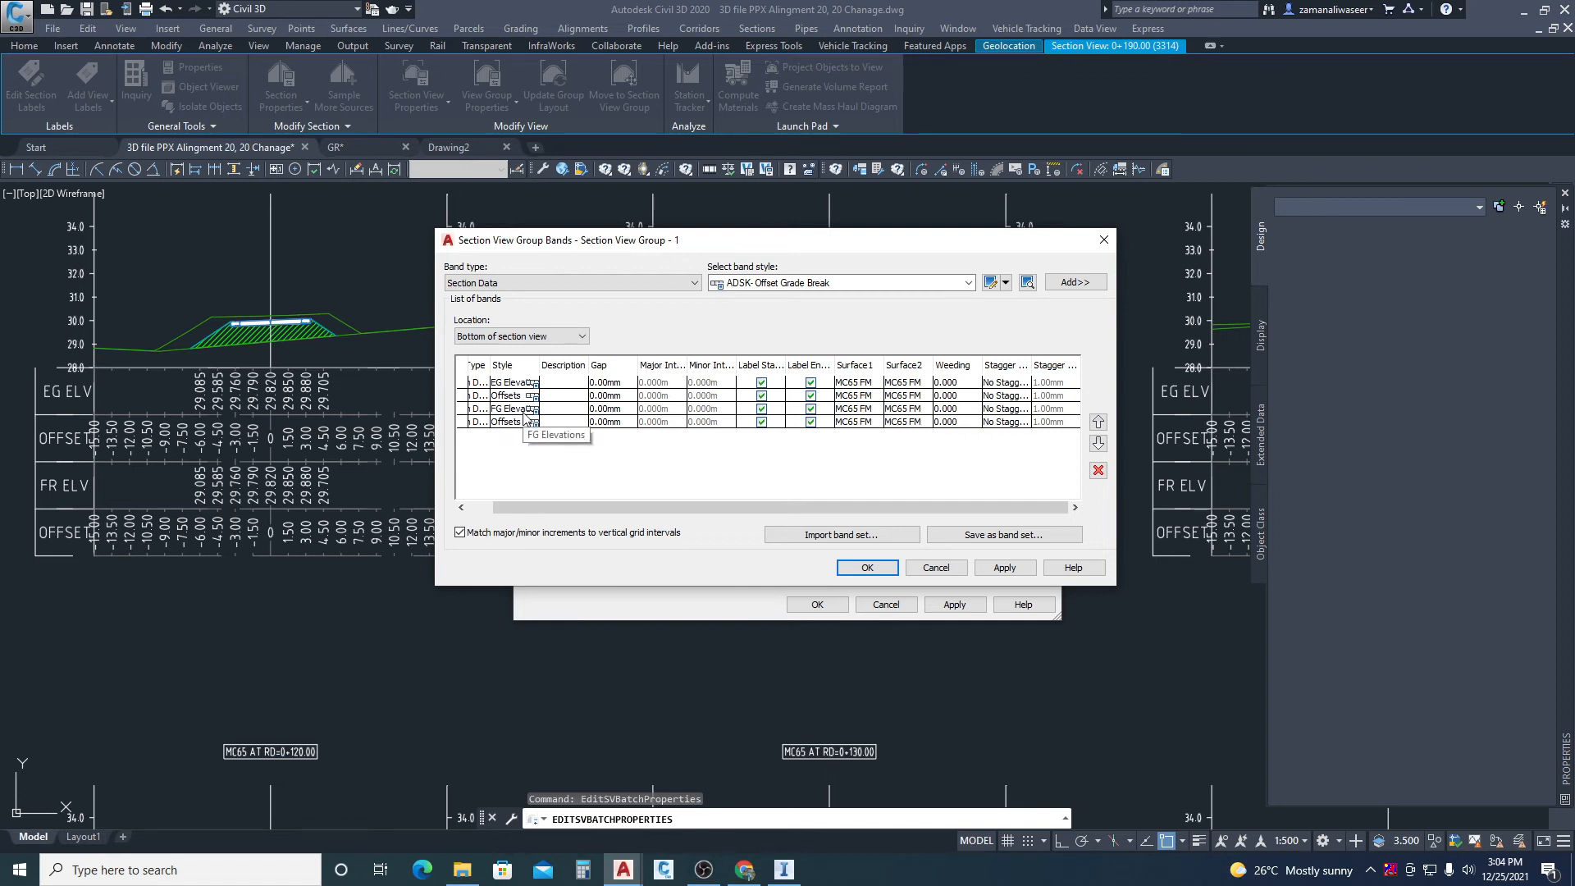
- Set Surface1 and Surface2 of the EG Elevations band and the Offsets band below it to AIW_Existing_Ground
{"action": "left_click", "coordinate": [854, 384]}
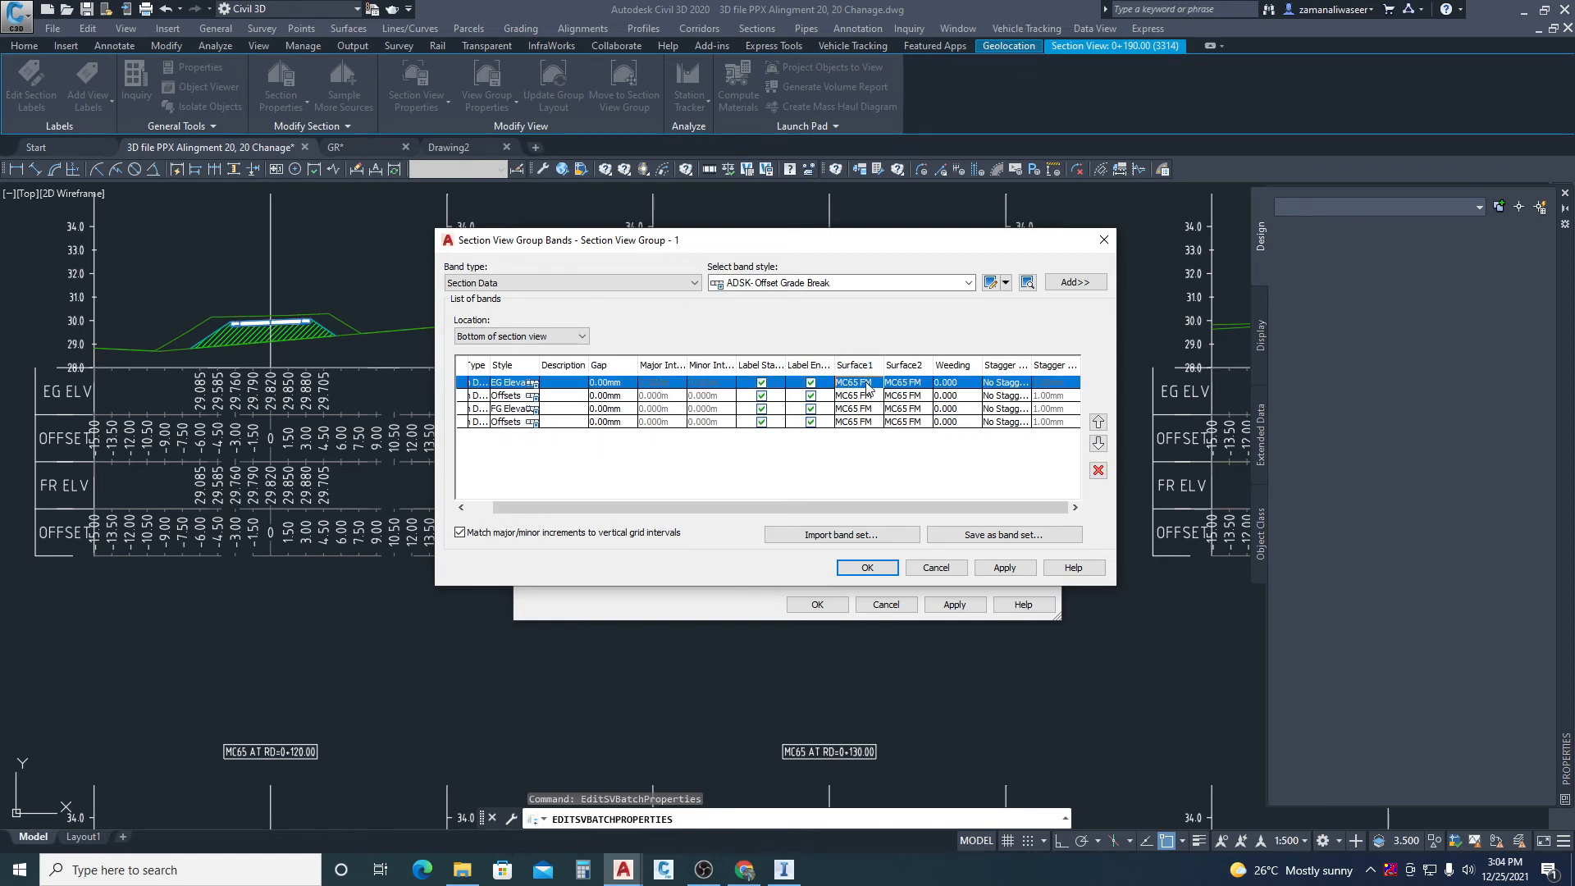
{"action": "left_click", "coordinate": [867, 386]}
{"action": "left_click", "coordinate": [871, 410]}
{"action": "left_click", "coordinate": [899, 384]}
{"action": "left_click", "coordinate": [900, 408]}
{"action": "left_click", "coordinate": [900, 401]}
{"action": "left_click", "coordinate": [900, 401]}
{"action": "left_click", "coordinate": [900, 423]}
{"action": "left_click", "coordinate": [850, 400]}
{"action": "left_click", "coordinate": [853, 424]}
- Set Surface1 of the FG Elevations band and the last Offsets band to MC65 TOP
{"action": "left_click", "coordinate": [864, 411]}
{"action": "left_click", "coordinate": [863, 410]}
{"action": "left_click", "coordinate": [858, 448]}
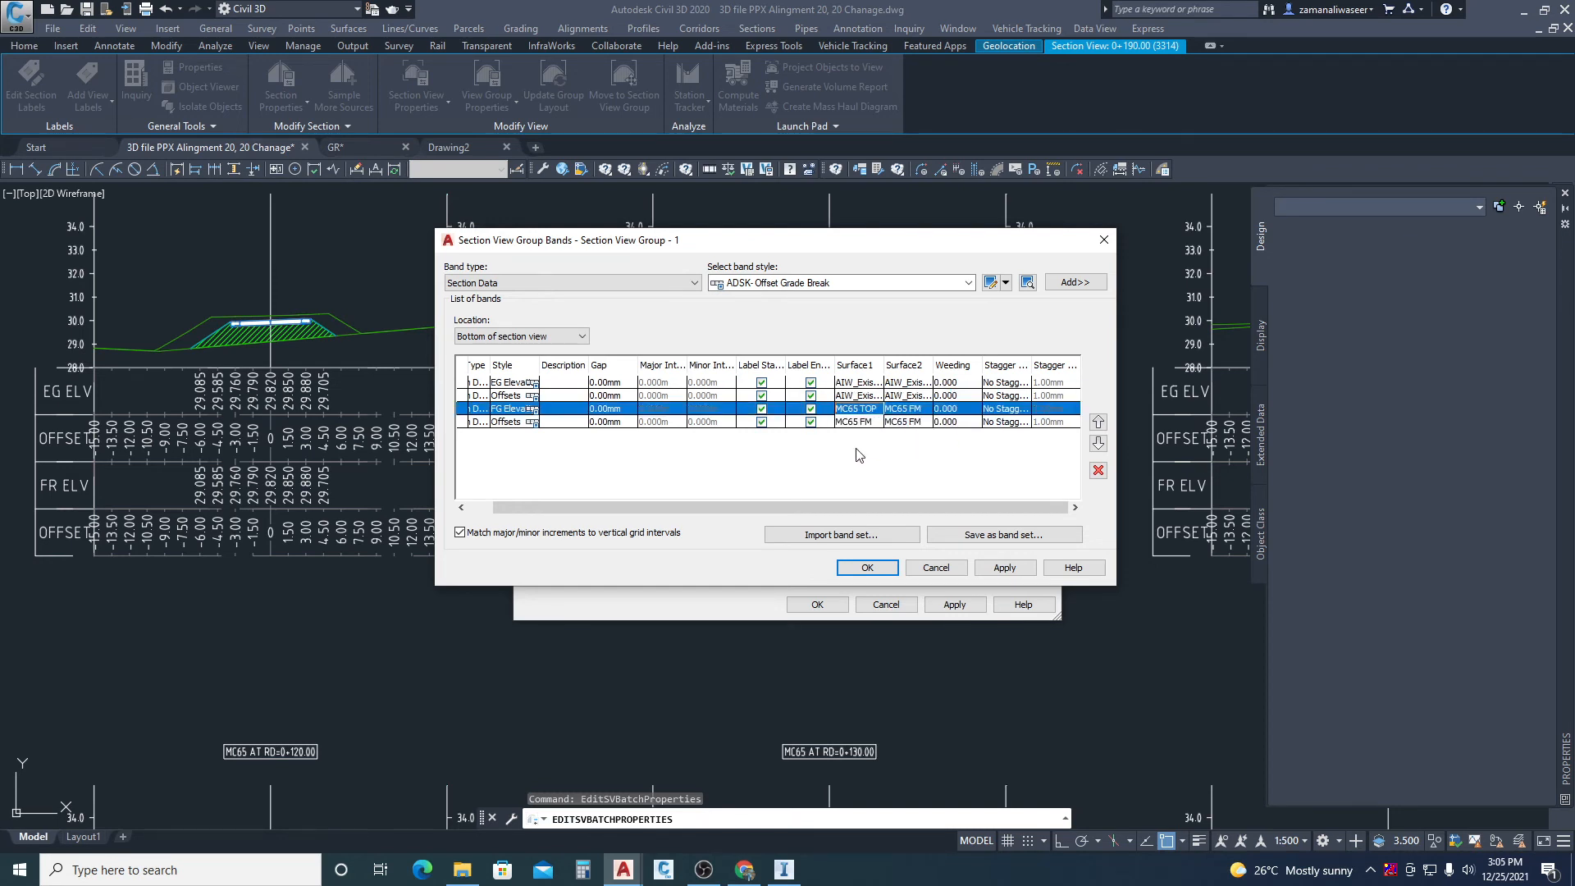
{"action": "left_click", "coordinate": [864, 424]}
{"action": "left_click", "coordinate": [864, 423]}
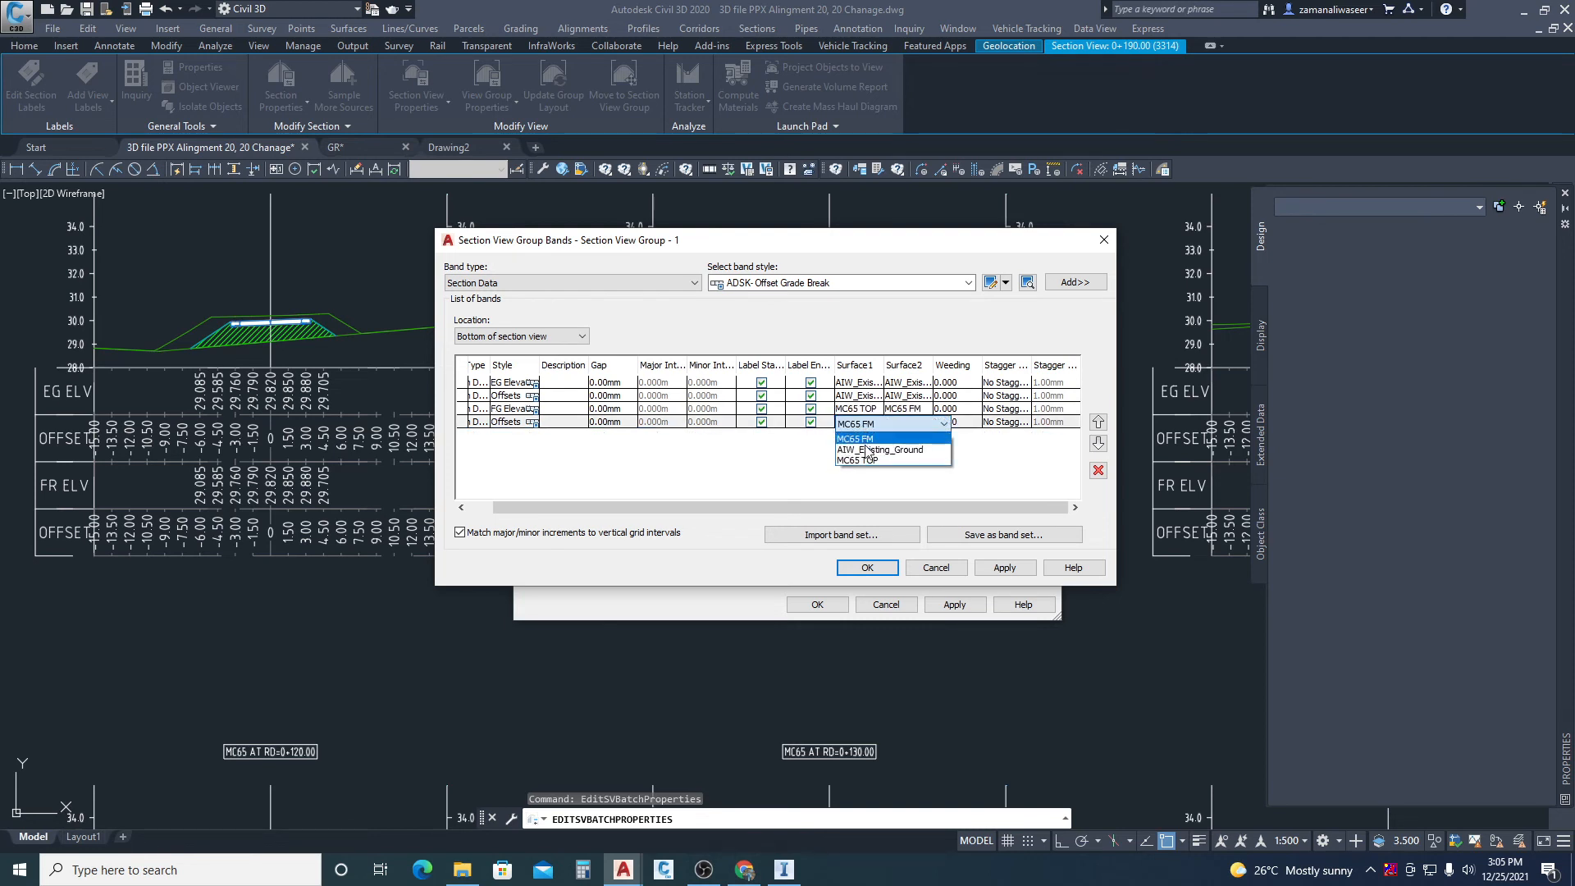
{"action": "left_click", "coordinate": [868, 461]}
- Set Surface2 of the FG Elevations band and the last Offsets band to MC65 TOP, and apply the band changes to the section view group
{"action": "left_click", "coordinate": [908, 409]}
{"action": "left_click", "coordinate": [907, 408]}
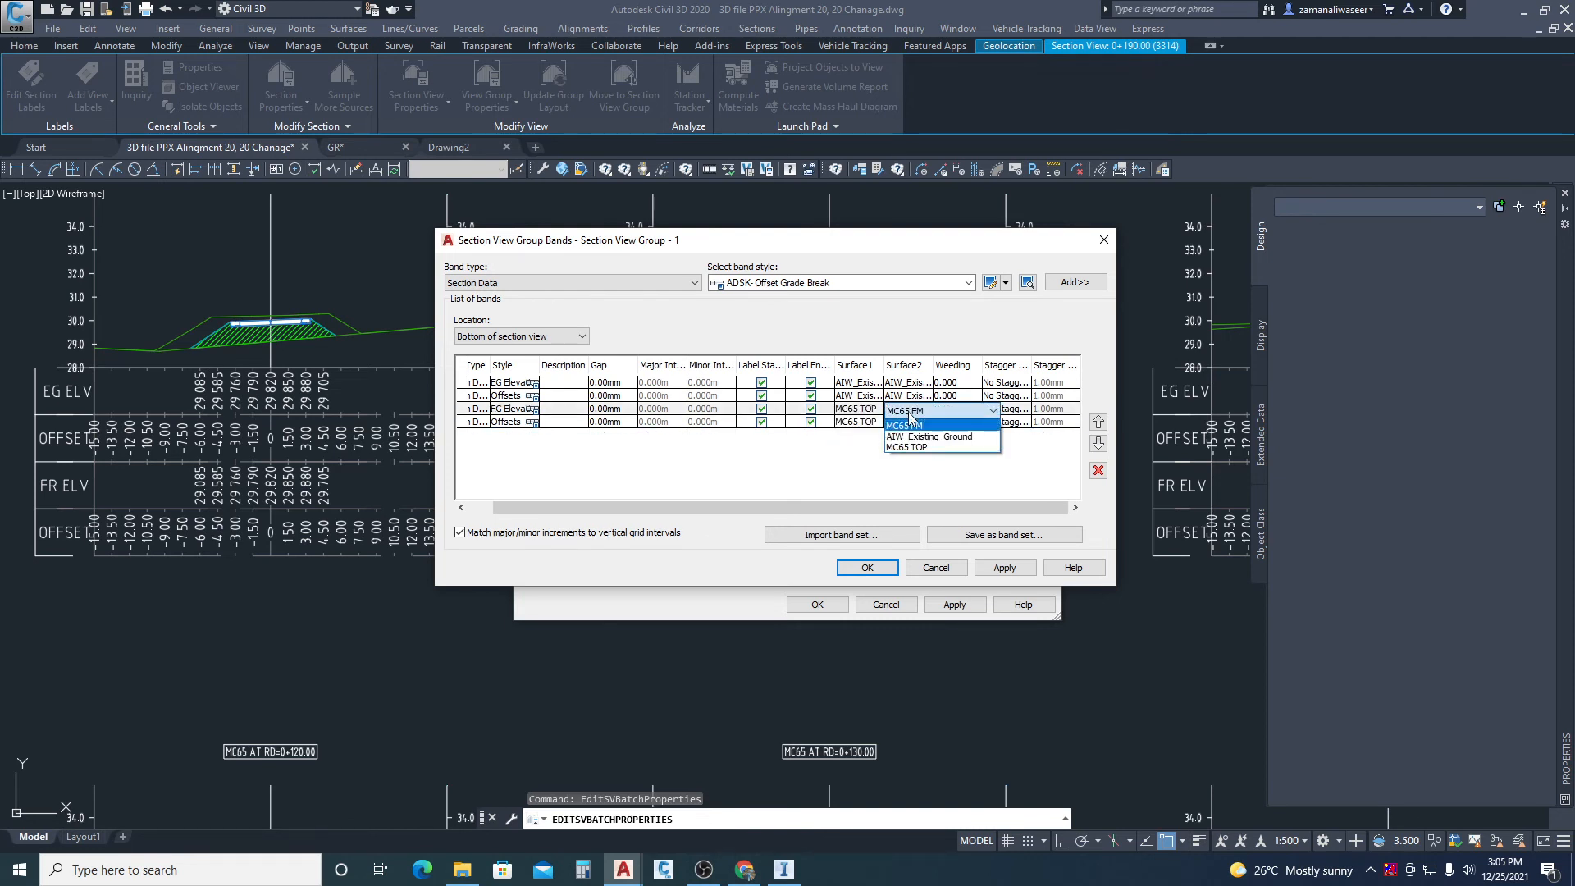
{"action": "left_click", "coordinate": [902, 444]}
{"action": "left_click", "coordinate": [908, 423]}
{"action": "left_click", "coordinate": [907, 423]}
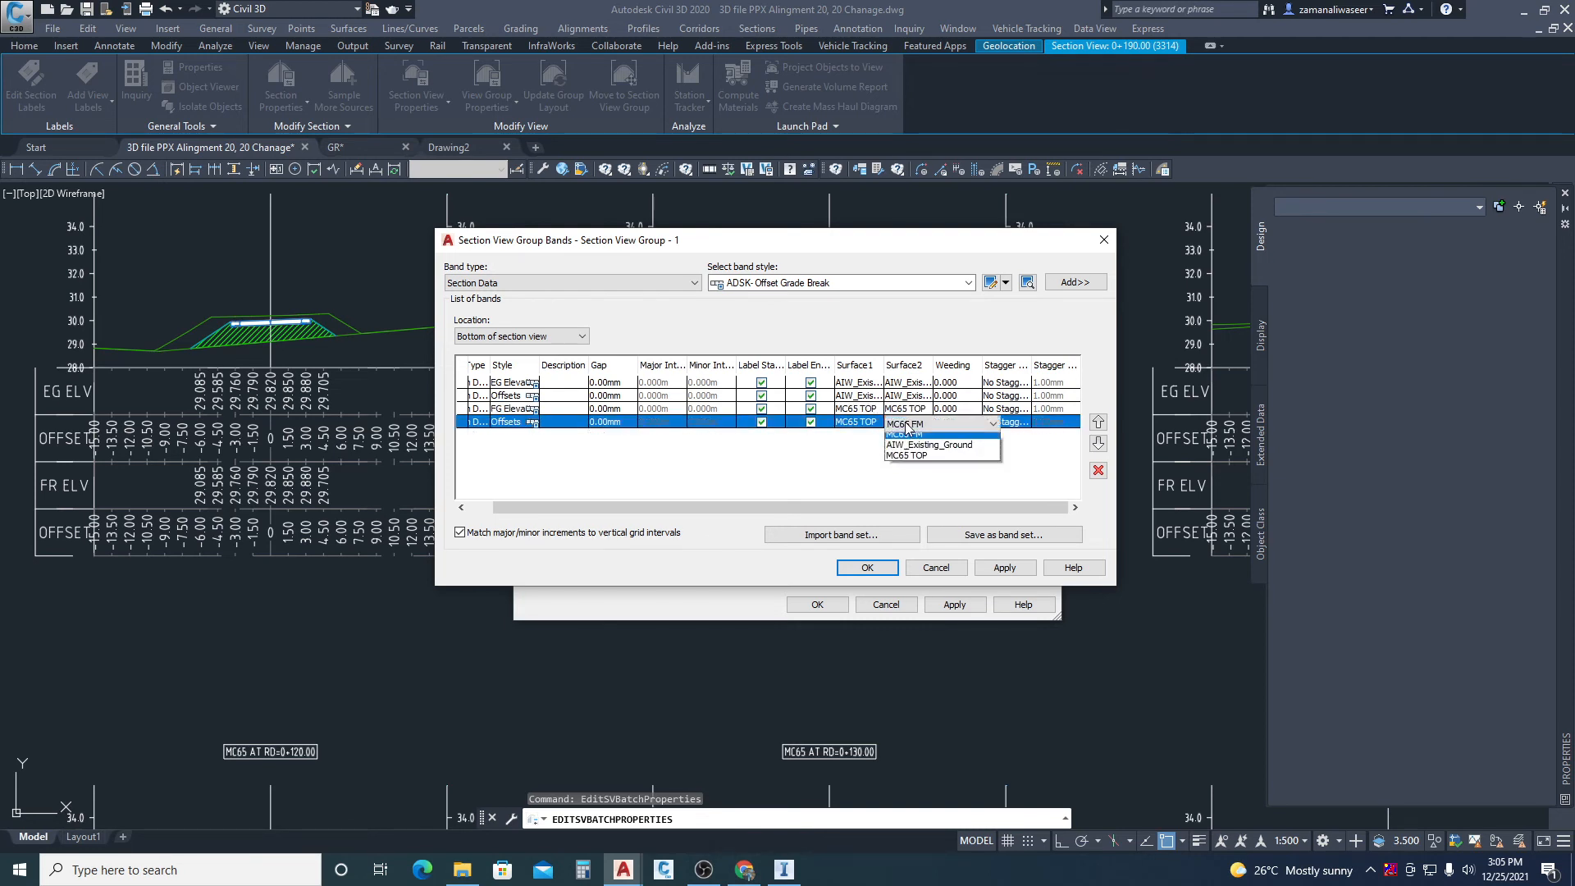
{"action": "left_click", "coordinate": [902, 461]}
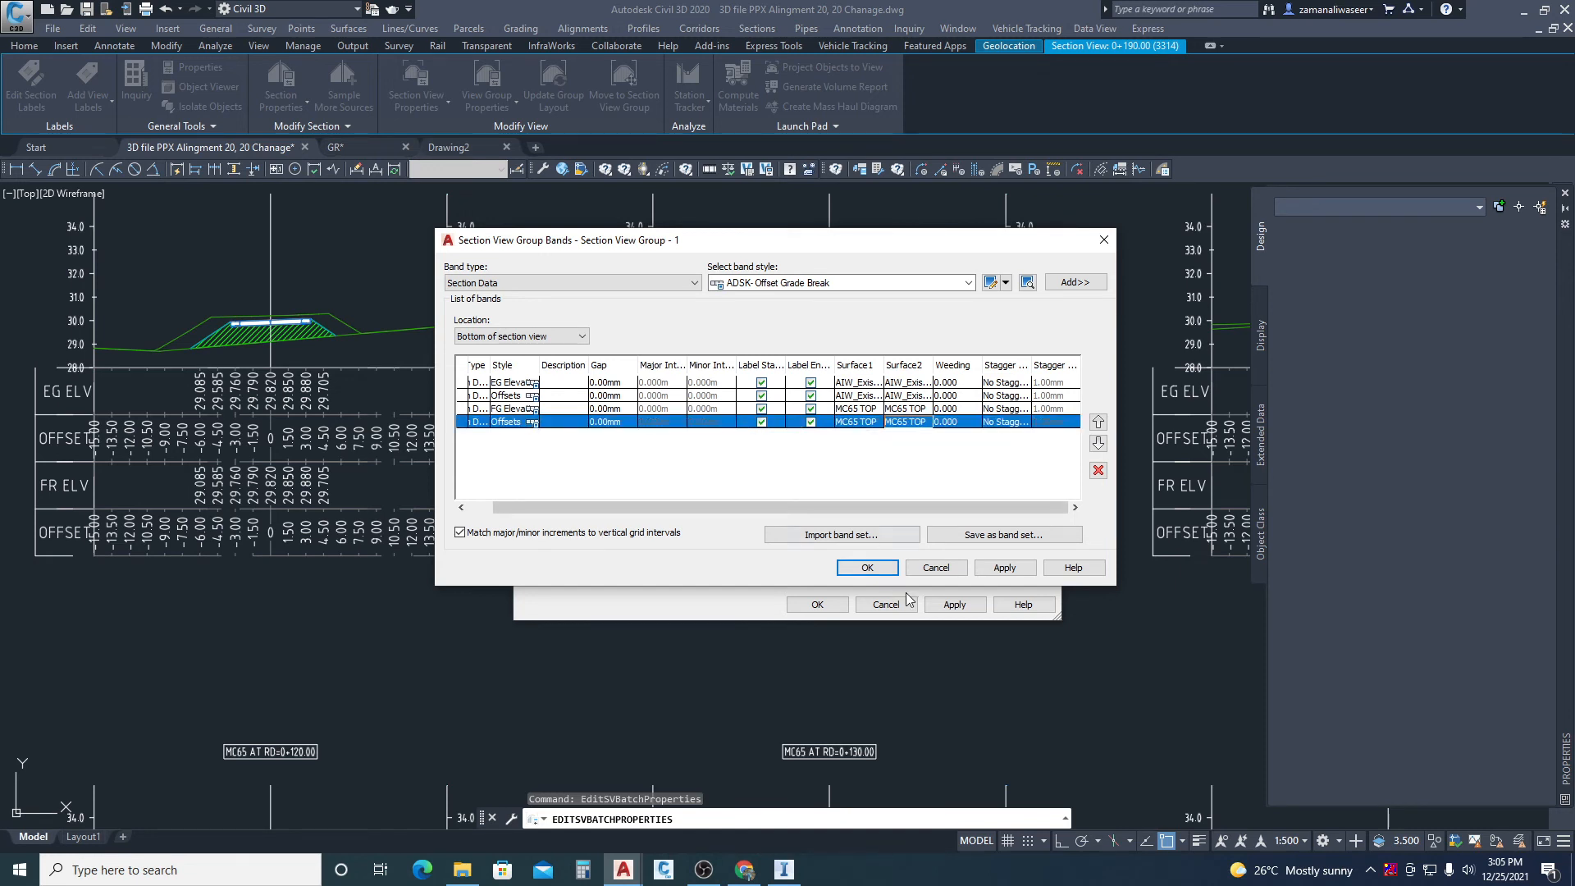
{"action": "left_click", "coordinate": [1005, 568]}
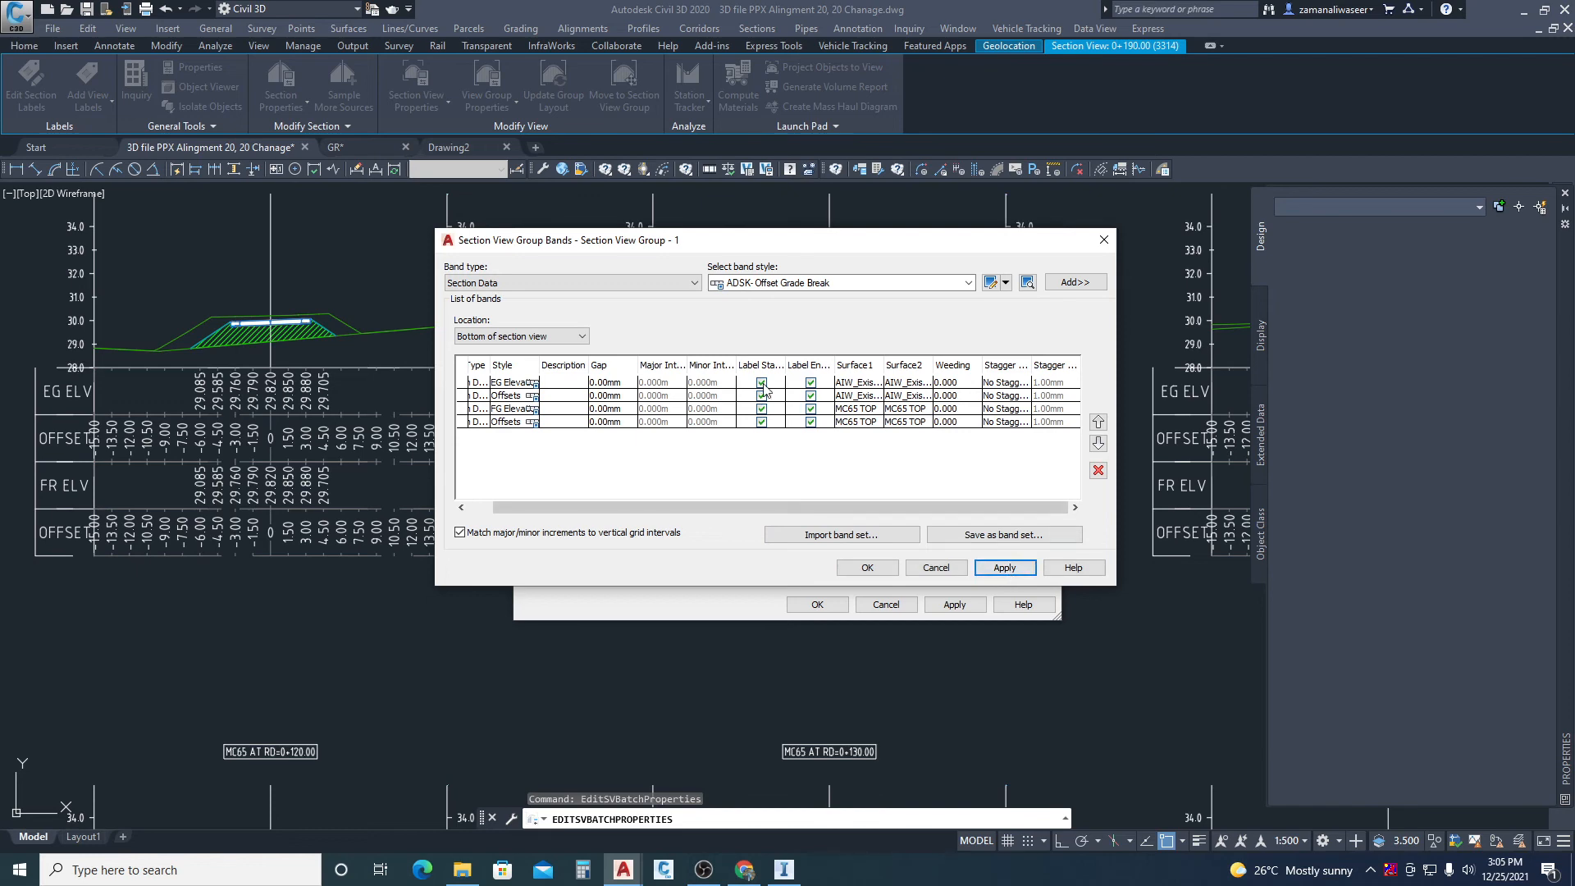
{"action": "left_click", "coordinate": [867, 568]}
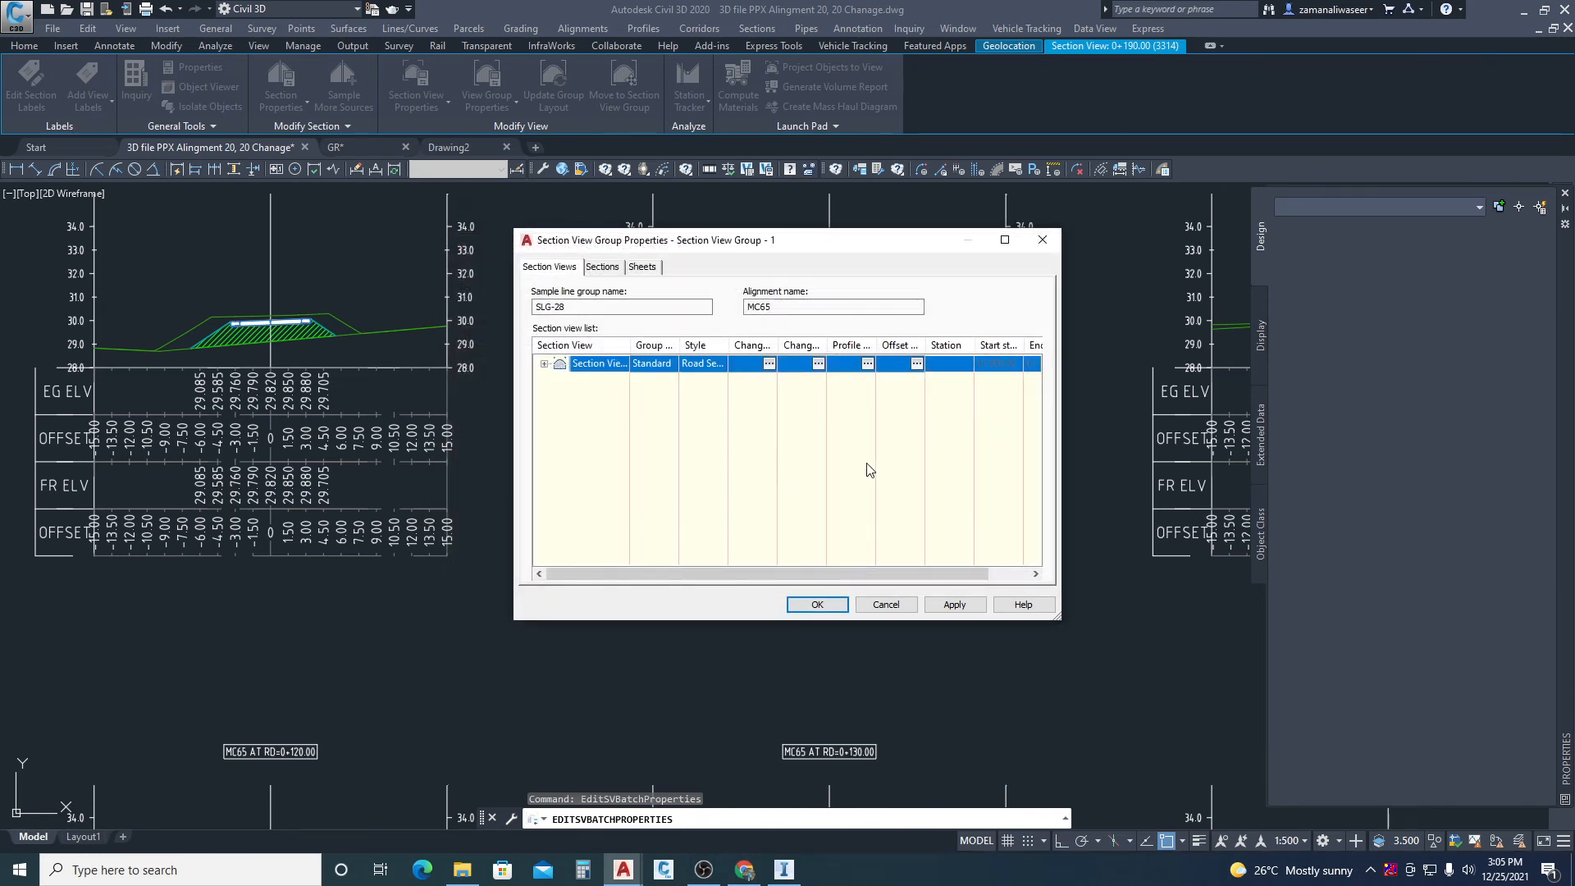
{"action": "left_click", "coordinate": [953, 604]}
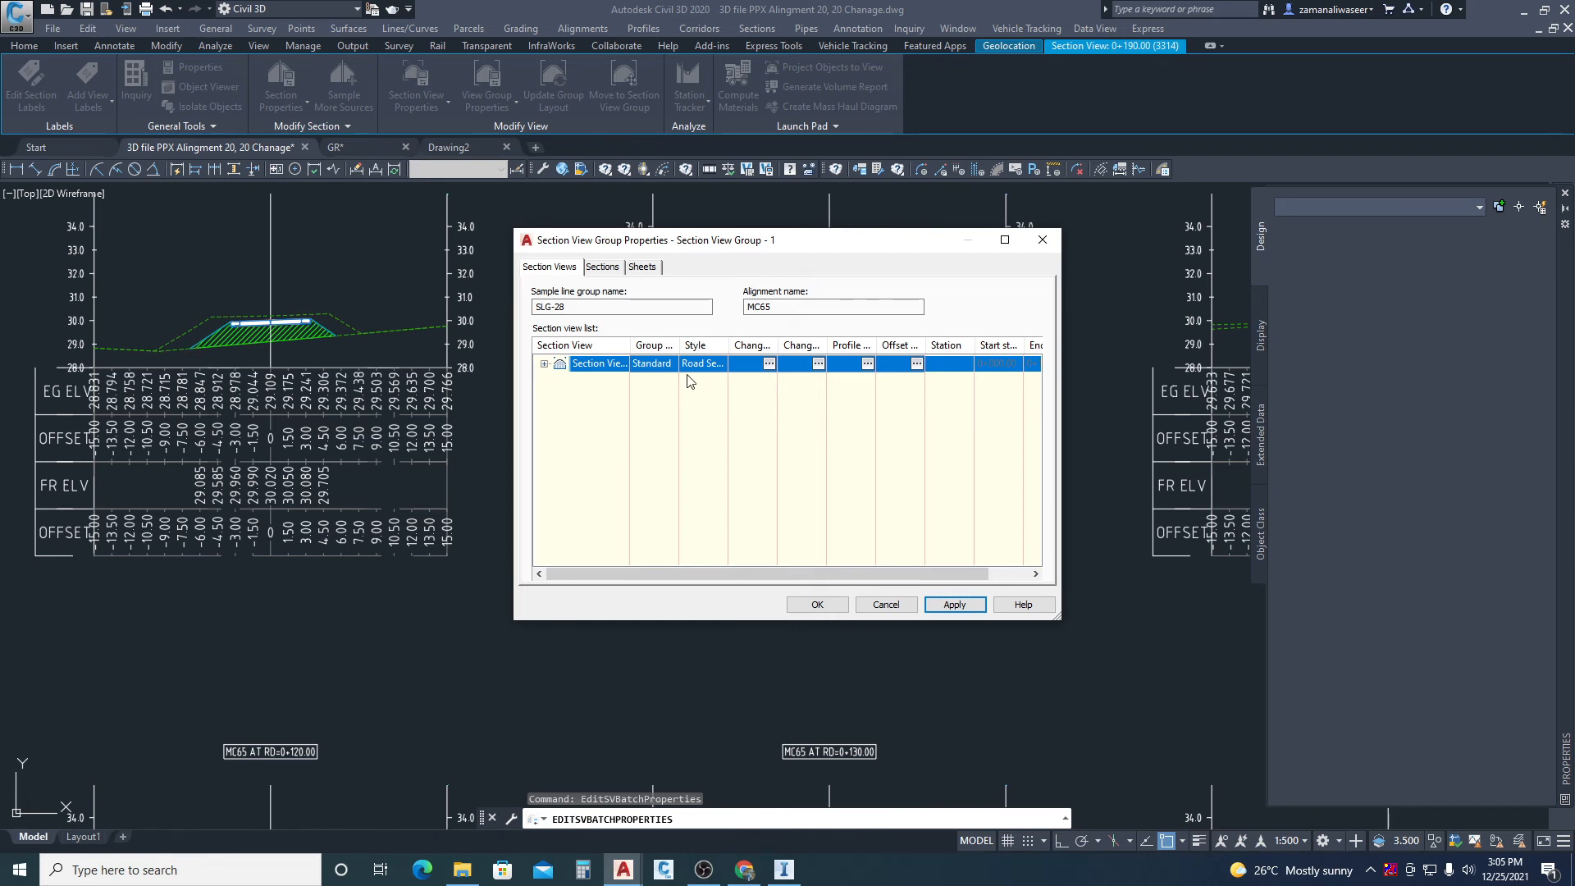
- Change the MC65 corridor section's code set style to All Codes with No Shading and apply it to the section view group
{"action": "left_click", "coordinate": [604, 269]}
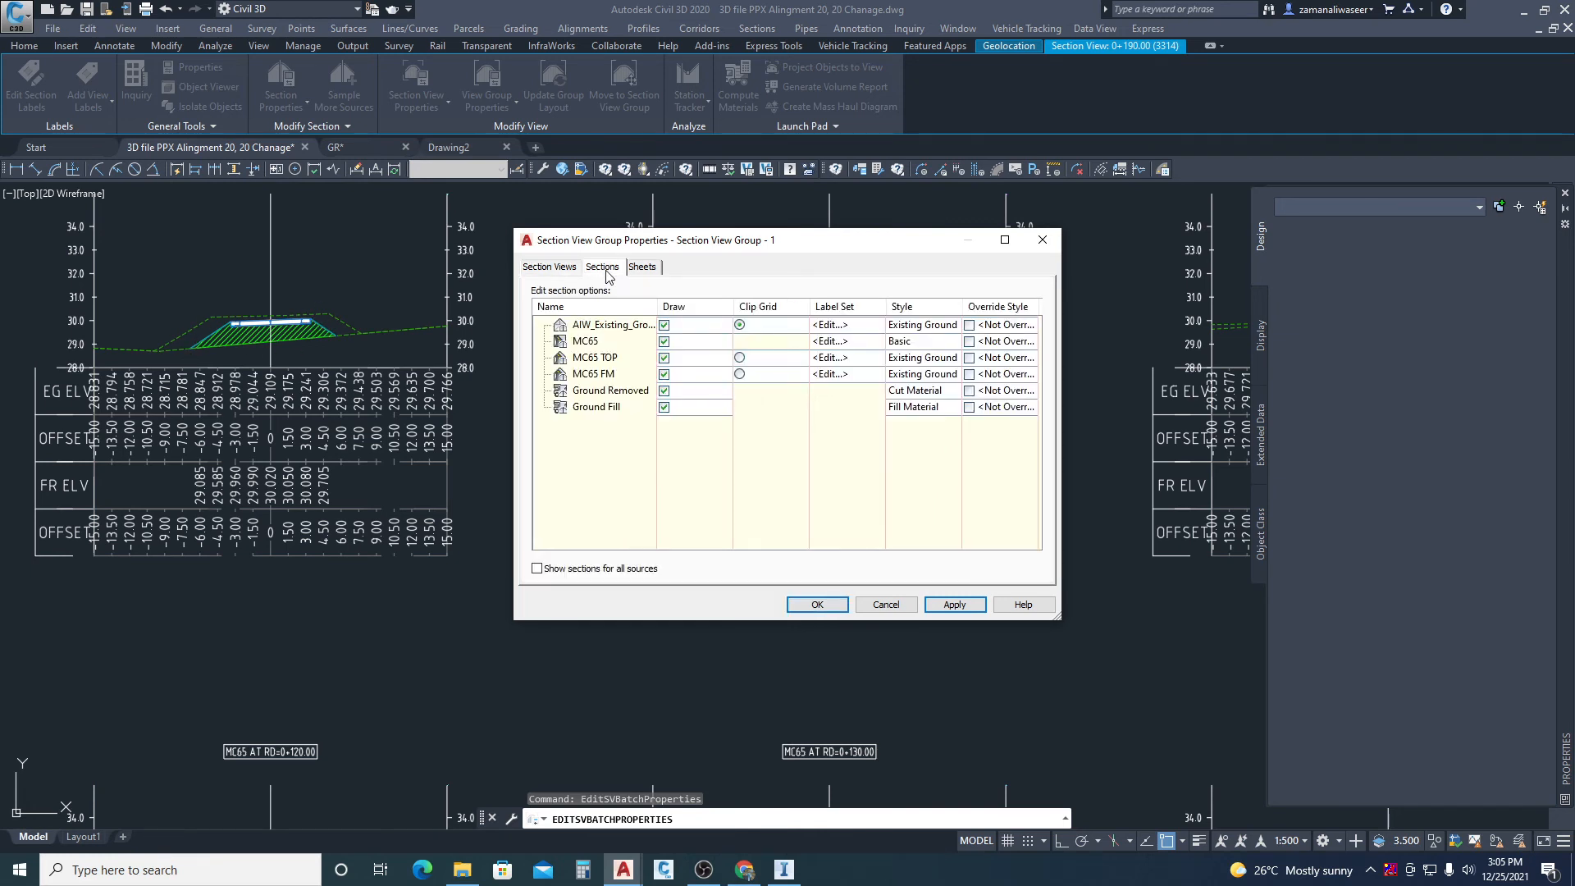
{"action": "left_click", "coordinate": [942, 343]}
{"action": "left_click", "coordinate": [754, 402]}
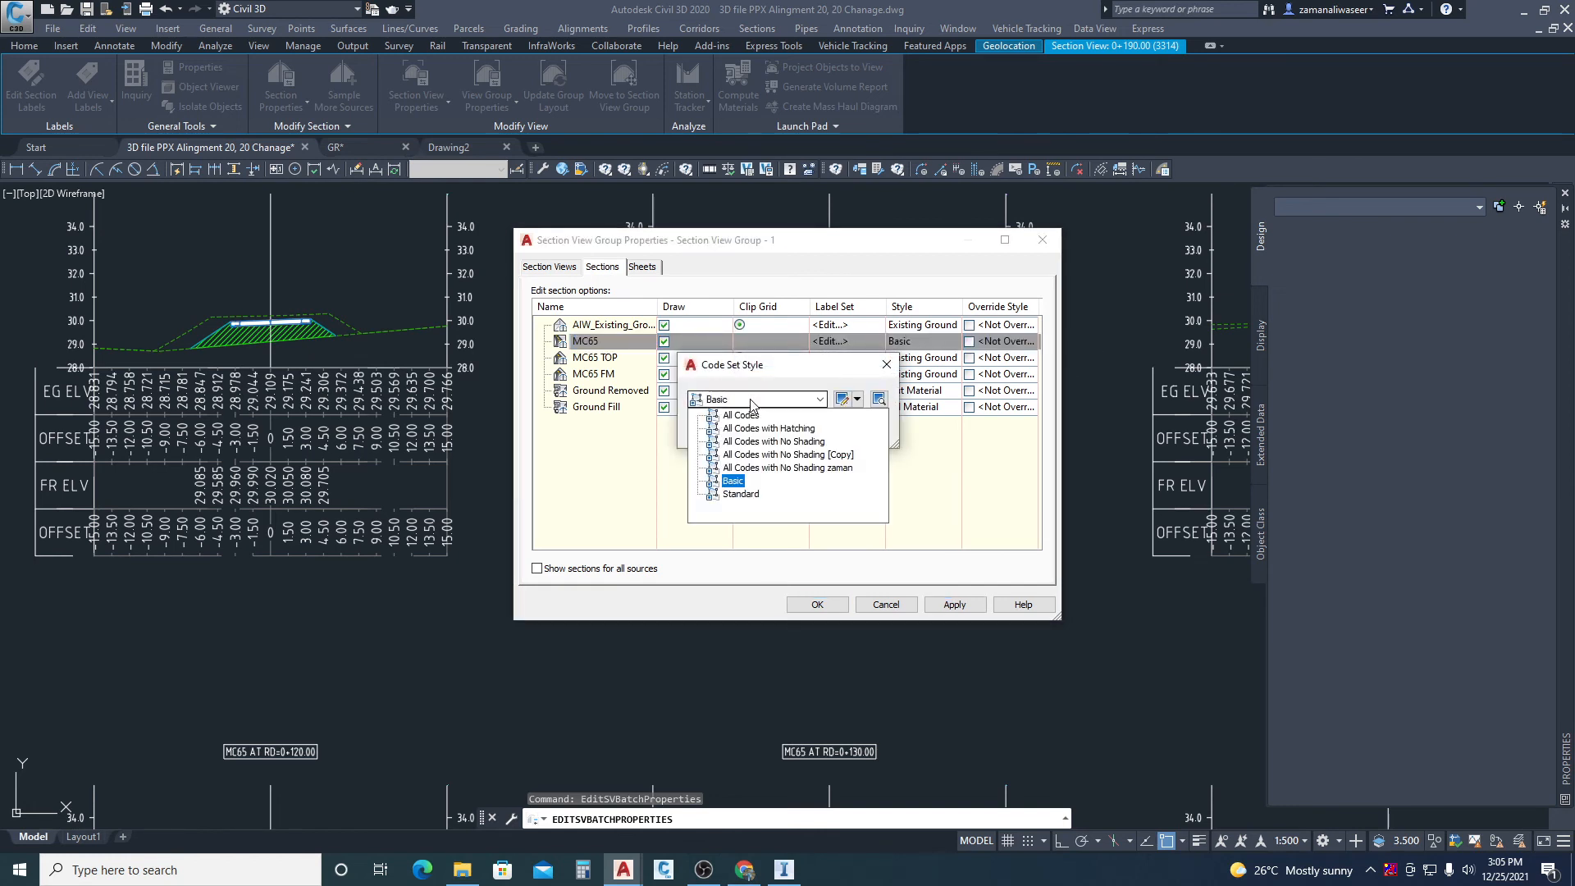
{"action": "left_click", "coordinate": [753, 442]}
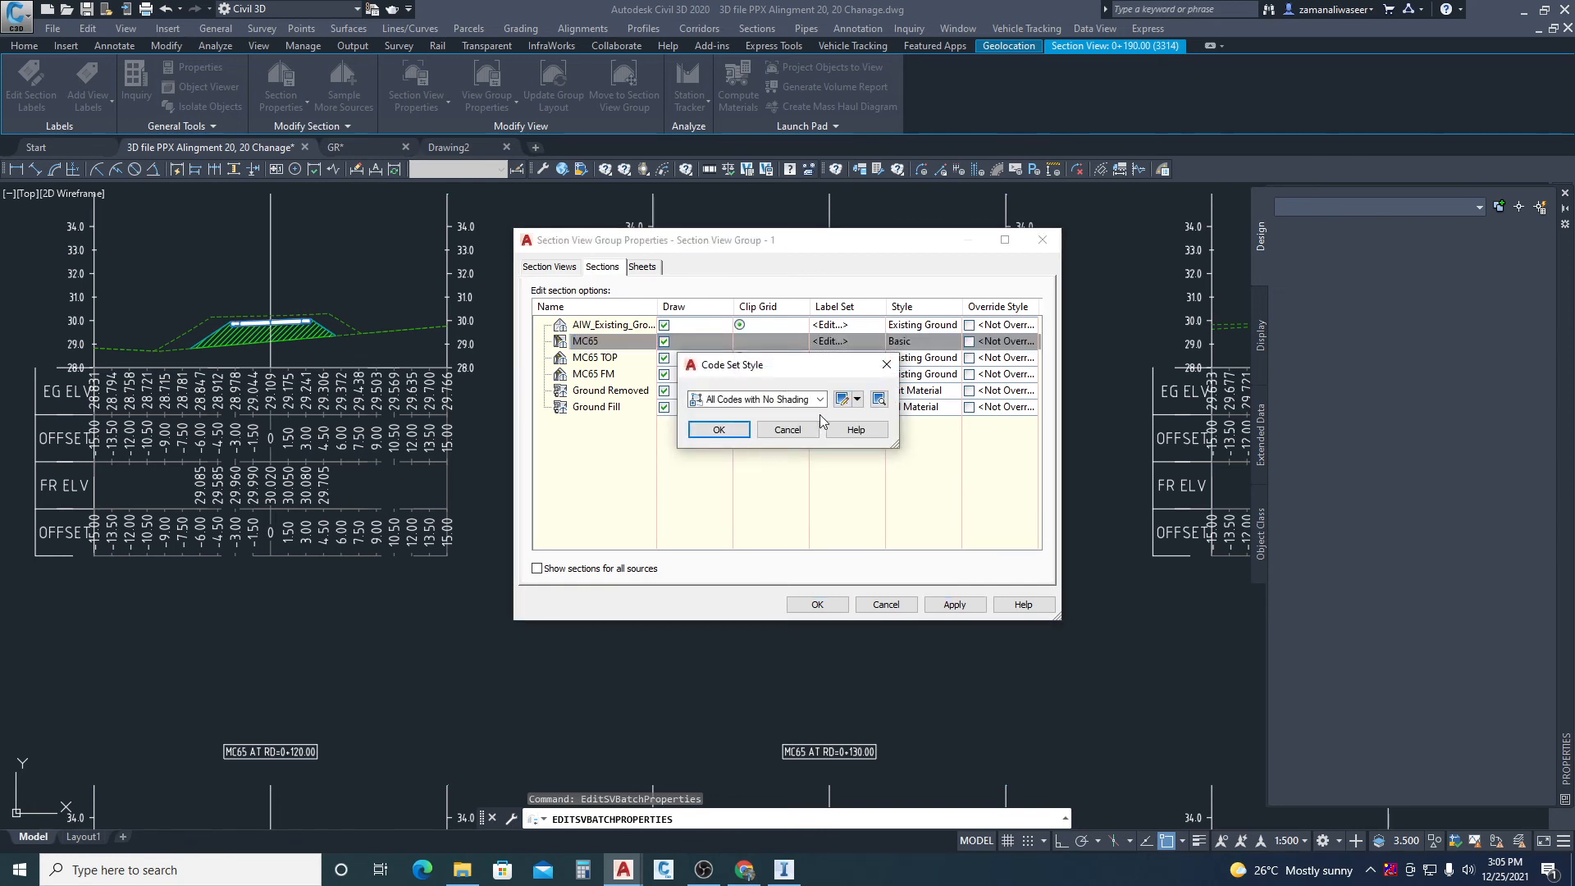
{"action": "left_click", "coordinate": [727, 430]}
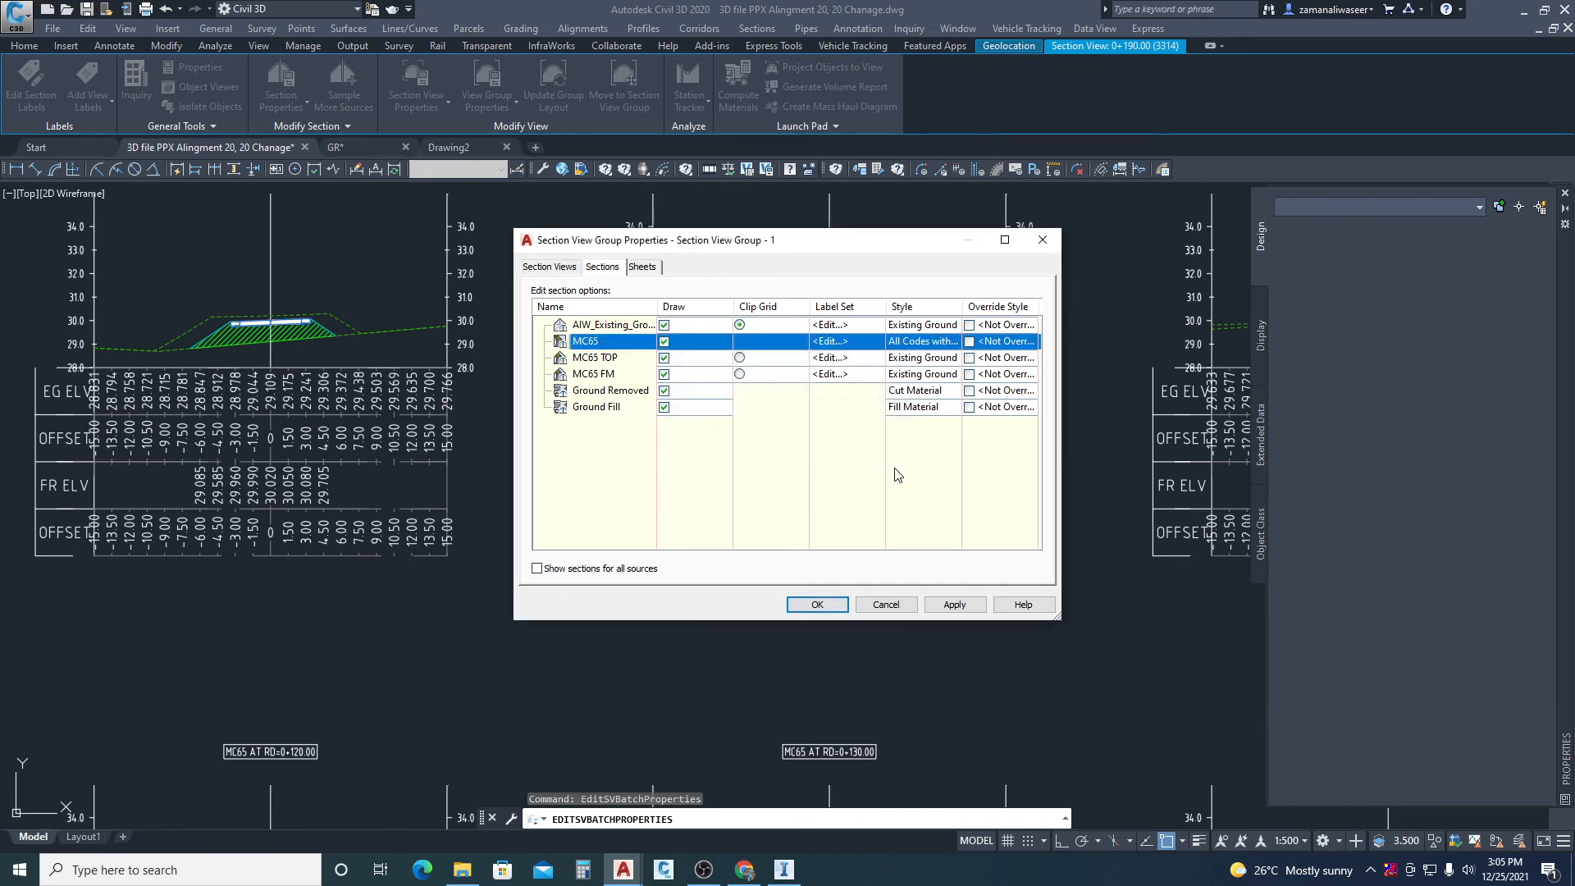
{"action": "left_click", "coordinate": [962, 607]}
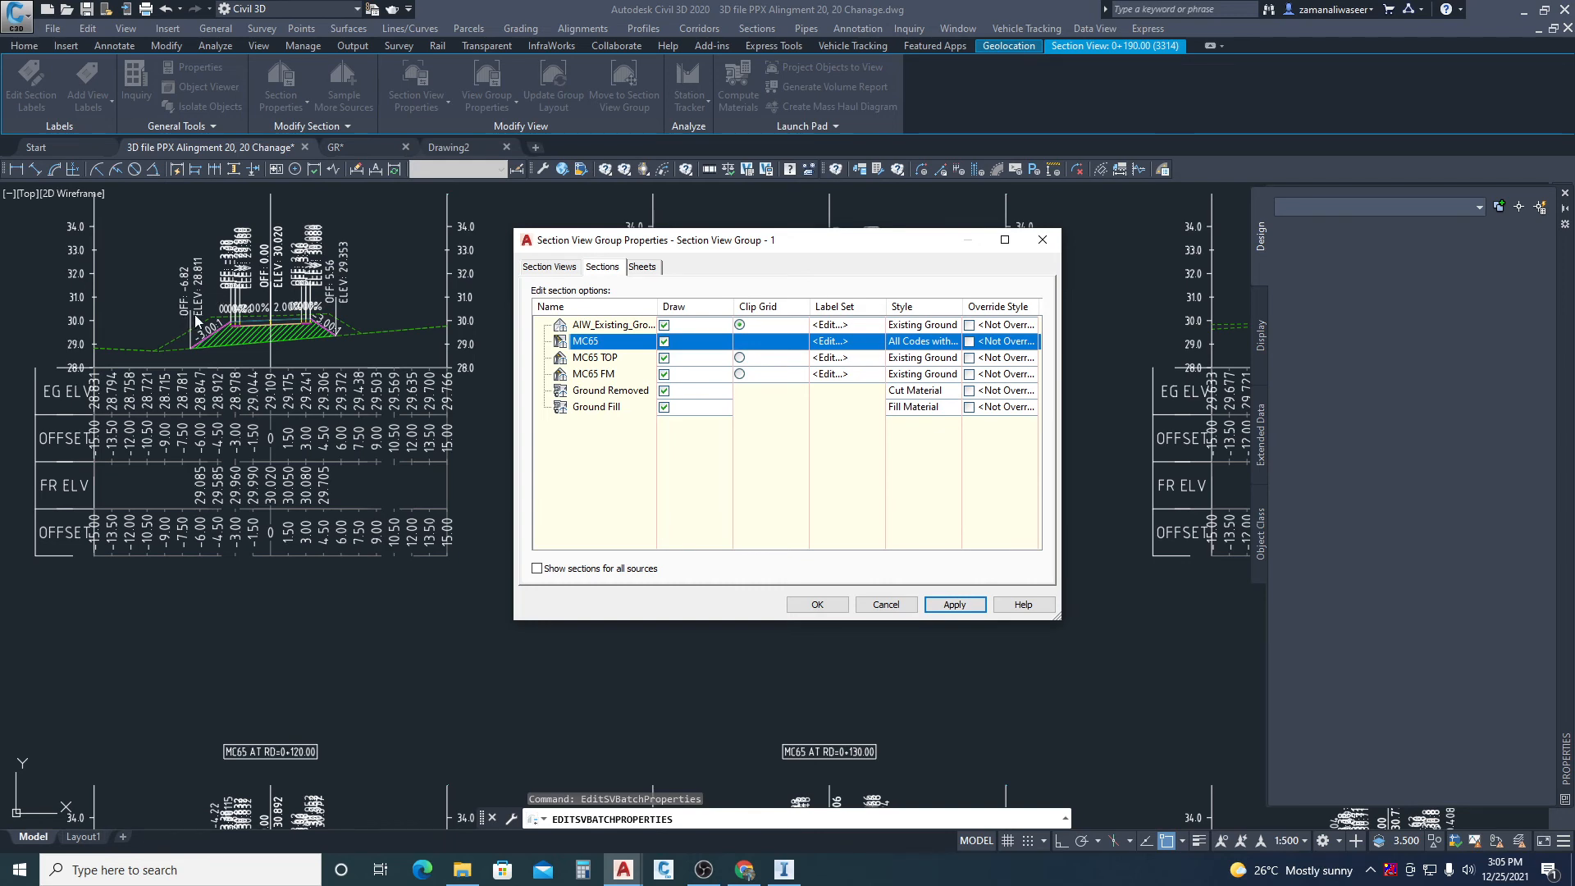
{"action": "left_click", "coordinate": [817, 605]}
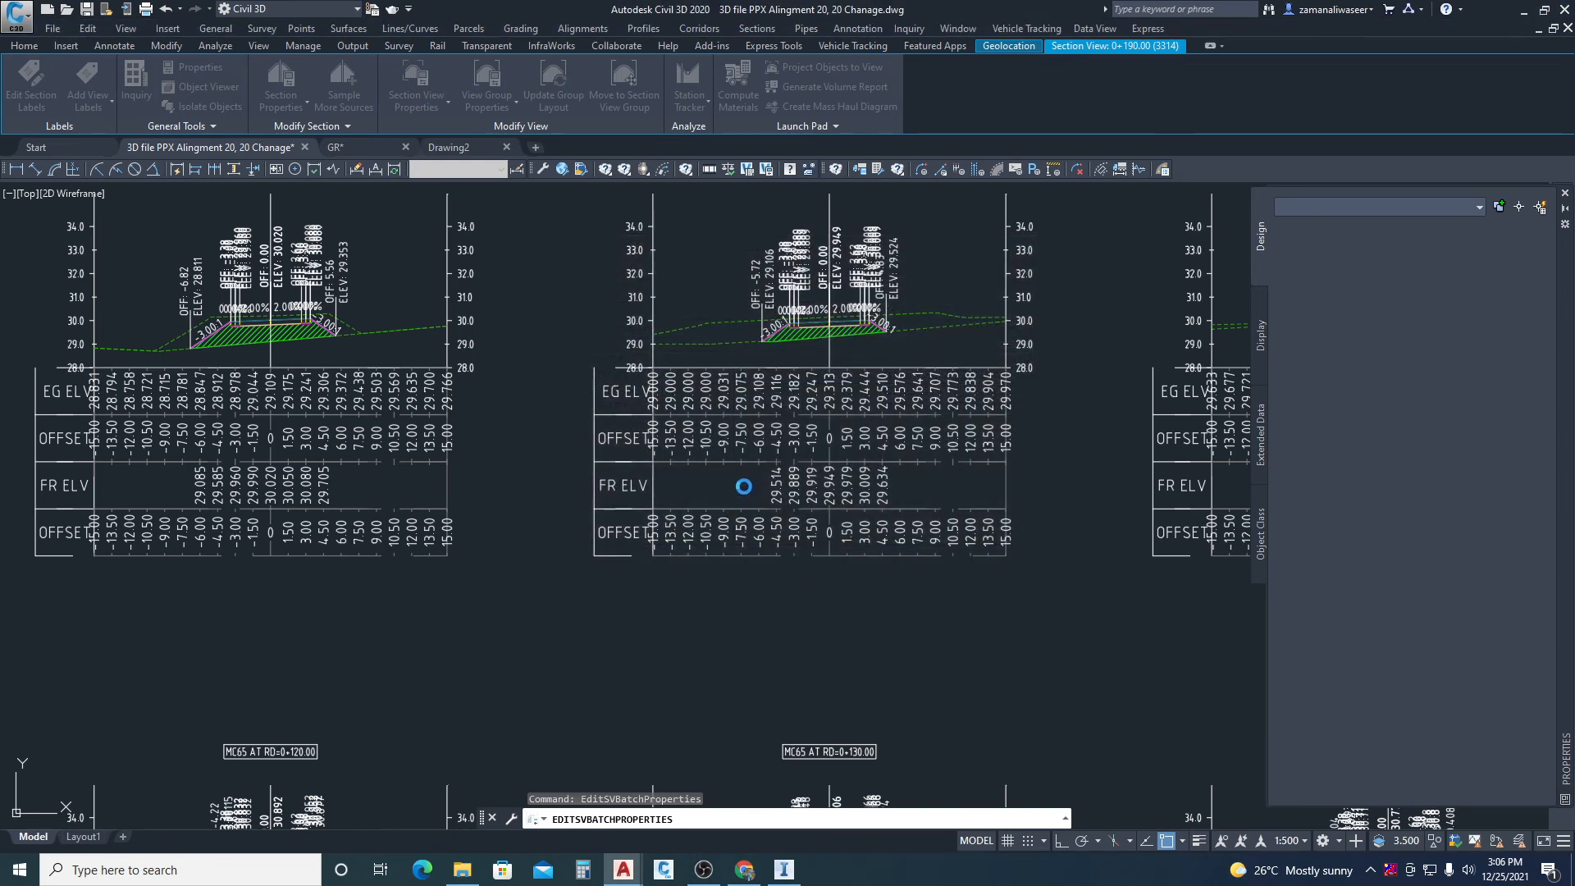
{"action": "key", "text": "Escape"}
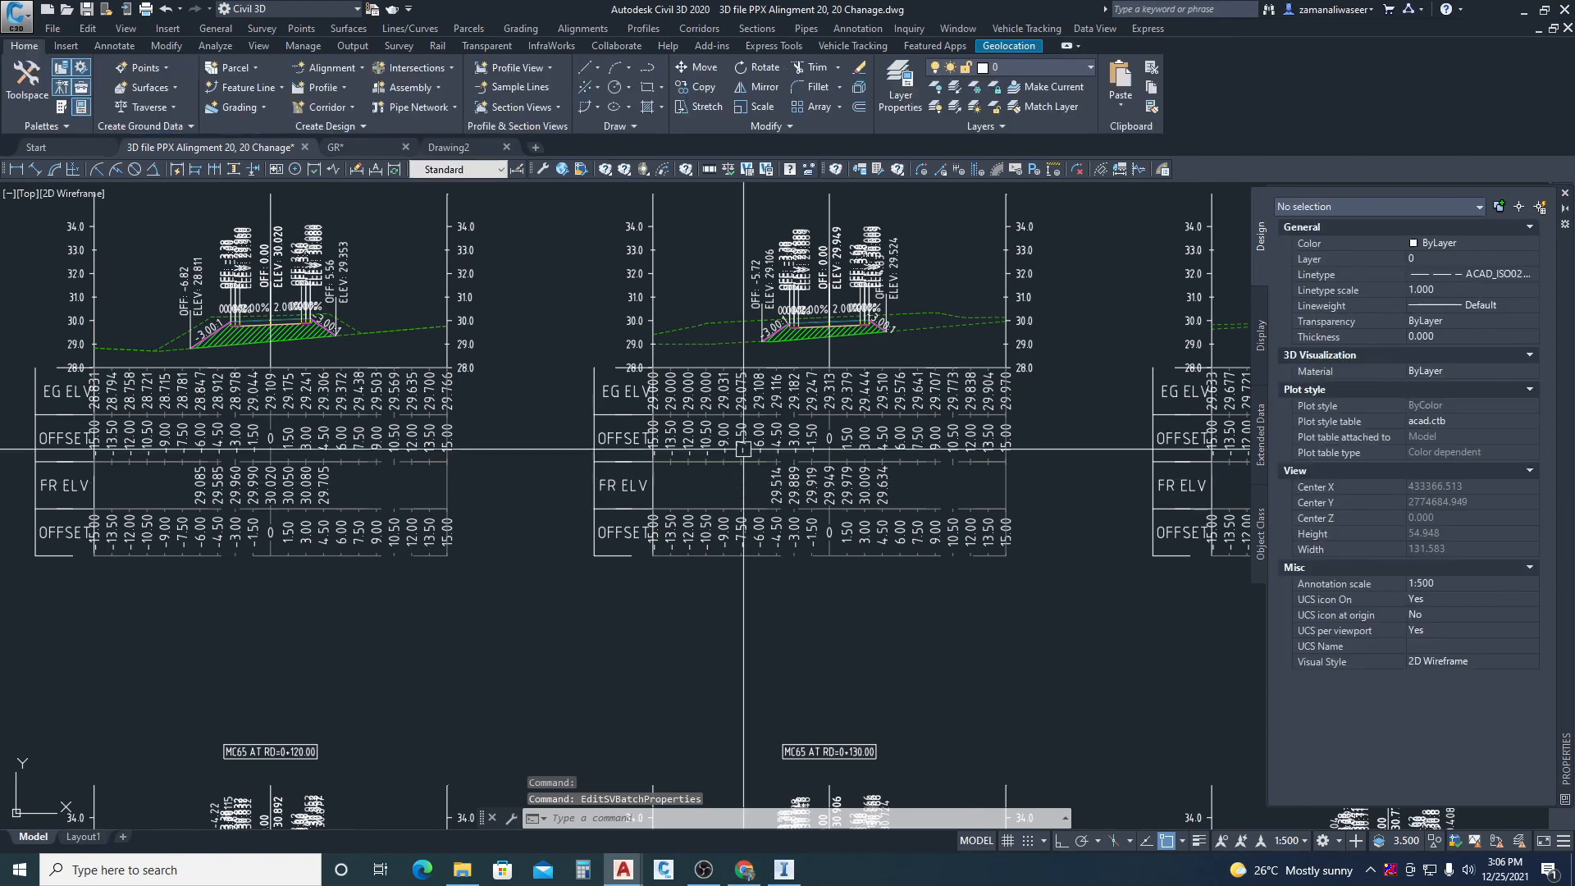
- Examine the band elevations and corridor labels across the MC65 section views and their placement beside the profile view
{"action": "scroll", "coordinate": [921, 546], "scroll_direction": "down", "scroll_amount": 5}
{"action": "scroll", "coordinate": [921, 546], "scroll_direction": "down", "scroll_amount": 3}
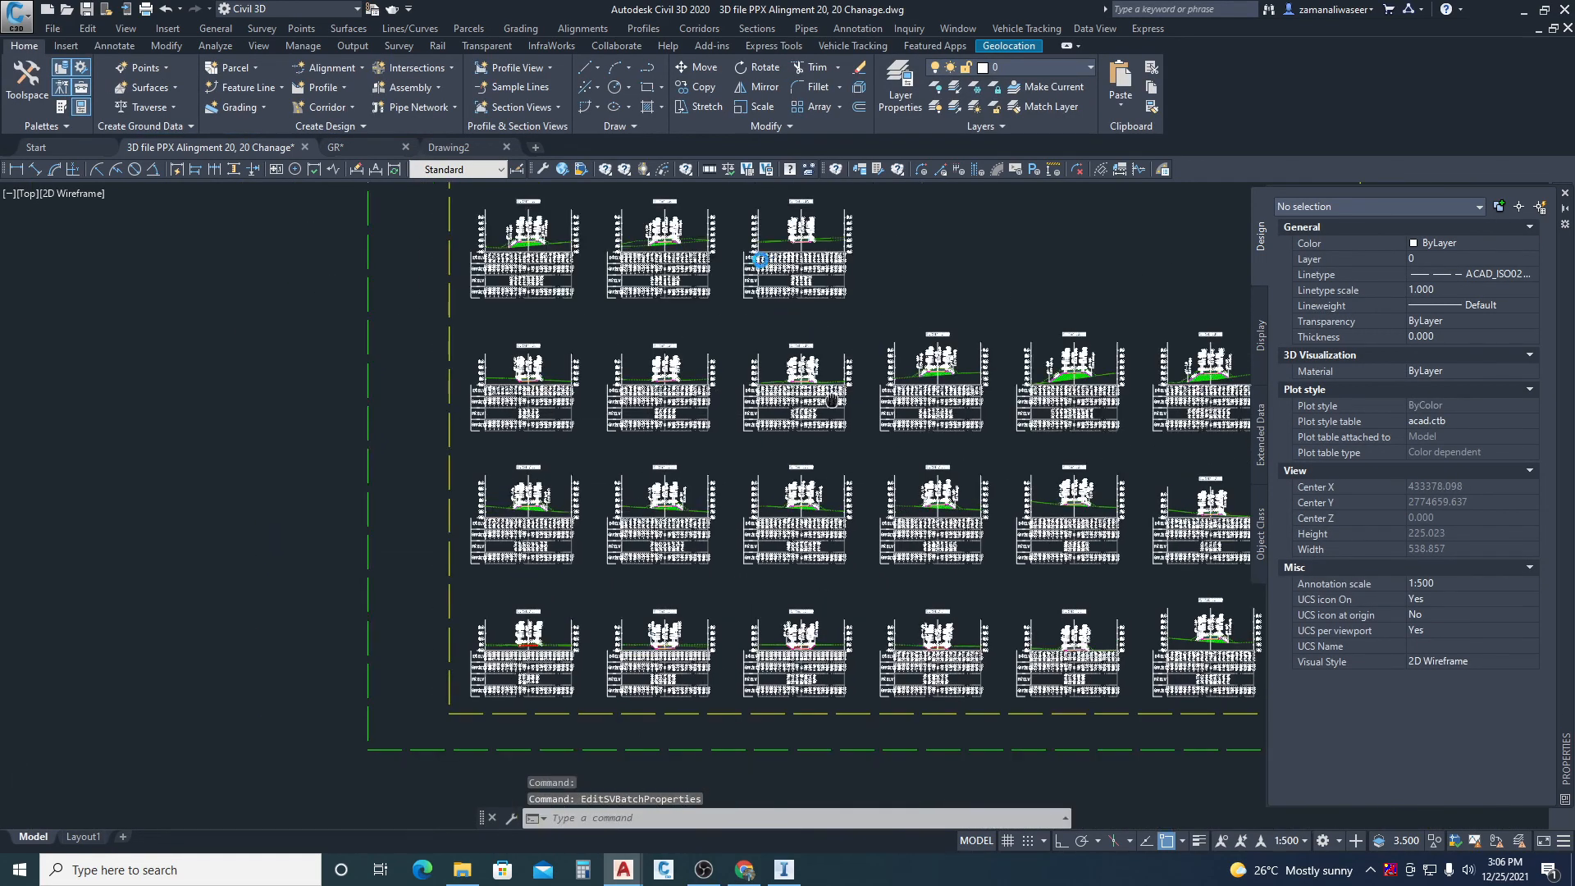
{"action": "scroll", "coordinate": [720, 380], "scroll_direction": "up", "scroll_amount": 8}
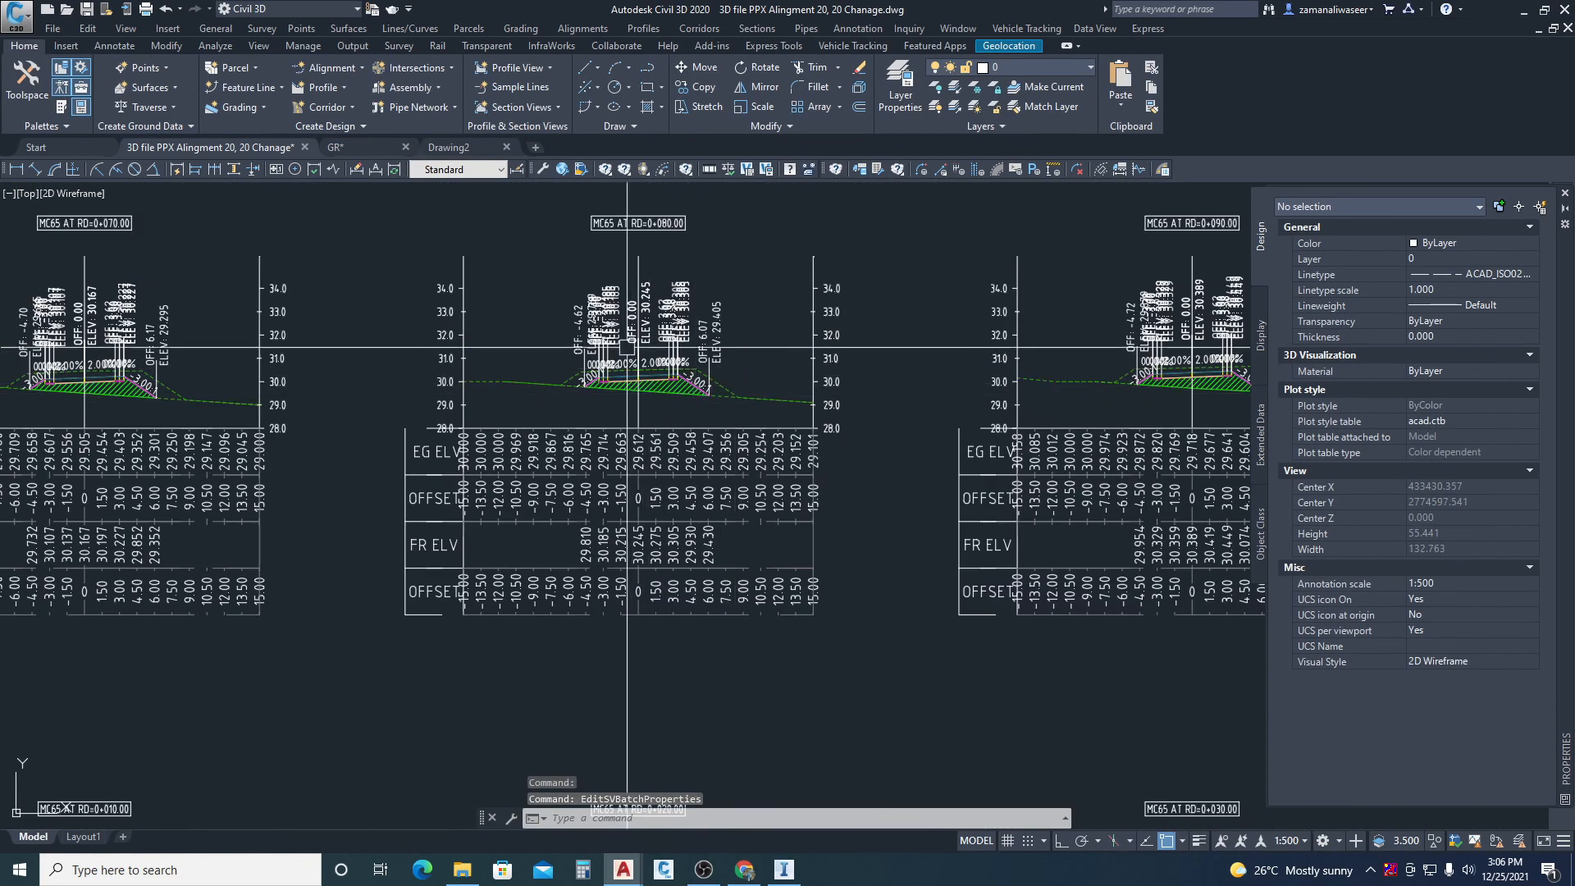
{"action": "middle_click_drag", "start_coordinate": [782, 458], "coordinate": [944, 420]}
{"action": "scroll", "coordinate": [948, 361], "scroll_direction": "down", "scroll_amount": 5}
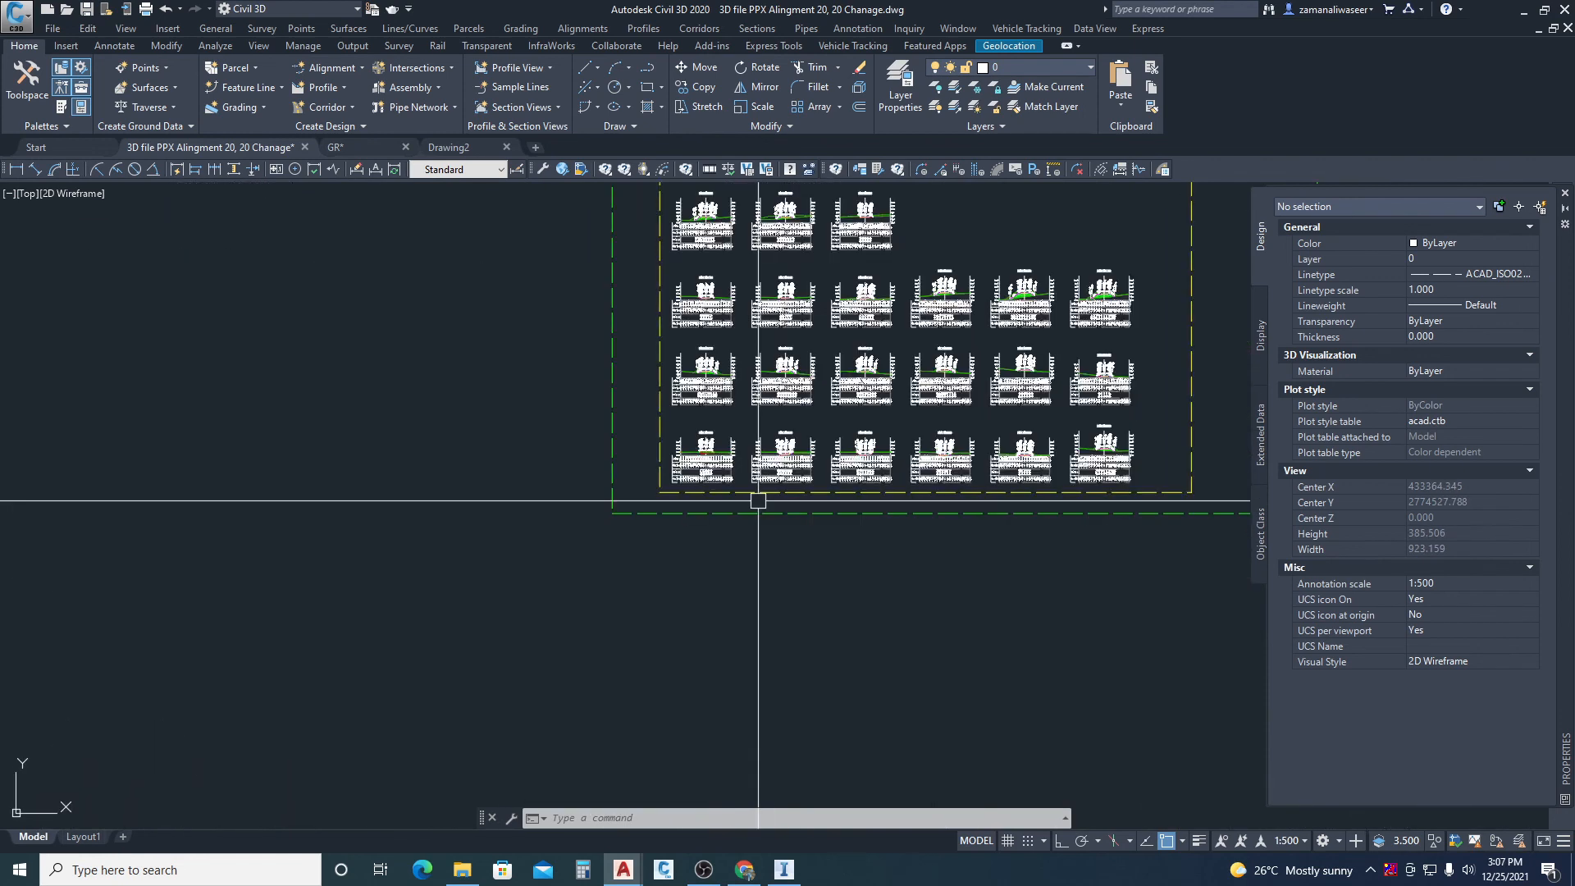
{"action": "scroll", "coordinate": [1031, 396], "scroll_direction": "down", "scroll_amount": 4}
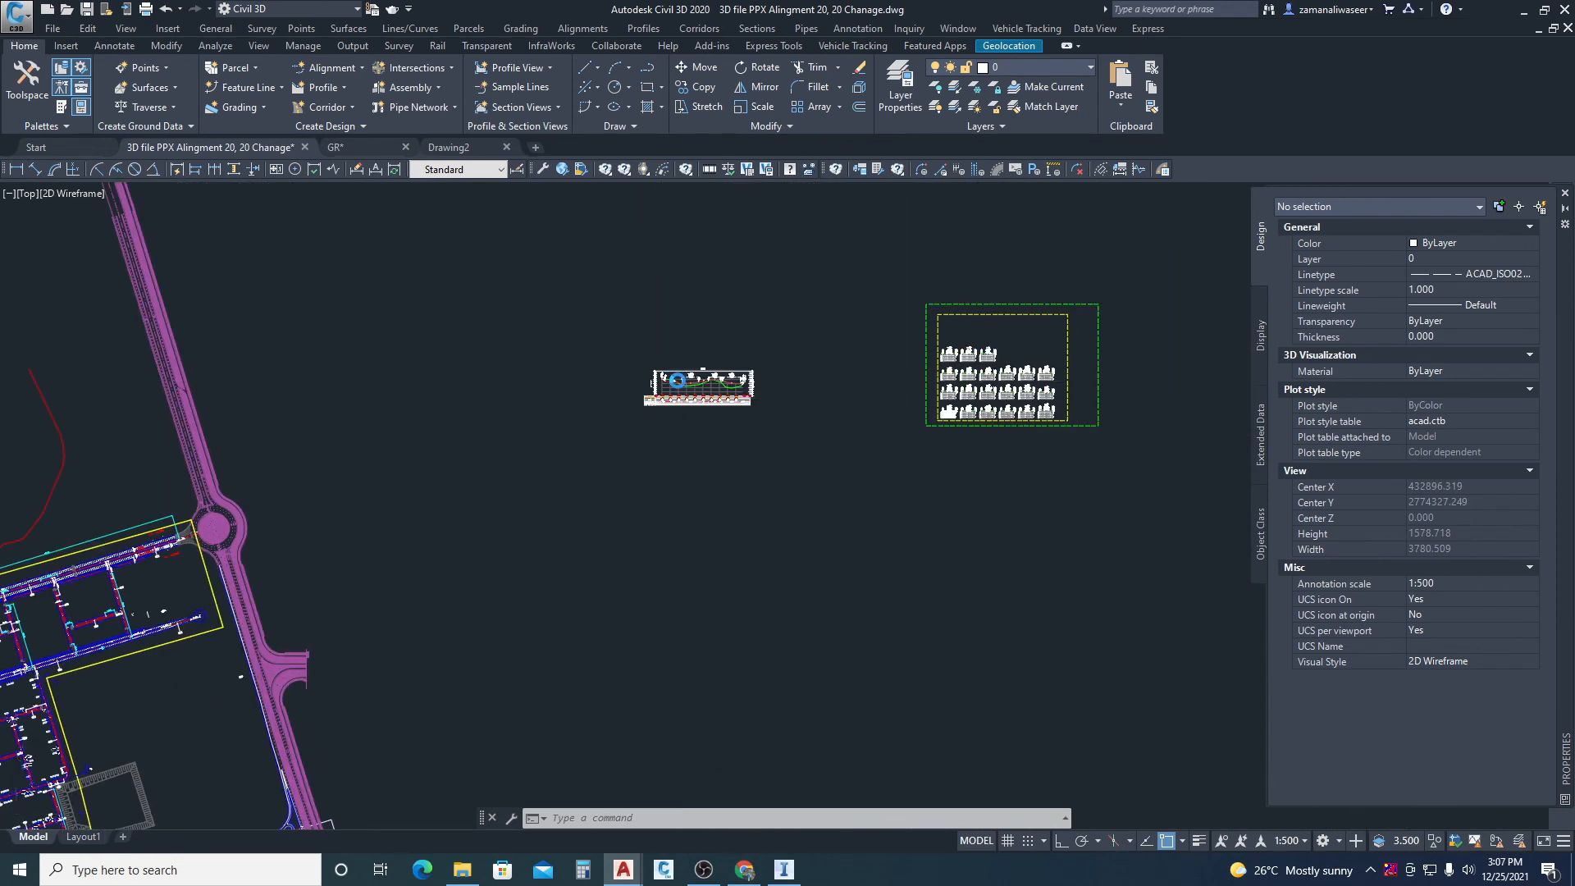
{"action": "scroll", "coordinate": [693, 396], "scroll_direction": "up", "scroll_amount": 8}
{"action": "scroll", "coordinate": [758, 472], "scroll_direction": "down", "scroll_amount": 6}
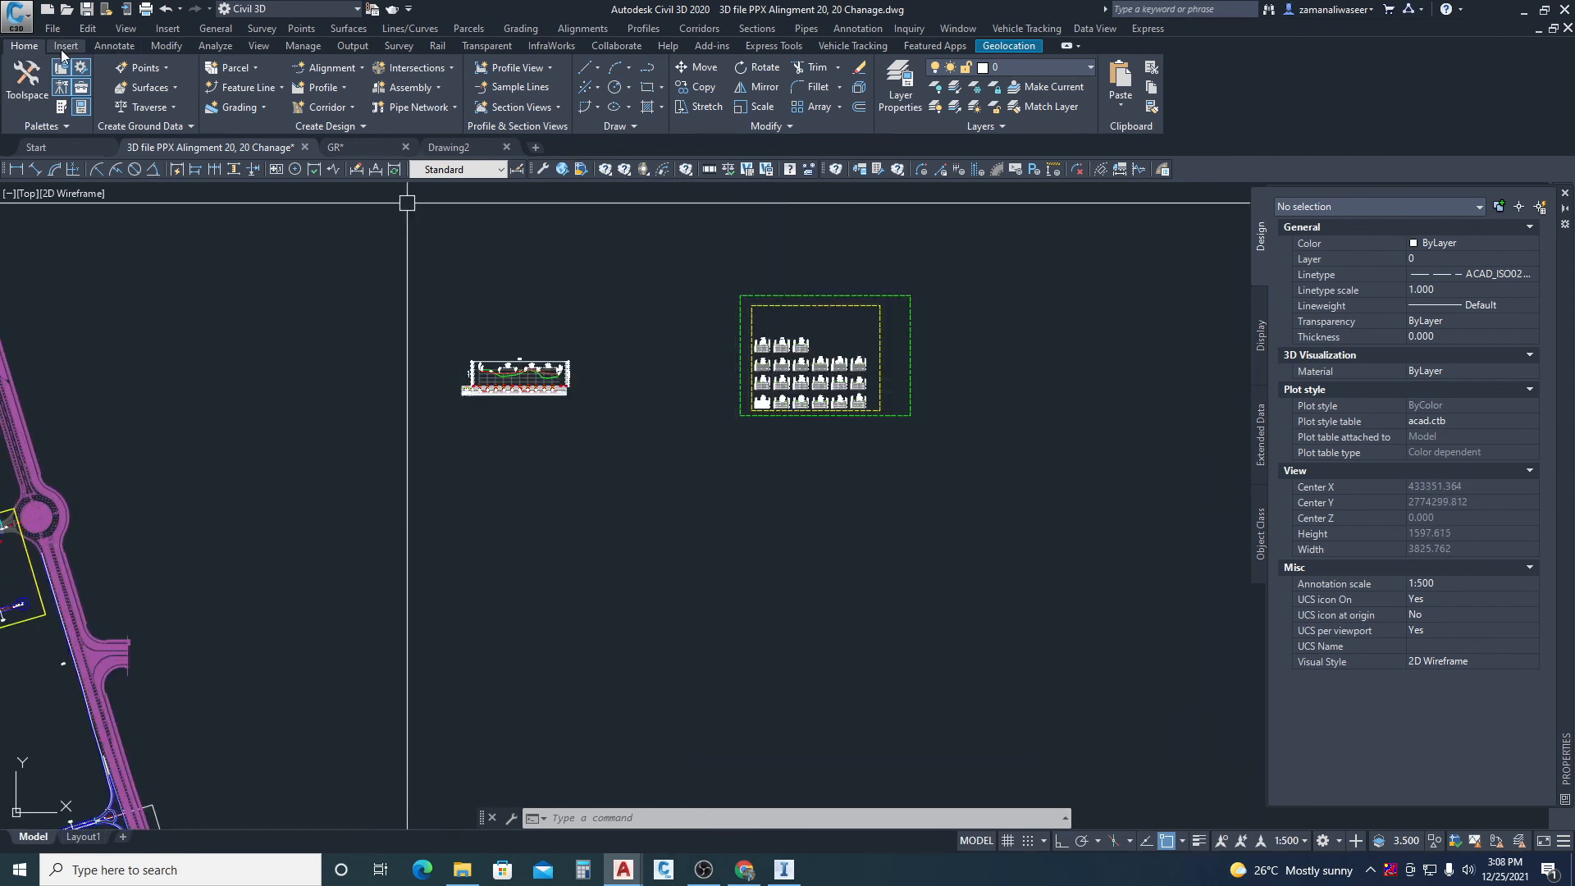
- Create a total volume table in the Cut and Fill style for MC65's Material List - (65), placed below the profile and section views
{"action": "left_click", "coordinate": [108, 47]}
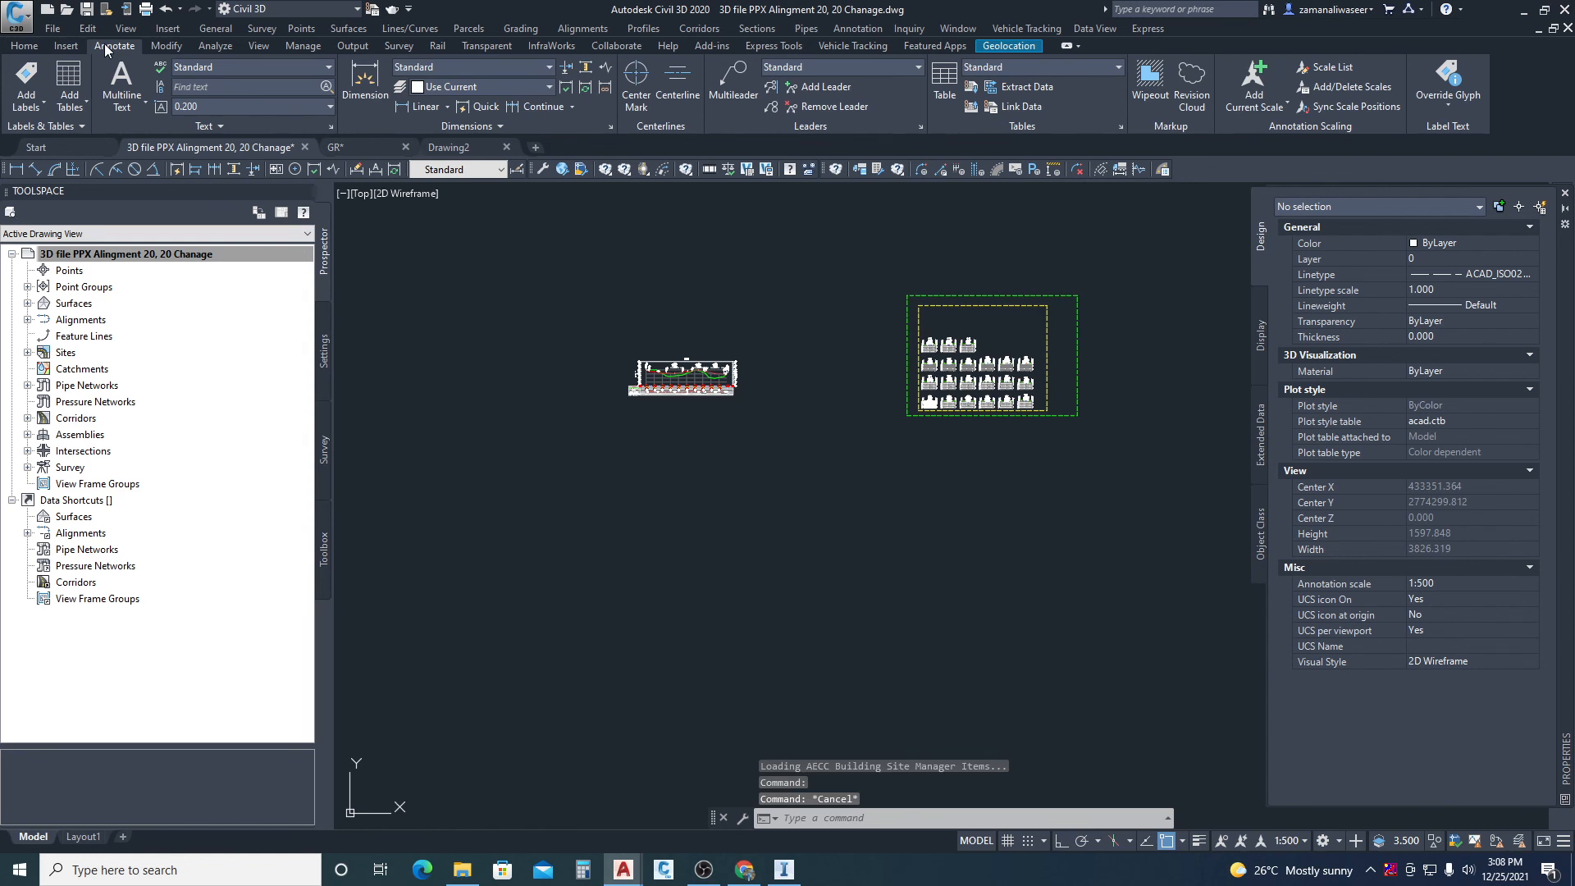
{"action": "left_click", "coordinate": [83, 103]}
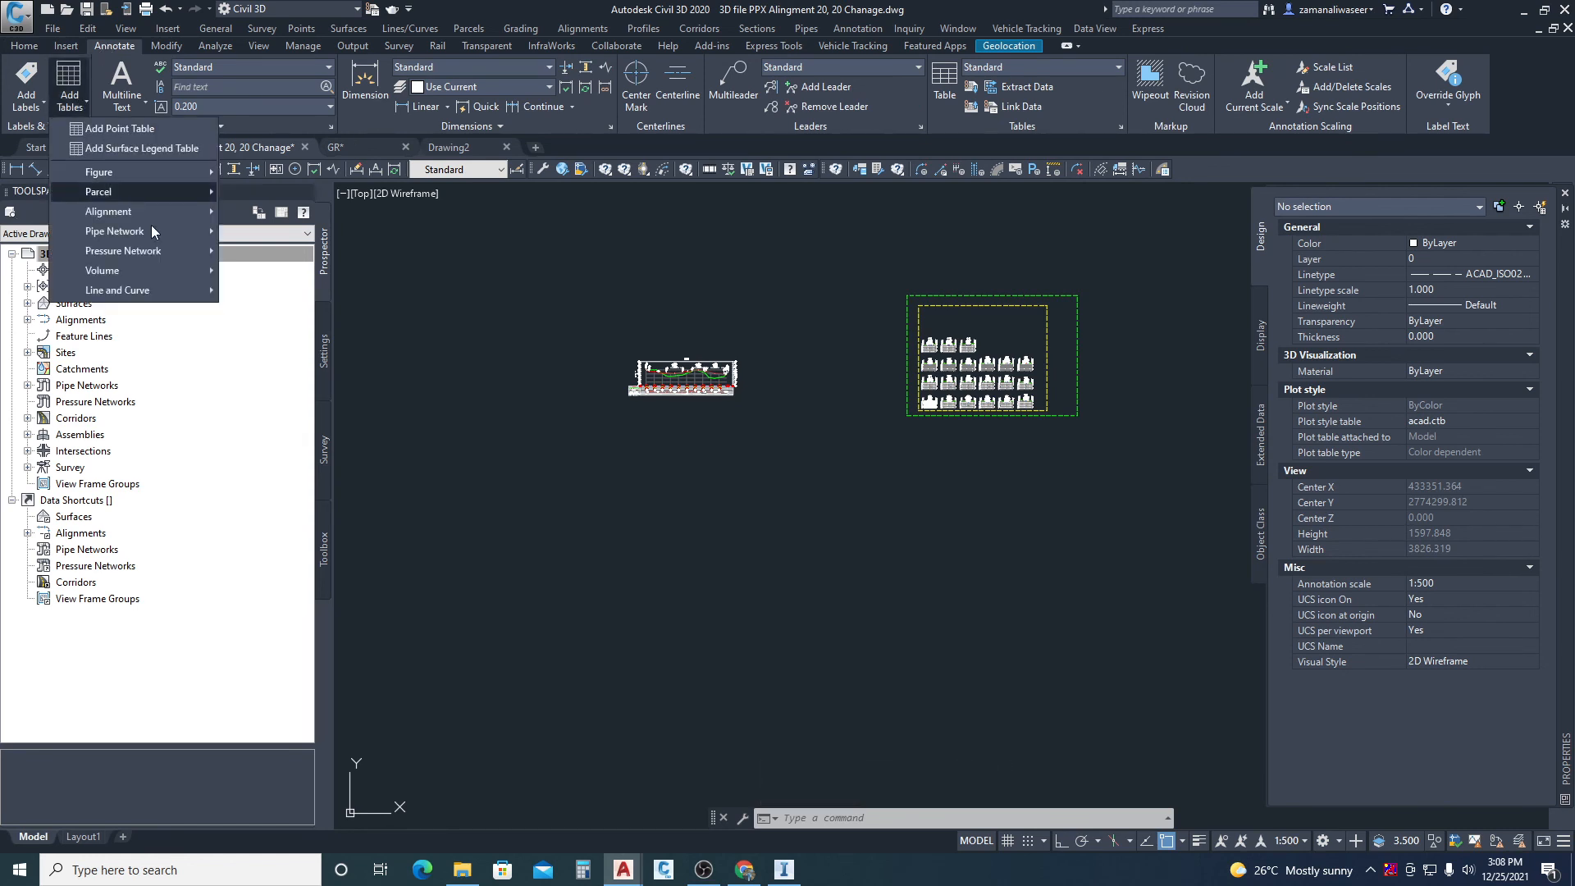
{"action": "mouse_move", "coordinate": [153, 272]}
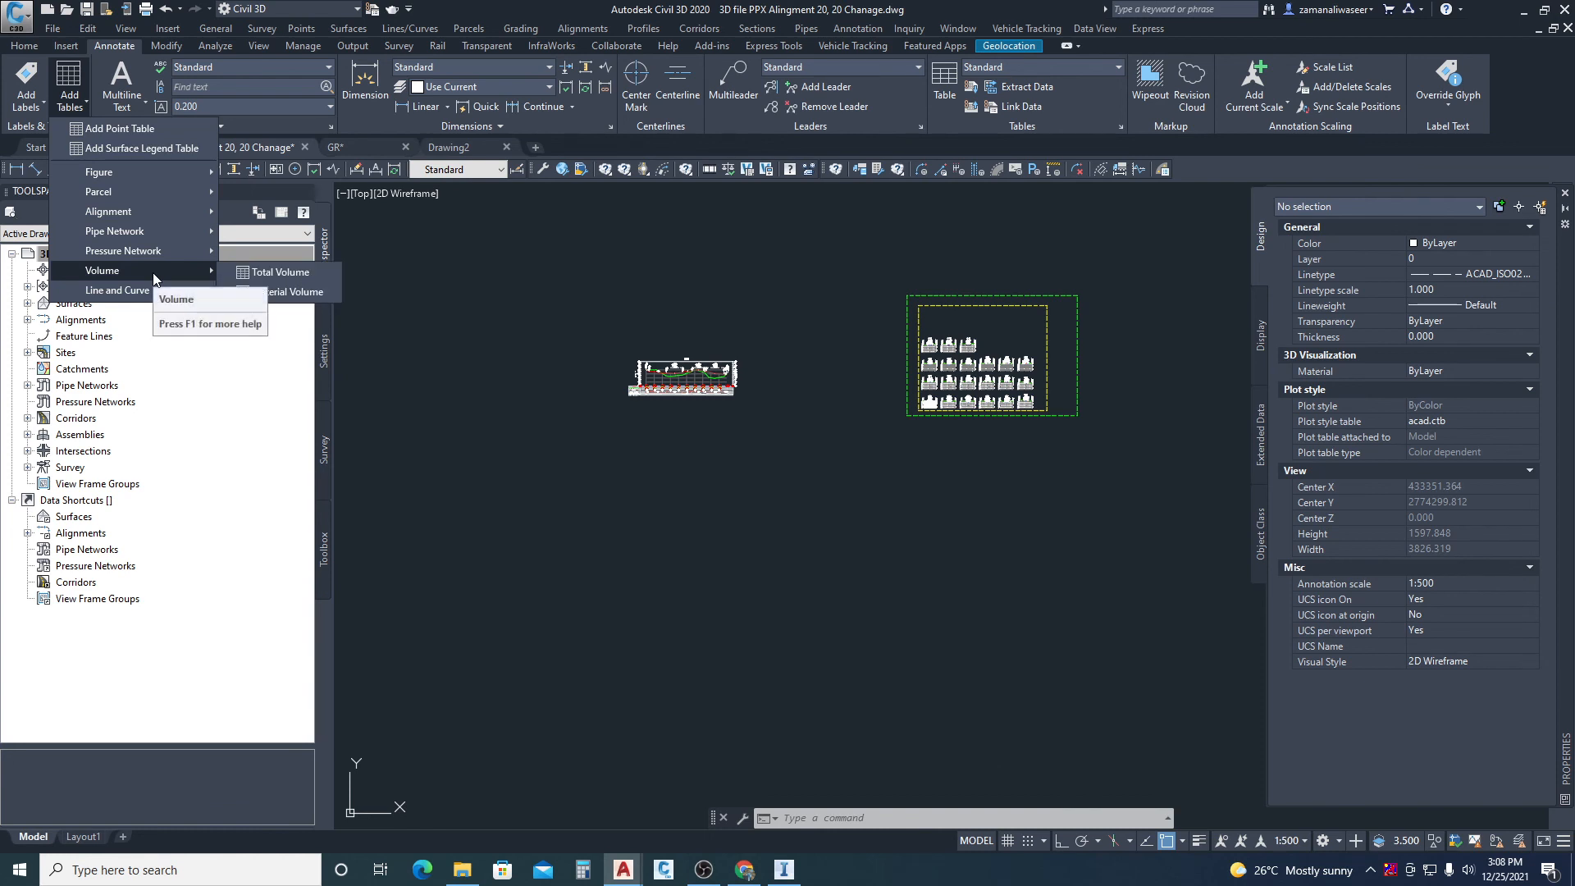
{"action": "left_click", "coordinate": [288, 278]}
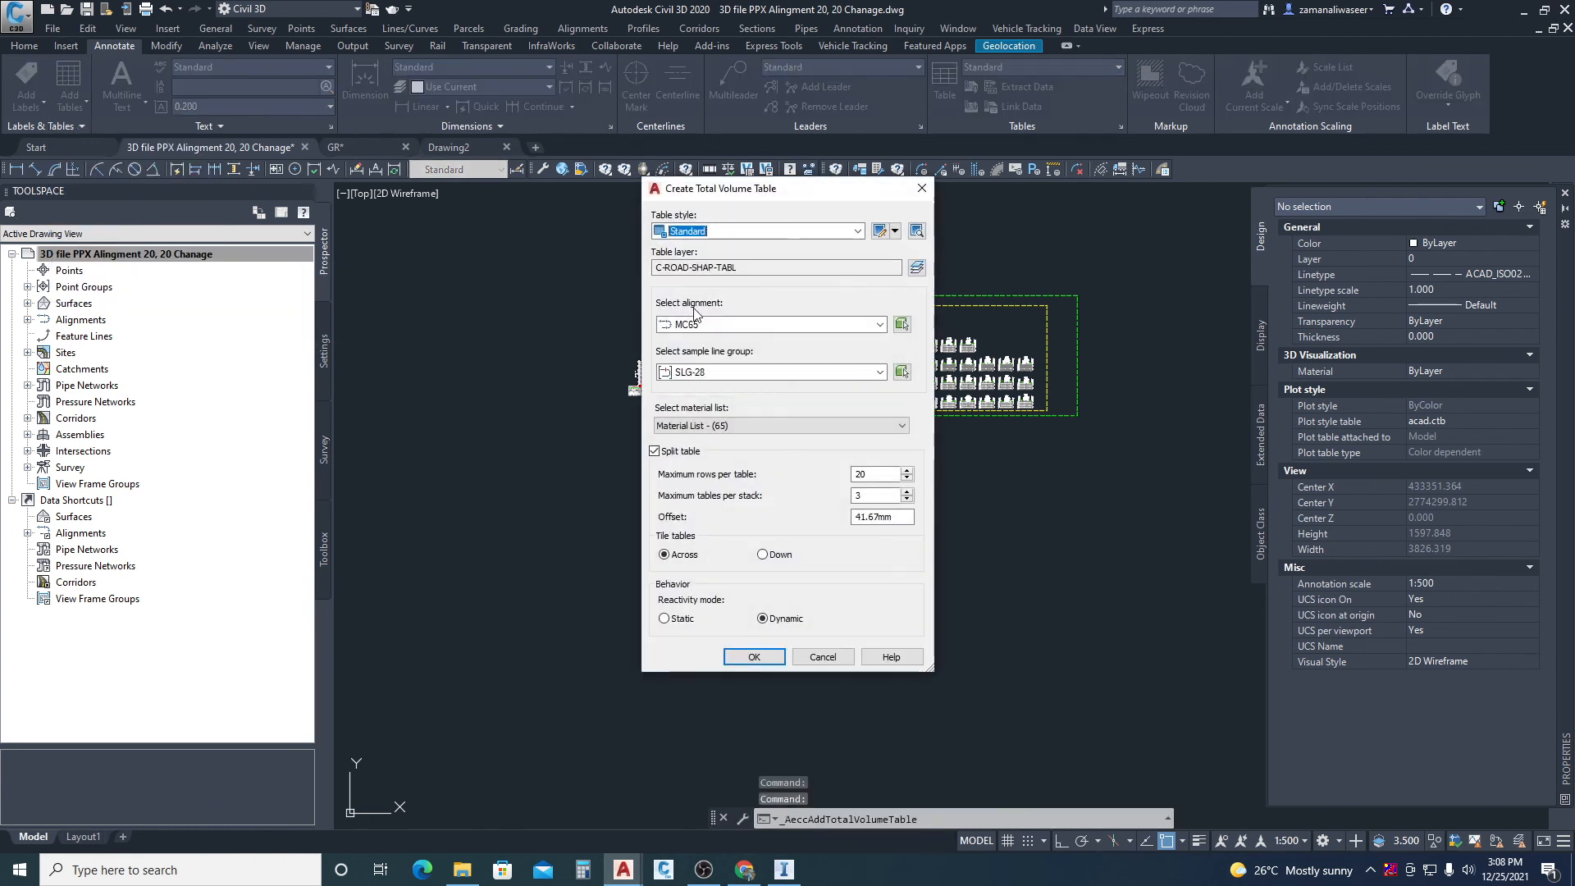
{"action": "left_click", "coordinate": [755, 232]}
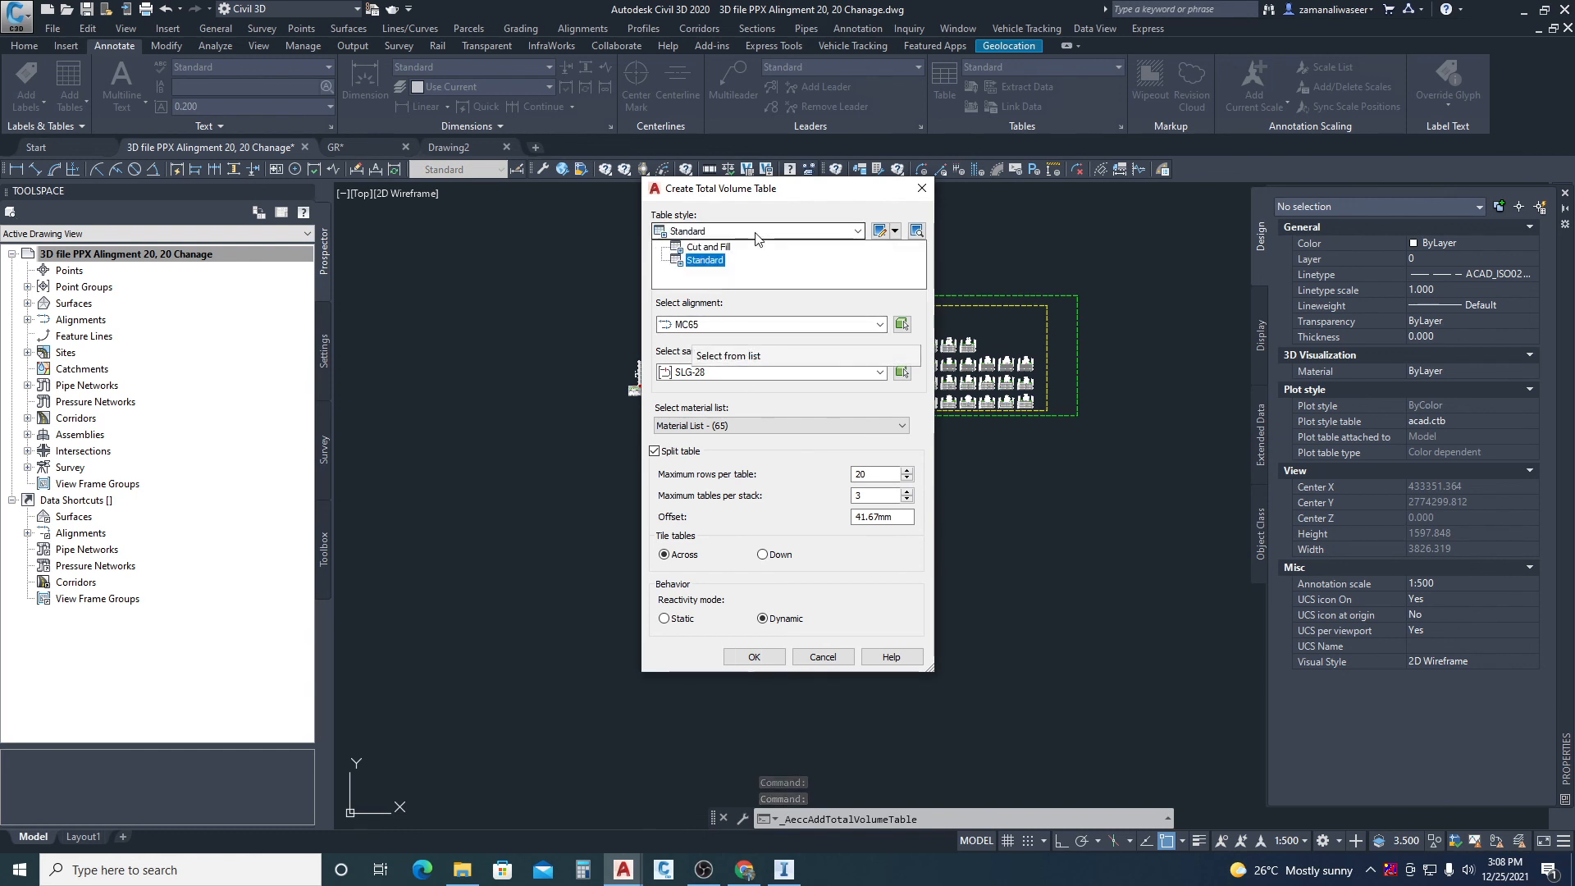
{"action": "left_click", "coordinate": [717, 248]}
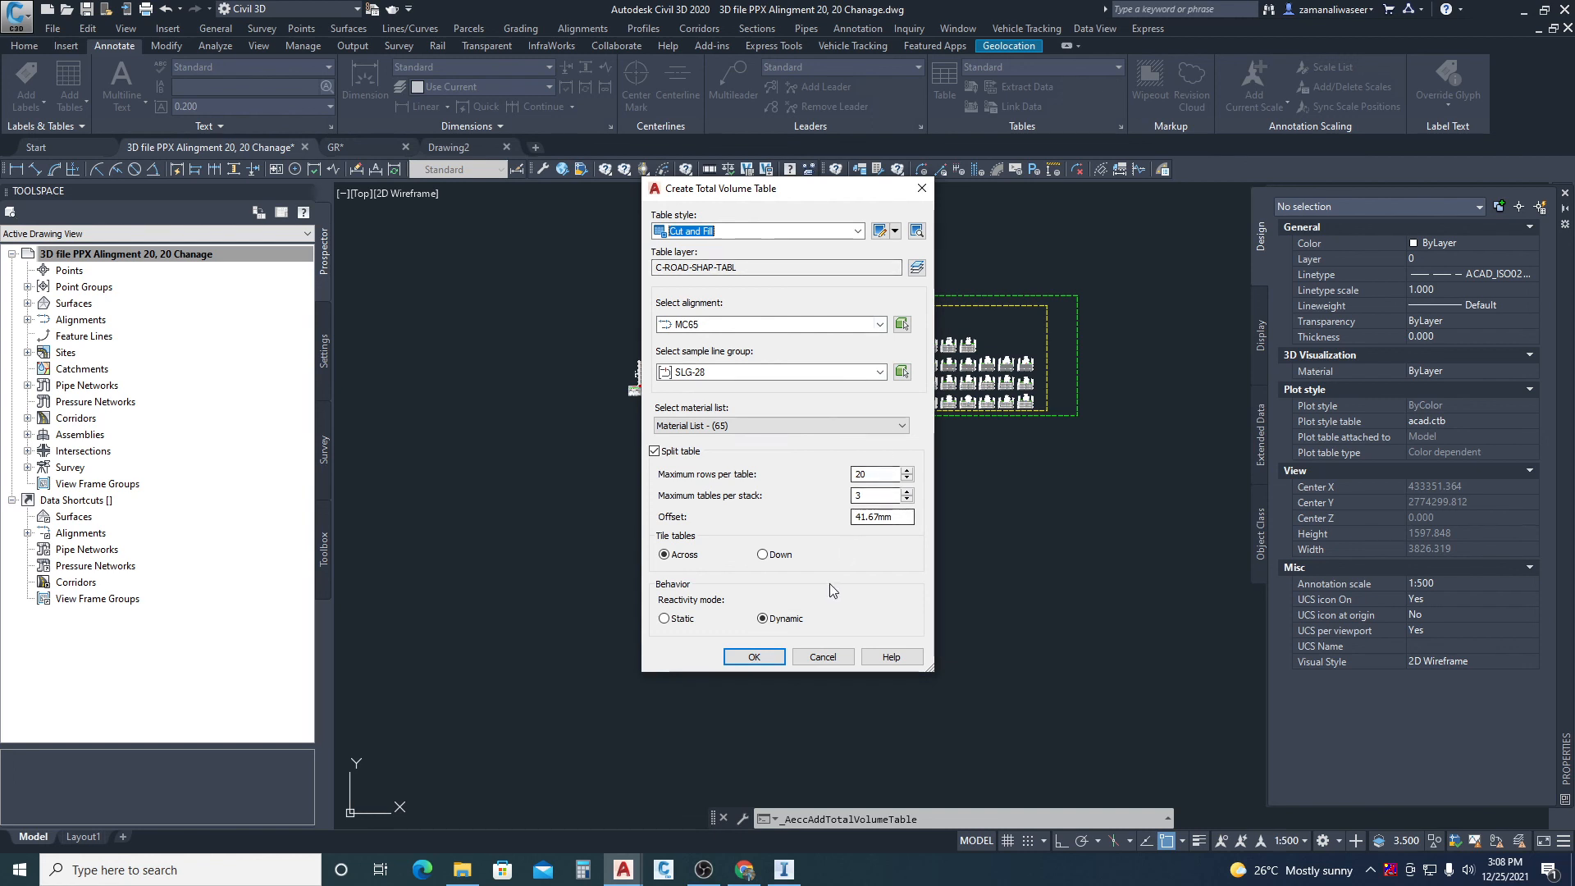
{"action": "left_click", "coordinate": [741, 422]}
{"action": "left_click", "coordinate": [742, 425]}
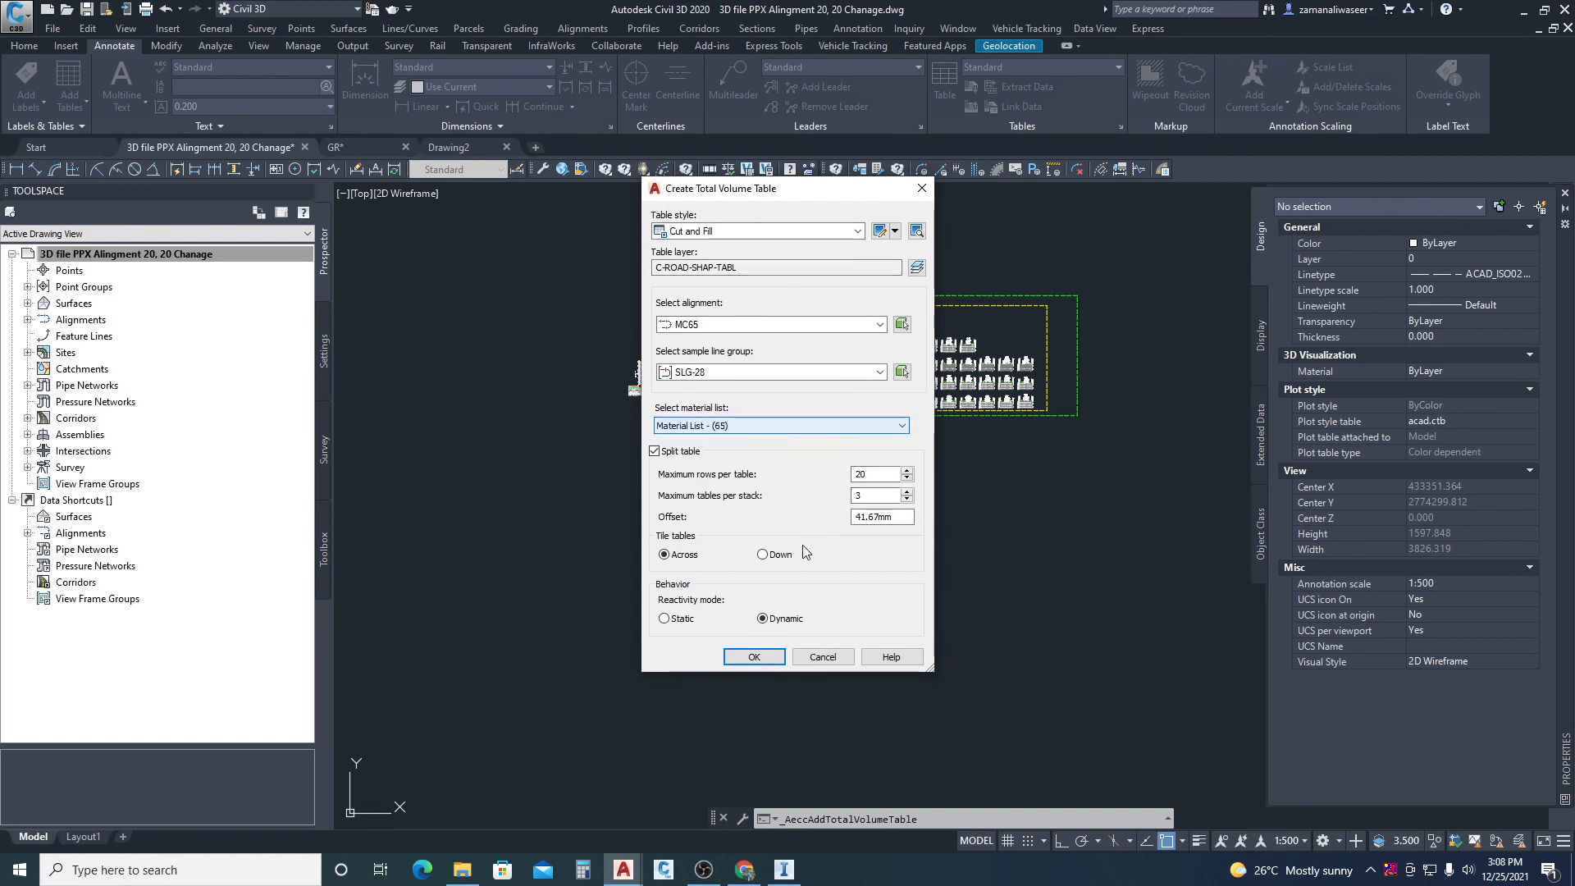
{"action": "left_click", "coordinate": [752, 657]}
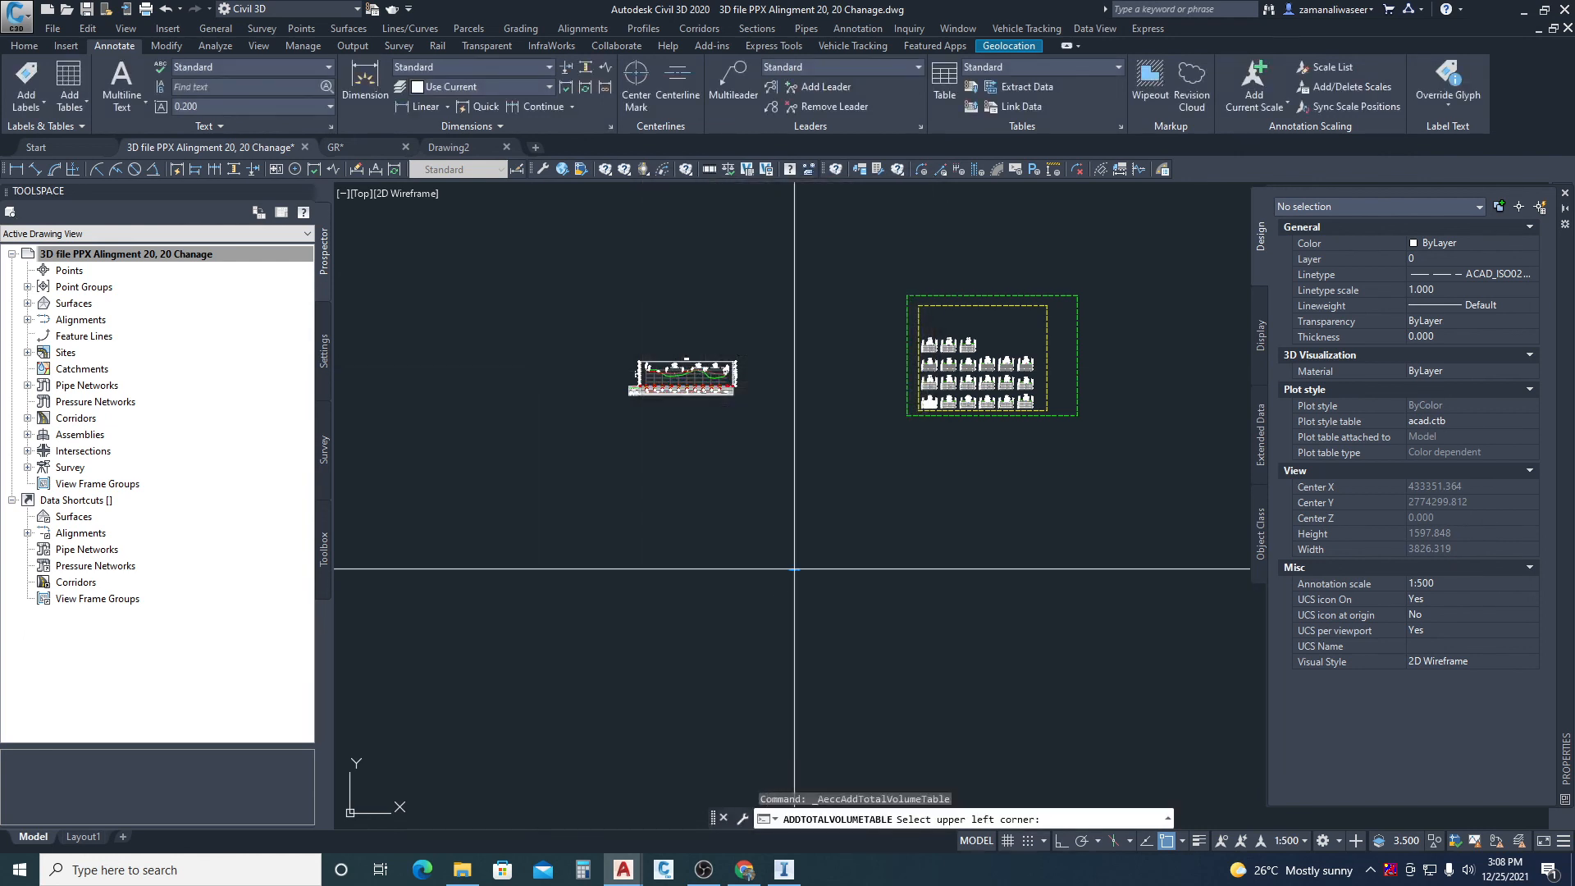
{"action": "left_click", "coordinate": [829, 478]}
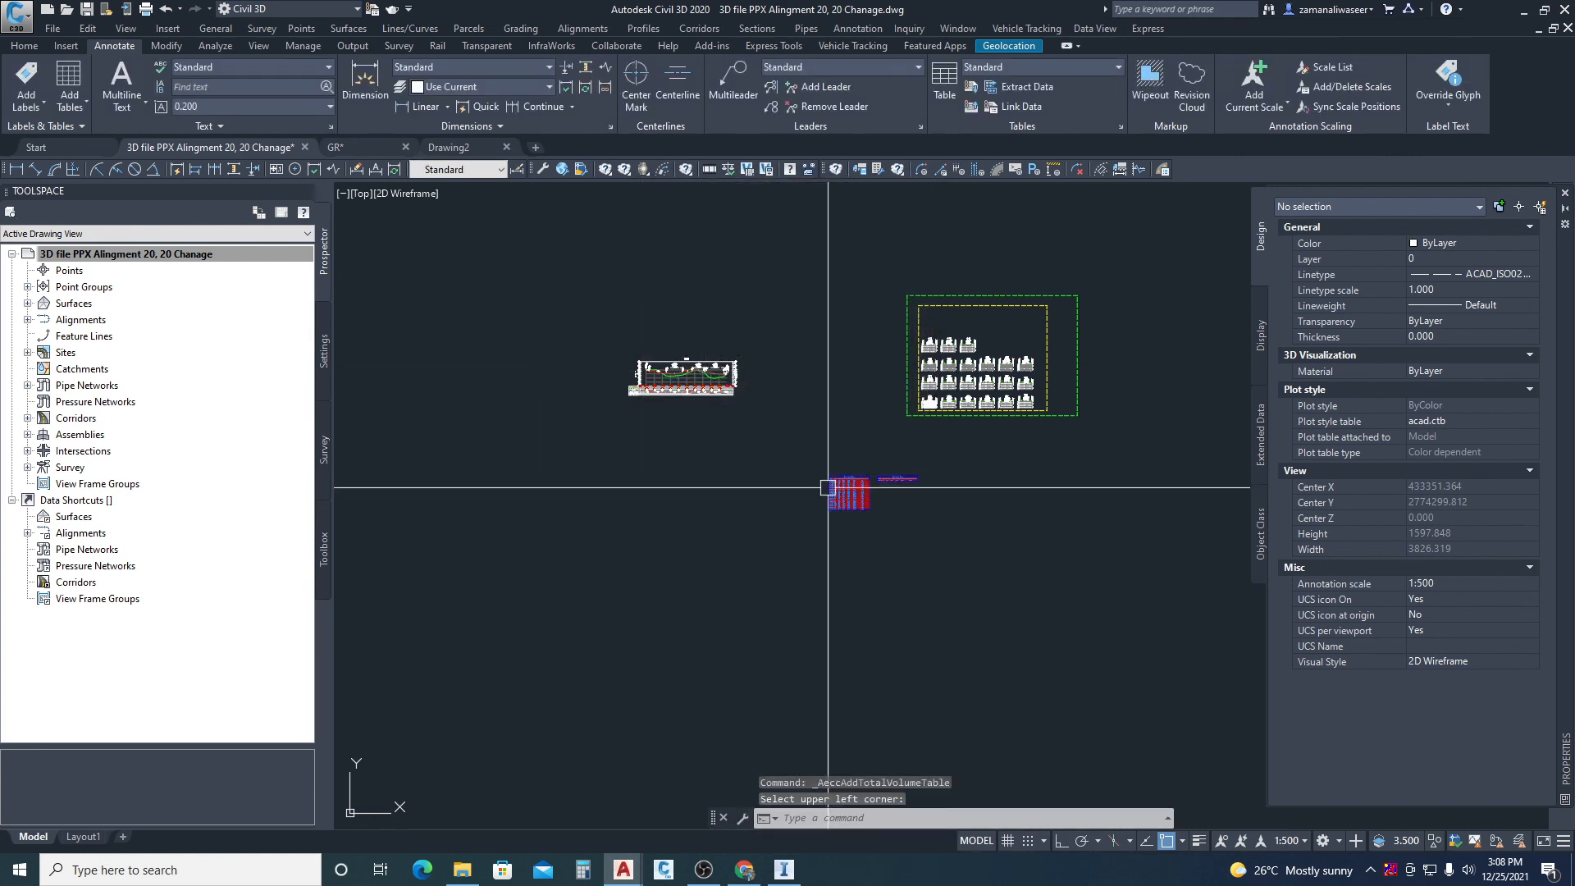
- Examine the cut and fill values in both parts of the total volume table, and review the MC65 profile view and road plan
{"action": "scroll", "coordinate": [845, 500], "scroll_direction": "up", "scroll_amount": 10}
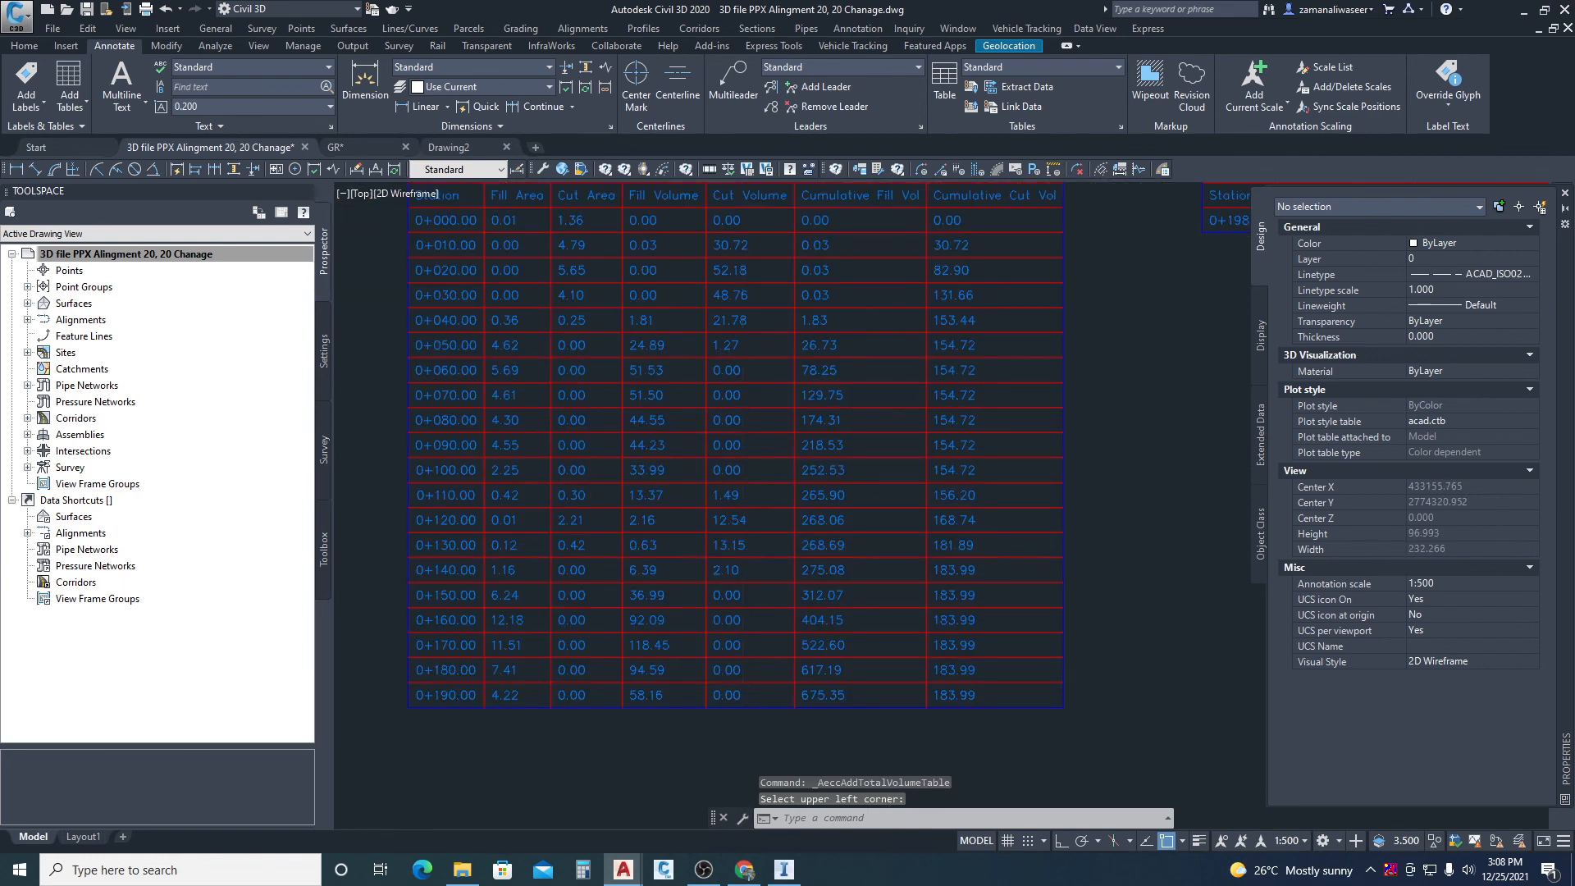
{"action": "scroll", "coordinate": [657, 492], "scroll_direction": "up", "scroll_amount": 3}
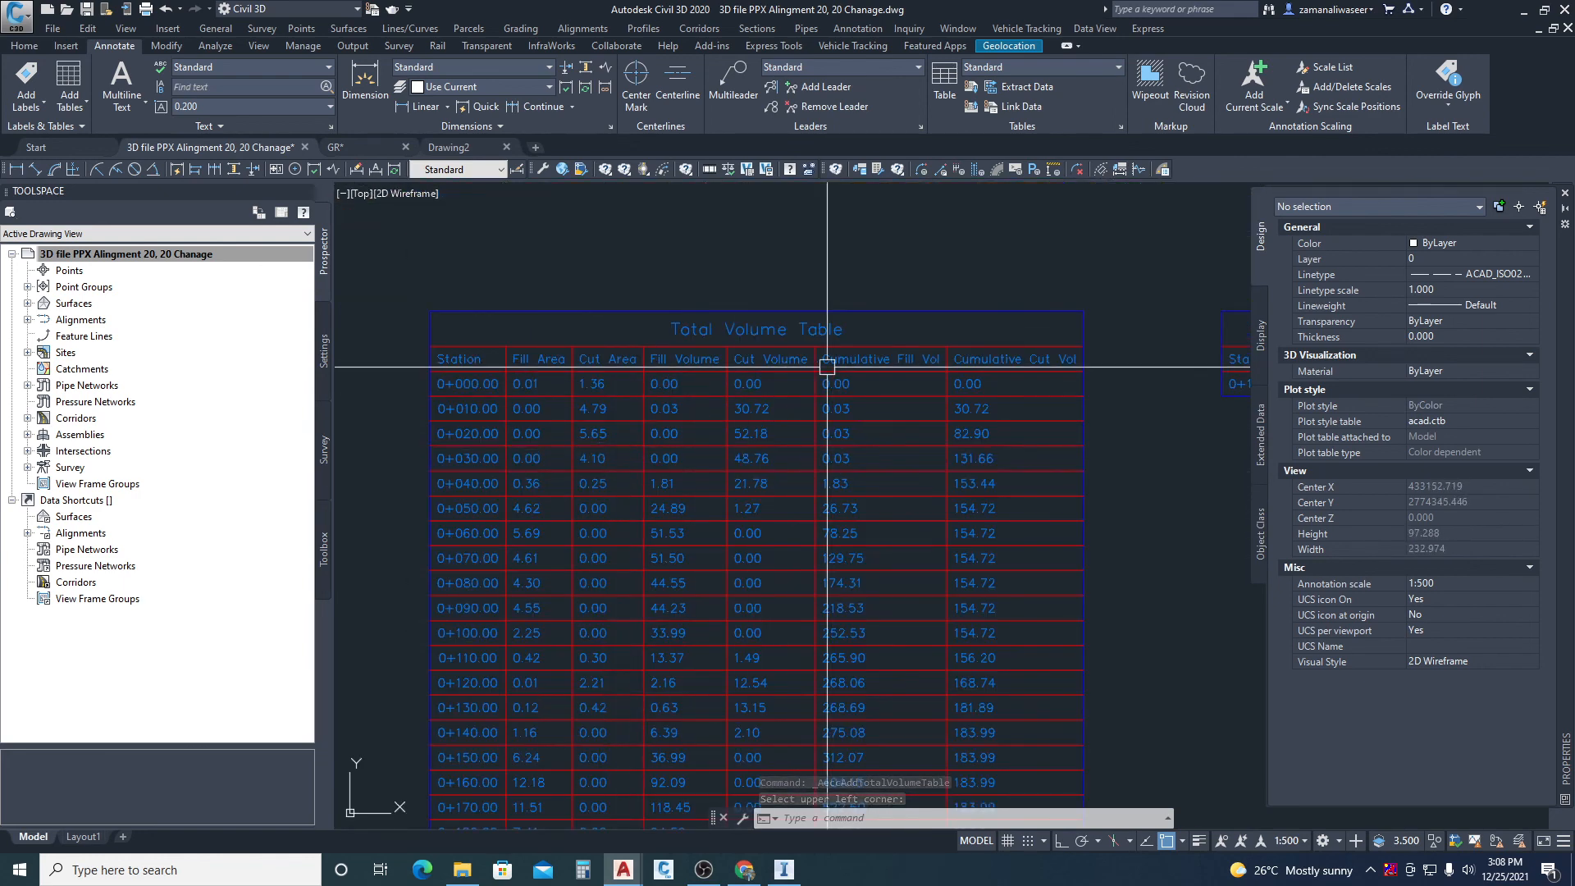
{"action": "scroll", "coordinate": [563, 351], "scroll_direction": "down", "scroll_amount": 3}
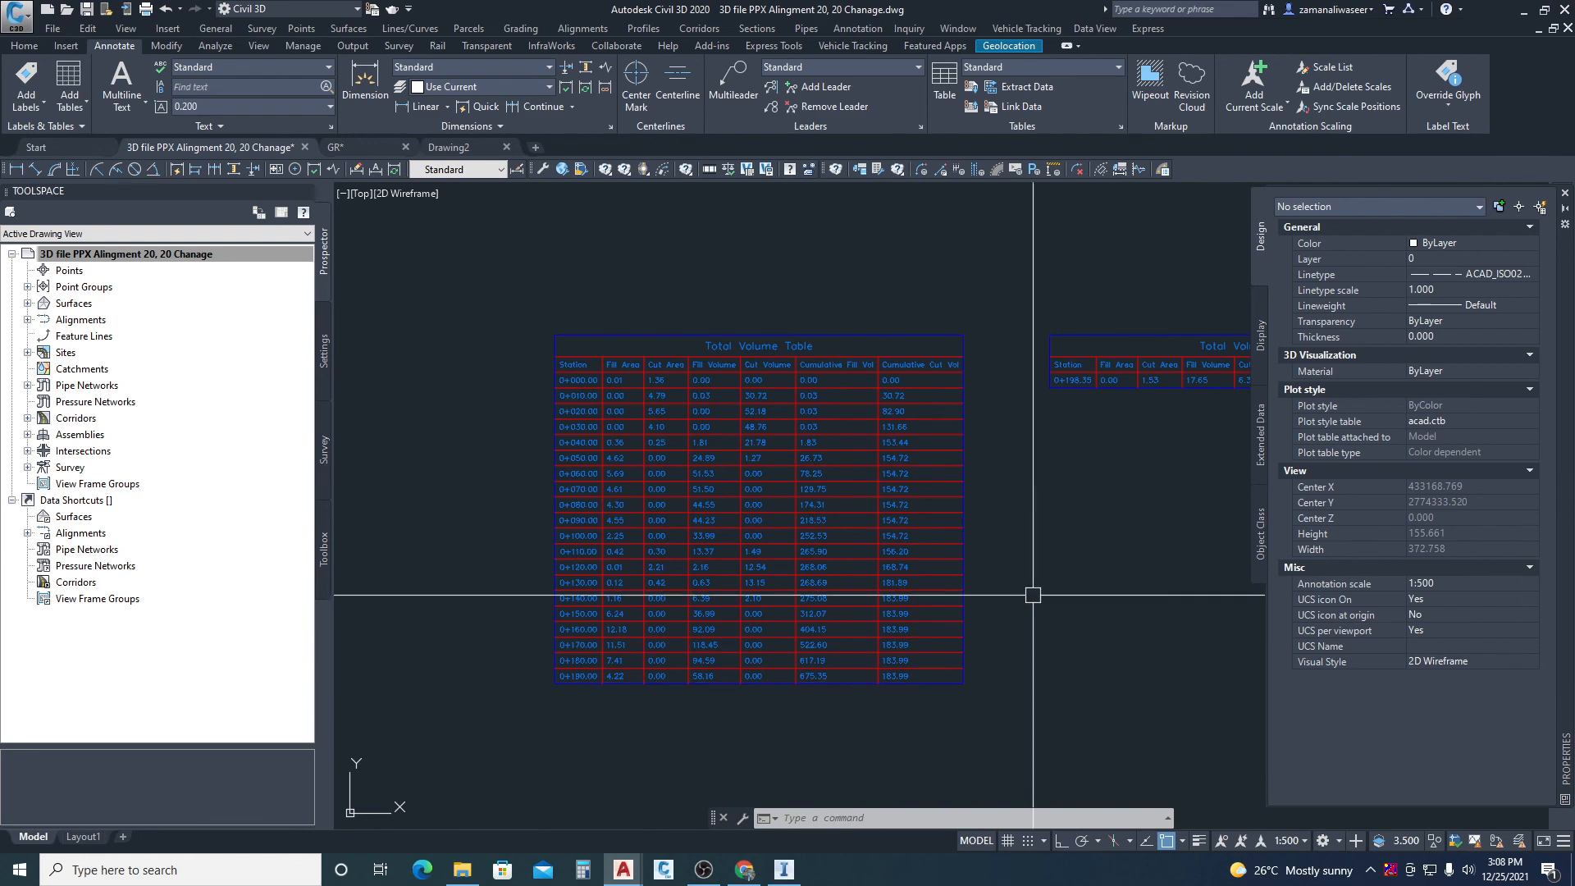
{"action": "middle_click_drag", "start_coordinate": [1031, 591], "coordinate": [716, 618]}
{"action": "scroll", "coordinate": [1037, 422], "scroll_direction": "up", "scroll_amount": 2}
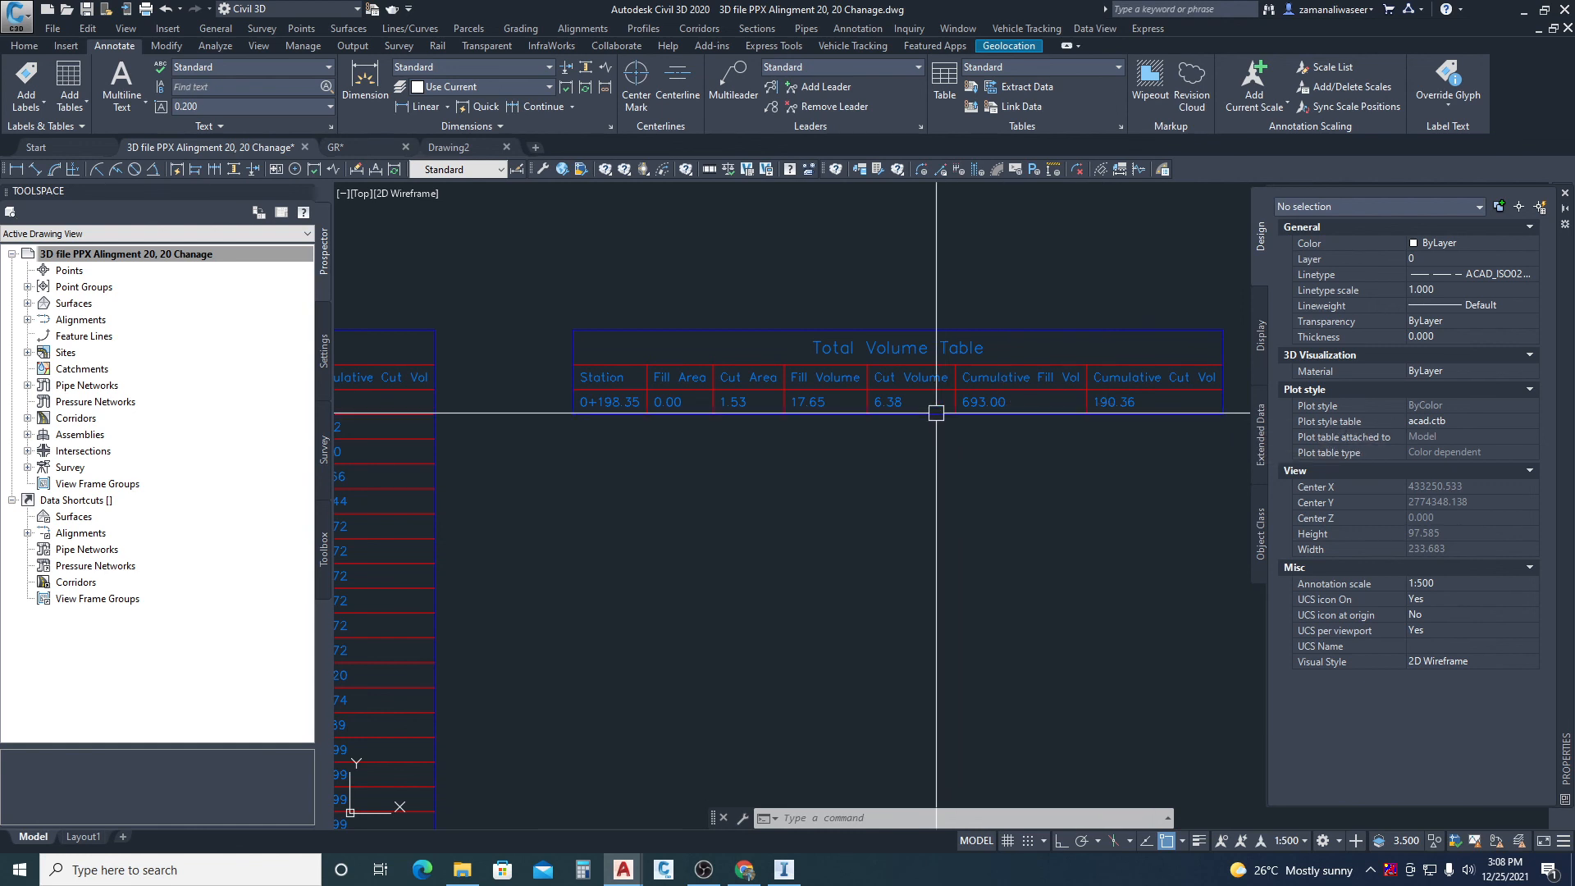
{"action": "scroll", "coordinate": [829, 468], "scroll_direction": "down", "scroll_amount": 5}
{"action": "scroll", "coordinate": [632, 538], "scroll_direction": "down", "scroll_amount": 5}
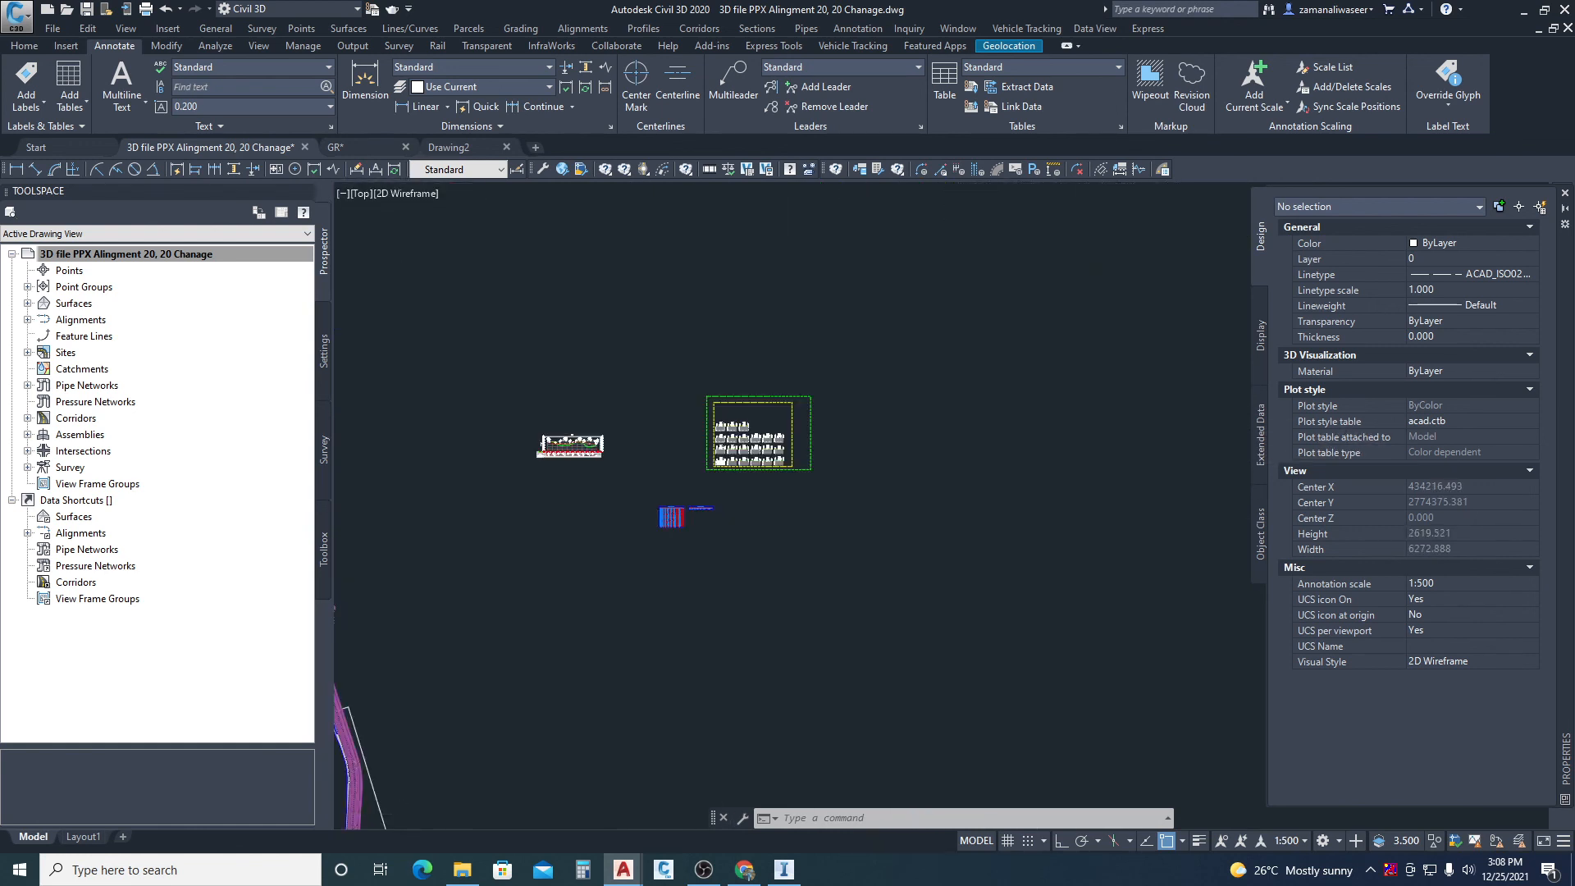
{"action": "scroll", "coordinate": [681, 517], "scroll_direction": "up", "scroll_amount": 4}
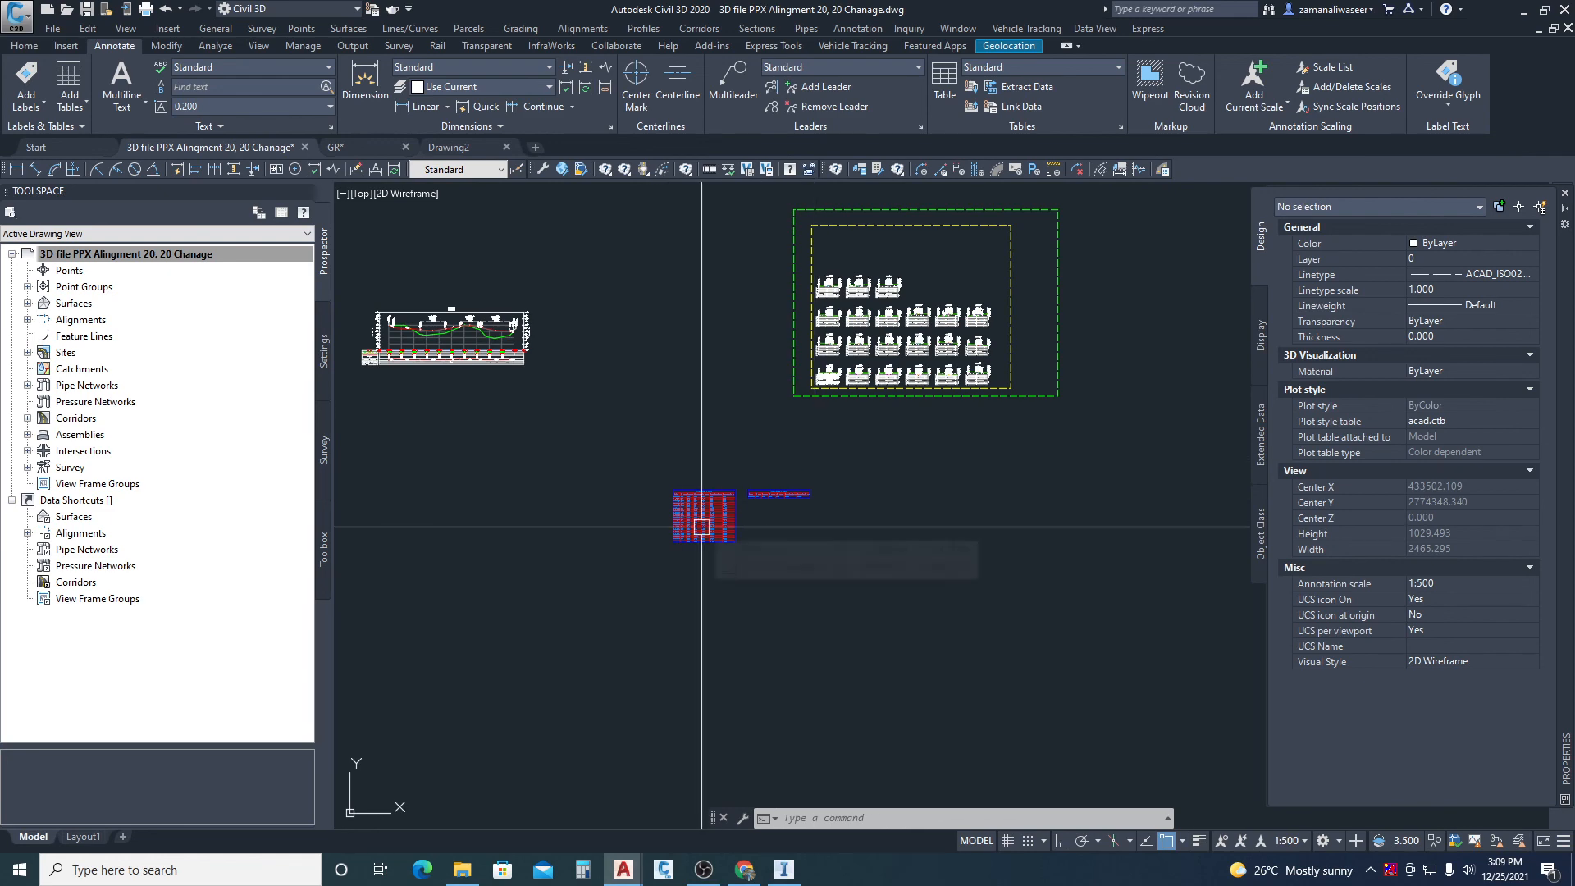
{"action": "middle_click_drag", "start_coordinate": [618, 337], "coordinate": [665, 457]}
{"action": "scroll", "coordinate": [501, 472], "scroll_direction": "up", "scroll_amount": 6}
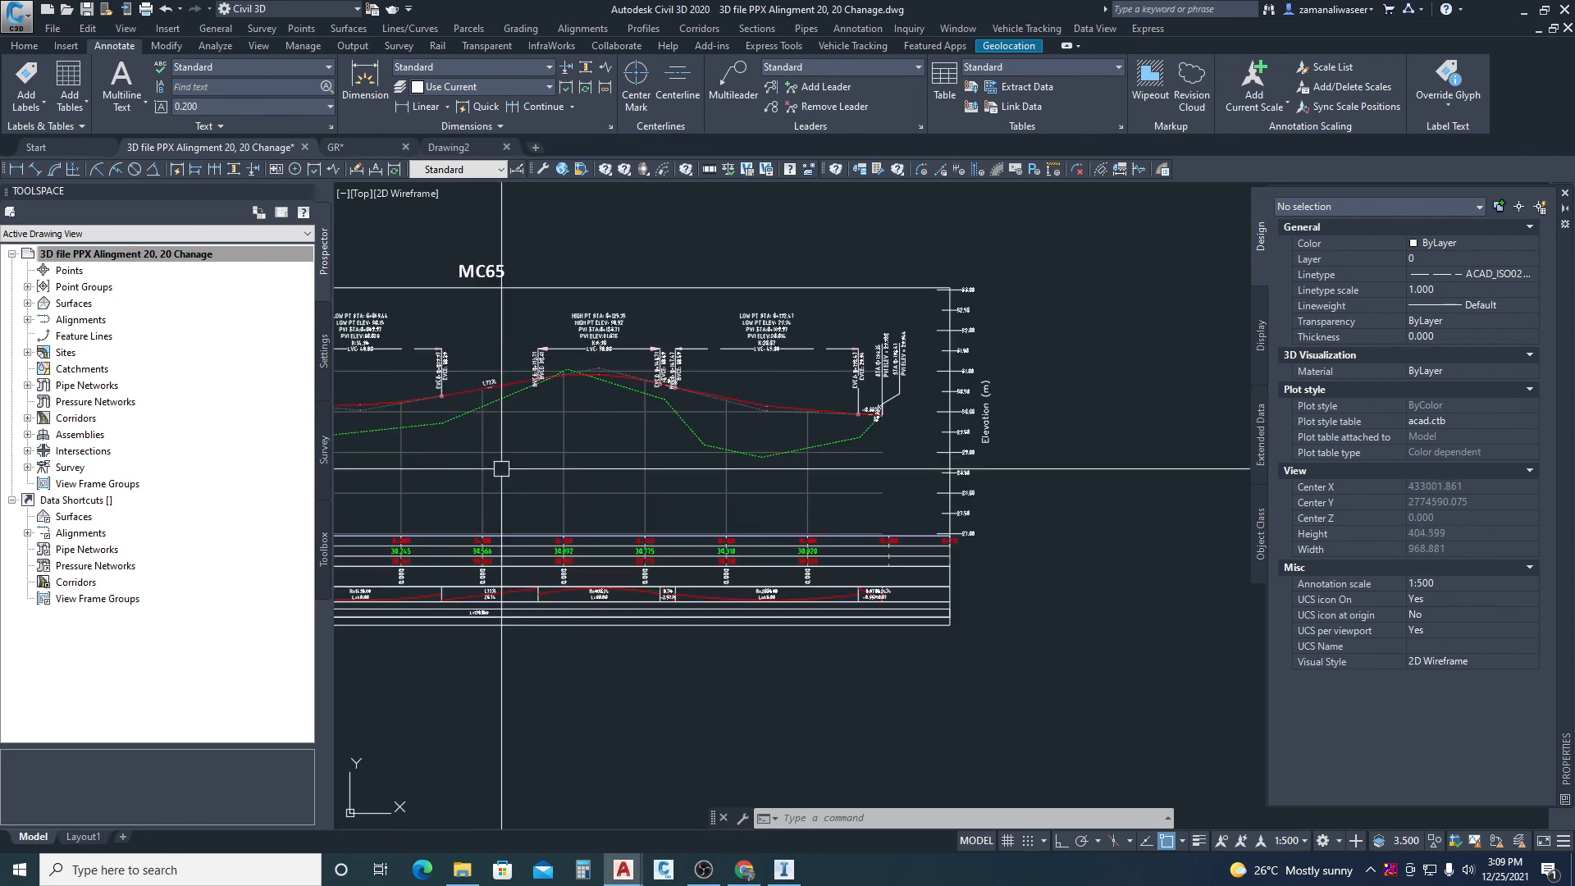
{"action": "scroll", "coordinate": [566, 333], "scroll_direction": "down", "scroll_amount": 10}
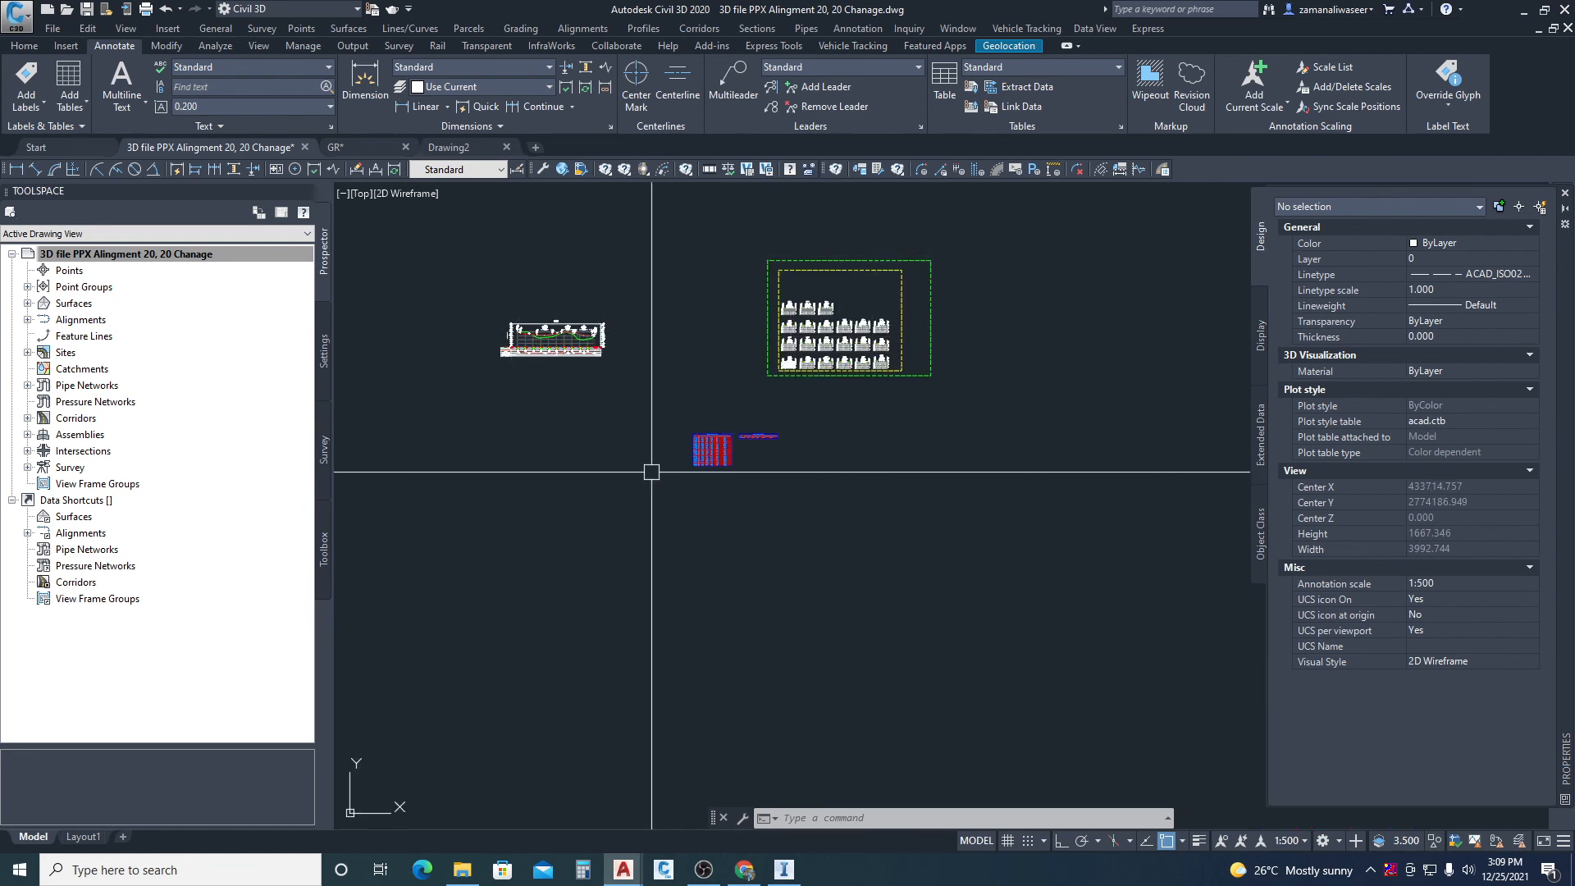
{"action": "middle_click_drag", "start_coordinate": [654, 461], "coordinate": [593, 408]}
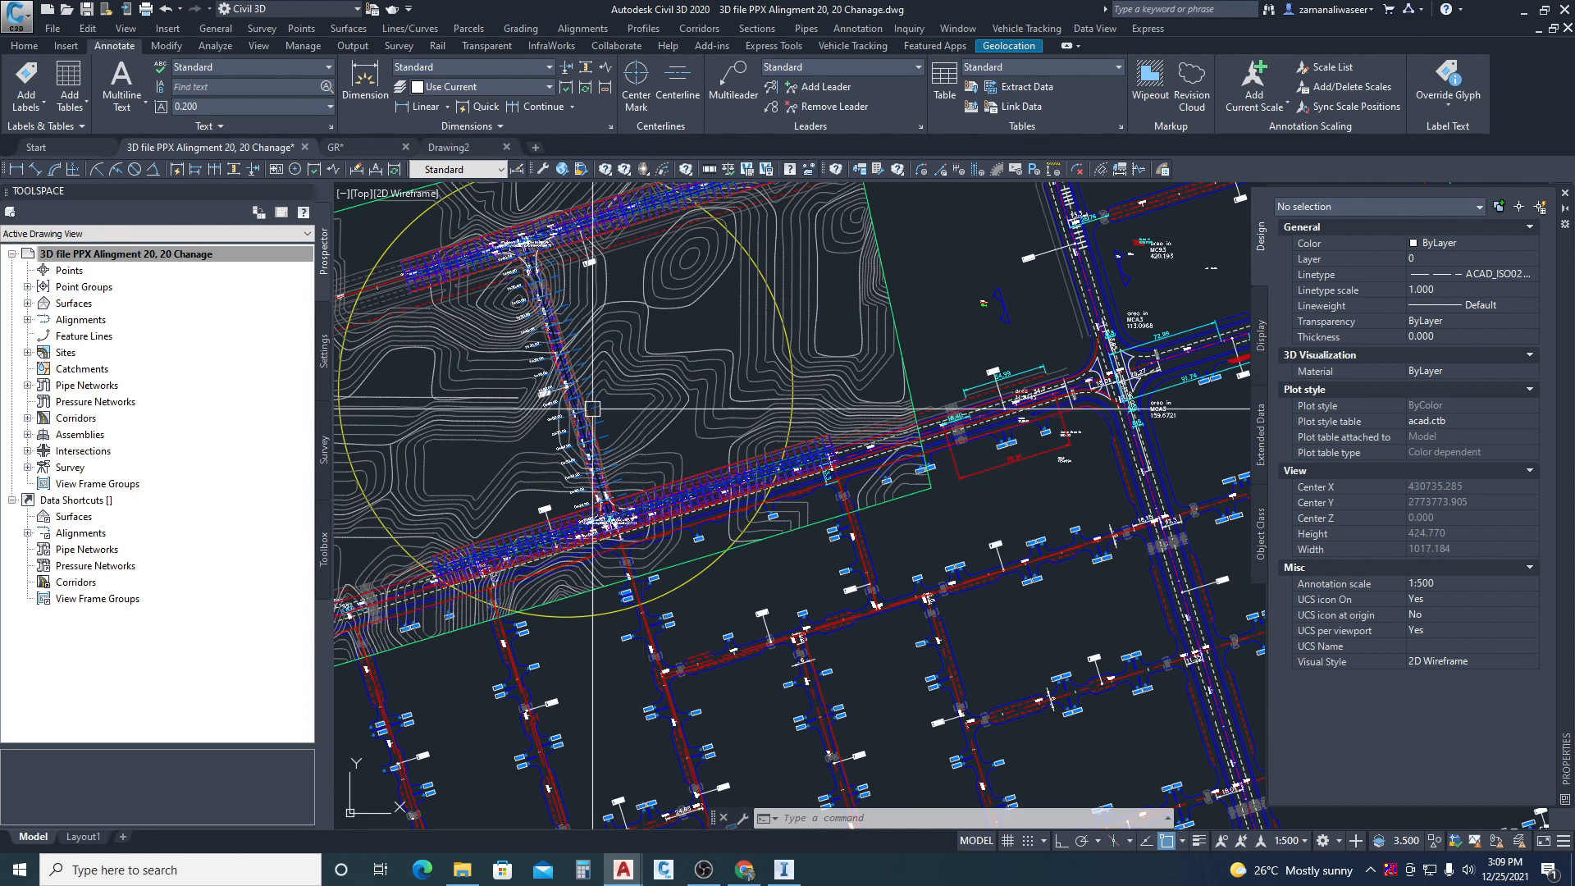